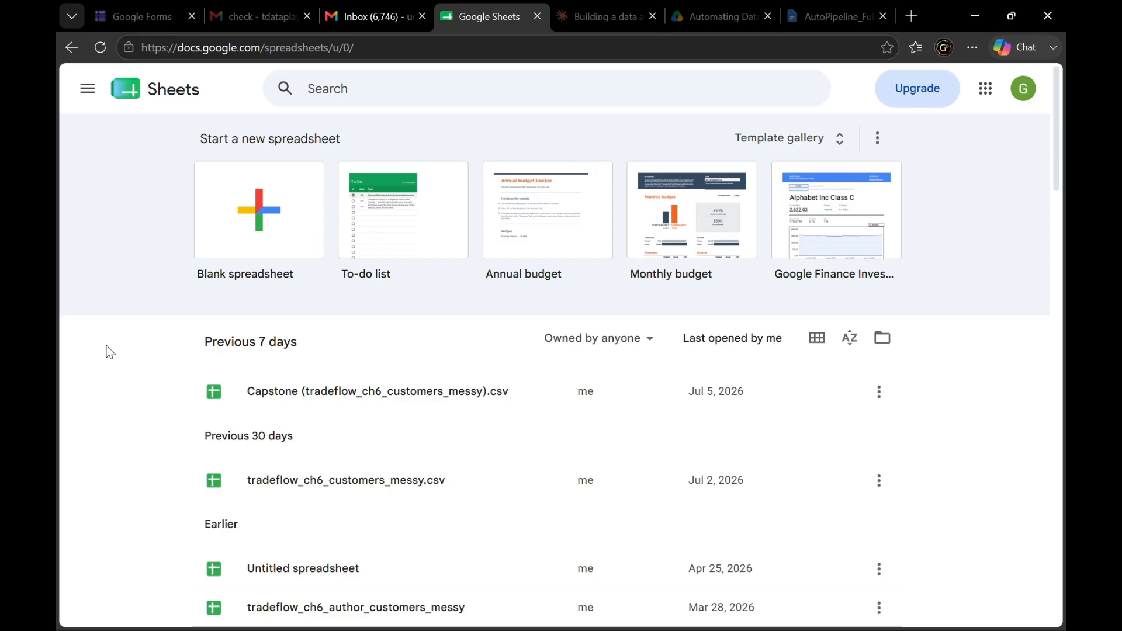
Switch to the Automate project.txt notes in Notepad and review the five research questions and the list of planned columns
key("alt+Tab")
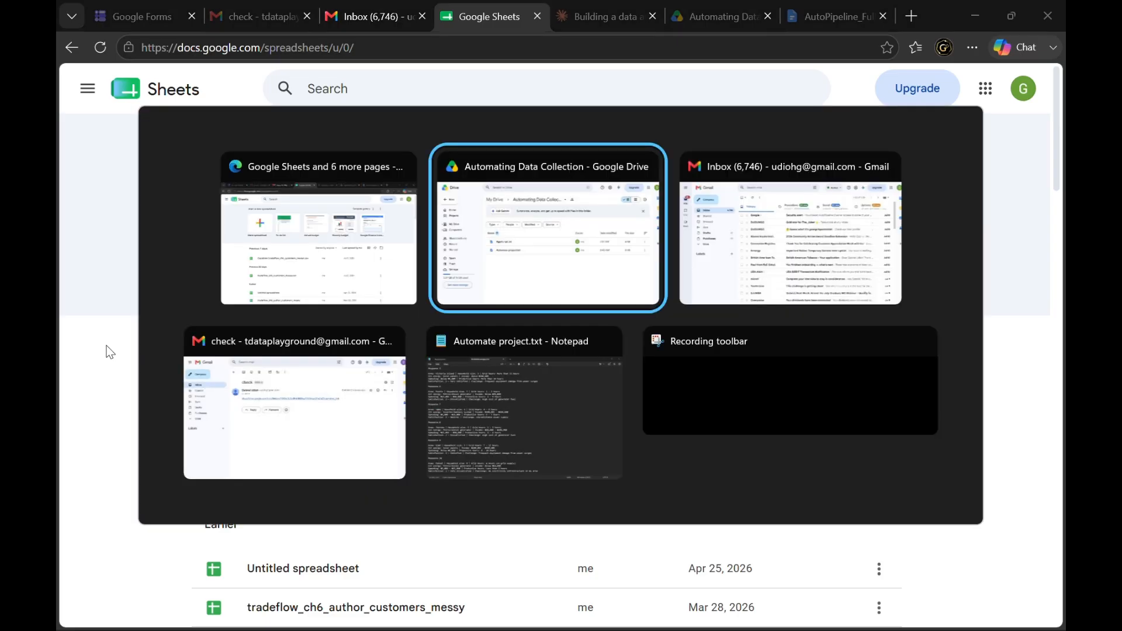
key("alt+Tab")
key("alt+Tab")
key("alt+Tab")
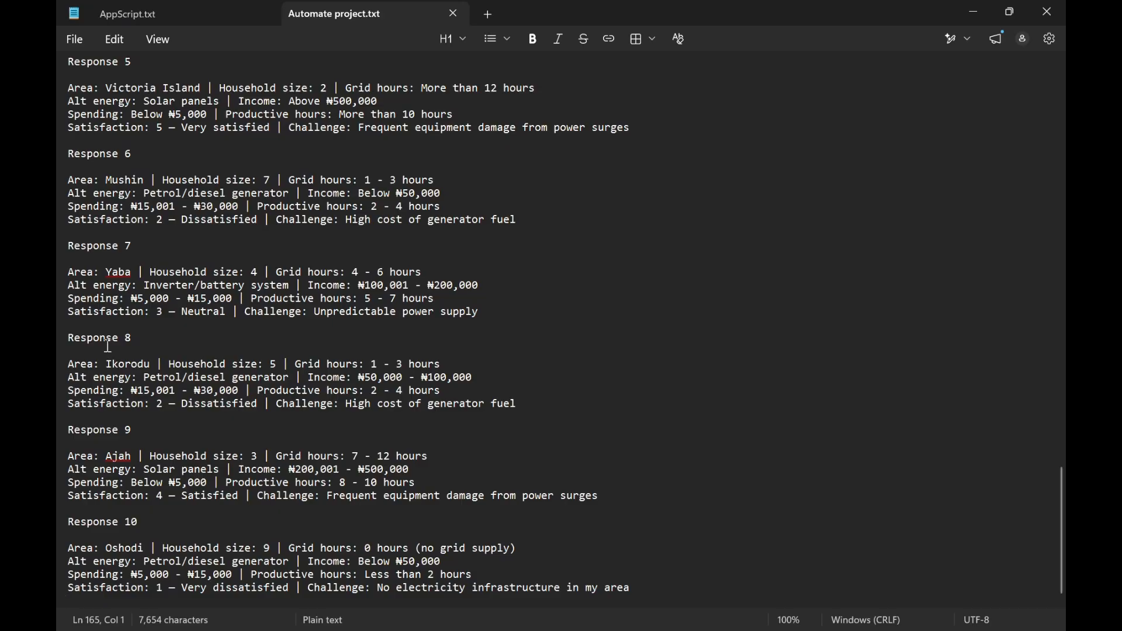
scroll(187, 278, "up", 20)
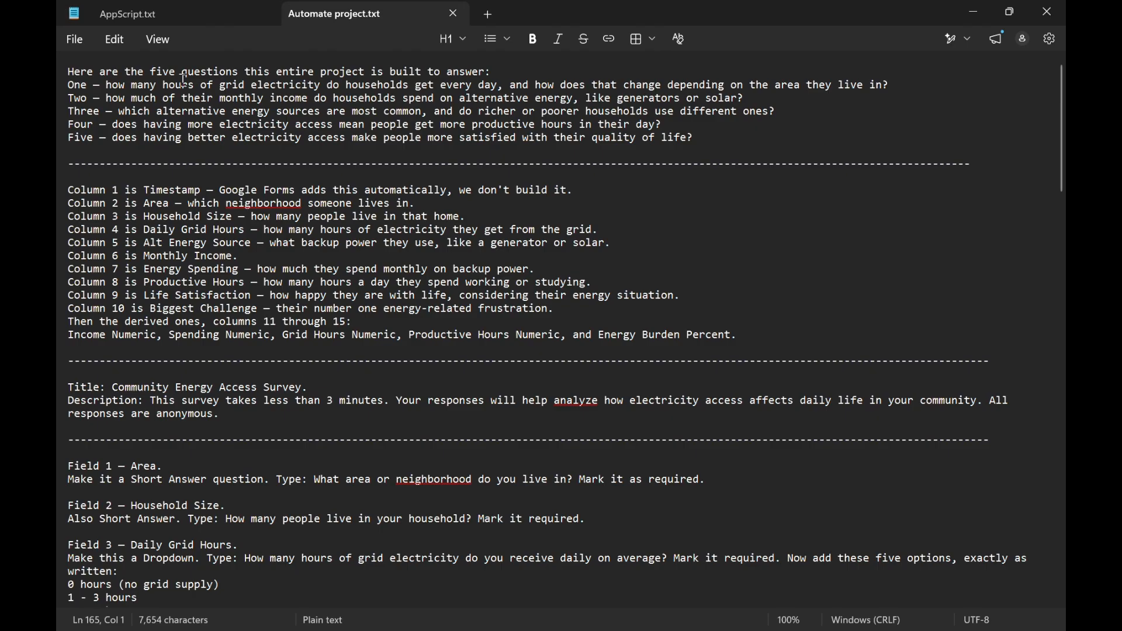
left_click_drag(112, 85, 744, 86)
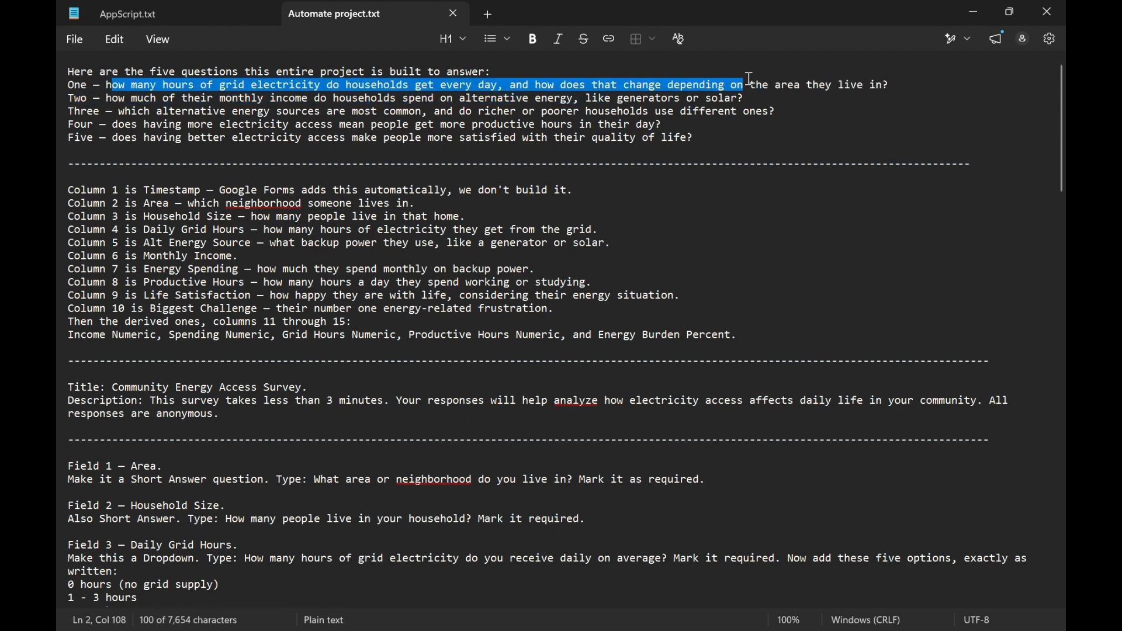
left_click(765, 97)
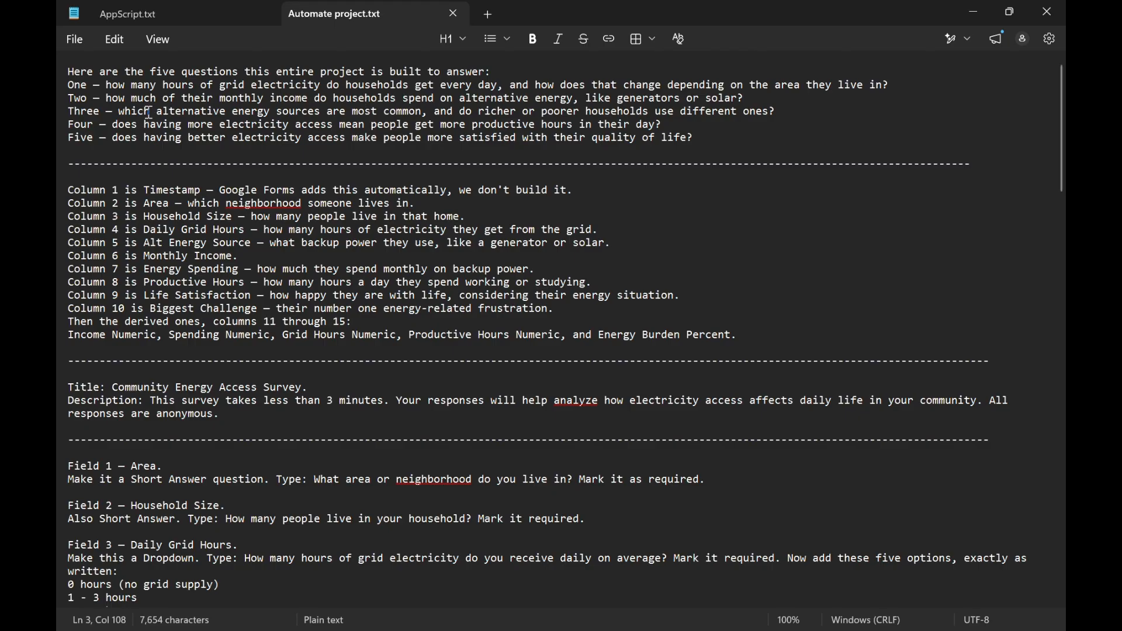
left_click_drag(150, 113, 490, 139)
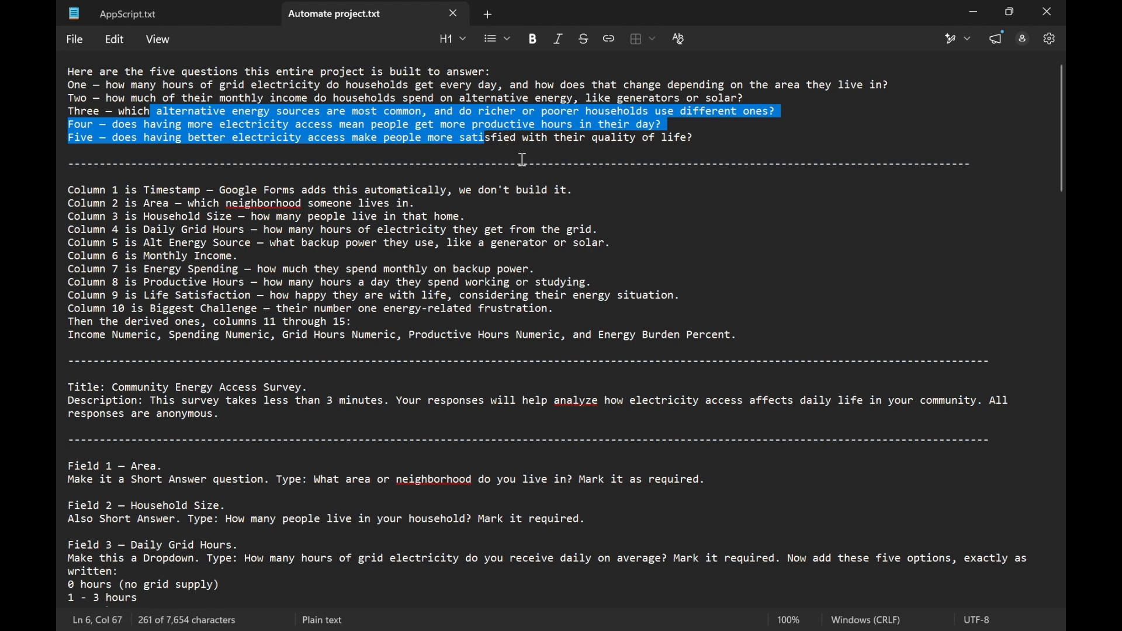
left_click(564, 198)
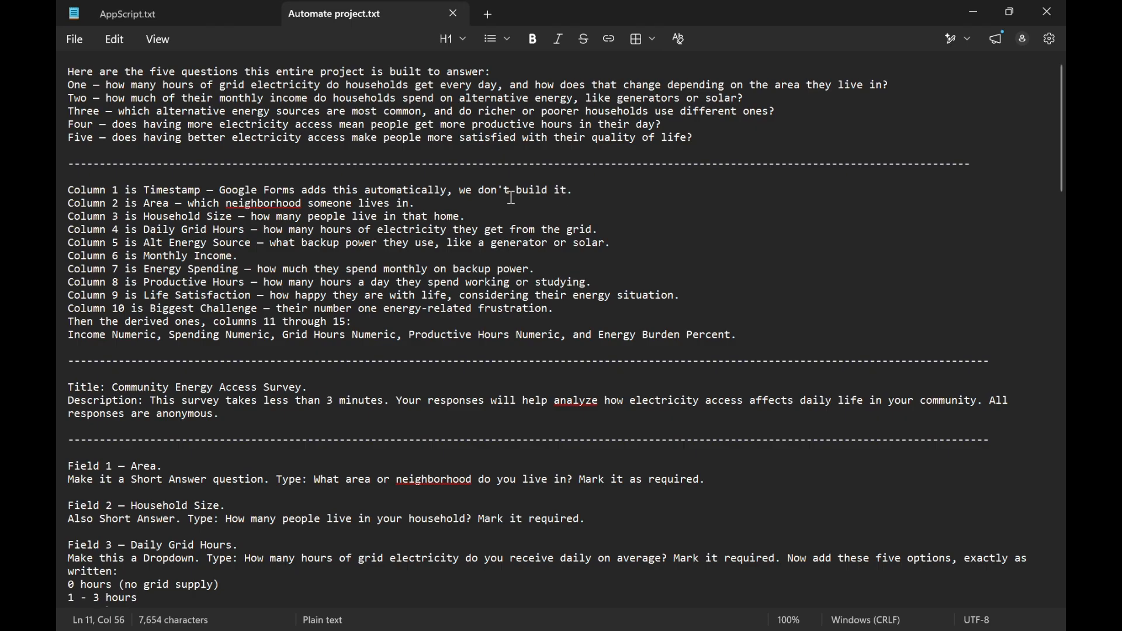
left_click_drag(89, 190, 333, 192)
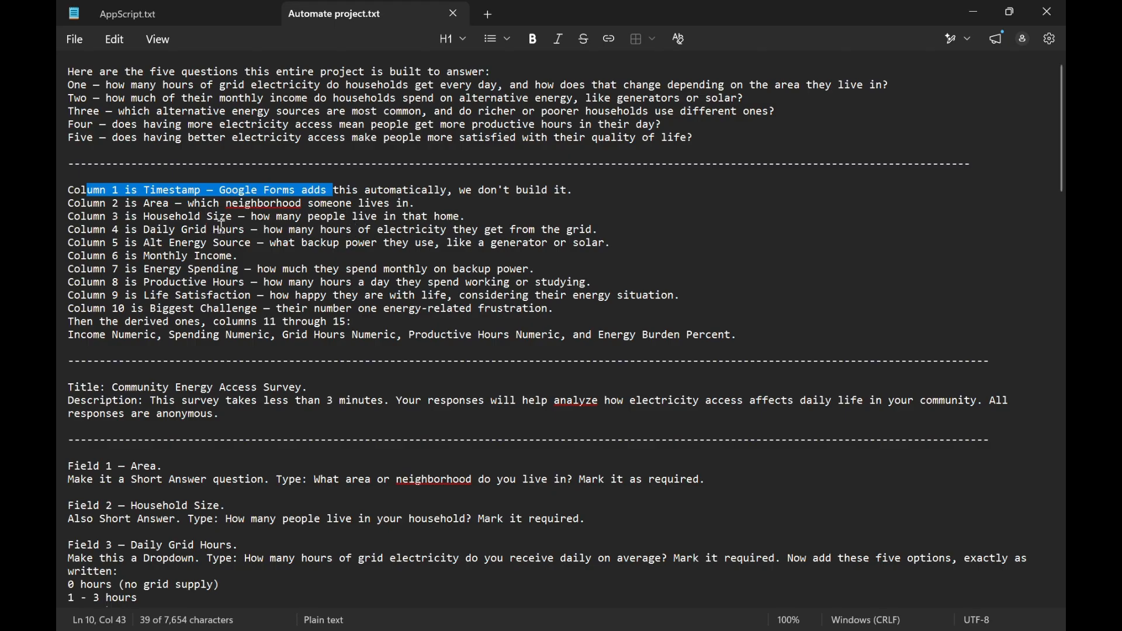
left_click_drag(144, 243, 371, 246)
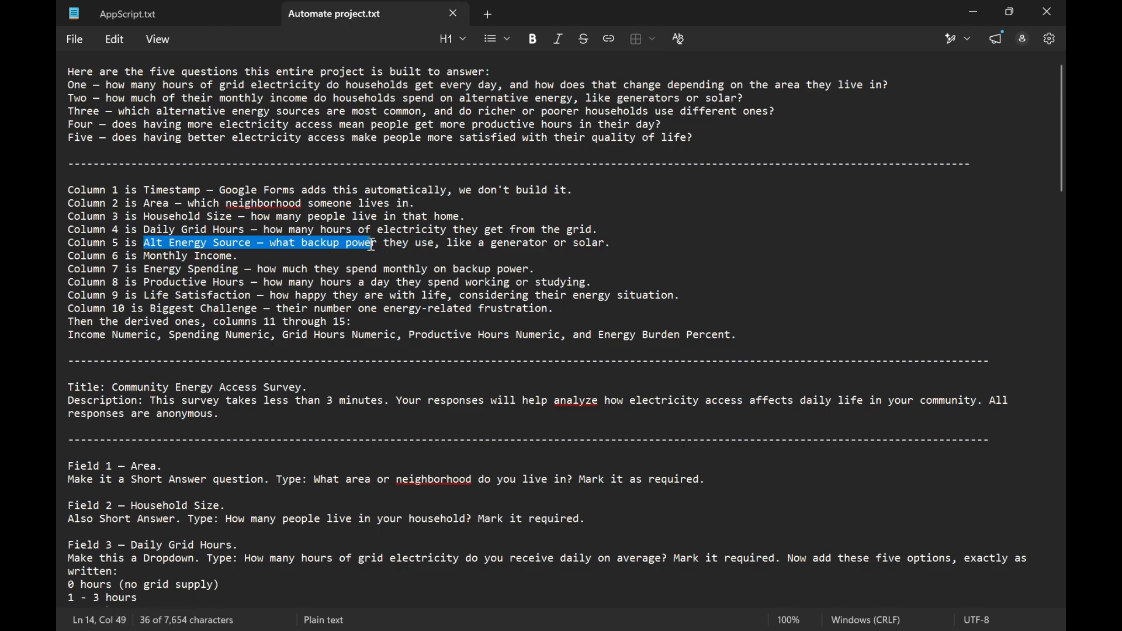
left_click(274, 261)
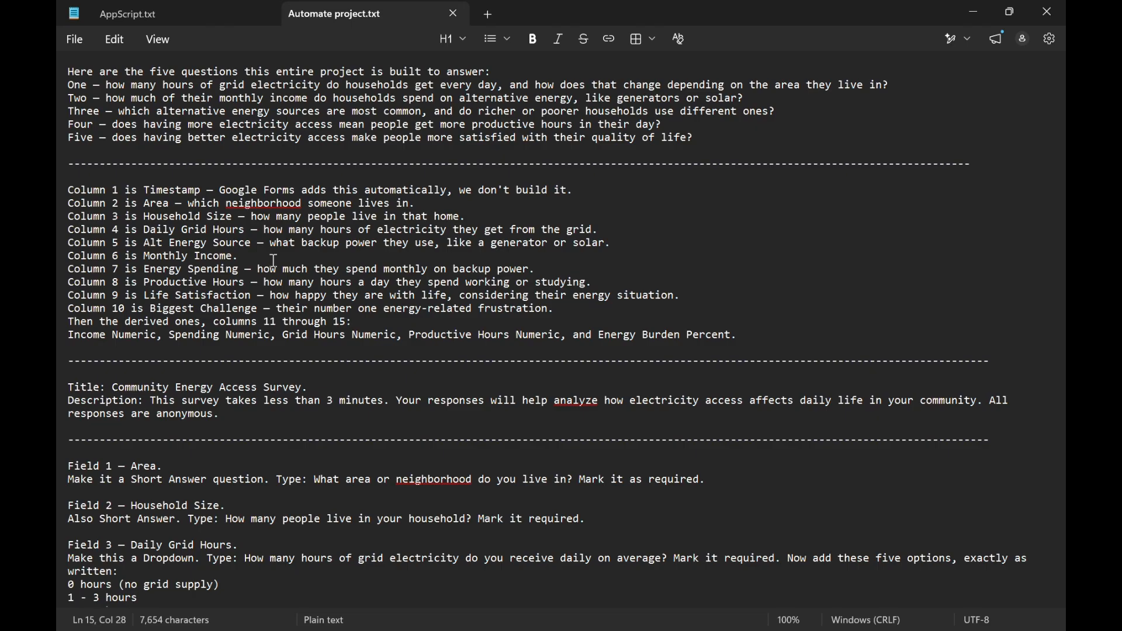
Switch to the browser, open Google Forms and create a blank form
key("alt+Tab")
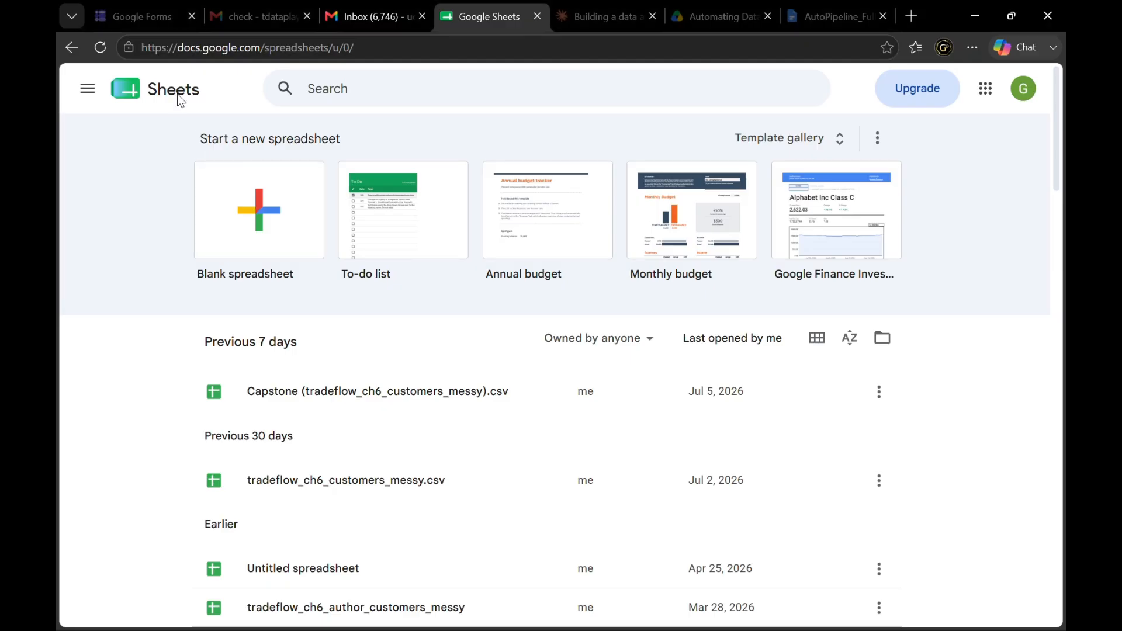
left_click(142, 17)
left_click(258, 47)
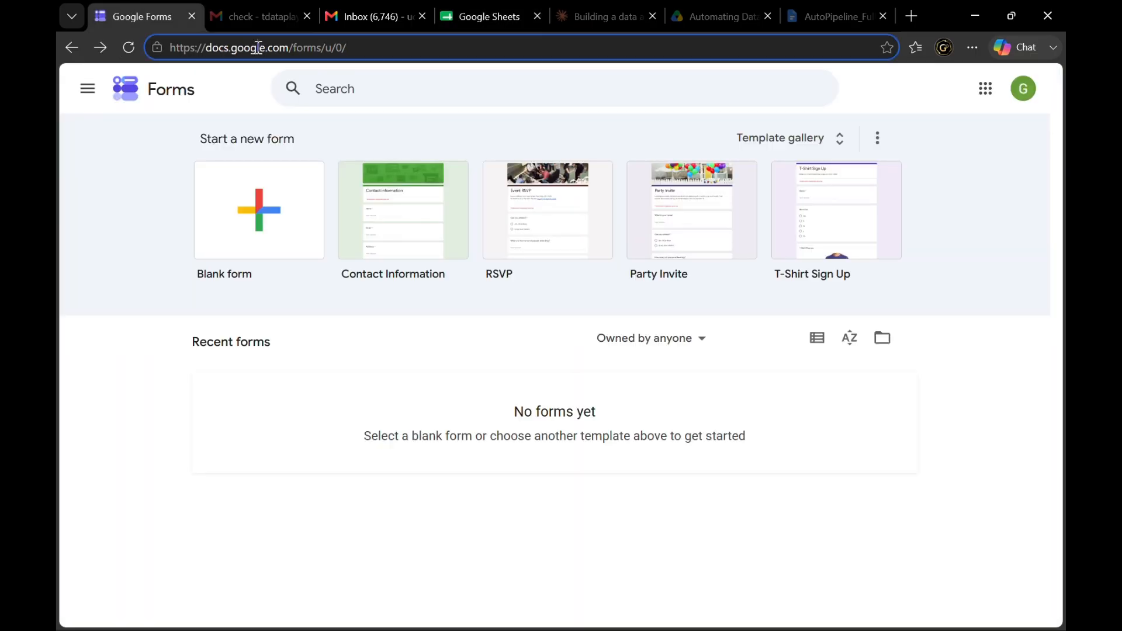
type("fo")
key("Return")
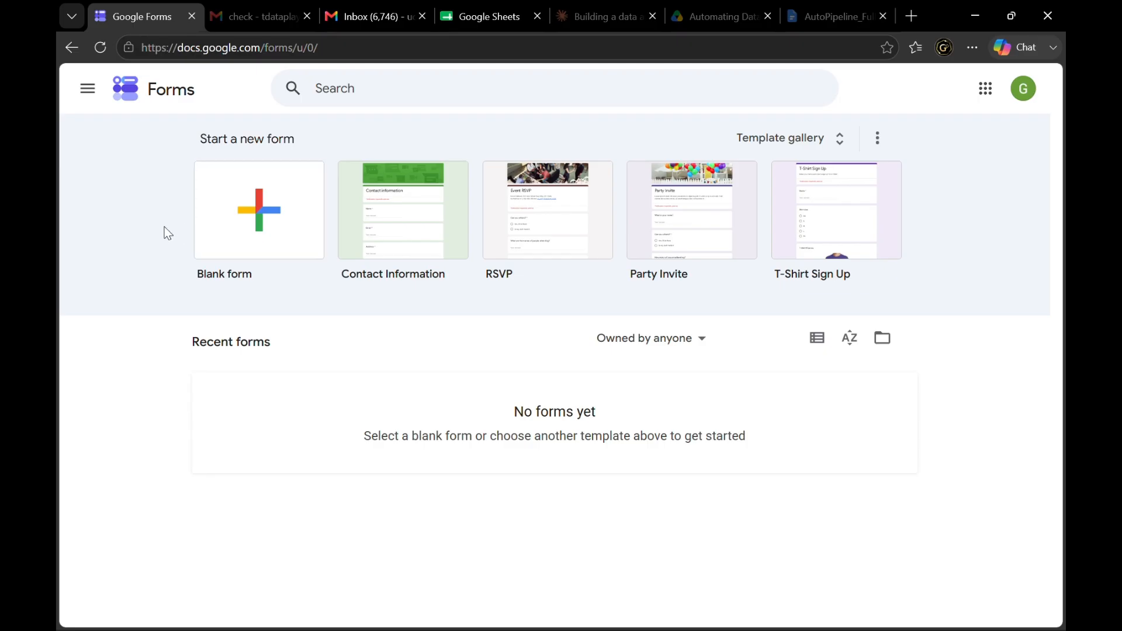
left_click(248, 228)
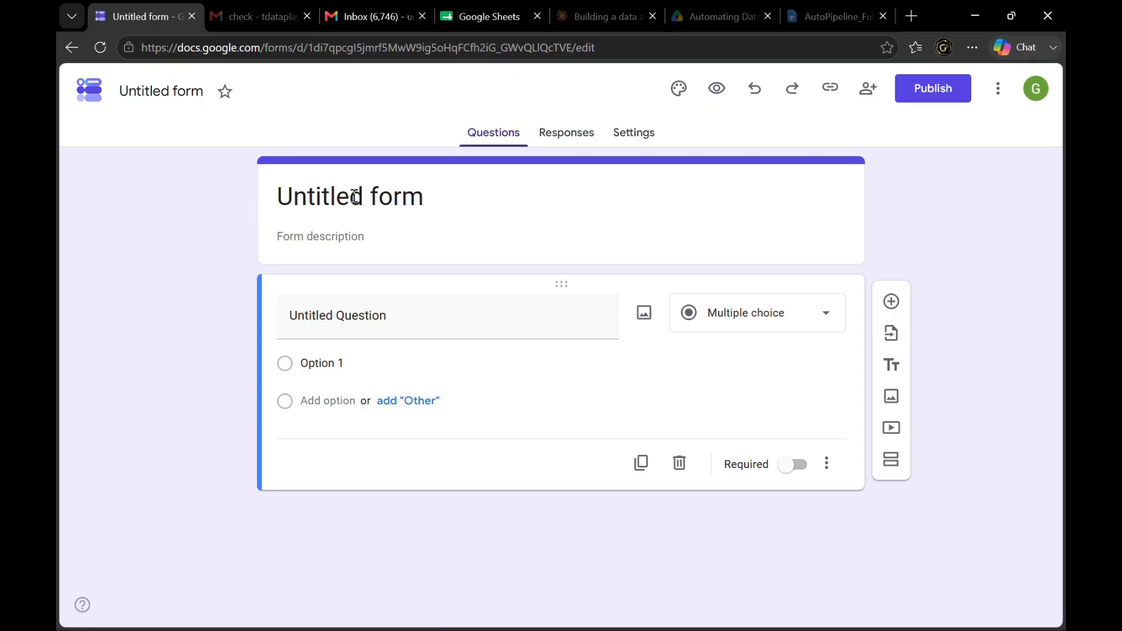
Copy the survey title from the Notepad notes and set the form title to "Community Energy Access Survey."
key("alt+Tab")
key("alt+Tab")
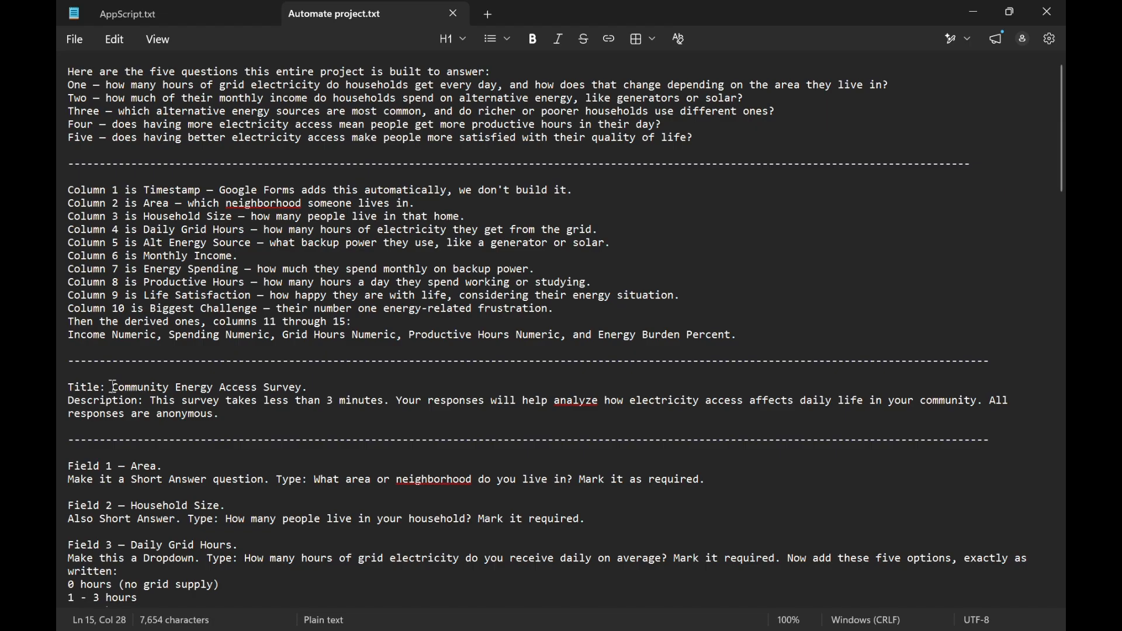
left_click_drag(112, 388, 311, 391)
key("ctrl+c")
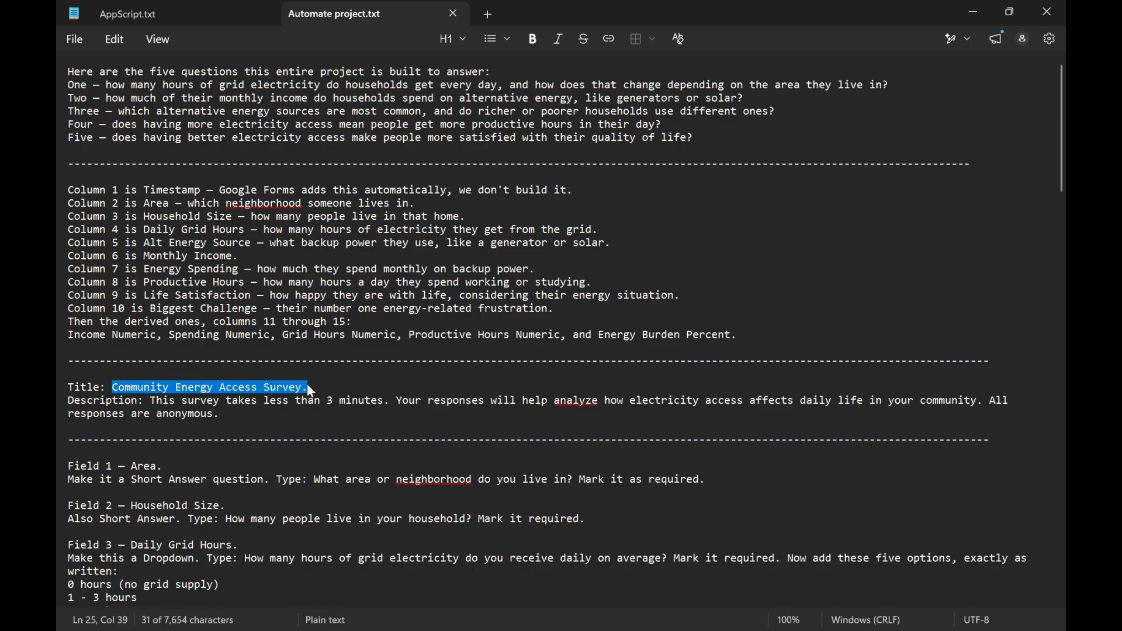
key("alt+Tab")
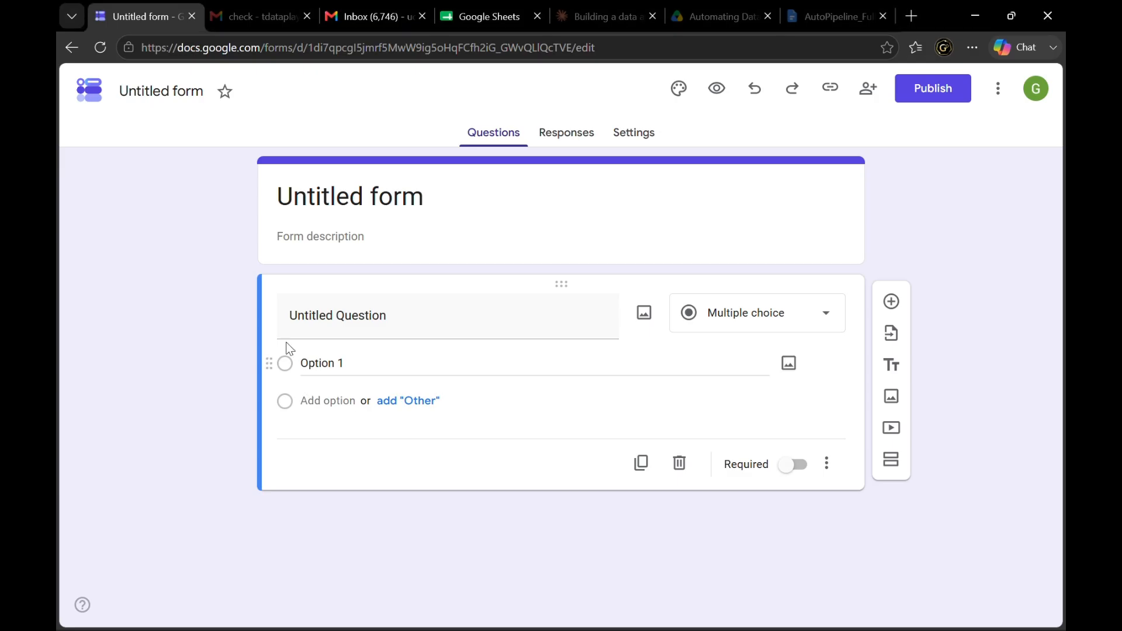
left_click(324, 194)
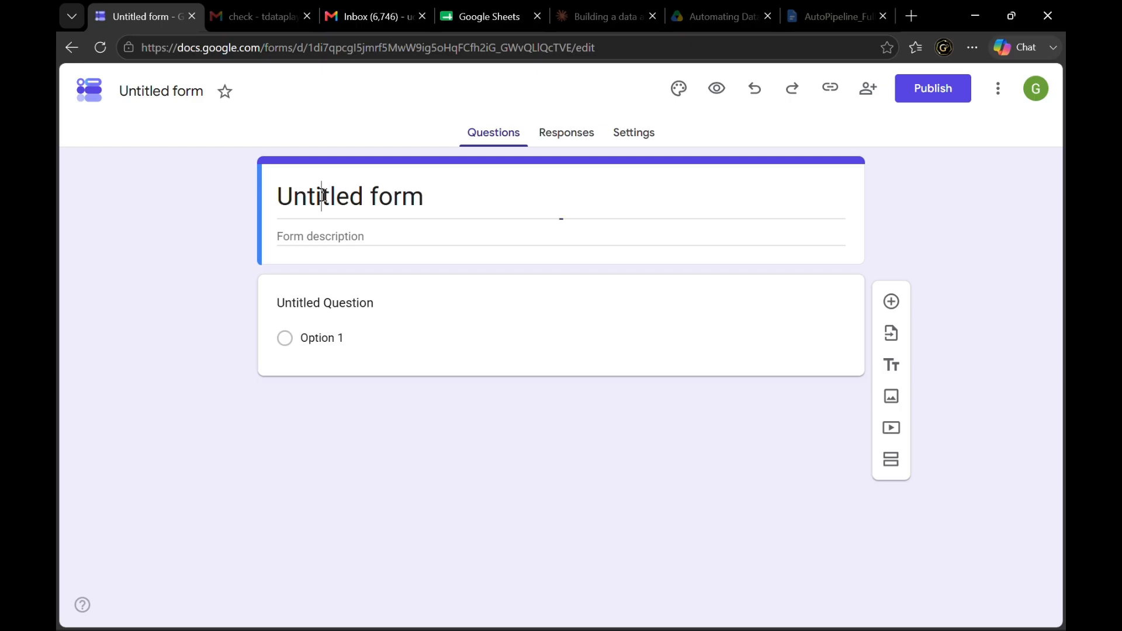
left_click(465, 183)
key("ctrl+a")
key("ctrl+v")
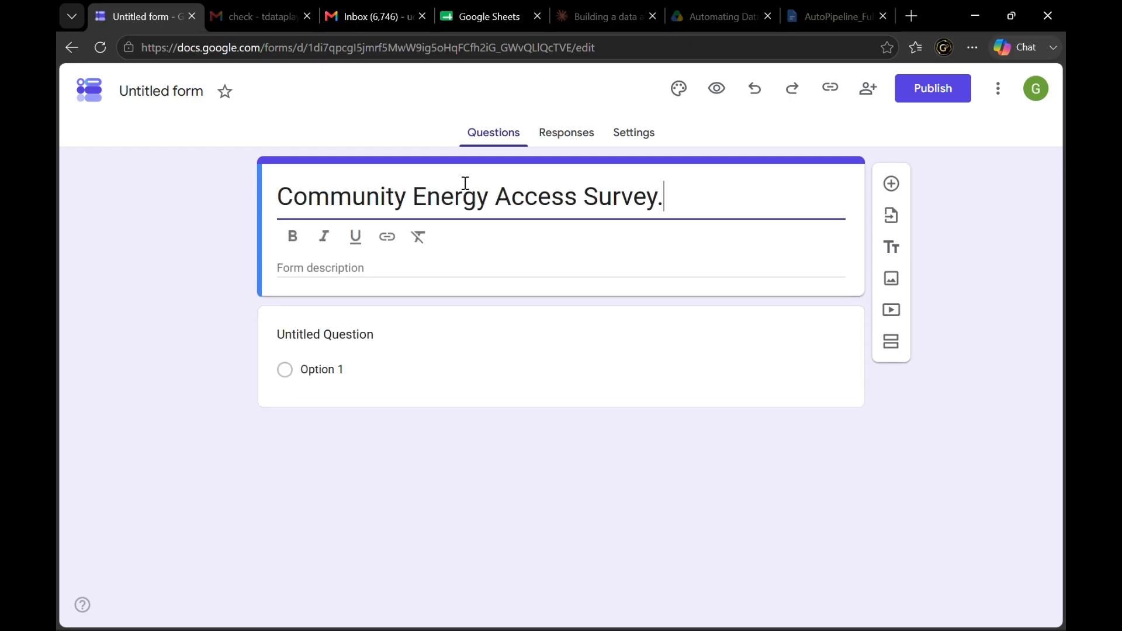
Copy the full description beginning "This survey takes less than 3 minutes" from the Notepad notes into the form description
left_click(406, 264)
key("alt+Tab")
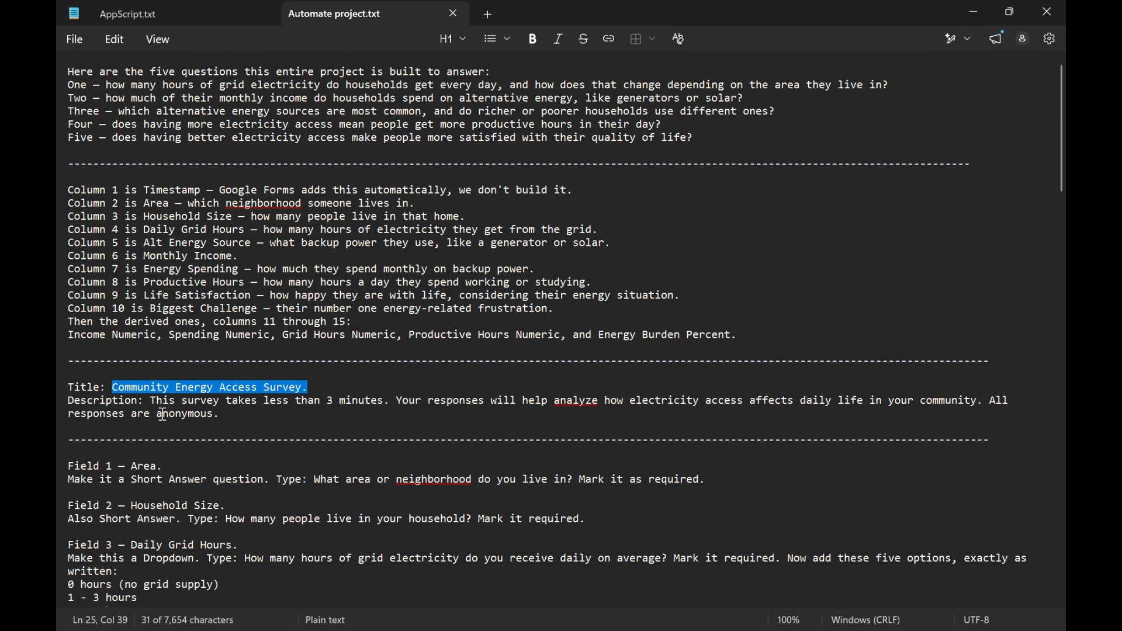
left_click_drag(151, 402, 231, 413)
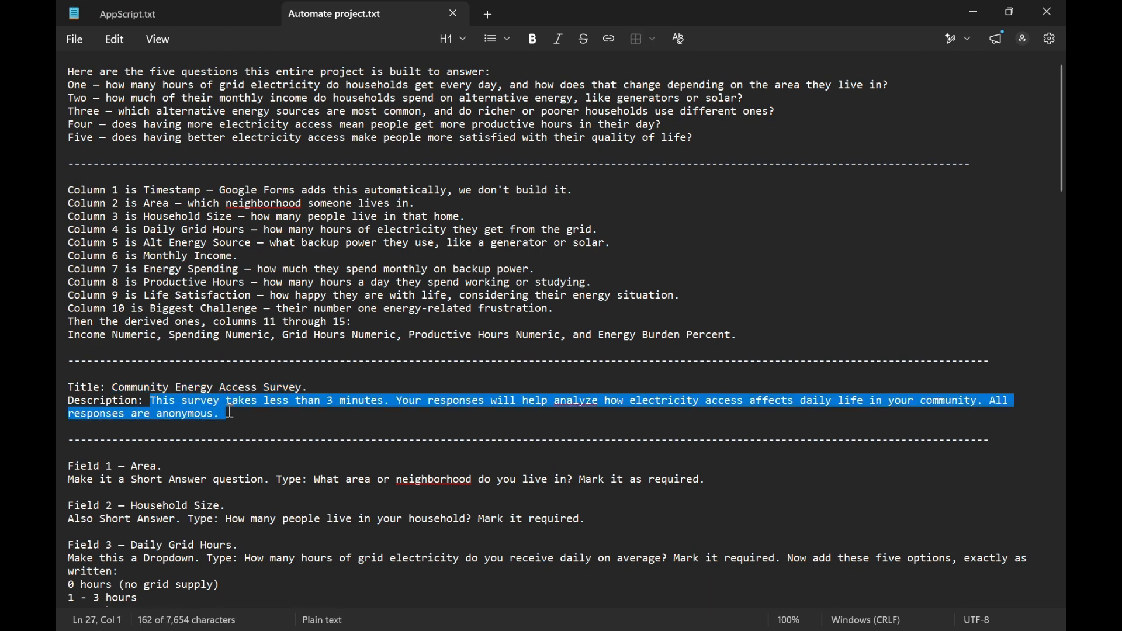
key("ctrl+c")
key("alt+Tab")
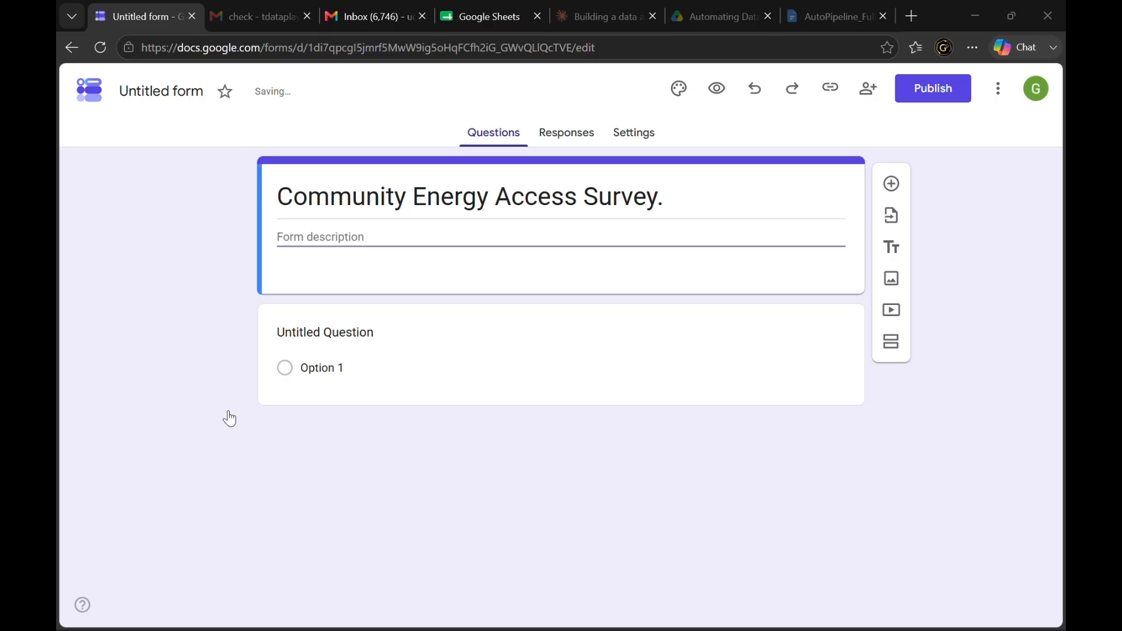
key("ctrl+v")
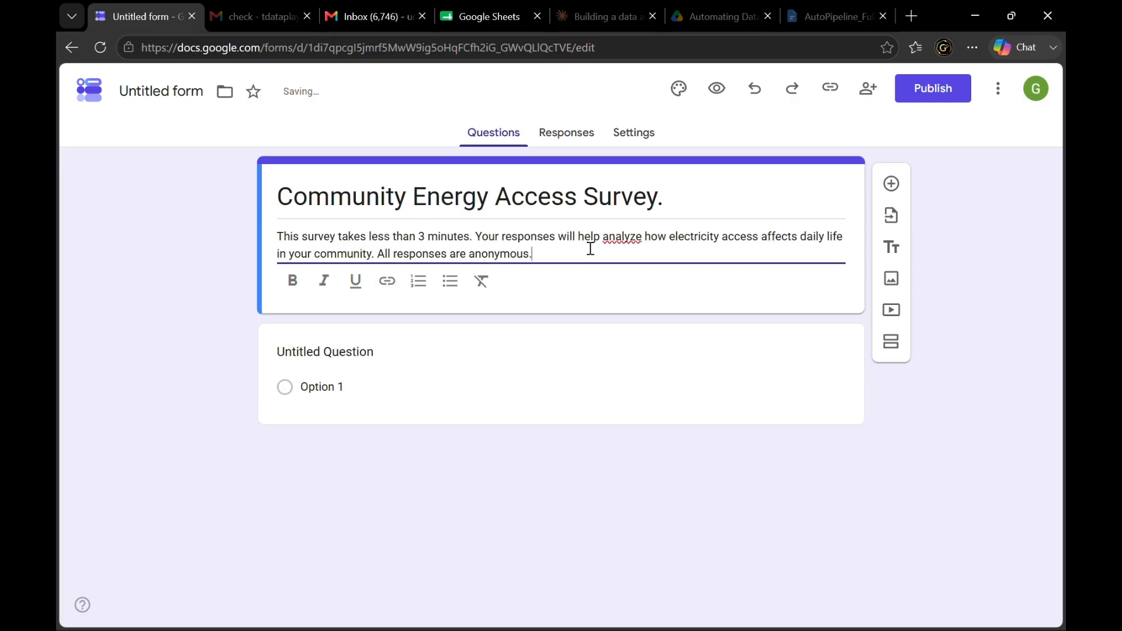
Correct the flagged word "analyze" in the form description to "analyse"
left_click(640, 235)
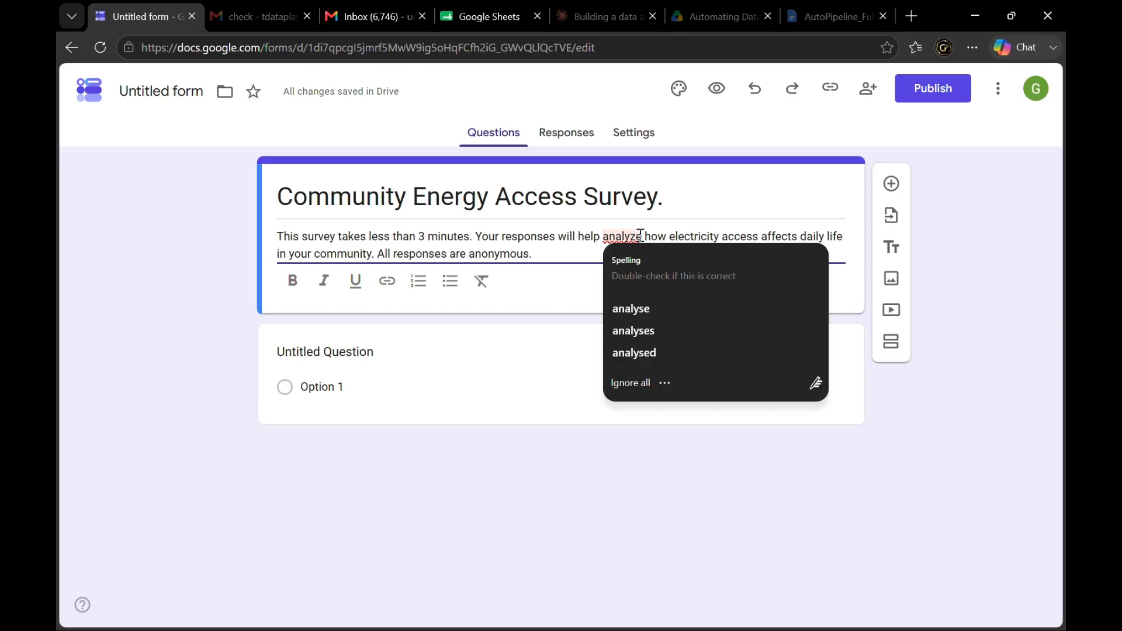
left_click(633, 310)
left_click(616, 242)
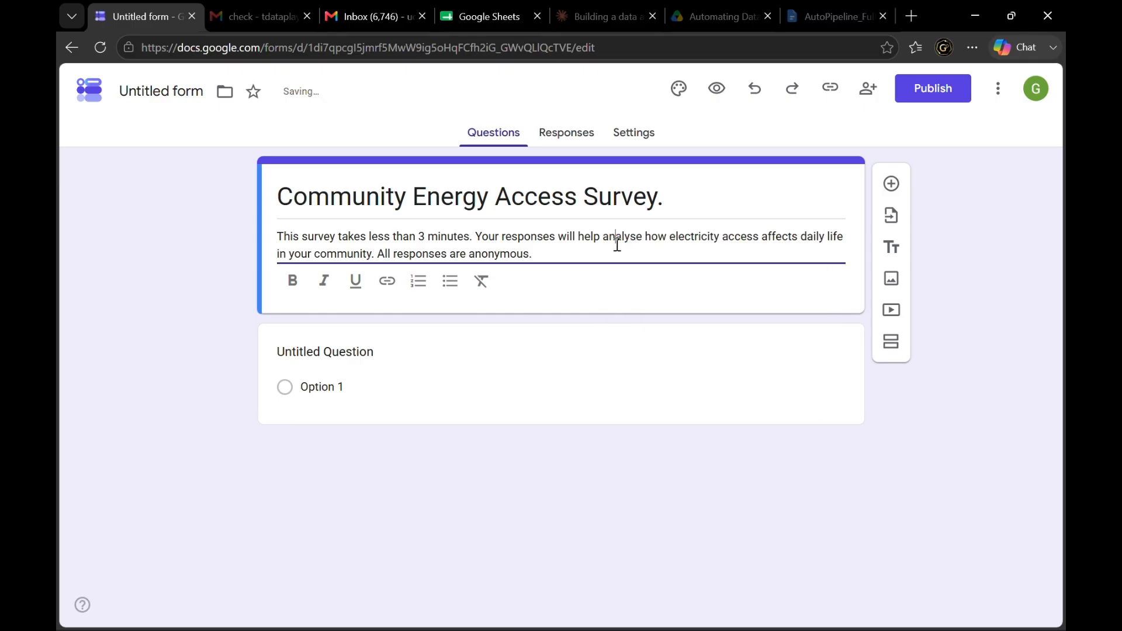
left_click(617, 251)
Using the Field 1 wording from the Notepad notes, make the first question a required short answer: "What area or neighborhood do you live in?"
key("alt+Tab")
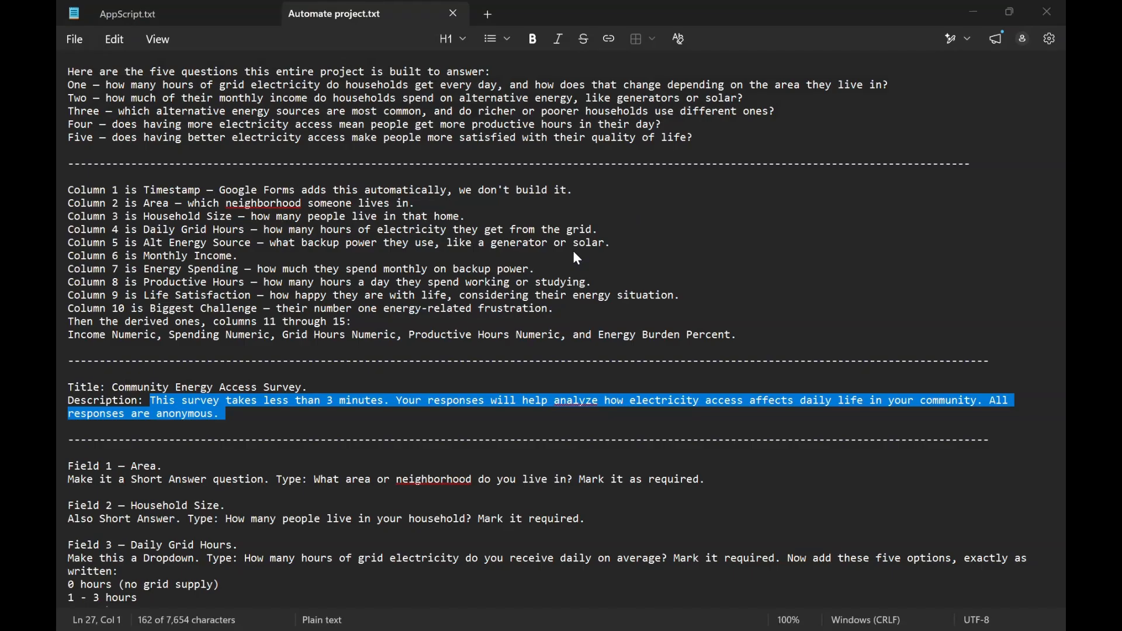
scroll(212, 457, "down", 5)
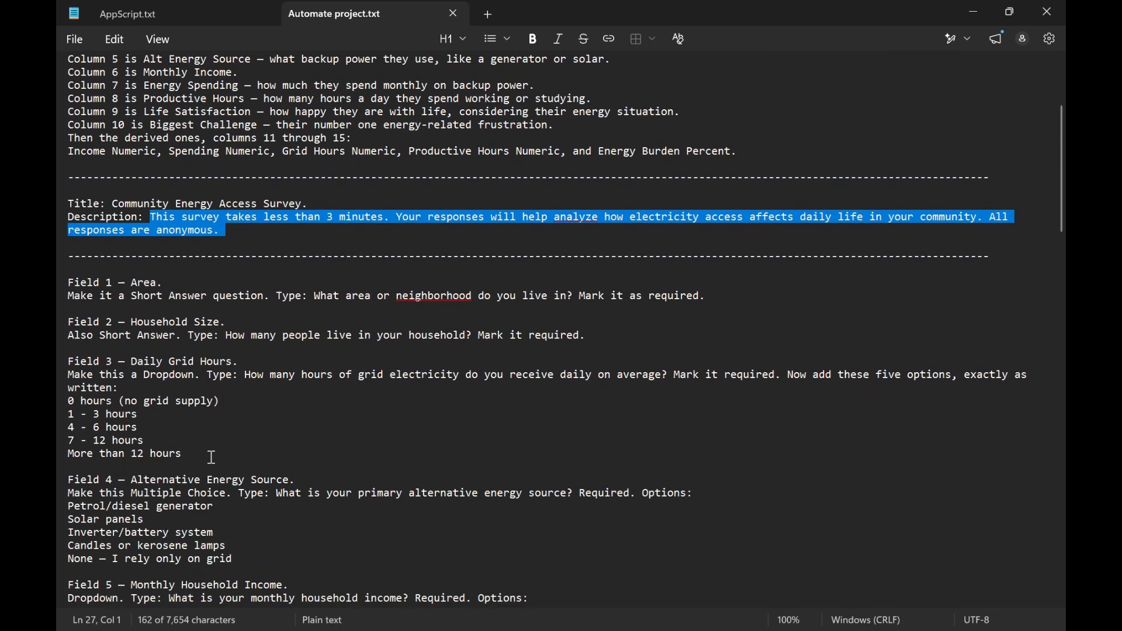
left_click(152, 250)
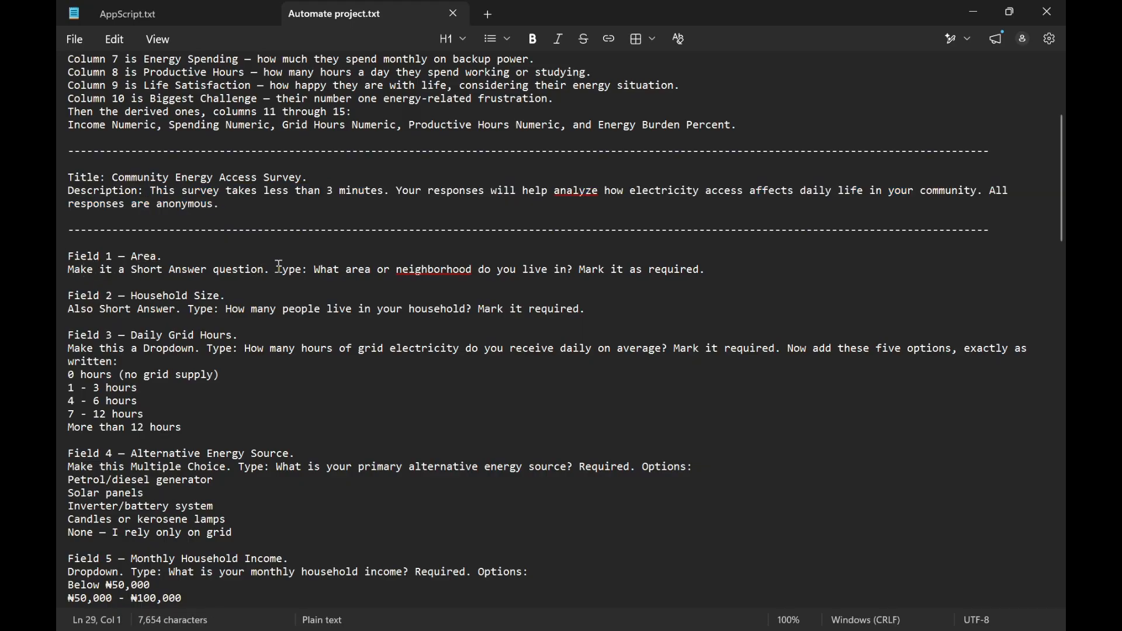
left_click_drag(318, 270, 571, 266)
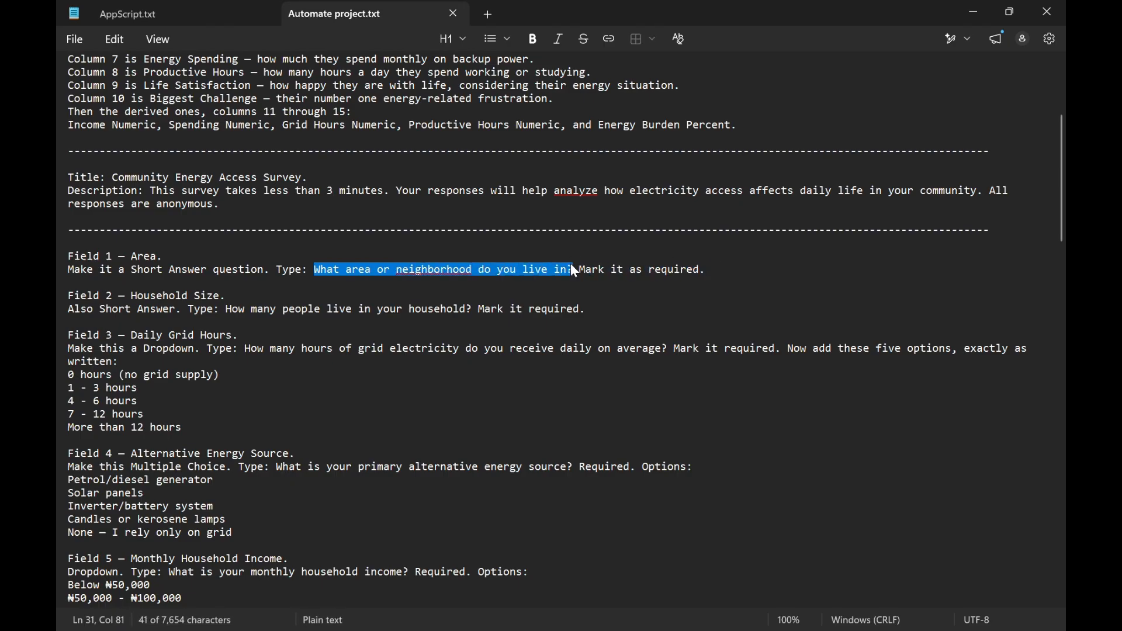
key("alt+Tab")
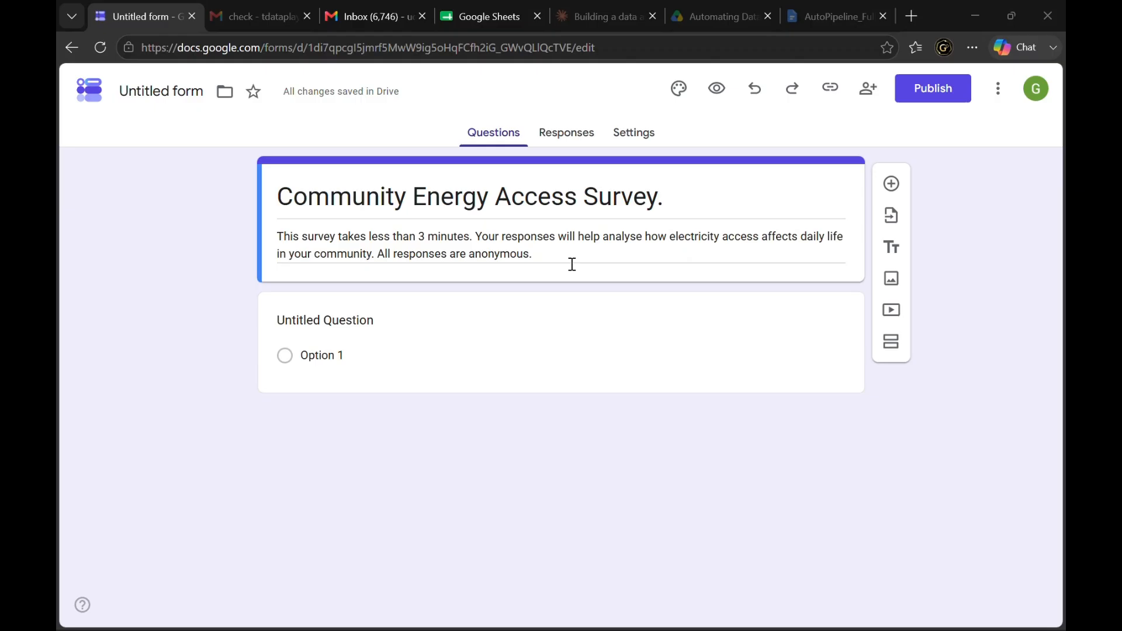
left_click(354, 353)
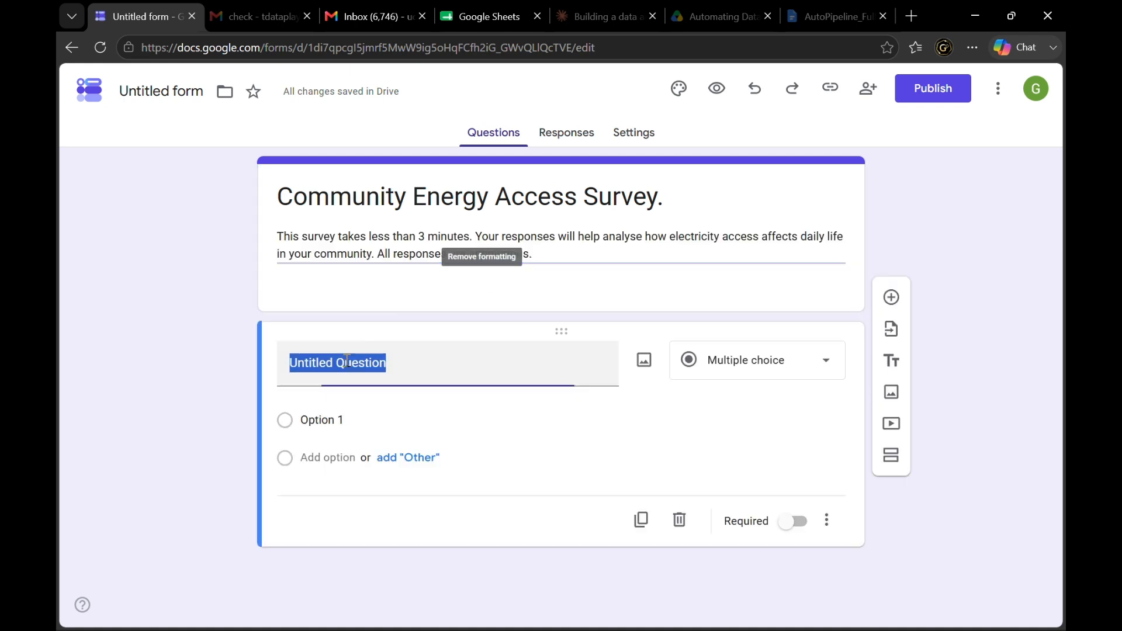
key("ctrl+v")
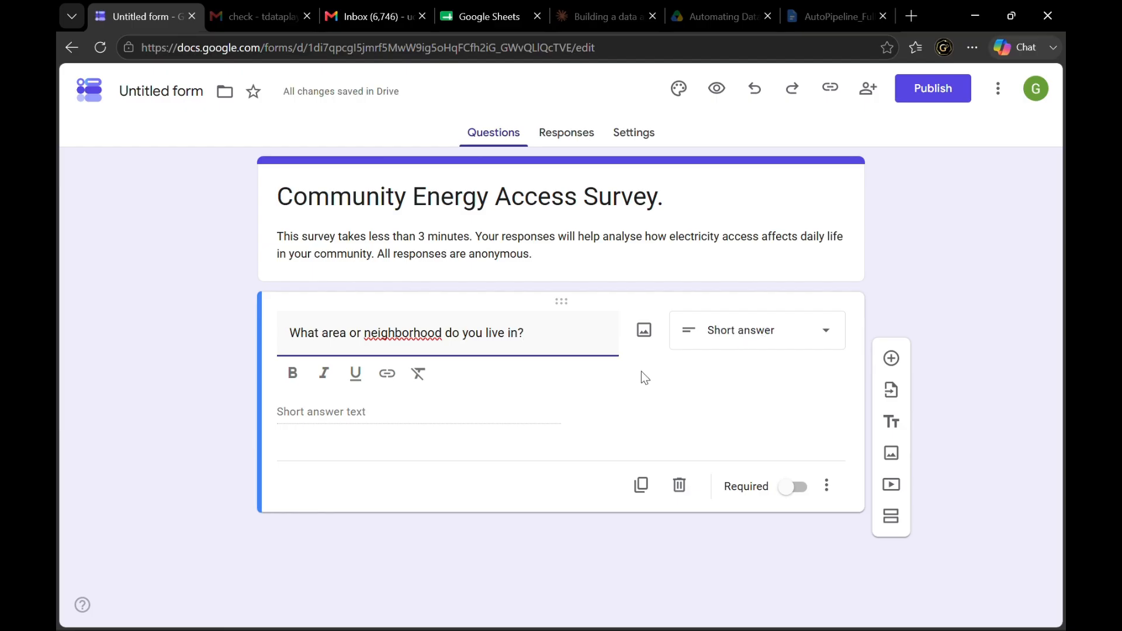
left_click(795, 487)
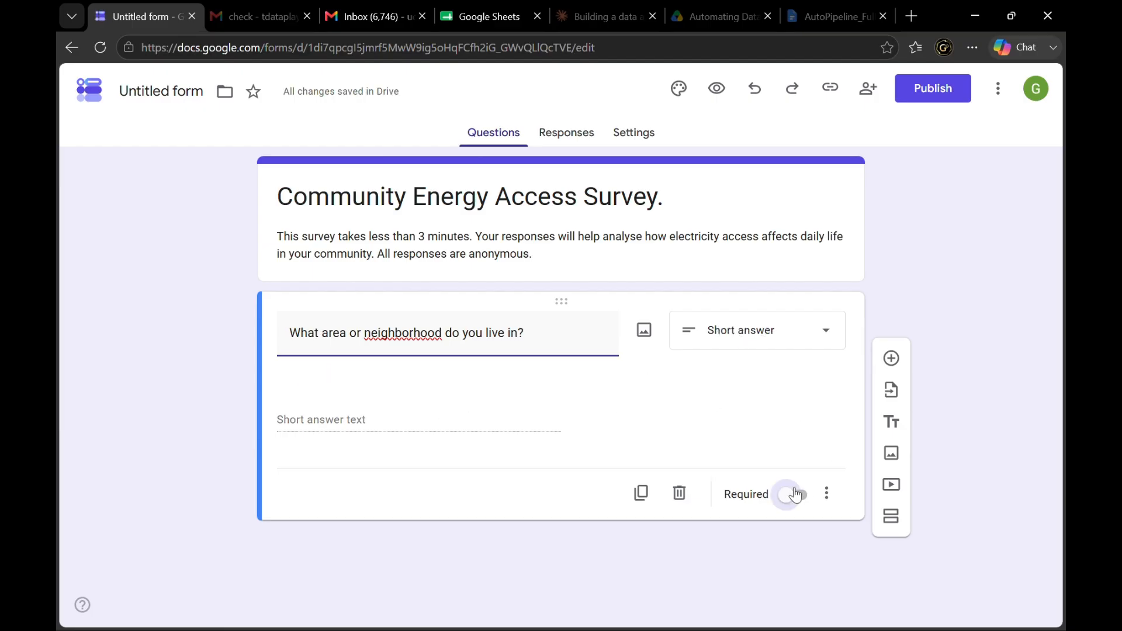
Add a second question and fill in "How many people live in your household?" copied from Field 2 of the Notepad notes
left_click(891, 359)
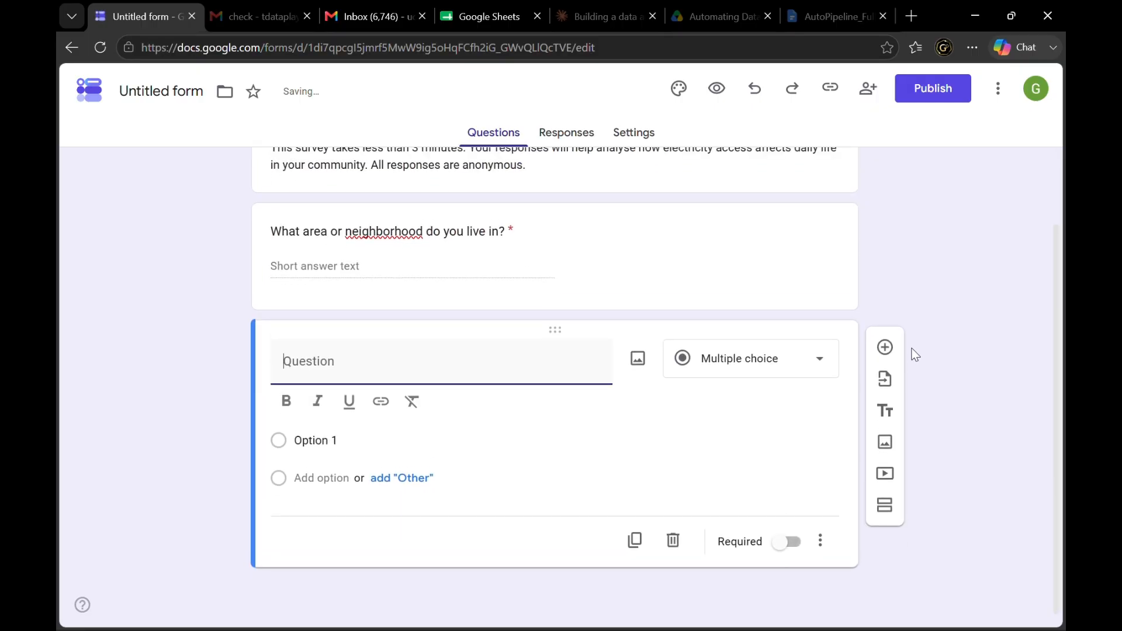
key("alt+Tab")
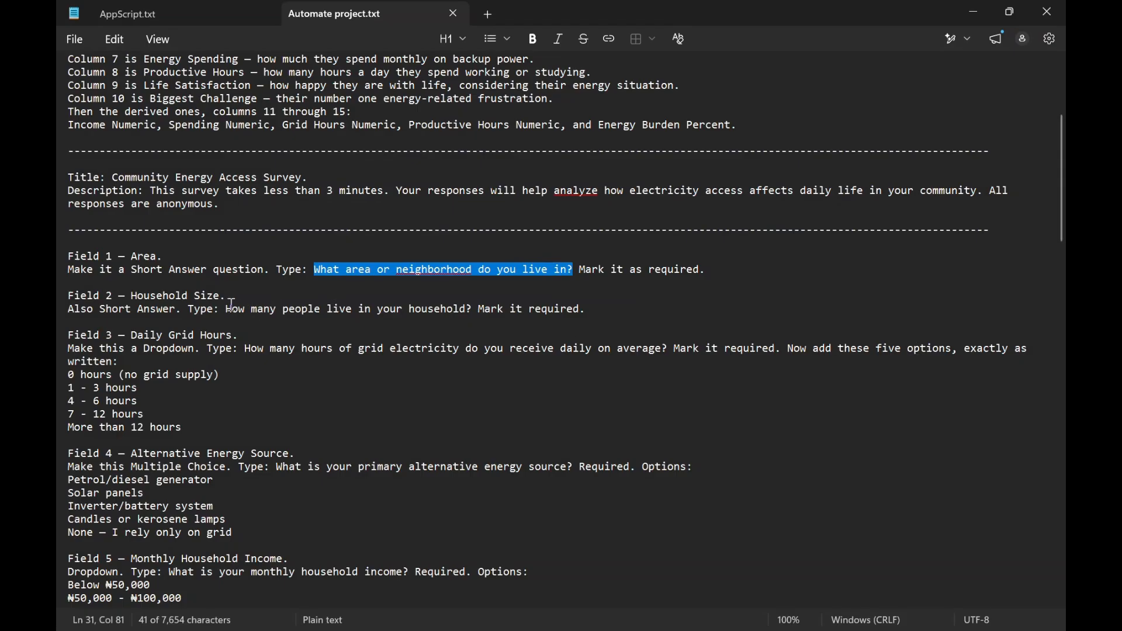
left_click_drag(227, 310, 473, 311)
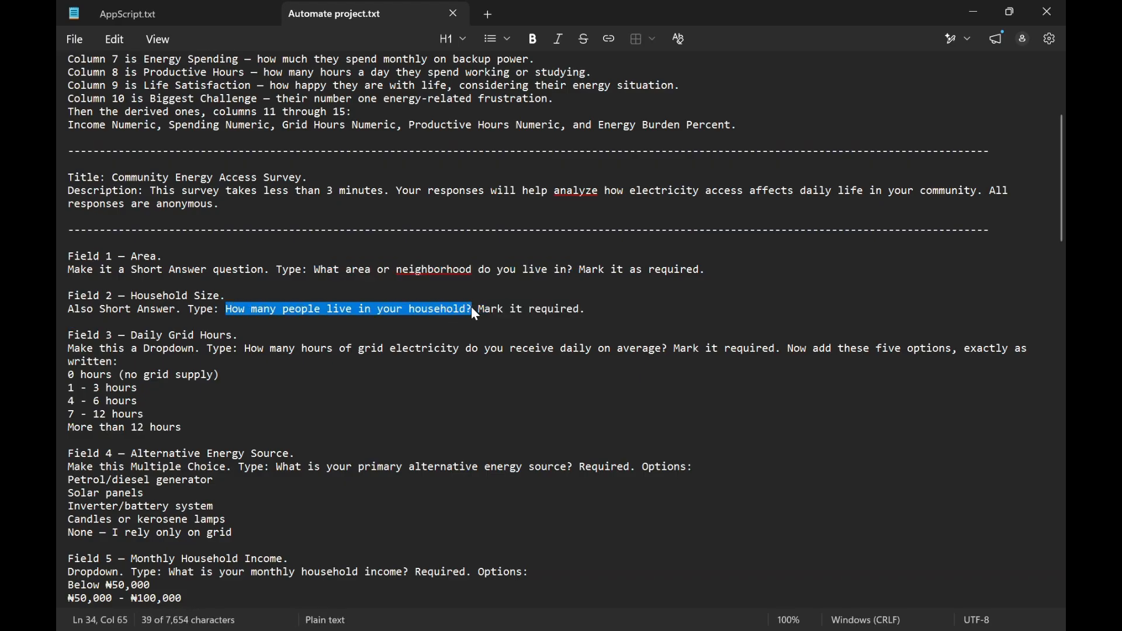
scroll(560, 227, "up", 4)
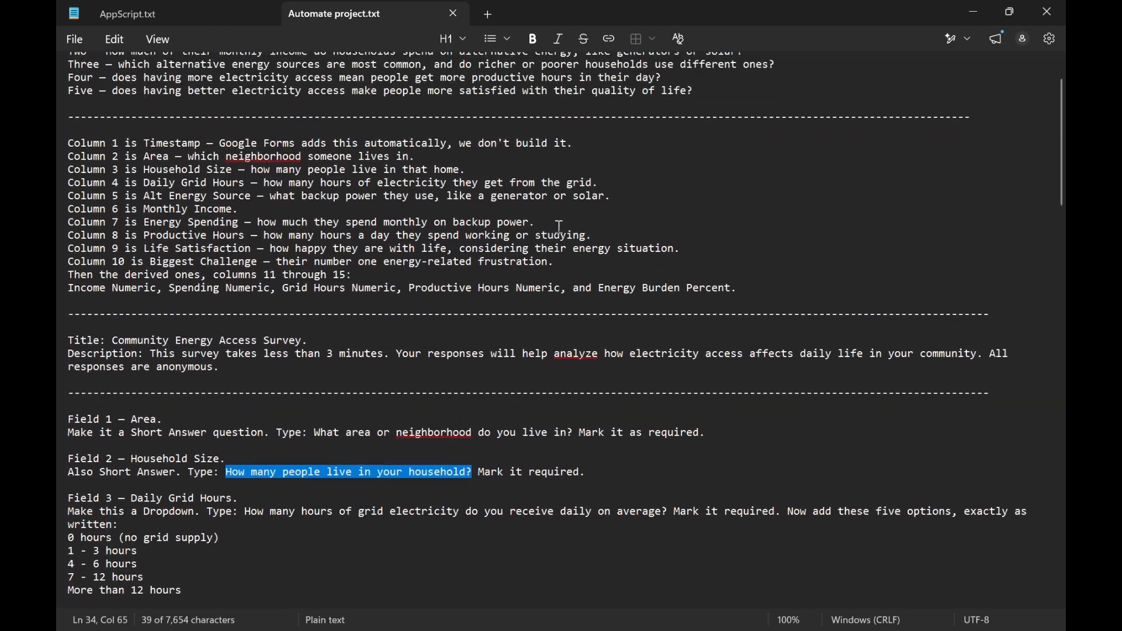
scroll(560, 228, "up", 1)
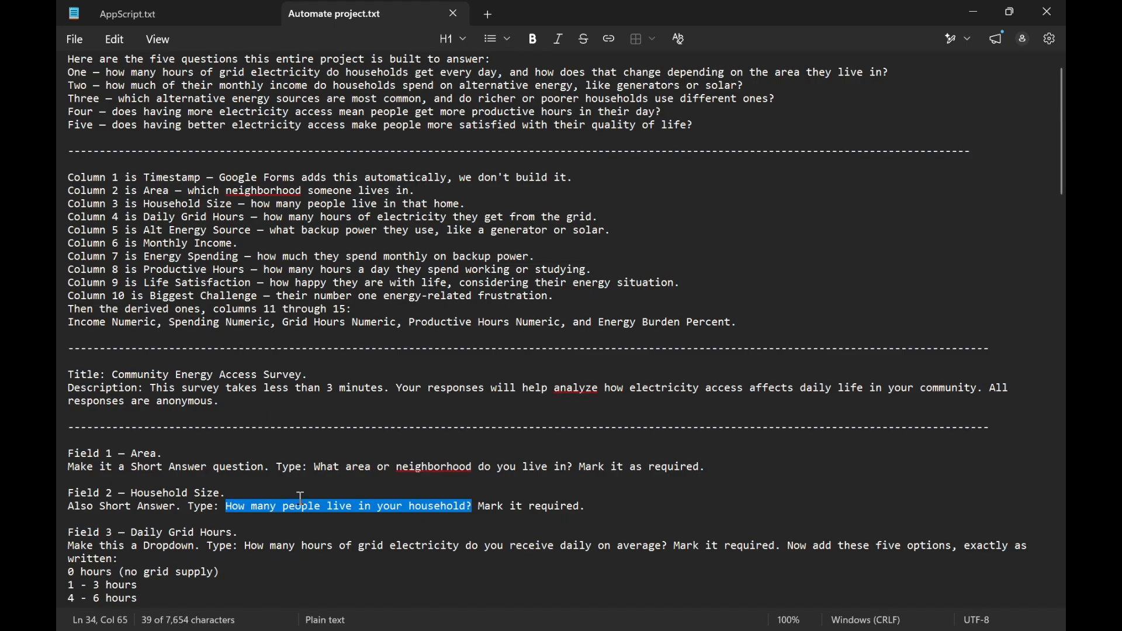
scroll(326, 510, "down", 2)
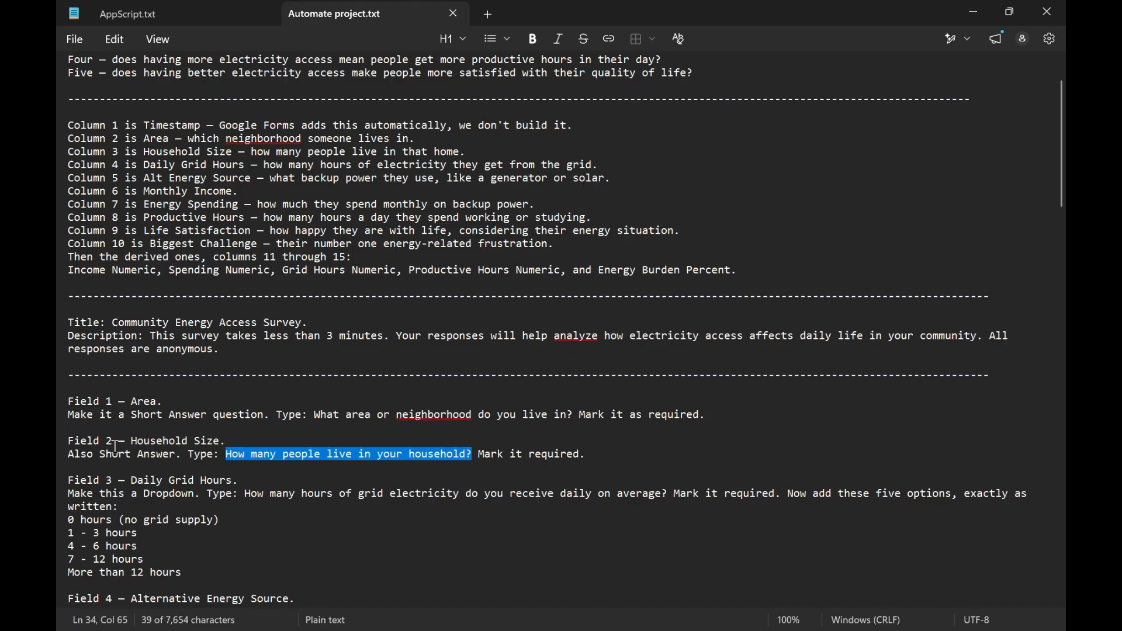
key("alt+Tab")
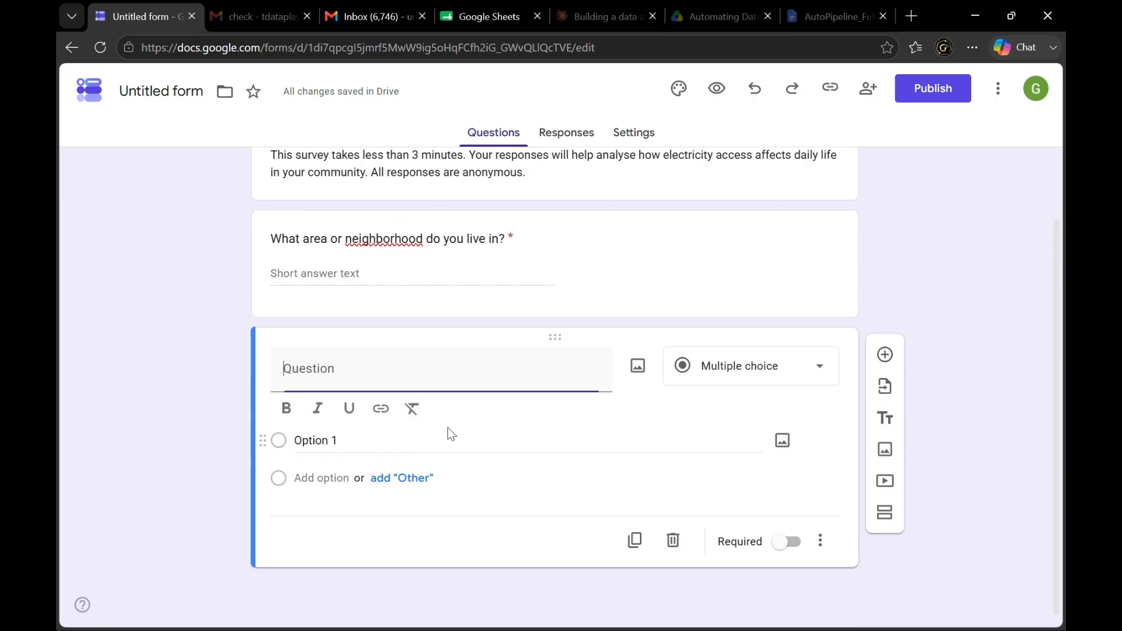
key("ctrl+v")
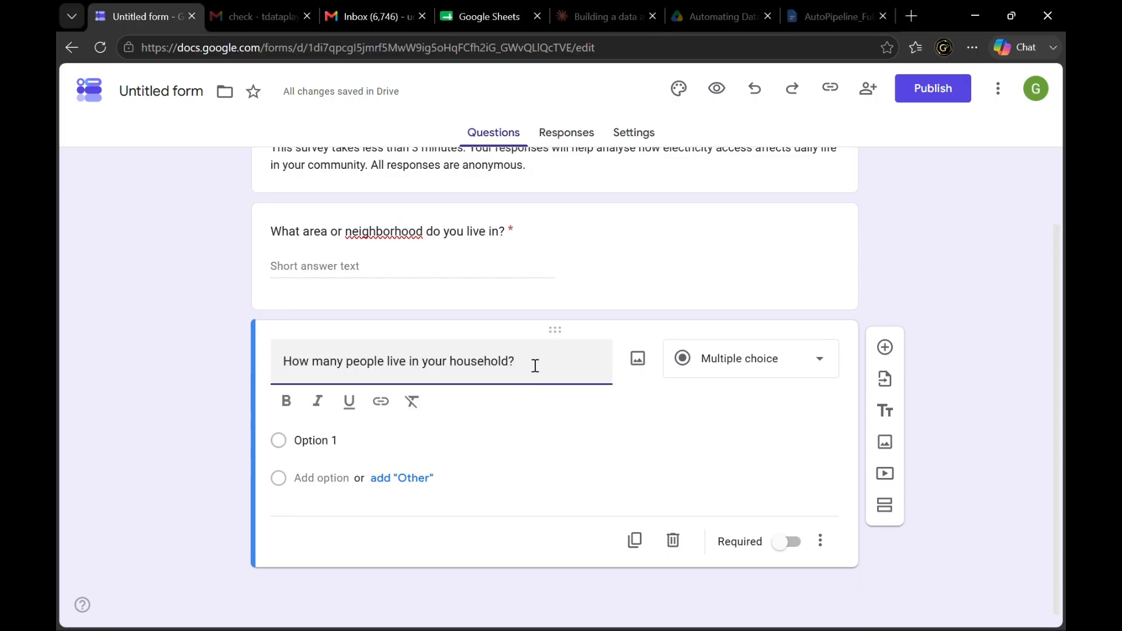
Make the household size question a required short answer
left_click(772, 364)
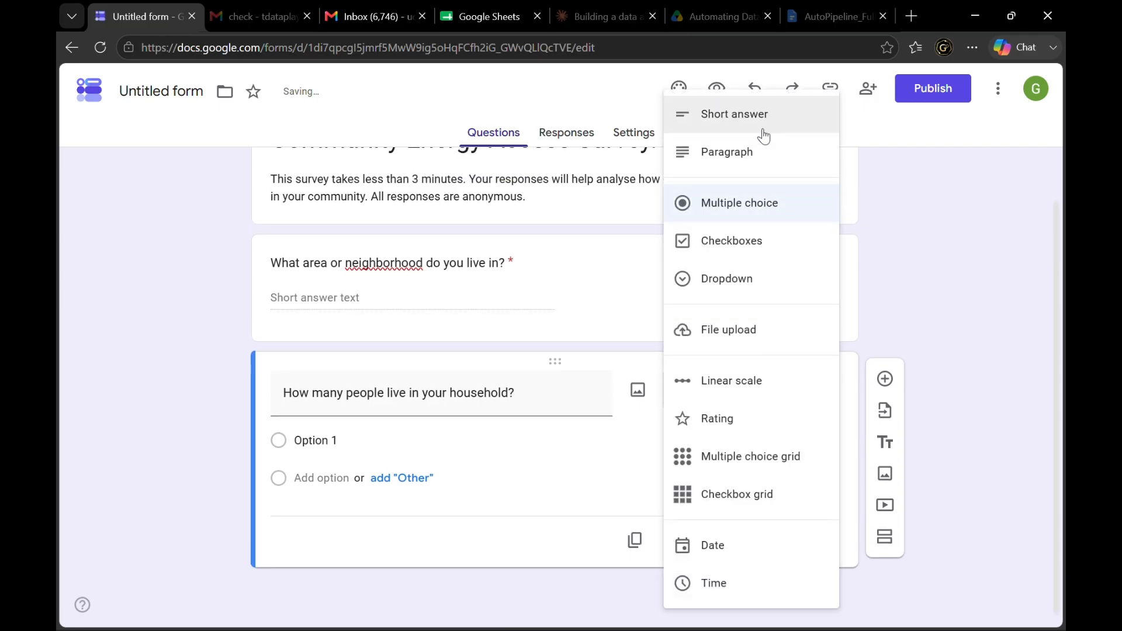
left_click(764, 136)
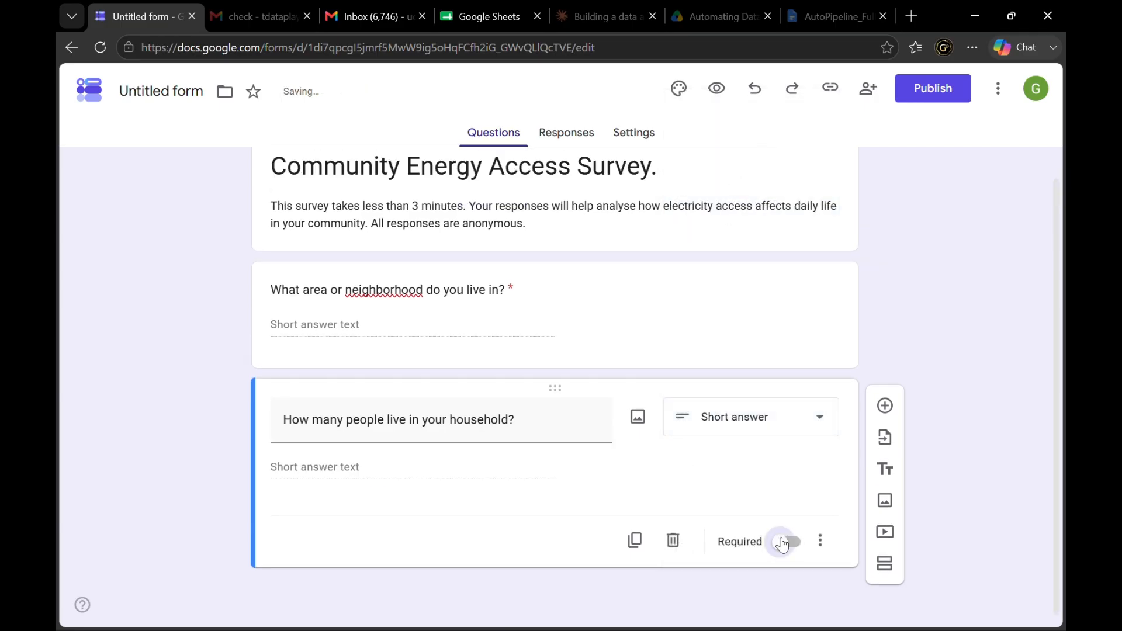
left_click(783, 543)
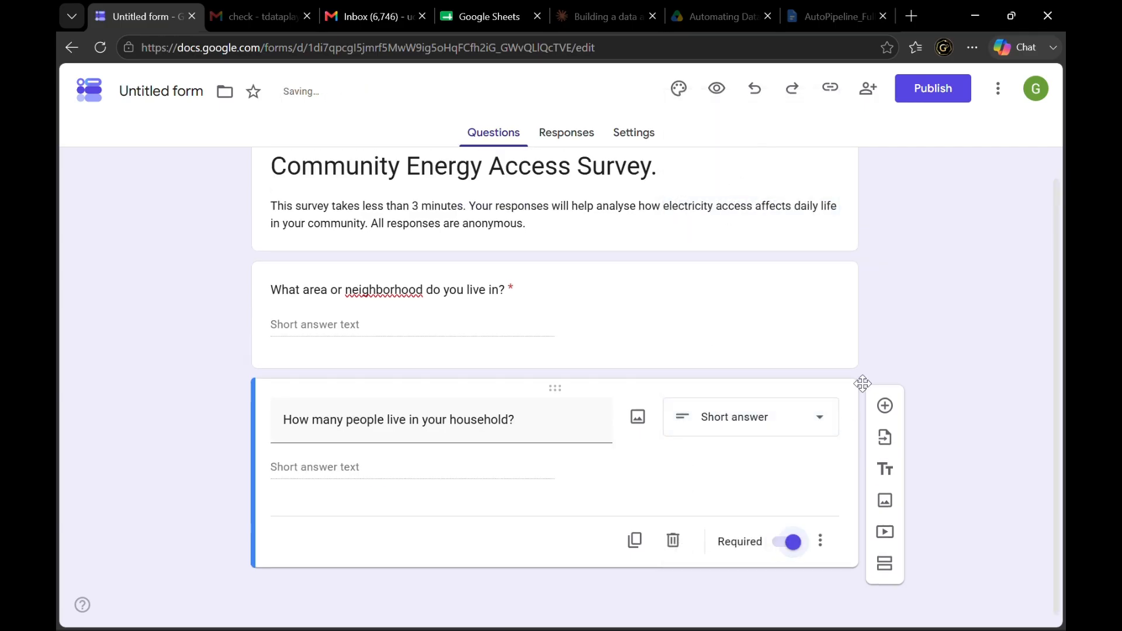
Add a dropdown question, "How many hours of grid electricity do you receive daily on average?", copied from Field 3 of the Notepad notes
left_click(885, 407)
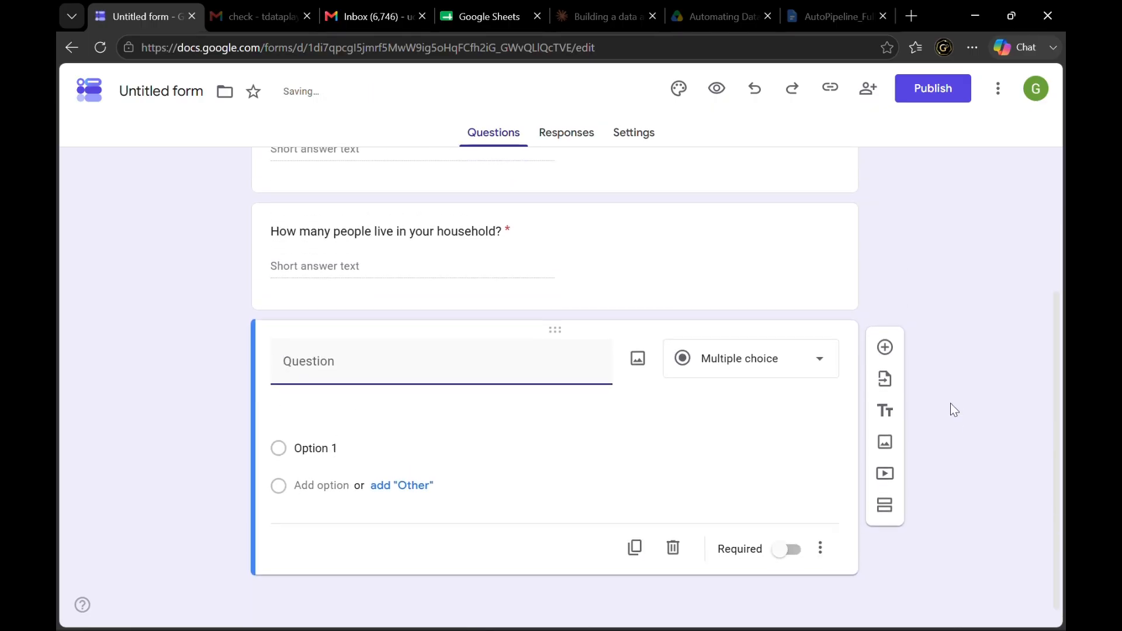
key("alt+Tab")
scroll(355, 342, "down", 5)
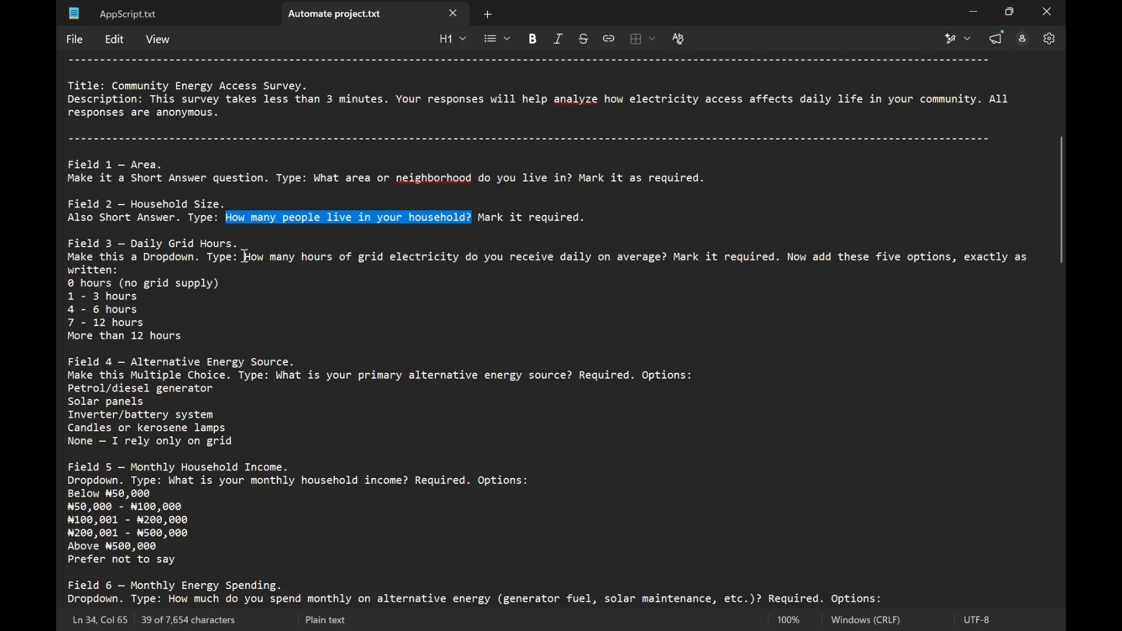
left_click_drag(245, 257, 715, 261)
left_click_drag(664, 258, 672, 259)
key("ctrl+c")
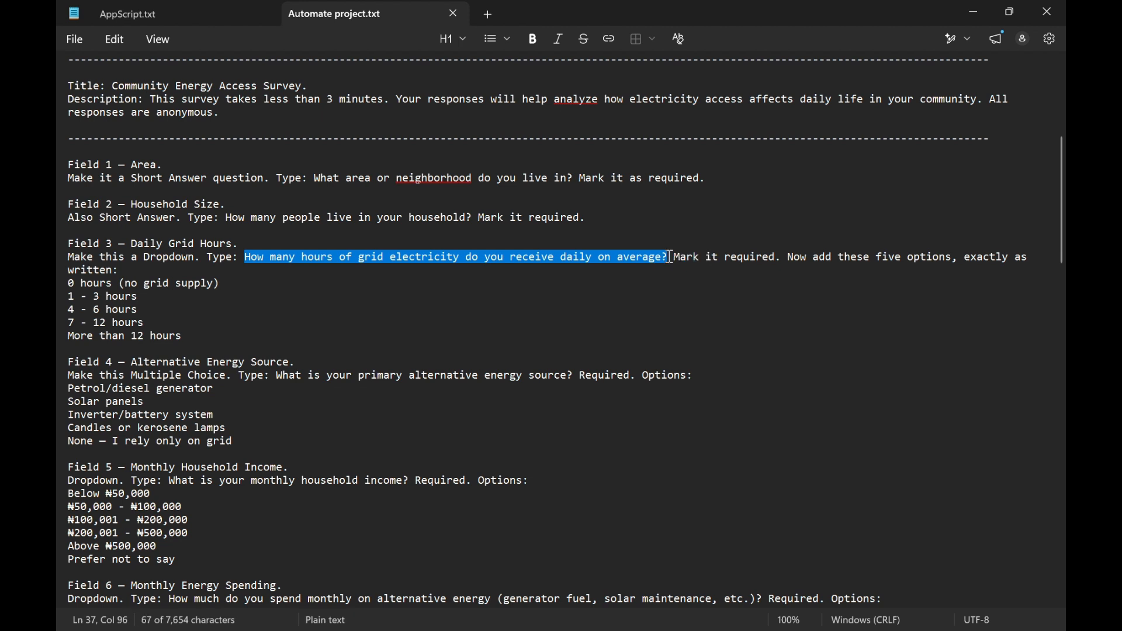
key("alt+Tab")
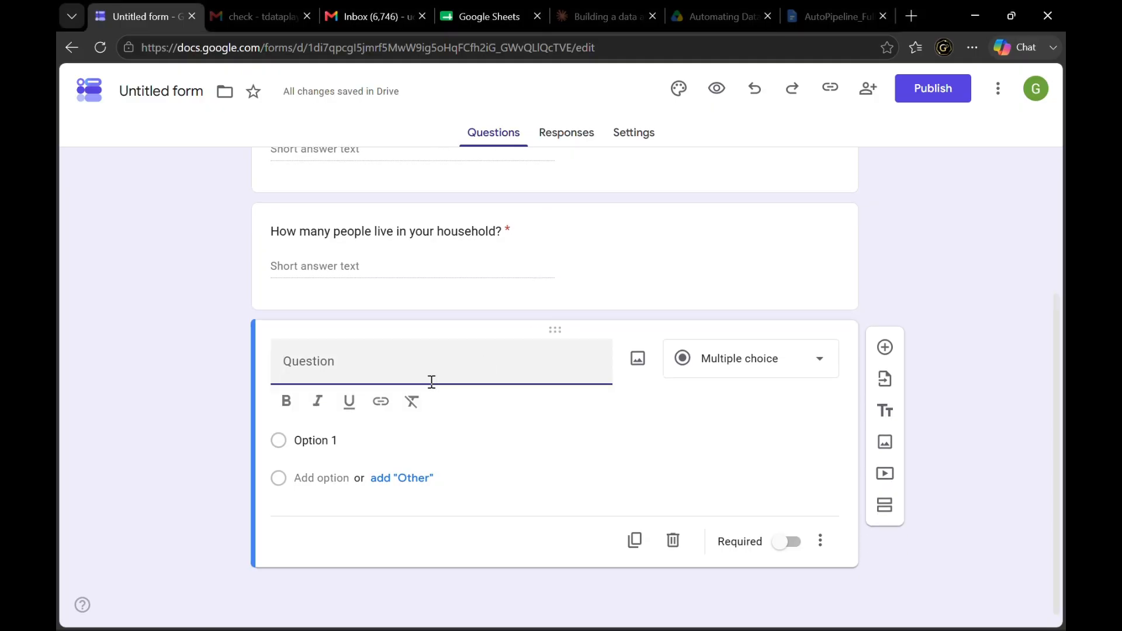
key("ctrl+v")
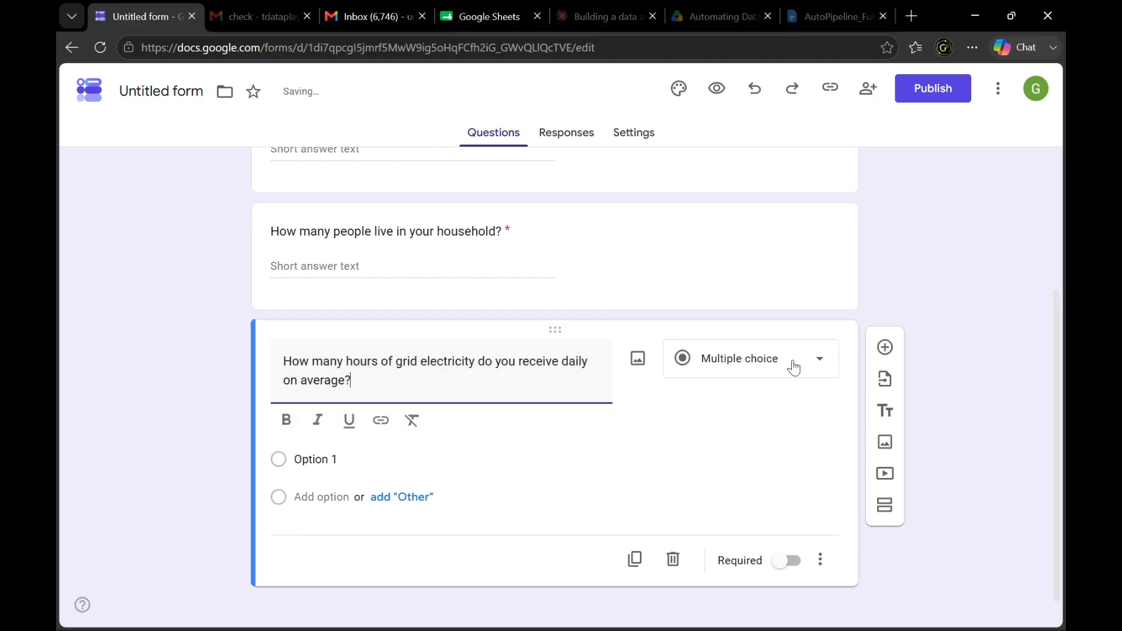
left_click(793, 367)
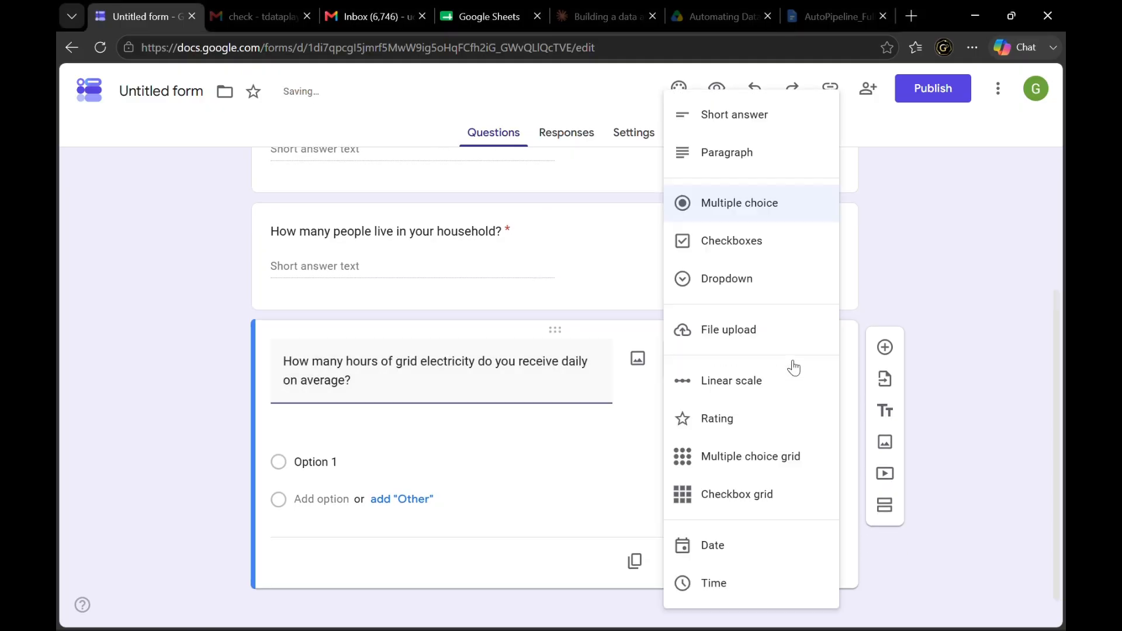
left_click(752, 280)
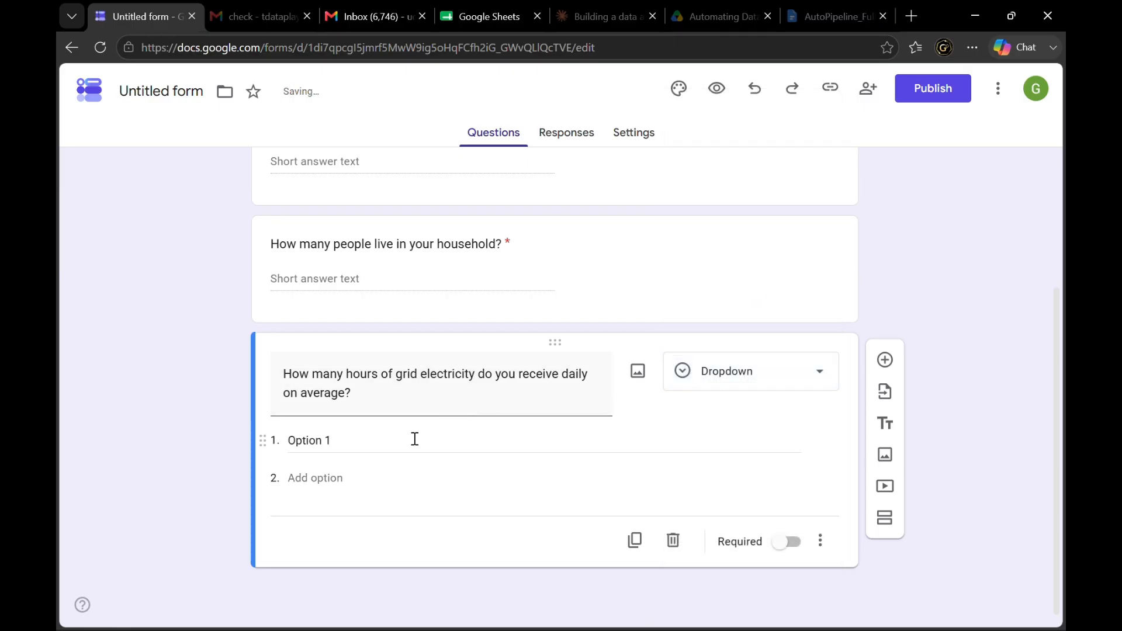
Copy "0 hours (no grid supply)" from the Notepad notes into the first option of the grid electricity dropdown
key("alt+Tab")
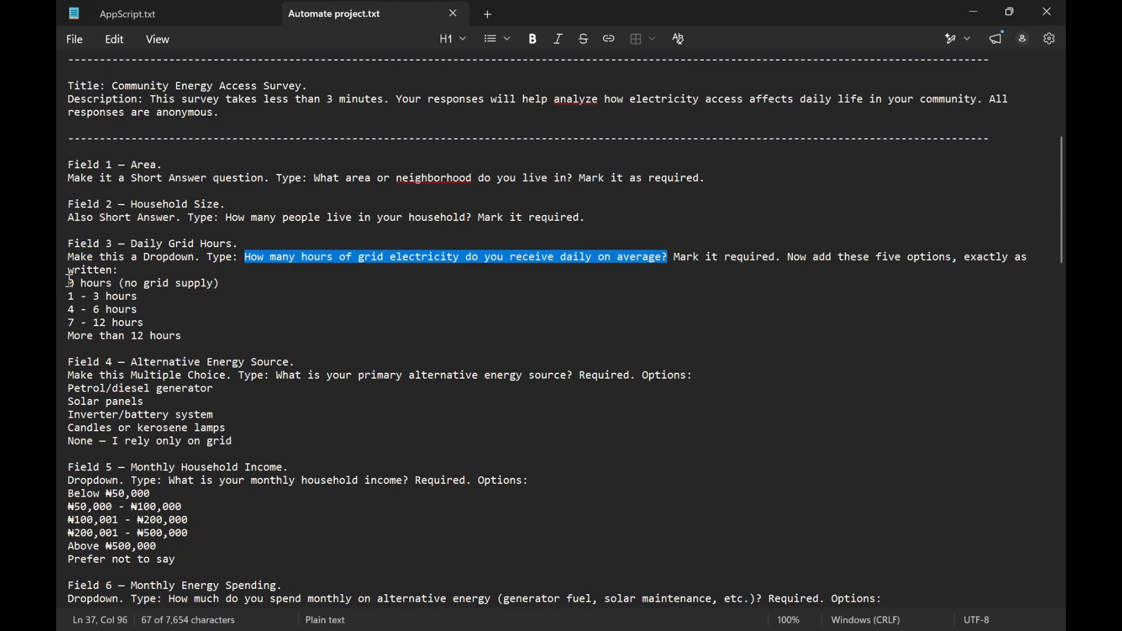
left_click_drag(71, 280, 191, 336)
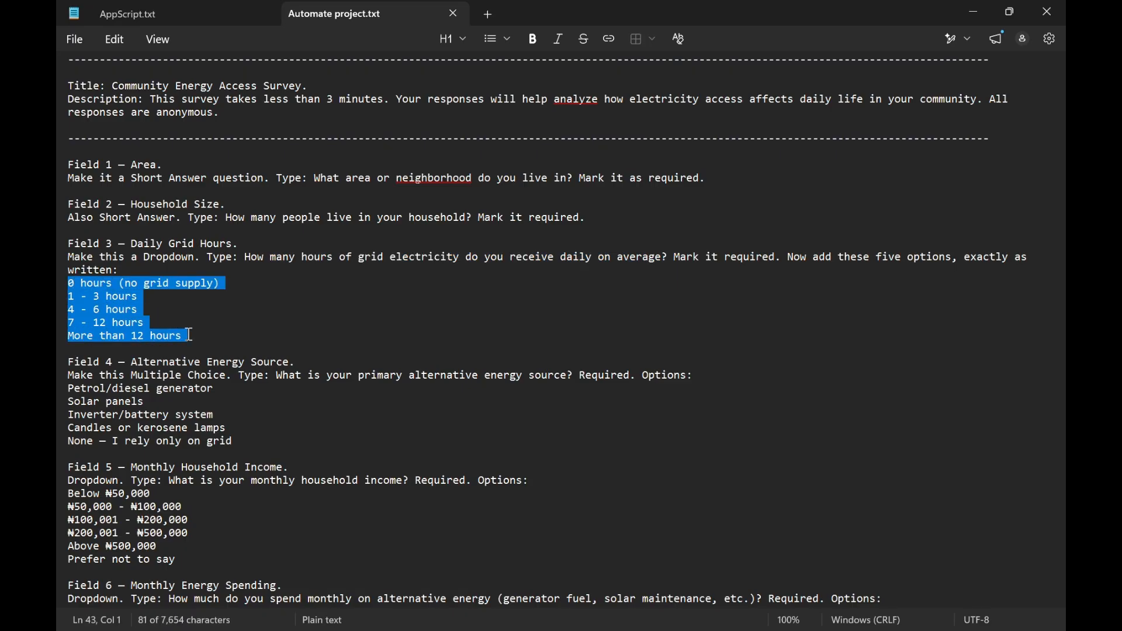
left_click(139, 297)
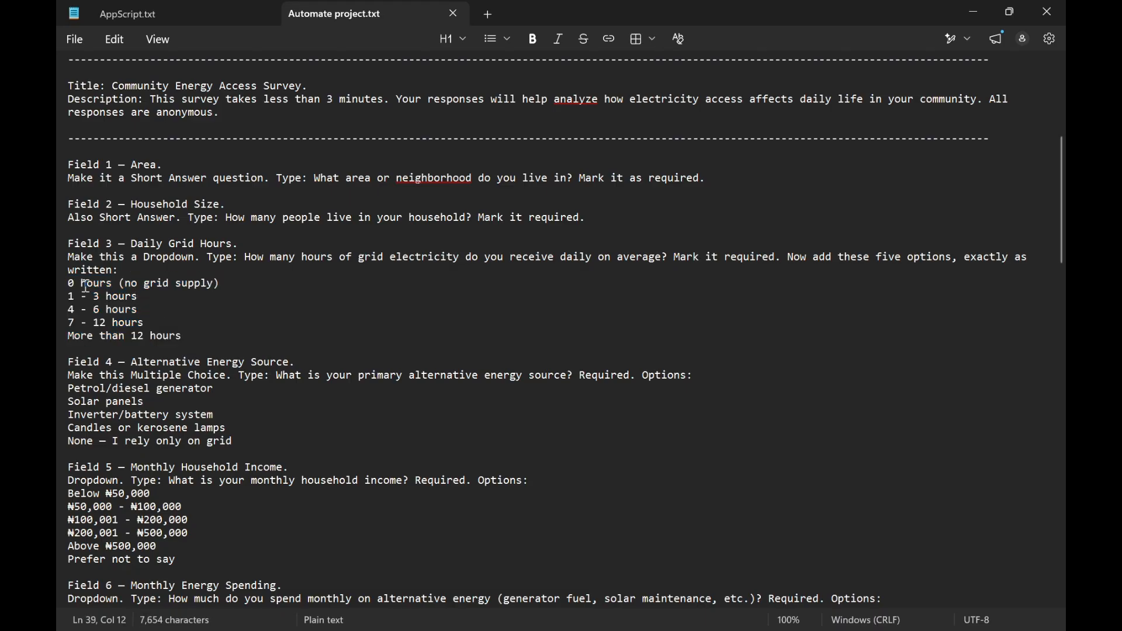
left_click_drag(70, 283, 221, 286)
key("ctrl+c")
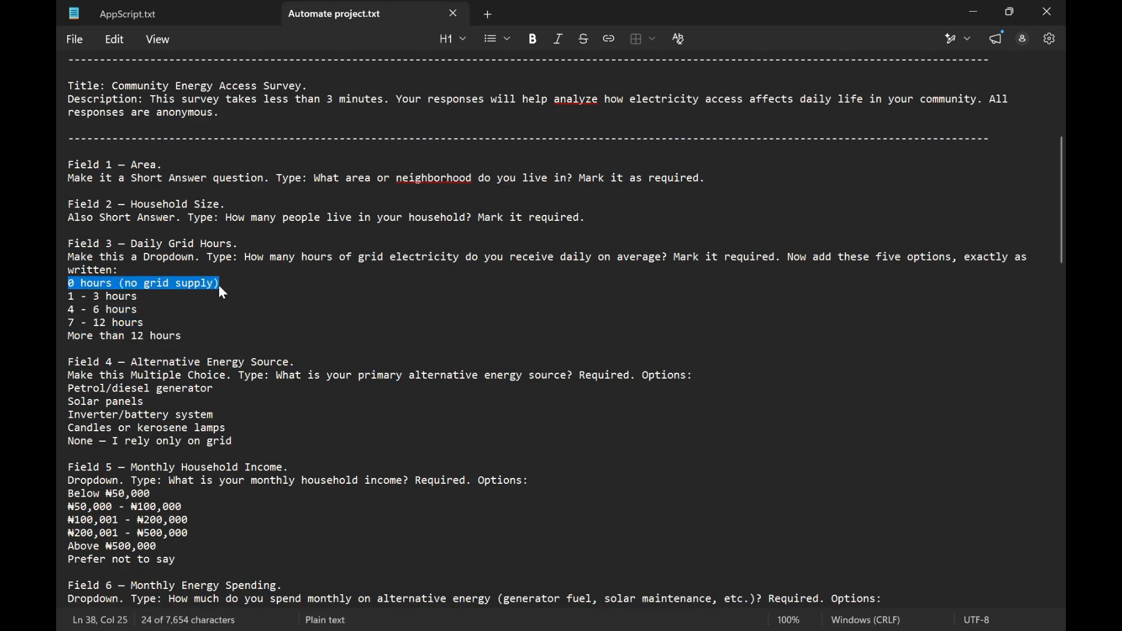
key("alt+Tab")
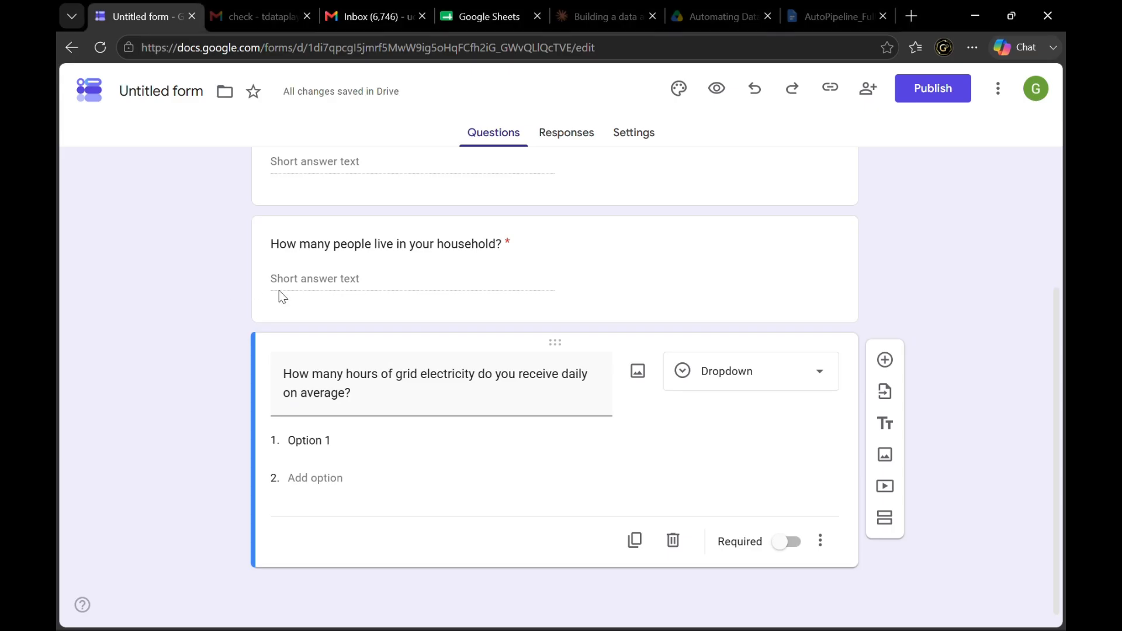
left_click(330, 441)
key("ctrl+v")
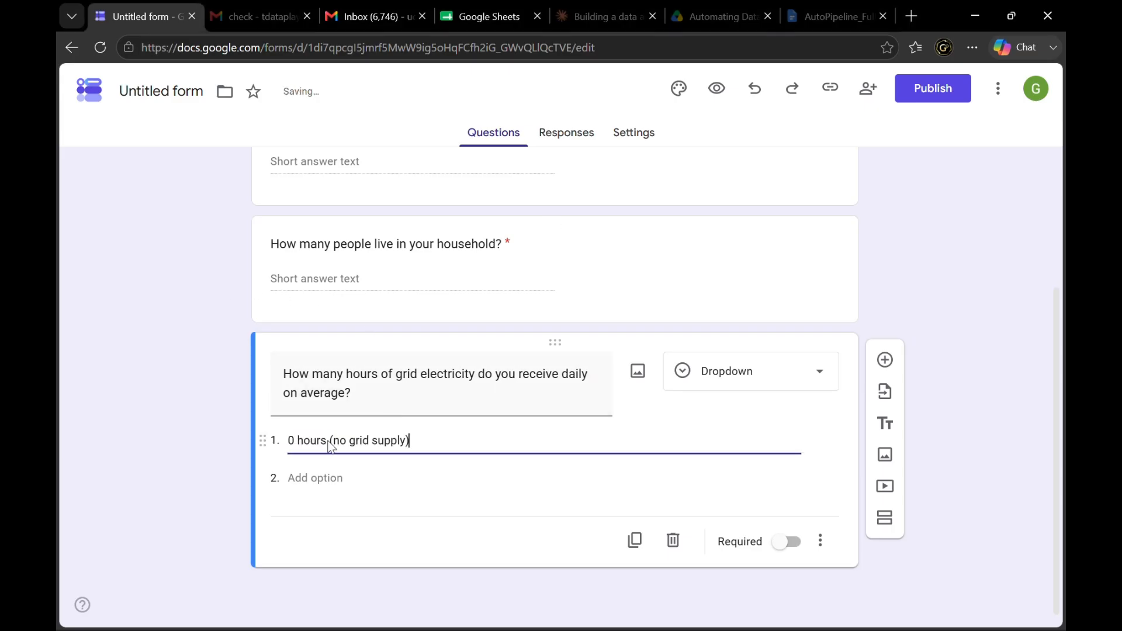
Add "1 - 3 hours" from the Notepad notes as the second option of the grid electricity dropdown
left_click(341, 476)
key("alt+Tab")
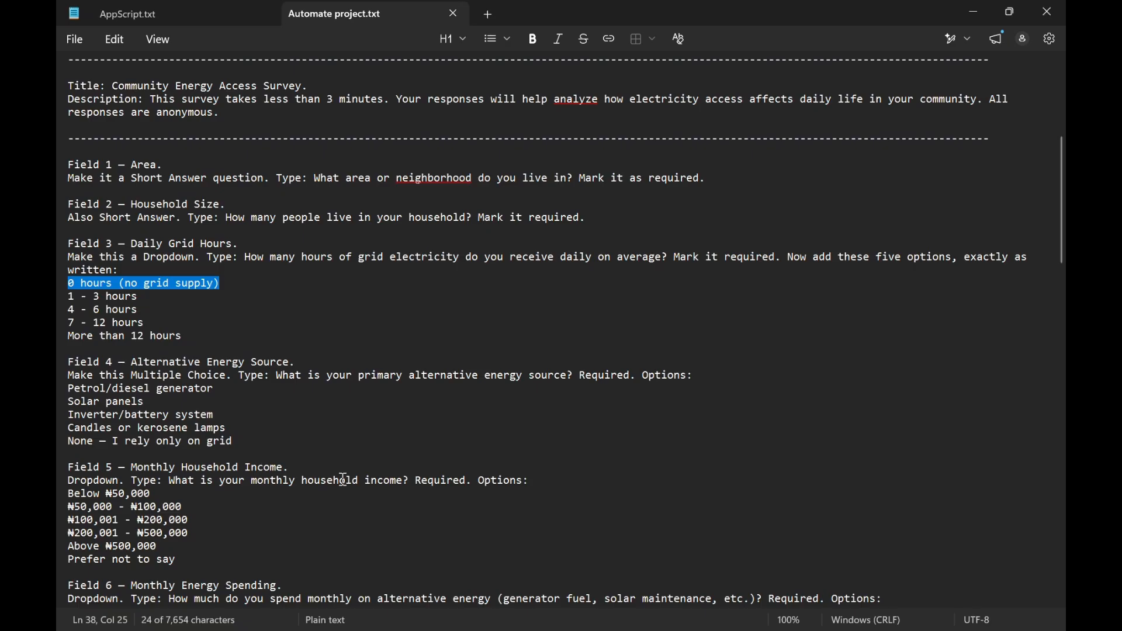
triple_click(65, 301)
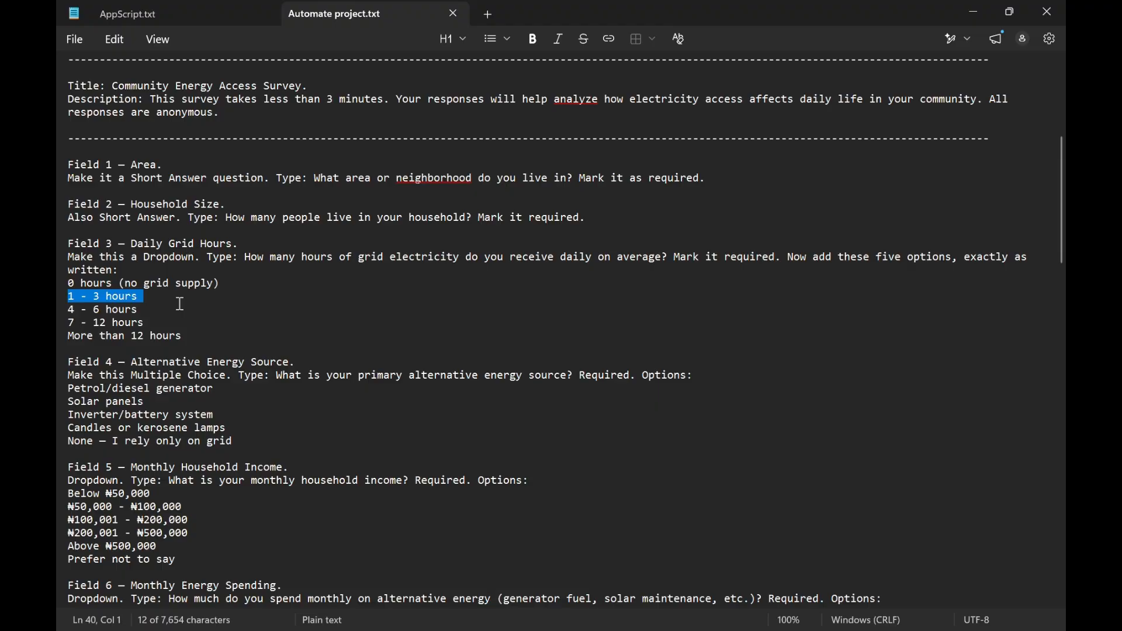
key("ctrl+c")
key("alt+Tab")
key("ctrl+v")
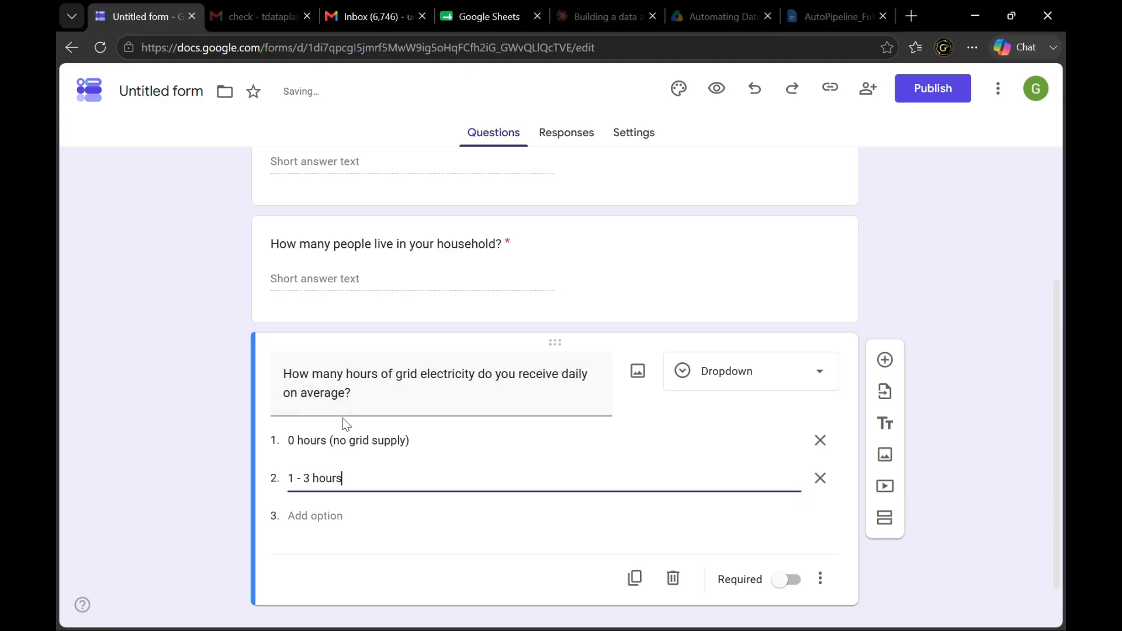
Copy "4 - 6 hours" from the Notepad notes and add it as a new option below the placeholder "Option 3" in the dropdown
left_click(332, 519)
key("alt+Tab")
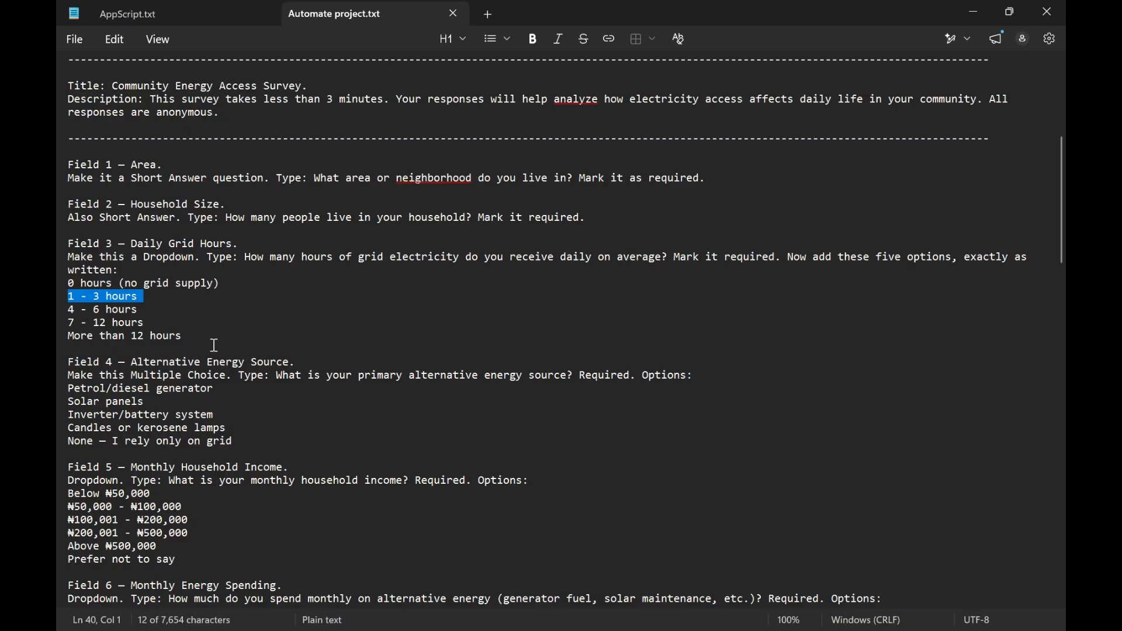
left_click_drag(68, 310, 147, 321)
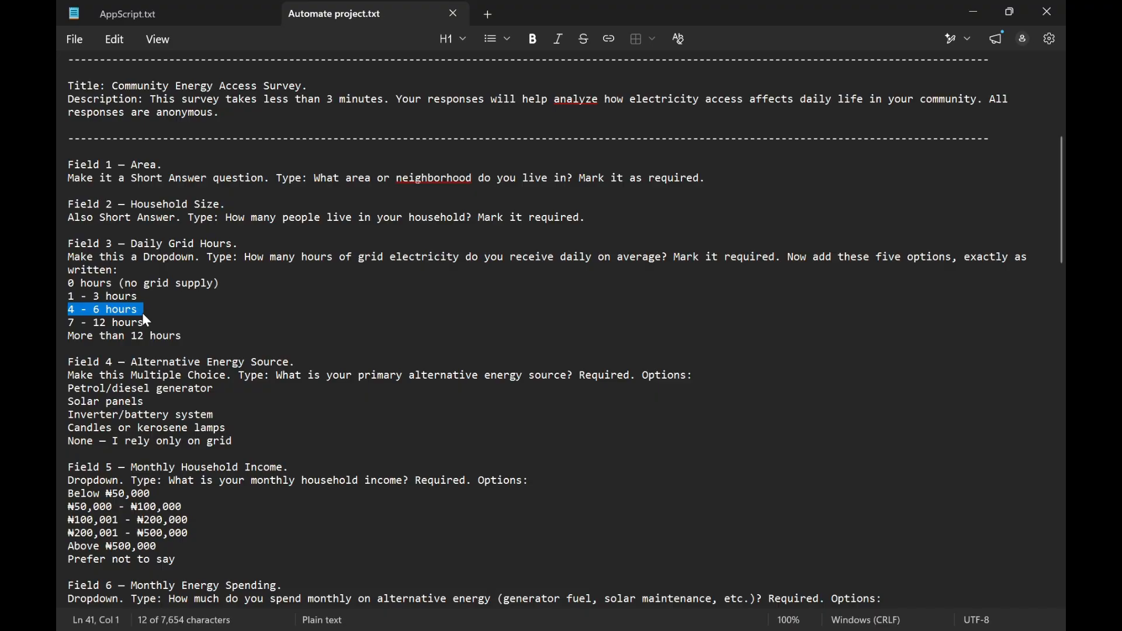
key("ctrl+c")
key("alt+Tab")
left_click(304, 553)
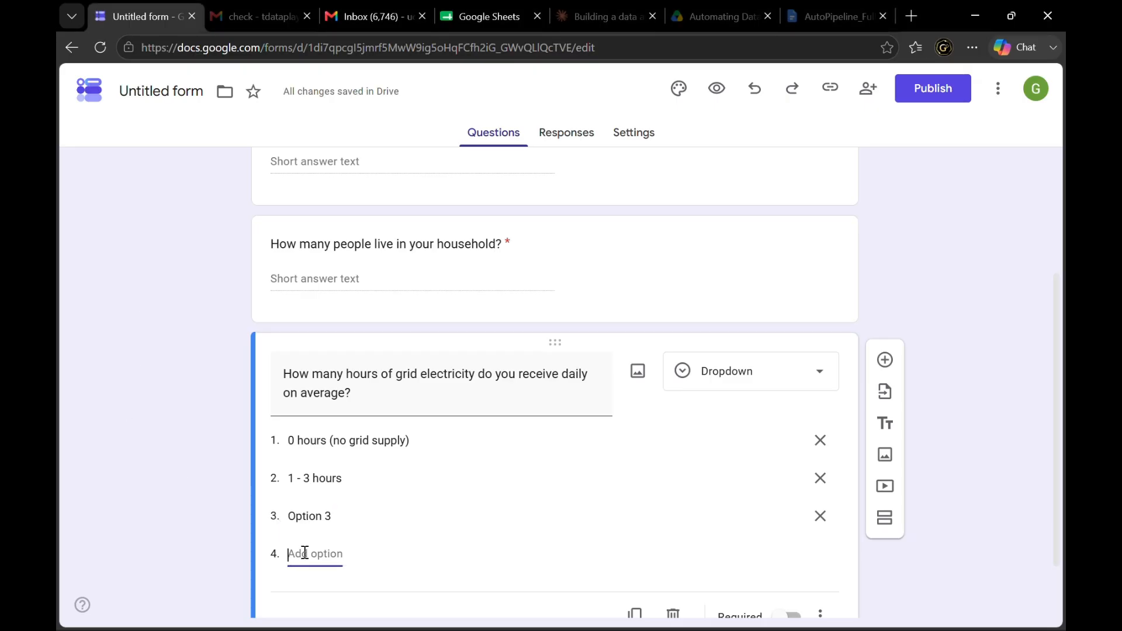
key("ctrl+v")
scroll(965, 385, "down", 2)
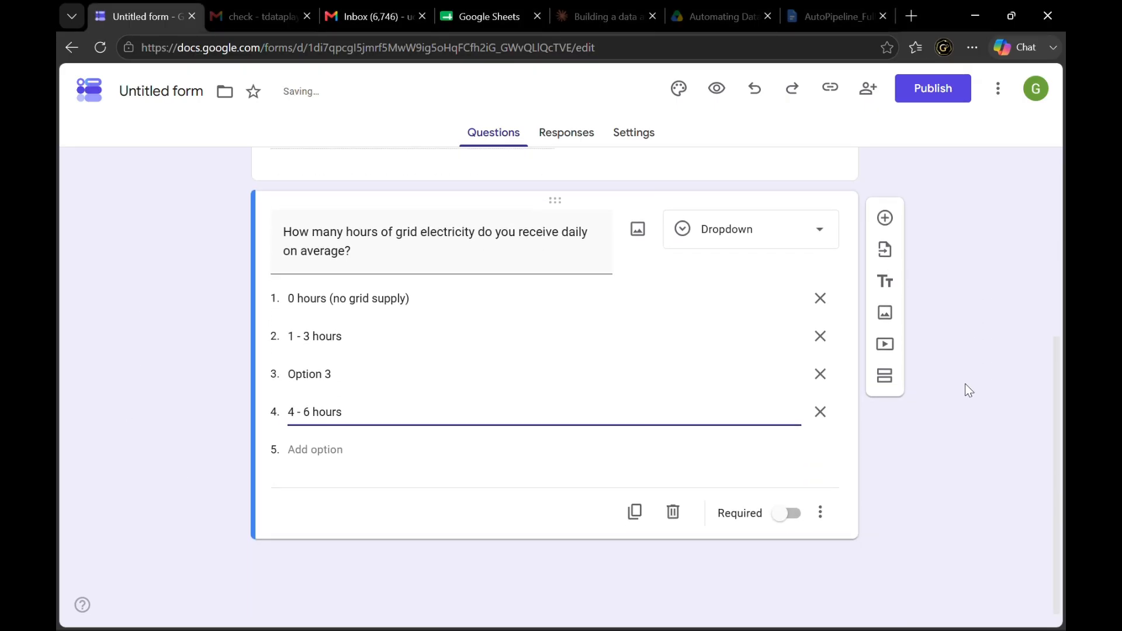
Add "7 - 12 hours" from the Notepad notes as the fifth option of the grid electricity dropdown
key("alt+Tab")
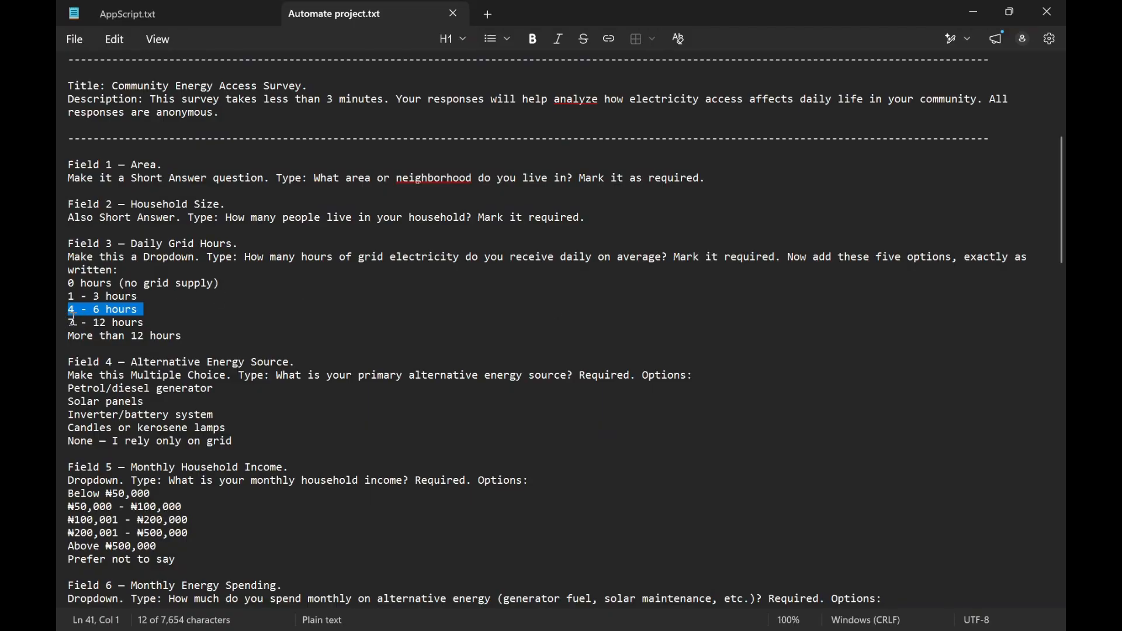
mouse_move(73, 323)
left_mouse_down()
mouse_move(170, 321)
mouse_move(63, 328)
left_mouse_up()
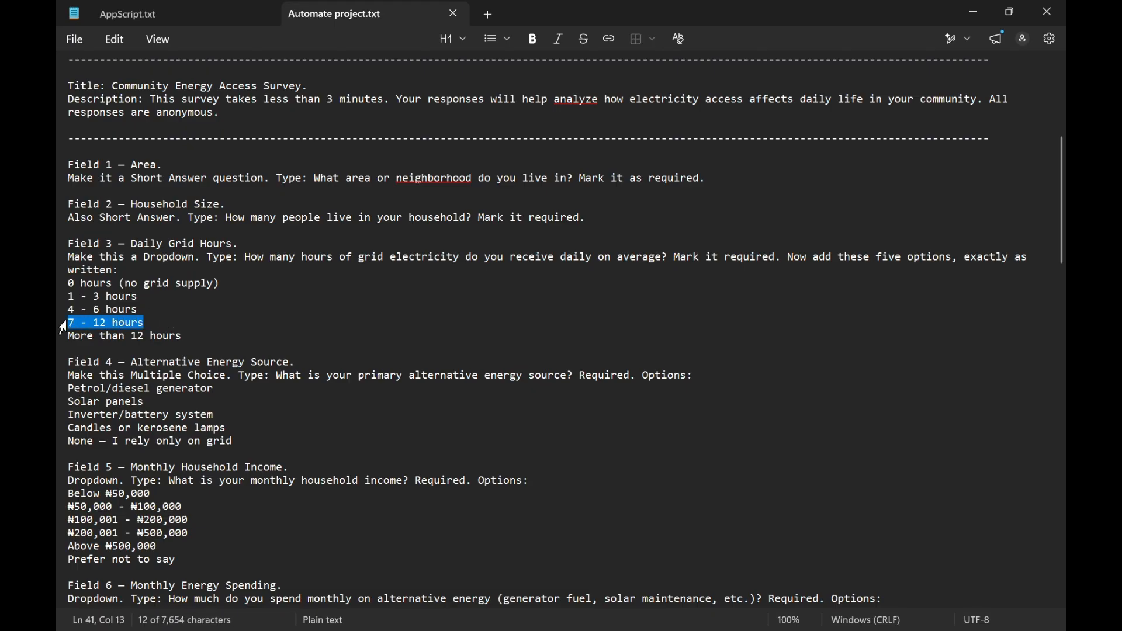
key("alt+Tab")
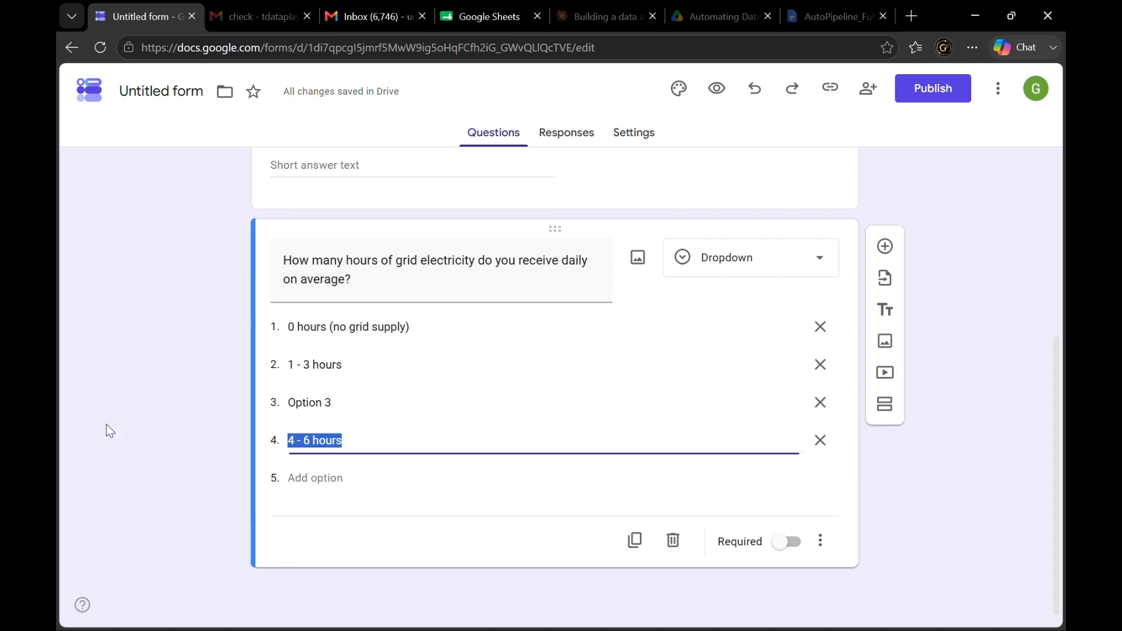
left_click(315, 478)
key("ctrl+v")
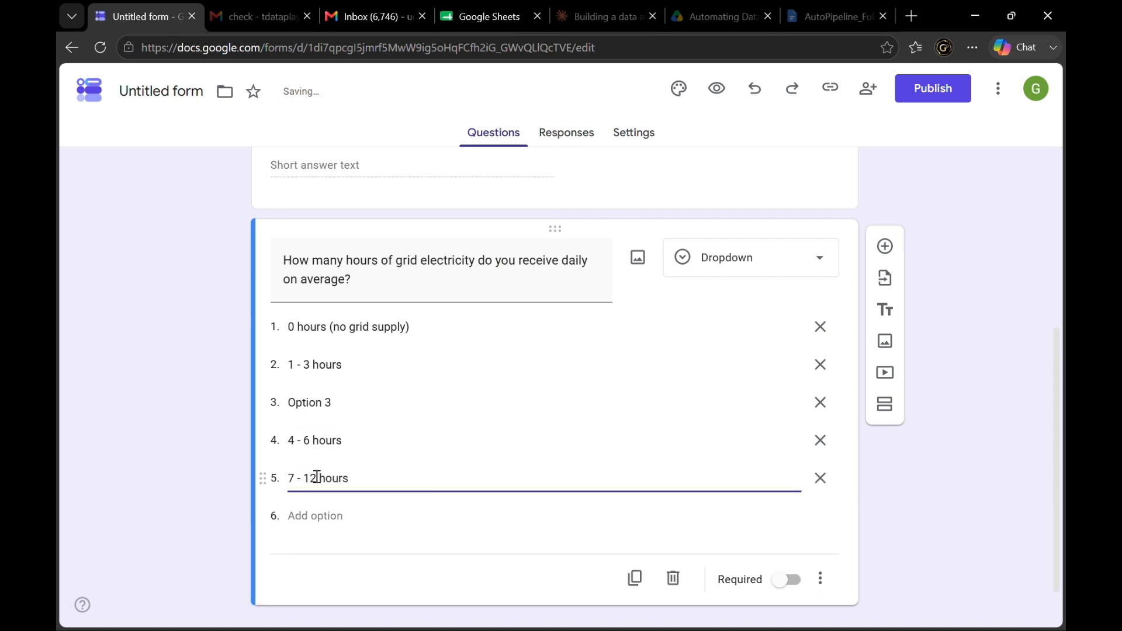
Copy "More than 12 hours" from the Notepad notes and add it as the last option of the grid electricity dropdown
key("alt+Tab")
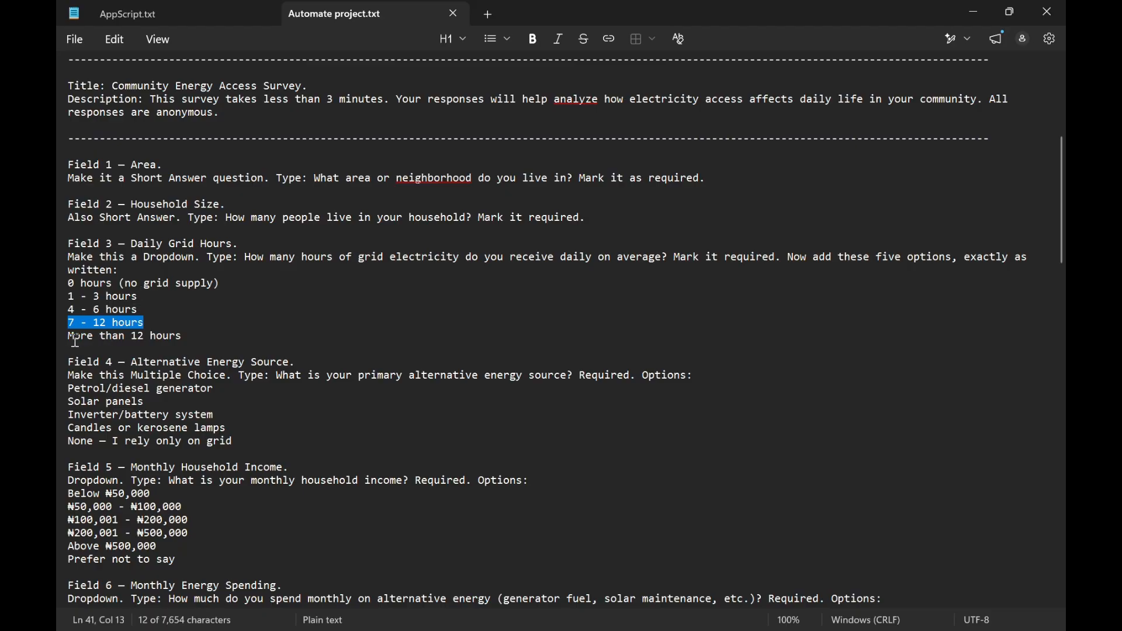
left_click_drag(71, 339, 183, 340)
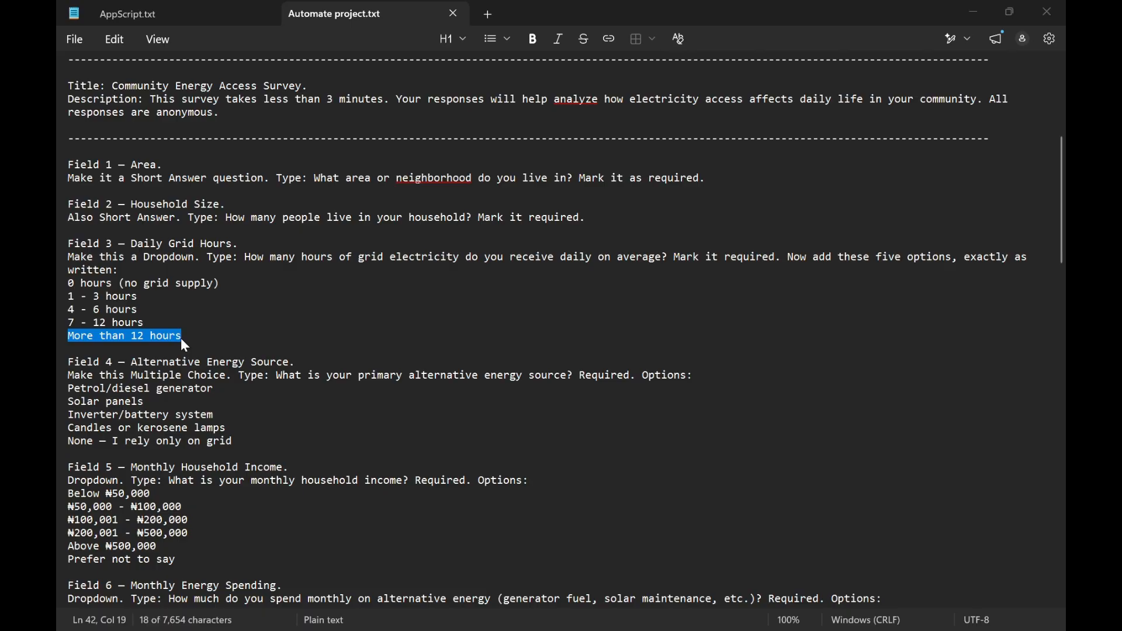
key("alt+Tab")
left_click(329, 515)
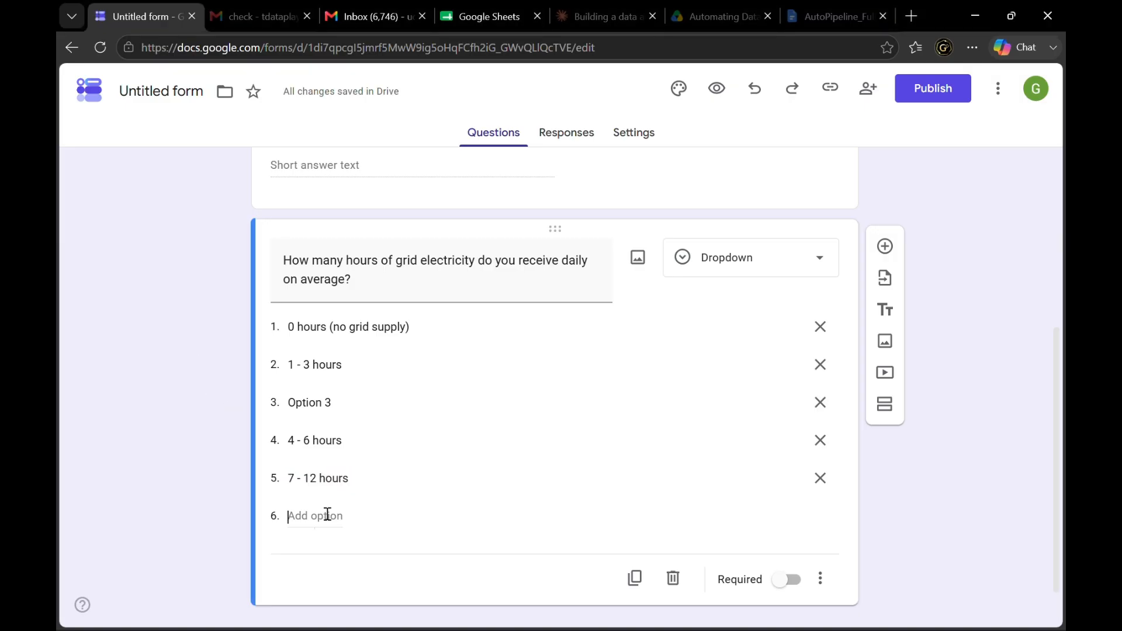
key("ctrl+v")
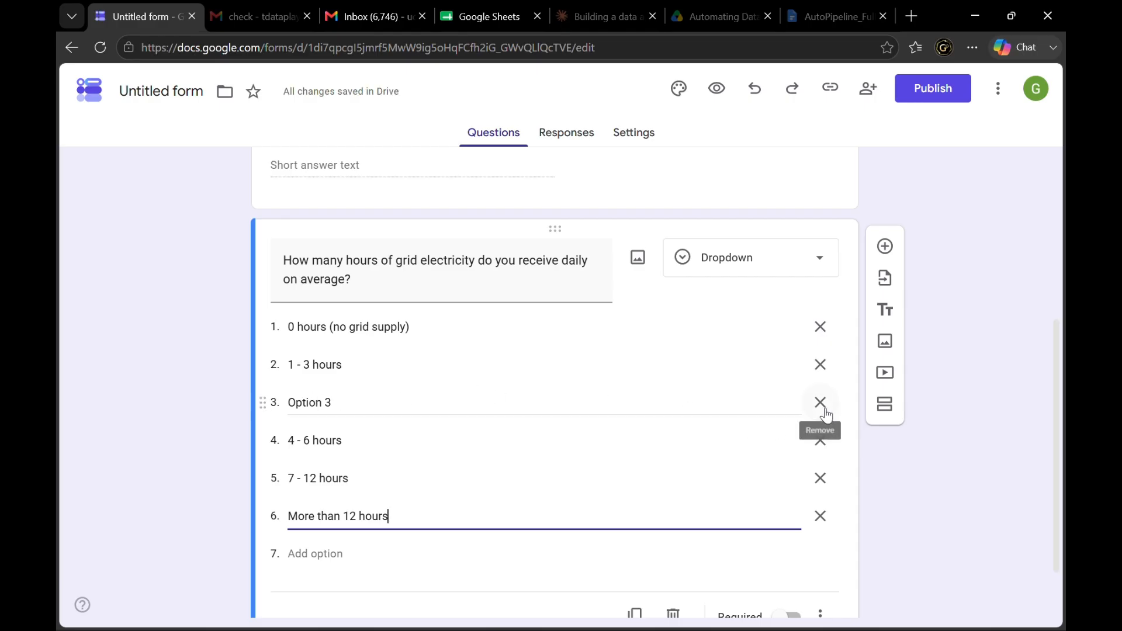
Remove the placeholder "Option 3" from the grid electricity dropdown and mark the question as required
left_click(821, 407)
left_click(972, 464)
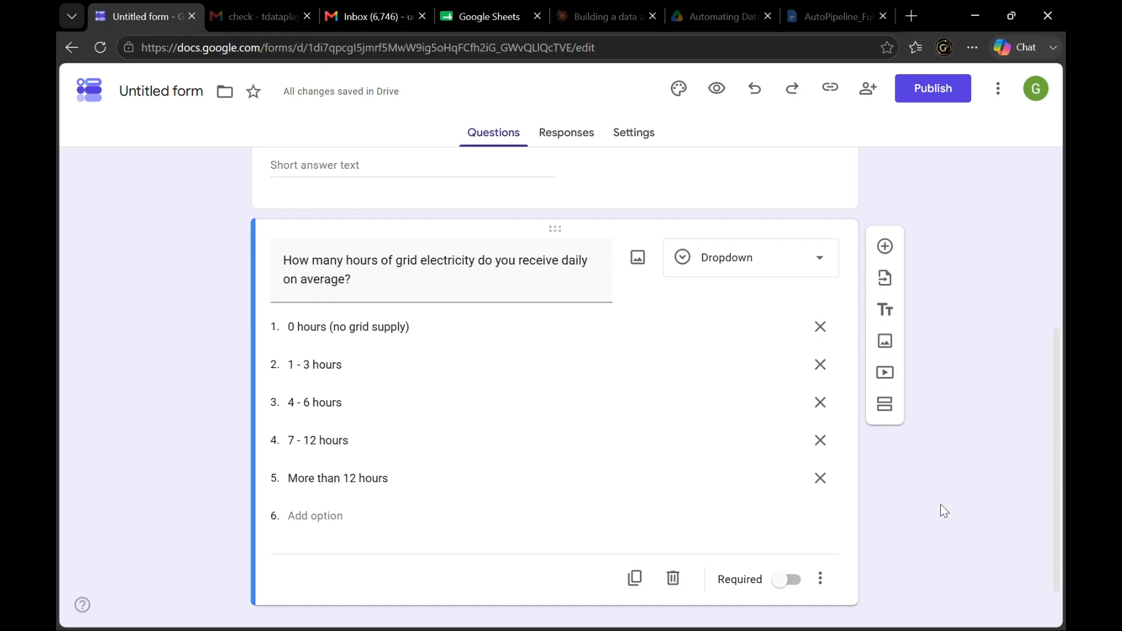
left_click(790, 581)
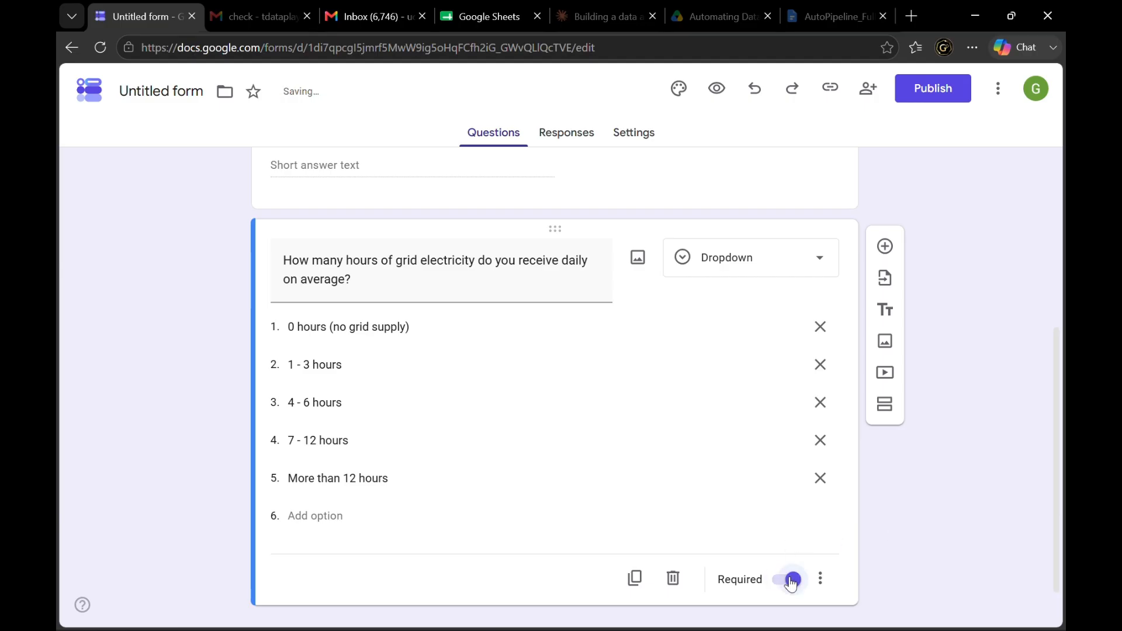
Add a new multiple choice question titled "What is your primary alternative energy source?", copying the text from the Notepad notes
scroll(932, 412, "down", 1)
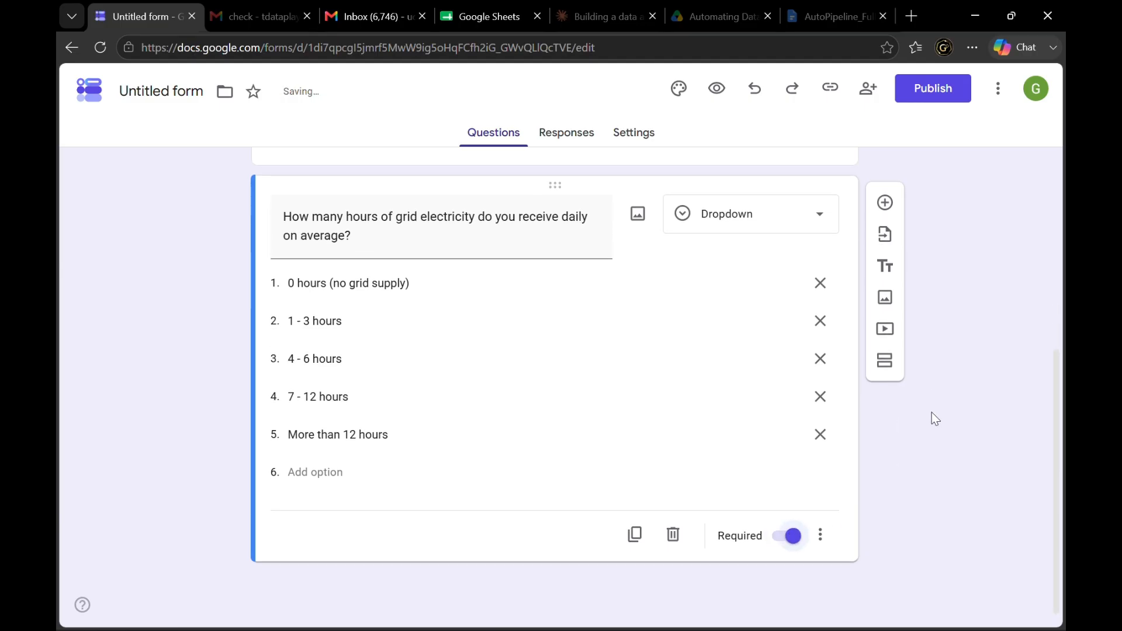
left_click(884, 210)
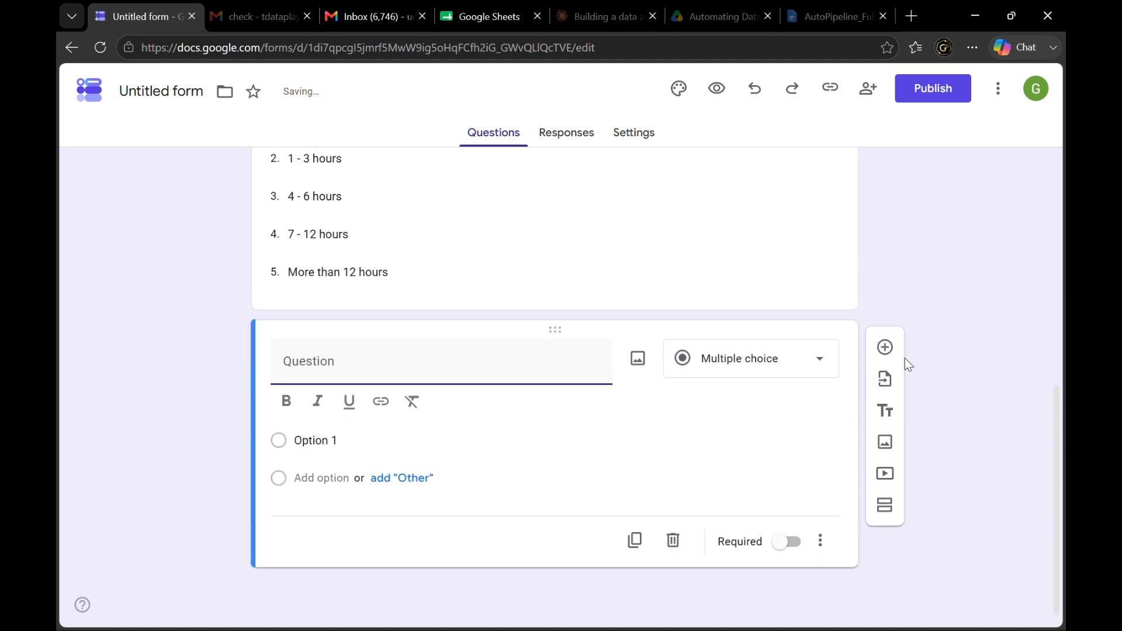
key("alt+Tab")
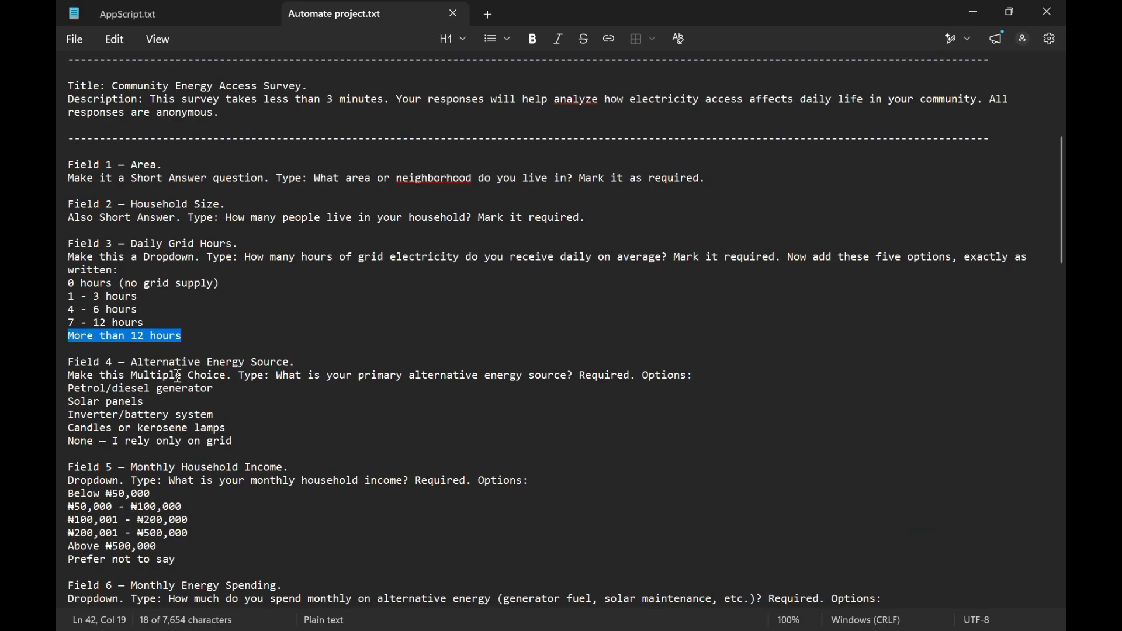
left_click(279, 375)
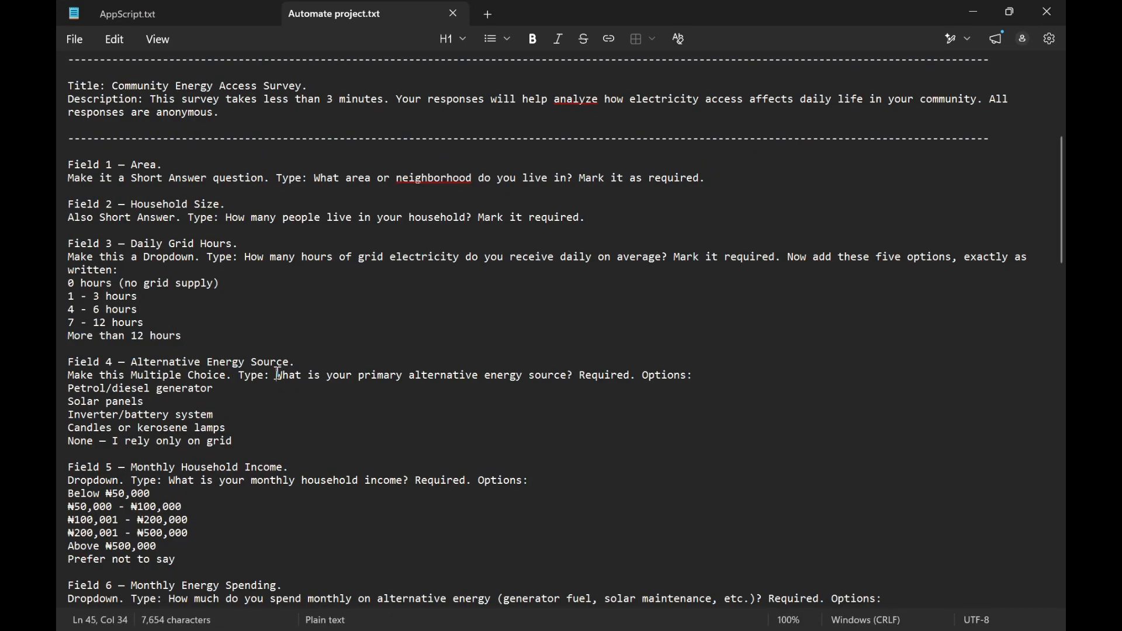
left_click_drag(279, 375, 578, 375)
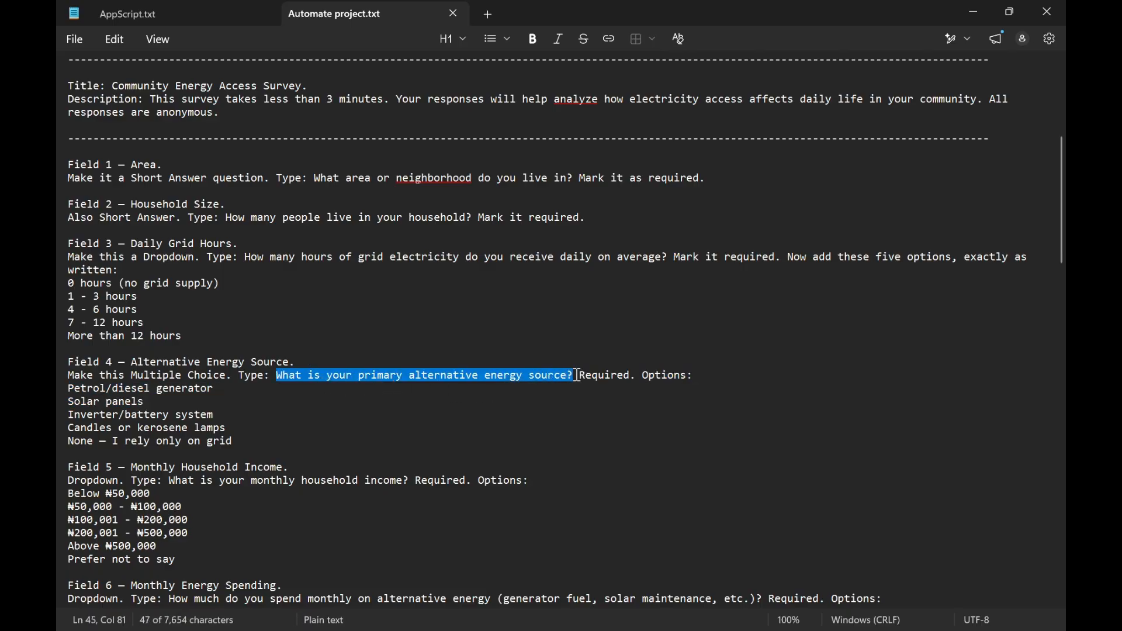
key("alt+Tab")
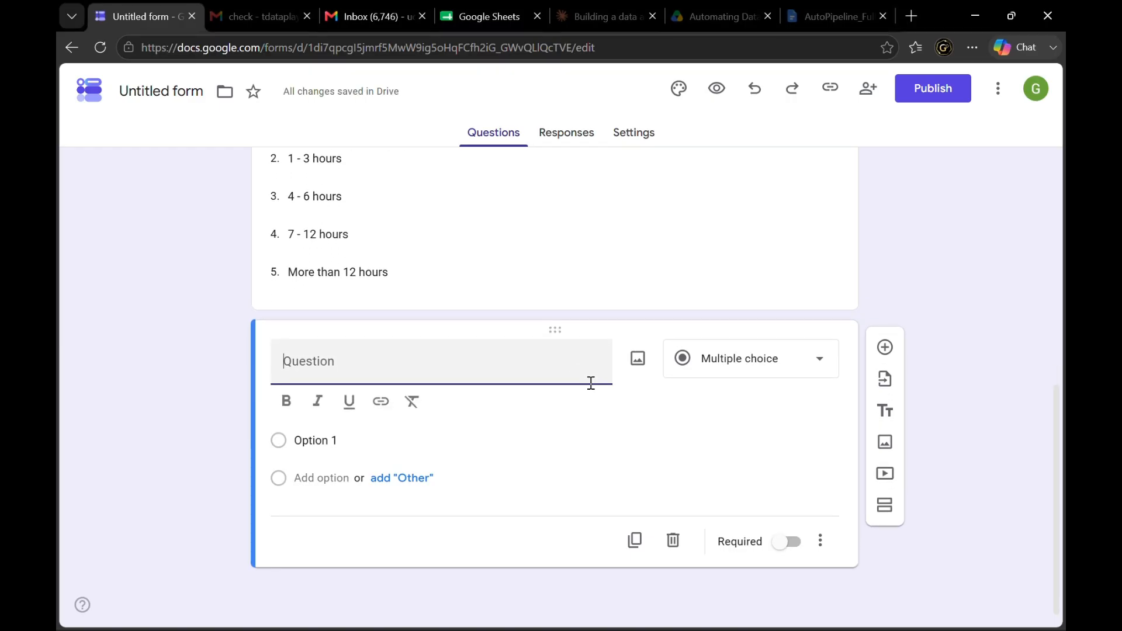
key("ctrl+v")
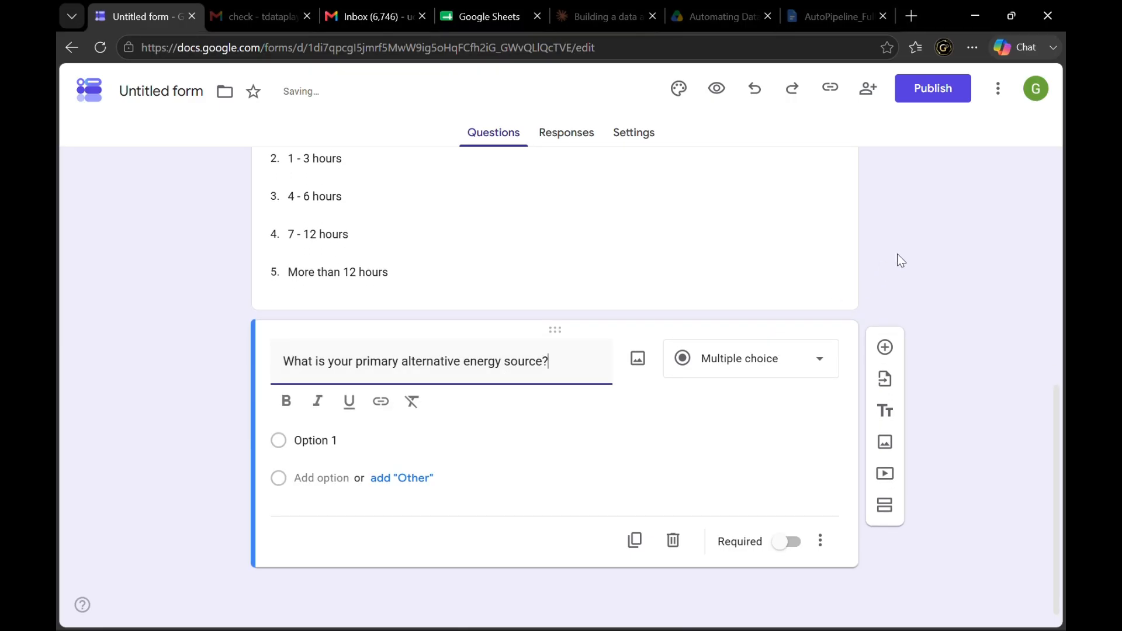
Copy "Petrol/diesel generator" from the Notepad notes into the first option of the alternative energy source question
key("alt+Tab")
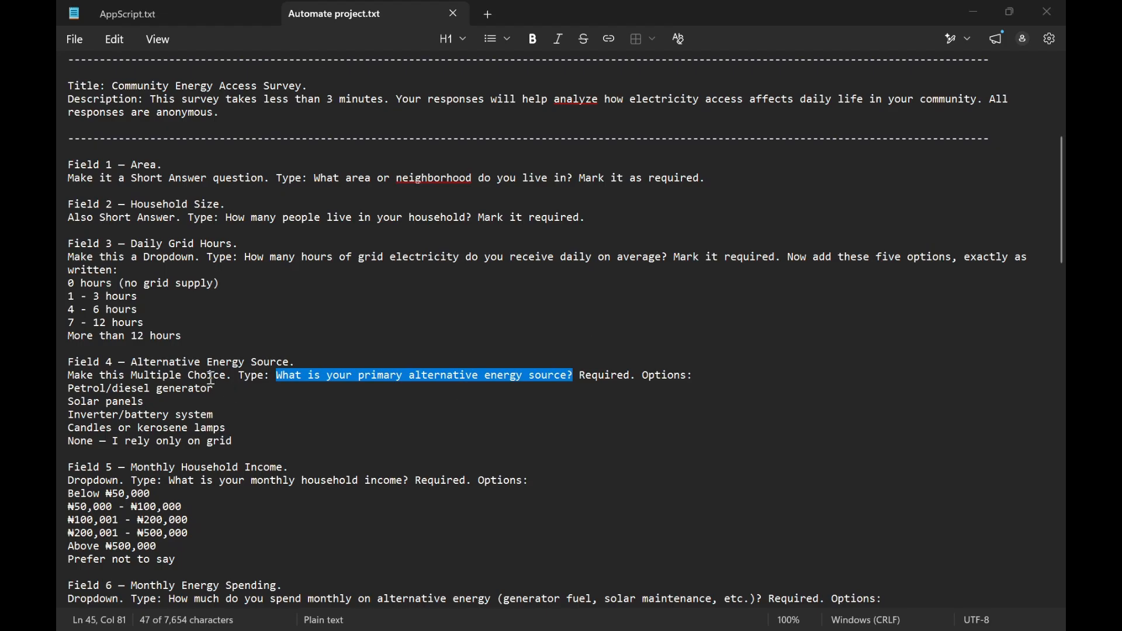
key("alt+Tab")
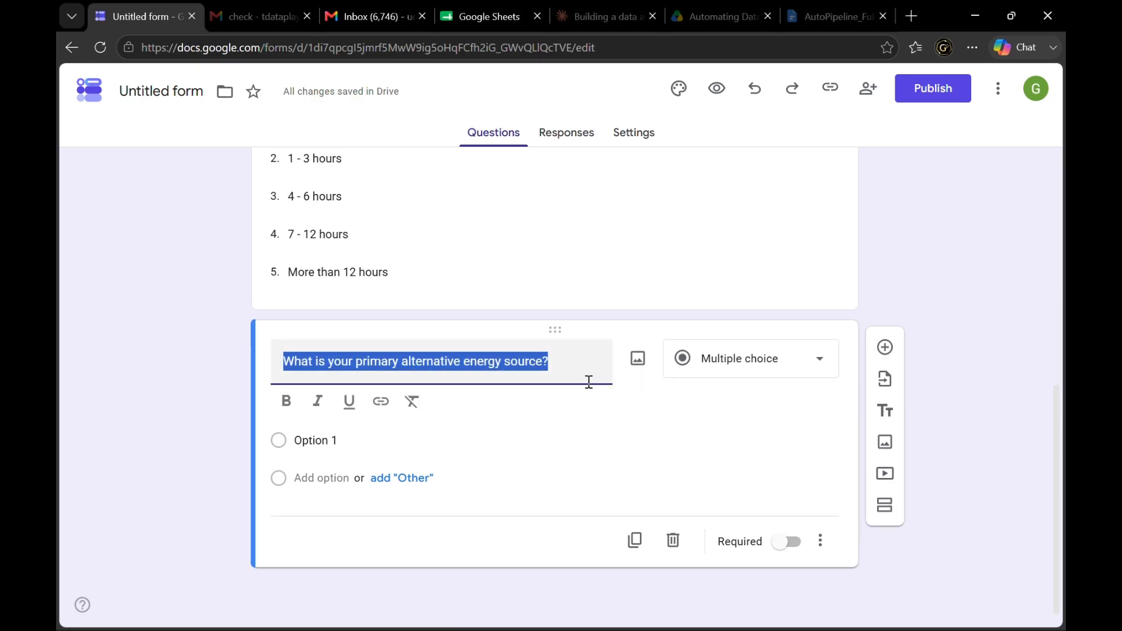
key("alt+Tab")
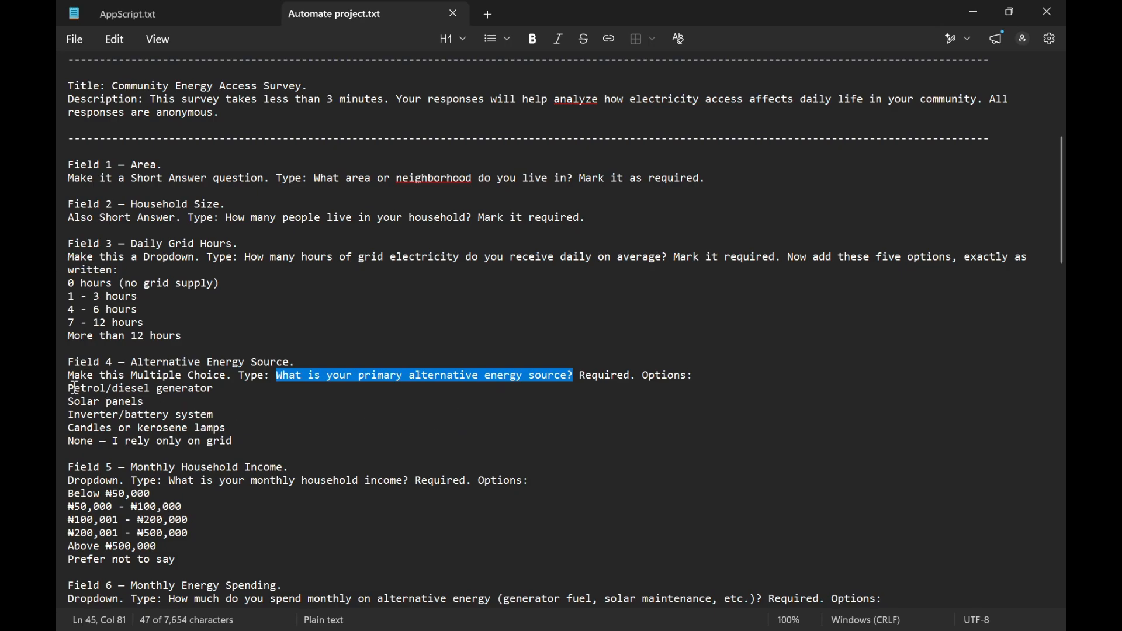
left_click_drag(75, 388, 234, 436)
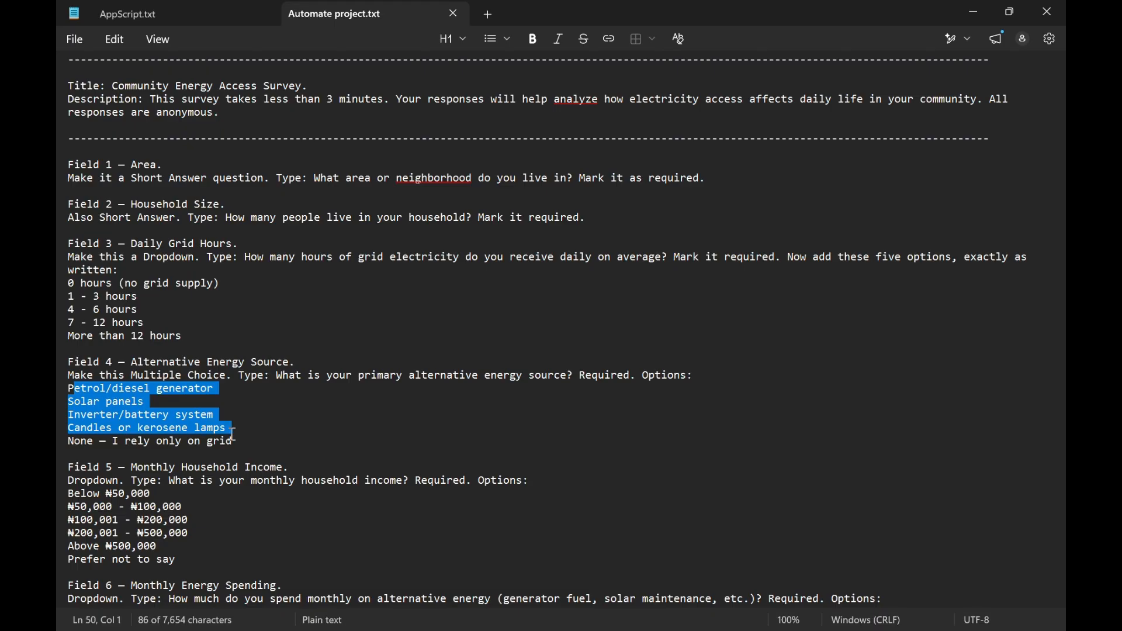
left_click(170, 403)
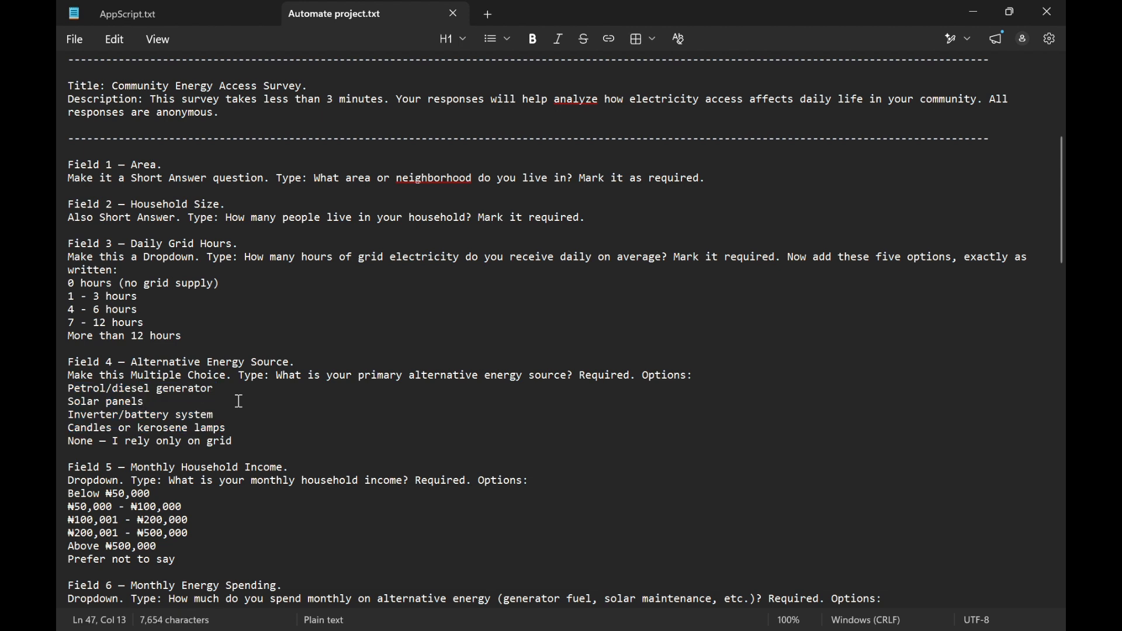
left_click_drag(69, 389, 210, 395)
key("ctrl+c")
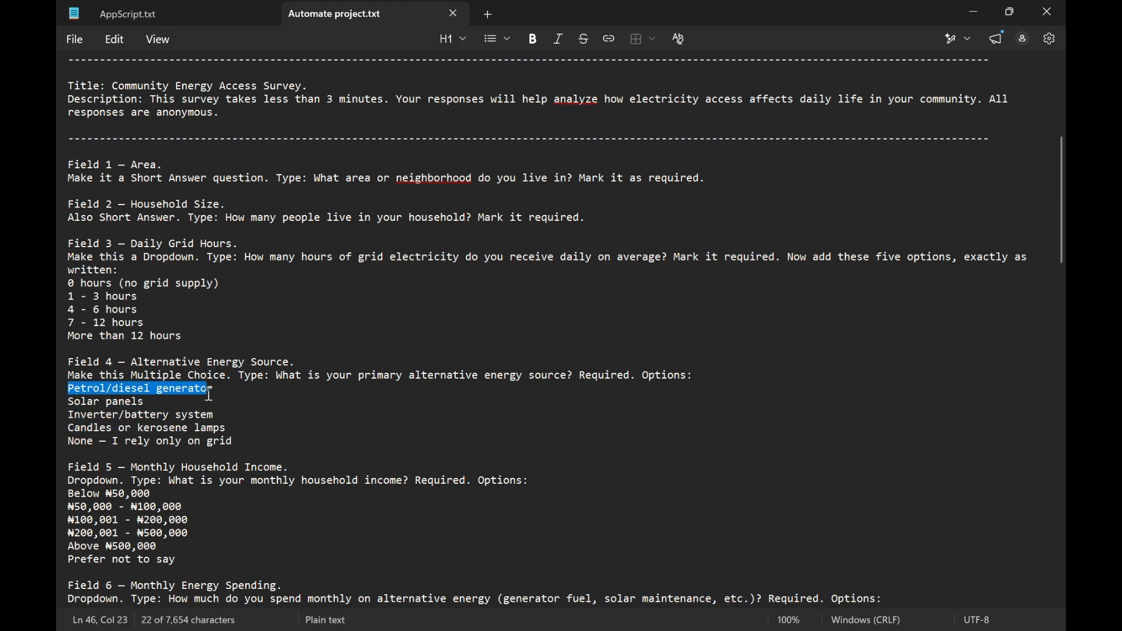
key("alt+Tab")
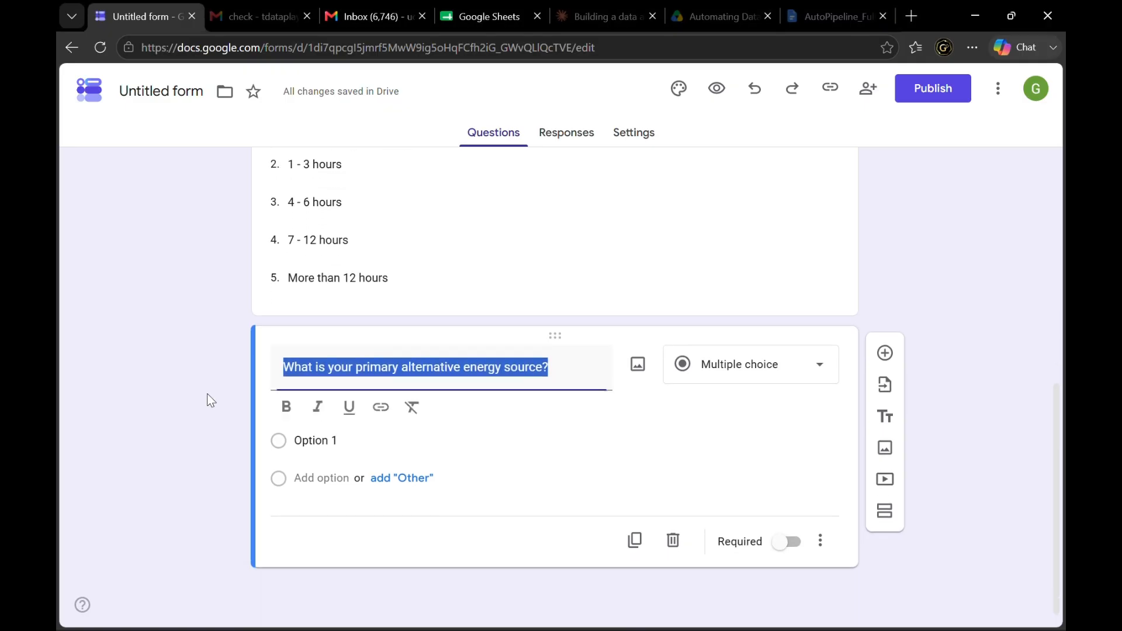
left_click(315, 446)
key("ctrl+v")
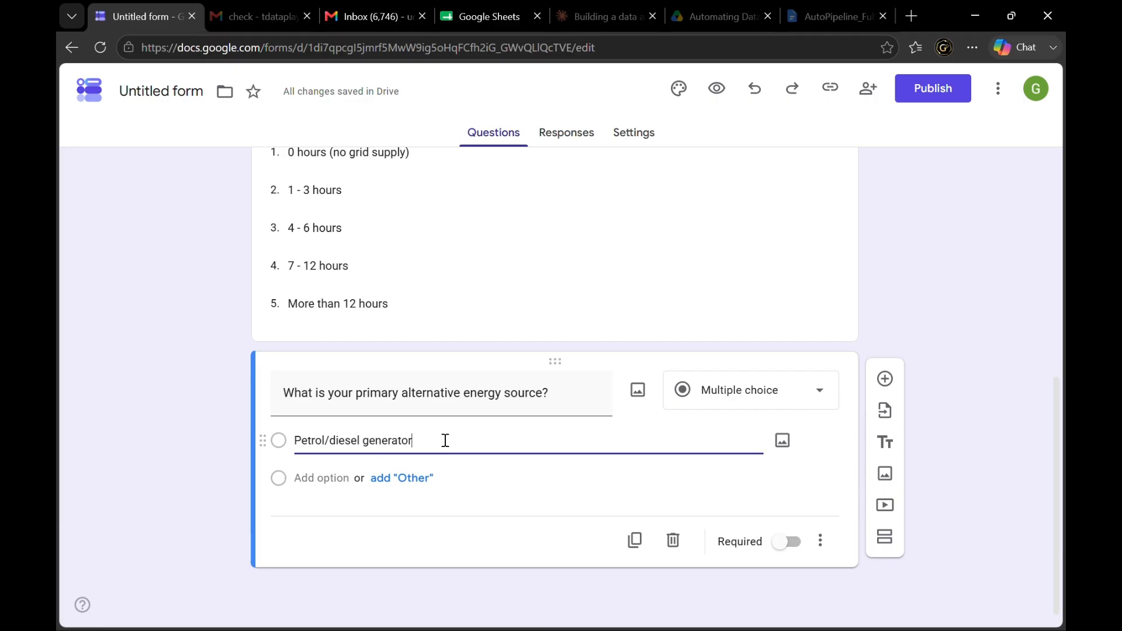
Add "Solar panels" from the Notepad notes as the second option of the alternative energy source question
key("alt+Tab")
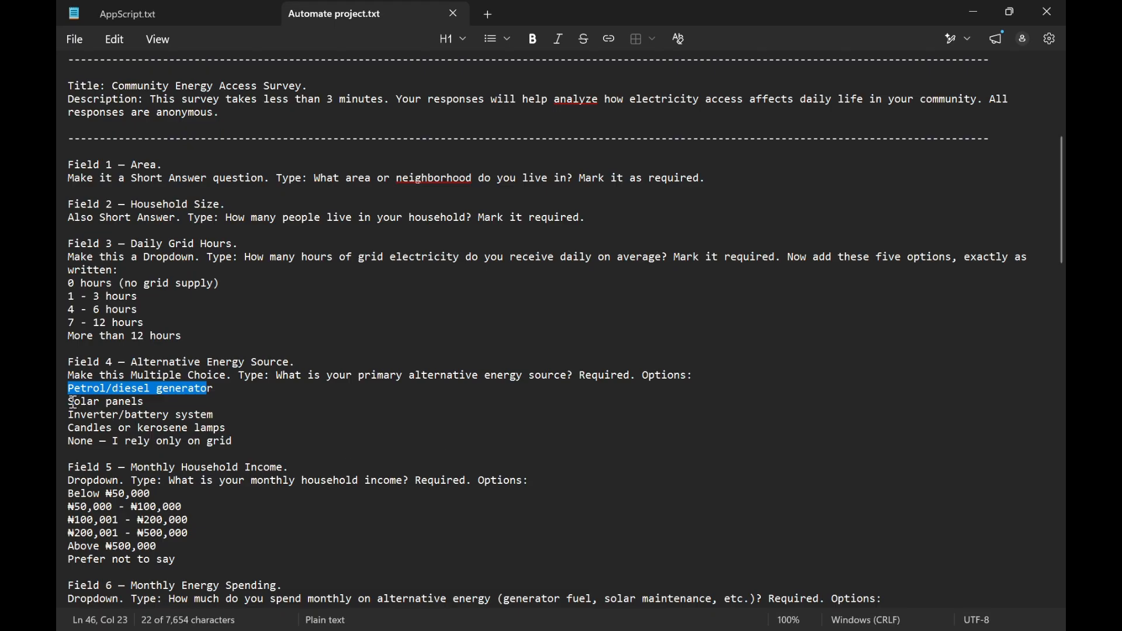
left_click_drag(73, 402, 170, 404)
key("ctrl+c")
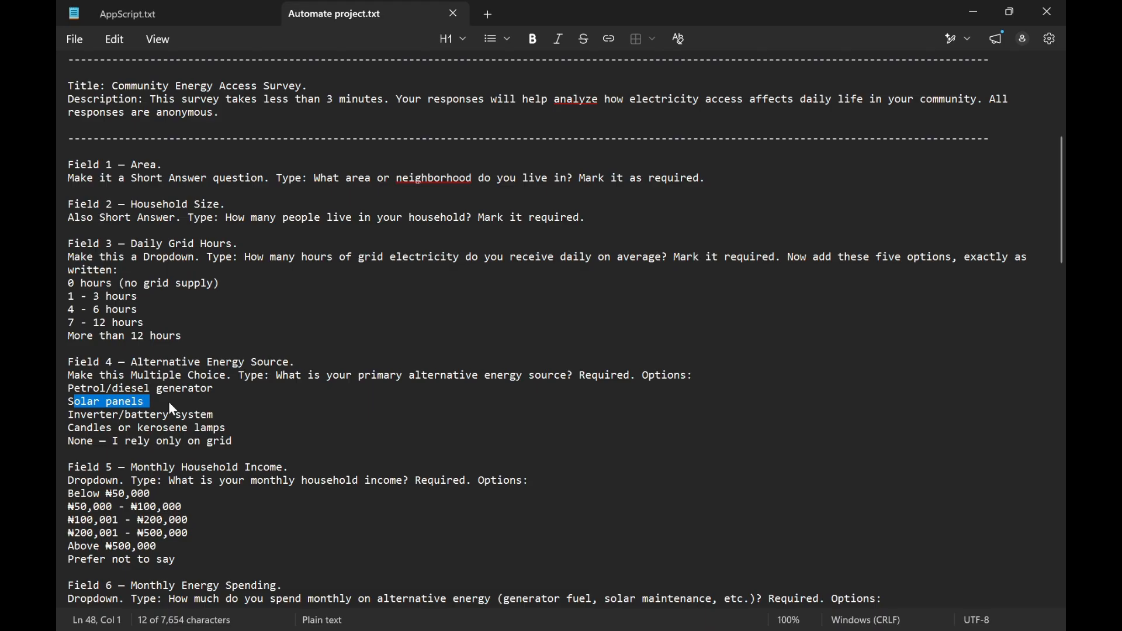
key("alt+Tab")
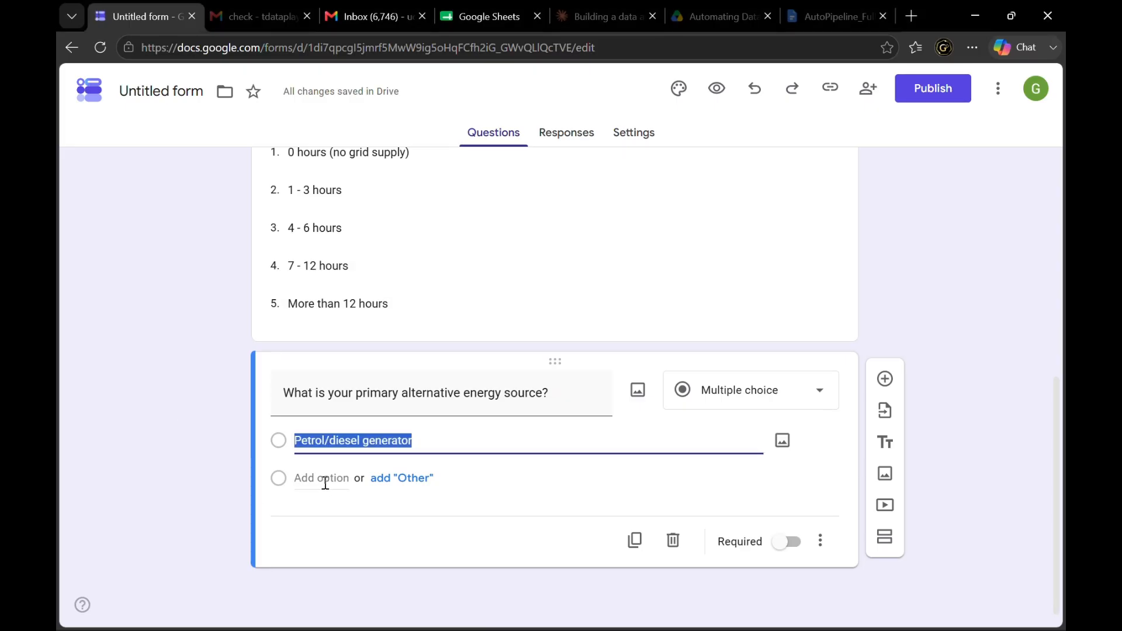
left_click(325, 478)
key("ctrl+v")
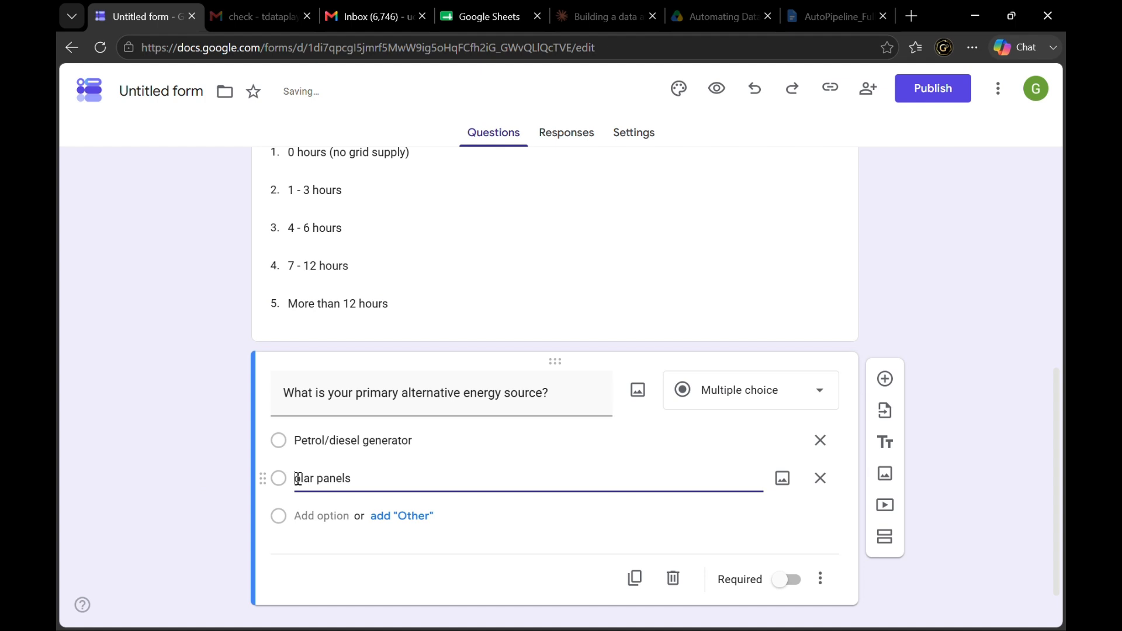
left_click(298, 479)
type("S")
Add "Inverter/battery system" from the Notepad notes as the third option of the alternative energy source question
key("alt+Tab")
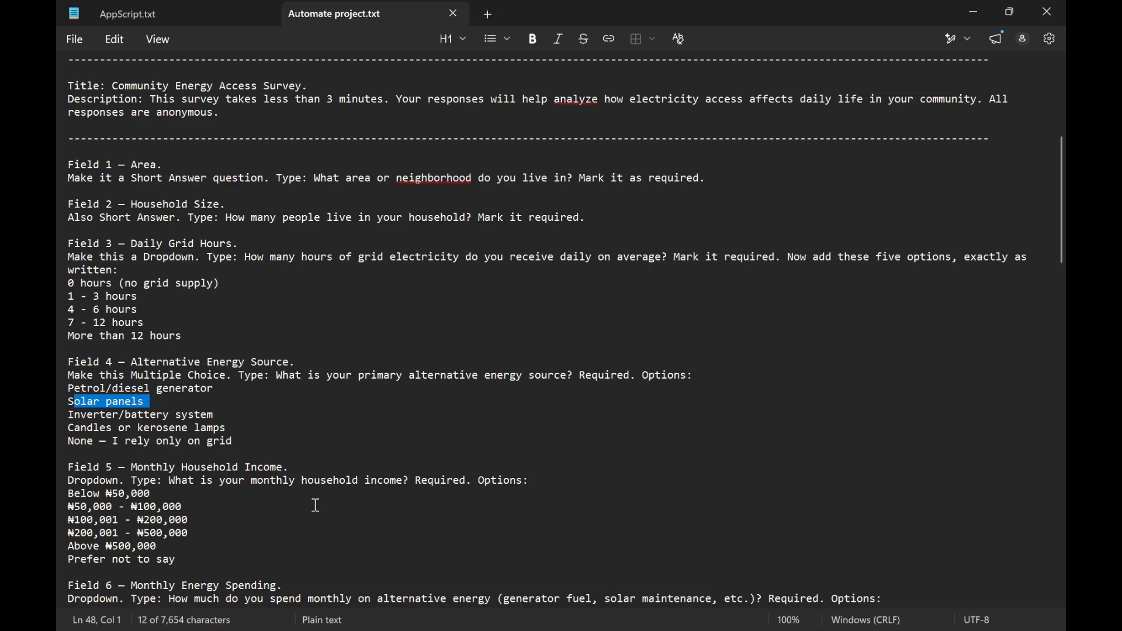
triple_click(226, 417)
key("ctrl+c")
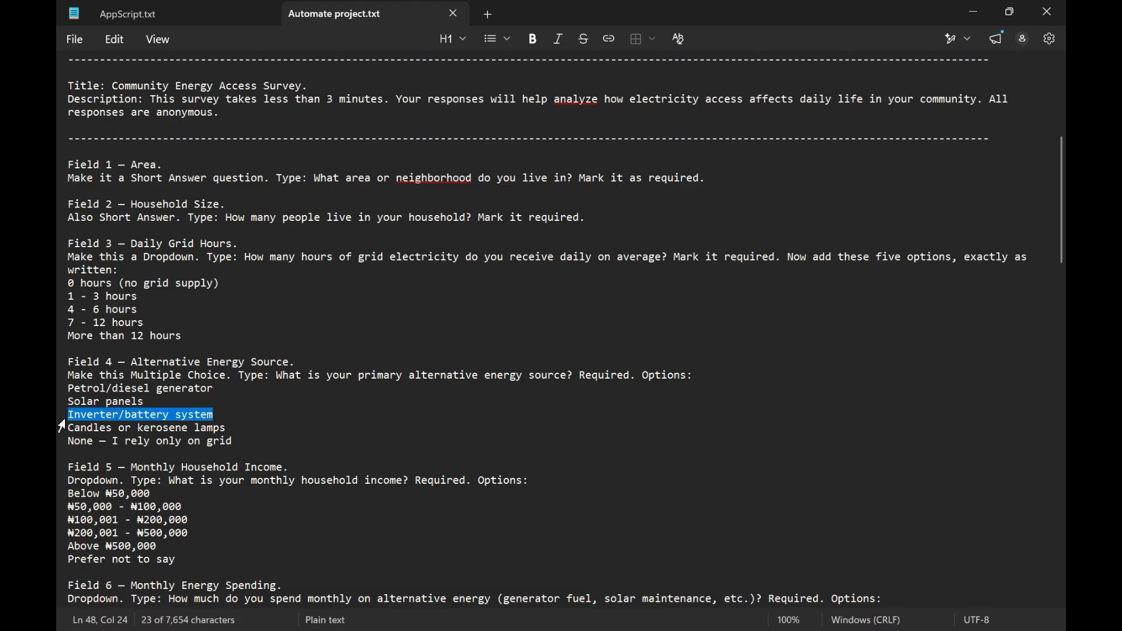
key("alt+Tab")
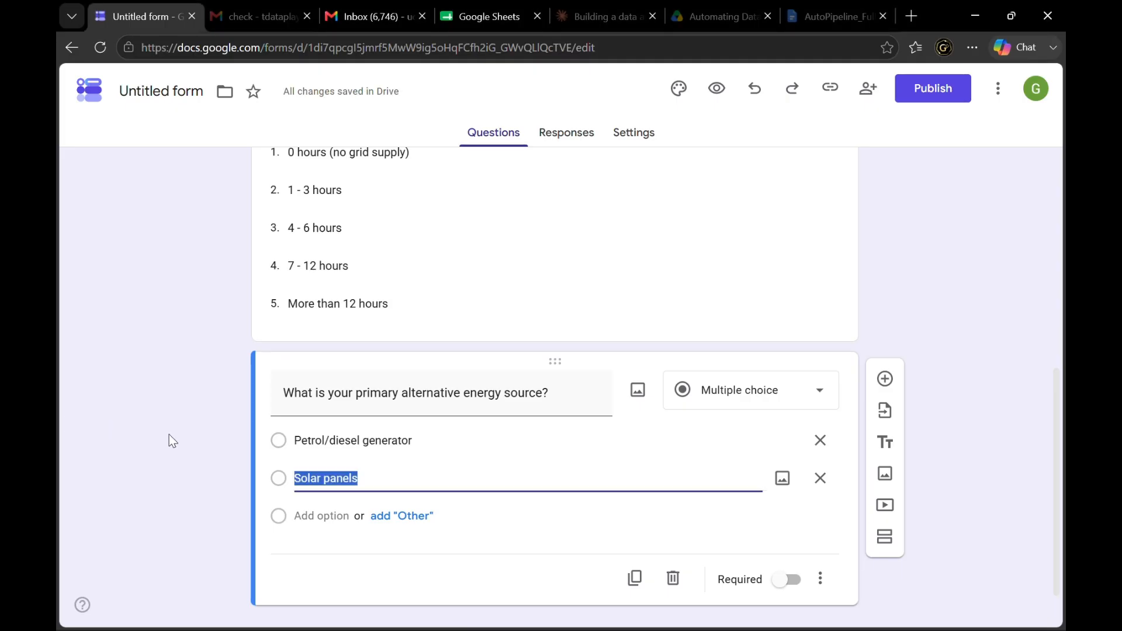
left_click(318, 512)
key("ctrl+v")
Add "Candles or kerosene lamps" from the Notepad notes as the fourth option of the alternative energy source question
key("alt+Tab")
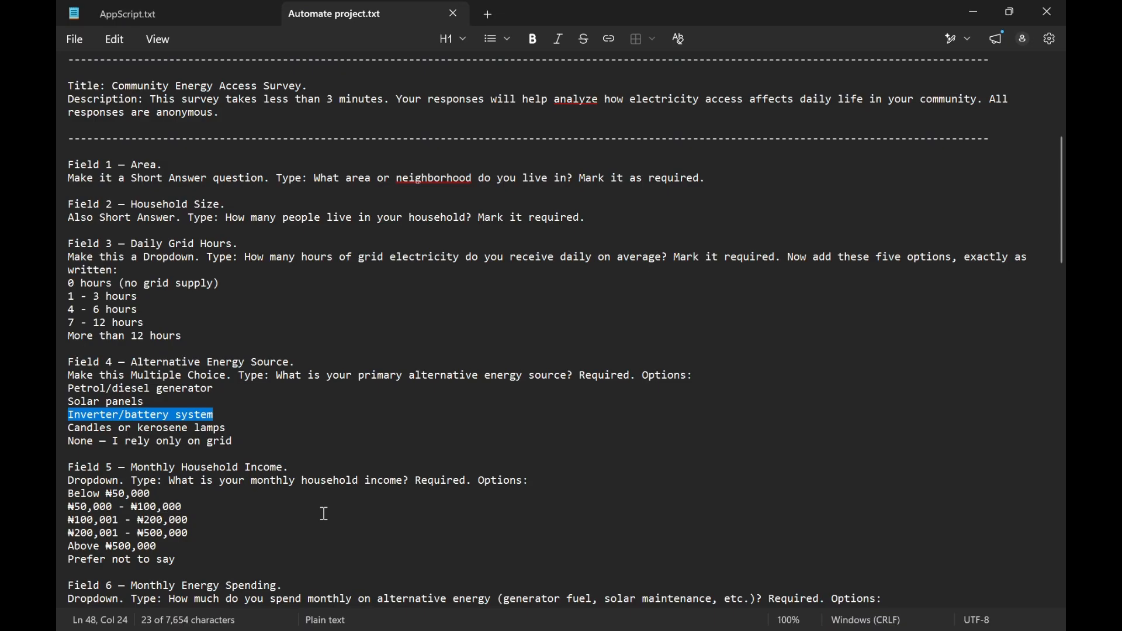
left_click_drag(228, 429, 62, 432)
key("ctrl+c")
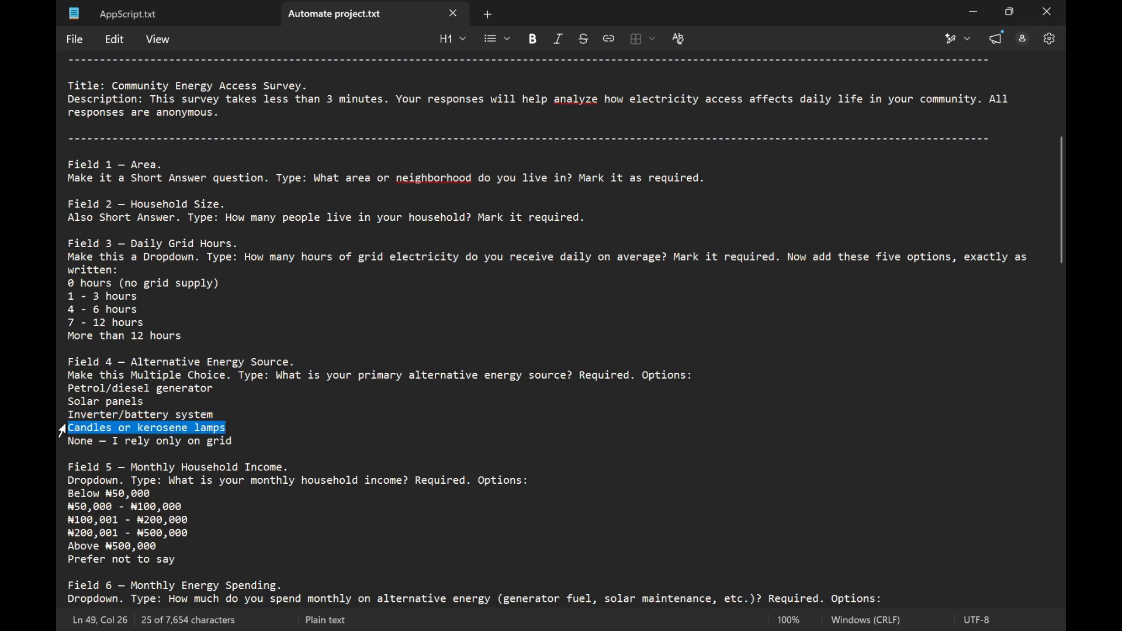
key("alt+Tab")
left_click(334, 556)
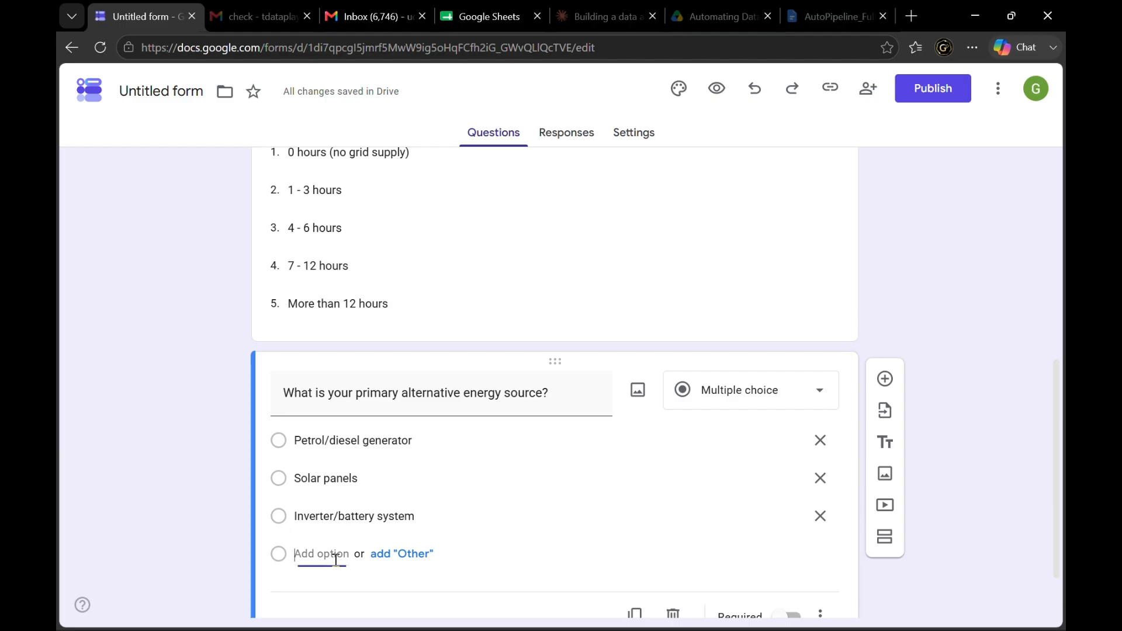
key("ctrl+v")
Add "None — I rely only on grid" from the Notepad notes as the fifth option of the alternative energy source question
key("alt+Tab")
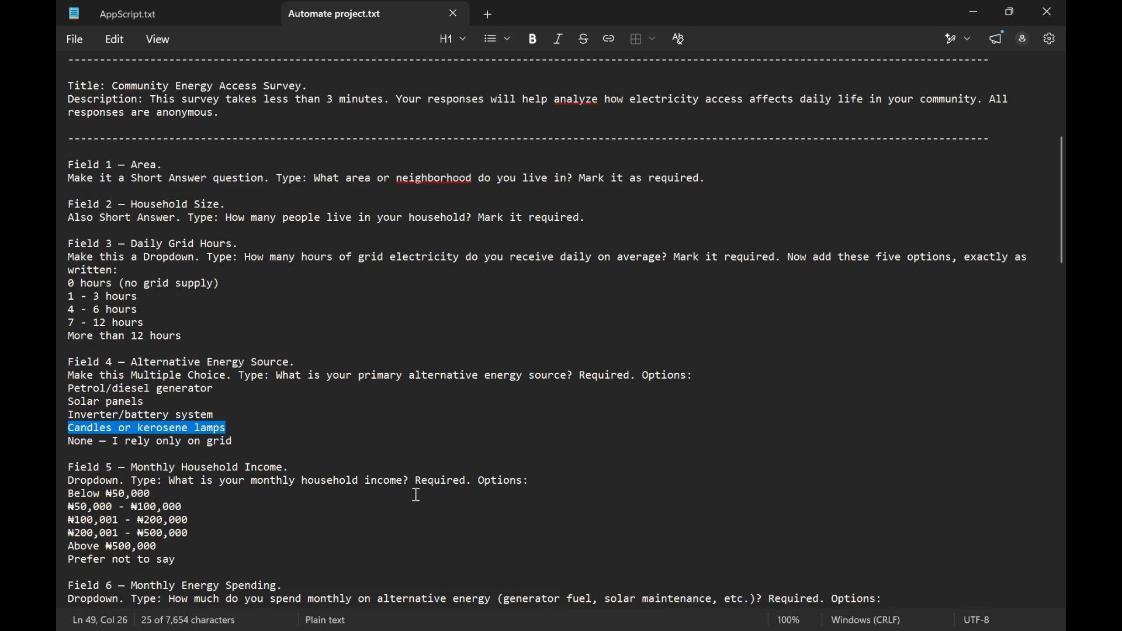
left_click_drag(235, 442, 62, 454)
key("ctrl+c")
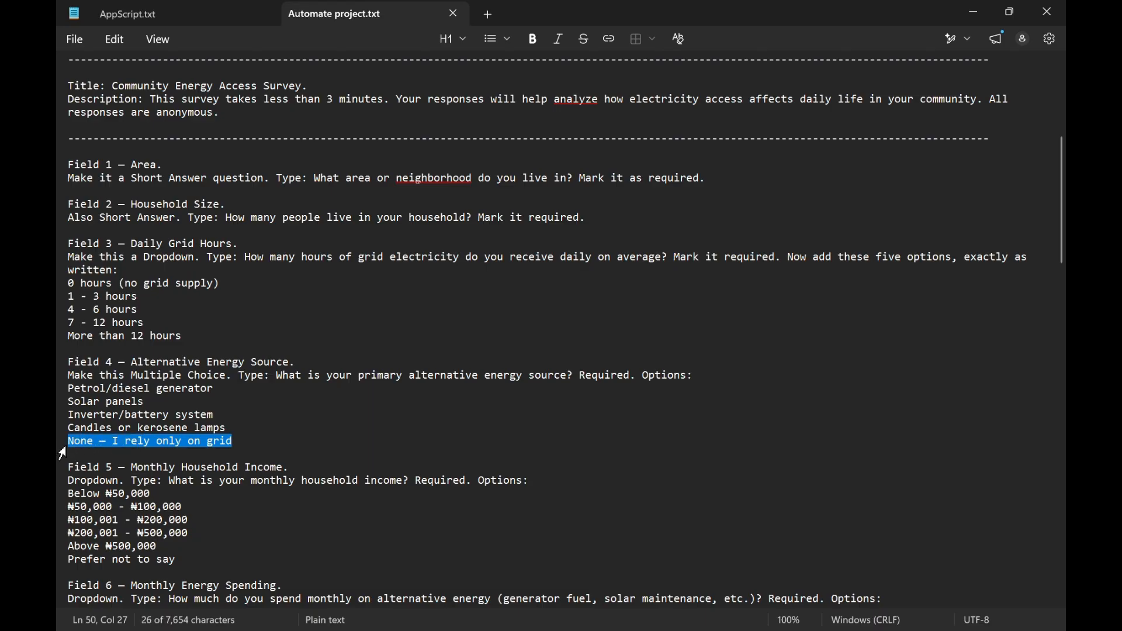
key("alt+Tab")
scroll(269, 499, "down", 3)
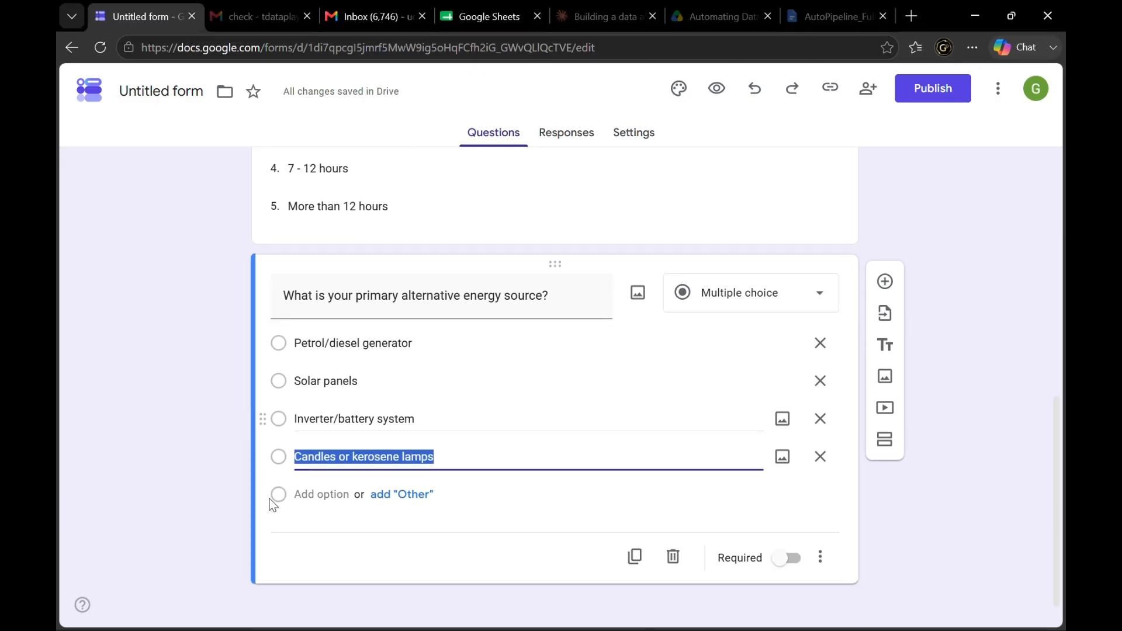
left_click(324, 495)
key("ctrl+v")
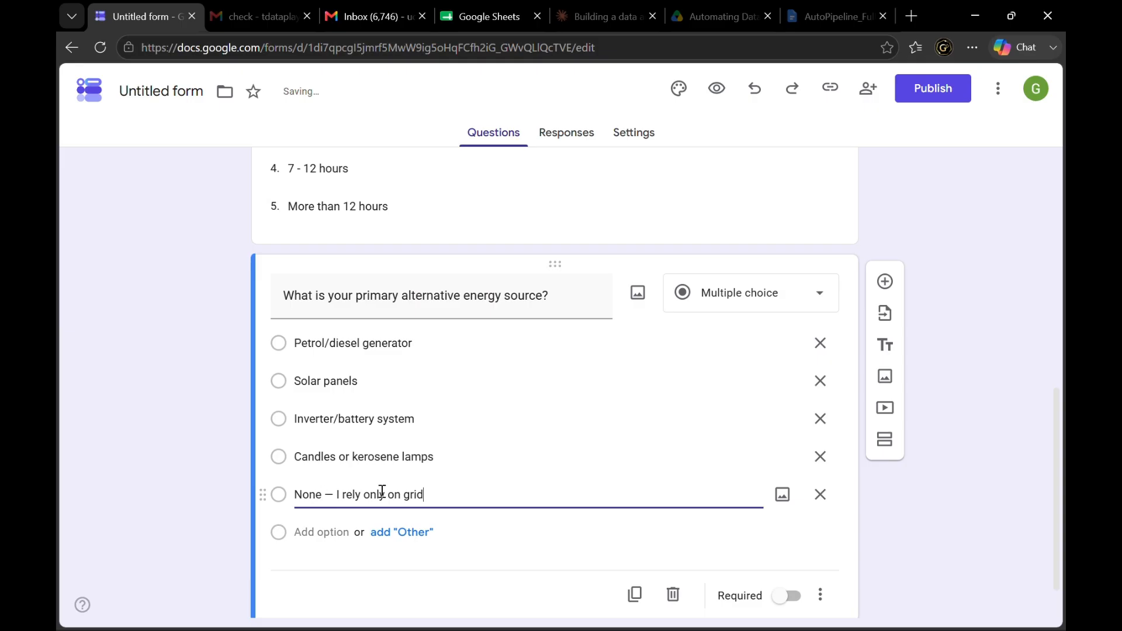
Make the question about the primary alternative energy source required
scroll(1023, 419, "down", 2)
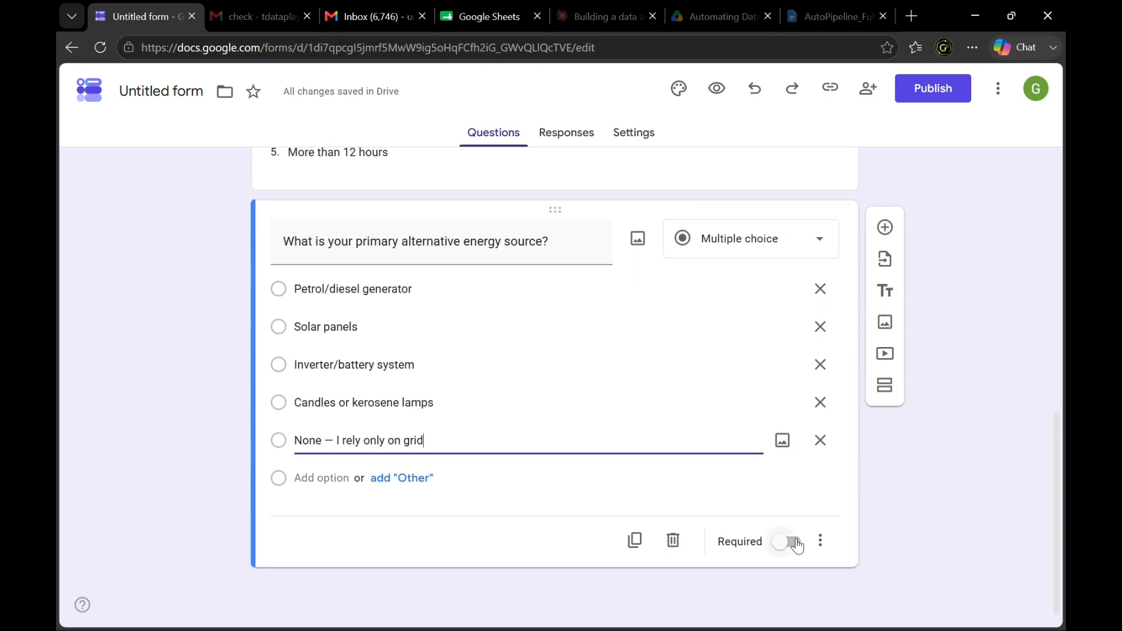
left_click(795, 547)
scroll(955, 395, "up", 8)
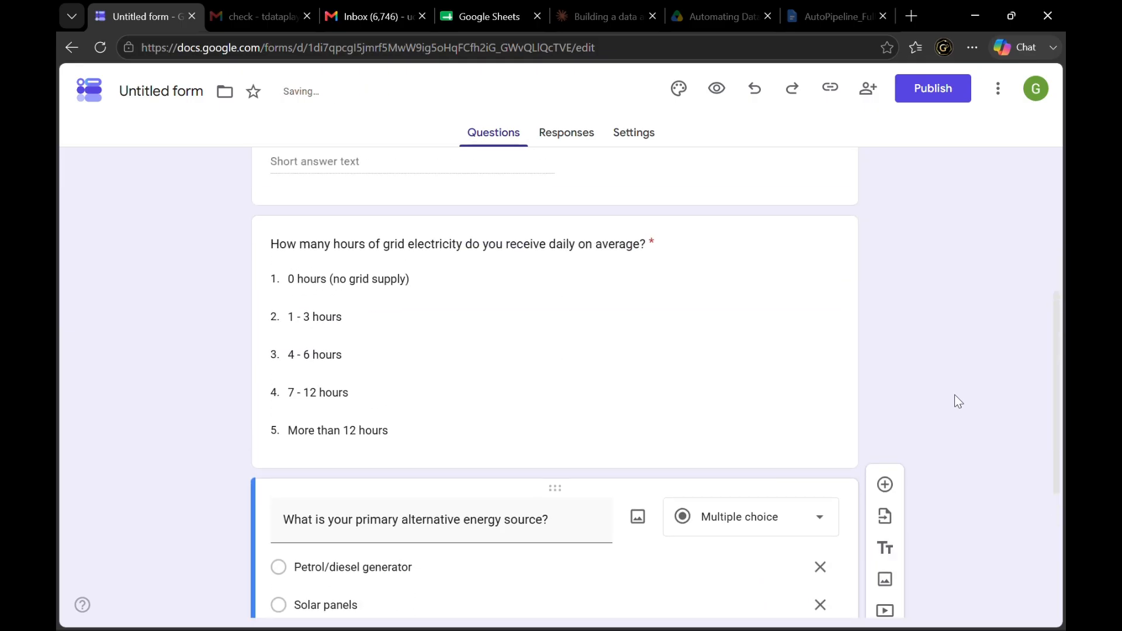
scroll(955, 395, "up", 1)
scroll(955, 396, "down", 4)
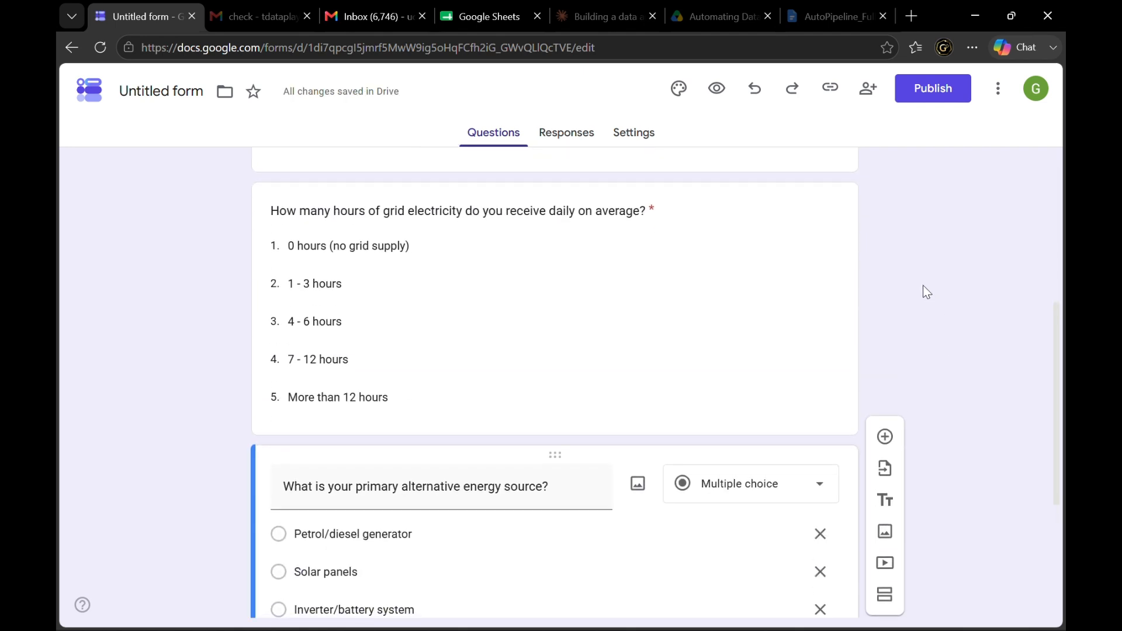
Add a new question titled "What is your monthly household income?", copying the text from the Notepad notes
left_click(885, 443)
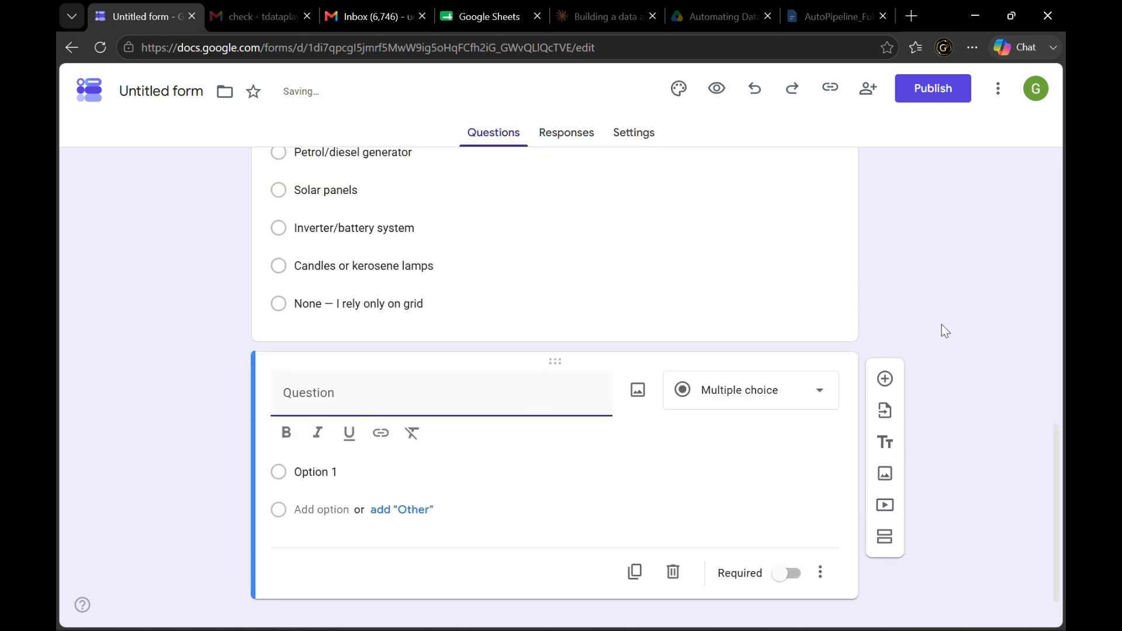
key("alt+Tab")
scroll(402, 422, "down", 4)
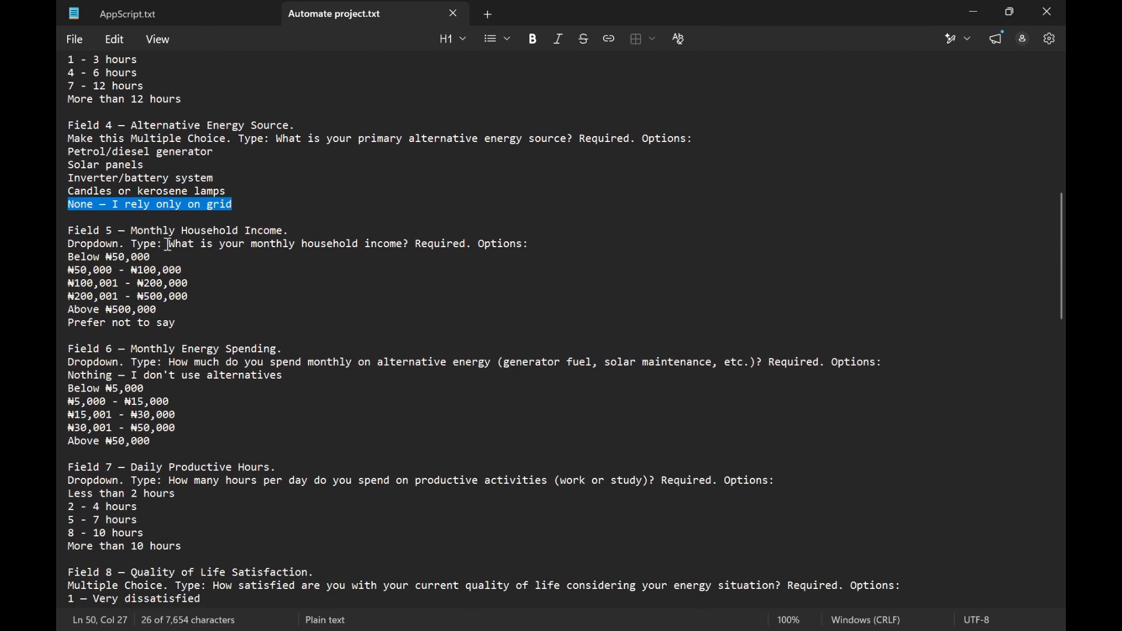
left_click_drag(170, 244, 414, 244)
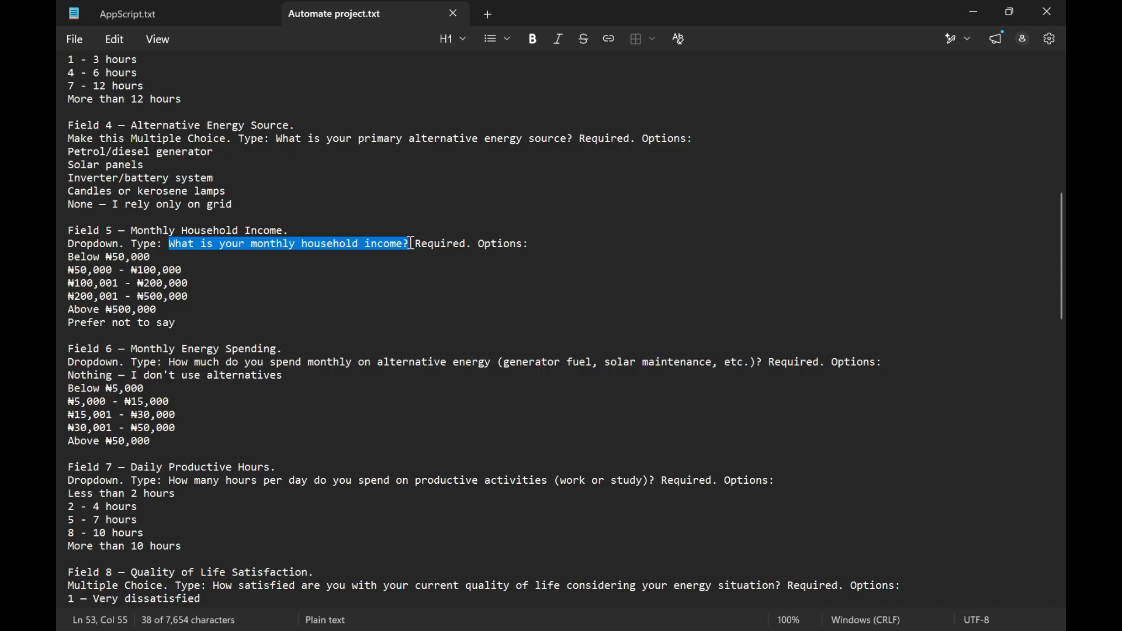
key("ctrl+c")
key("alt+Tab")
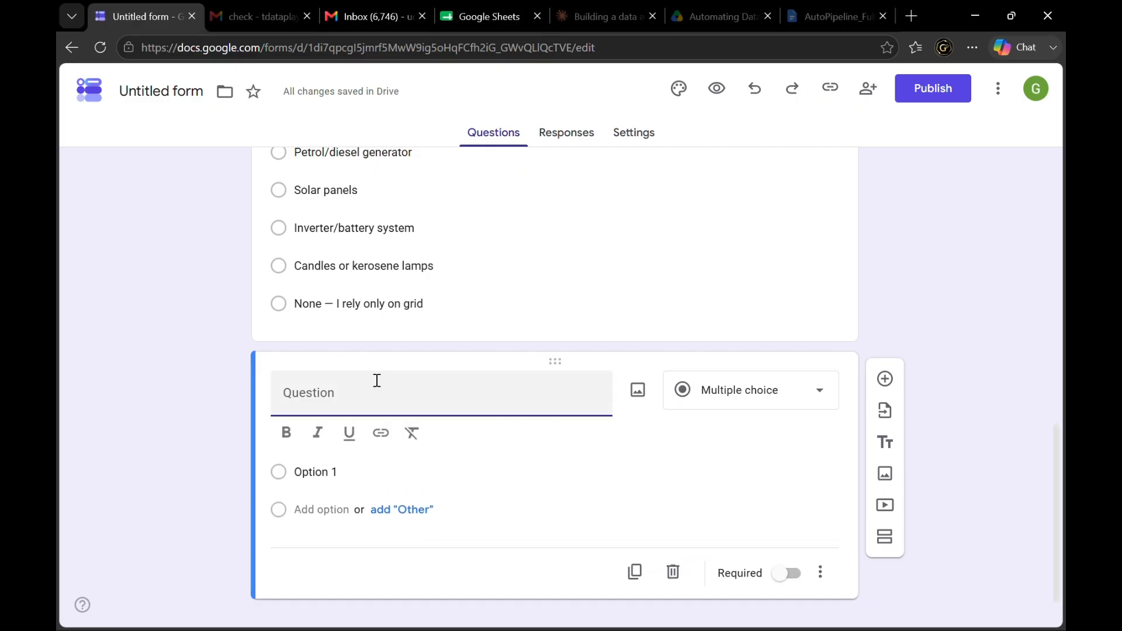
key("ctrl+v")
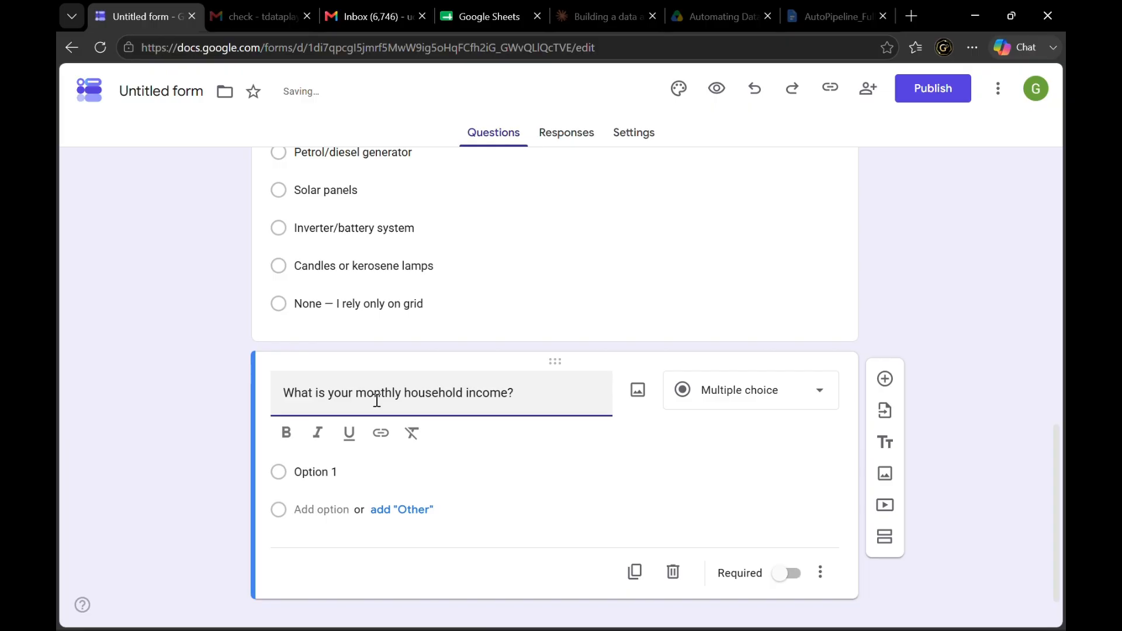
Check the notes for the monthly household income question's type and change it to Dropdown
key("alt+Tab")
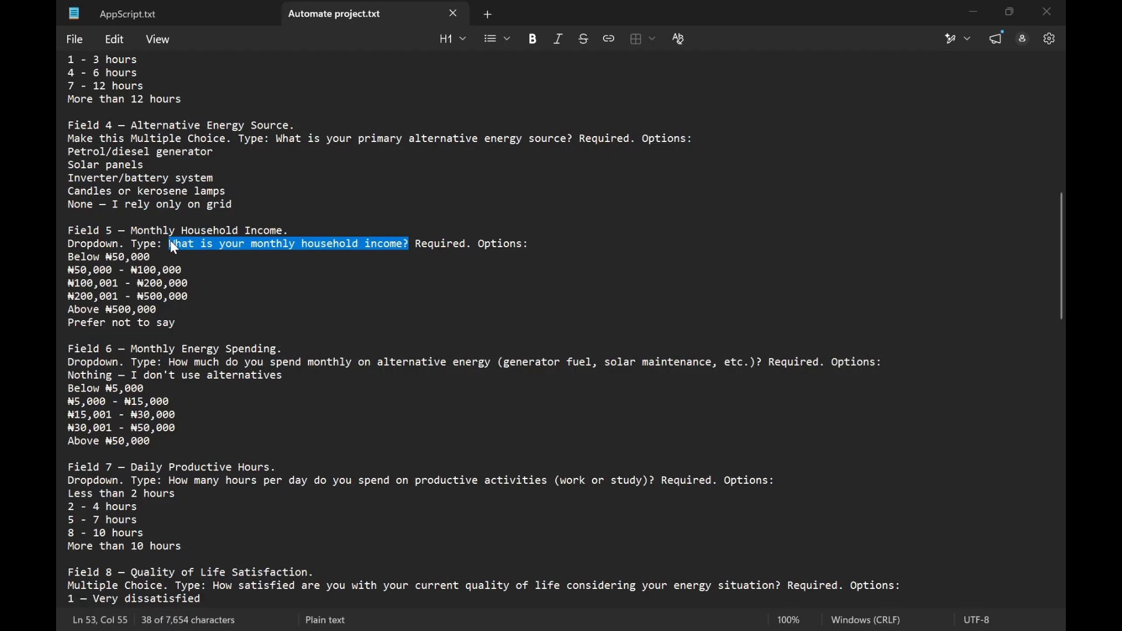
key("alt+Tab")
left_click(719, 390)
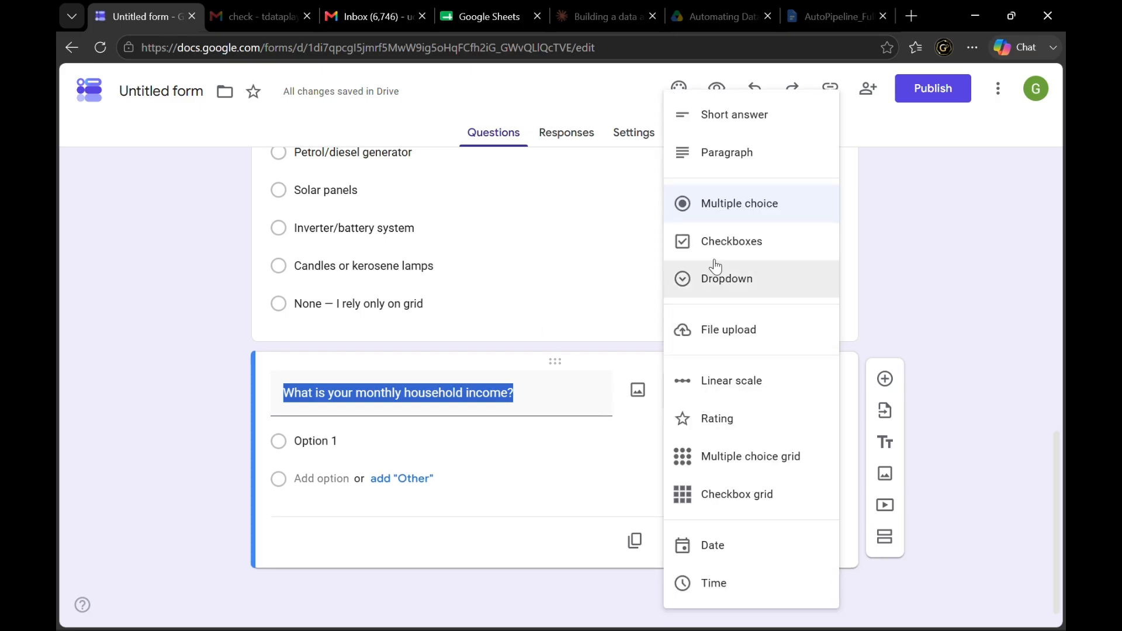
left_click(746, 292)
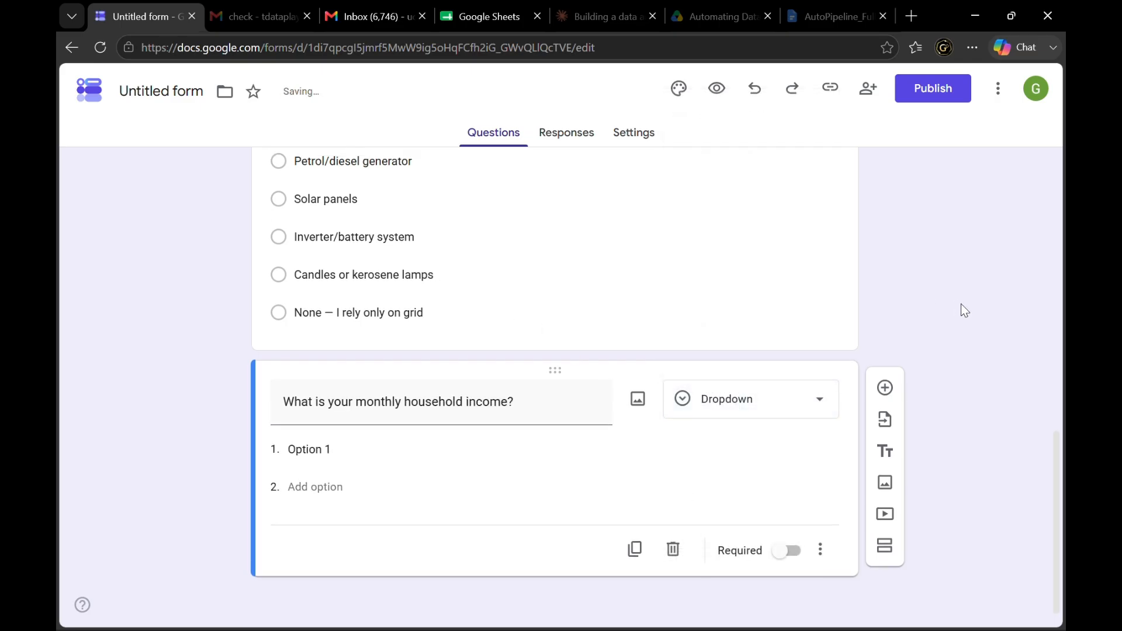
scroll(964, 310, "up", 5)
scroll(964, 309, "down", 4)
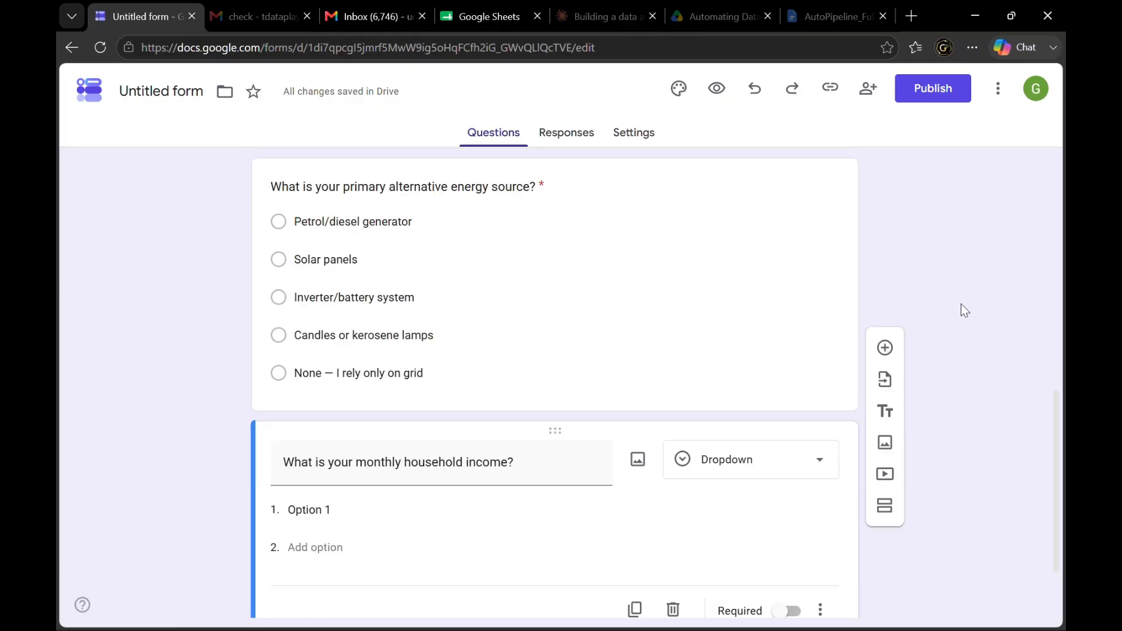
scroll(965, 310, "down", 1)
Add "Below ₦50,000" from the Notepad notes as the first option of the monthly household income question
key("alt+Tab")
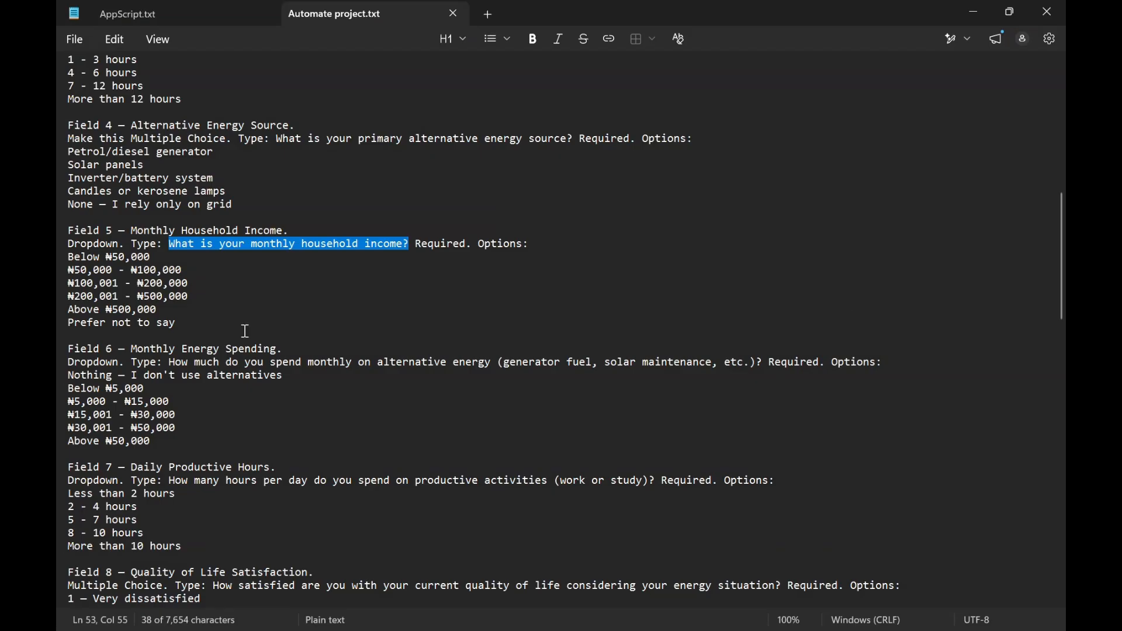
left_click_drag(65, 257, 162, 258)
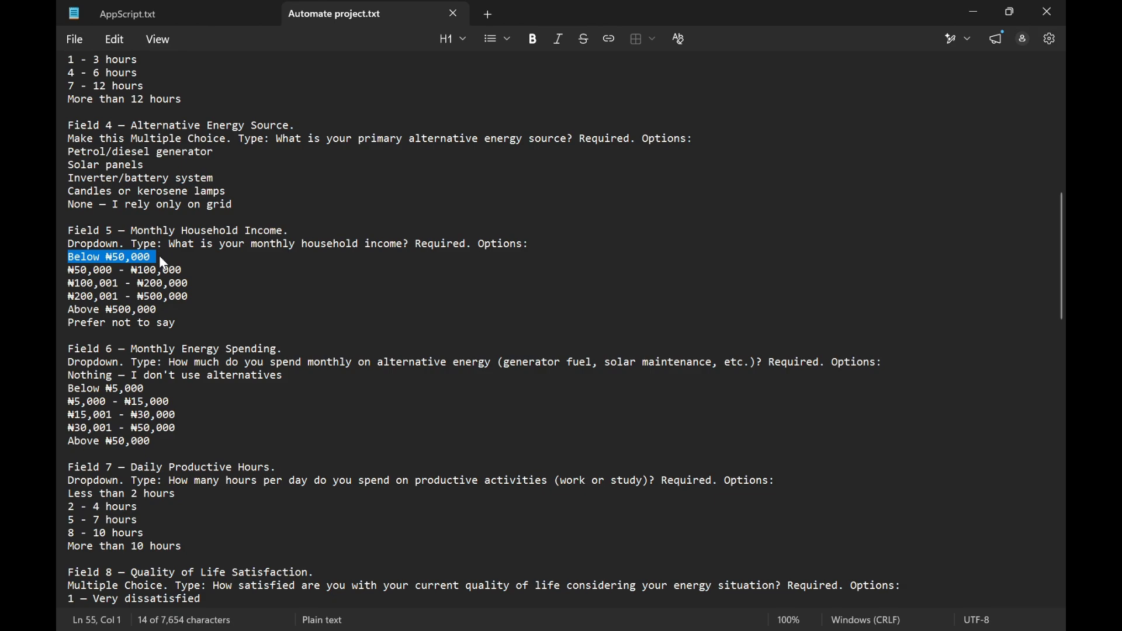
key("alt+Tab")
left_click(321, 439)
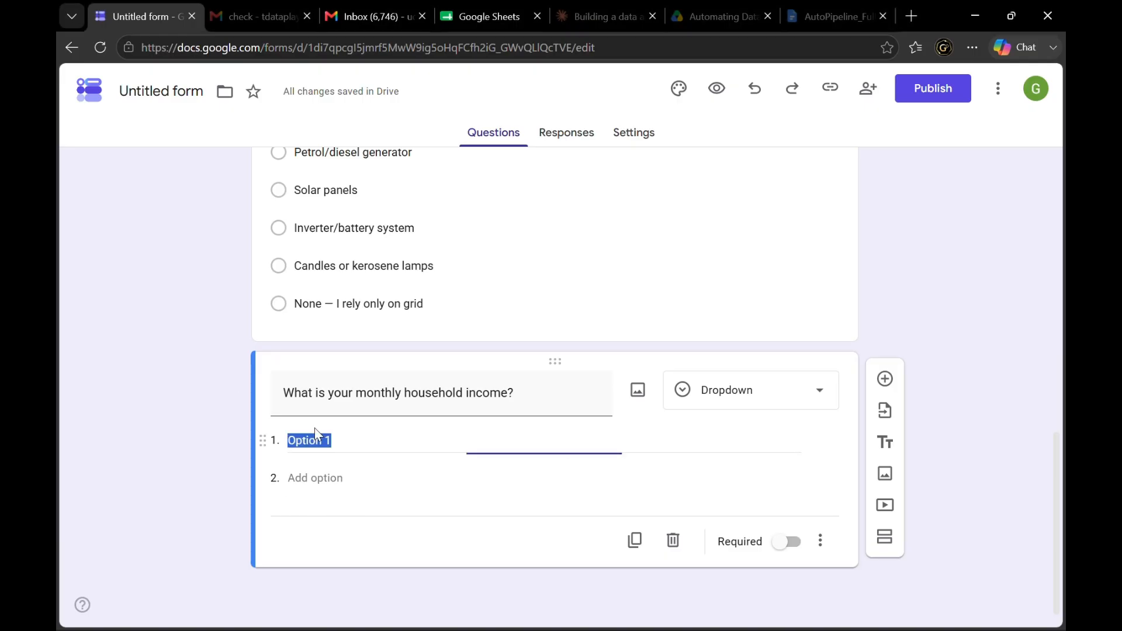
key("ctrl+v")
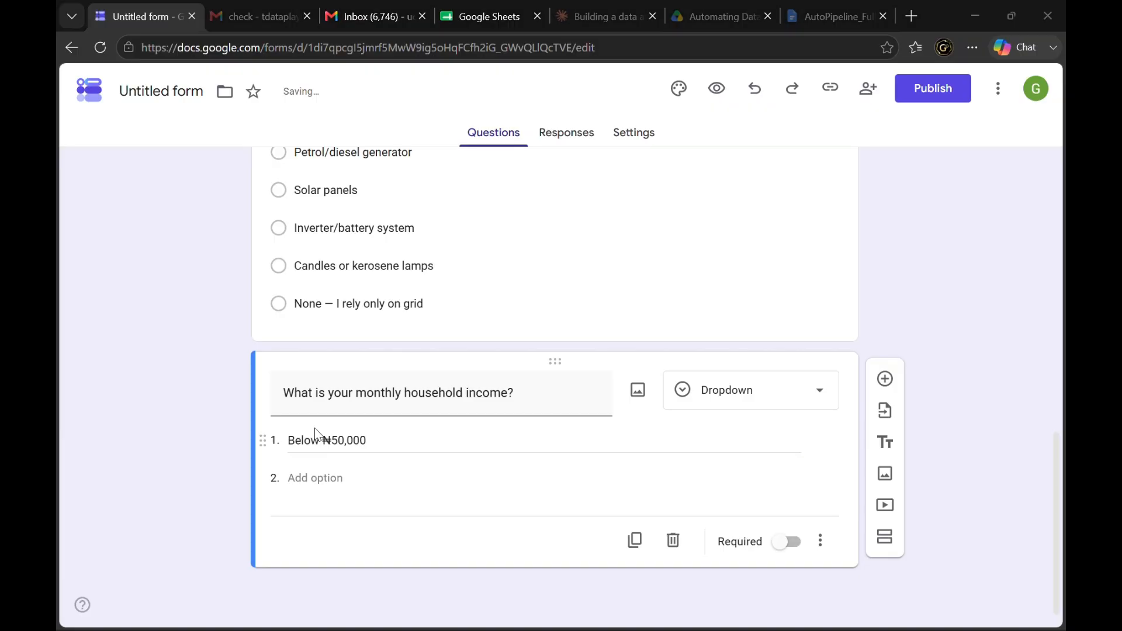
Add "₦50,000 - ₦100,000" from the Notepad notes as the second option of the monthly household income question
key("alt+Tab")
left_click(189, 267)
left_click_drag(189, 268, 58, 271)
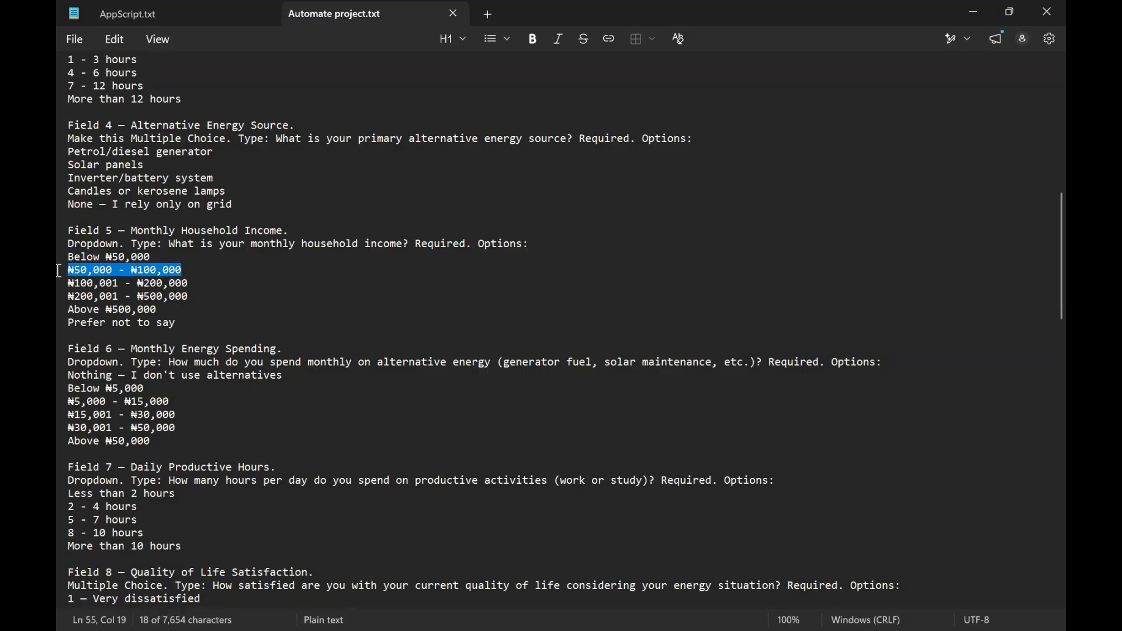
key("alt+Tab")
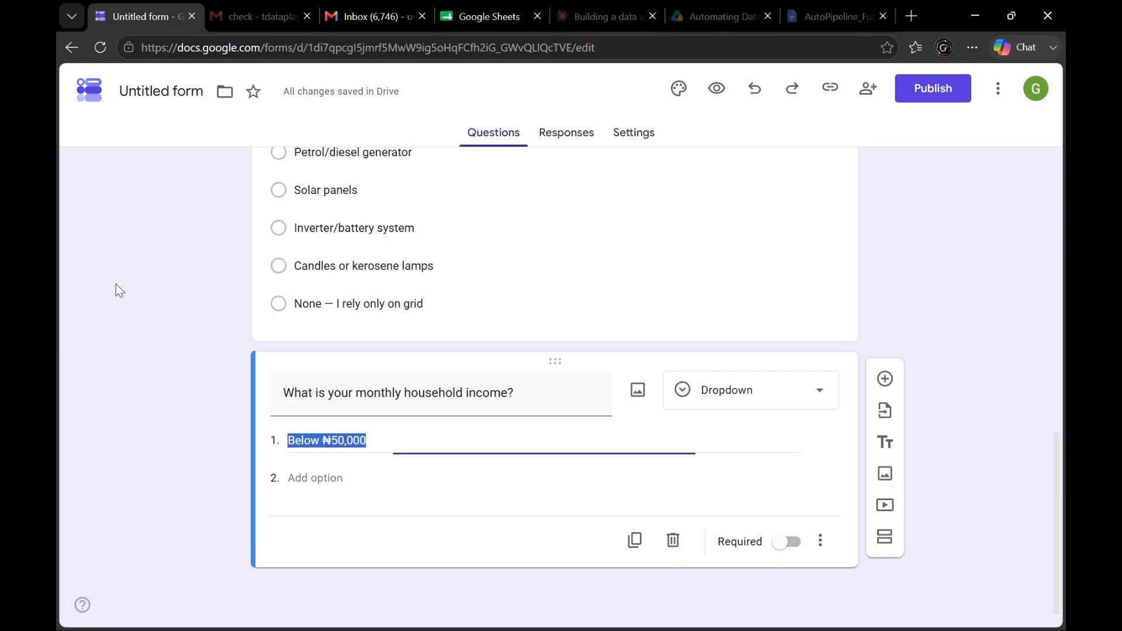
left_click(327, 477)
key("ctrl+v")
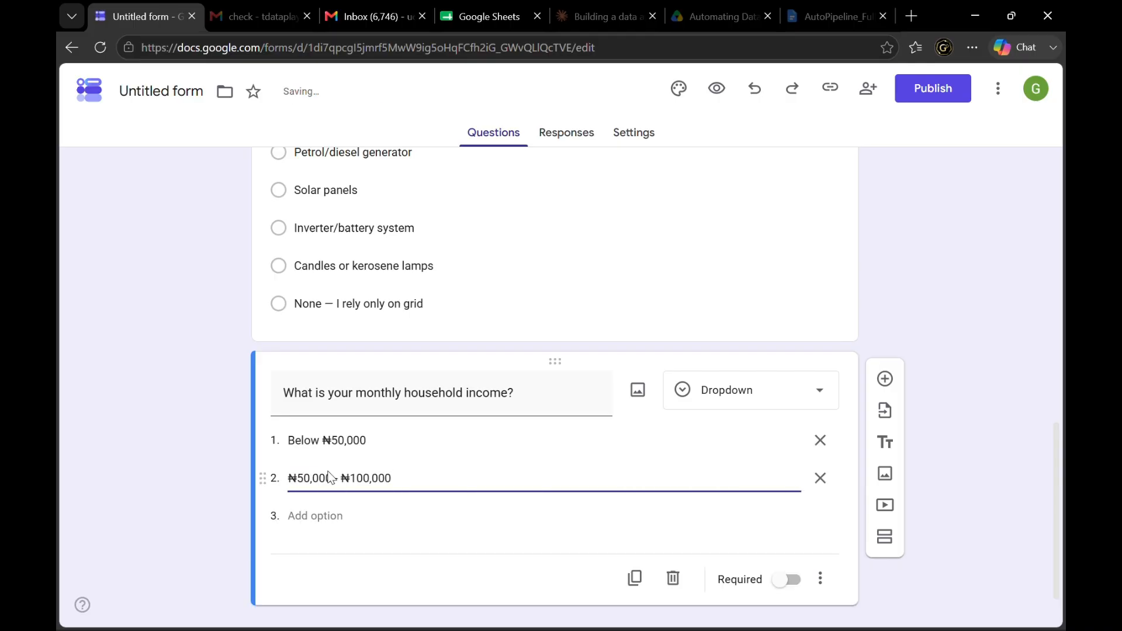
Add "₦100,001 - ₦200,000" from the Notepad notes as the third option of the monthly household income question
key("alt+Tab")
left_click_drag(189, 283, 68, 283)
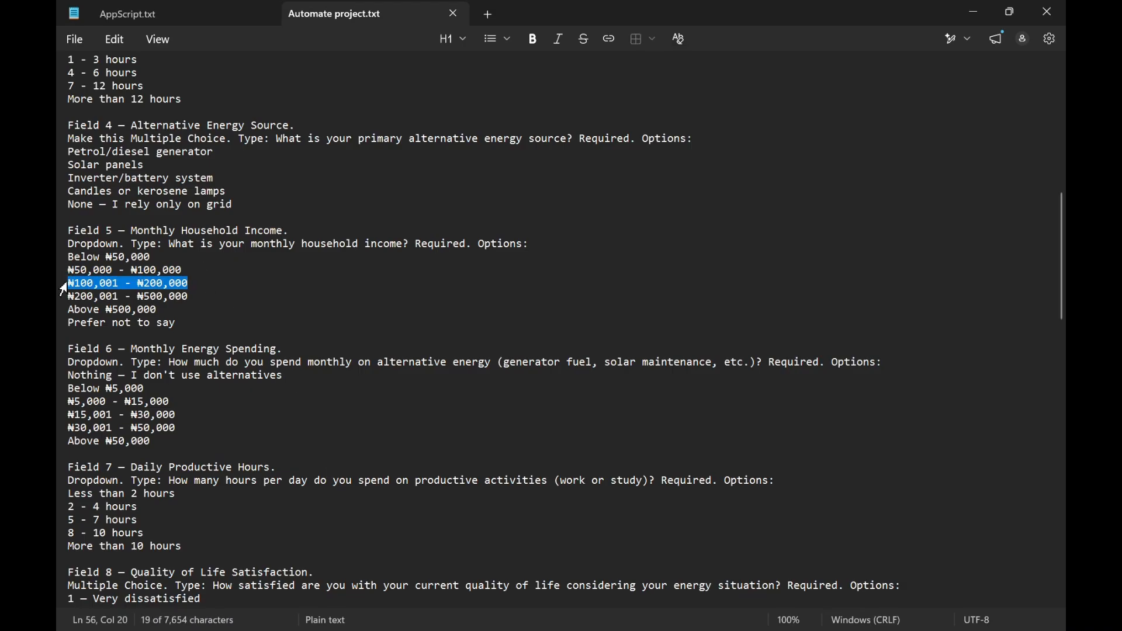
key("alt+Tab")
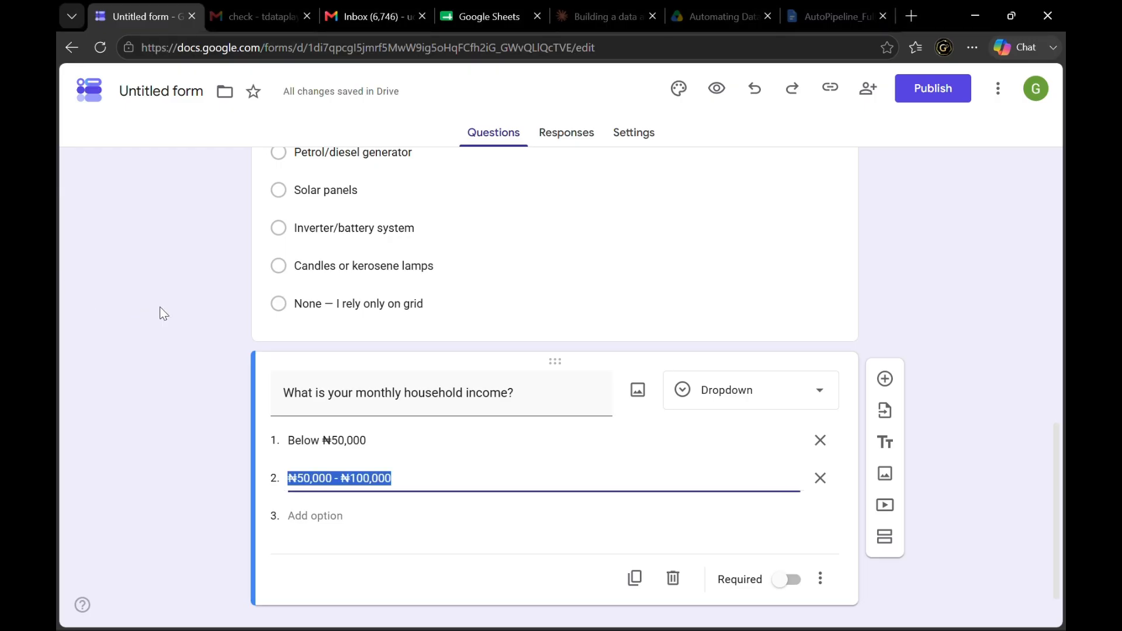
left_click(312, 511)
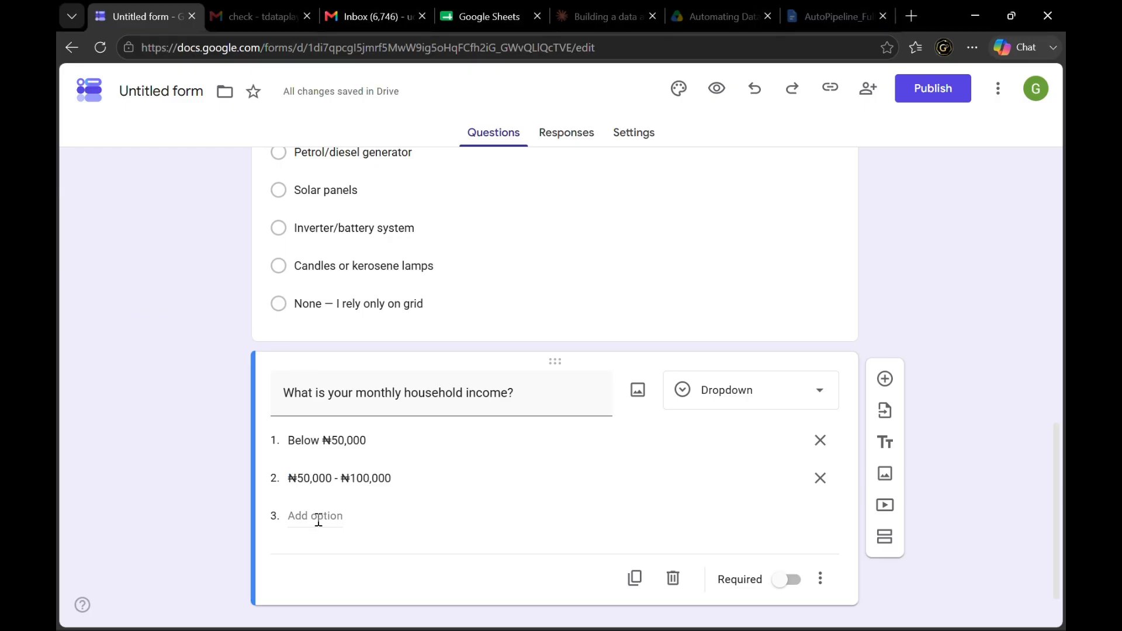
left_click(314, 515)
key("ctrl+v")
Add "₦200,001 - ₦500,000" from the Notepad notes as the fourth option of the monthly household income question
key("alt+Tab")
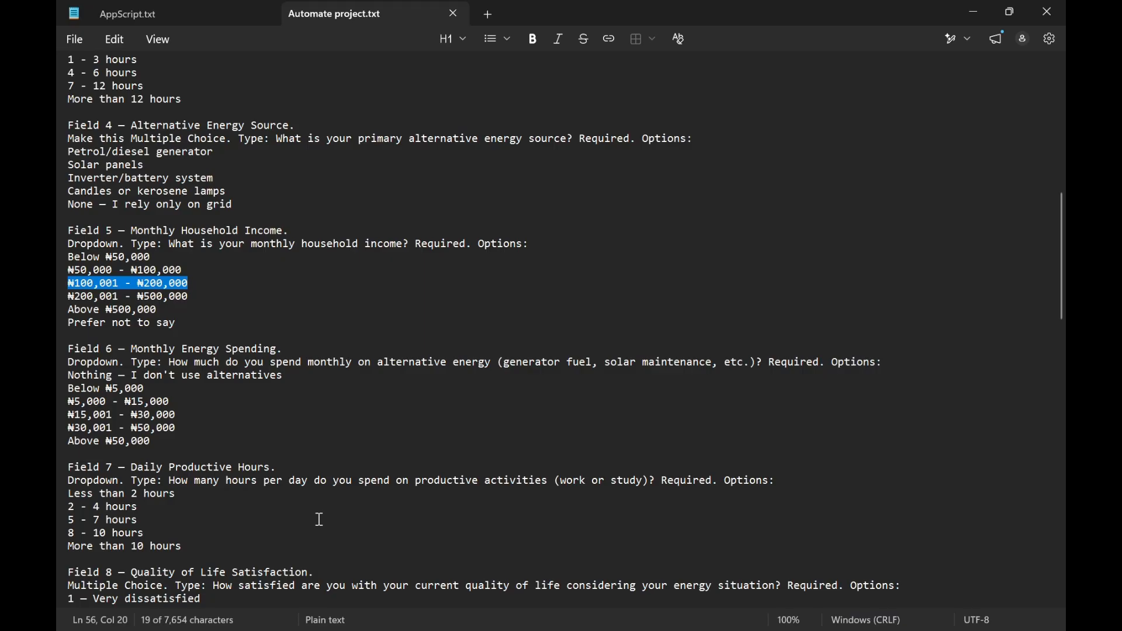
left_click_drag(191, 297, 70, 302)
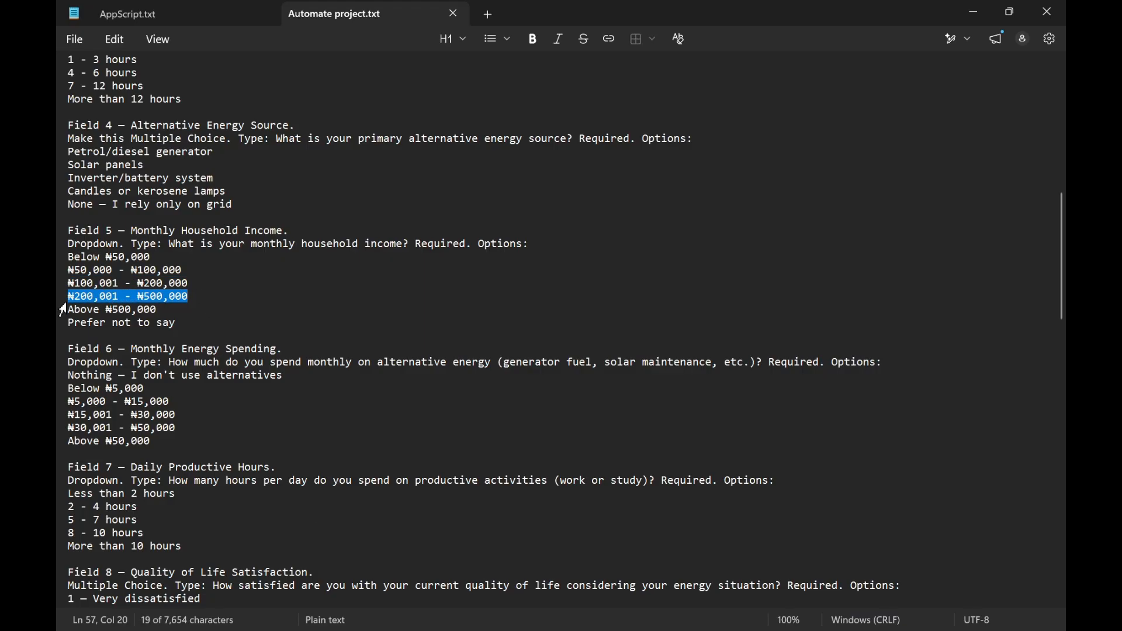
key("alt+Tab")
left_click(323, 553)
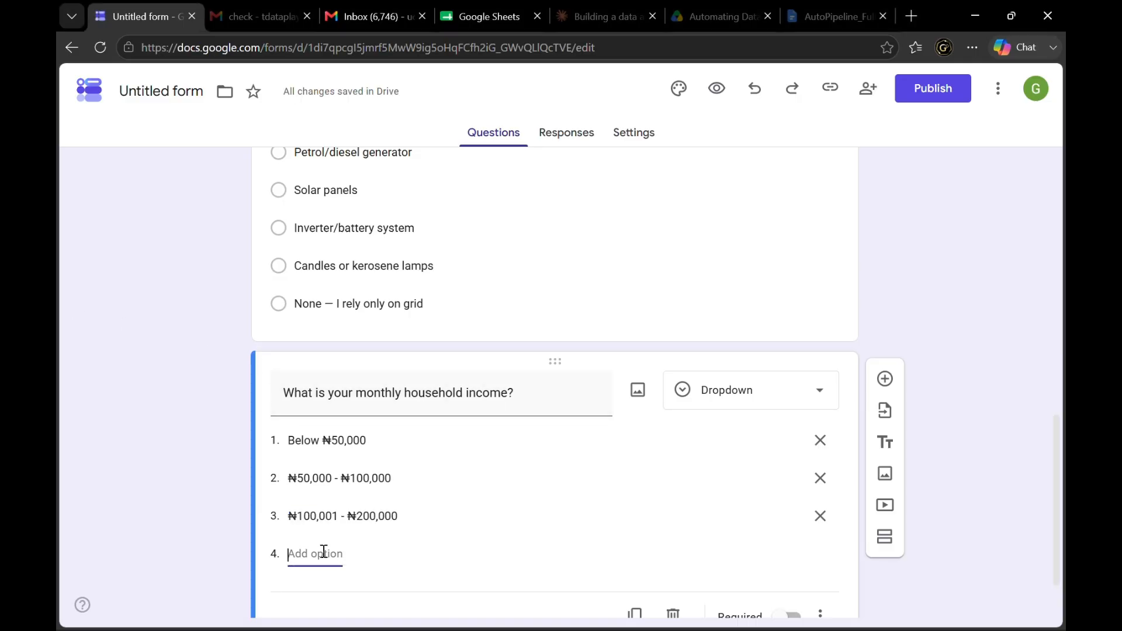
key("ctrl+v")
Add "Above ₦500,000" from the Notepad notes as the fifth option of the monthly household income question
key("alt+Tab")
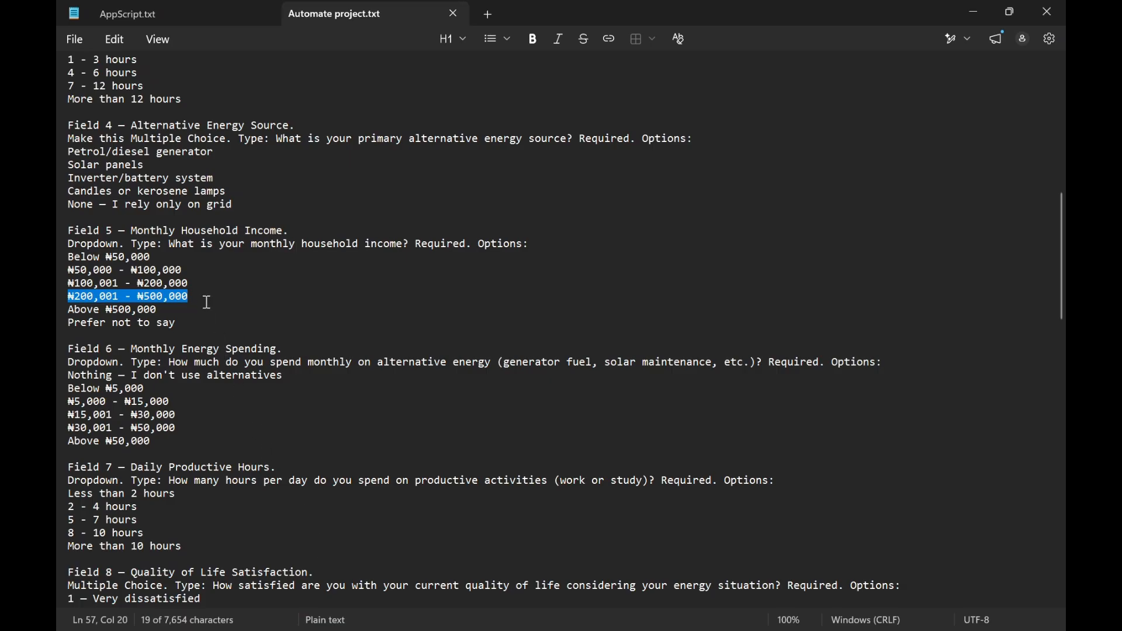
left_click_drag(167, 308, 72, 319)
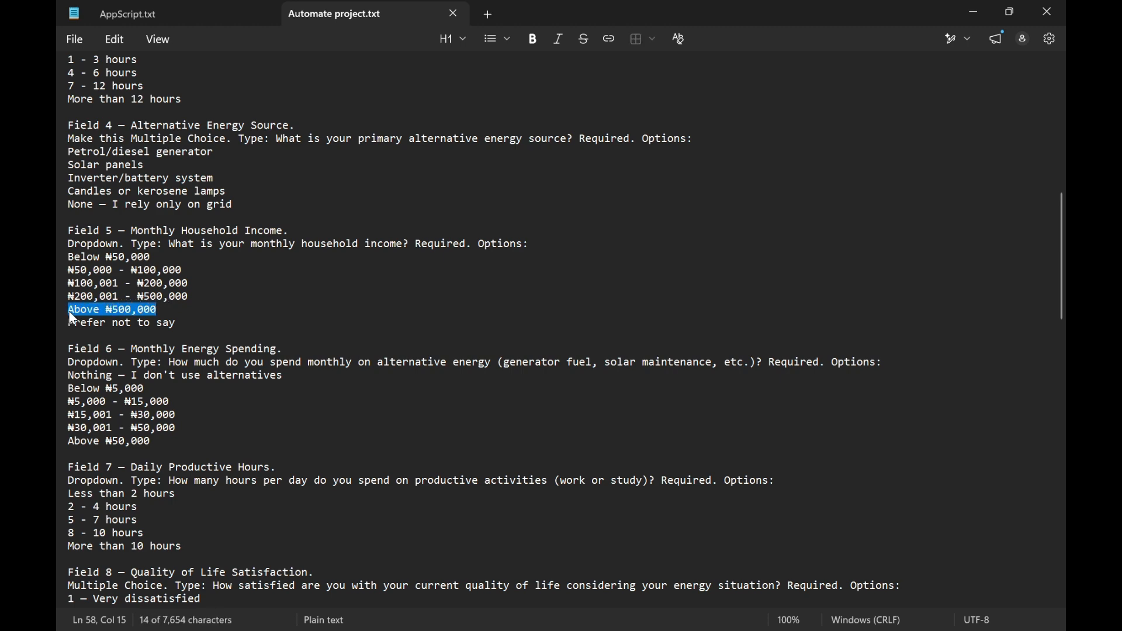
key("alt+Tab")
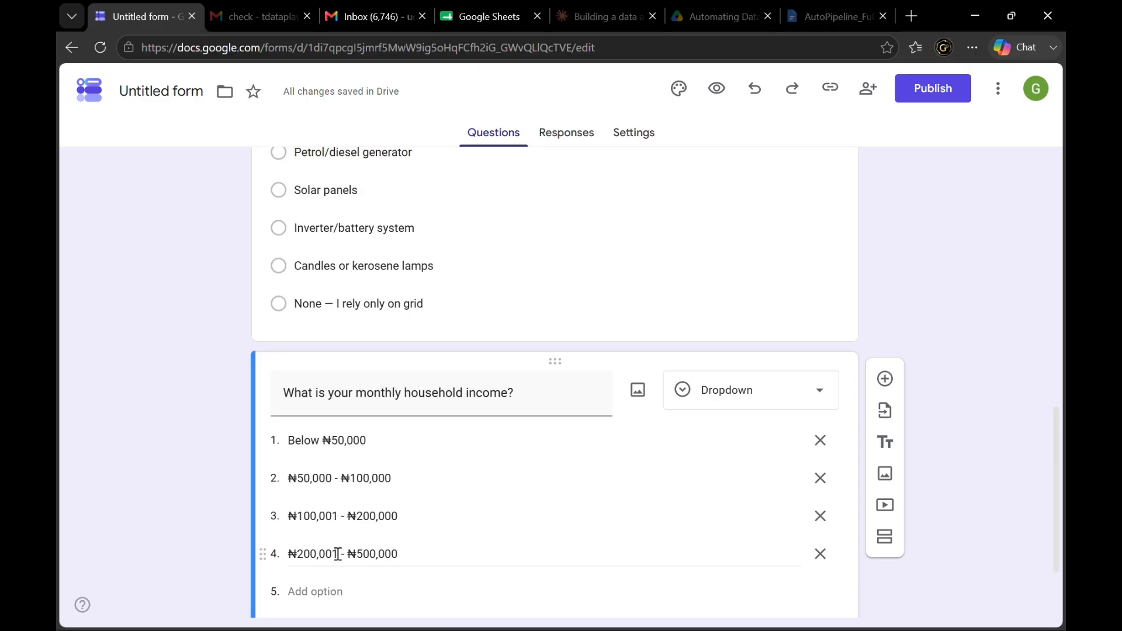
scroll(316, 553, "down", 2)
key("ctrl+v")
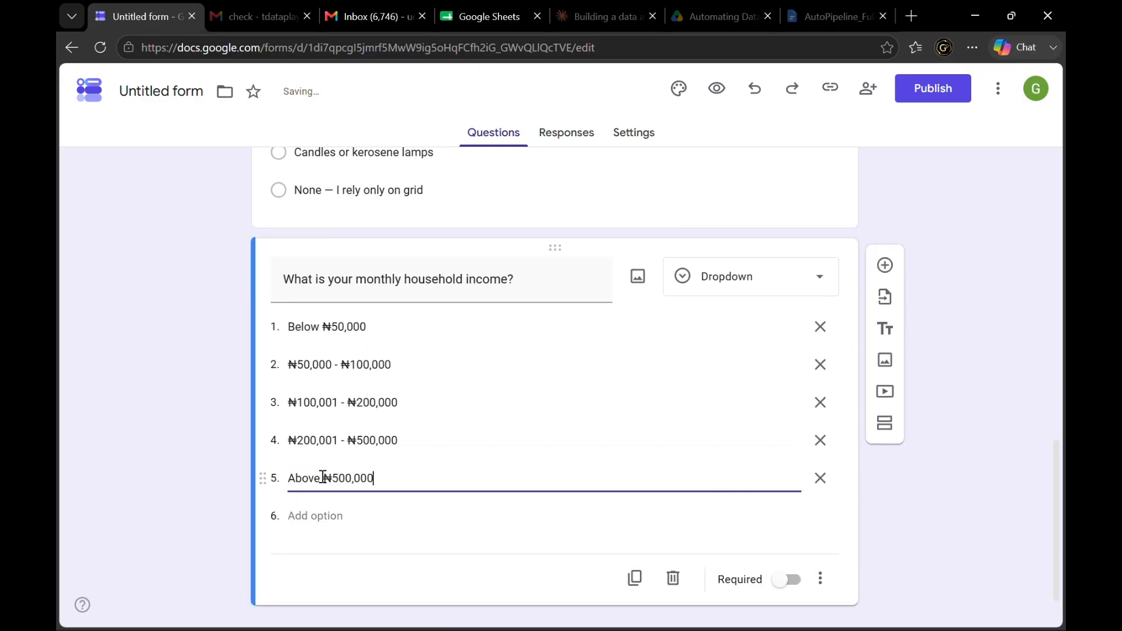
Add "Prefer not to say" from the Notepad notes as the sixth option of the monthly household income question
key("alt+Tab")
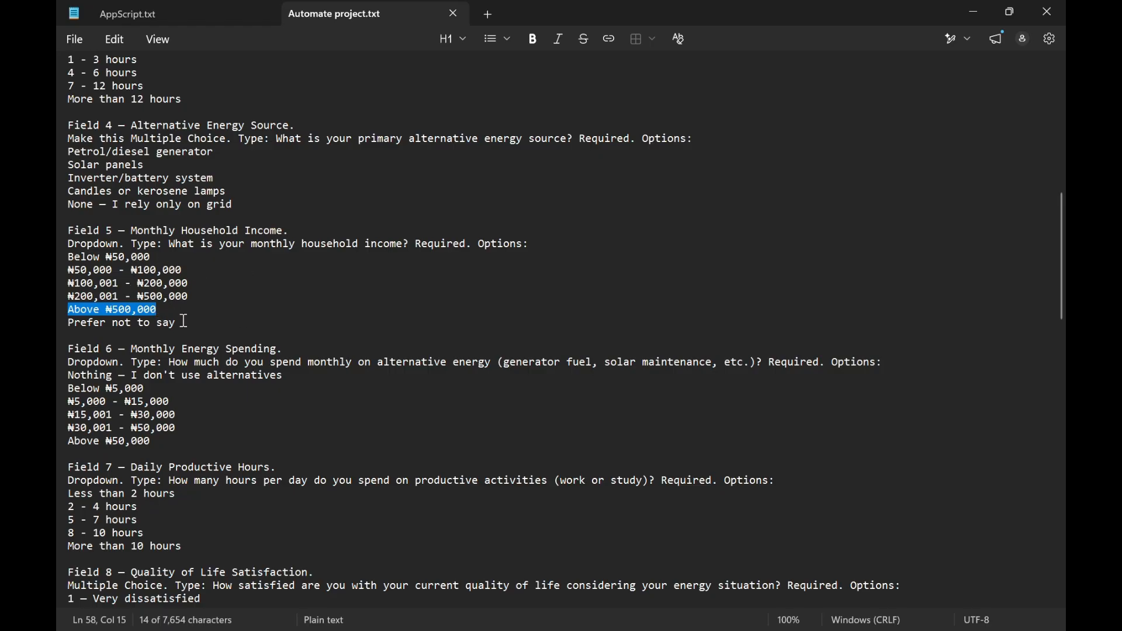
left_click_drag(184, 320, 72, 327)
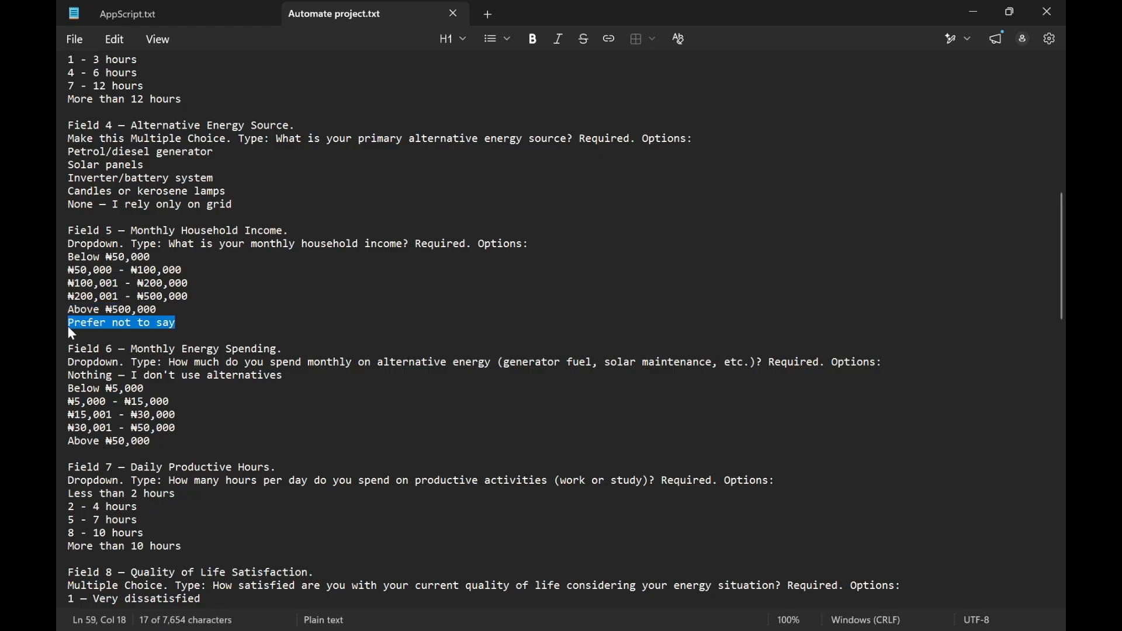
key("alt+Tab")
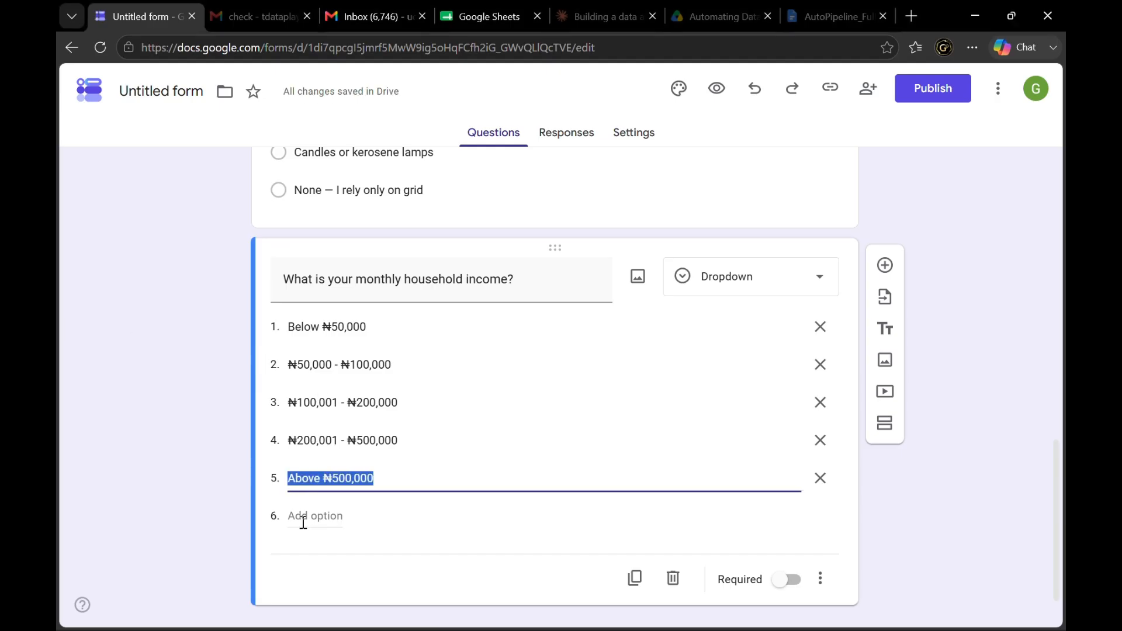
left_click(302, 522)
type("Prefer not to say")
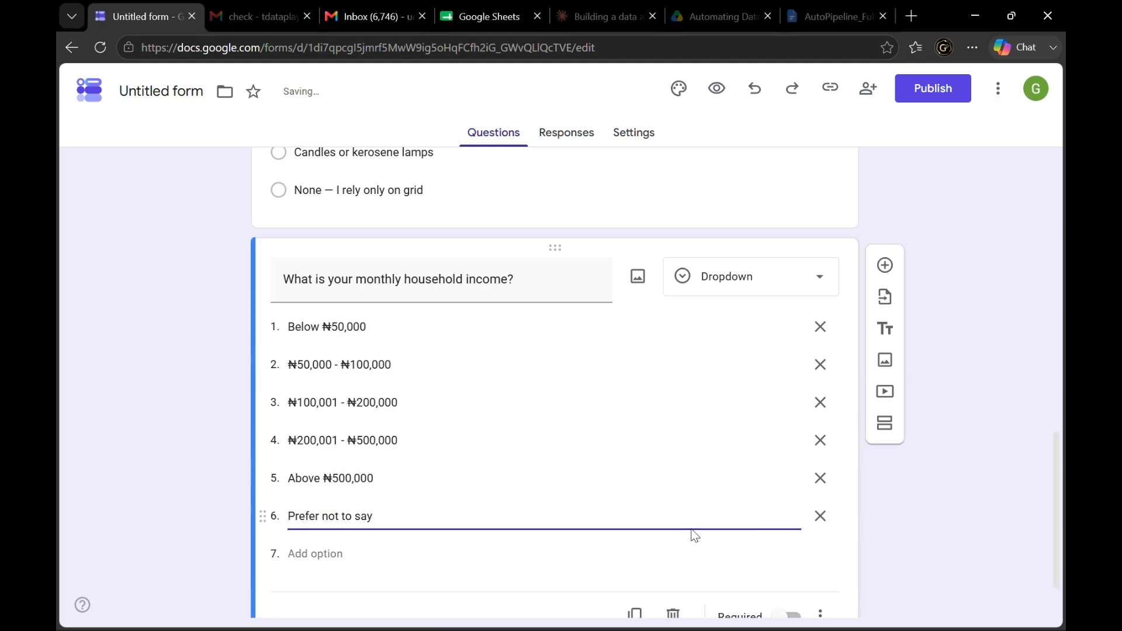
Make the monthly household income question required
scroll(976, 472, "down", 2)
scroll(976, 471, "up", 1)
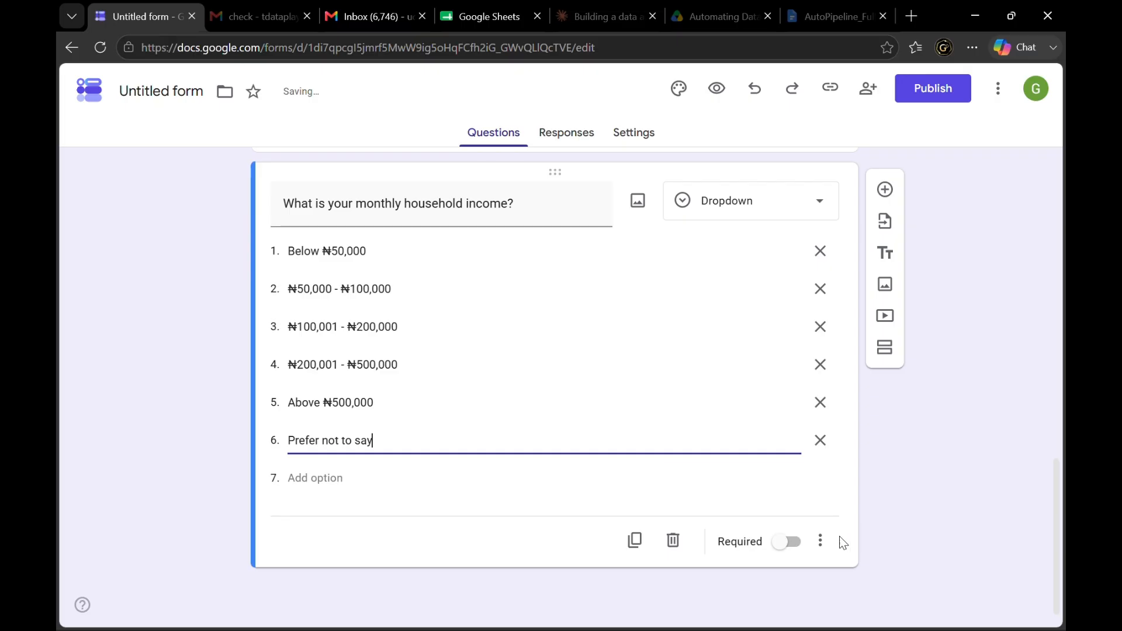
left_click(787, 542)
scroll(951, 441, "up", 10)
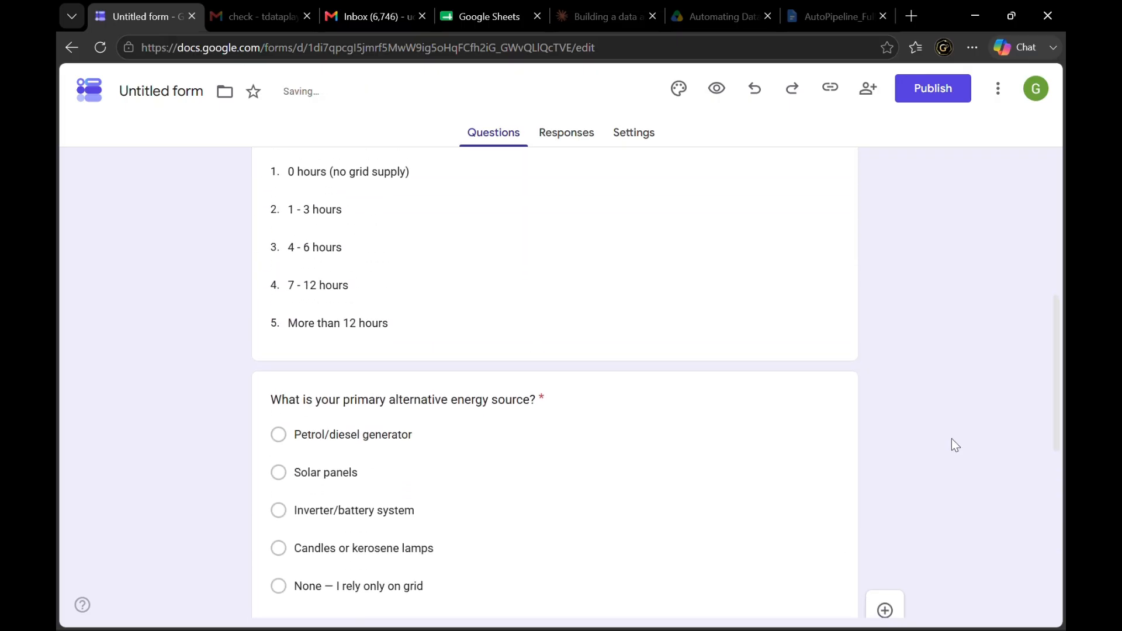
Add a new question reading "How much do you spend monthly on alternative energy (generator fuel, solar maintenance, etc.)?" from the Notepad notes
scroll(952, 444, "down", 7)
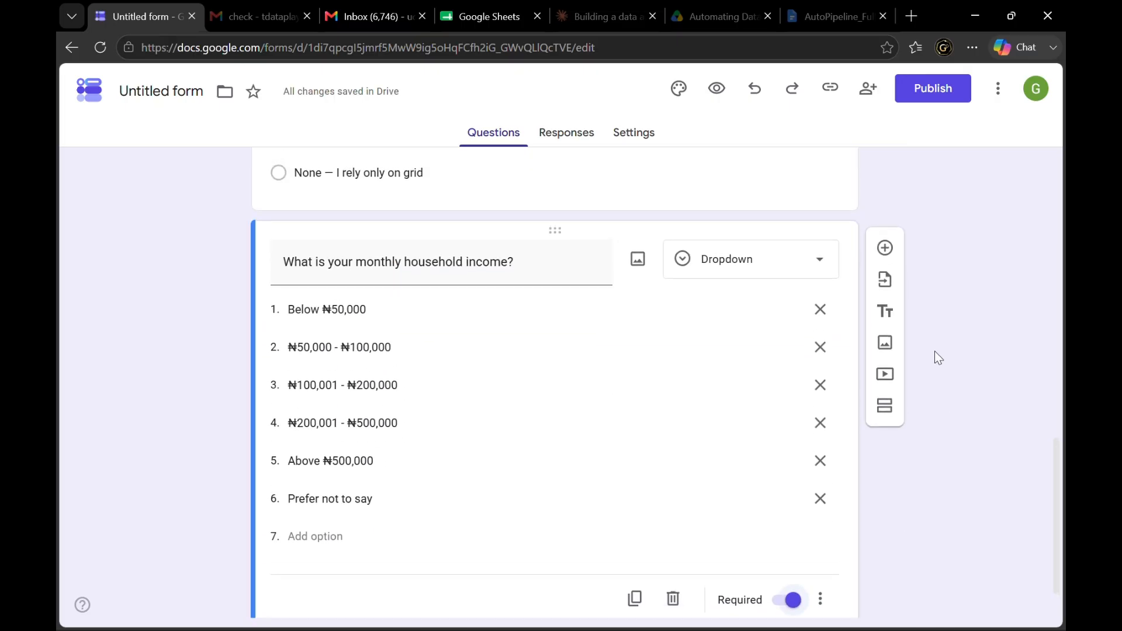
left_click(885, 247)
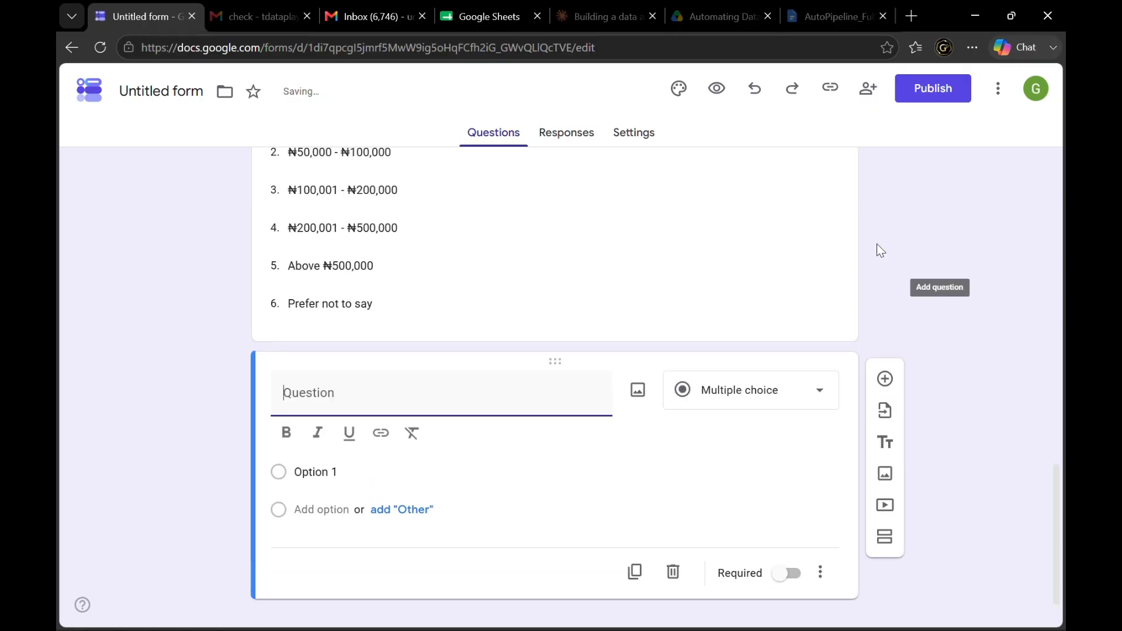
key("alt+Tab")
key("alt+Tab")
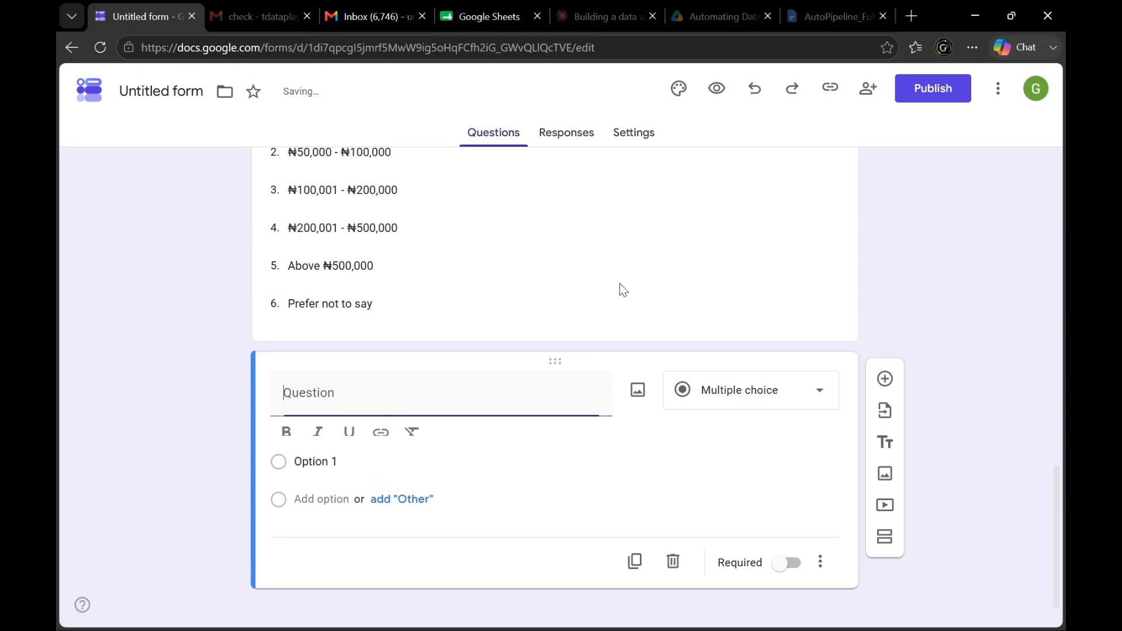
key("alt+Tab")
scroll(287, 387, "down", 4)
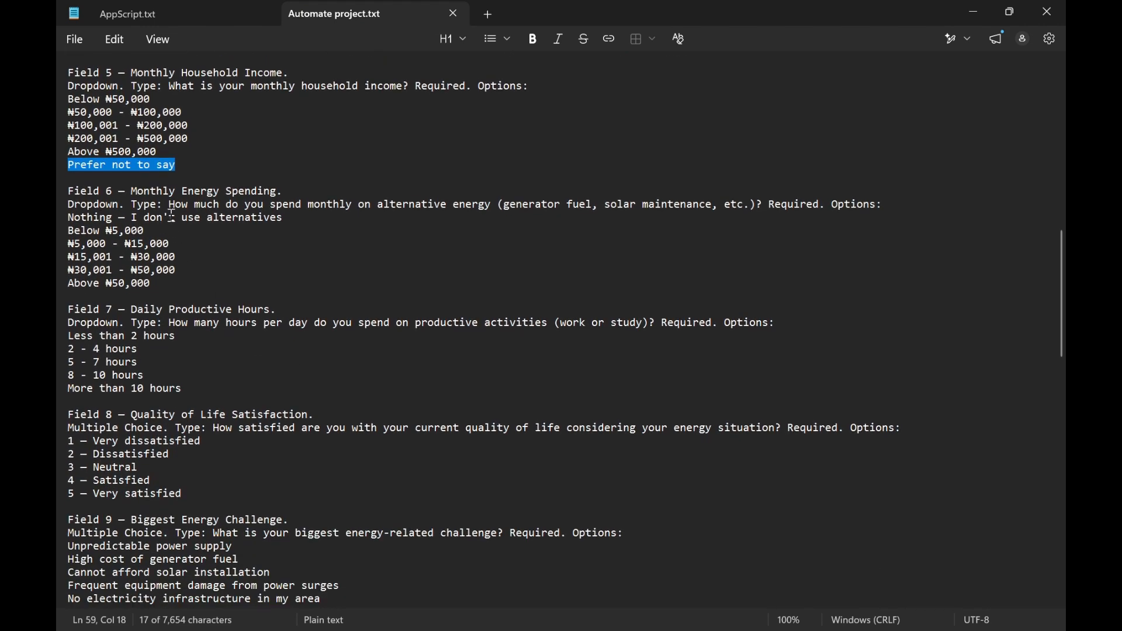
left_click_drag(169, 204, 768, 206)
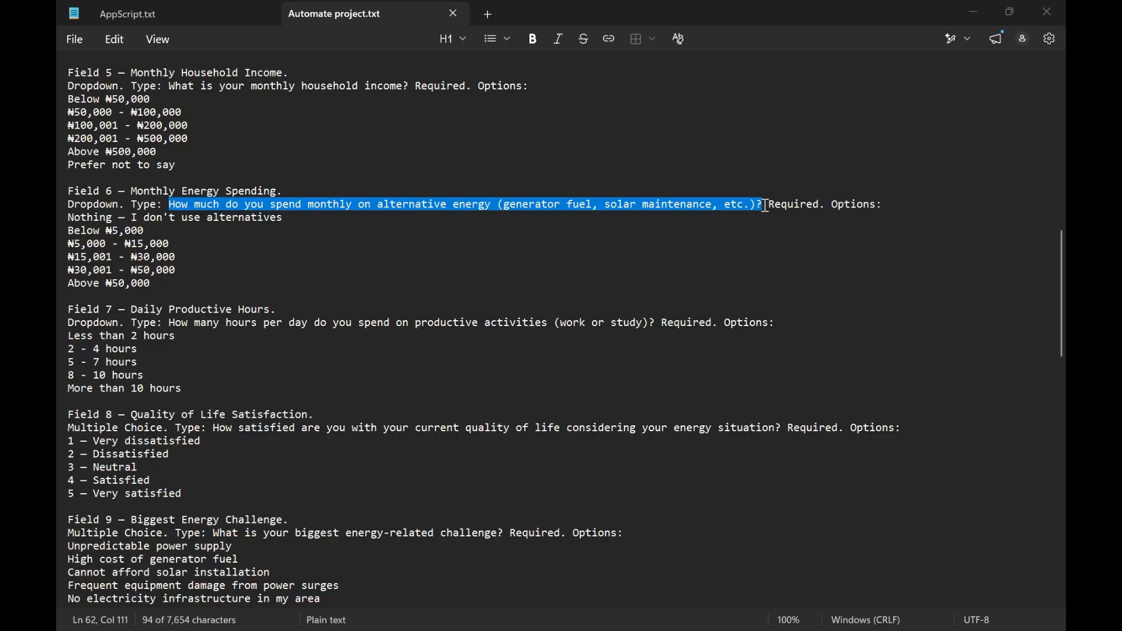
key("ctrl+c")
key("alt+Tab")
left_click(451, 397)
key("ctrl+v")
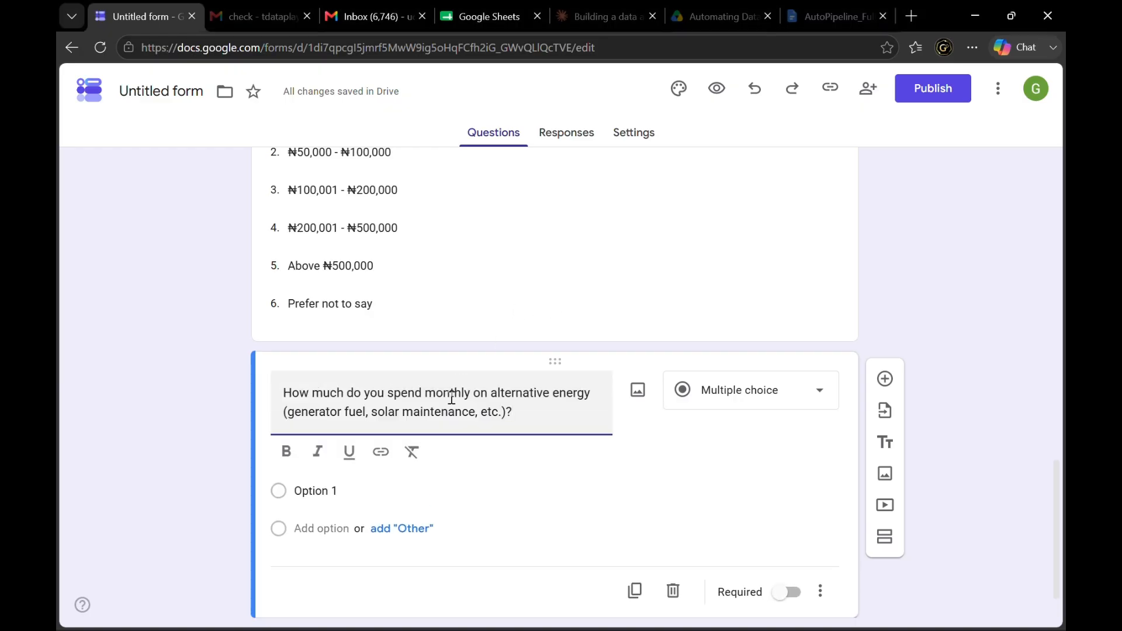
Change the monthly alternative energy spending question's type to Dropdown, as specified in the Notepad notes
key("alt+Tab")
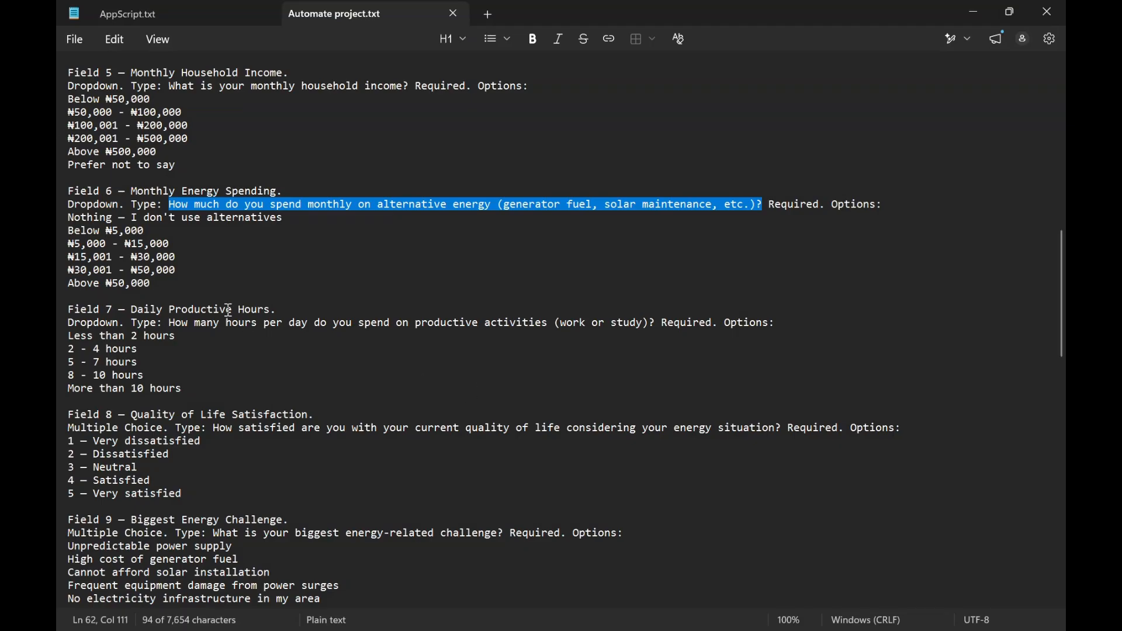
key("alt+Tab")
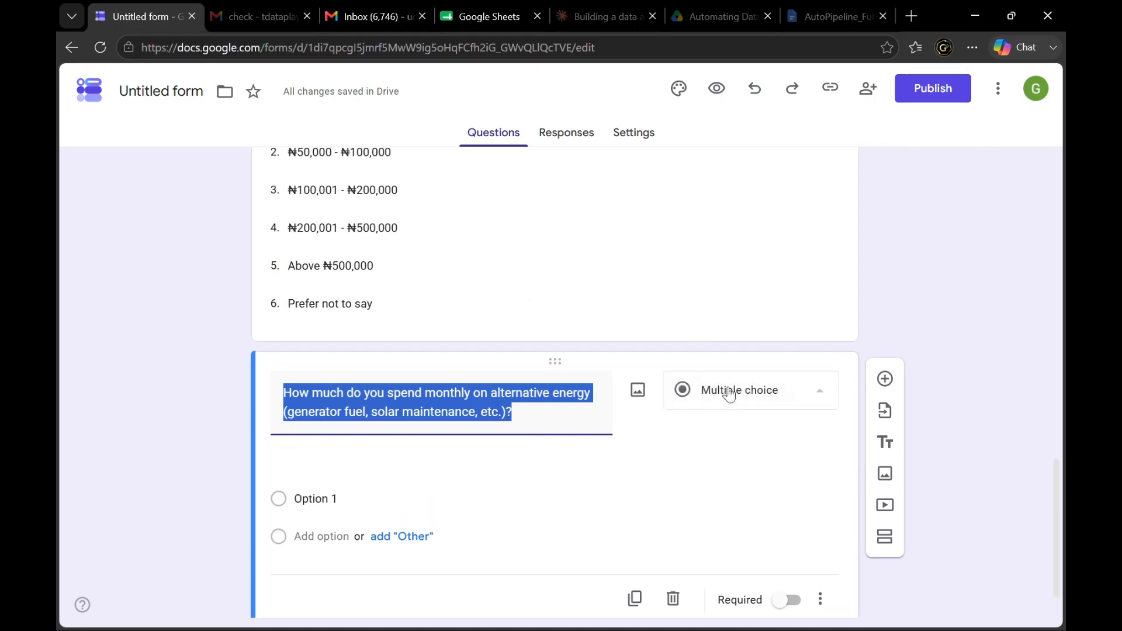
left_click(729, 394)
left_click(743, 300)
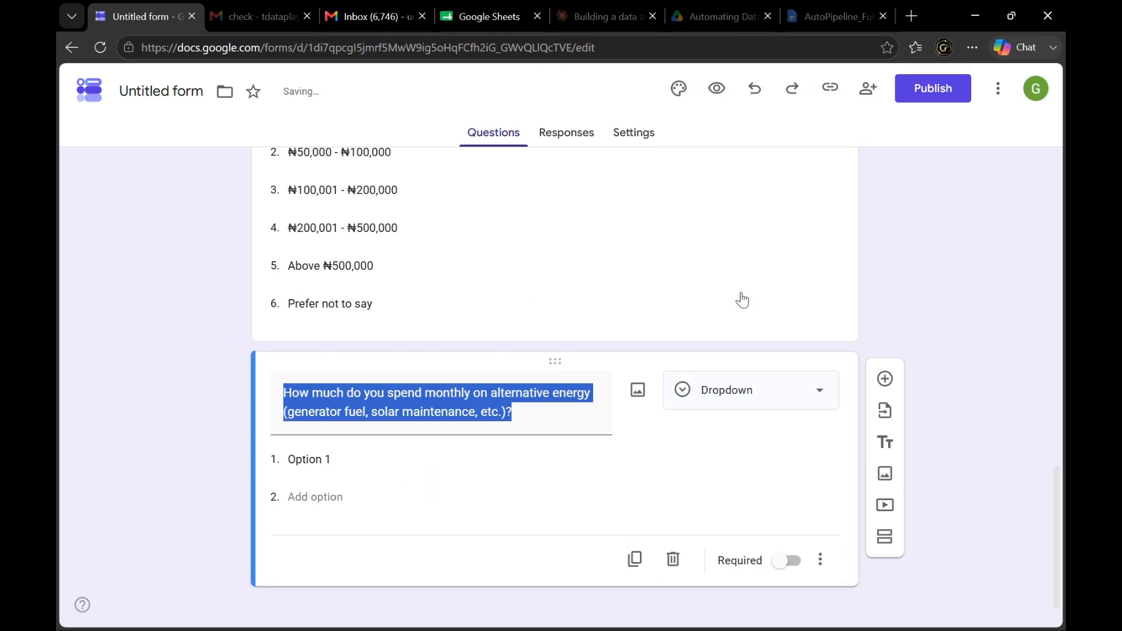
Add "Nothing — I don't use alternatives" from the Notepad notes as the first option of the energy spending question
key("alt+Tab")
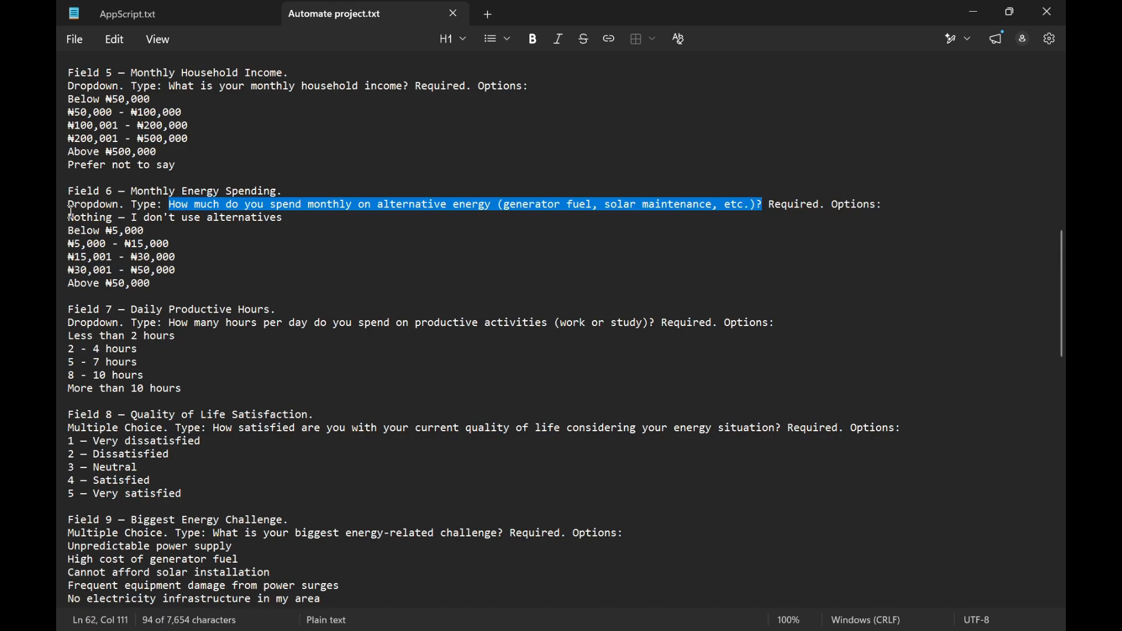
left_click_drag(70, 212, 284, 223)
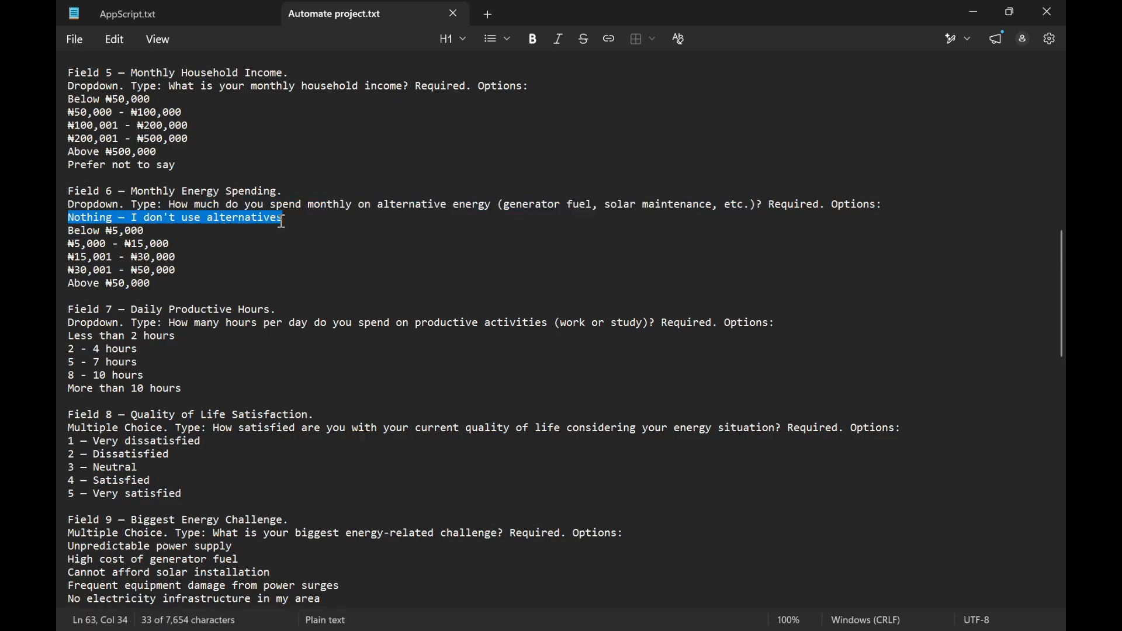
key("alt+Tab")
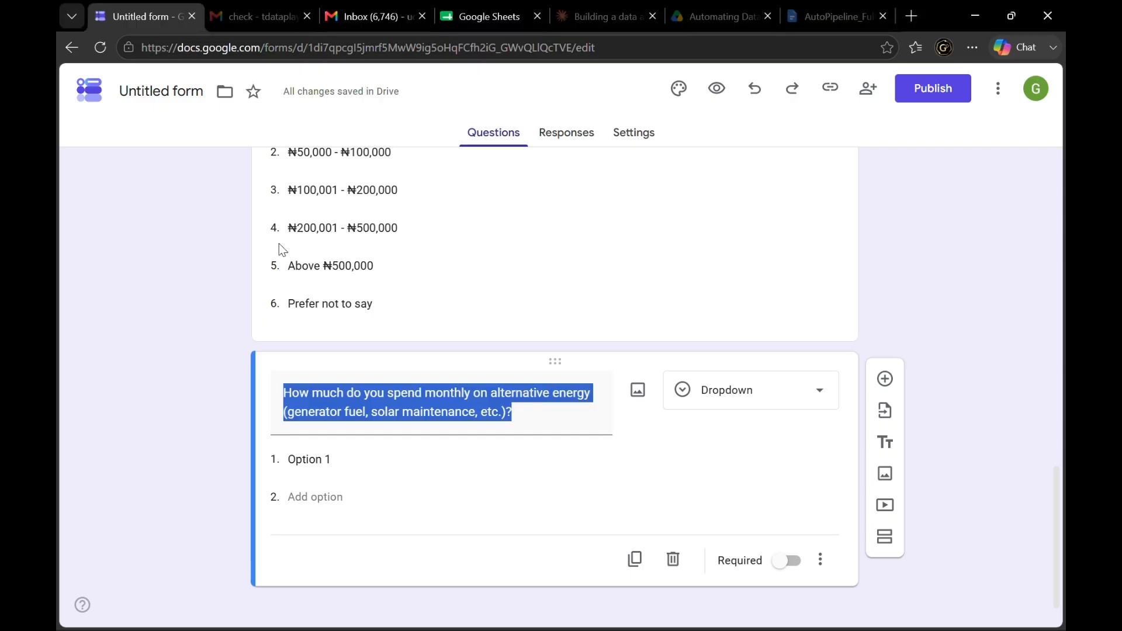
left_click(313, 465)
key("ctrl+v")
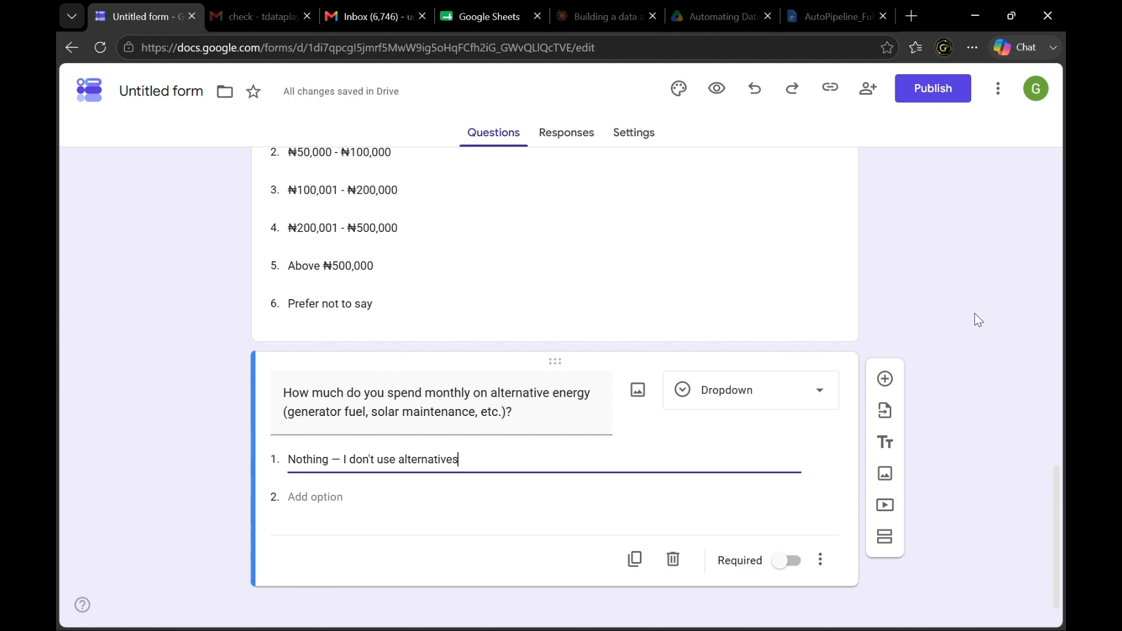
Add "Below ₦5,000" from the Notepad notes as the second option of the energy spending question
key("alt+Tab")
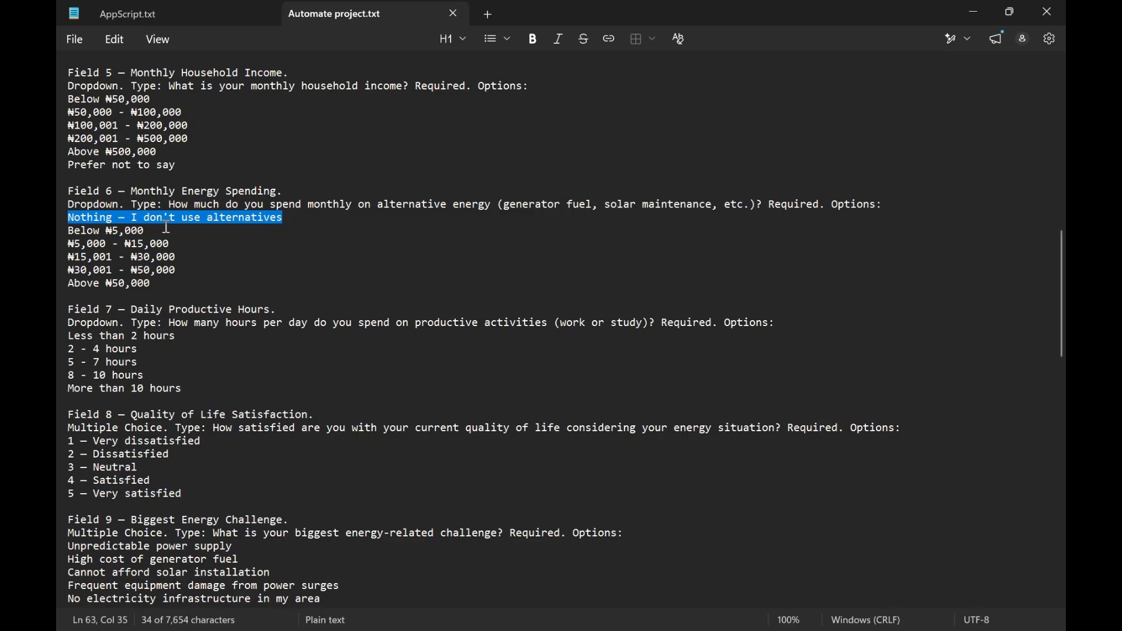
triple_click(80, 232)
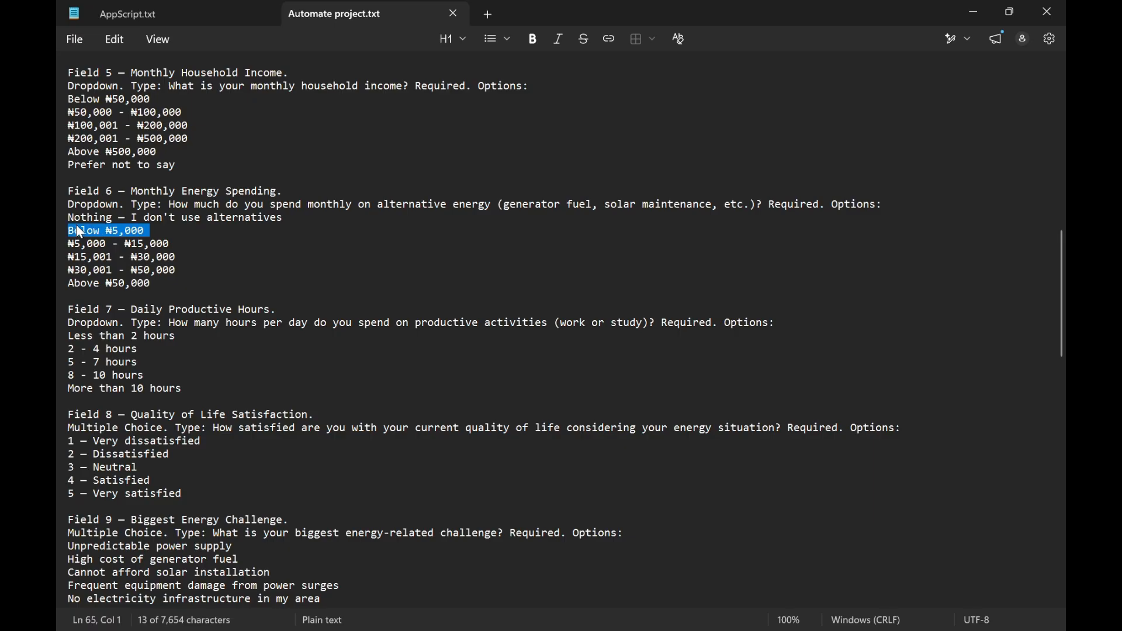
key("alt+Tab")
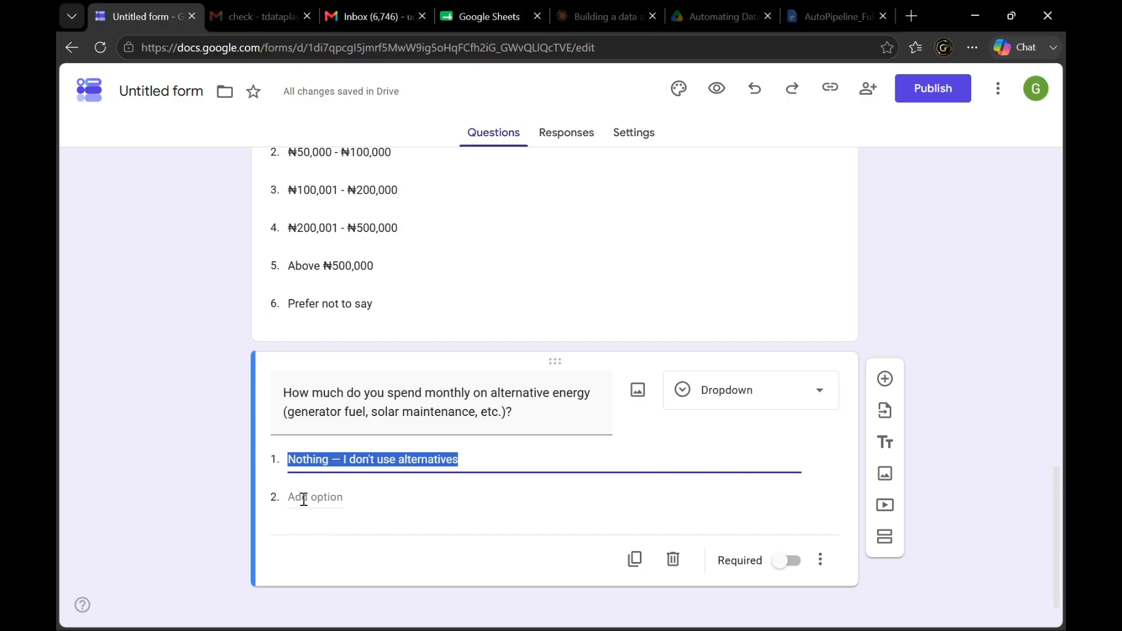
left_click(303, 498)
key("ctrl+v")
Add "₦5,000 - ₦15,000" from the Notepad notes as the third option of the energy spending question
key("alt+Tab")
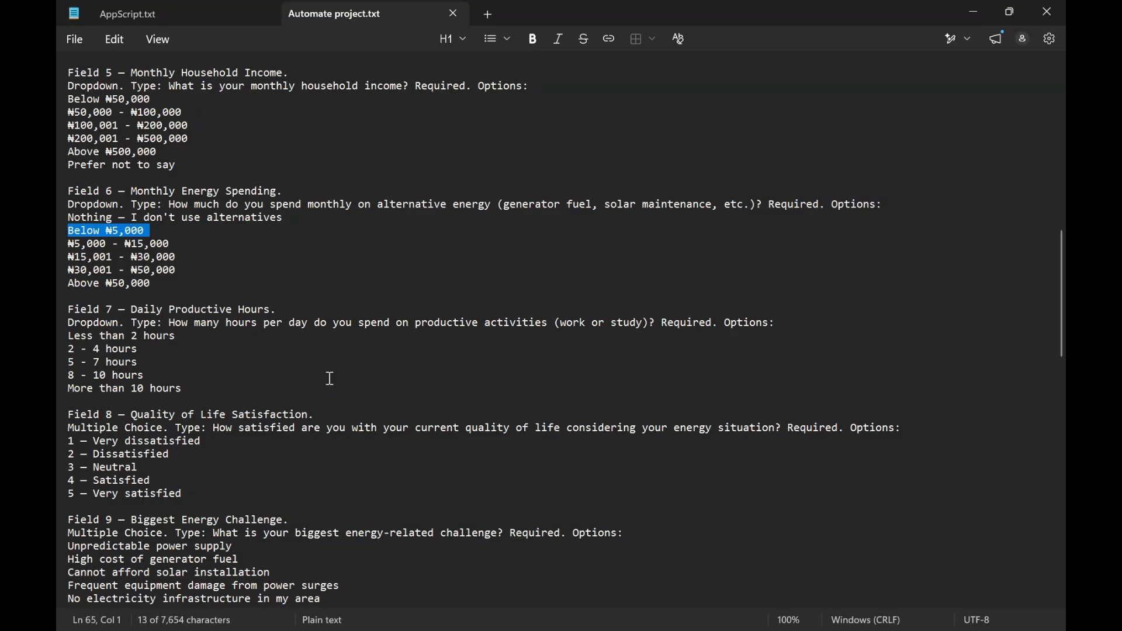
left_click_drag(178, 245, 68, 245)
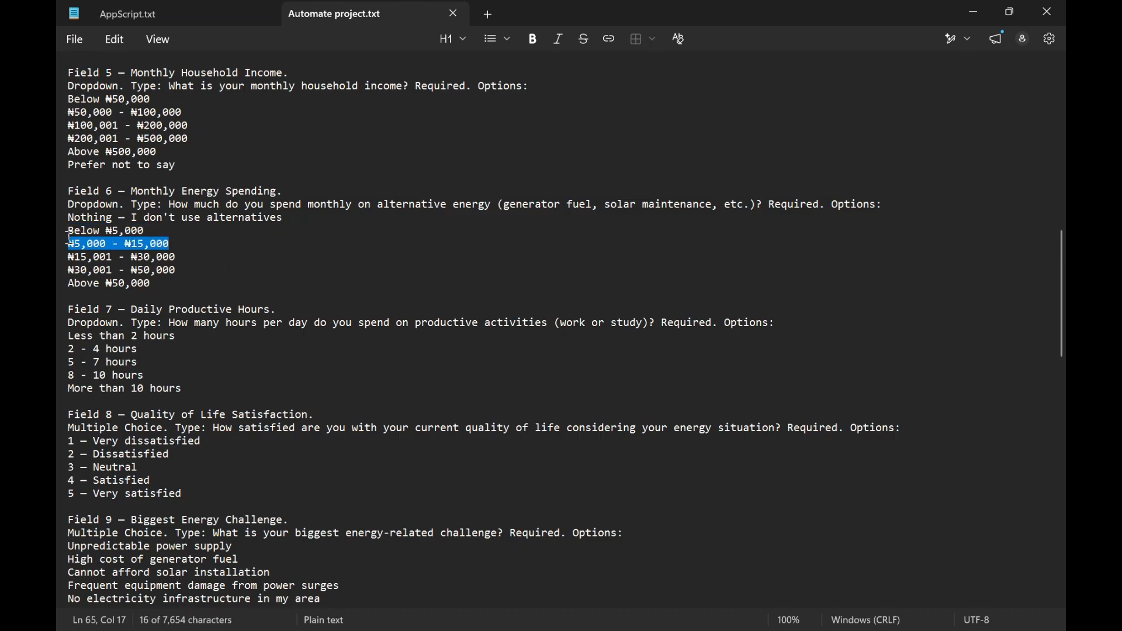
key("alt+Tab")
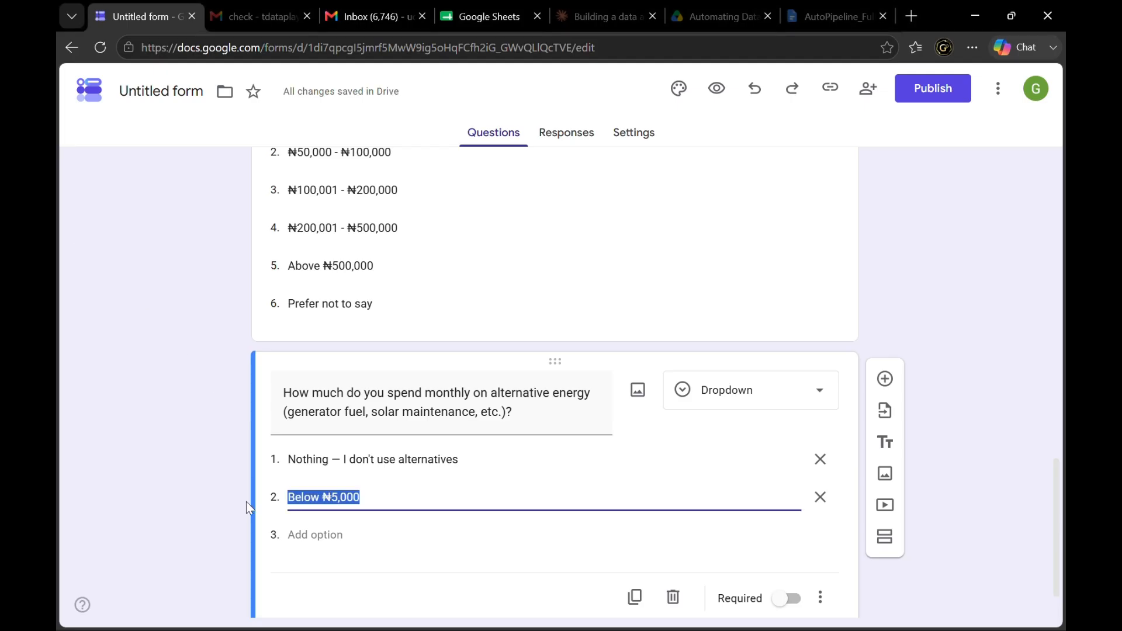
left_click(303, 544)
key("ctrl+v")
Add "₦15,001 - ₦30,000" from the Notepad notes as the fourth option of the energy spending question
key("alt+Tab")
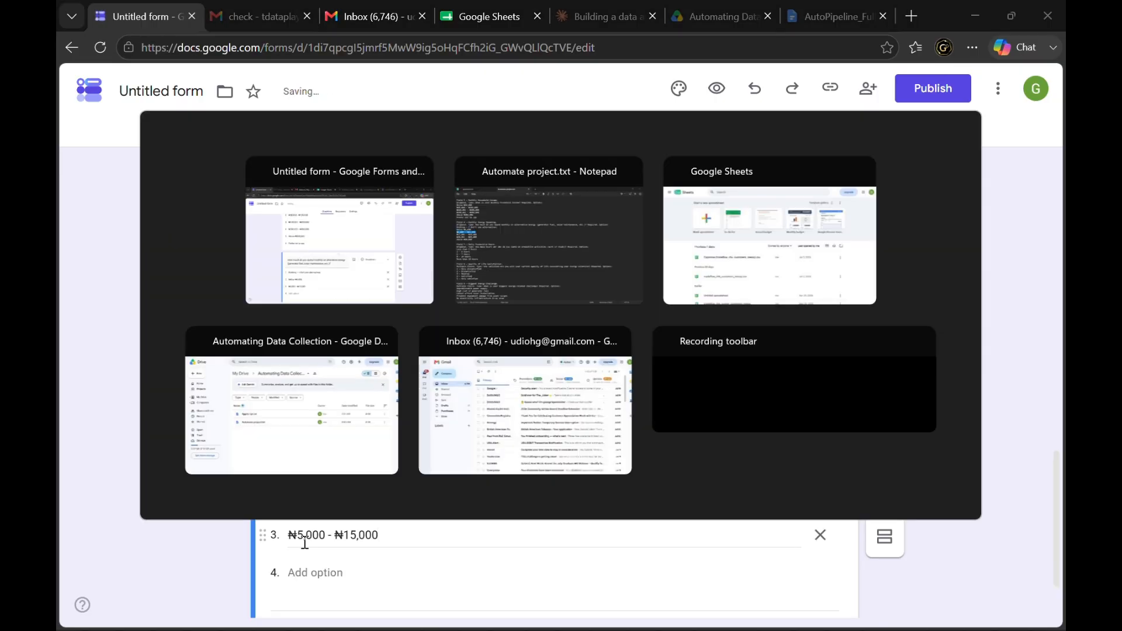
left_click_drag(181, 259, 73, 265)
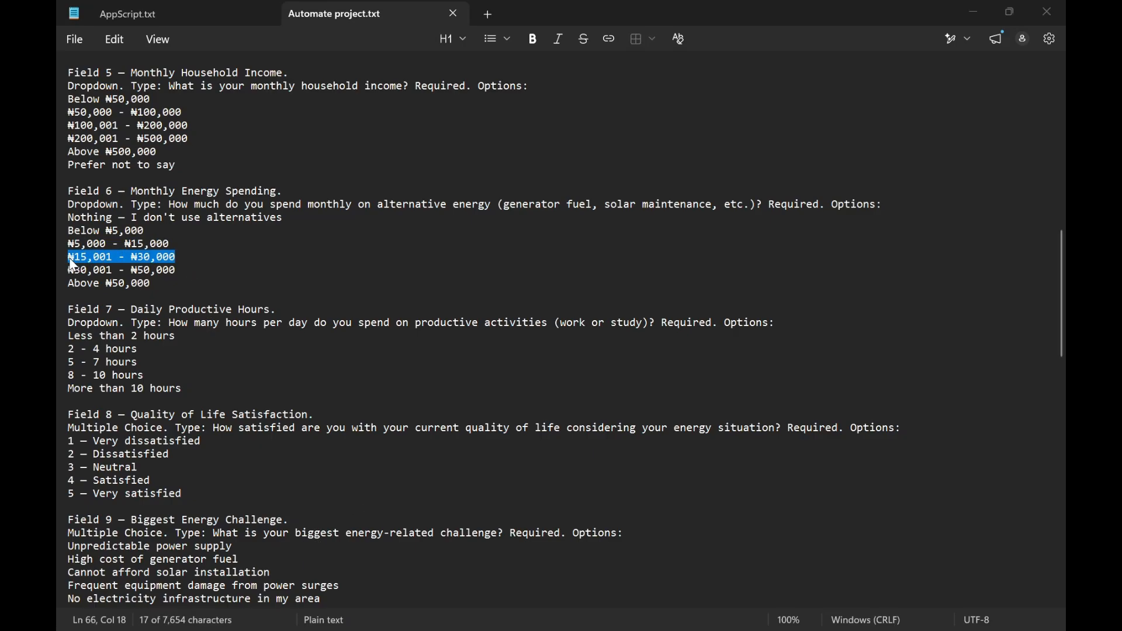
key("ctrl+c")
key("alt+Tab")
left_click(328, 571)
key("ctrl+v")
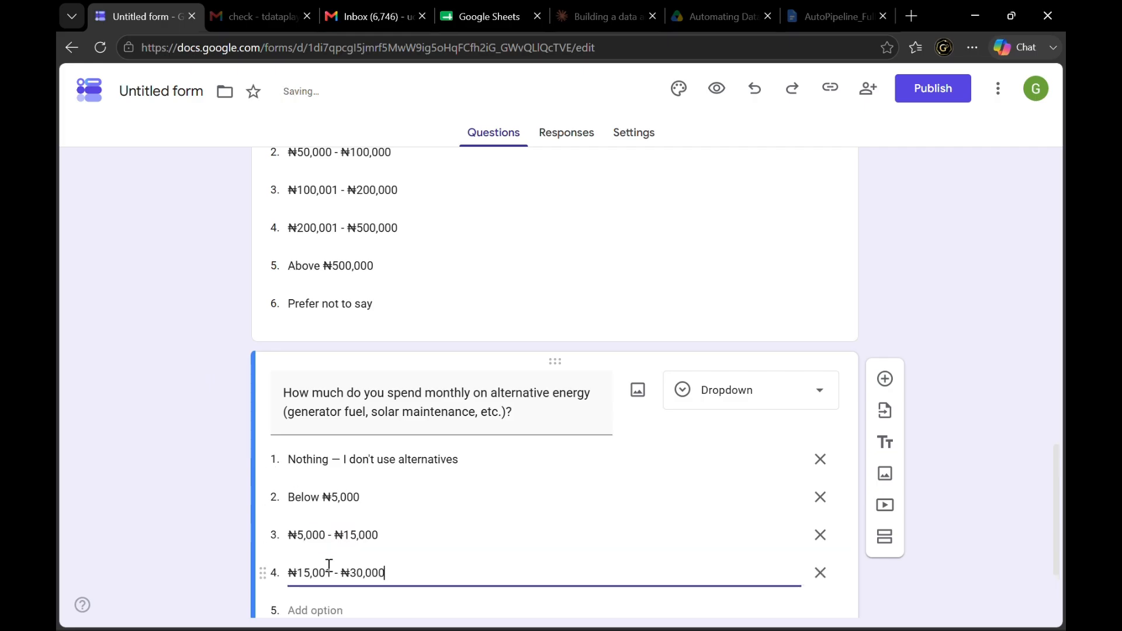
Add "₦30,001 - ₦50,000" from the Notepad notes as the fifth option of the energy spending question
scroll(516, 520, "down", 3)
key("alt+Tab")
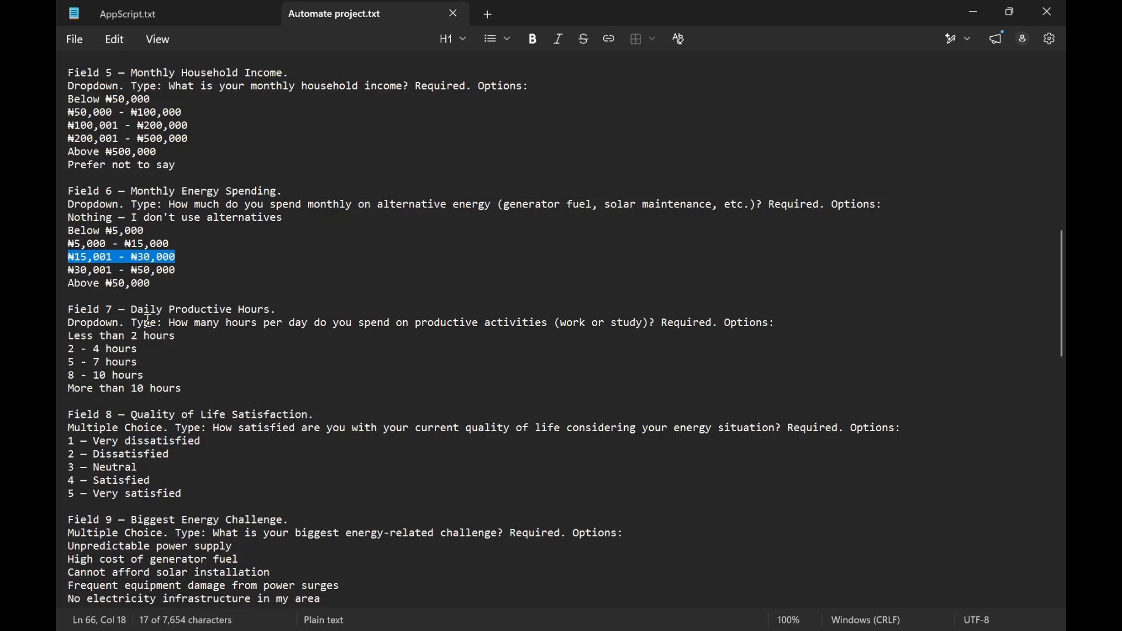
left_click(181, 270)
left_click_drag(181, 270, 70, 272)
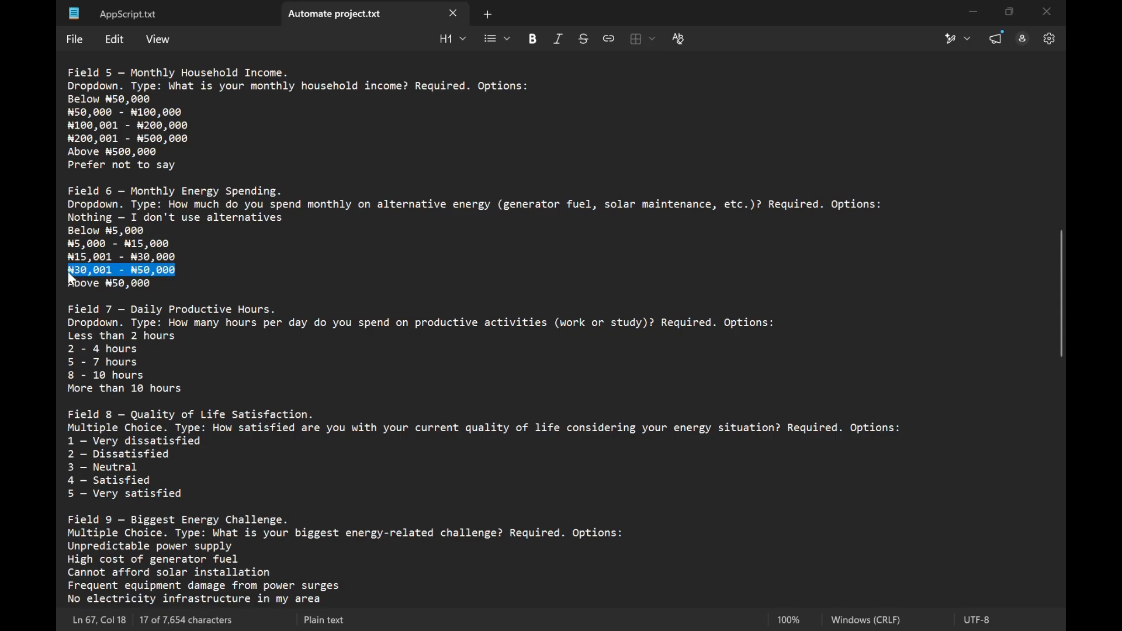
key("alt+Tab")
left_click(306, 486)
key("ctrl+v")
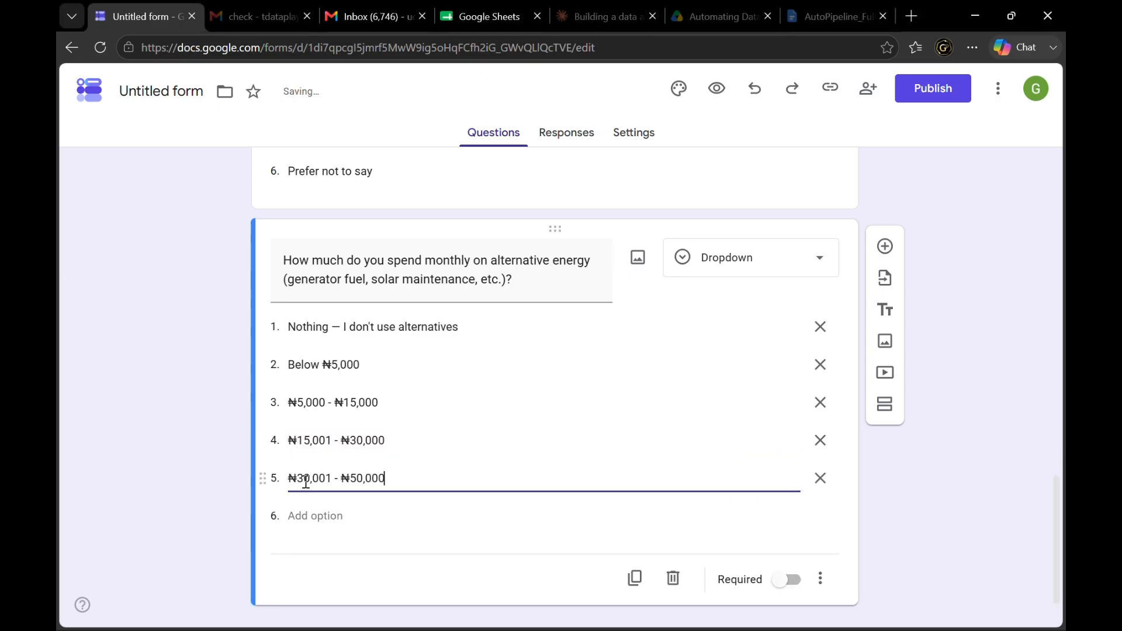
Add "Above ₦50,000" from the Notepad notes as the sixth option of the energy spending question
key("alt+Tab")
left_click_drag(162, 284, 71, 285)
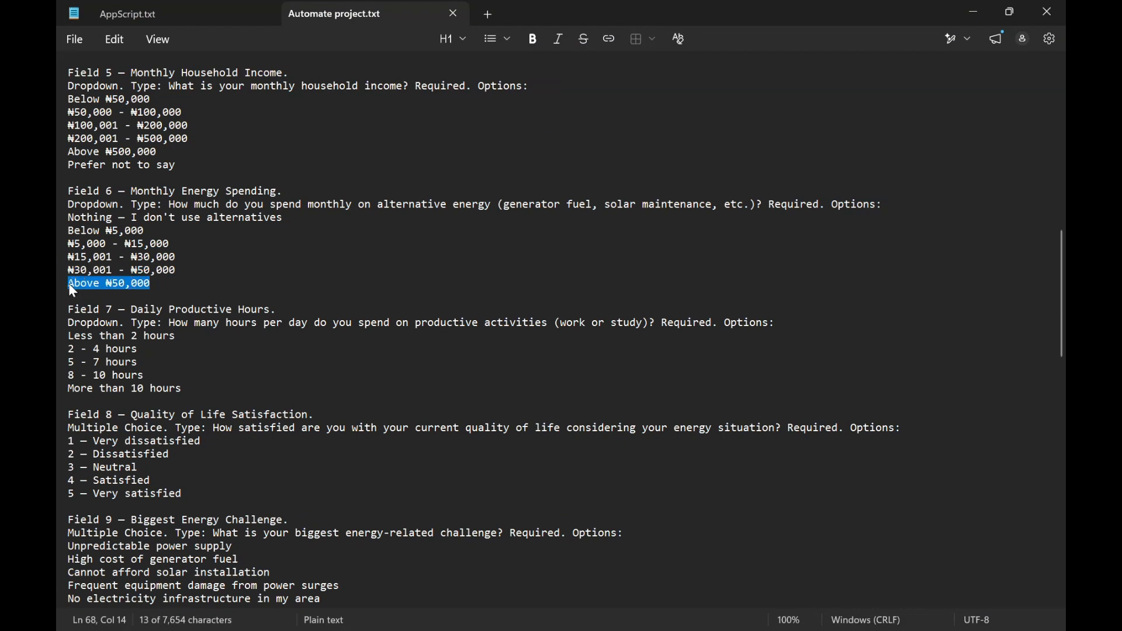
key("alt+Tab")
left_click(321, 516)
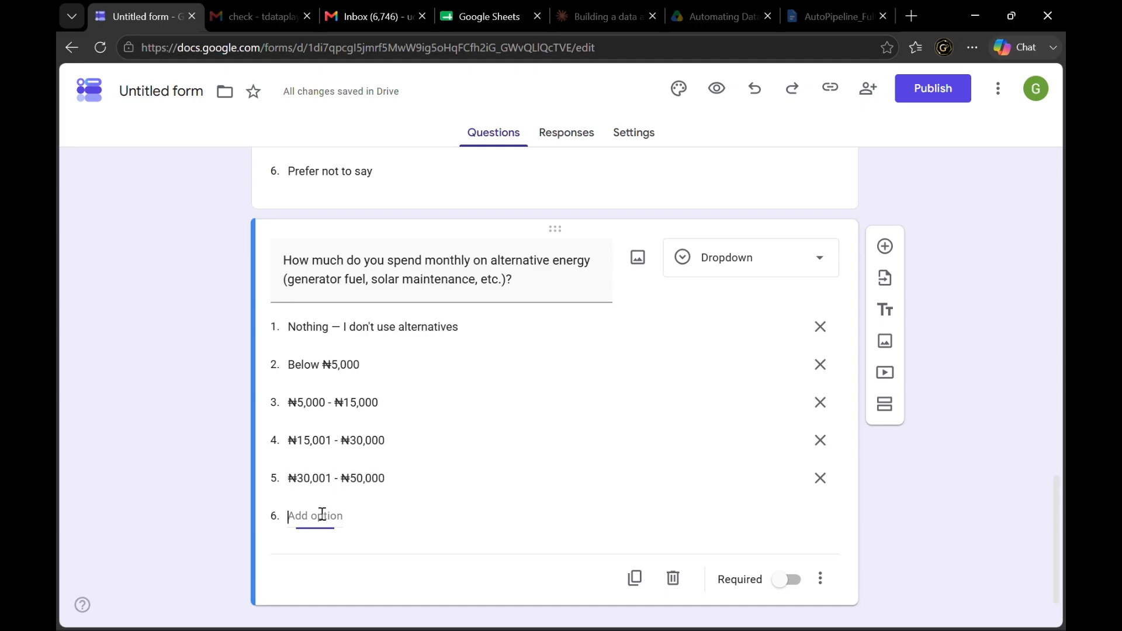
key("ctrl+v")
Make the monthly alternative energy spending question required
scroll(974, 504, "down", 2)
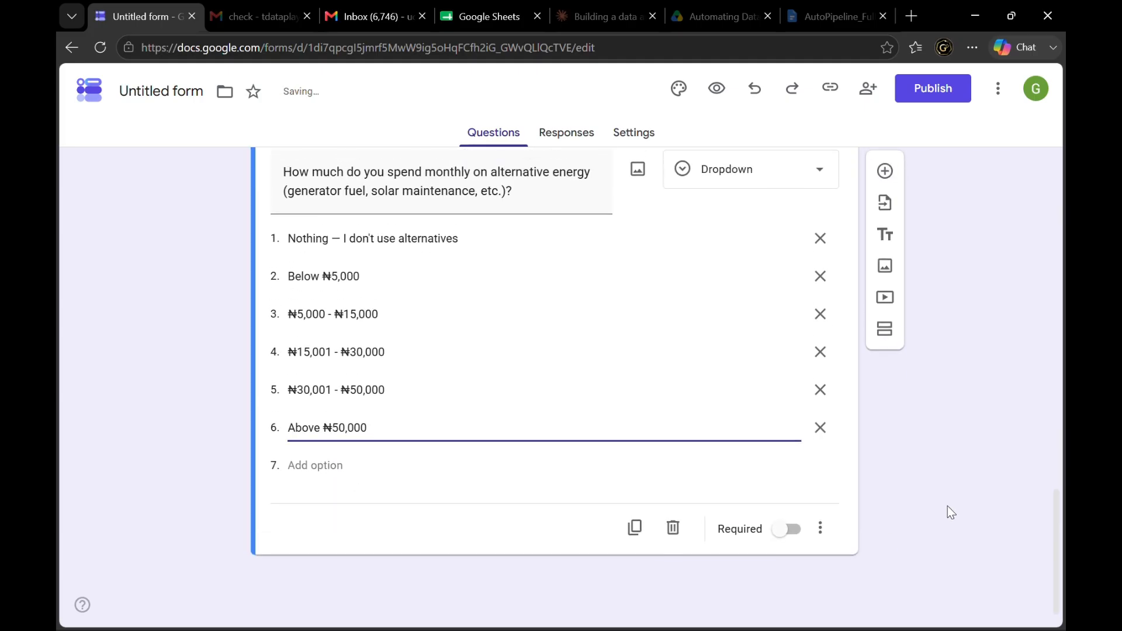
left_click(790, 544)
scroll(967, 400, "up", 20)
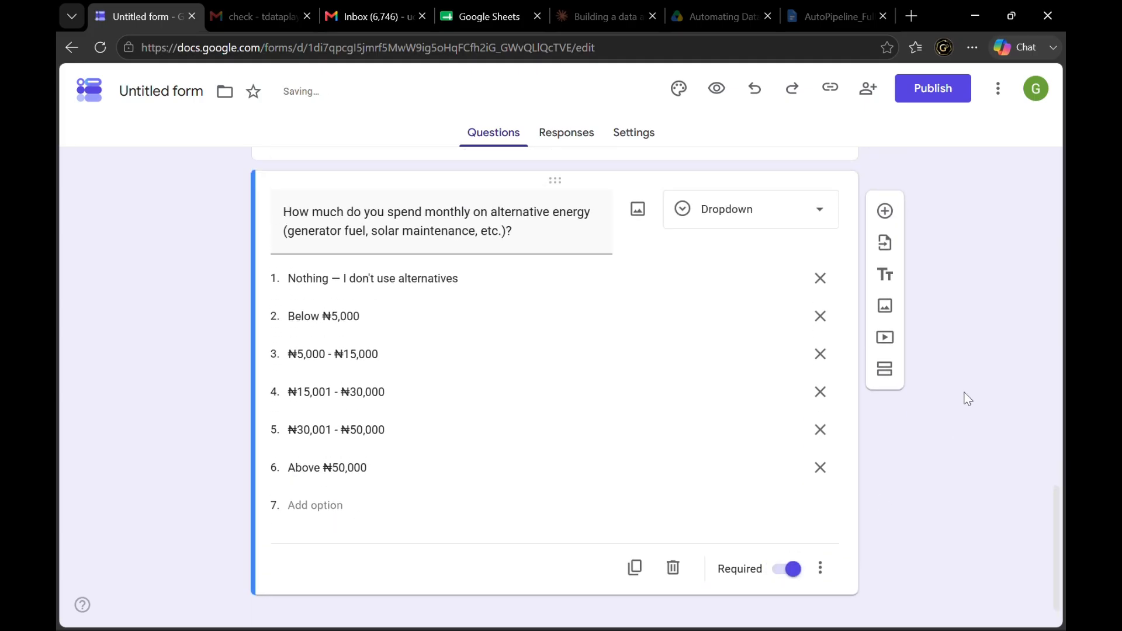
scroll(964, 397, "down", 20)
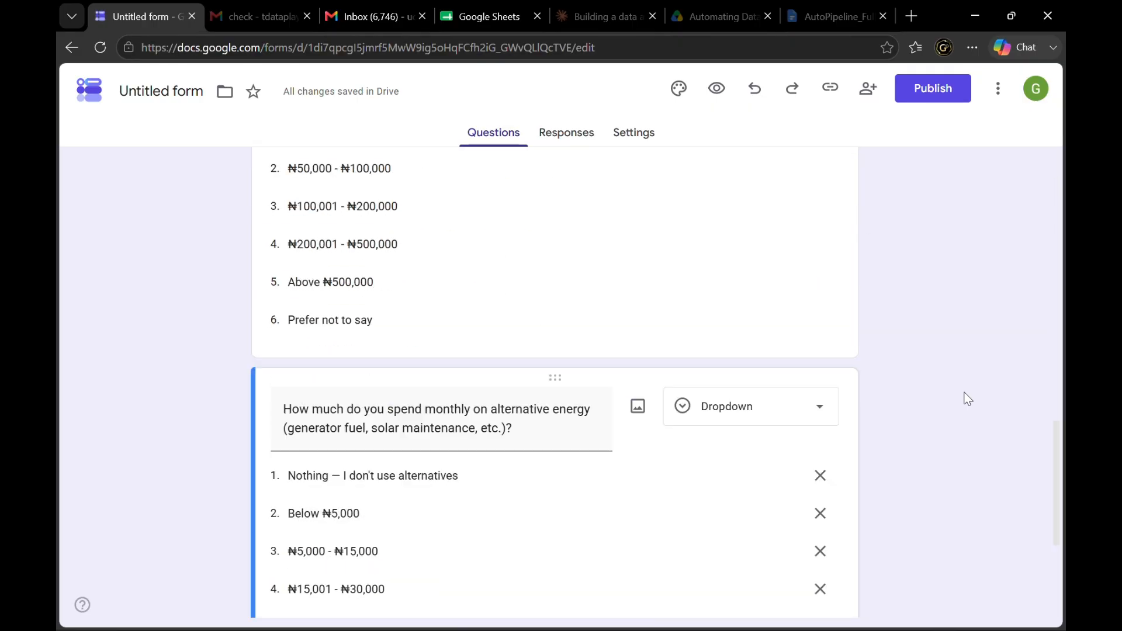
Add a new question, "How many hours per day do you spend on productive activities (work or study)?", copied from the Notepad notes
key("alt+Tab")
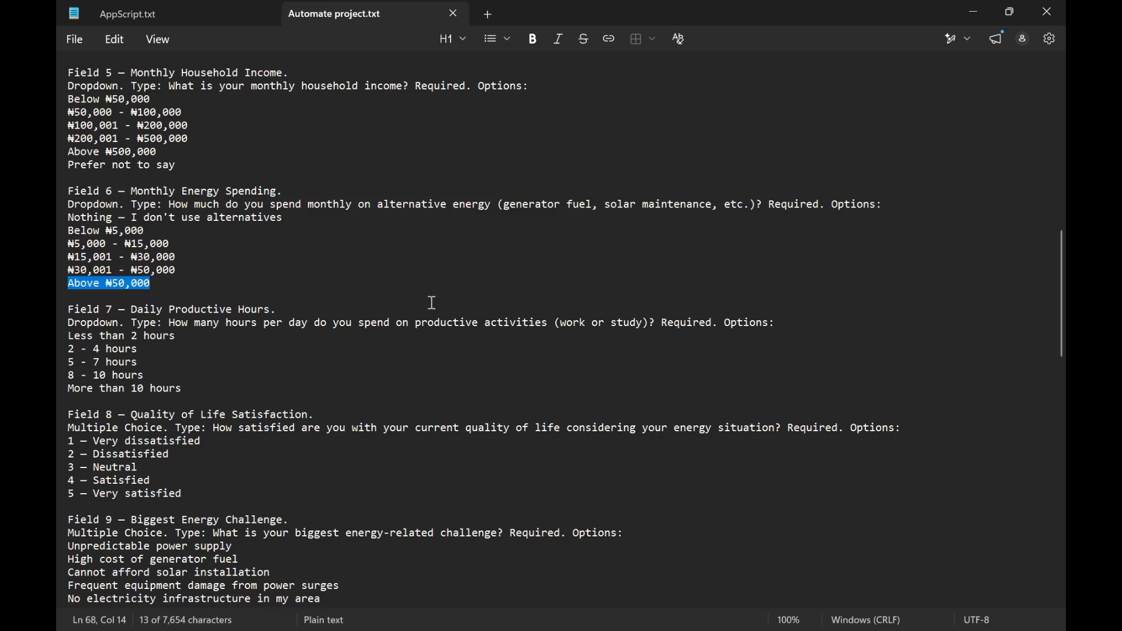
scroll(433, 303, "down", 4)
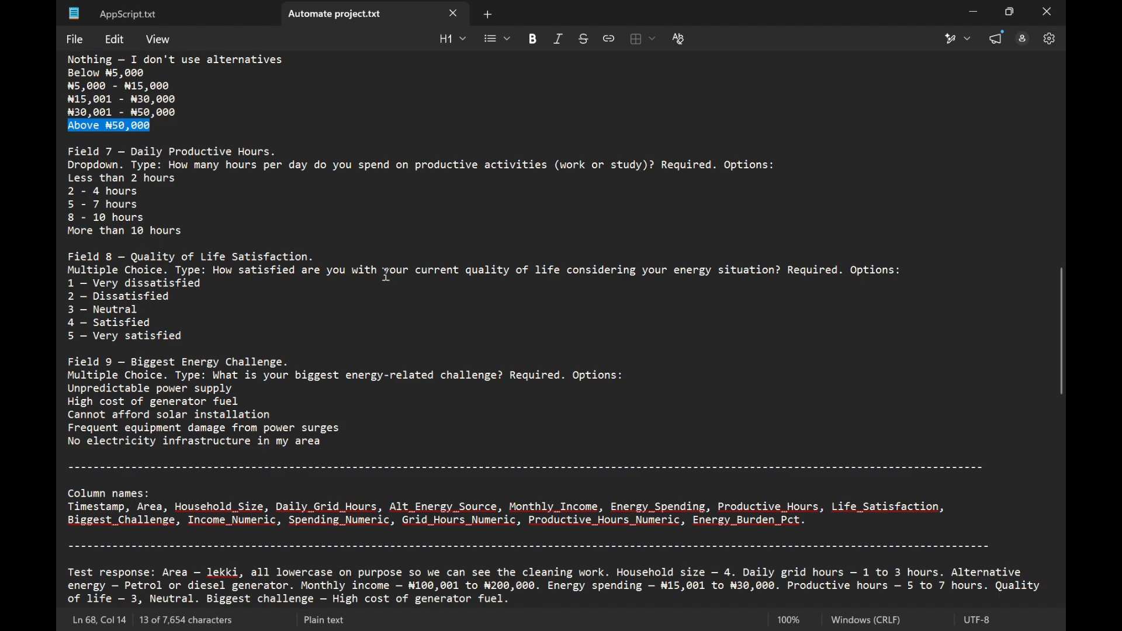
left_click_drag(170, 166, 658, 165)
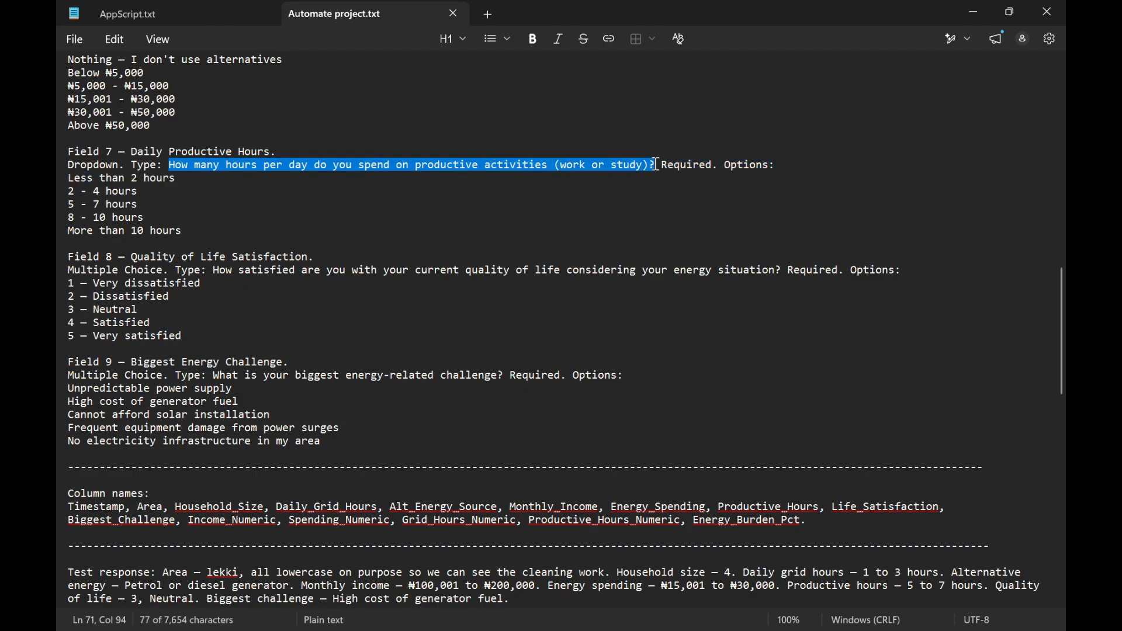
key("alt+Tab")
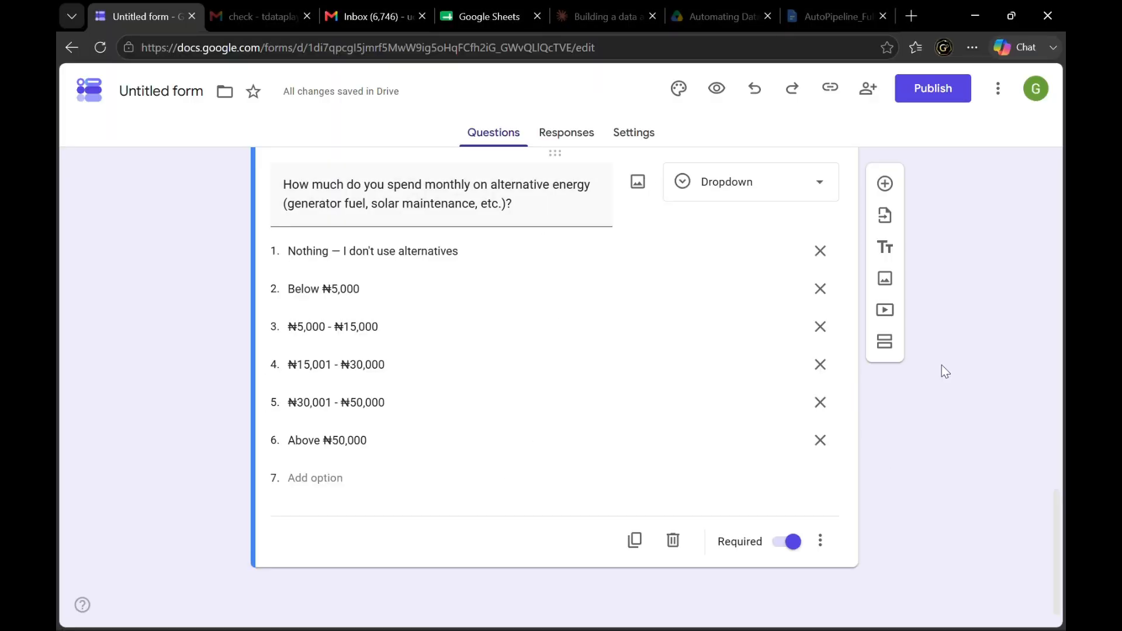
left_click(884, 184)
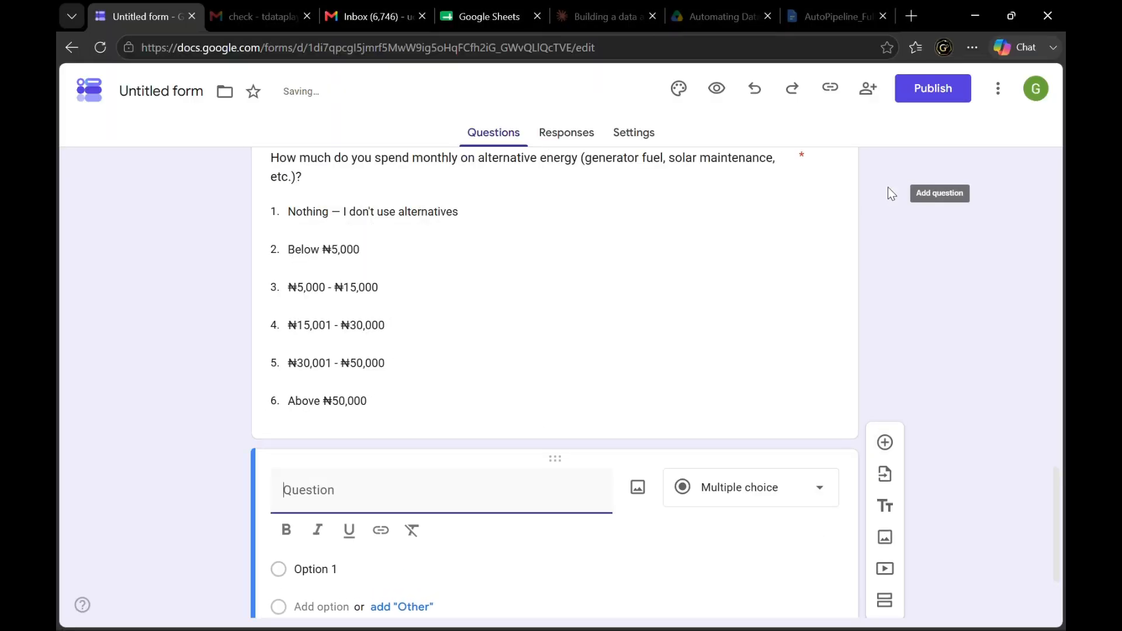
key("ctrl+v")
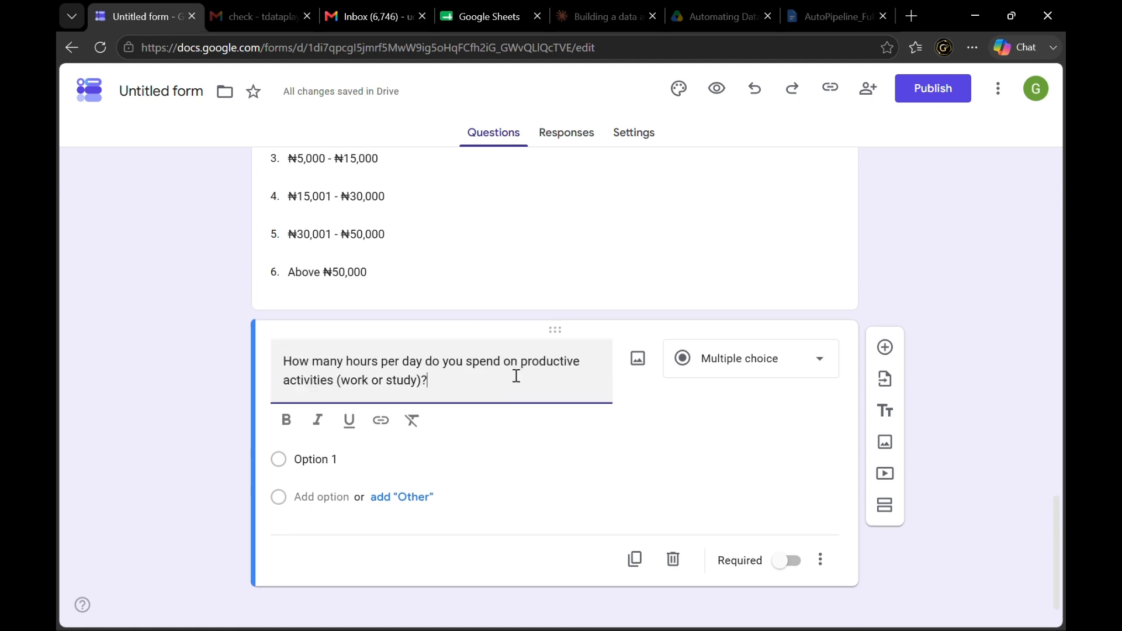
Check the question type in the Notepad notes and change the productive hours question to Dropdown
key("alt+Tab")
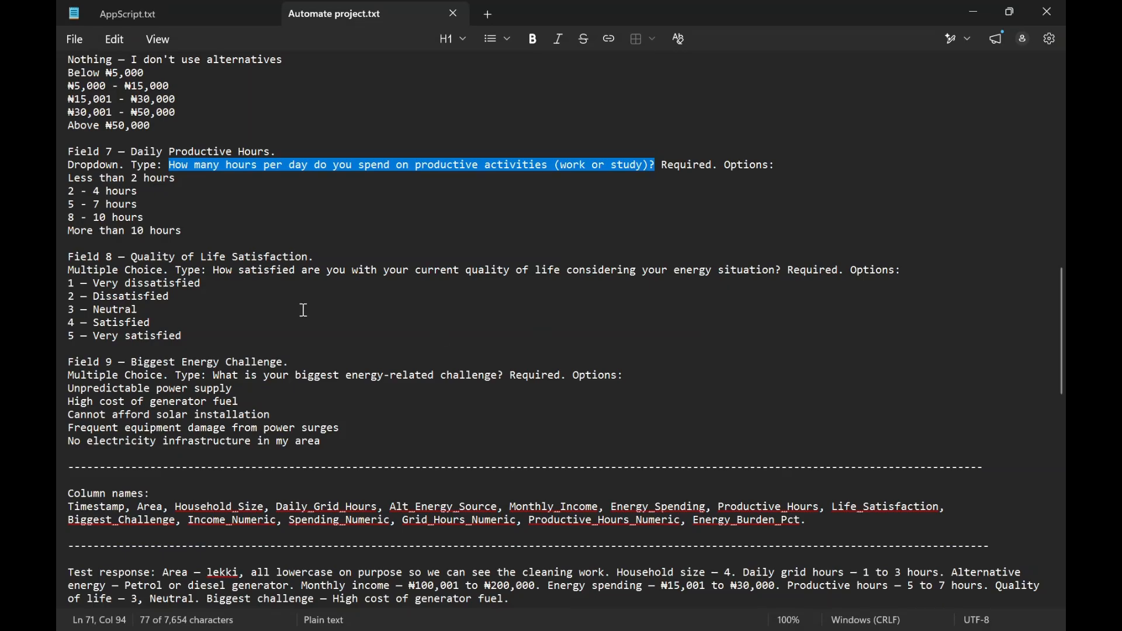
key("alt+Tab")
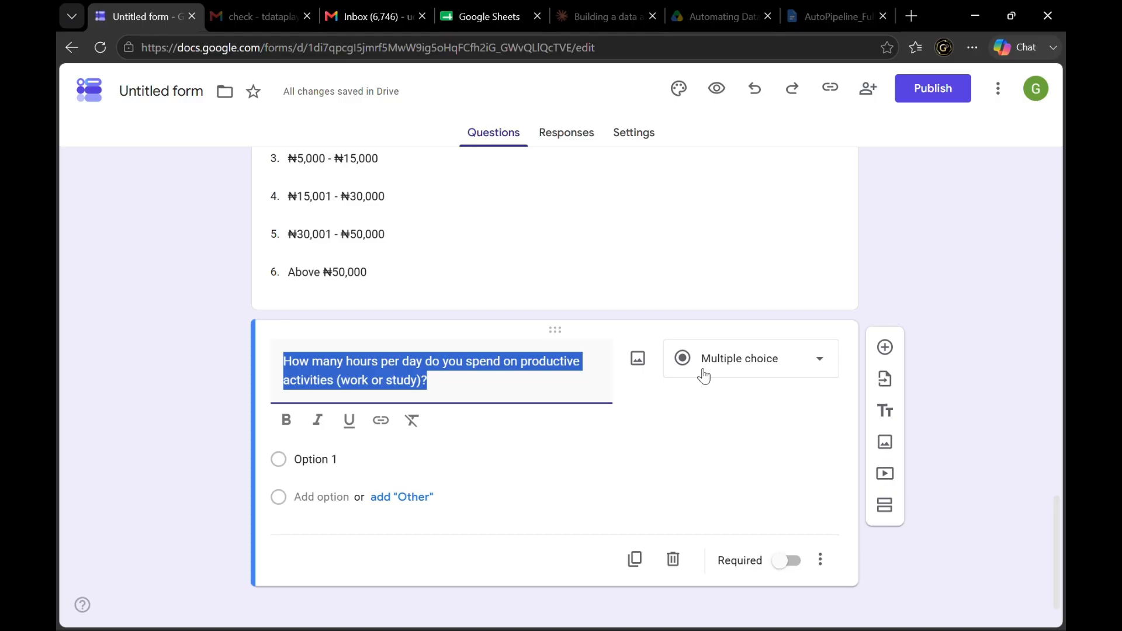
left_click(703, 373)
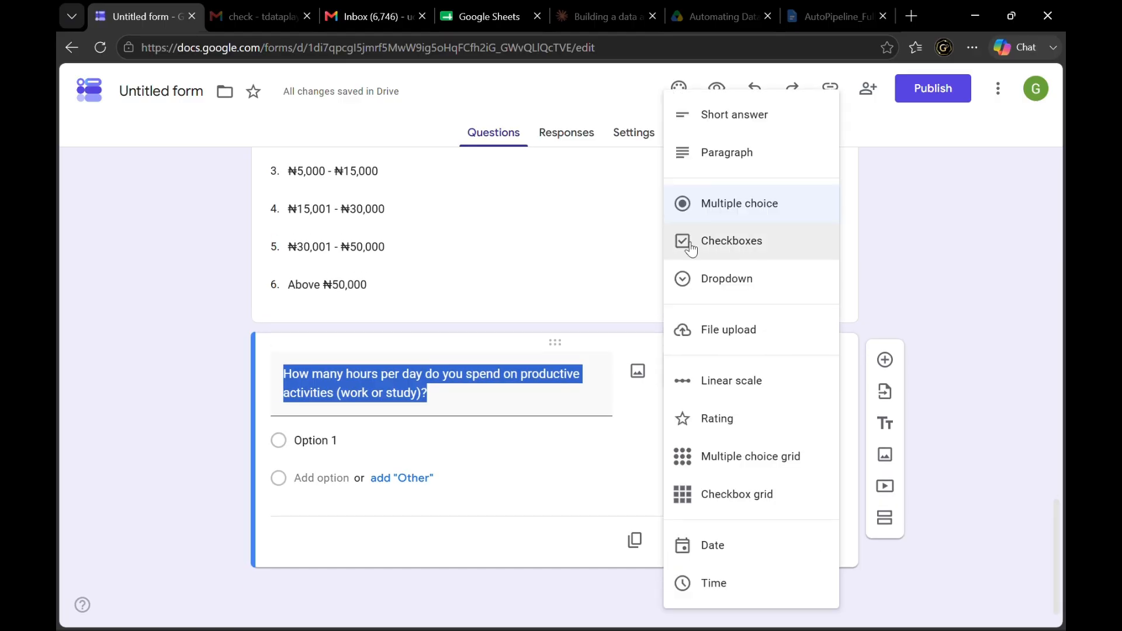
left_click(729, 281)
Enter "Less than 2 hours" from the Notepad notes as the first option of the productive hours question
key("alt+Tab")
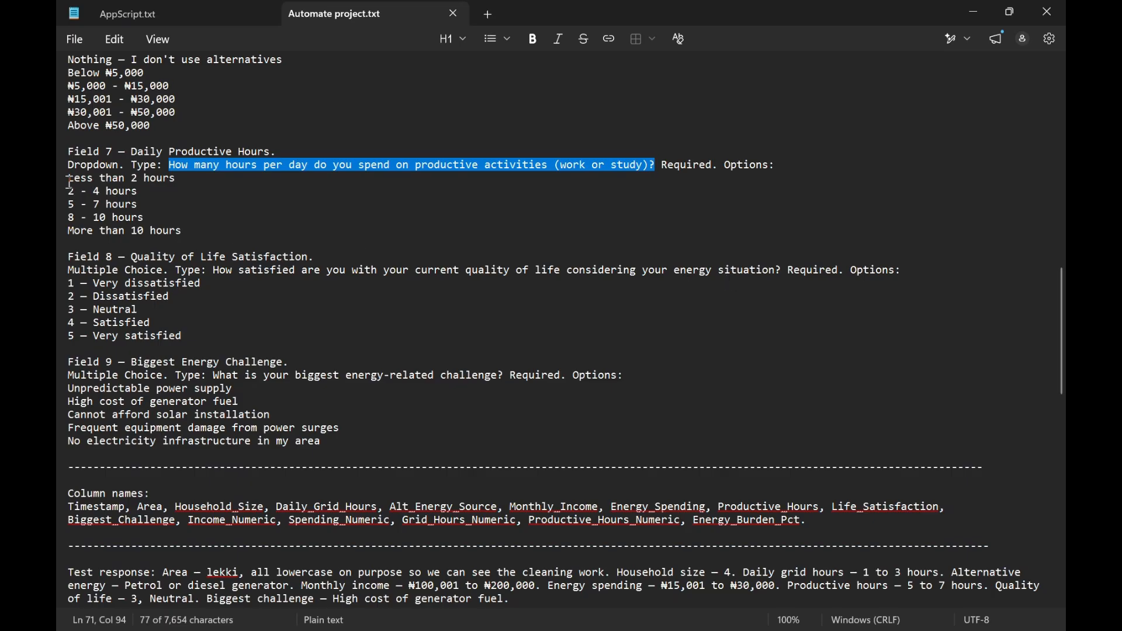
left_click_drag(69, 182, 180, 174)
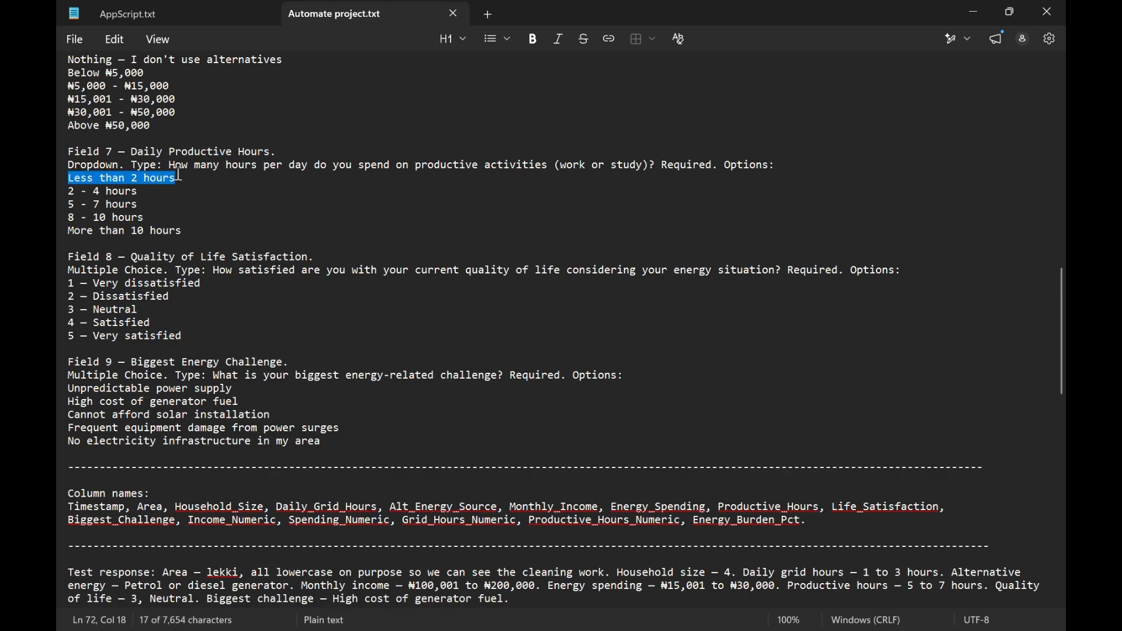
key("alt+Tab")
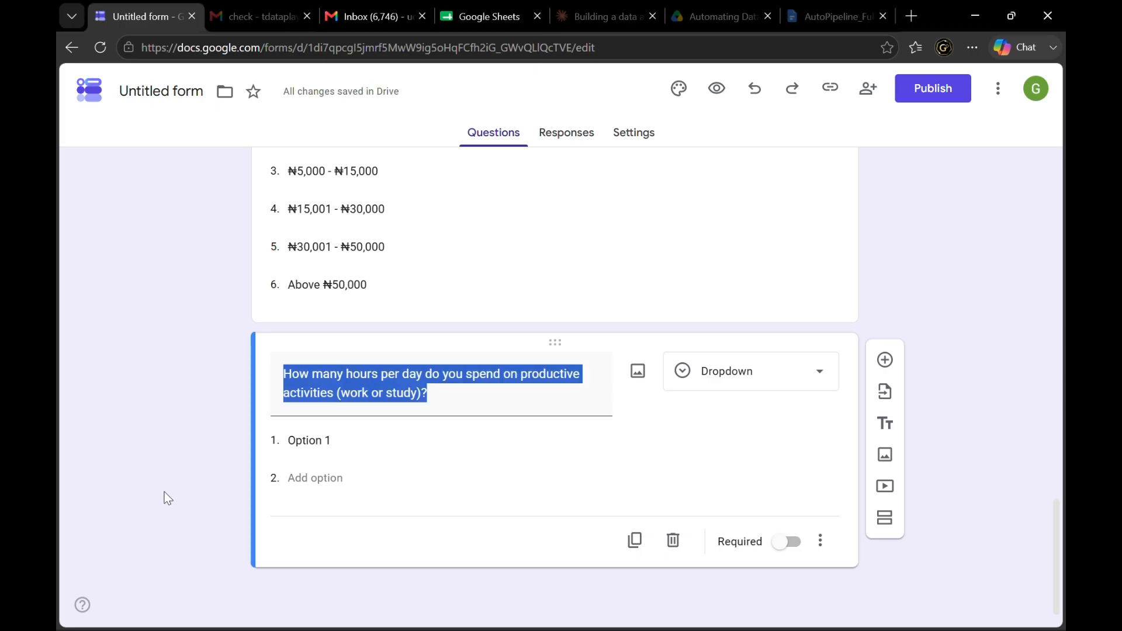
left_click(315, 438)
key("ctrl+v")
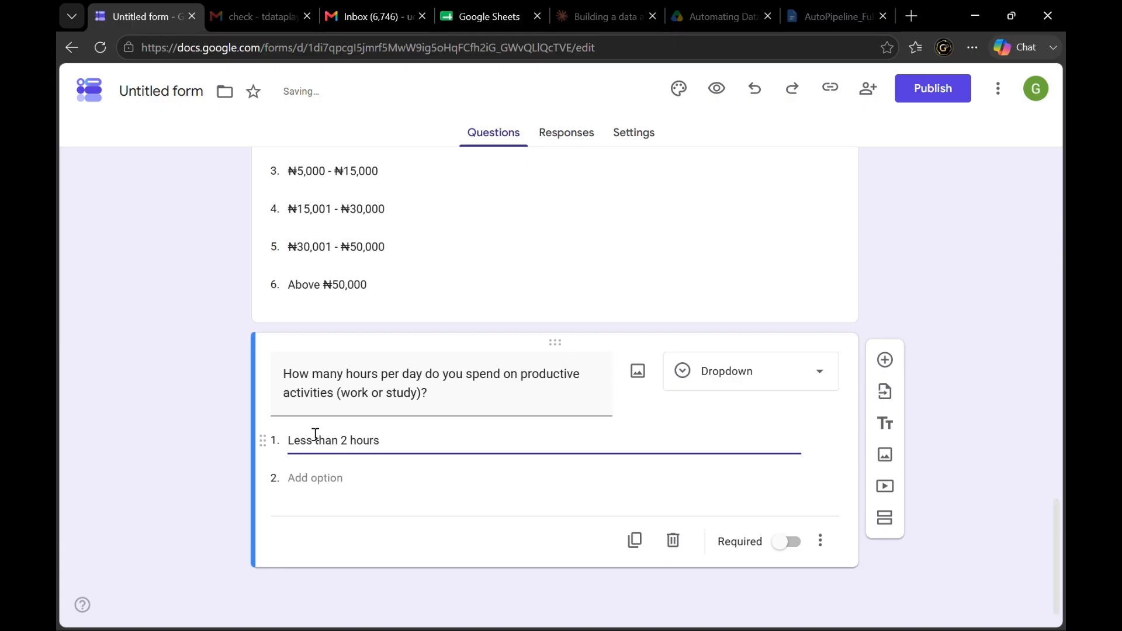
Add "2 - 4 hours" from the Notepad notes as the second option of the productive hours question
key("alt+Tab")
left_click_drag(139, 192, 59, 199)
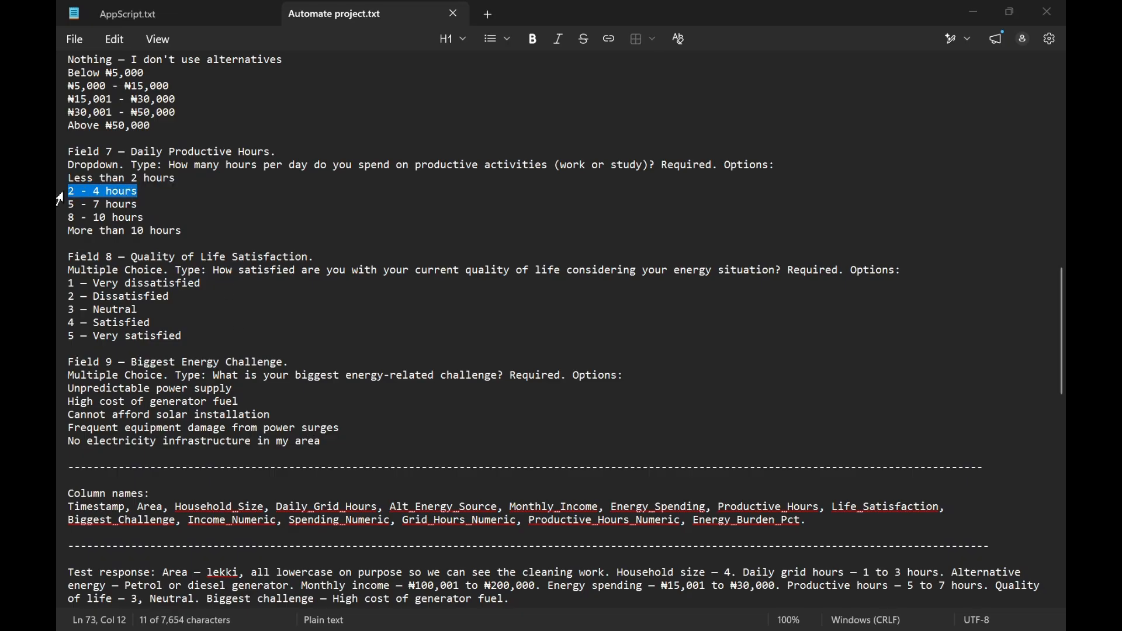
key("alt+Tab")
left_click(316, 477)
key("ctrl+v")
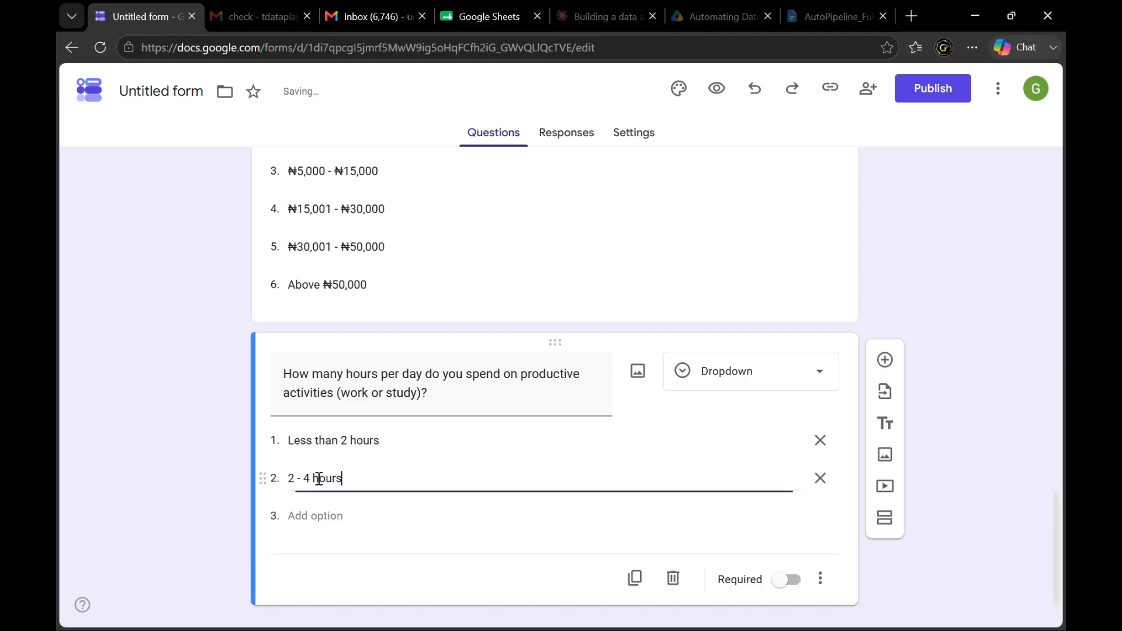
Add "5 - 7 hours" from the Notepad notes as the third option of the productive hours question
key("alt+Tab")
left_click_drag(141, 207, 63, 211)
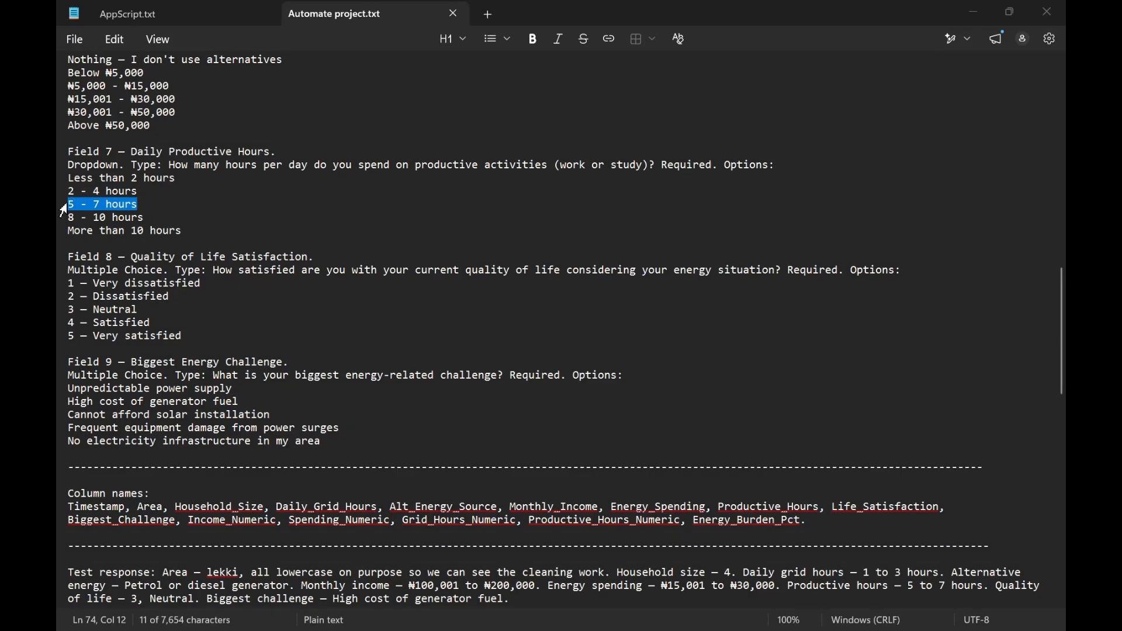
key("ctrl+c")
key("alt+Tab")
left_click(321, 519)
key("ctrl+v")
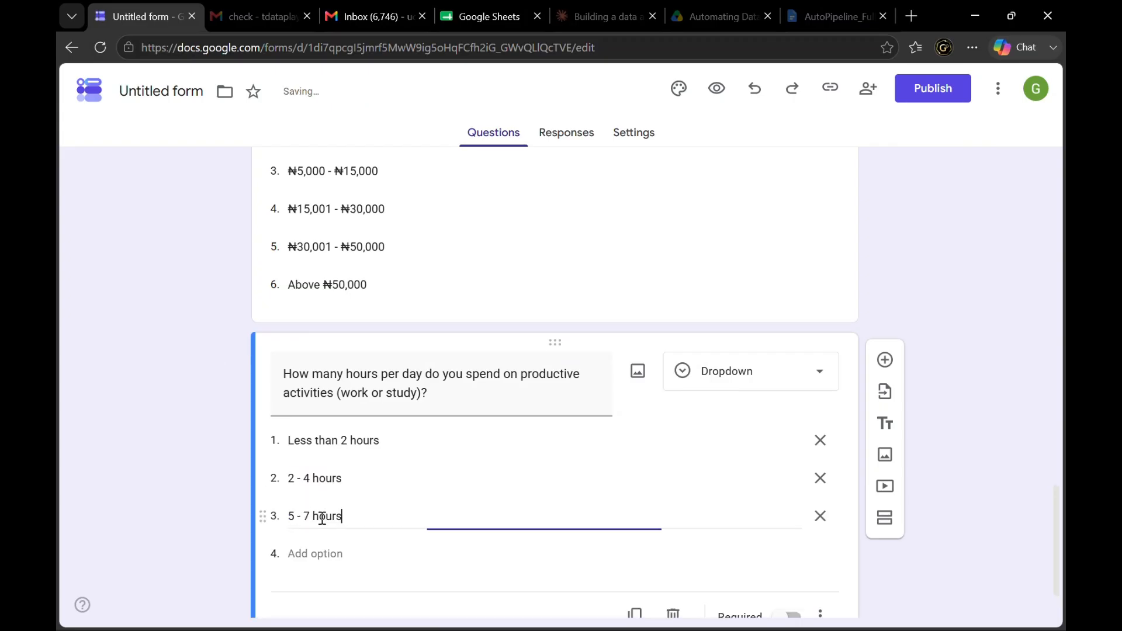
Add "8 - 10 hours" from the Notepad notes as the fourth option of the productive hours question
scroll(753, 456, "down", 2)
key("alt+Tab")
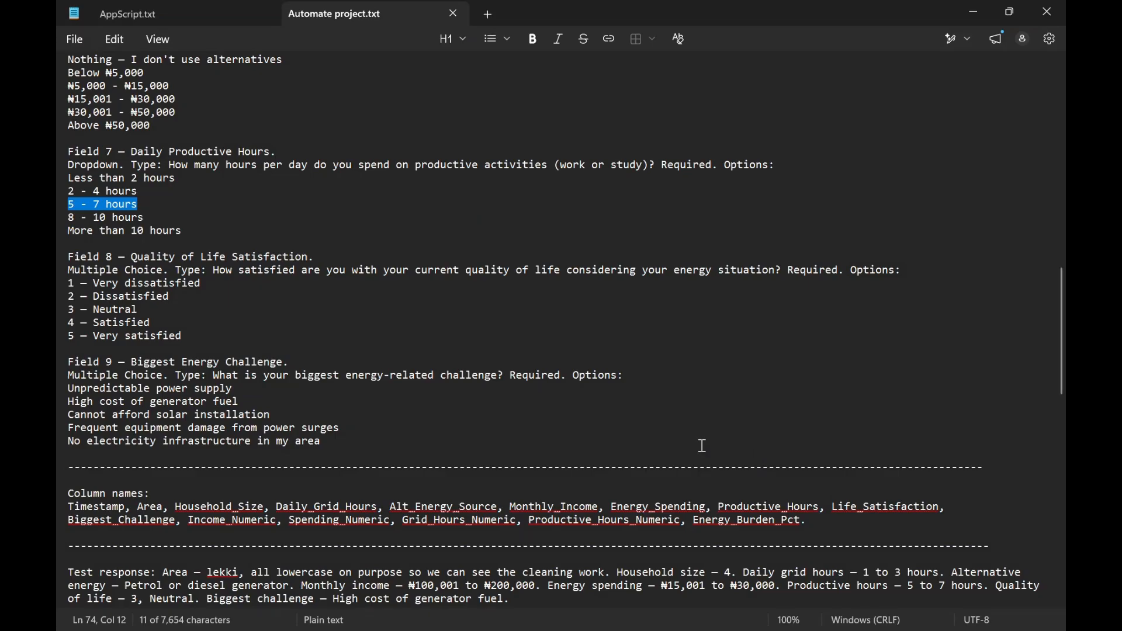
left_click_drag(145, 218, 69, 225)
key("alt+Tab")
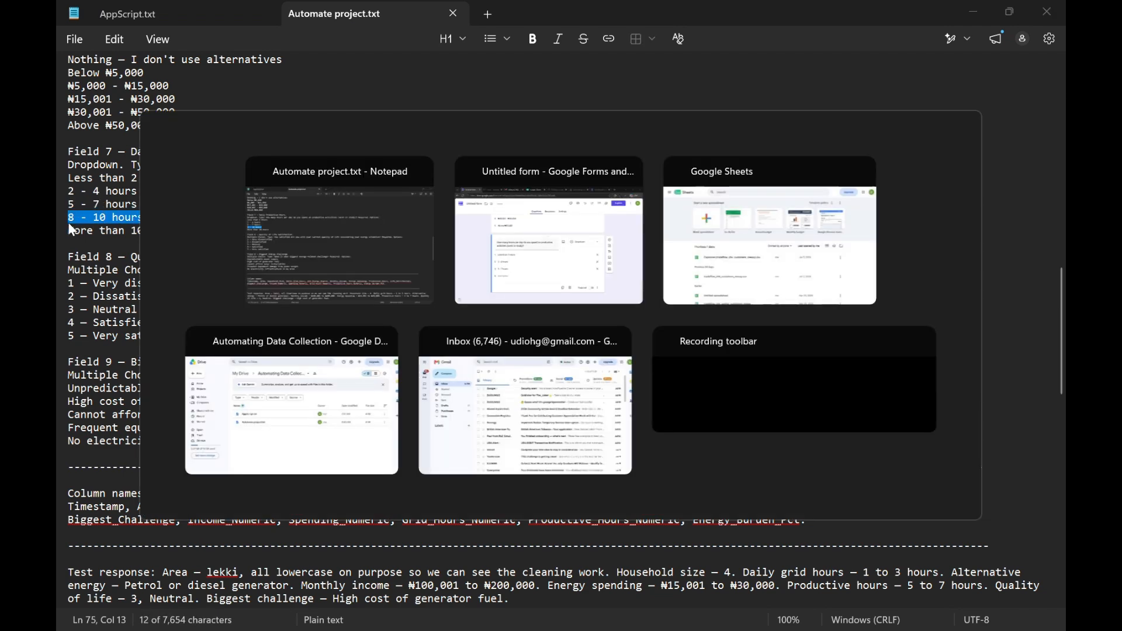
left_click(316, 481)
key("ctrl+v")
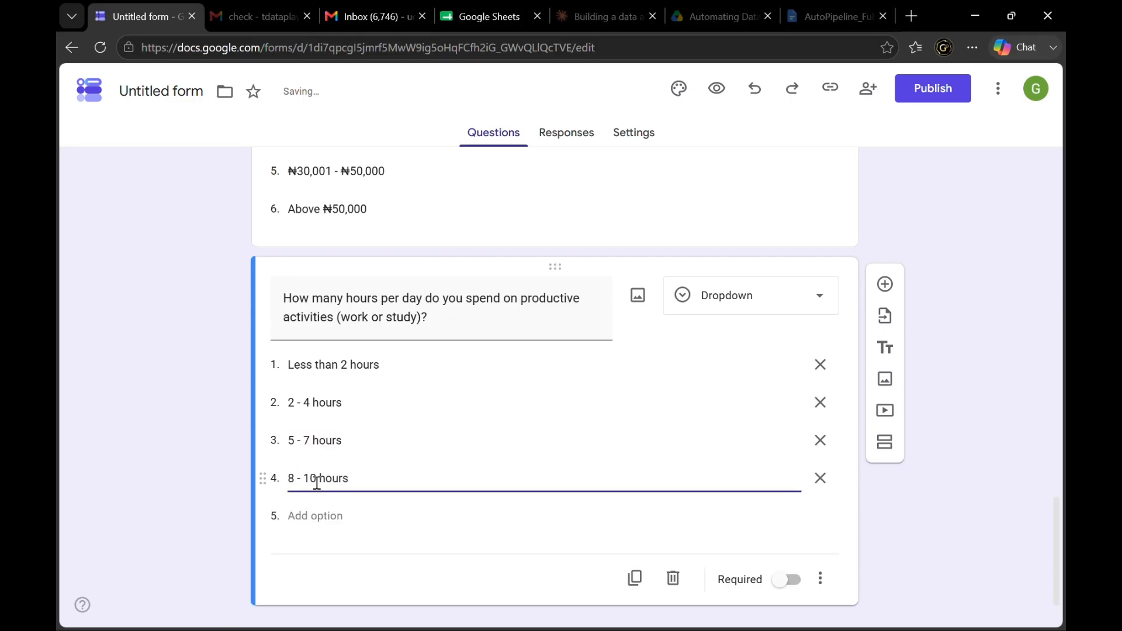
Add "More than 10 hours" from the Notepad notes as the fifth option of the productive hours question
key("alt+Tab")
left_click_drag(190, 234, 72, 234)
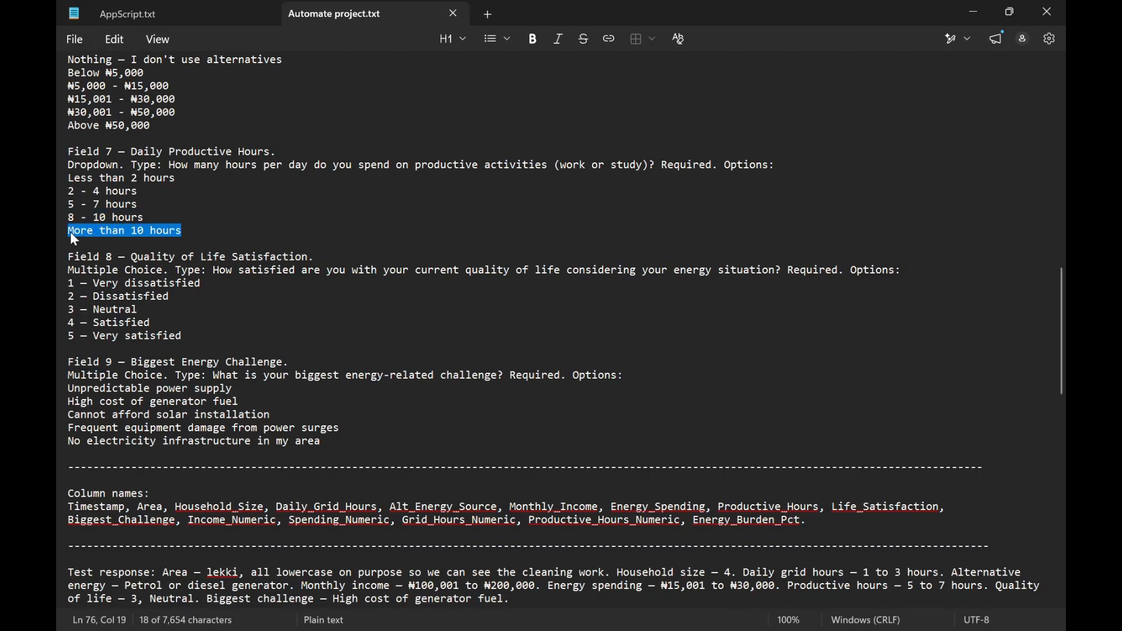
key("alt+Tab")
left_click(301, 515)
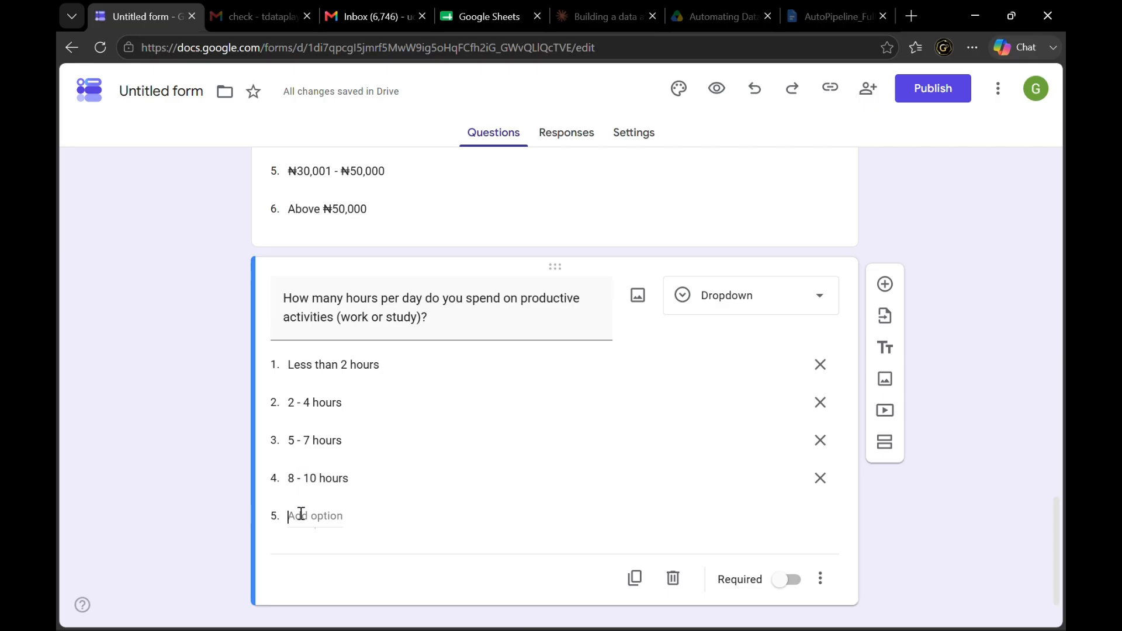
key("ctrl+v")
Make the daily productive hours question required
left_click(1011, 389)
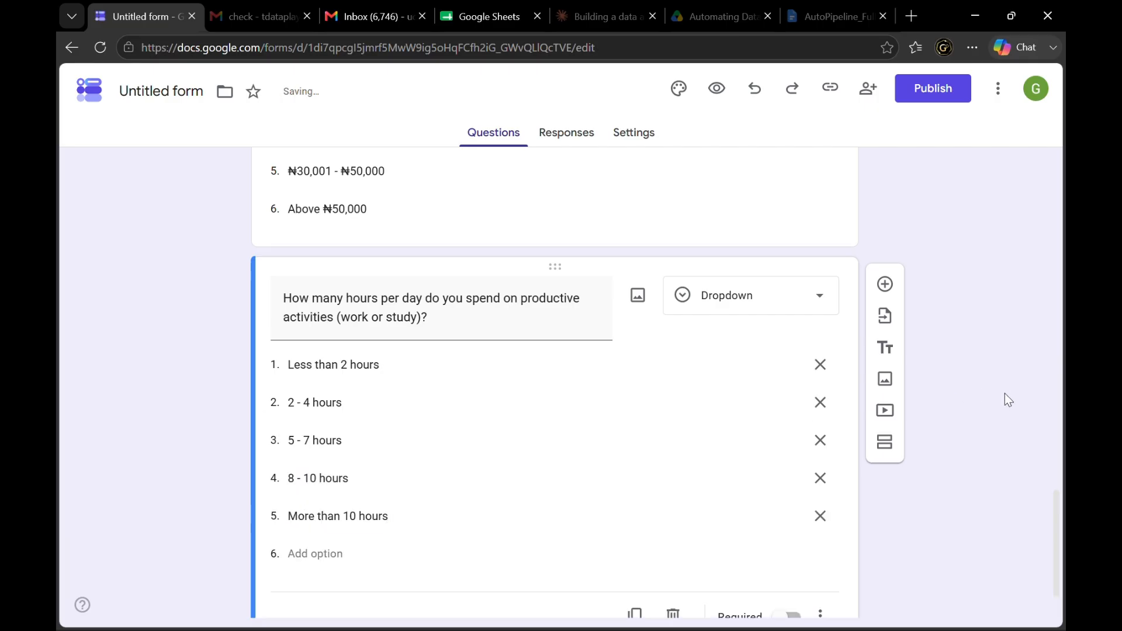
scroll(1001, 429, "down", 2)
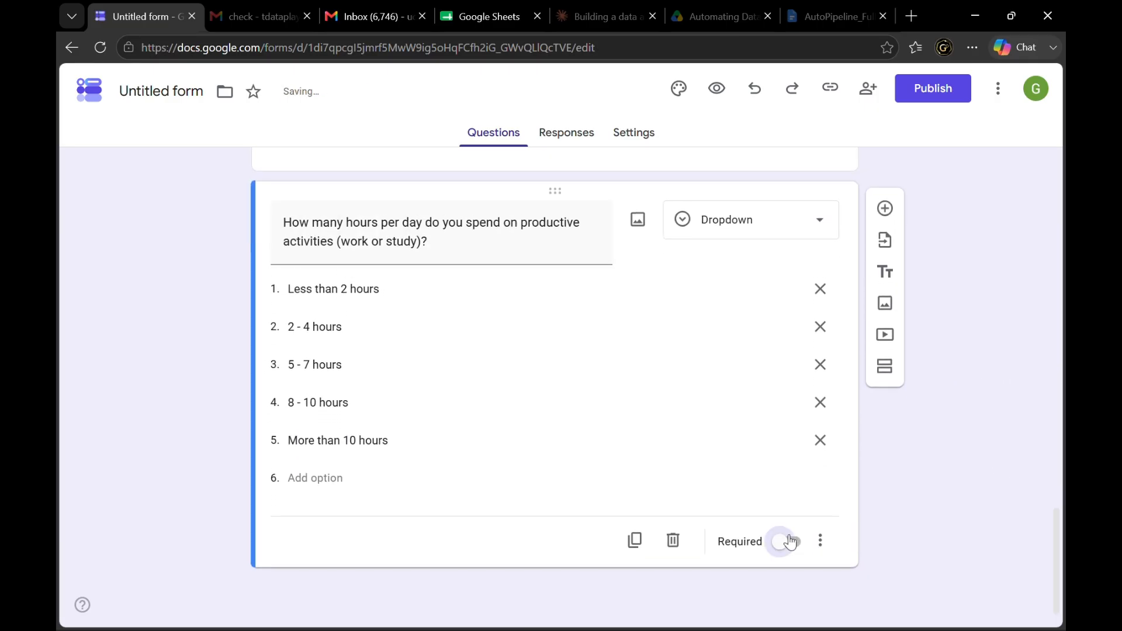
left_click(789, 541)
scroll(972, 338, "up", 3)
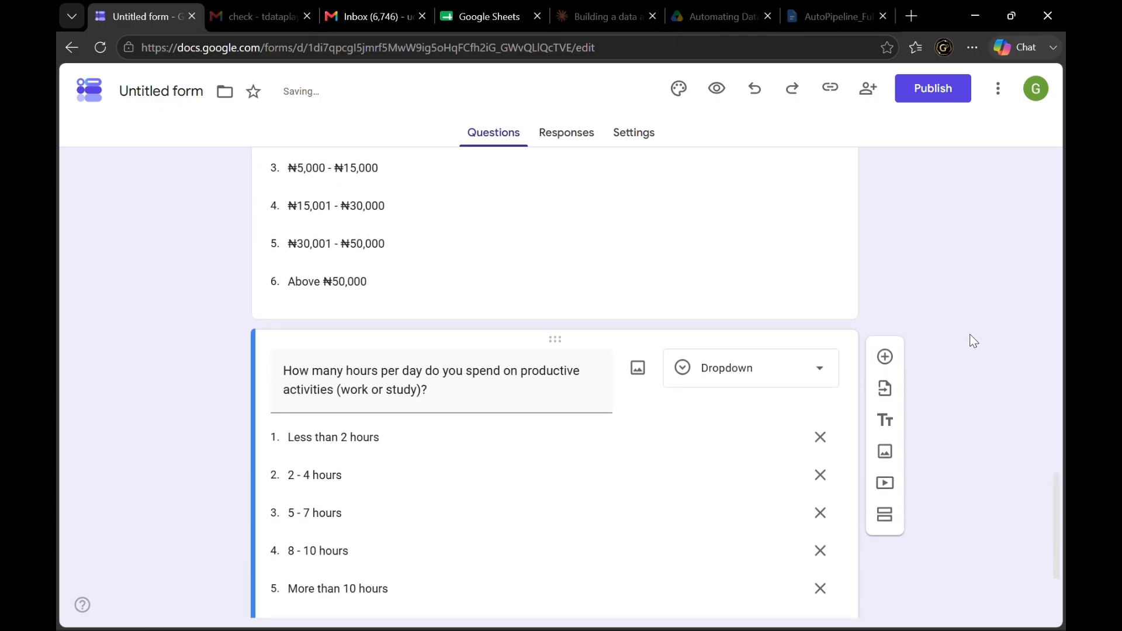
scroll(974, 340, "up", 4)
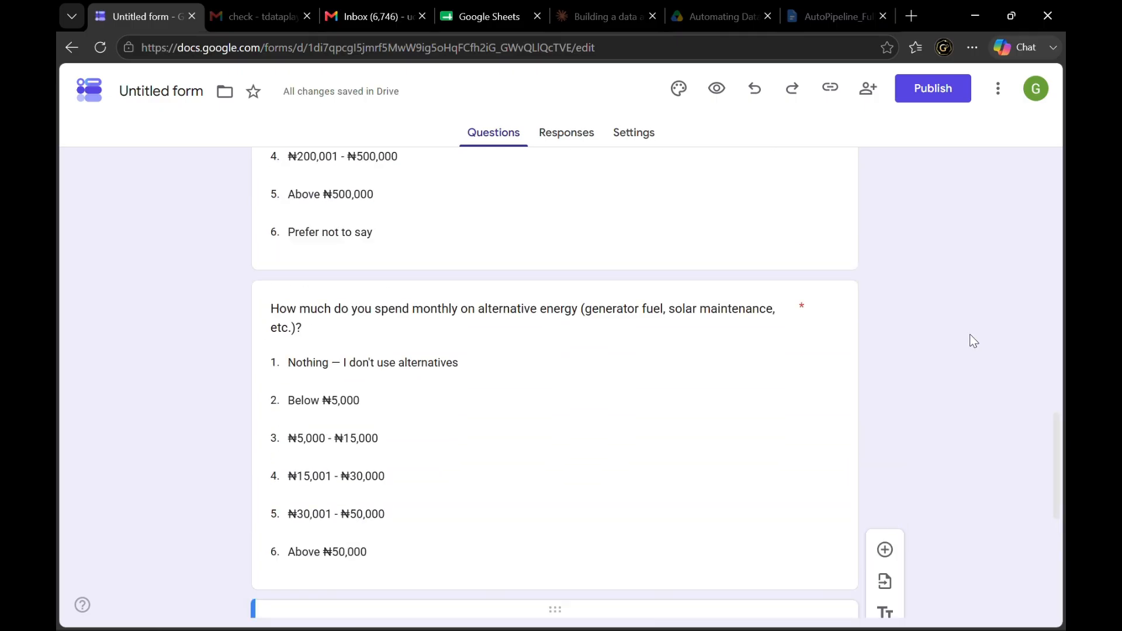
scroll(973, 341, "up", 10)
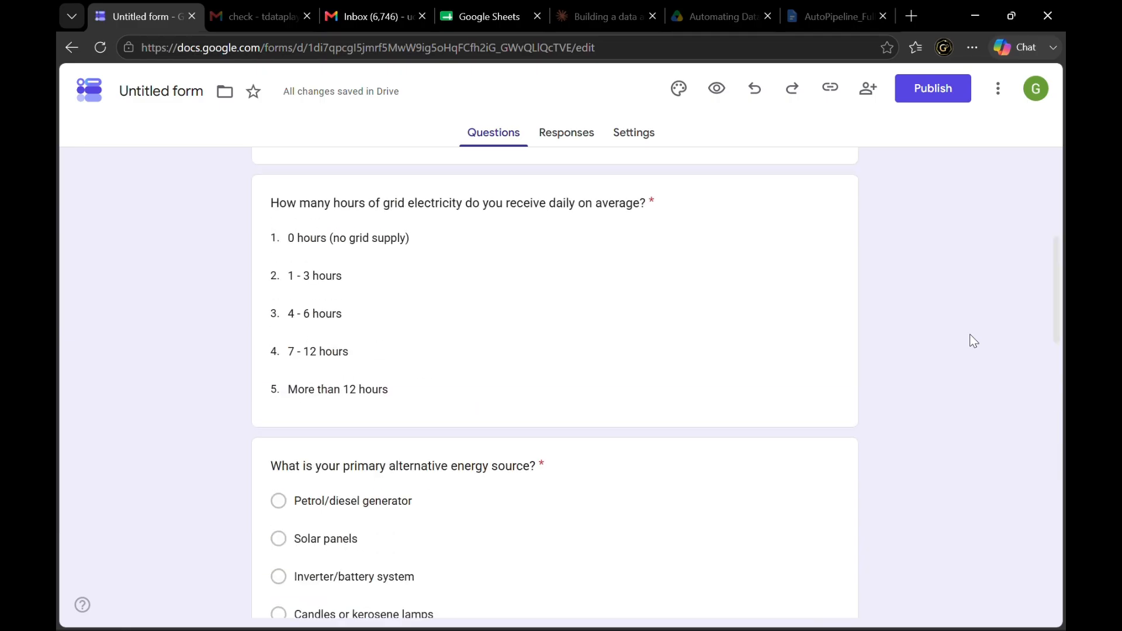
scroll(973, 341, "up", 7)
scroll(973, 341, "down", 11)
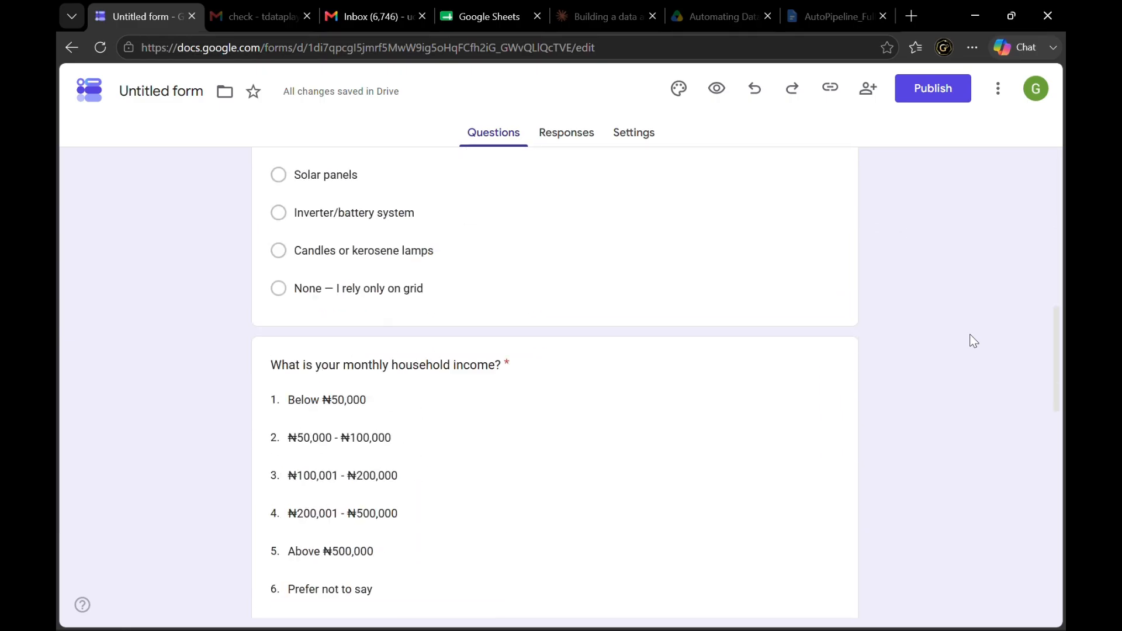
scroll(974, 341, "down", 15)
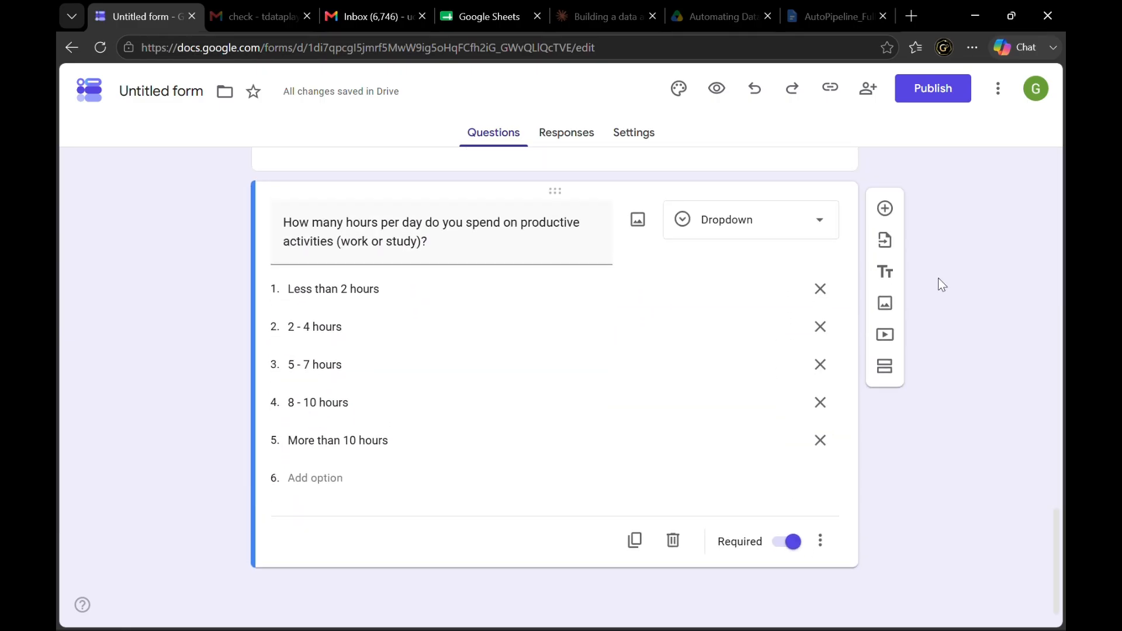
Add a Multiple choice question, "How satisfied are you with your current quality of life considering your energy situation?", copied from the Notepad notes
left_click(884, 209)
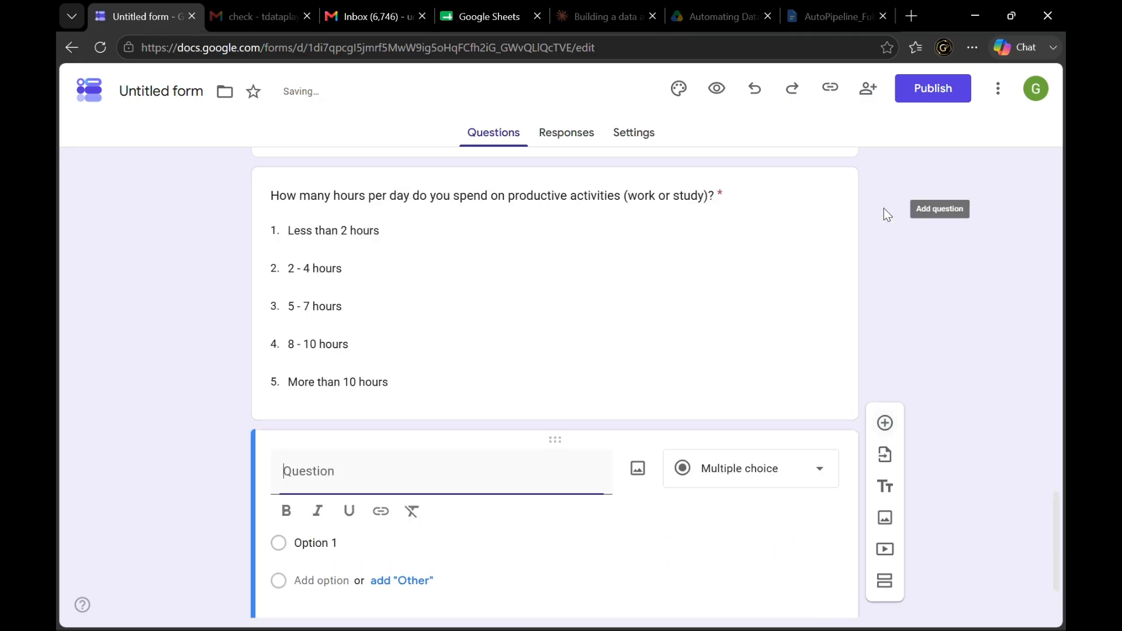
key("alt+Tab")
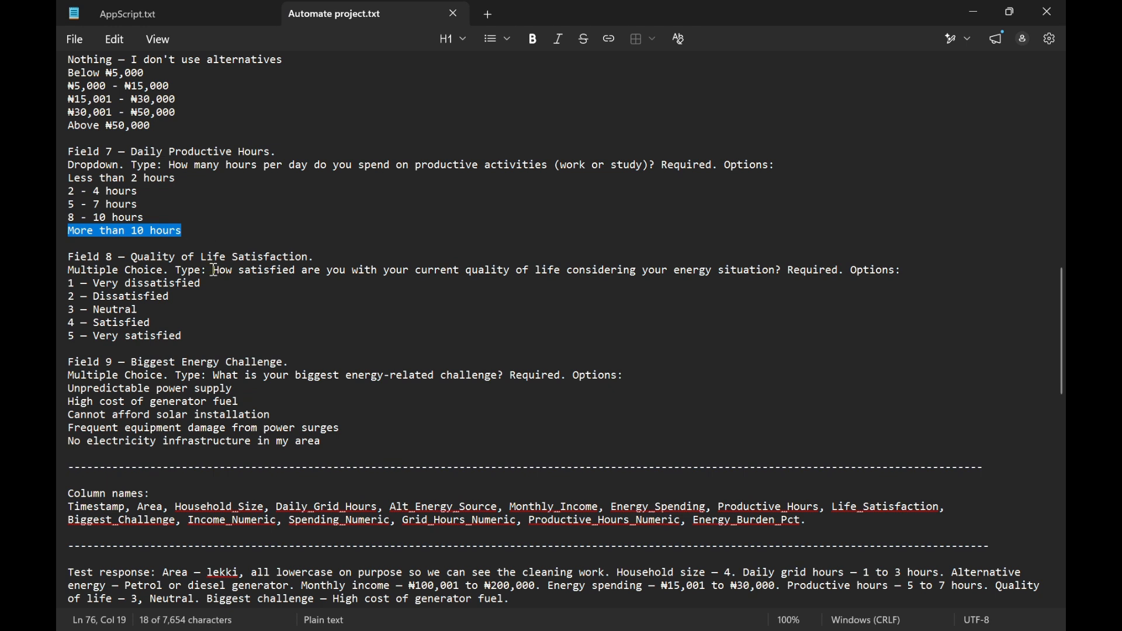
left_click_drag(215, 271, 483, 282)
left_click_drag(625, 282, 785, 271)
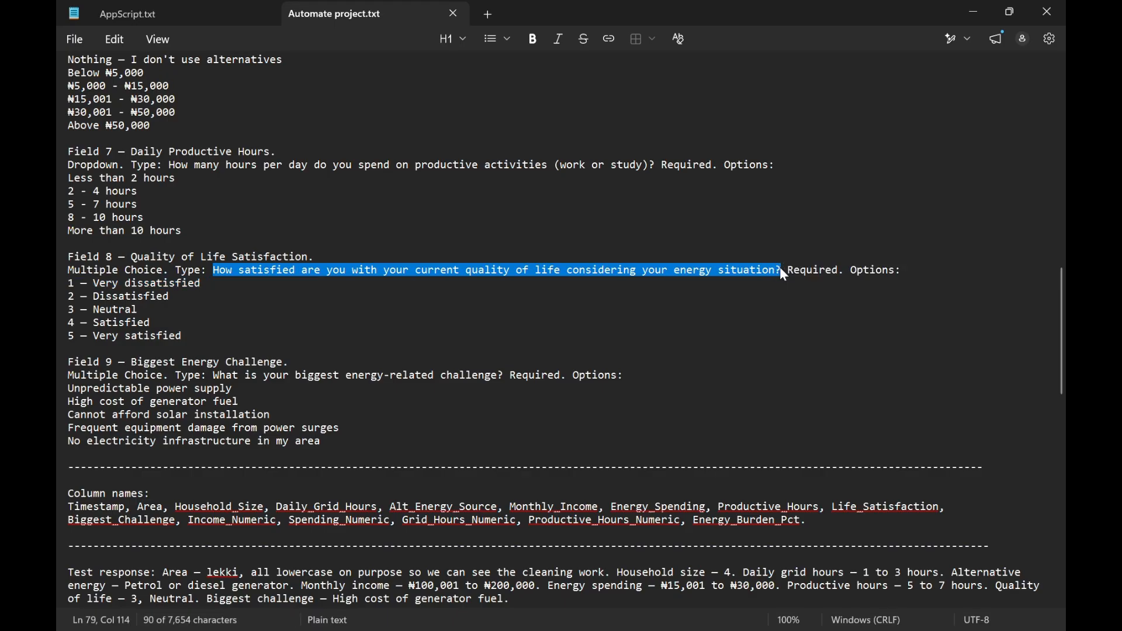
key("ctrl+c")
key("alt+Tab")
key("ctrl+v")
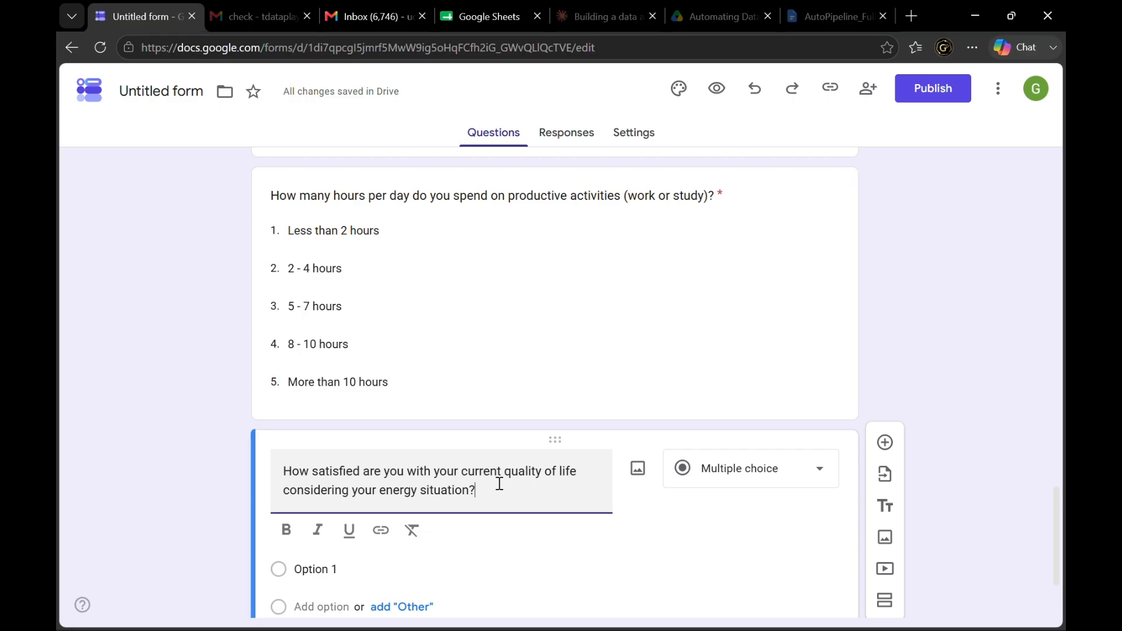
left_click(729, 485)
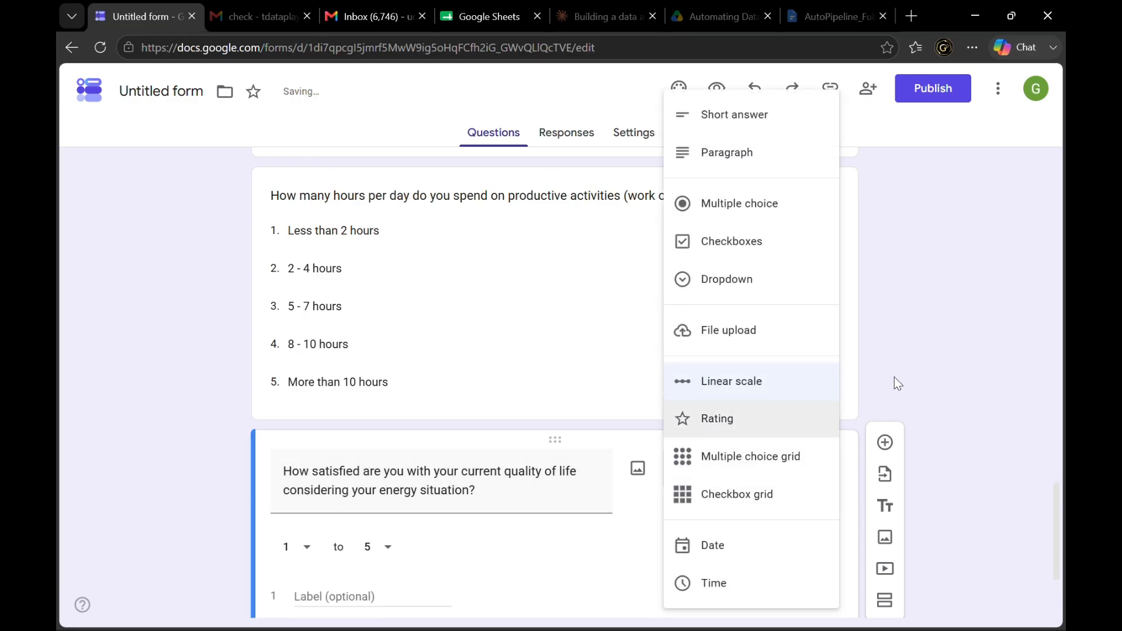
left_click(782, 209)
Check the Field 8 requirements in the Notepad notes and make the quality of life satisfaction question required
key("alt+Tab")
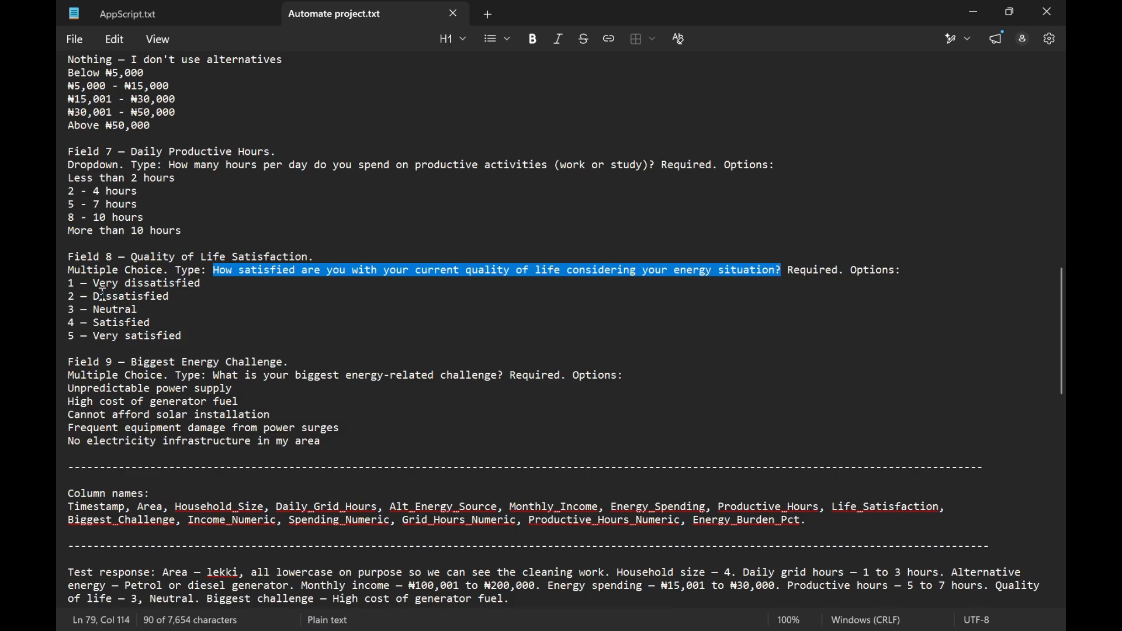
key("alt+Tab")
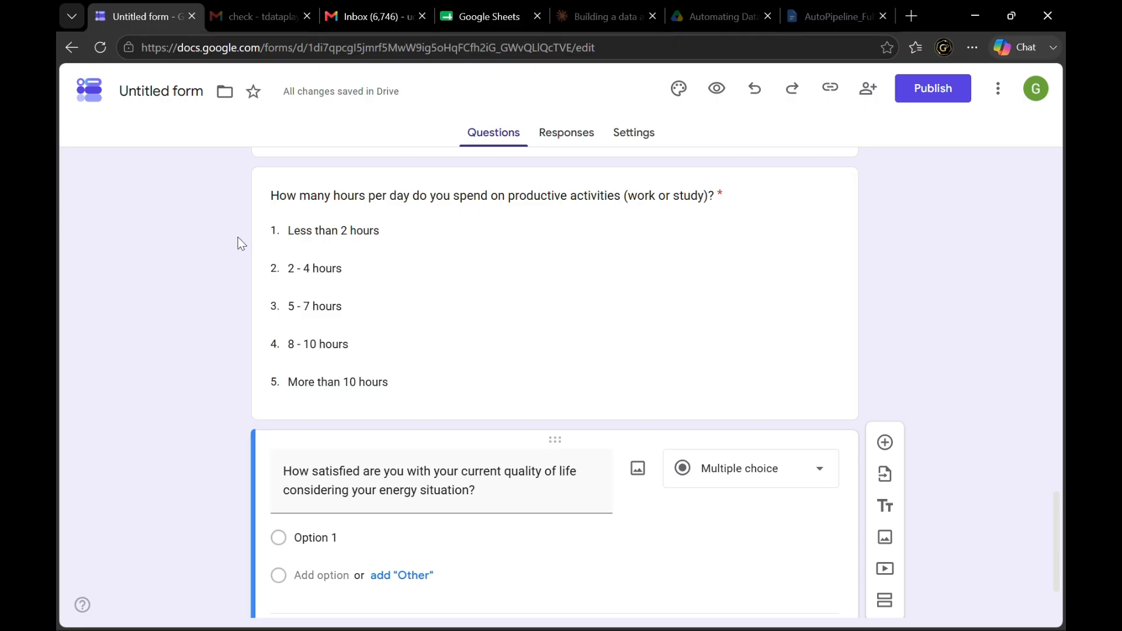
scroll(254, 317, "down", 1)
scroll(254, 317, "down", 2)
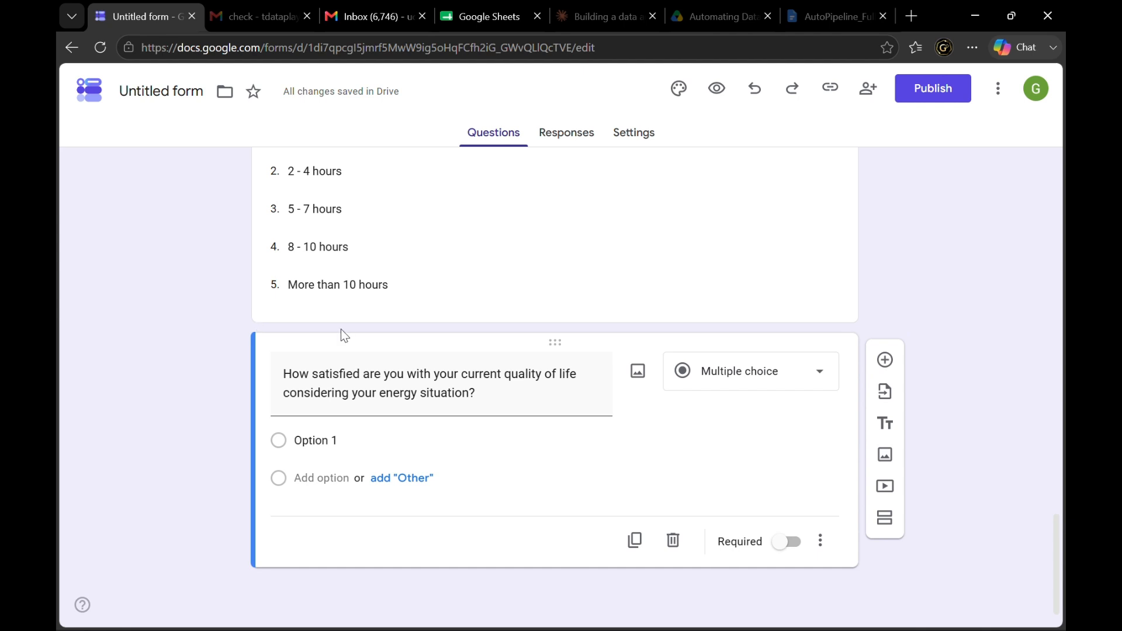
left_click(790, 537)
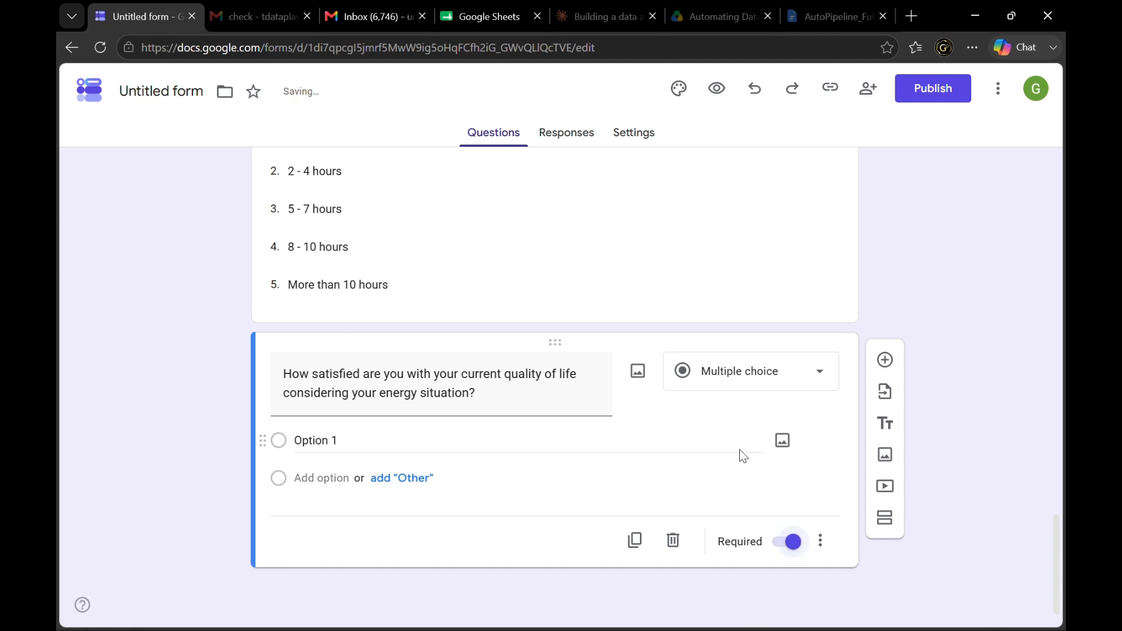
Enter "1 — Very dissatisfied" from the Notepad notes as the first option of the quality of life question
key("alt+Tab")
left_click(211, 285)
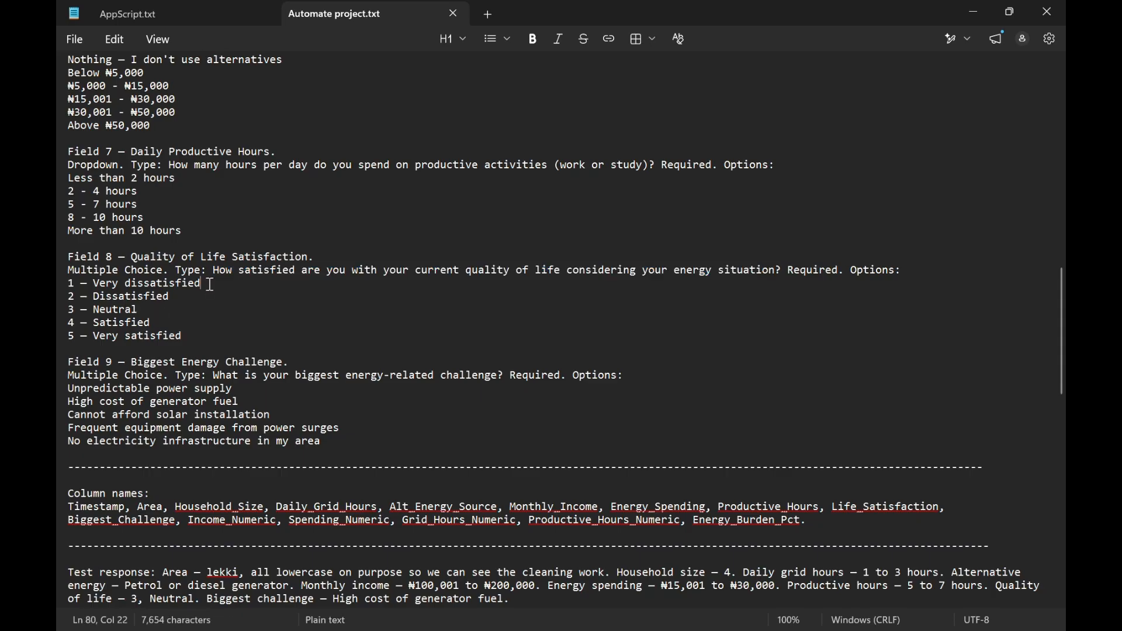
left_click_drag(210, 285, 59, 293)
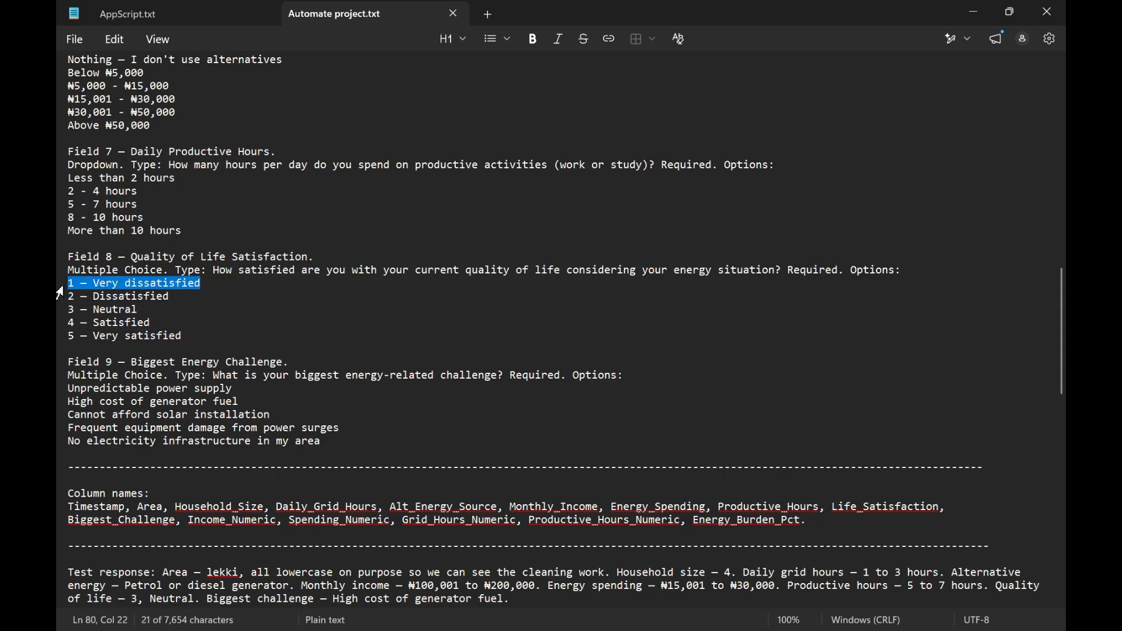
key("alt+Tab")
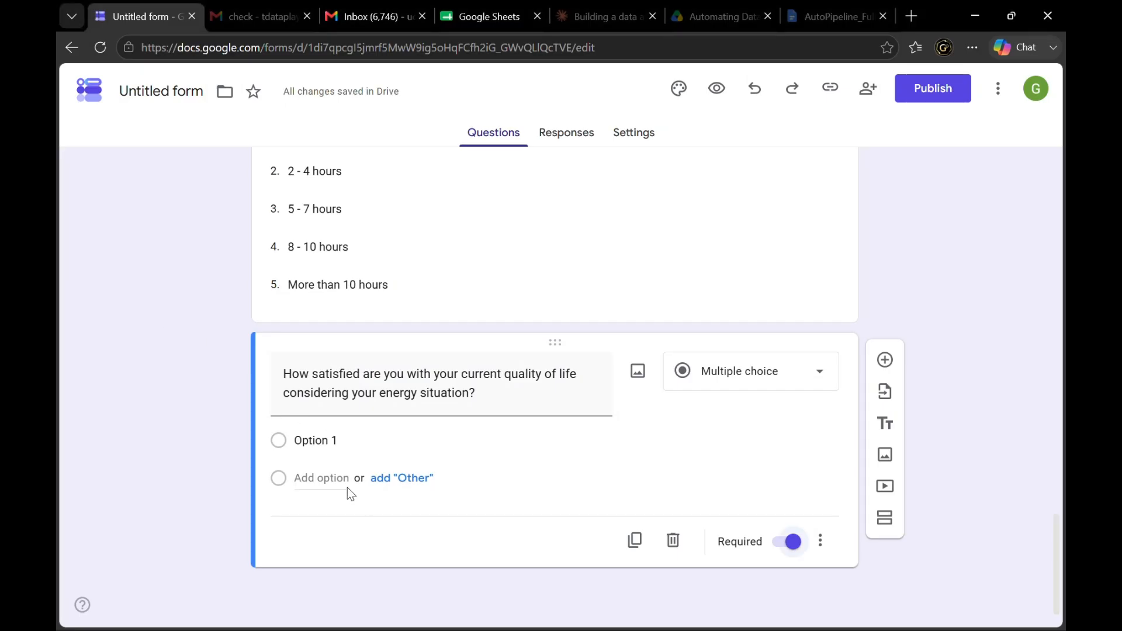
left_click(323, 445)
key("ctrl+v")
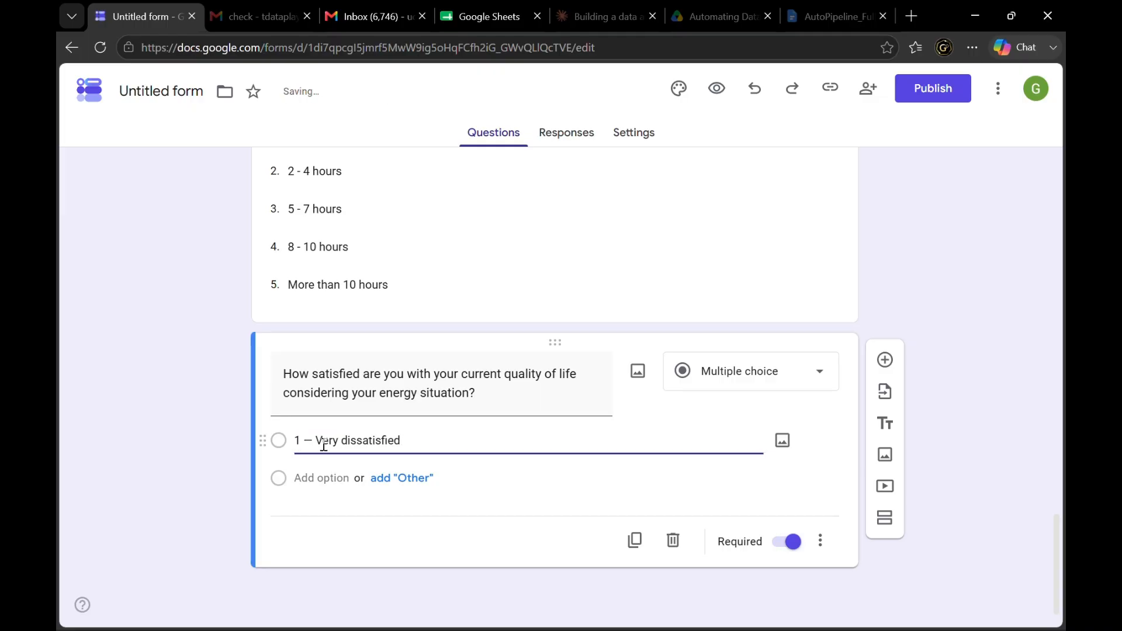
Add "2 — Dissatisfied" from the Notepad notes as the second option of the quality of life question
key("alt+Tab")
left_click(187, 298)
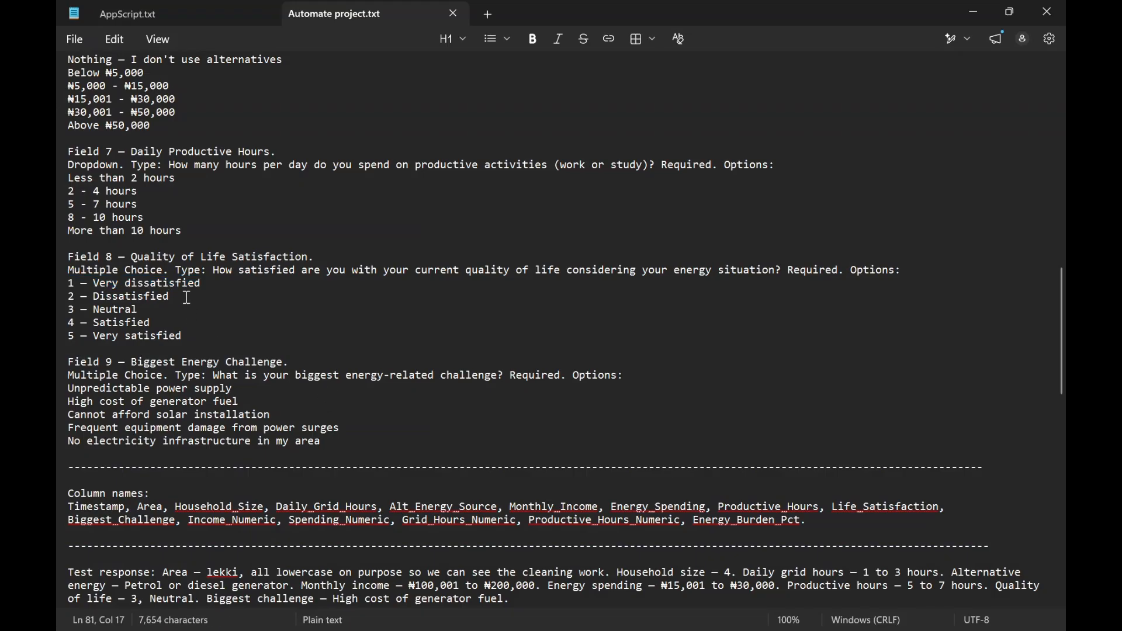
left_click_drag(188, 298, 71, 295)
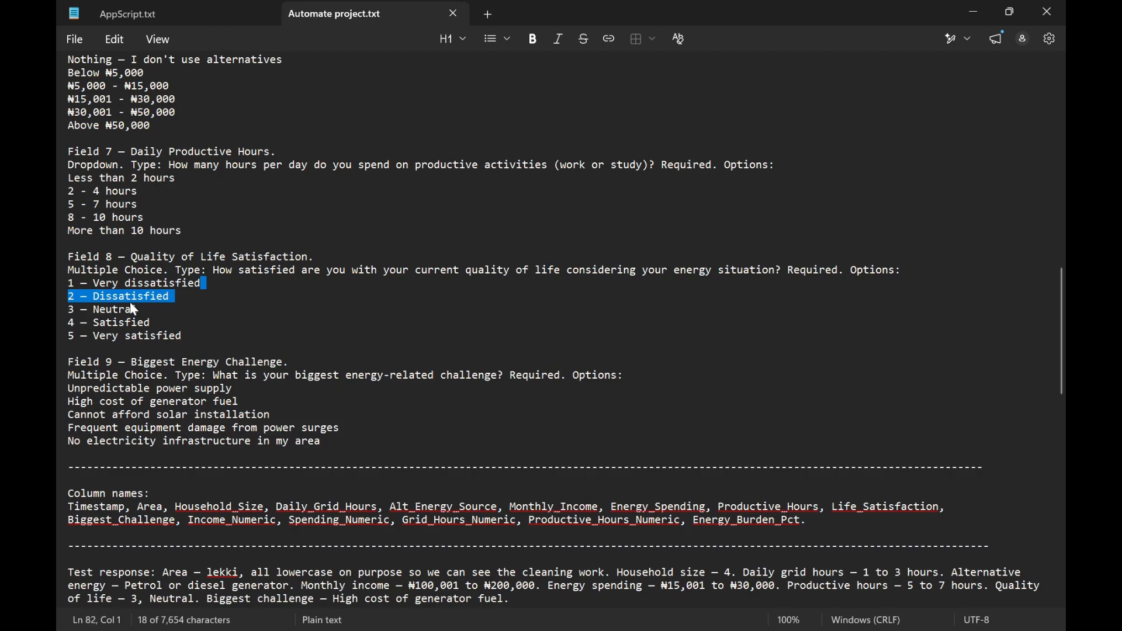
left_click_drag(178, 302, 70, 301)
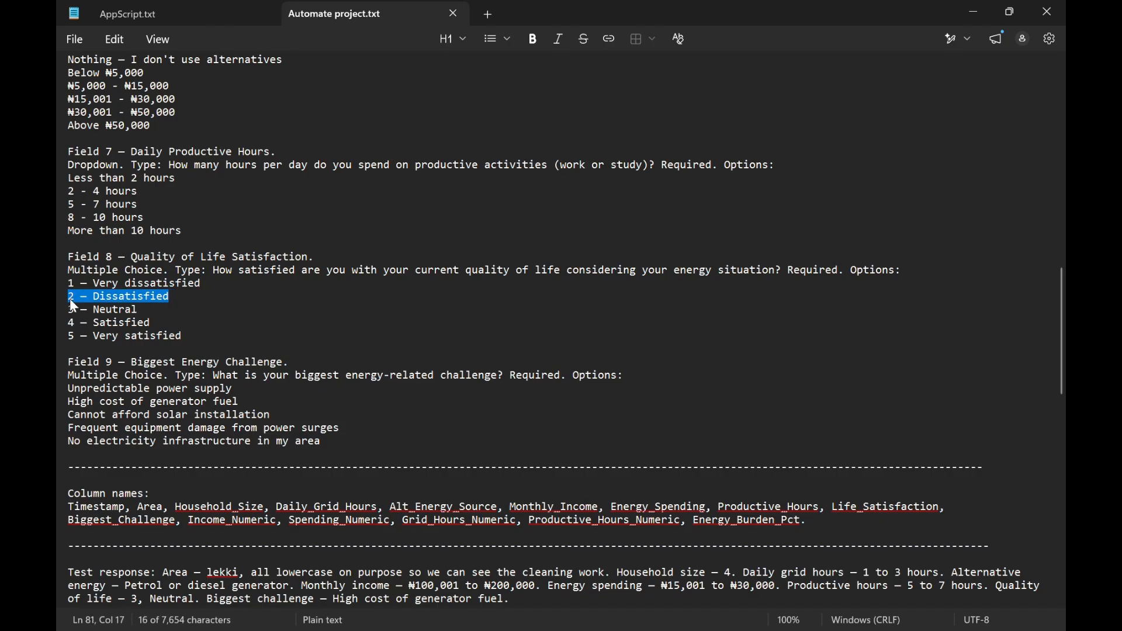
key("ctrl+c")
key("alt+Tab")
left_click(311, 476)
key("ctrl+v")
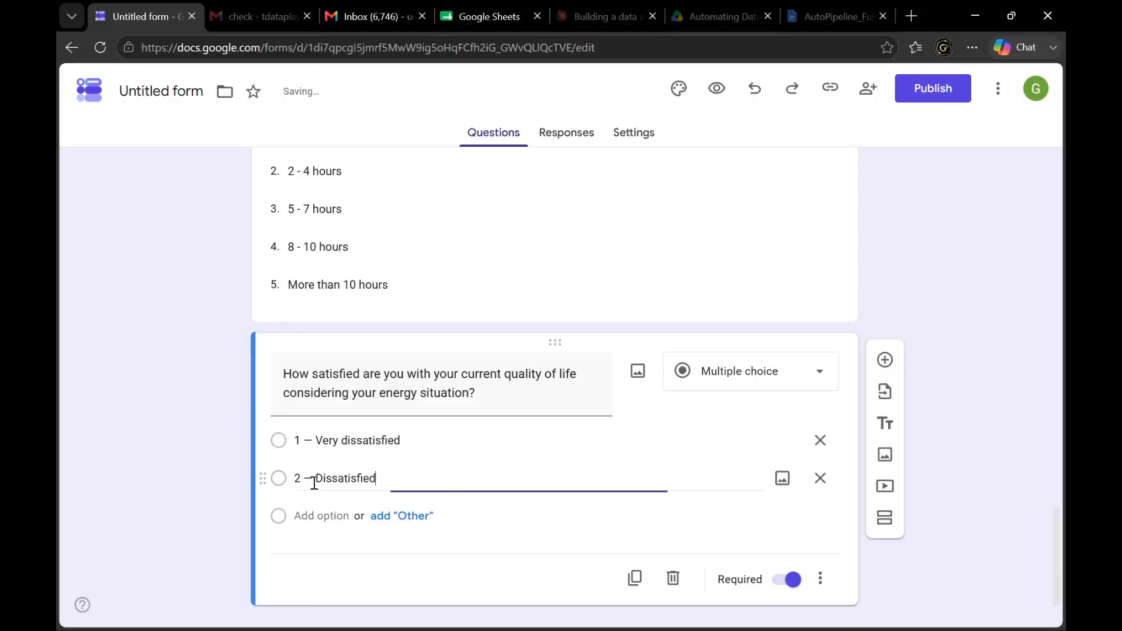
Add "3 — Neutral" from the Notepad notes as the third option of the quality of life question
key("alt+Tab")
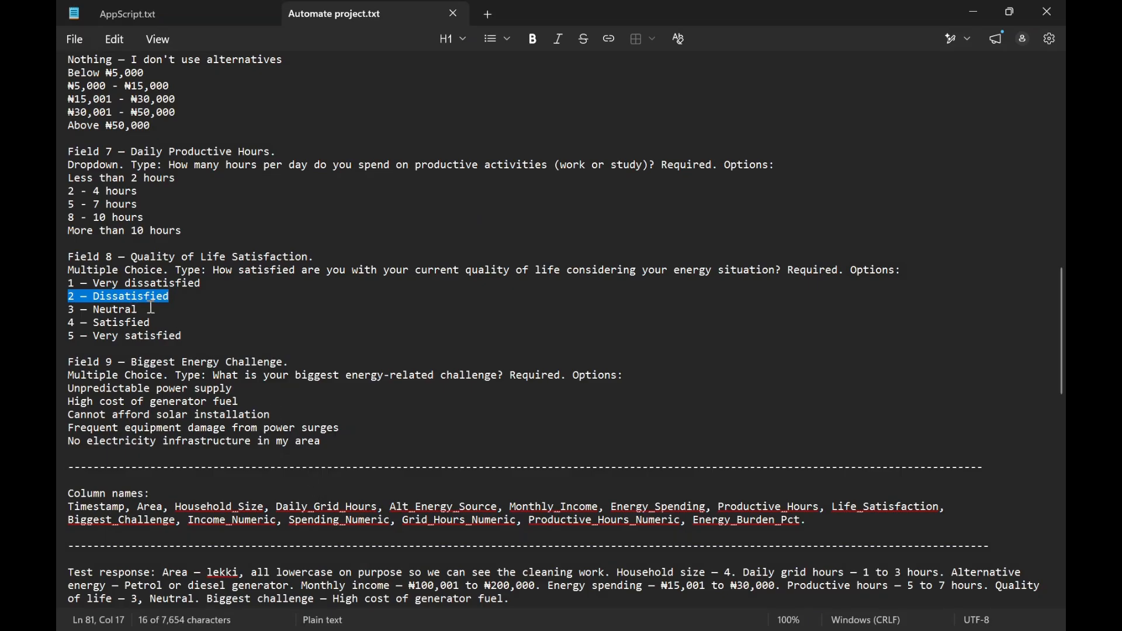
left_click_drag(151, 308, 70, 316)
key("alt+Tab")
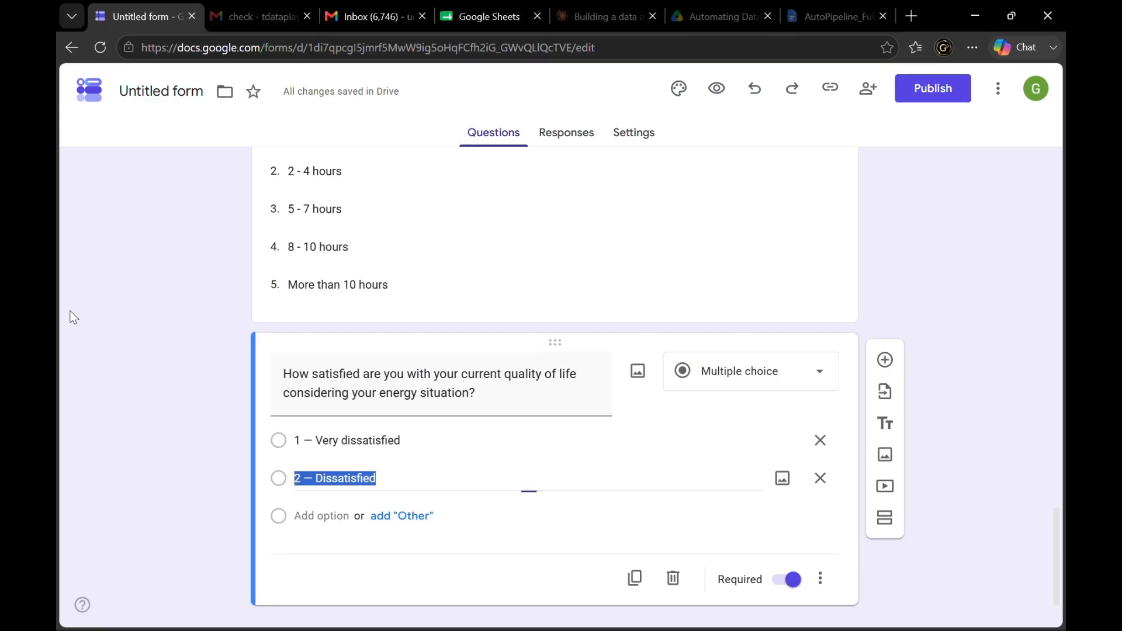
left_click(323, 515)
key("ctrl+v")
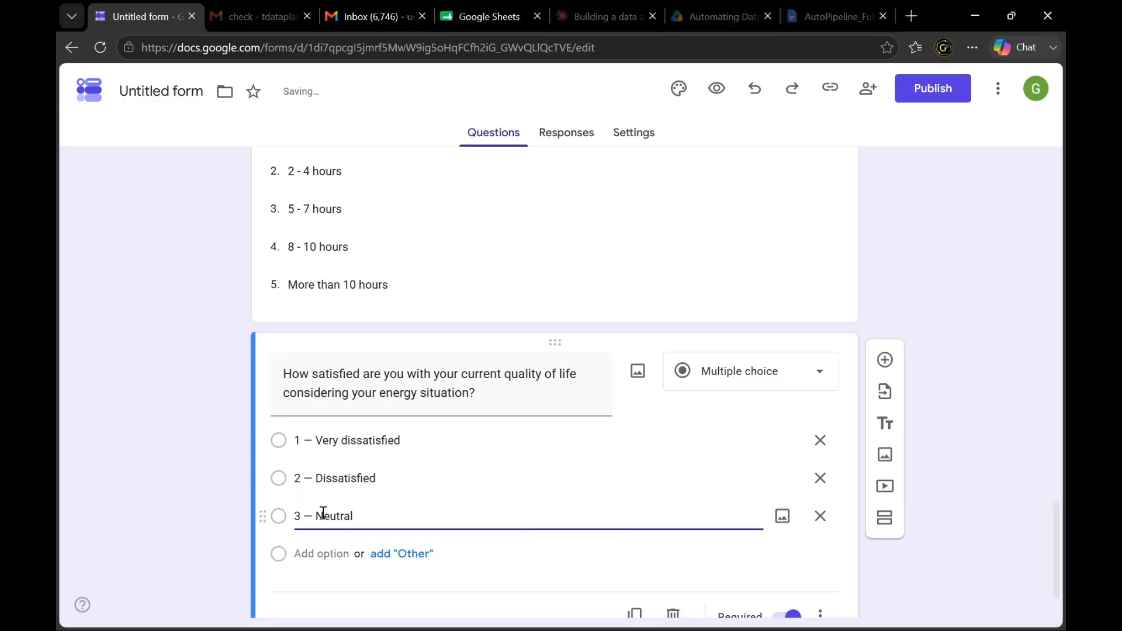
Add "4 — Satisfied" from the Notepad notes as the fourth option of the quality of life question
key("alt+Tab")
left_click(159, 323)
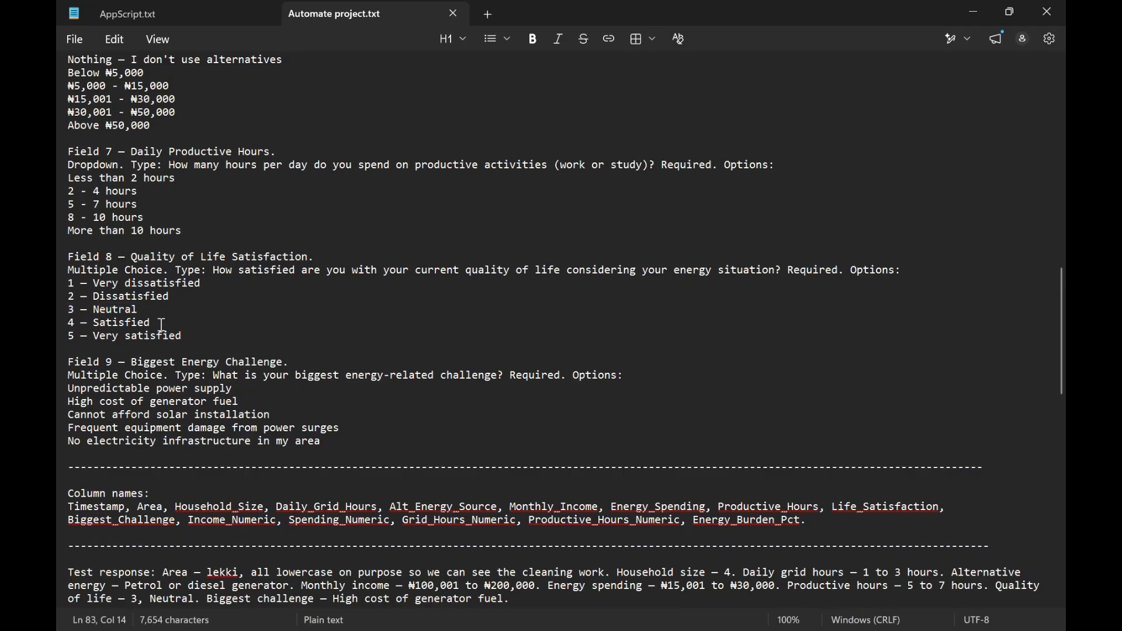
left_click_drag(153, 324, 61, 337)
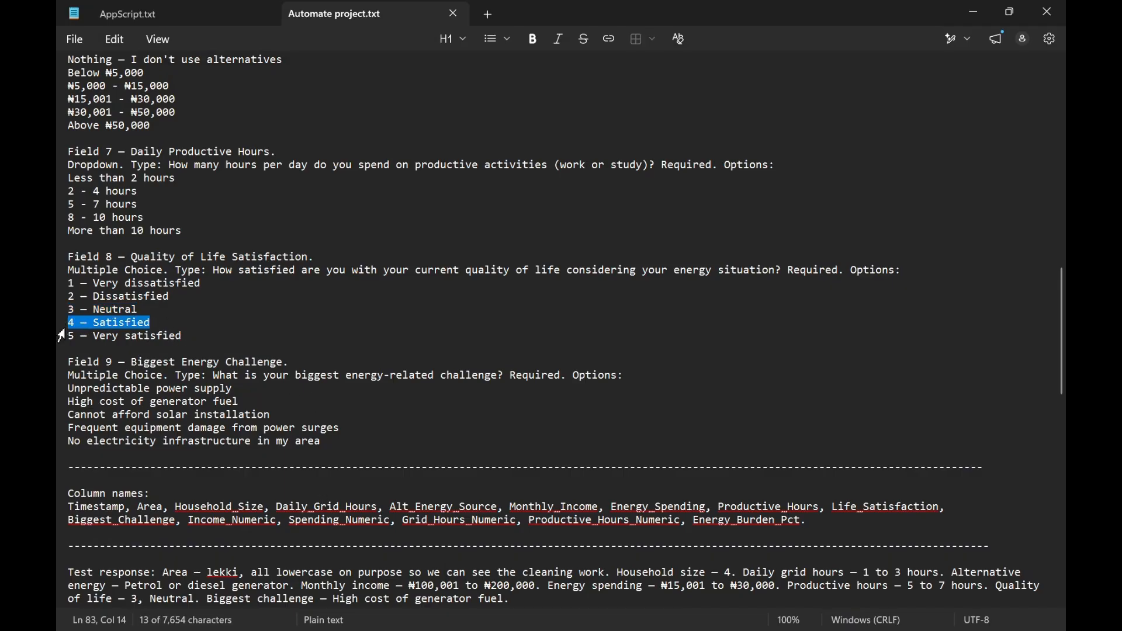
key("ctrl+c")
key("alt+Tab")
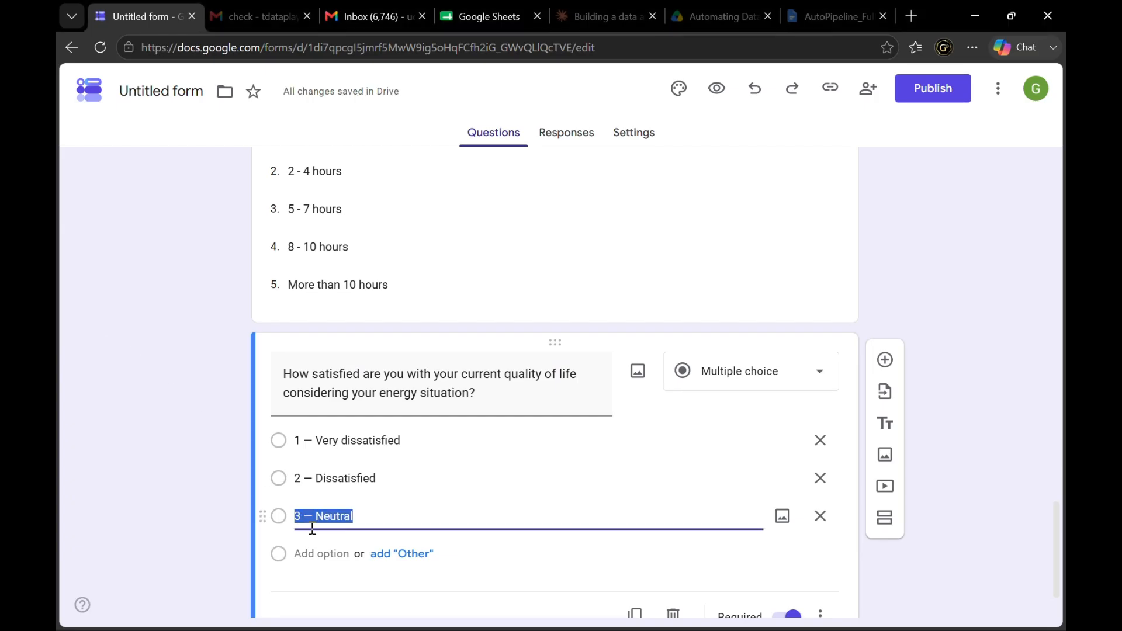
left_click(328, 550)
key("ctrl+v")
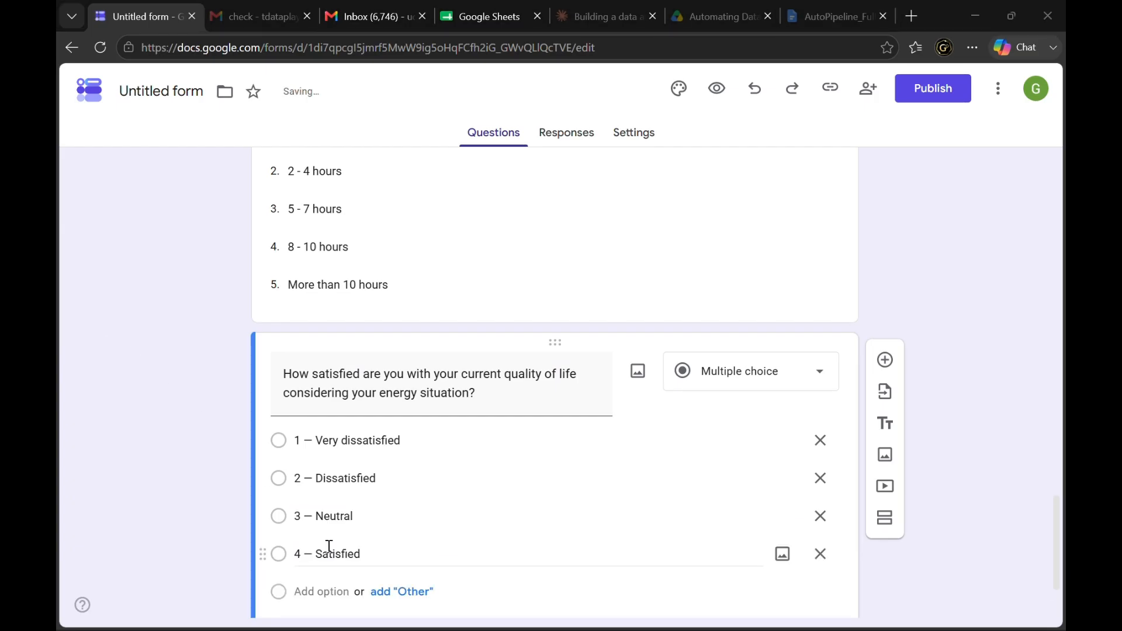
Add "5 — Very satisfied" from the Notepad notes as the fifth option of the quality of life question
key("alt+Tab")
left_click(192, 335)
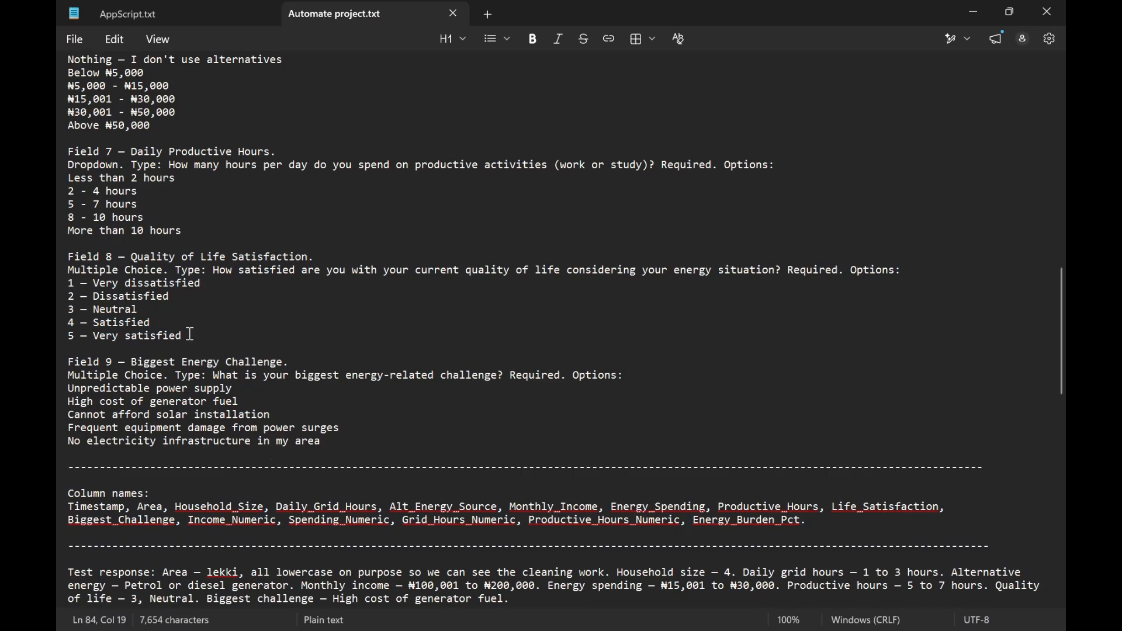
left_click_drag(192, 335, 62, 346)
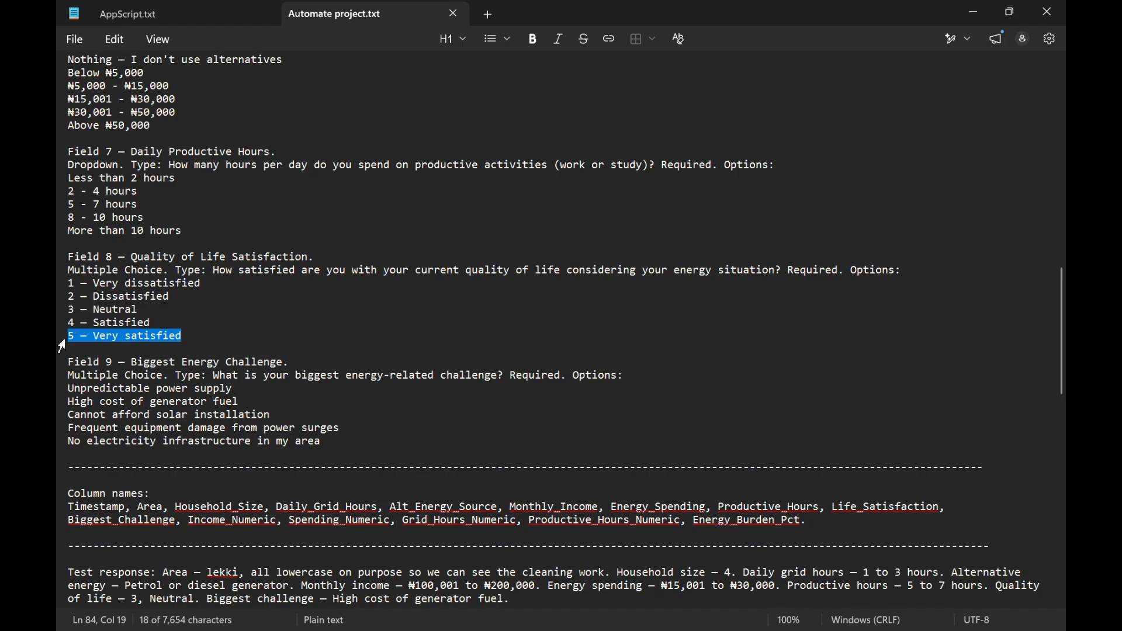
key("alt+Tab")
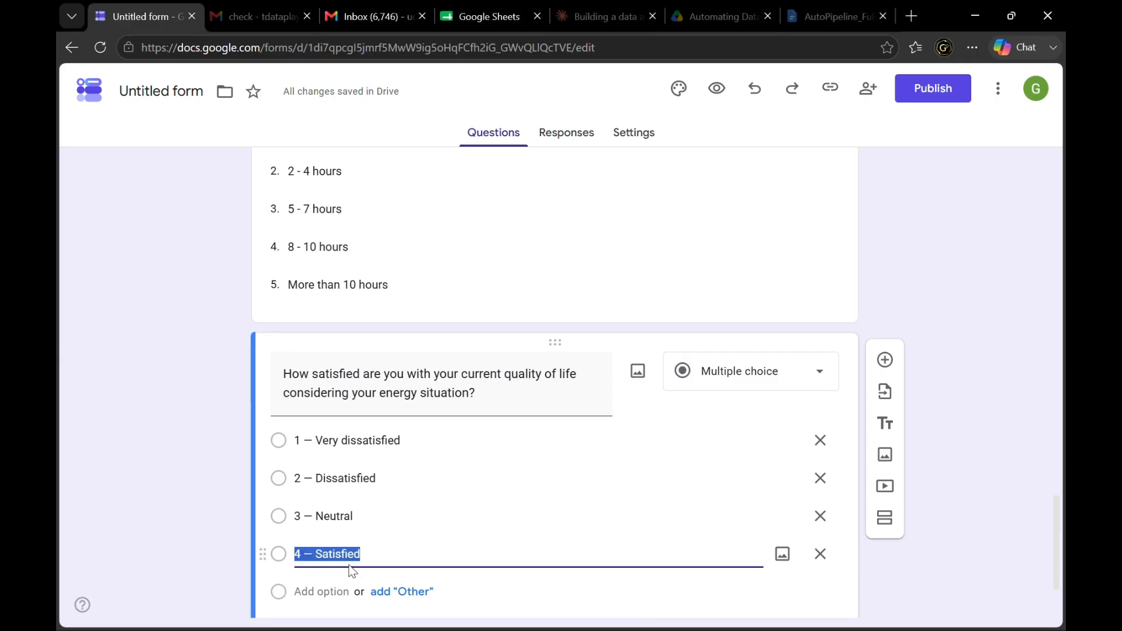
left_click(326, 575)
key("ctrl+v")
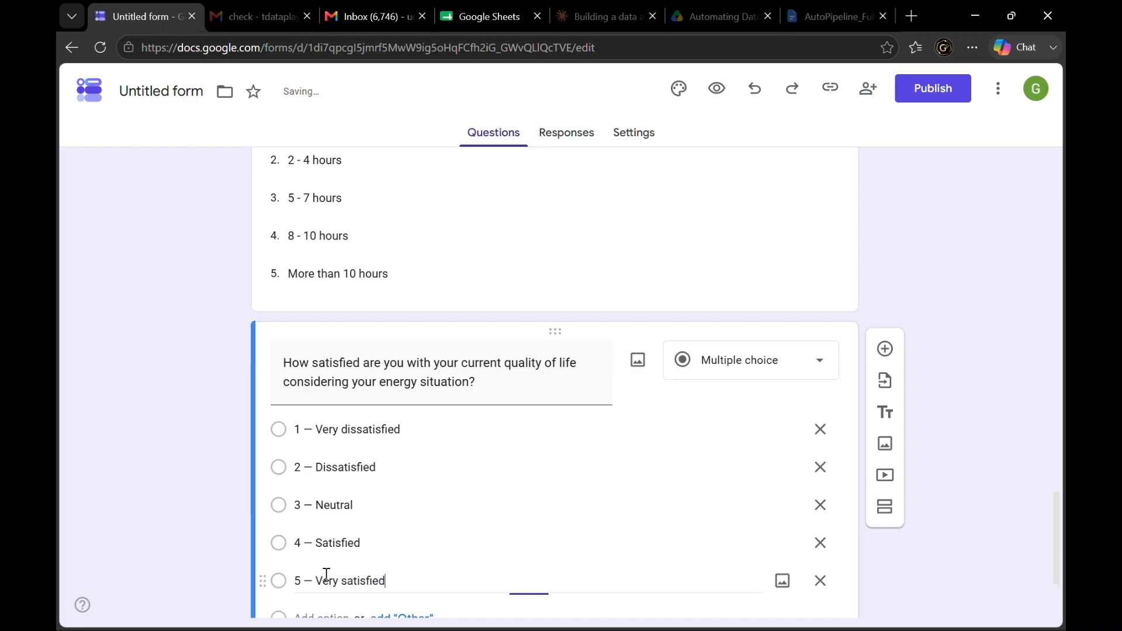
Add a new question below, titled "What is your biggest energy-related challenge?", copied from the Notepad notes
scroll(981, 537, "down", 3)
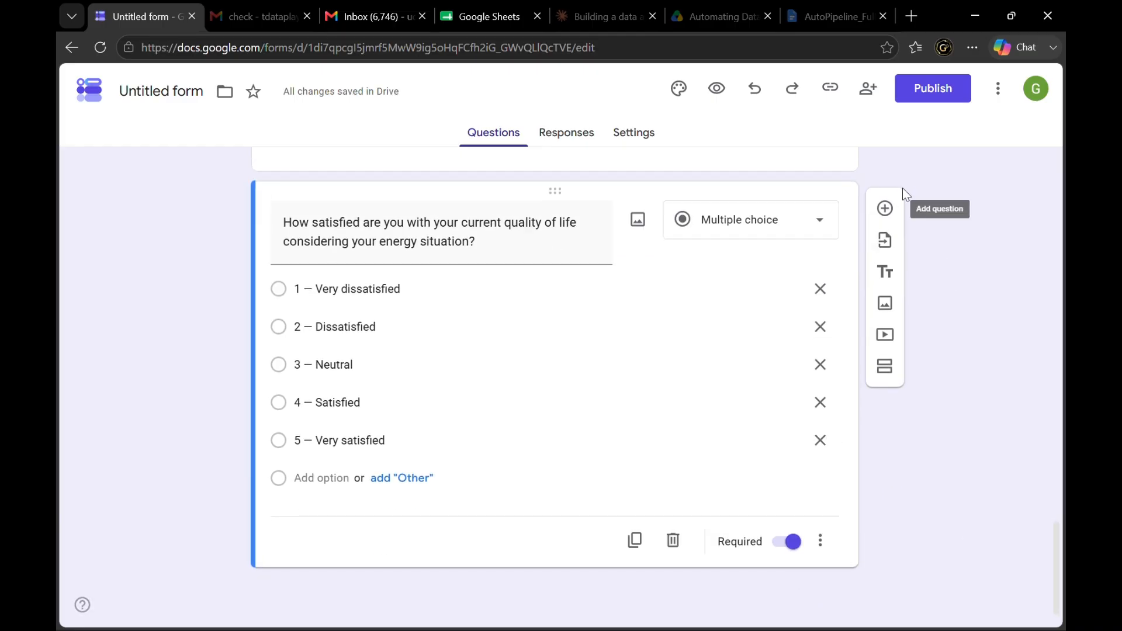
left_click(885, 209)
key("alt+Tab")
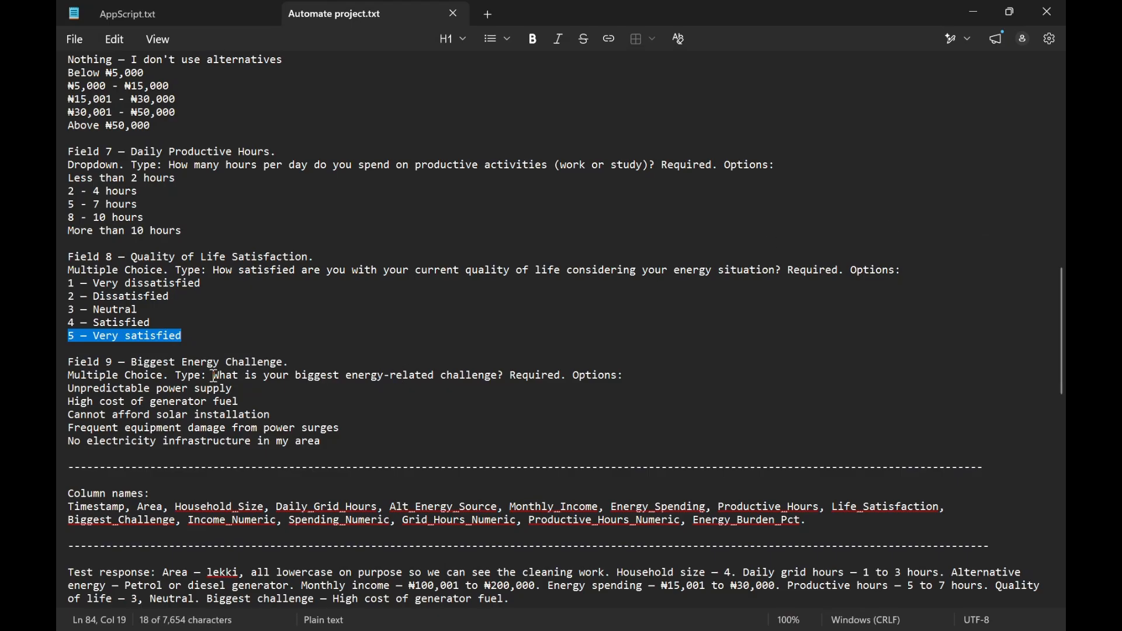
left_click_drag(215, 376, 507, 378)
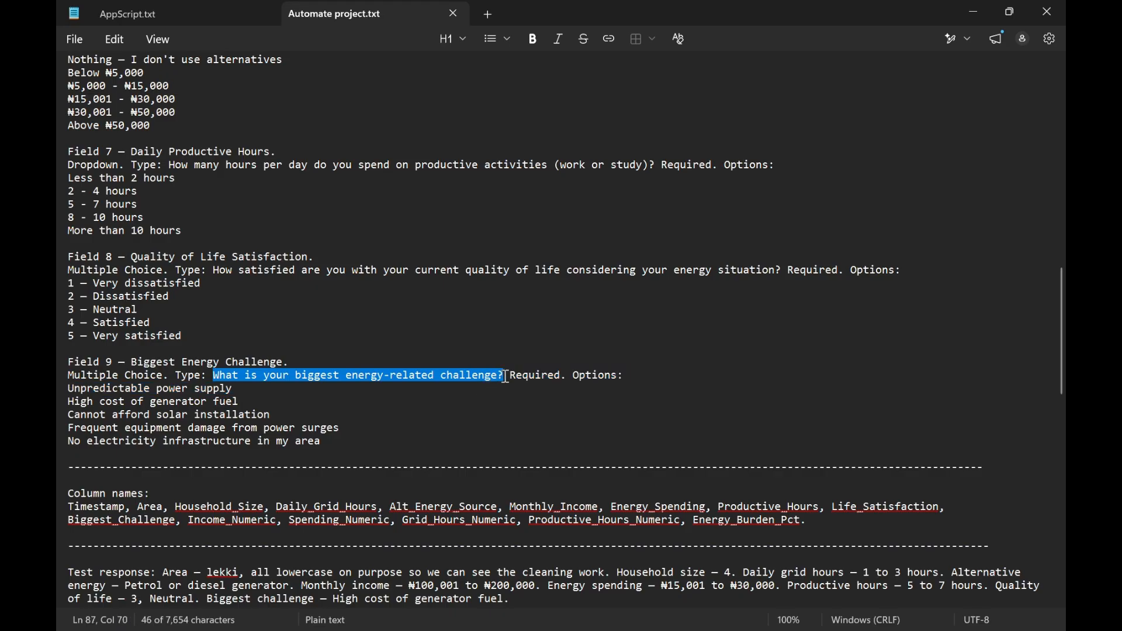
key("alt+Tab")
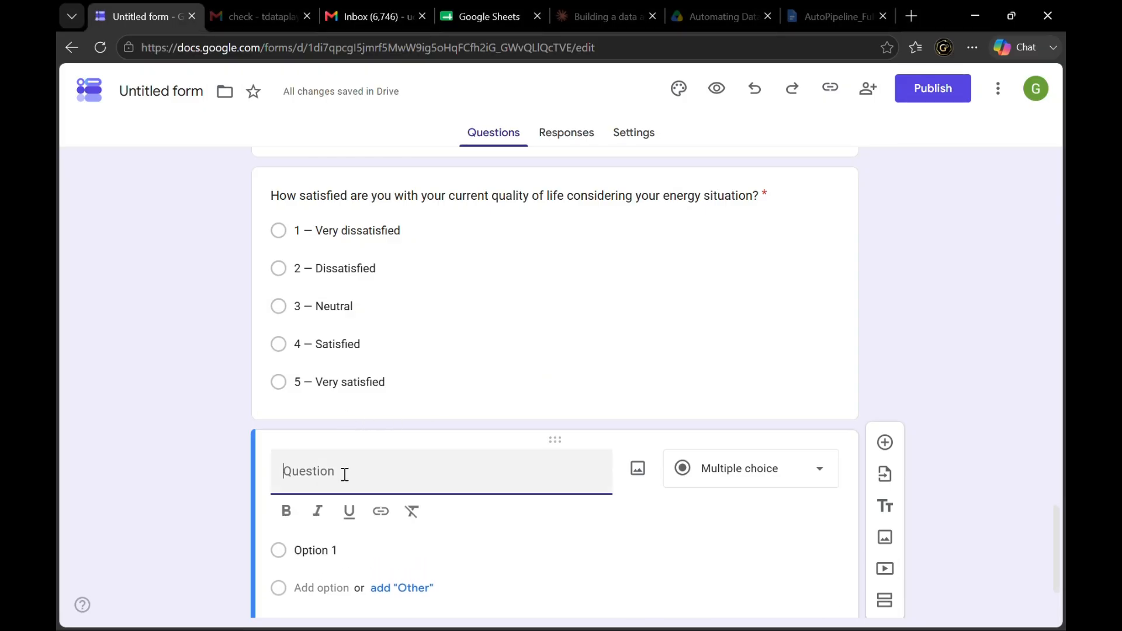
key("ctrl+v")
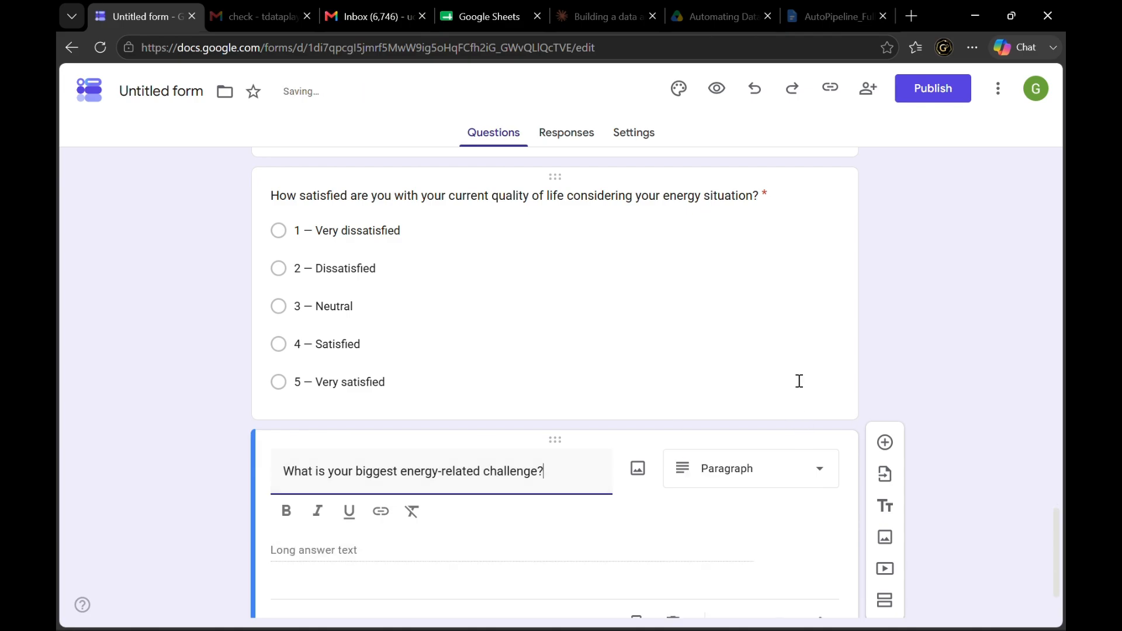
Make the biggest energy-related challenge question required and set its type to Multiple choice, as the notes specify
key("alt+Tab")
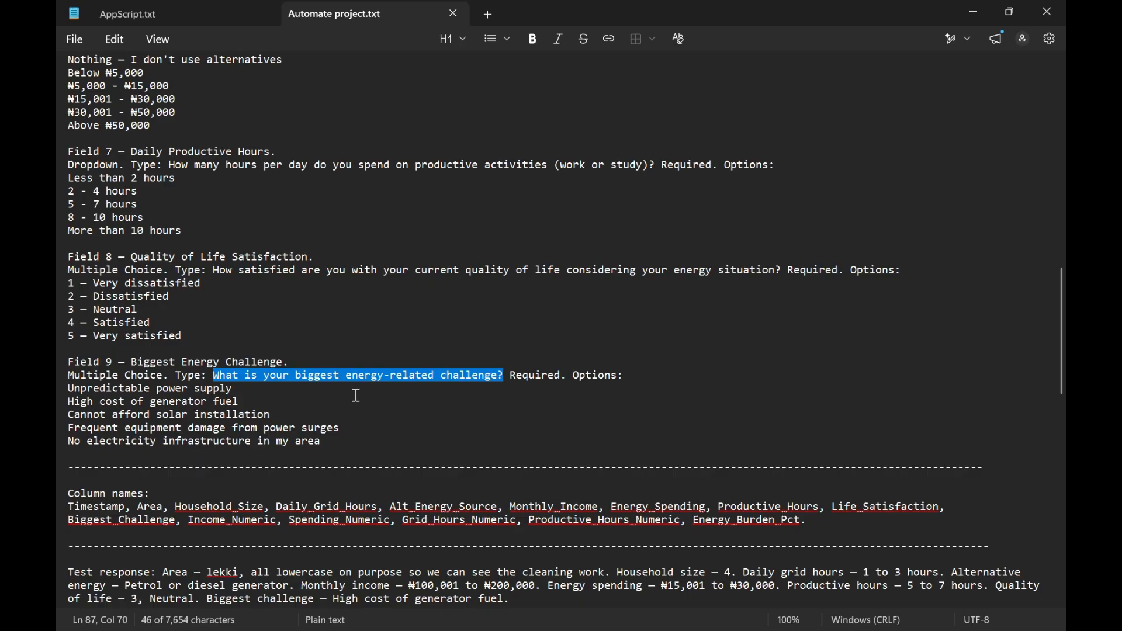
key("alt+Tab")
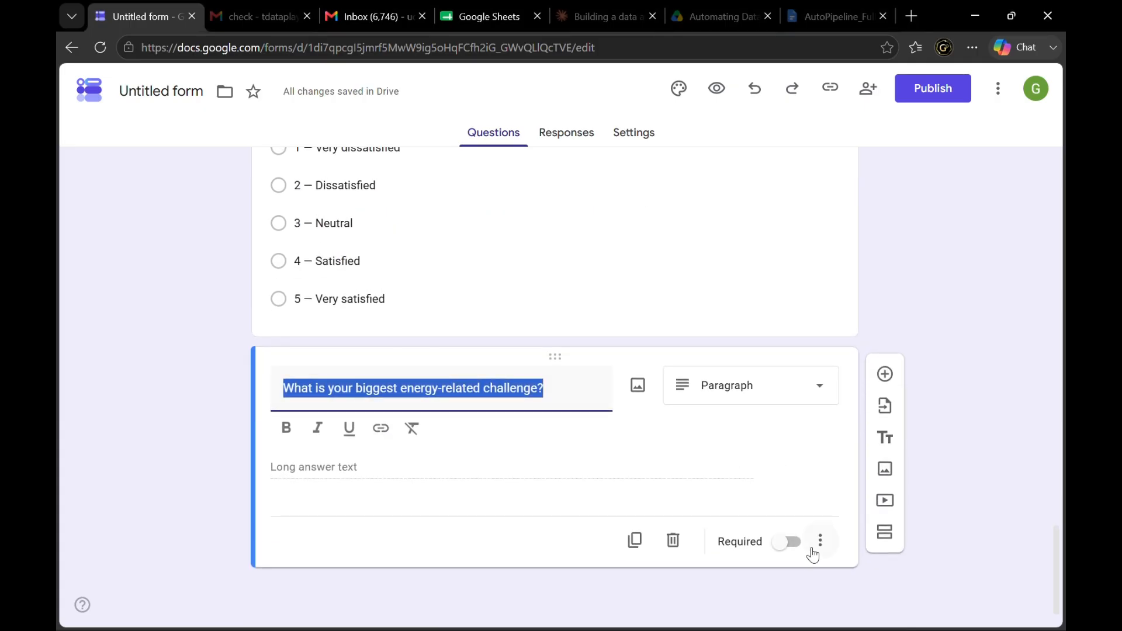
left_click(793, 543)
left_click(772, 417)
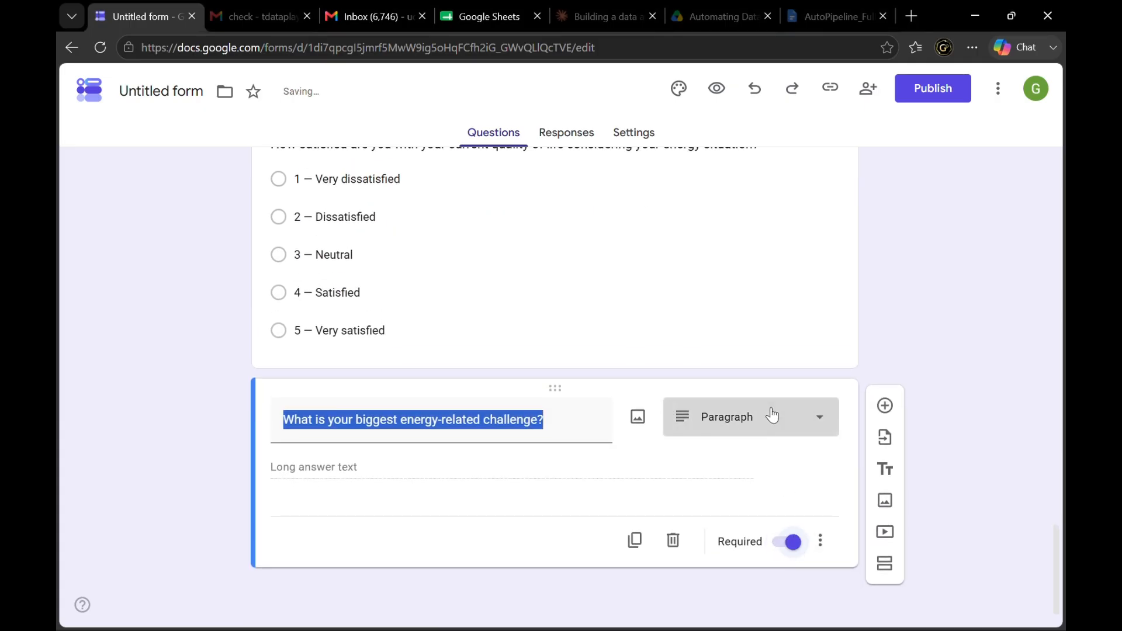
left_click(754, 221)
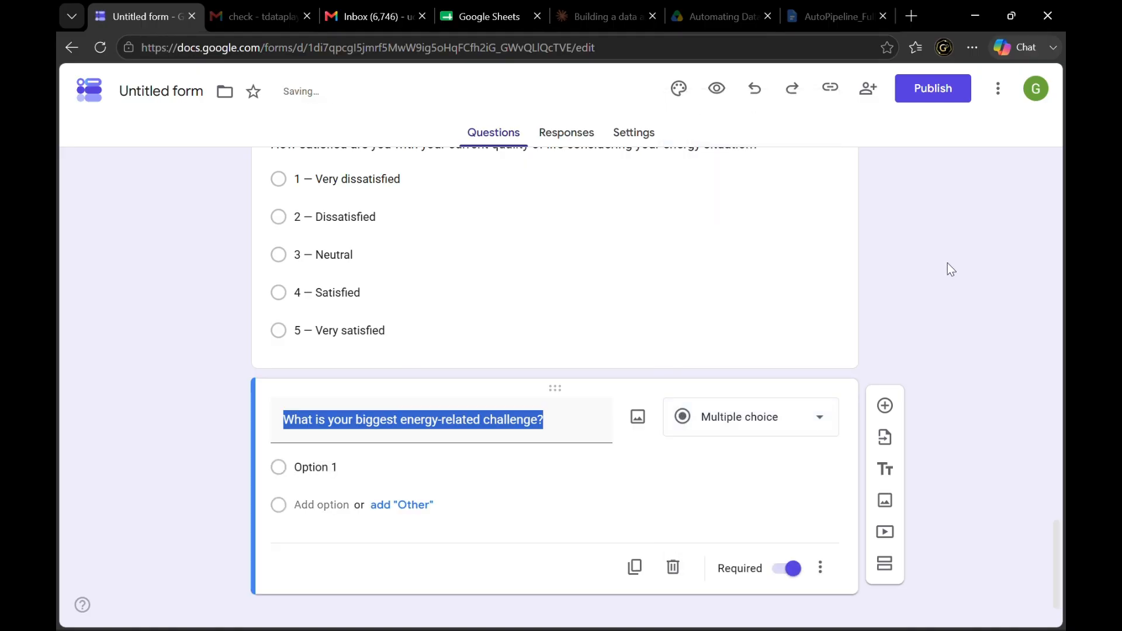
Set the first option of the biggest energy-related challenge question to "Unpredictable power supply", copied from the Notepad notes
key("alt+Tab")
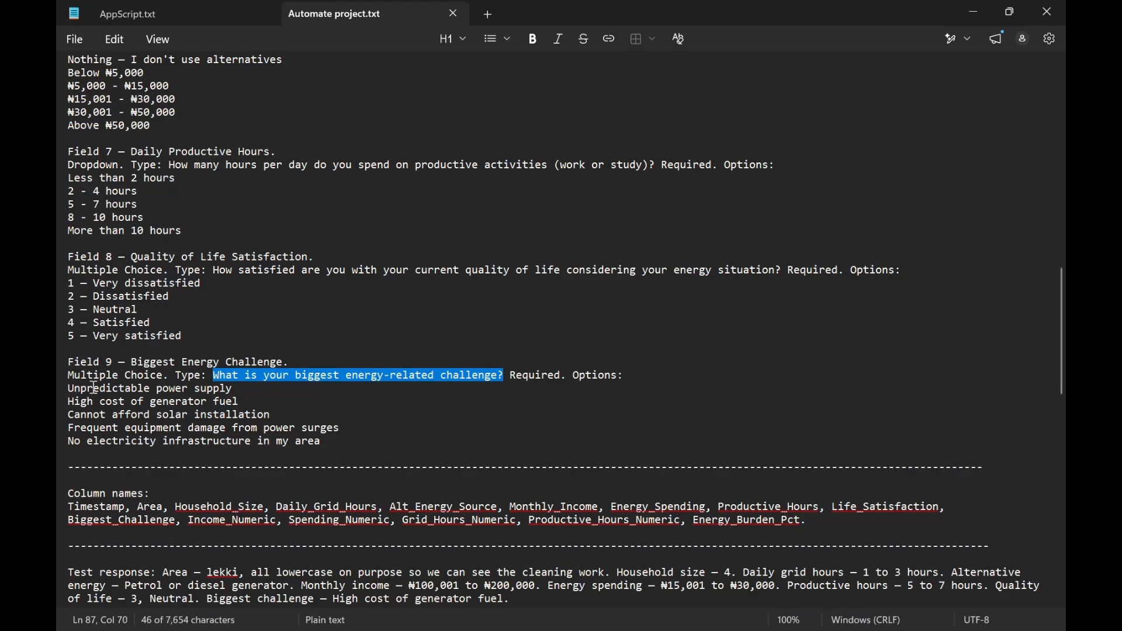
left_click_drag(236, 390, 70, 393)
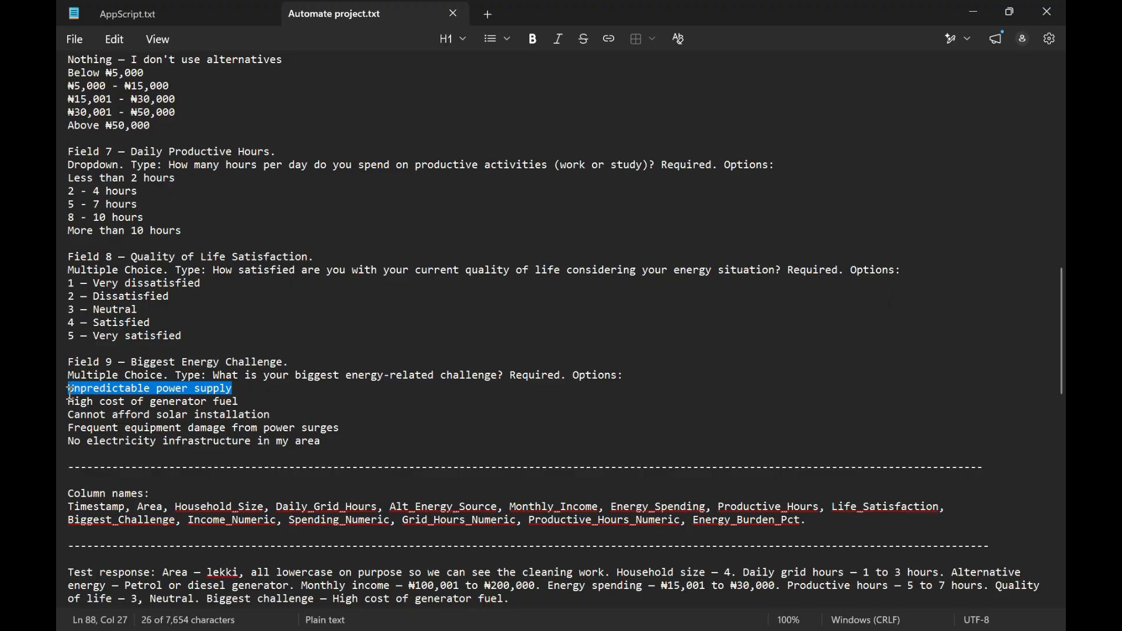
key("alt+Tab")
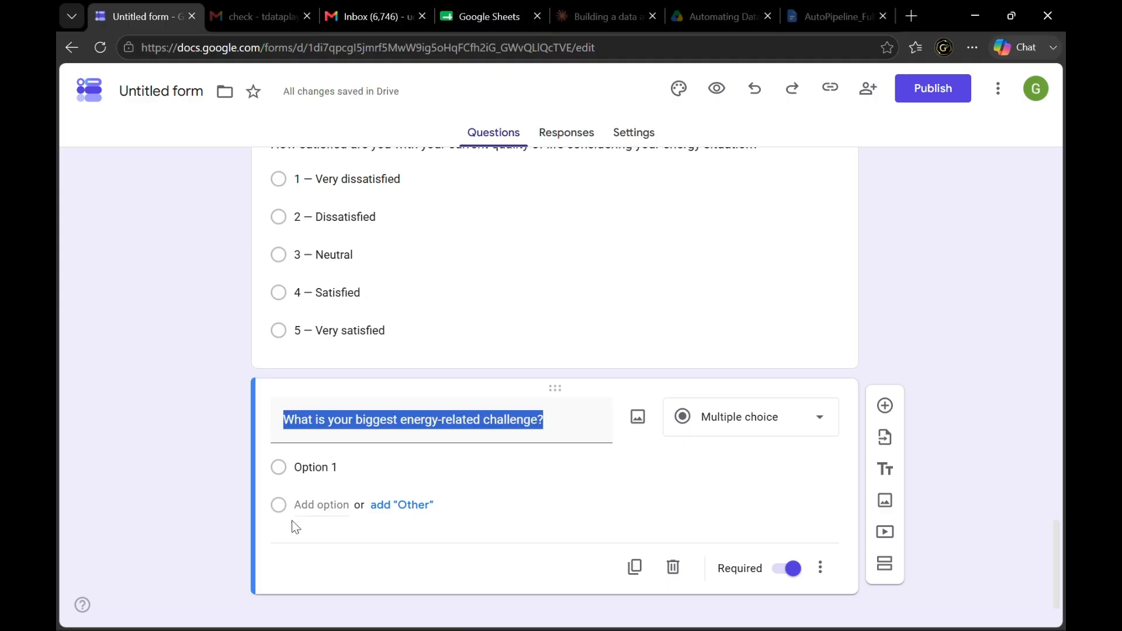
left_click(308, 469)
key("ctrl+v")
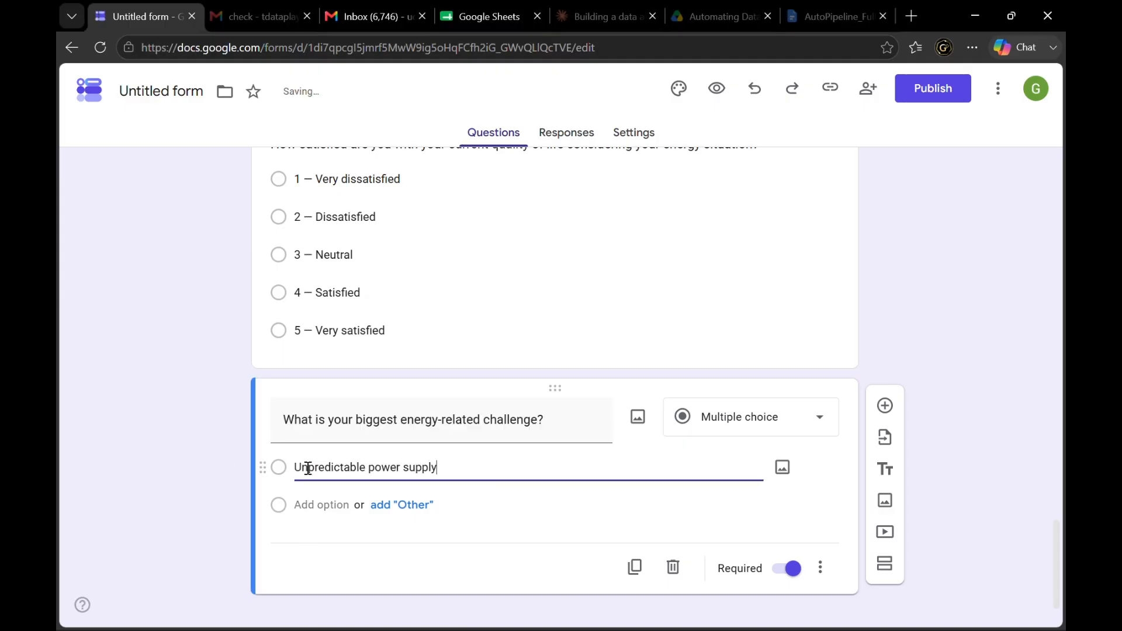
Add "High cost of generator fuel" from the Notepad notes as the second option of the energy challenge question
key("alt+Tab")
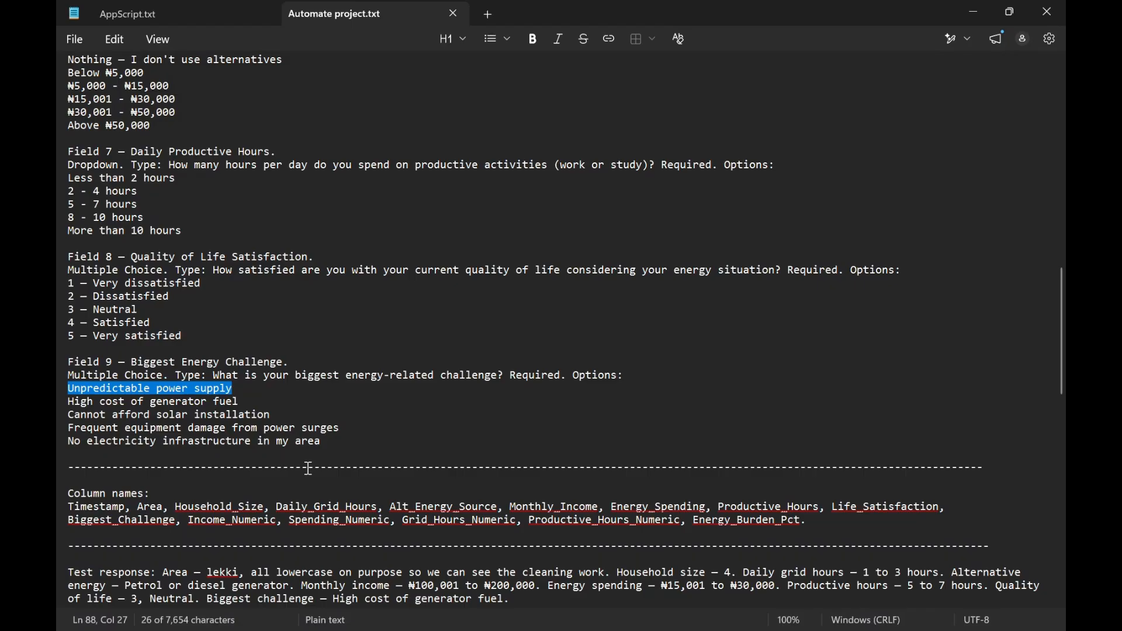
left_click(252, 400)
left_click_drag(253, 399, 83, 406)
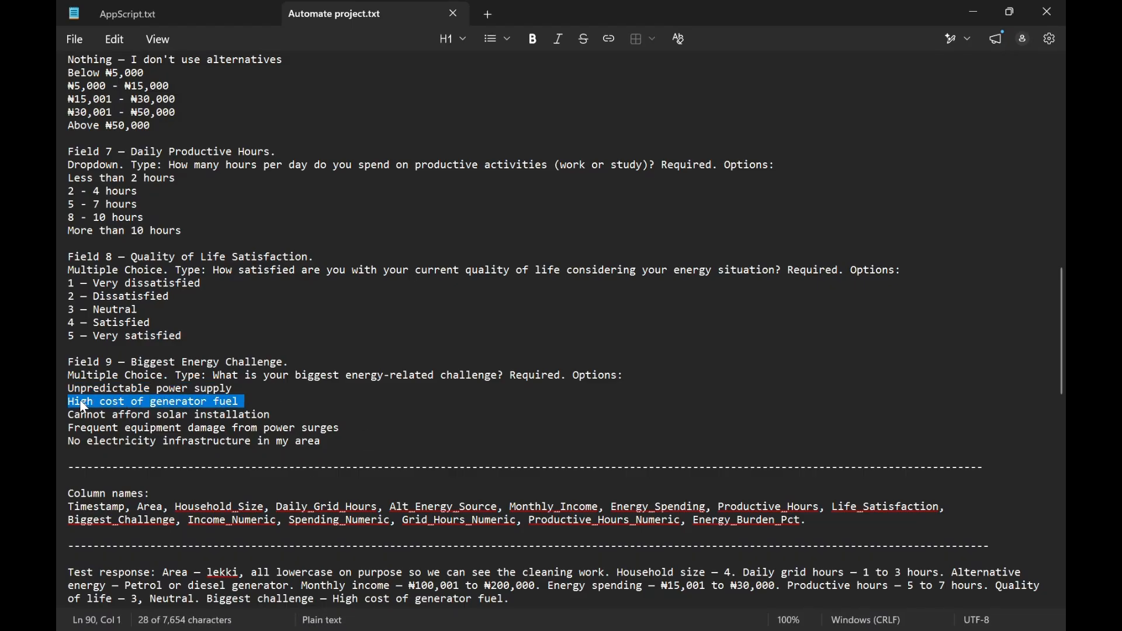
key("ctrl+c")
key("alt+Tab")
left_click(303, 503)
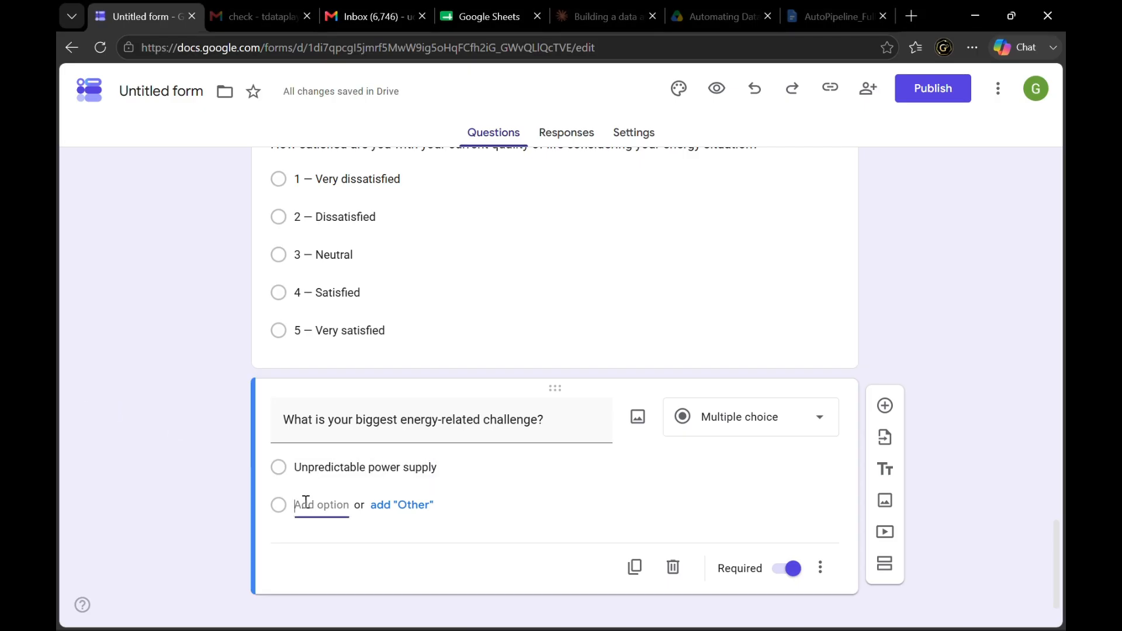
key("ctrl+v")
Add "Cannot afford solar installation" from the Notepad notes as the third option of the energy challenge question
key("alt+Tab")
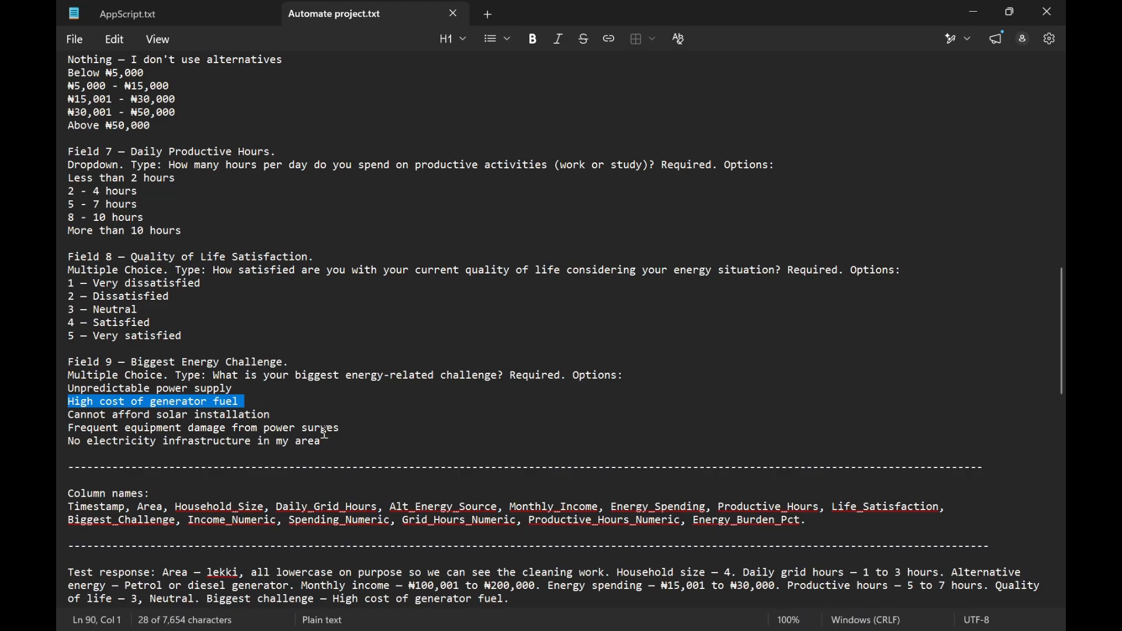
left_click_drag(285, 417, 70, 416)
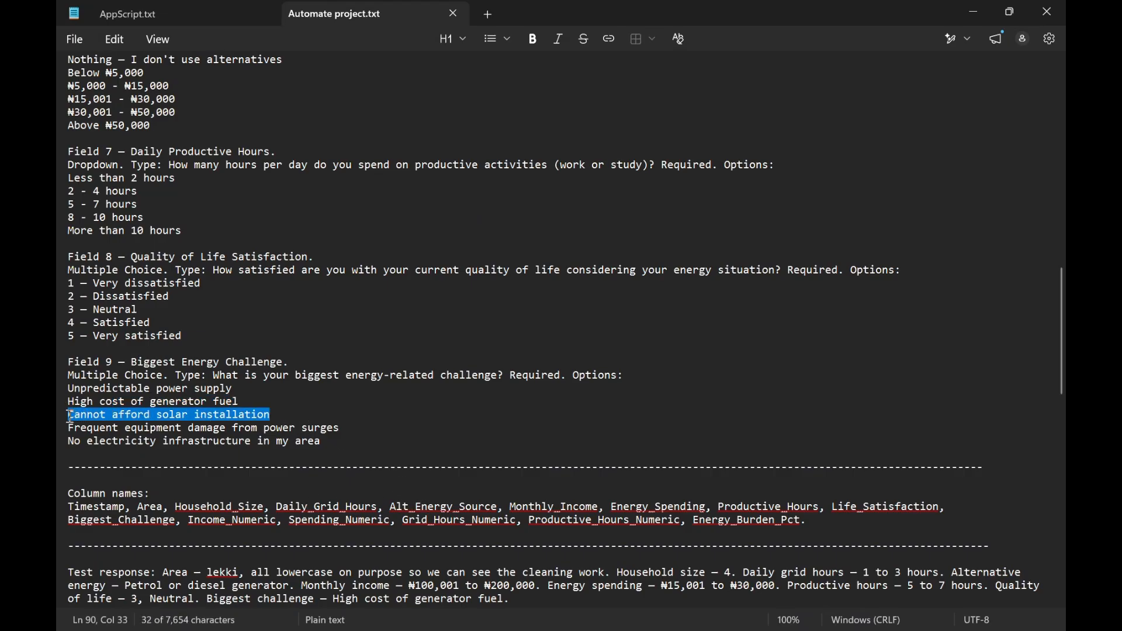
key("ctrl+c")
key("alt+Tab")
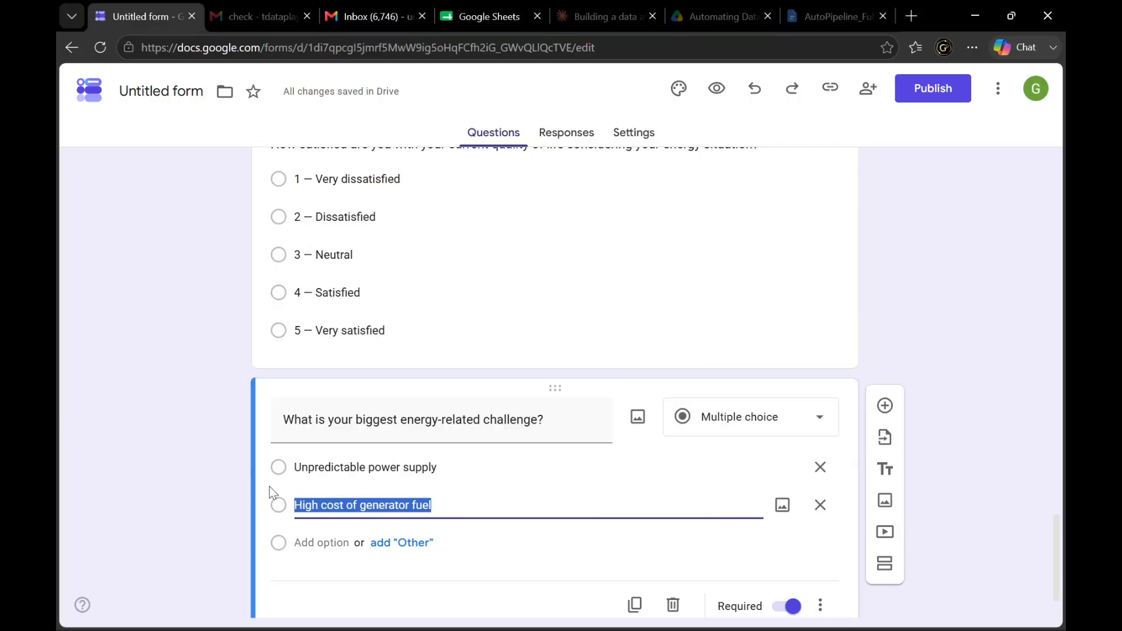
left_click(328, 541)
key("ctrl+v")
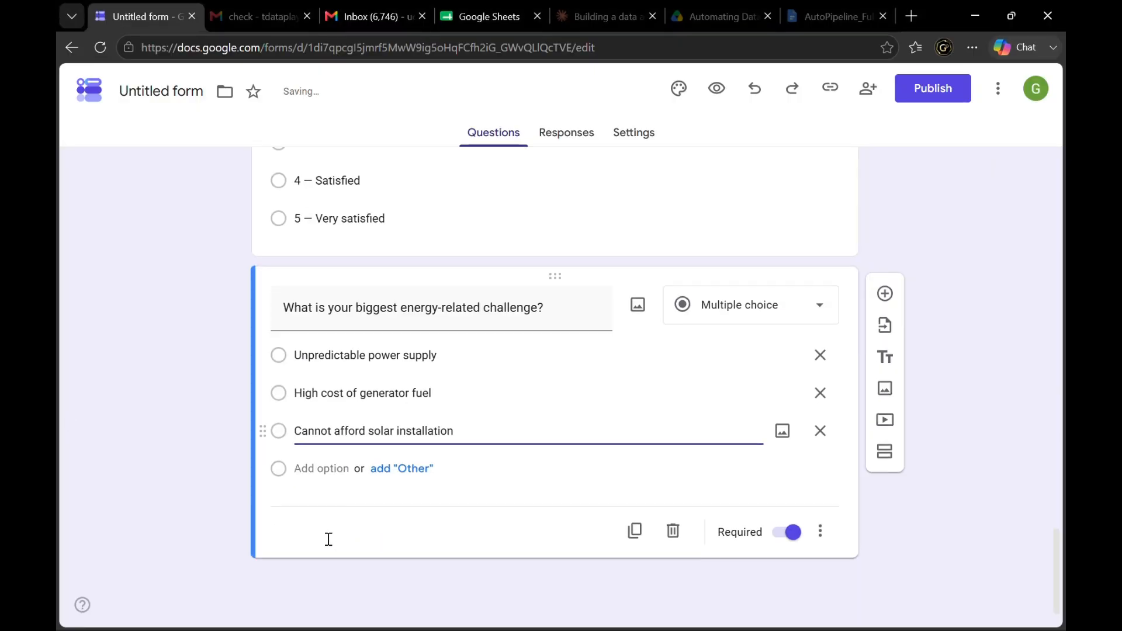
Add "Frequent equipment damage from power surges" from the Notepad notes as the fourth option of the energy challenge question
key("alt+Tab")
left_click_drag(342, 430, 63, 434)
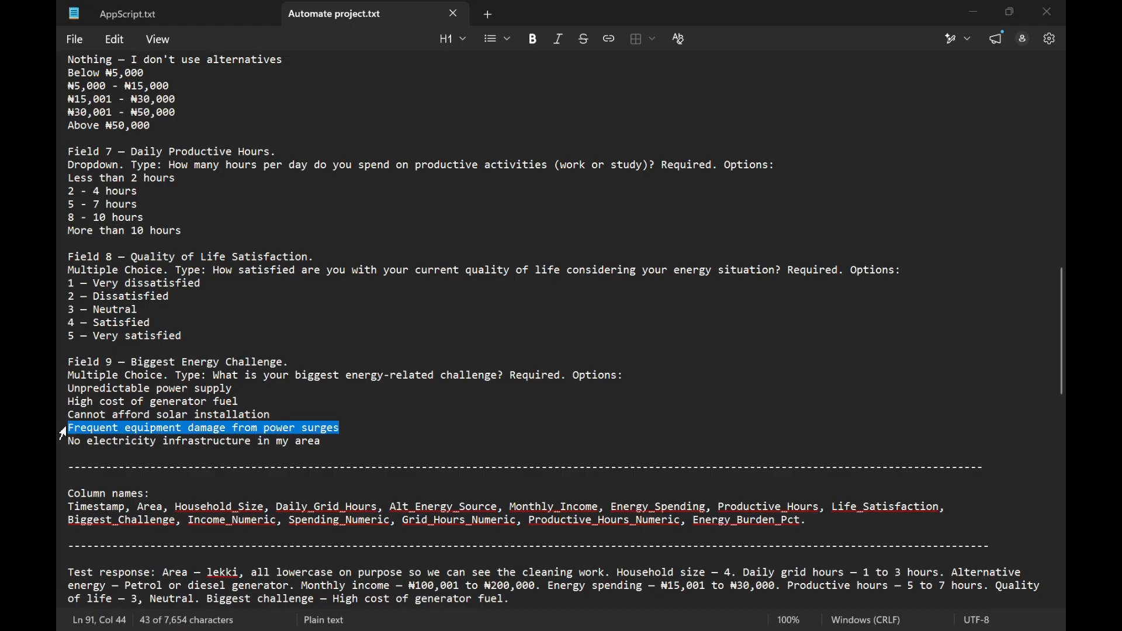
key("ctrl+c")
key("alt+Tab")
left_click(323, 476)
key("ctrl+v")
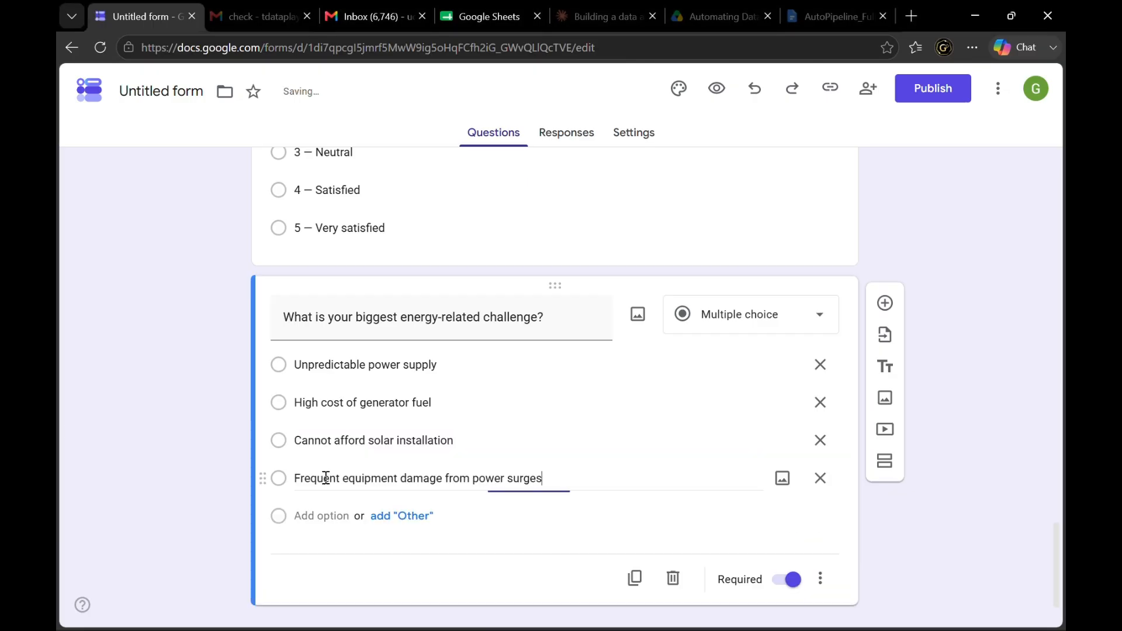
Add "No electricity infrastructure in my area" from the Notepad notes as the fifth energy challenge option and check the notes for remaining fields
key("alt+Tab")
left_click(342, 445)
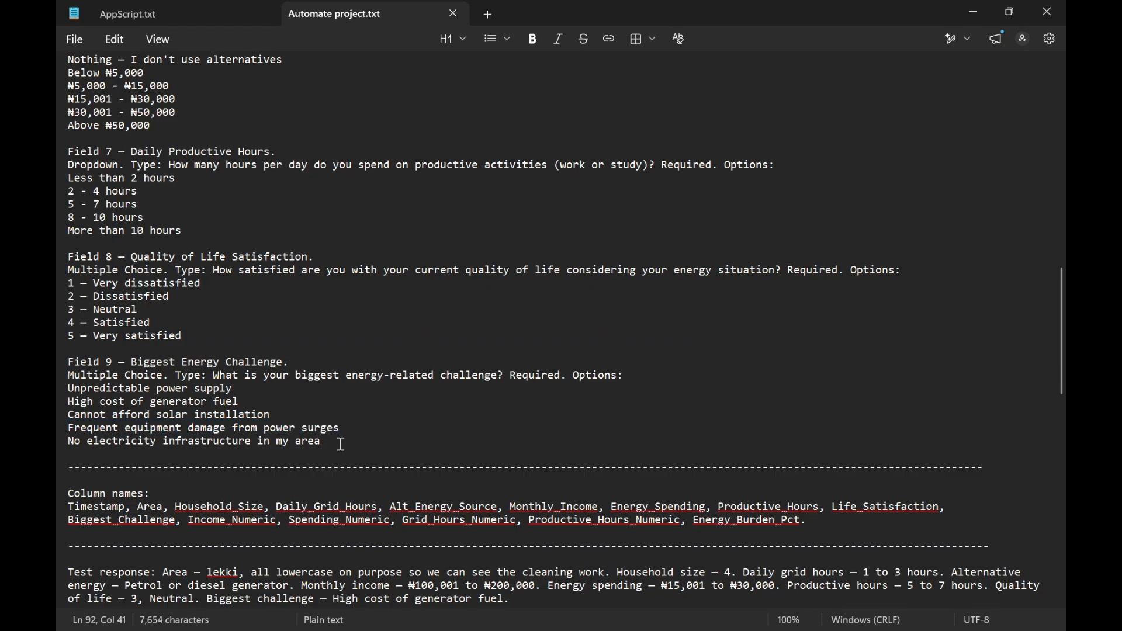
left_click_drag(341, 444, 64, 452)
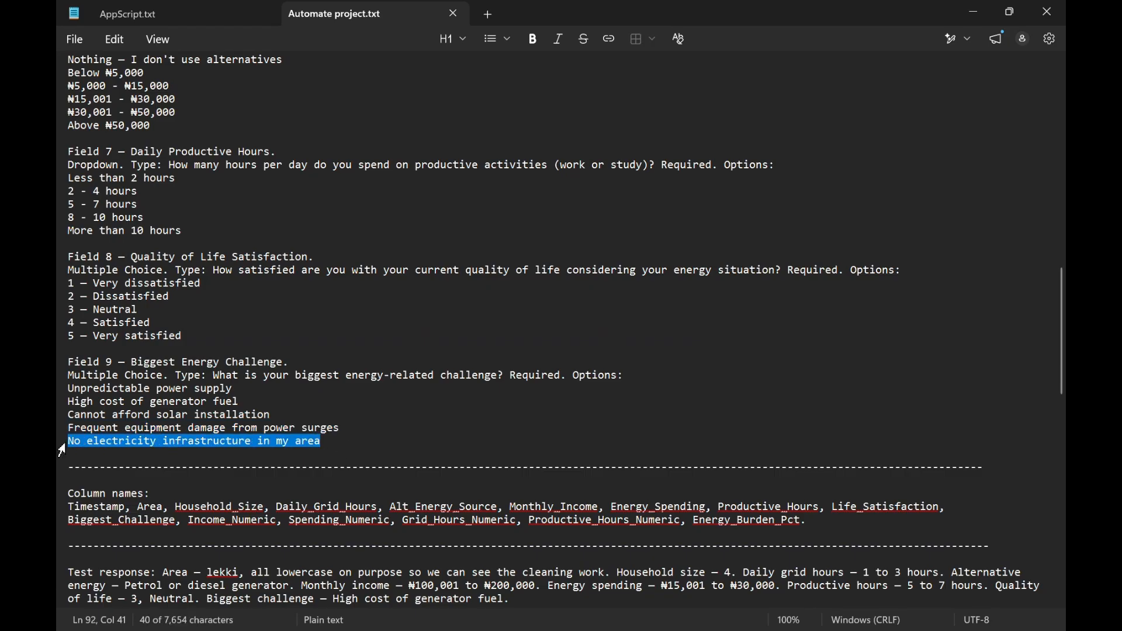
key("ctrl+c")
key("alt+Tab")
left_click(325, 514)
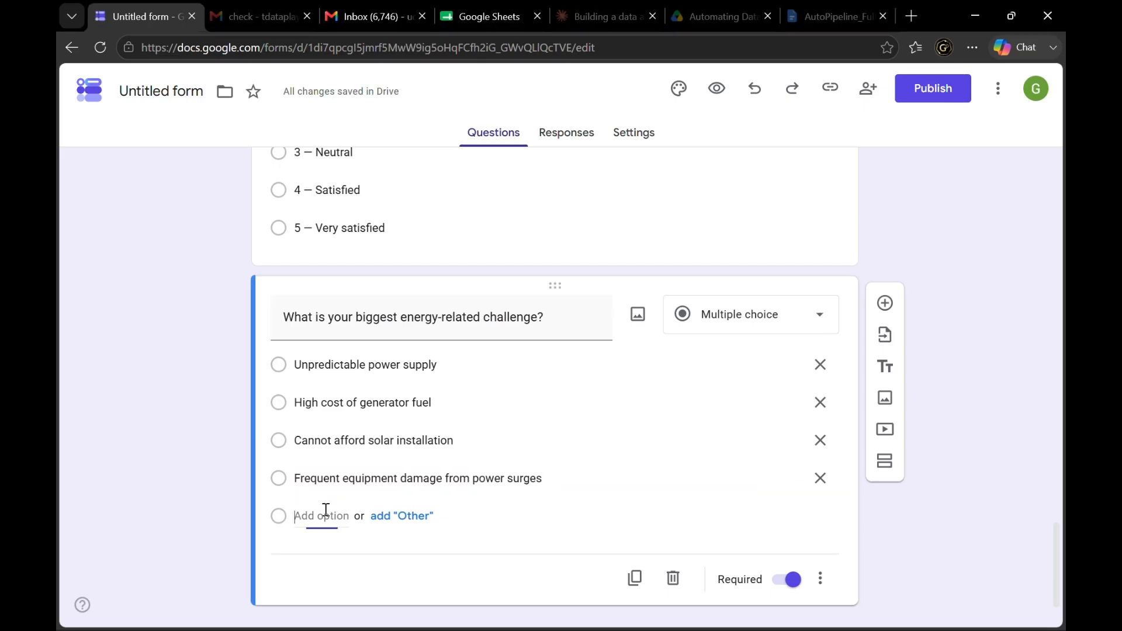
key("ctrl+v")
scroll(976, 514, "down", 1)
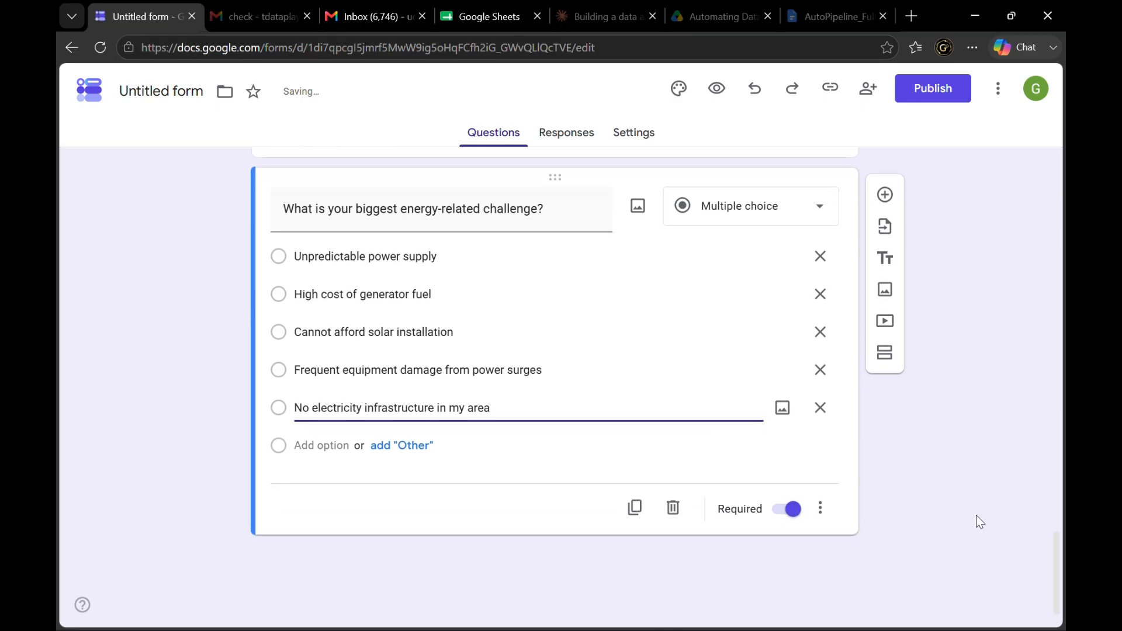
key("alt+Tab")
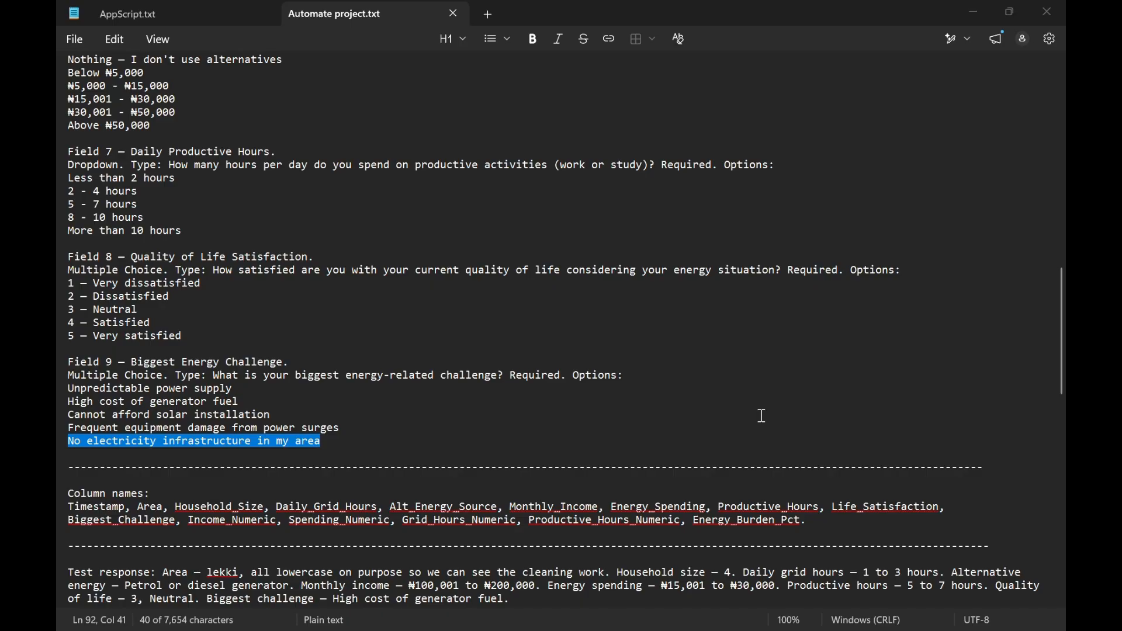
key("alt+Tab")
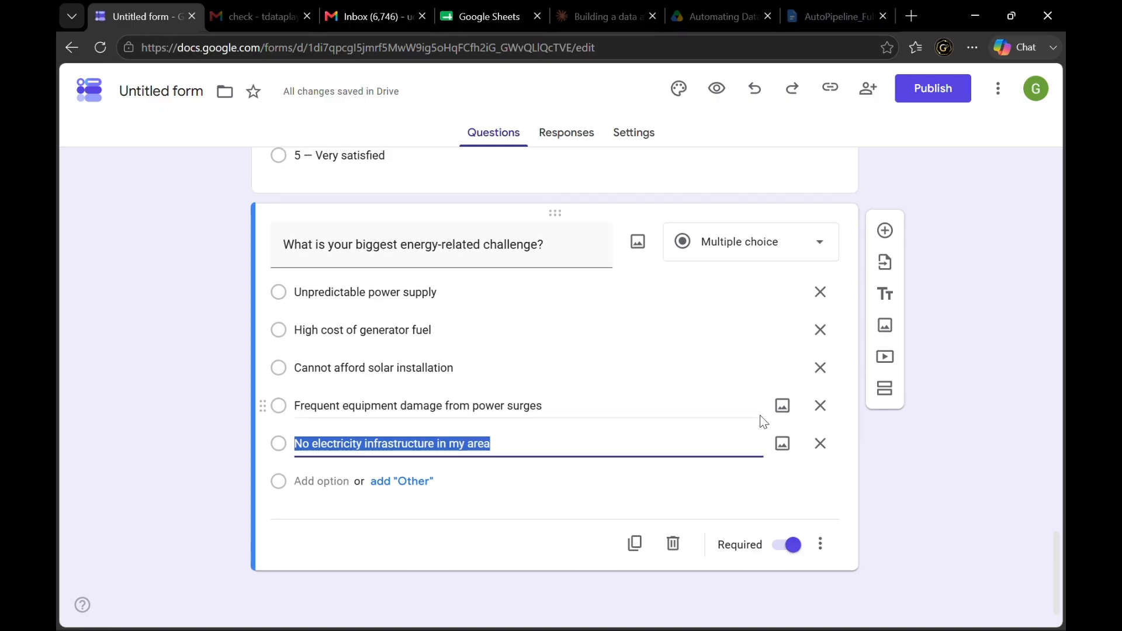
Link the form's responses to a new spreadsheet named "Untitled form (Responses)"
scroll(760, 415, "up", 1)
left_click(953, 375)
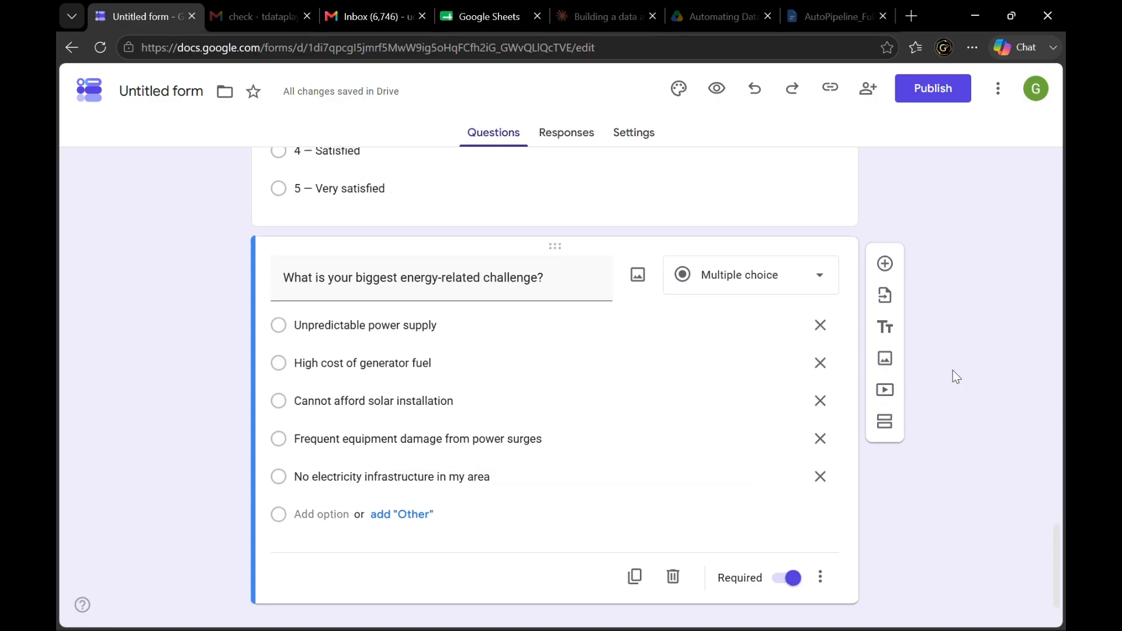
scroll(952, 376, "up", 3)
scroll(953, 374, "up", 20)
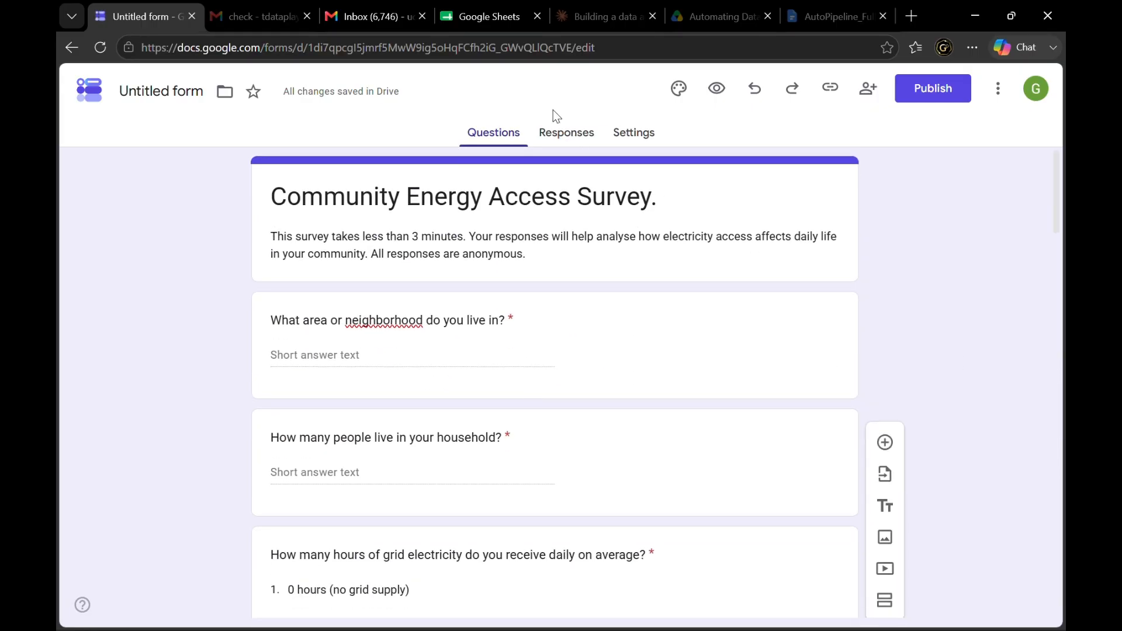
left_click(553, 133)
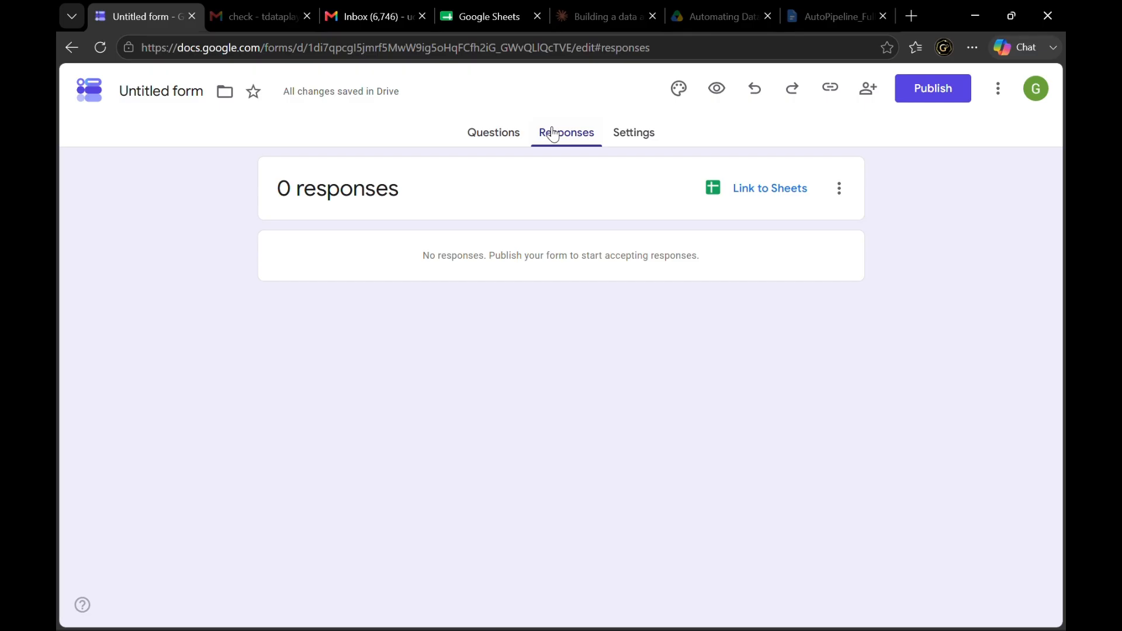
left_click(742, 195)
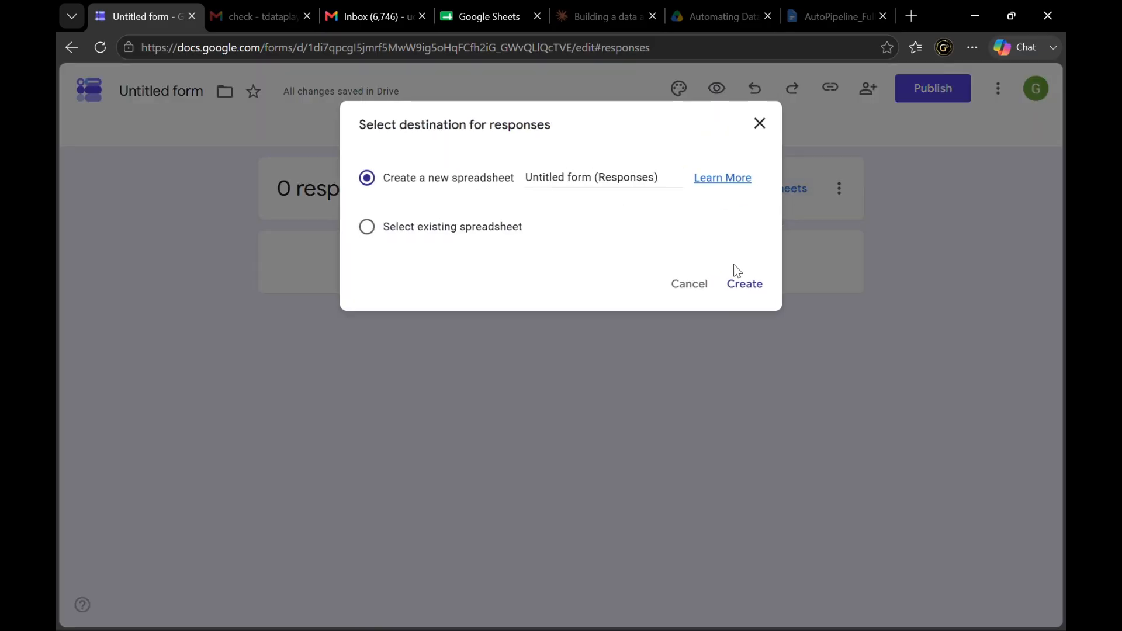
left_click(744, 285)
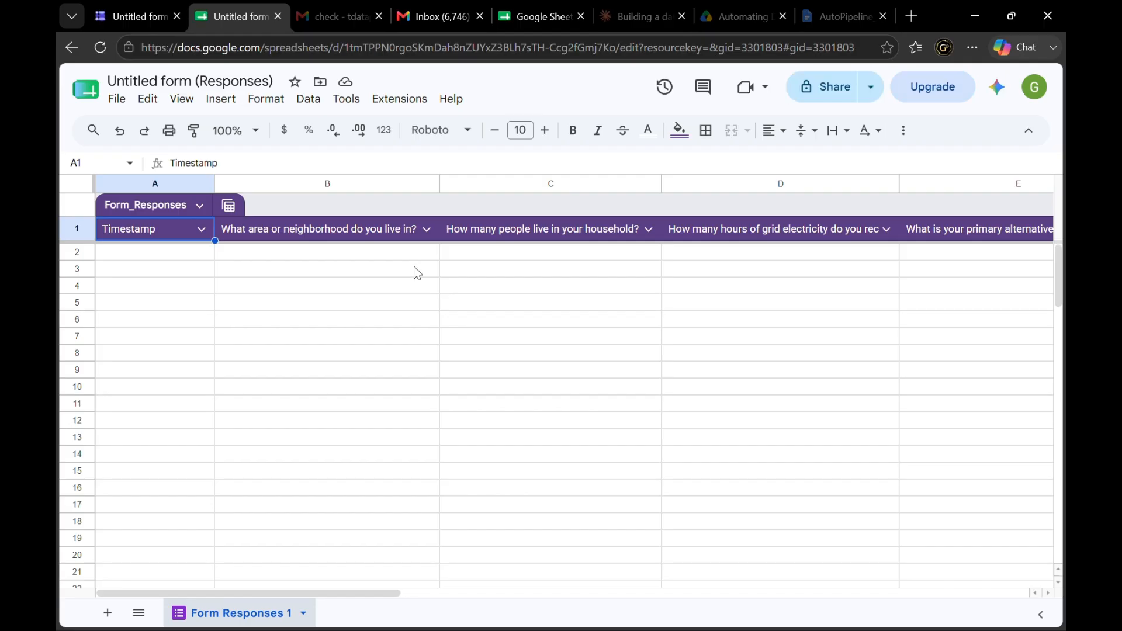
Return to the form's questions and rename the form file to "Community Energy Access Survey.", matching its title
left_click(142, 21)
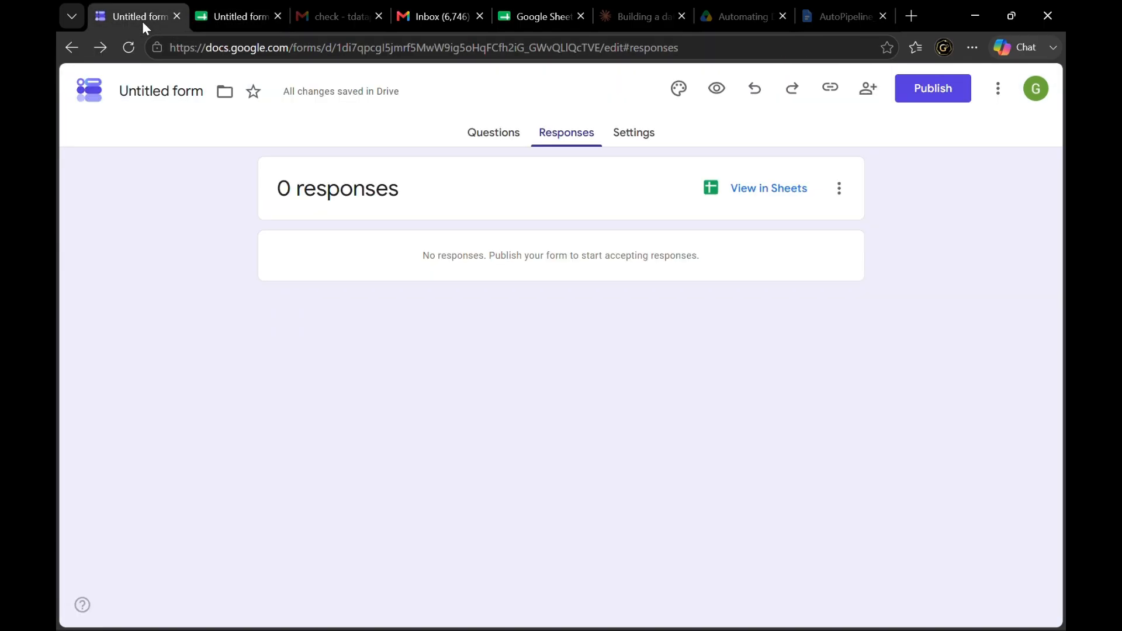
left_click(492, 139)
left_click_drag(659, 197, 266, 215)
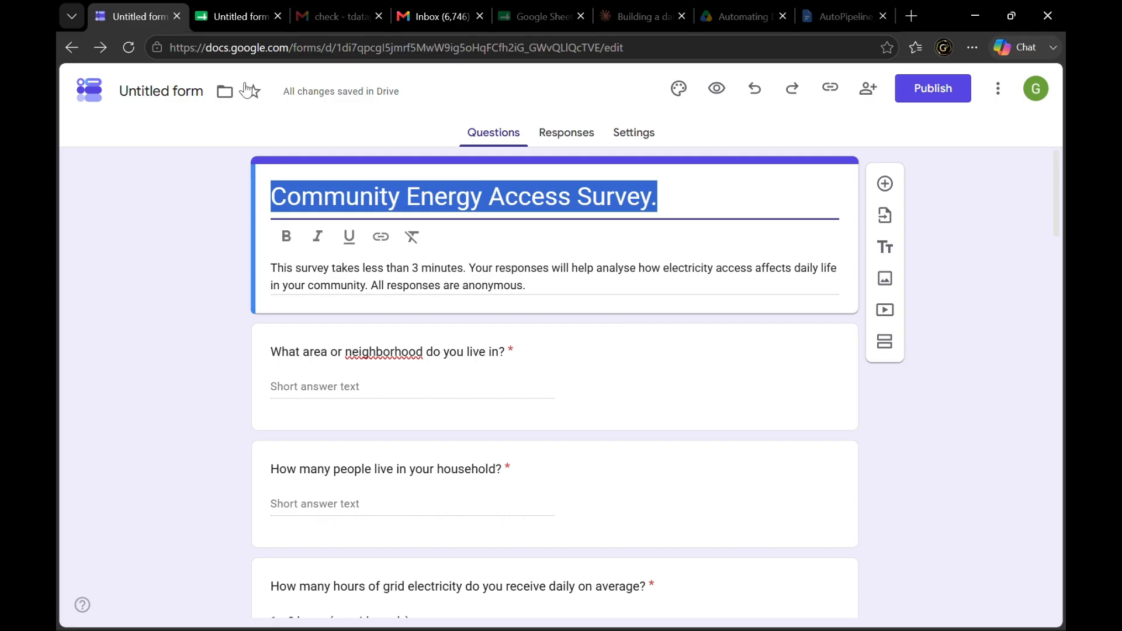
left_click(175, 81)
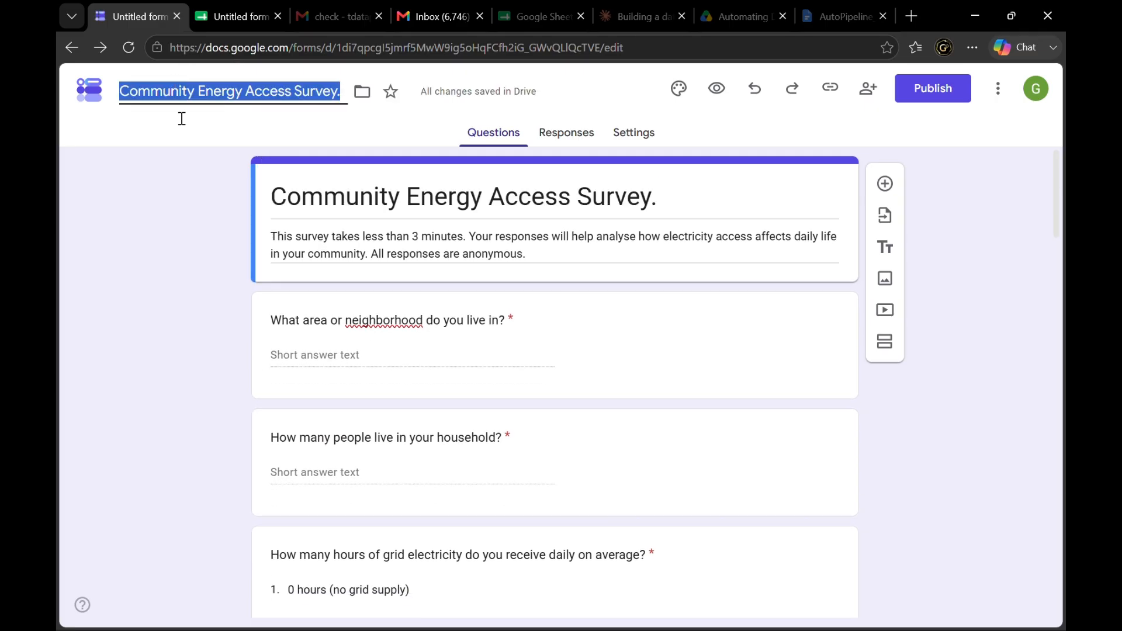
left_click(191, 272)
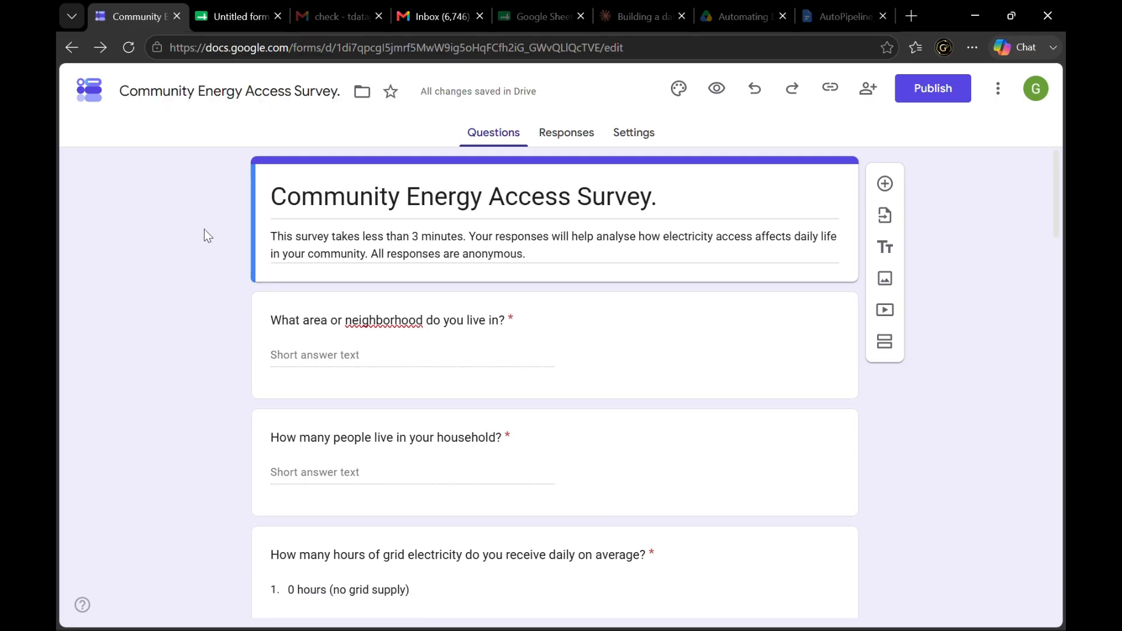
In the linked responses spreadsheet, narrow the Timestamp column and slightly widen the neighborhood and household size question columns
left_click(570, 139)
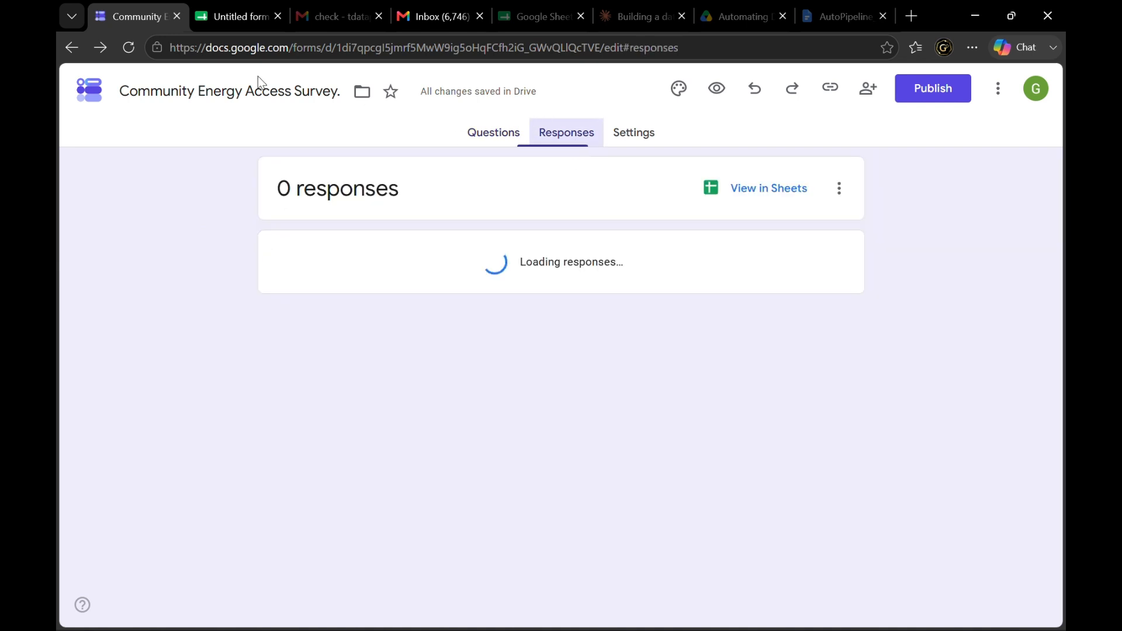
left_click(228, 13)
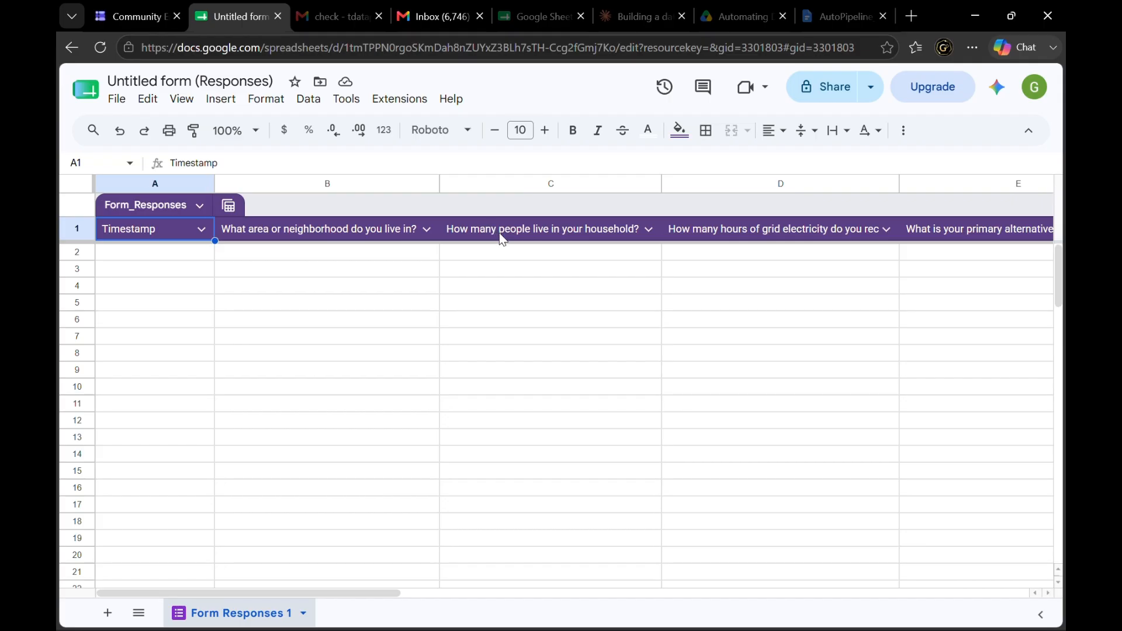
scroll(501, 238, "right", 5)
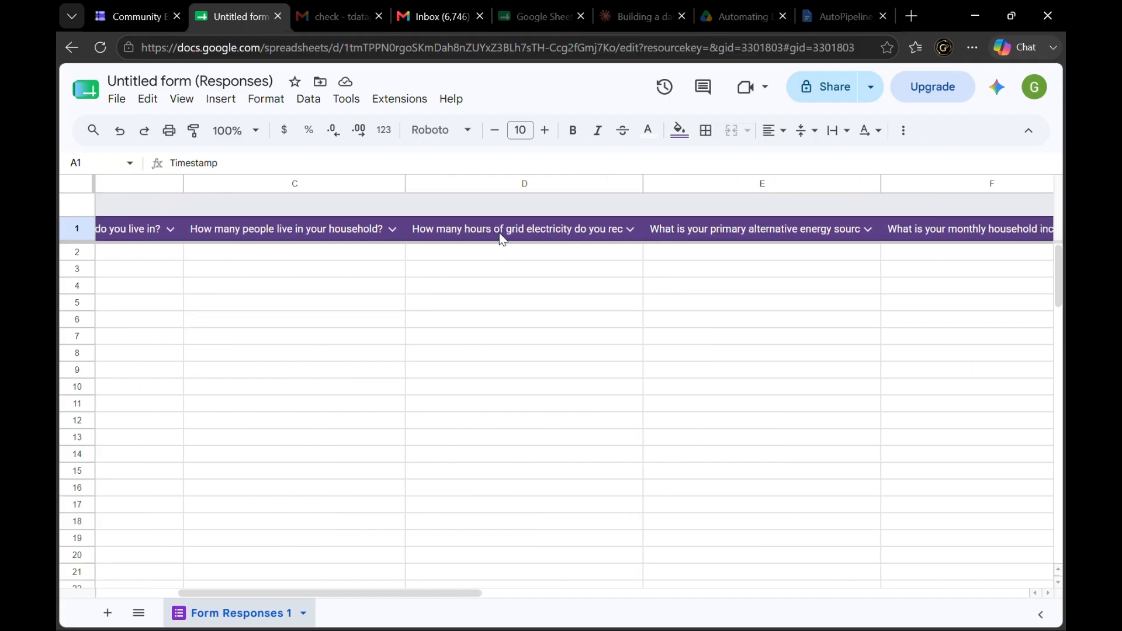
scroll(502, 239, "left", 5)
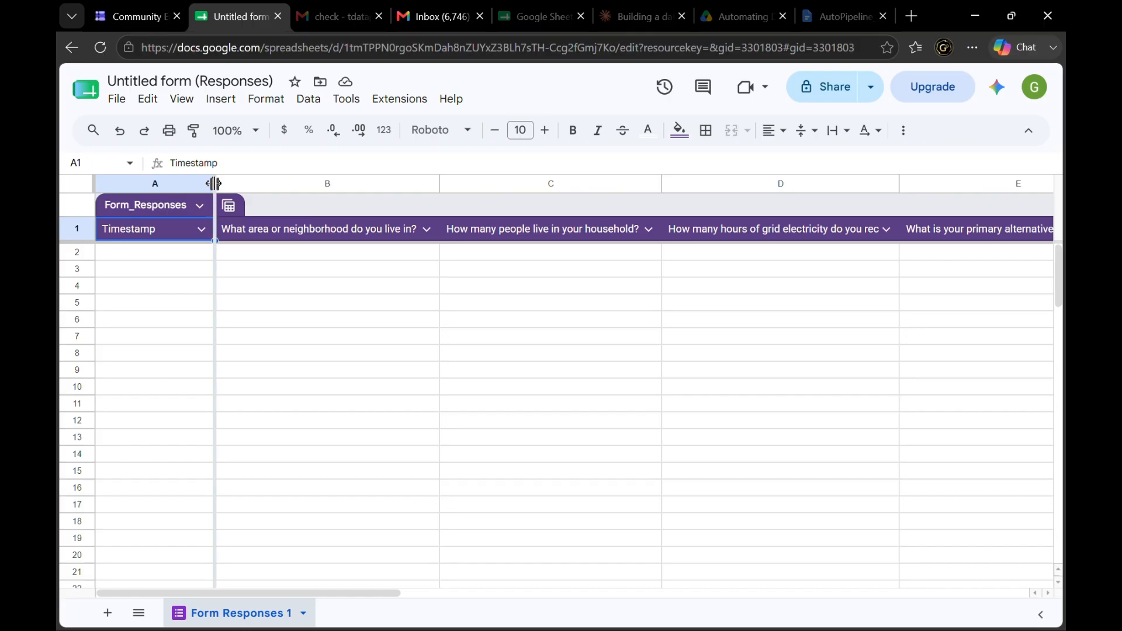
left_click_drag(214, 183, 183, 183)
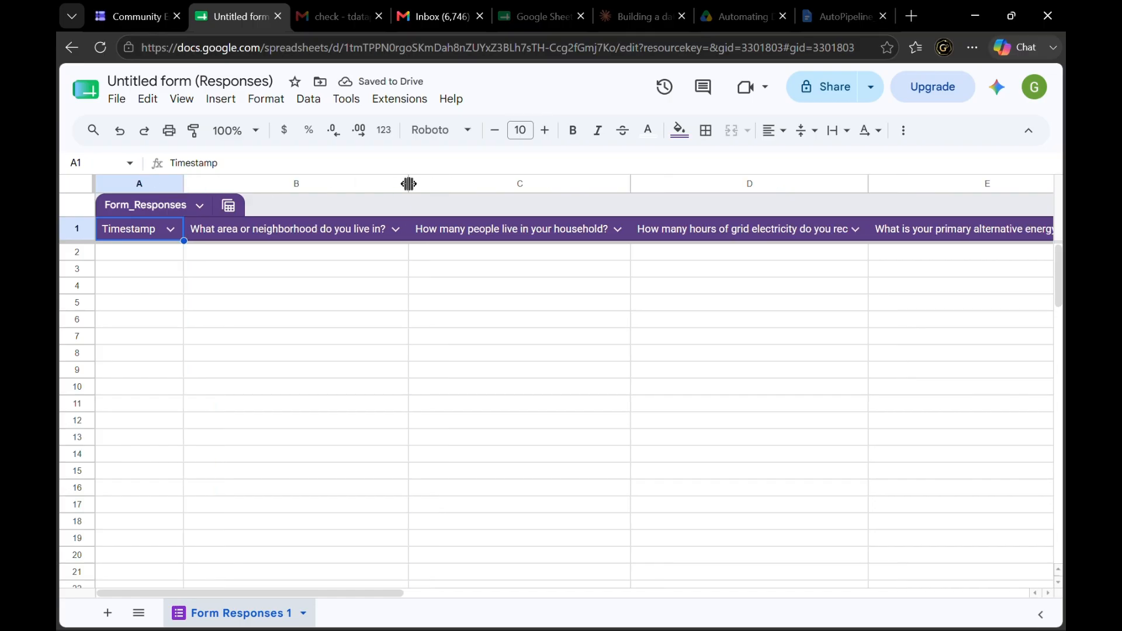
left_click_drag(409, 183, 413, 183)
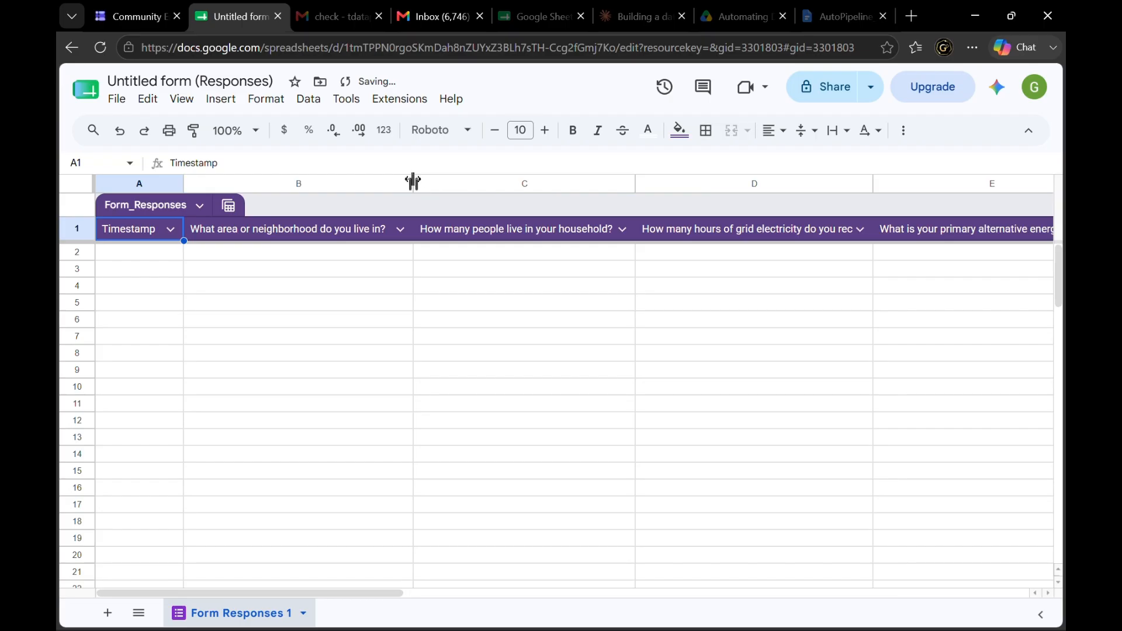
left_click_drag(635, 184, 641, 183)
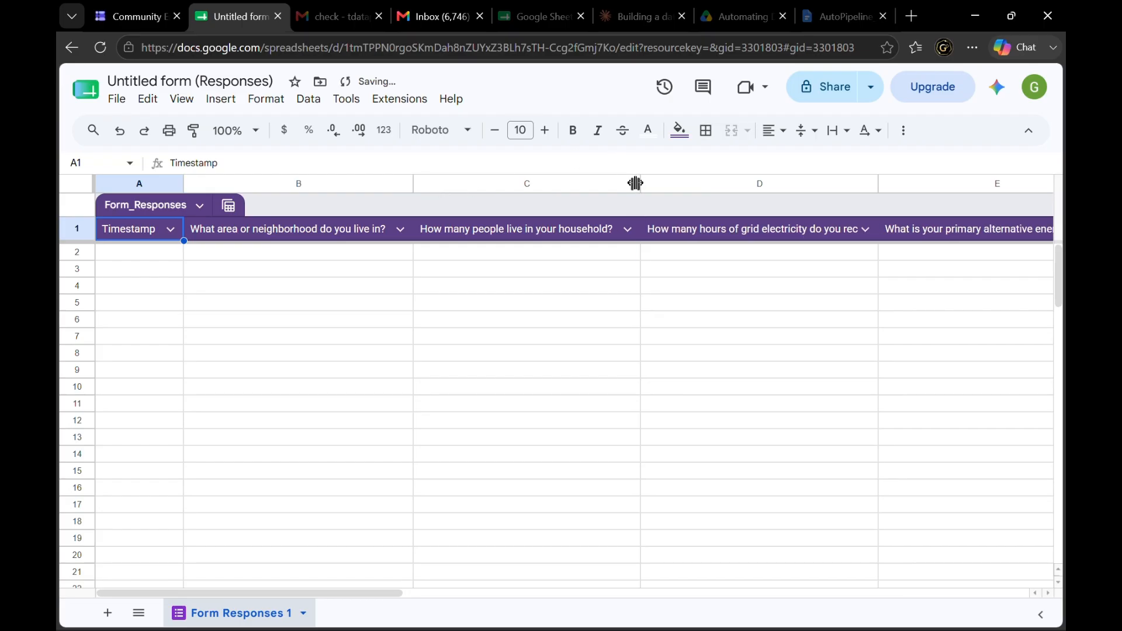
Fit the widths of the grid electricity hours, alternative energy source, household income and monthly energy spending columns to their header text
left_click_drag(880, 184, 879, 184)
double_click(880, 184)
scroll(882, 270, "right", 5)
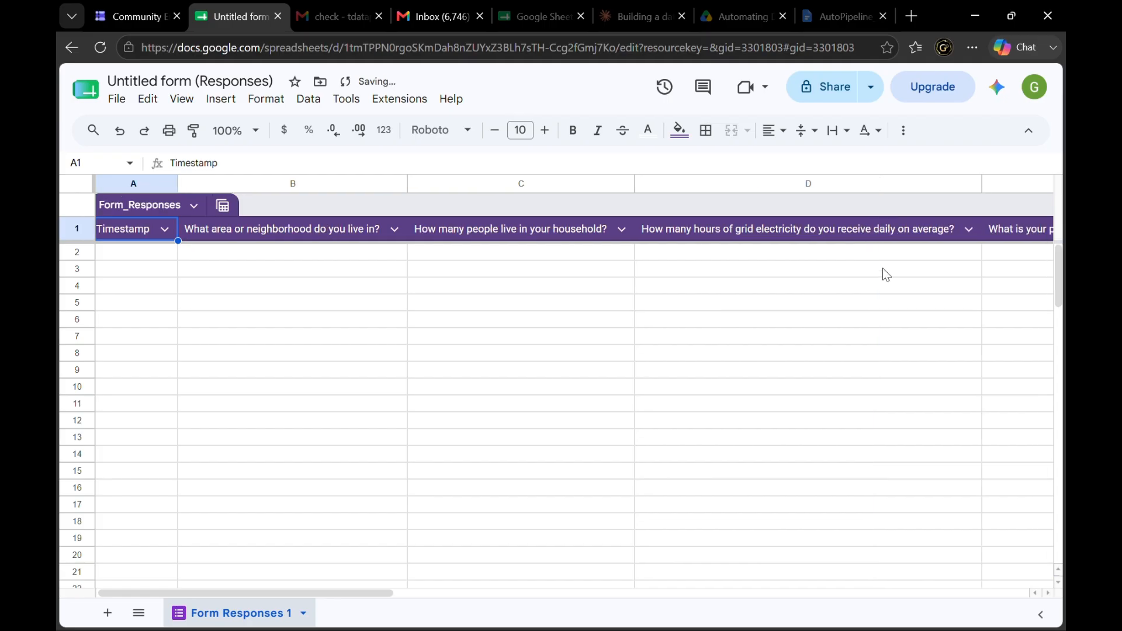
double_click(912, 185)
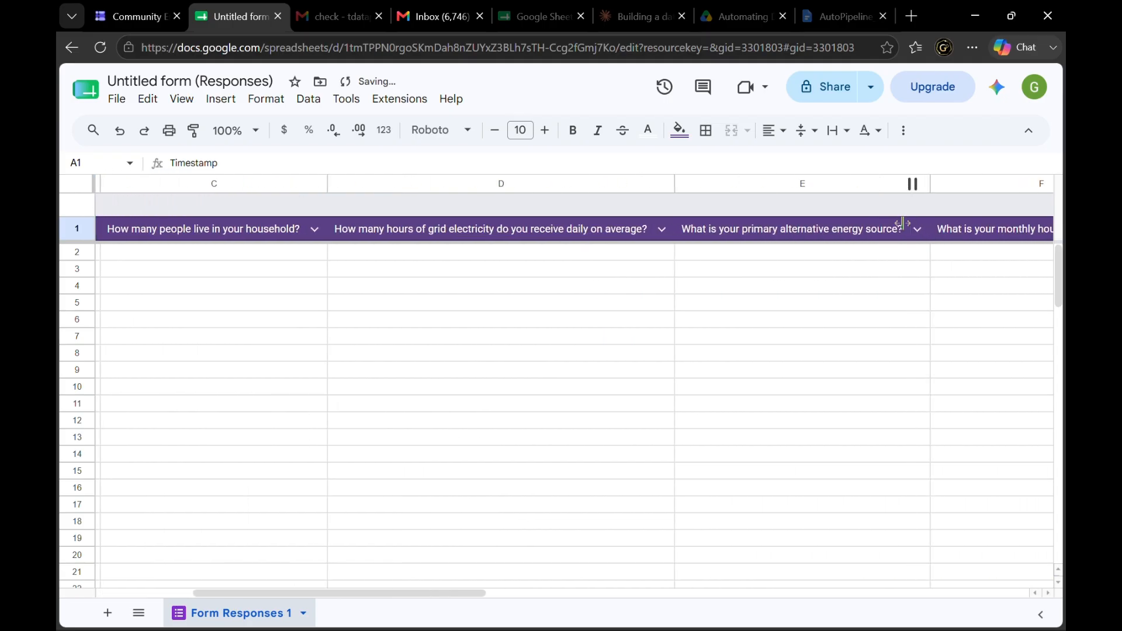
scroll(897, 327, "right", 6)
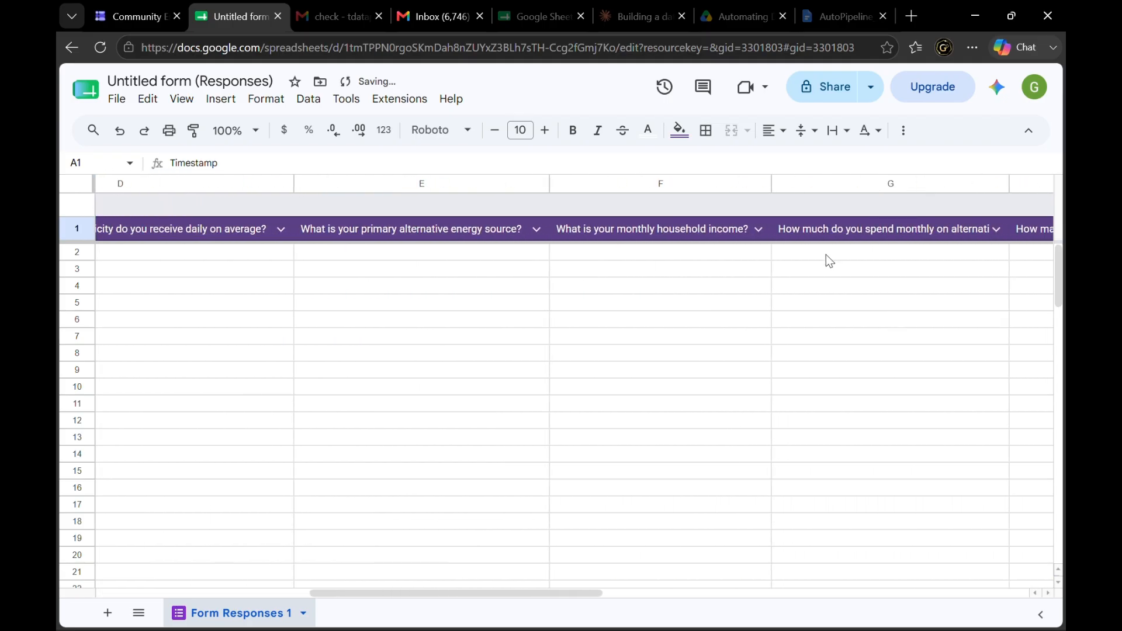
double_click(771, 184)
left_click(1013, 184)
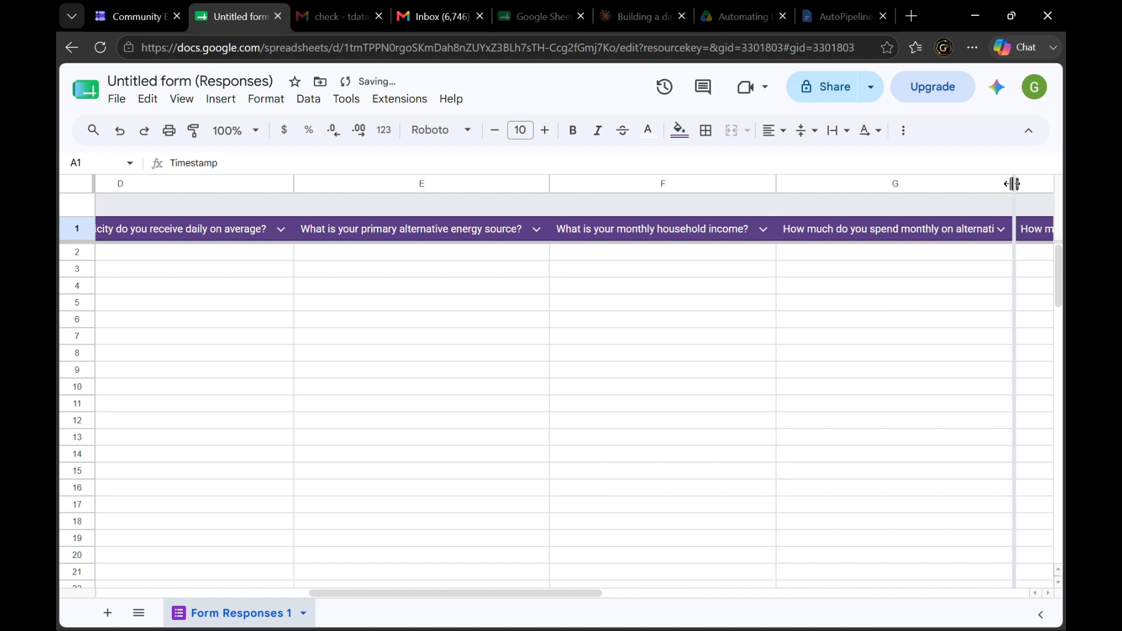
double_click(1013, 184)
Fit the widths of the productive hours, quality of life satisfaction and biggest energy challenge columns to their header text
scroll(962, 315, "right", 6)
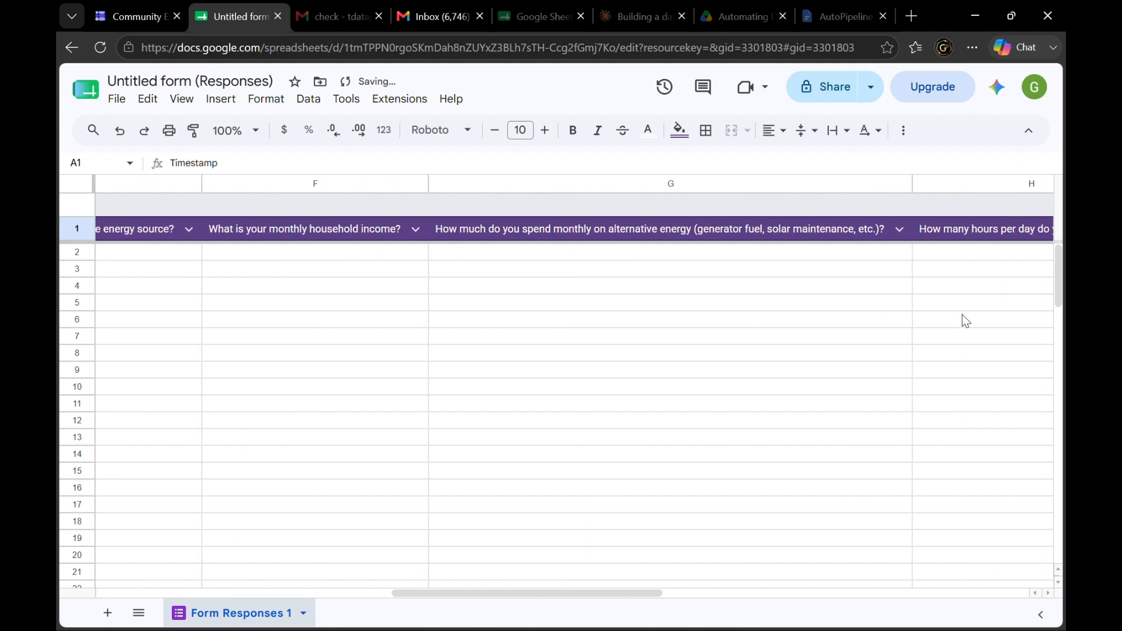
scroll(966, 321, "right", 5)
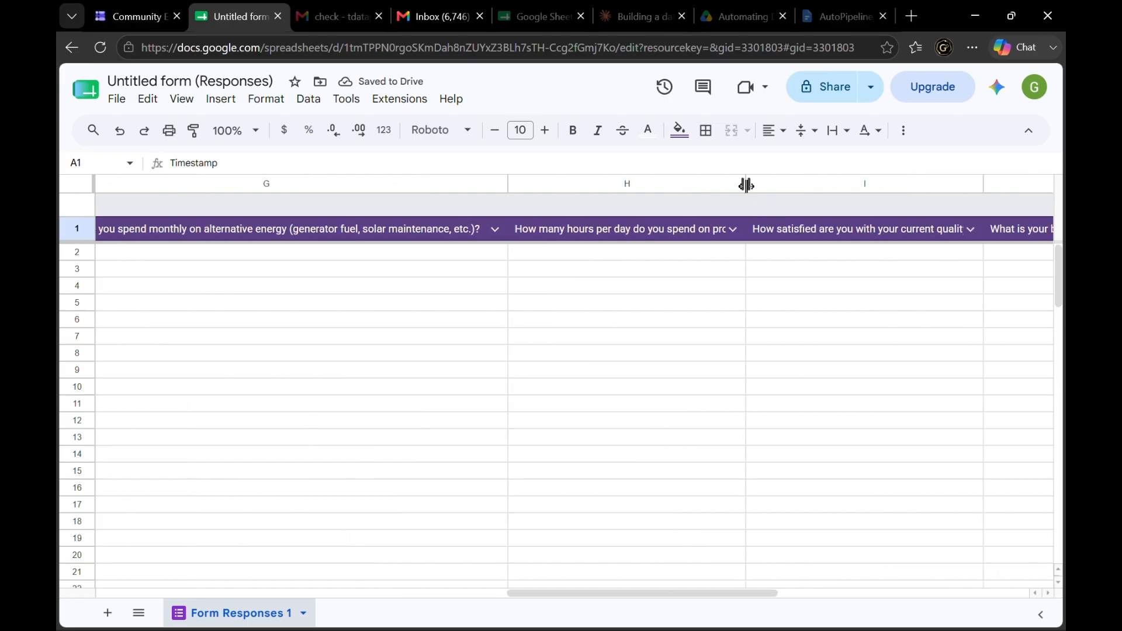
double_click(747, 184)
scroll(828, 299, "right", 5)
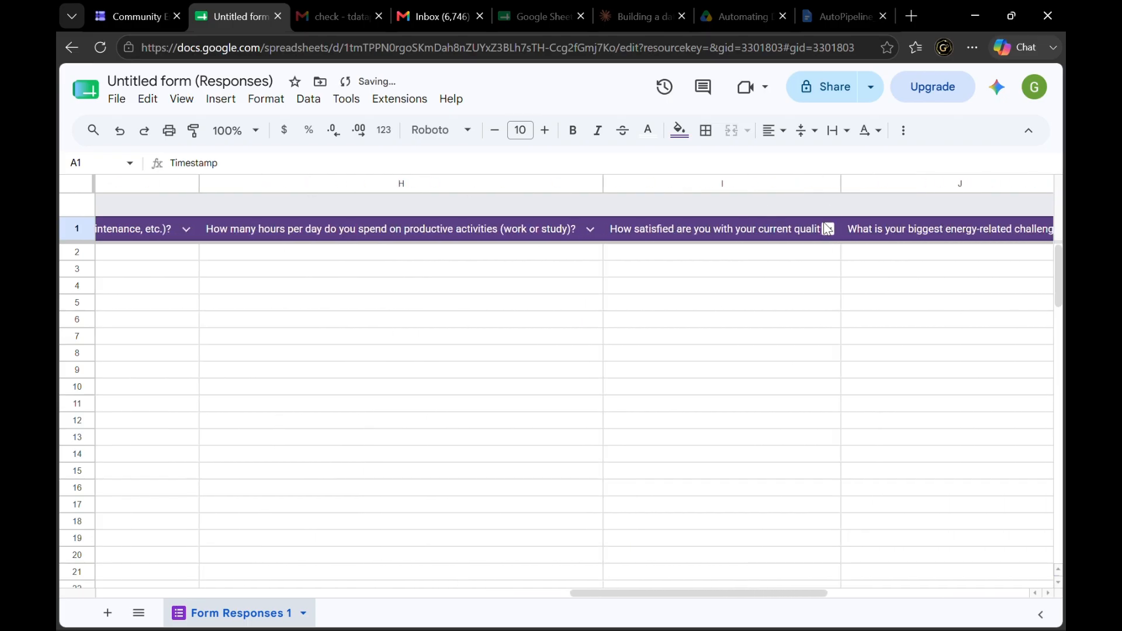
double_click(841, 184)
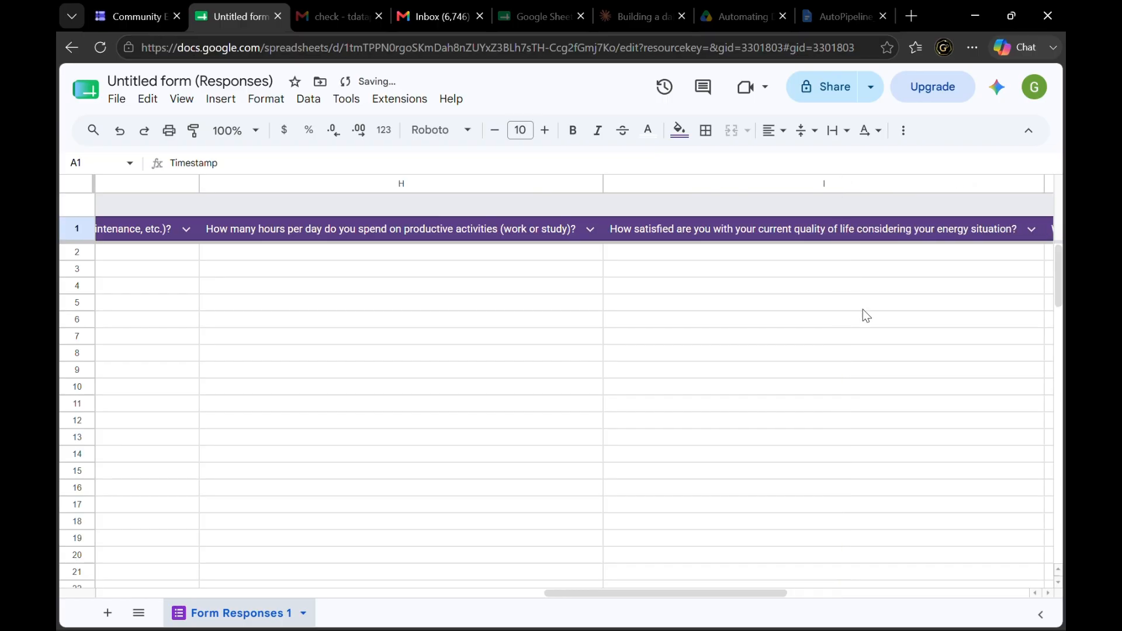
scroll(864, 316, "right", 5)
double_click(910, 183)
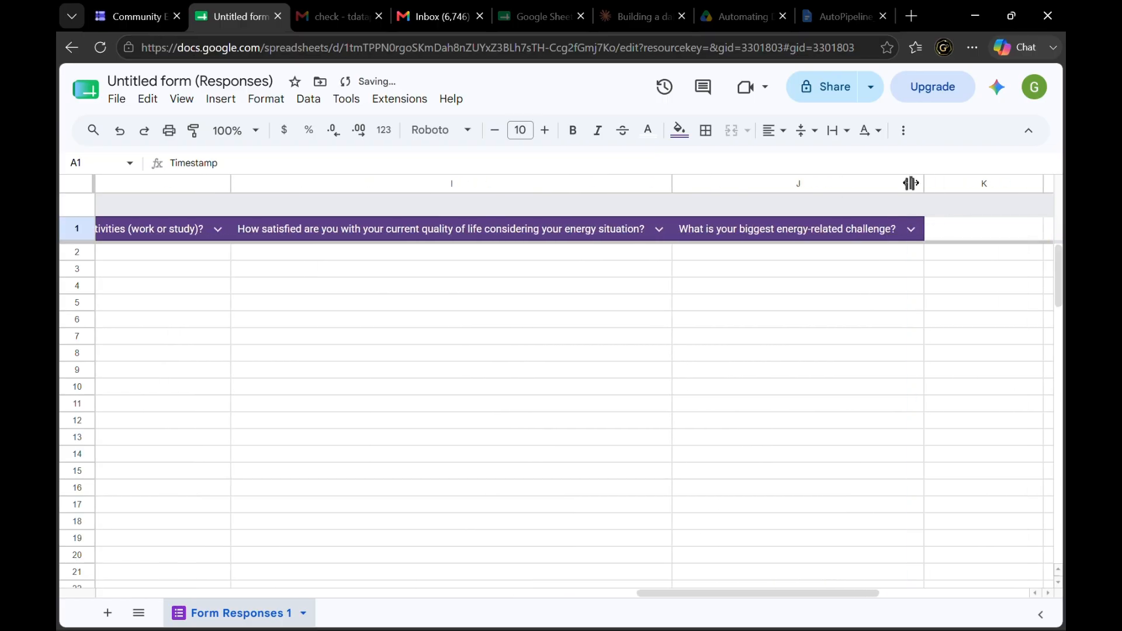
Rename the responses spreadsheet as "AutoPipeline - Energy Access Data"
scroll(619, 378, "left", 10)
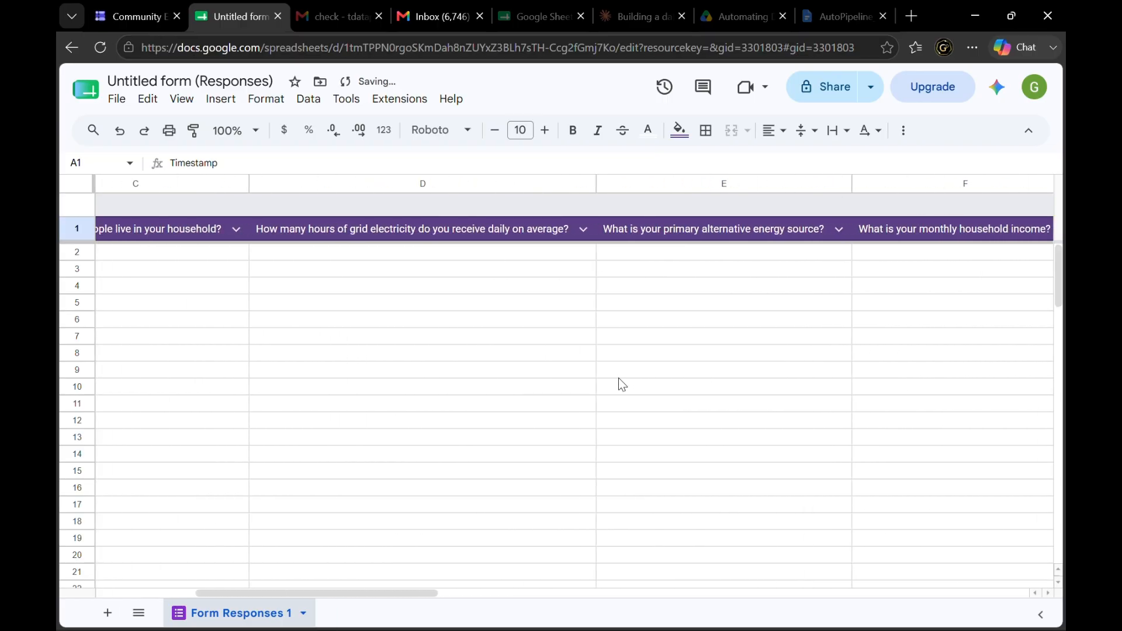
scroll(619, 379, "left", 5)
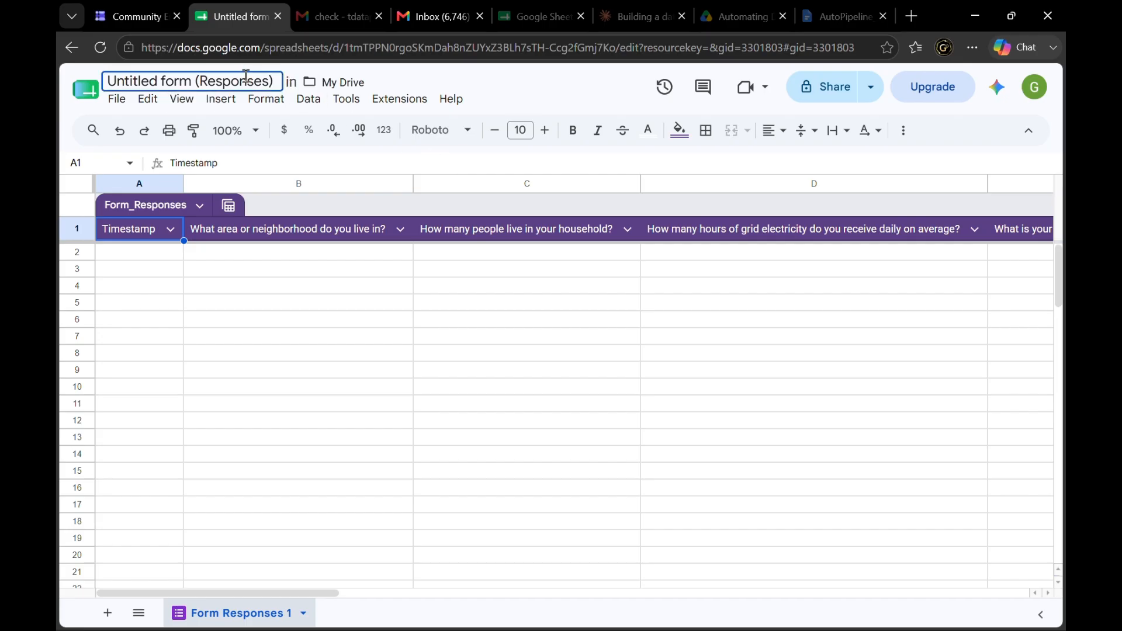
left_click(271, 77)
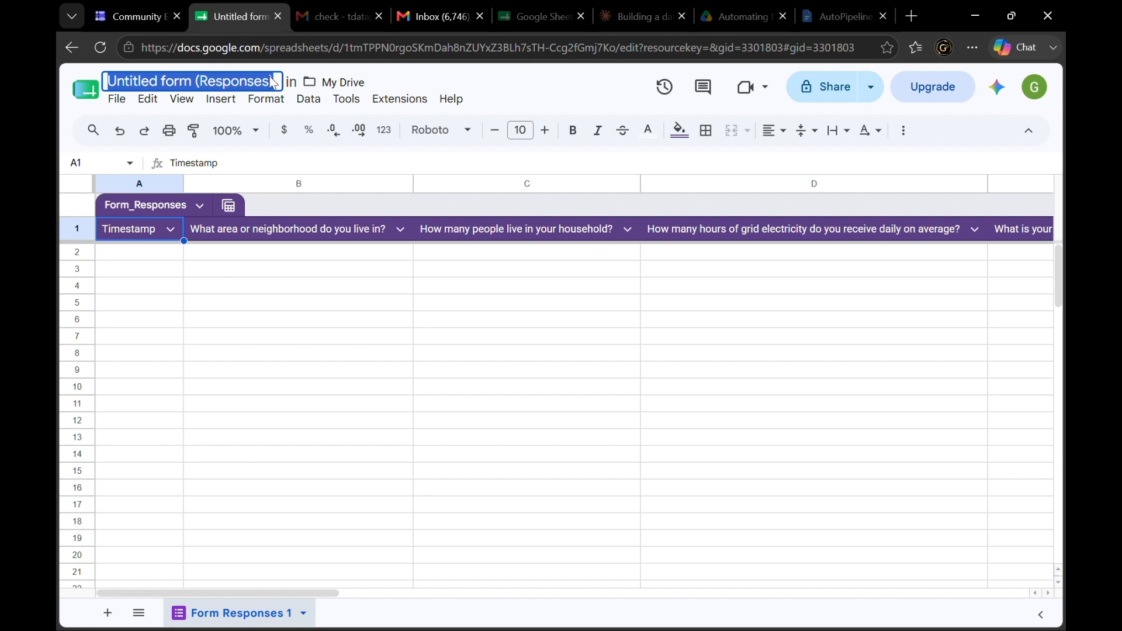
type("Auto")
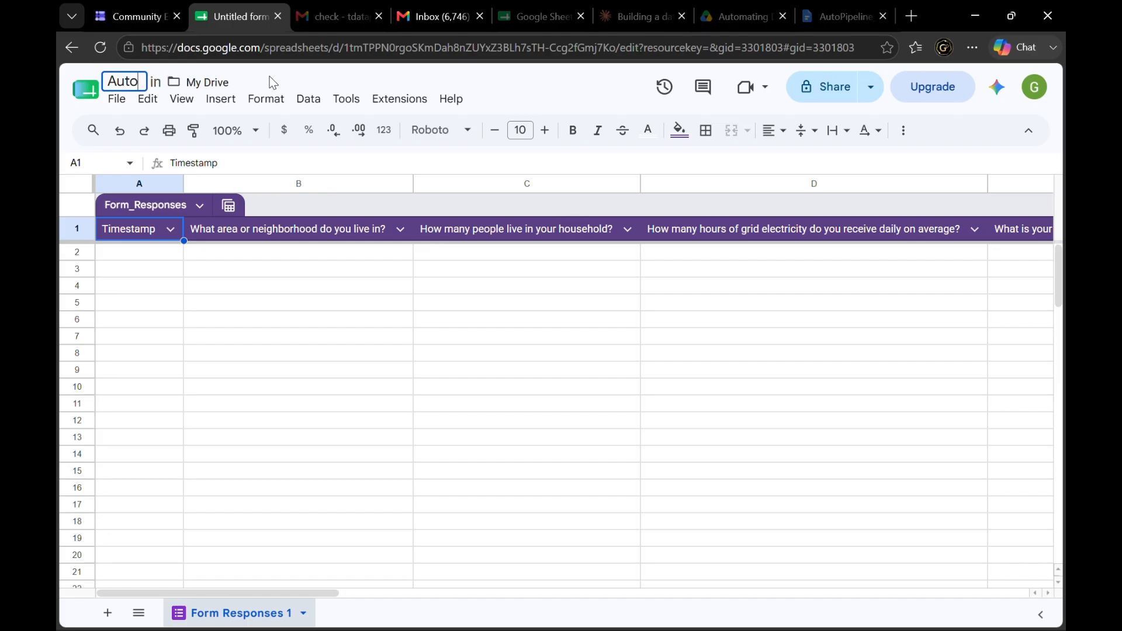
type("Pipel")
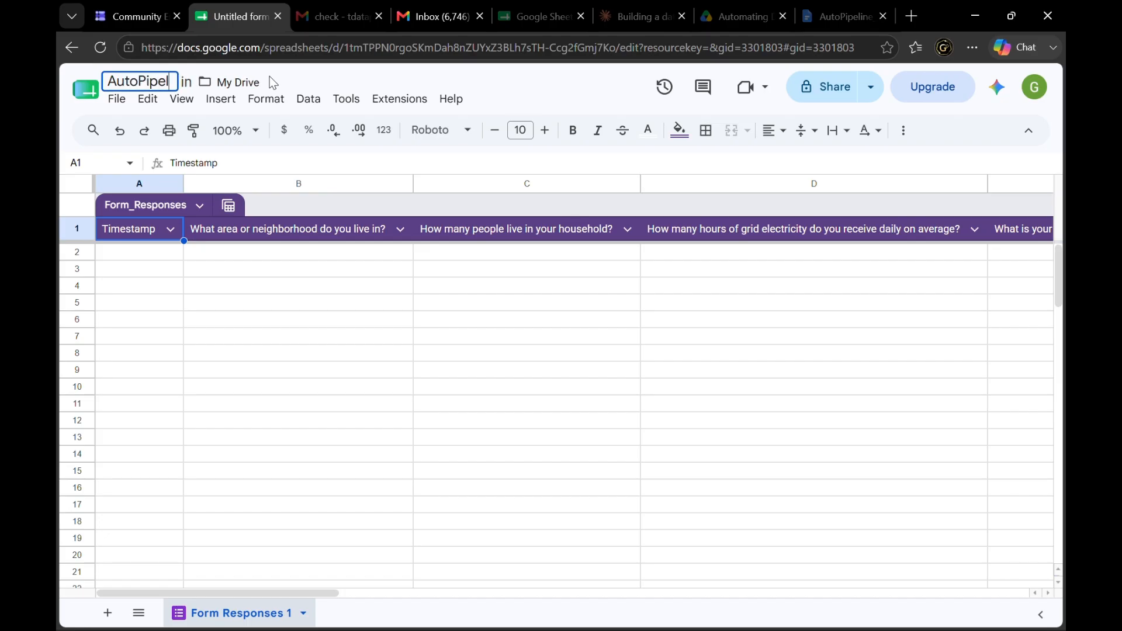
type("ine - ")
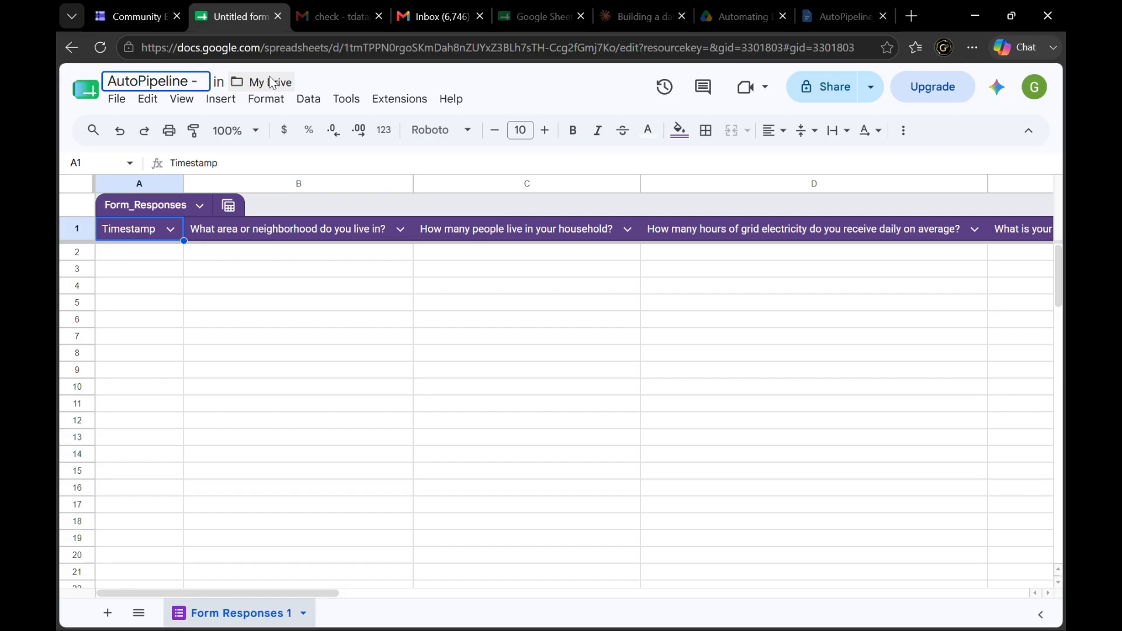
type("Energy")
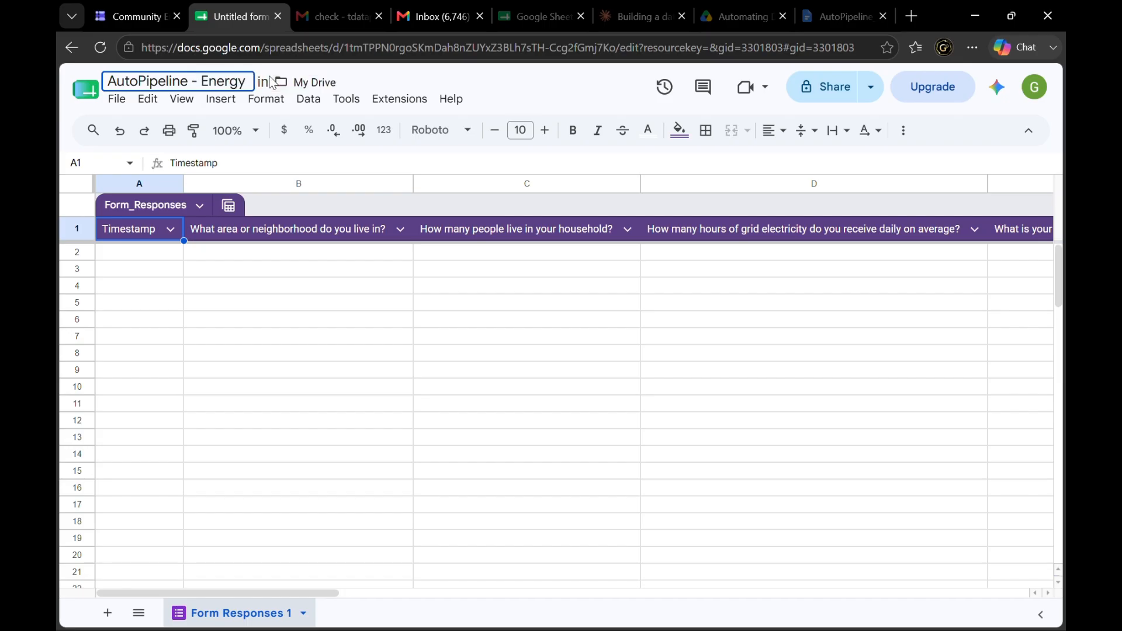
type(" Access")
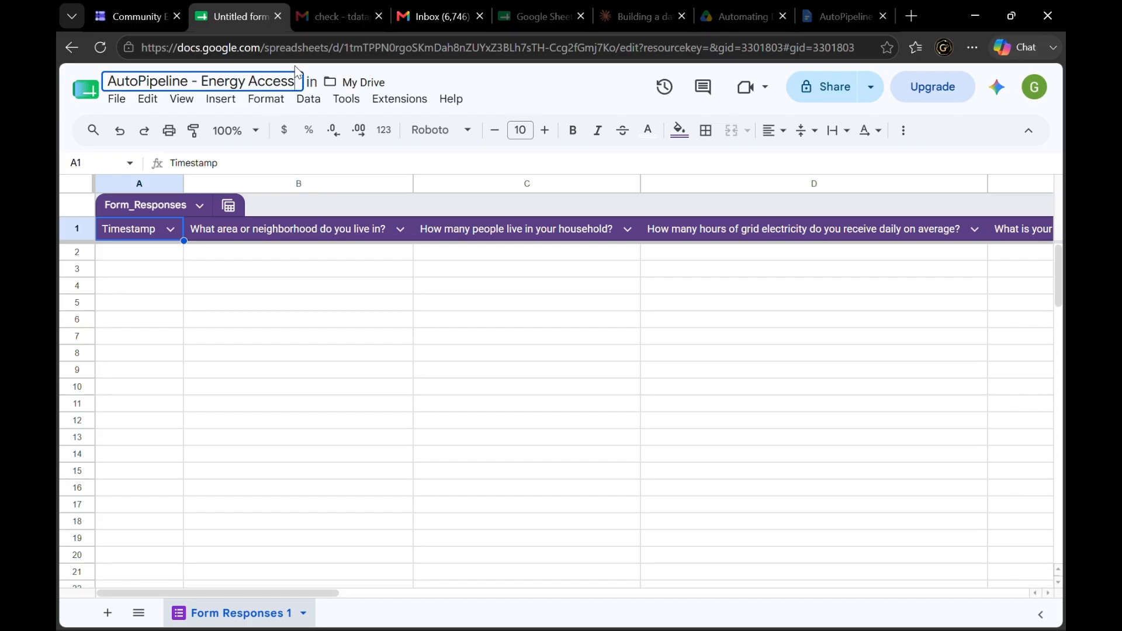
type(" Data")
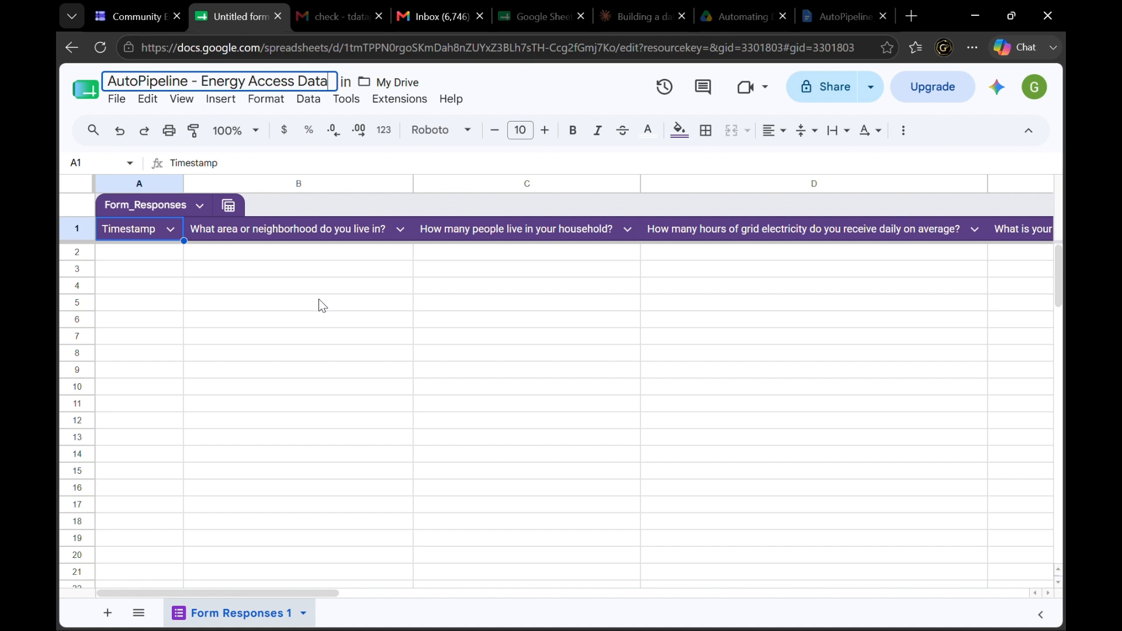
left_click(245, 290)
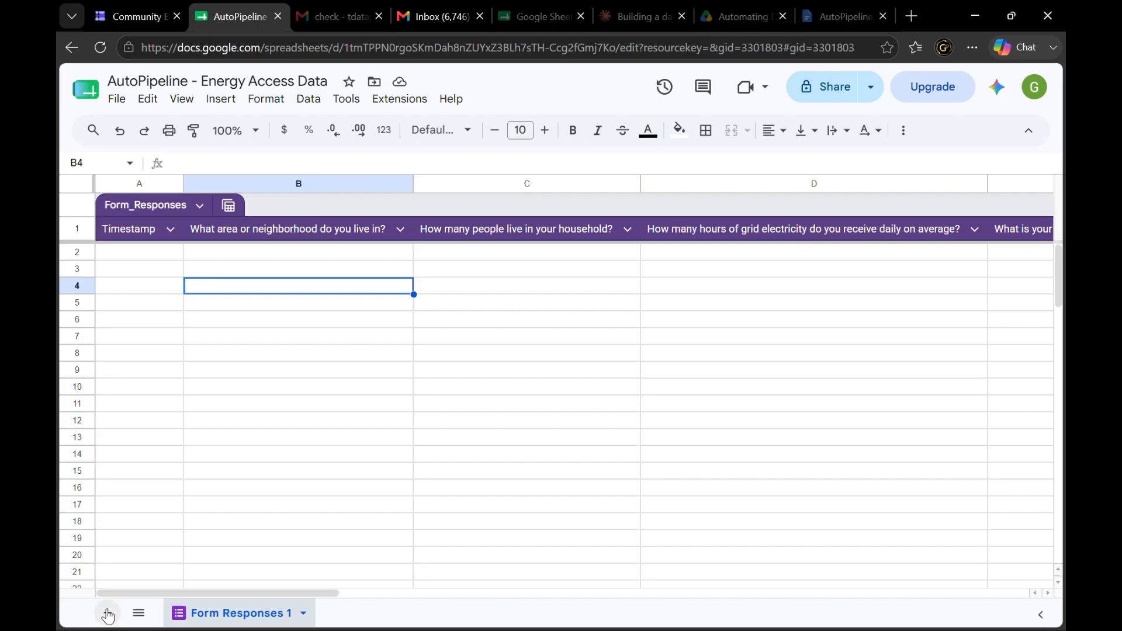
Add a new sheet to the spreadsheet and name it "Cleaned Data"
left_click(109, 614)
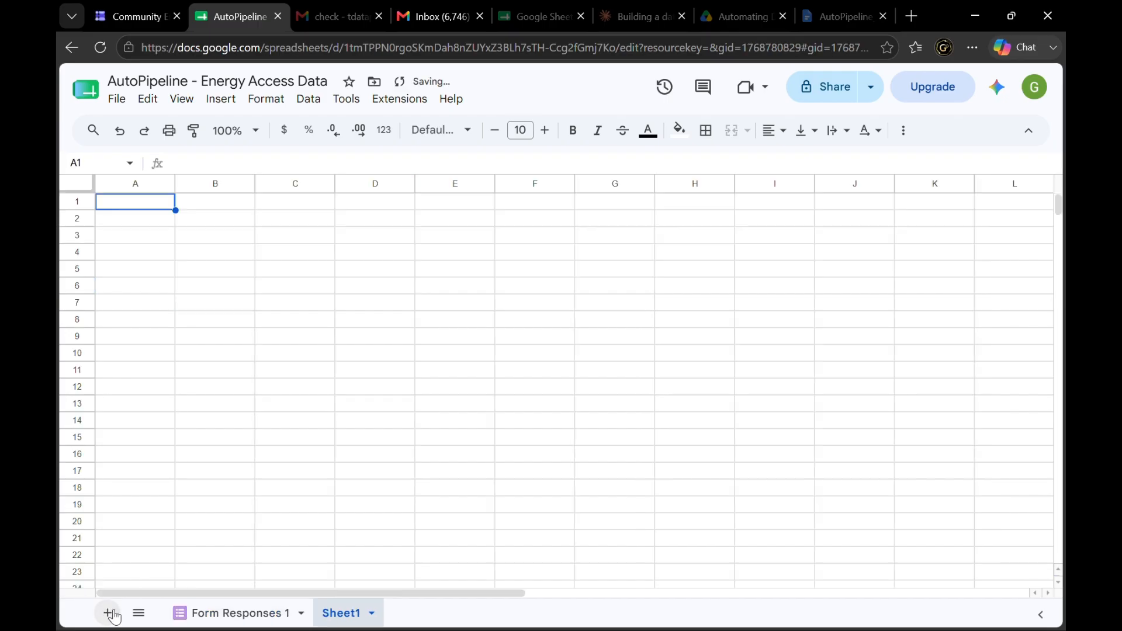
double_click(340, 614)
type("C")
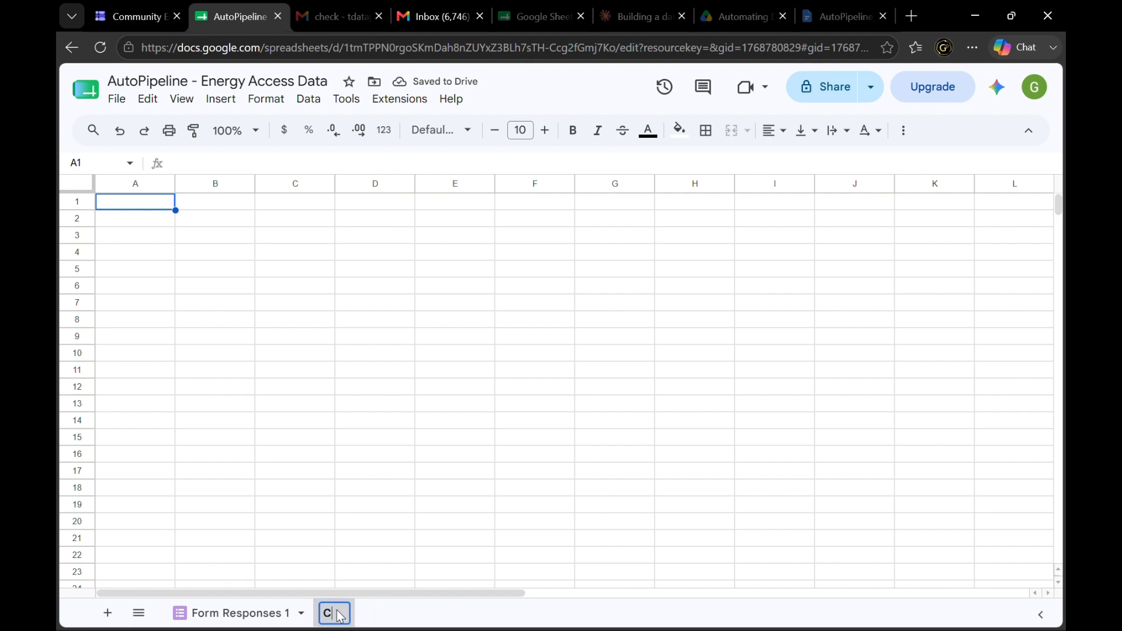
type("lean")
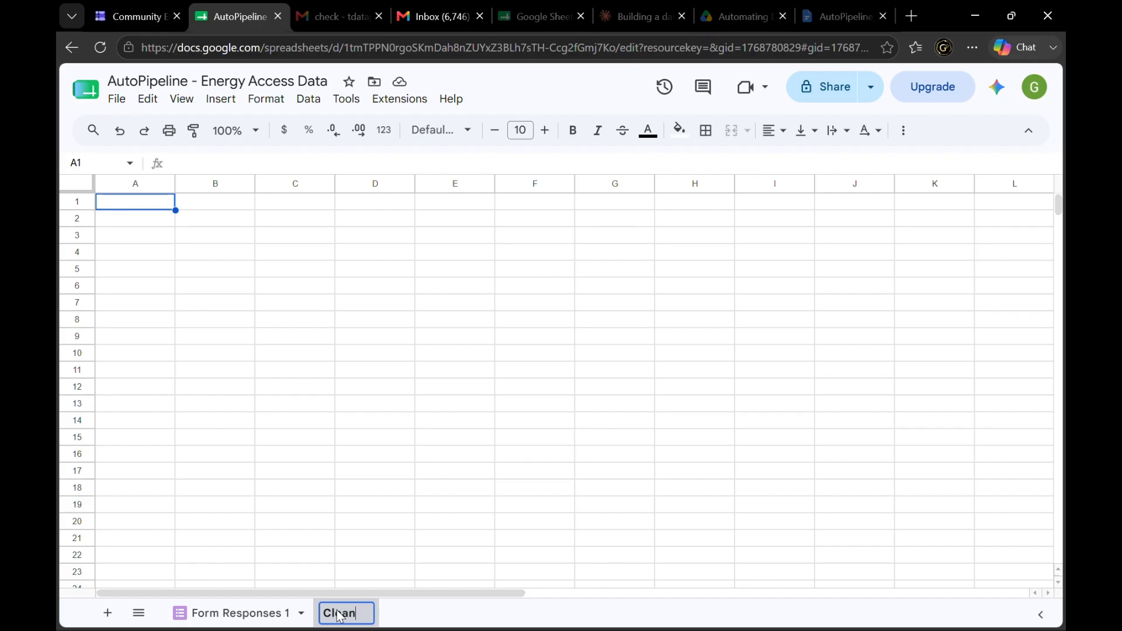
type("ed d")
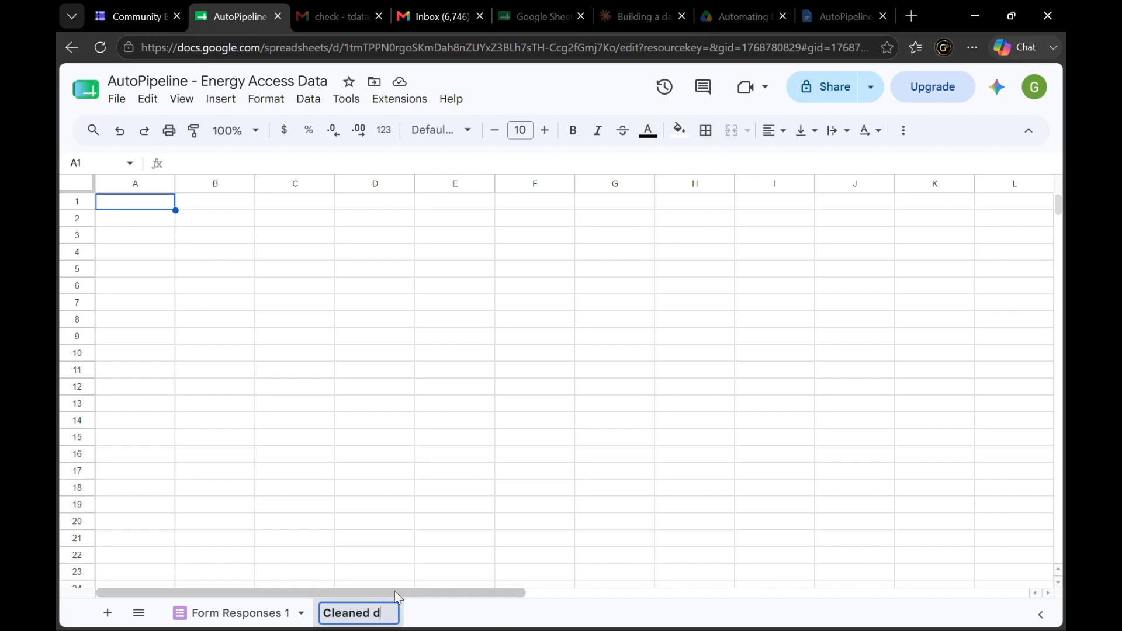
type("ataata")
left_click(425, 576)
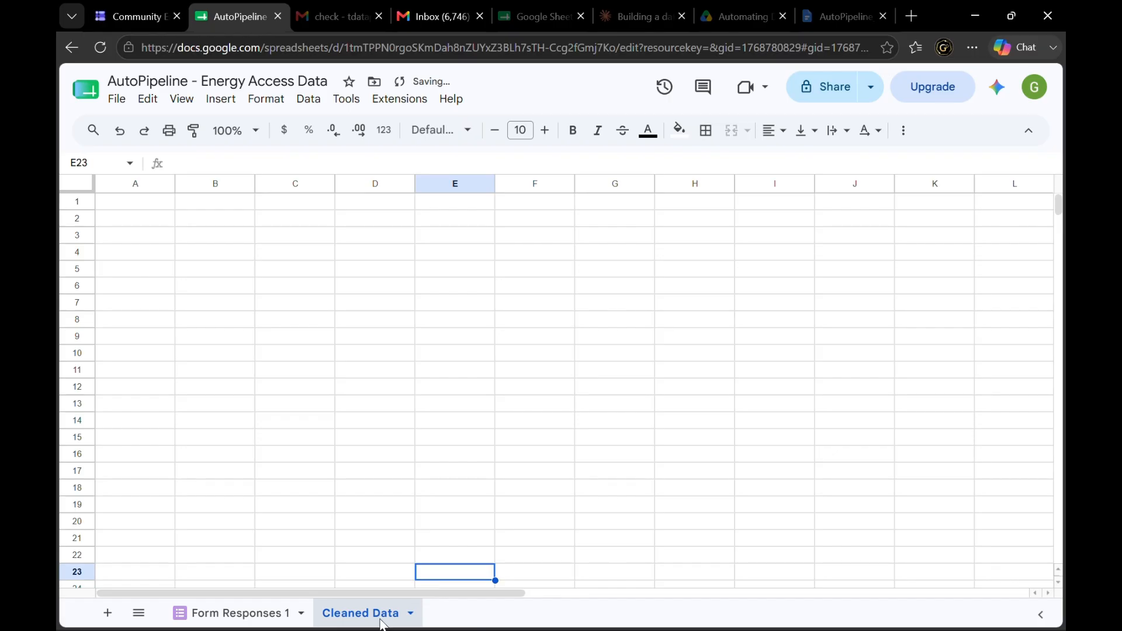
Copy the column name Timestamp from the Automate project.txt notes into cell A1 of the Cleaned Data sheet
left_click(263, 615)
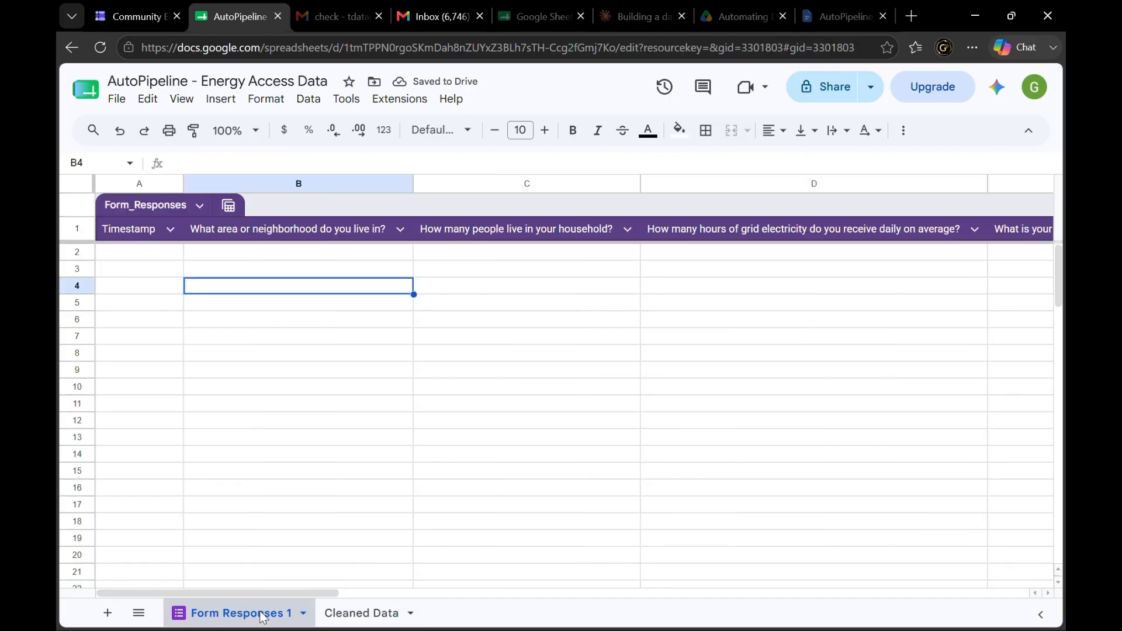
left_click(350, 613)
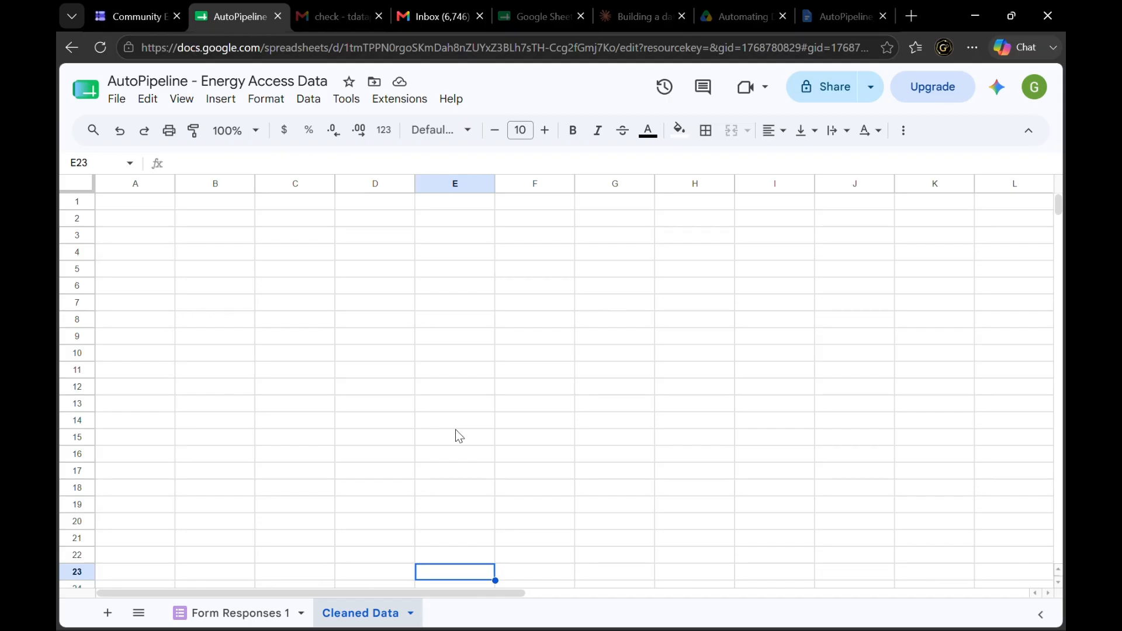
left_click(153, 209)
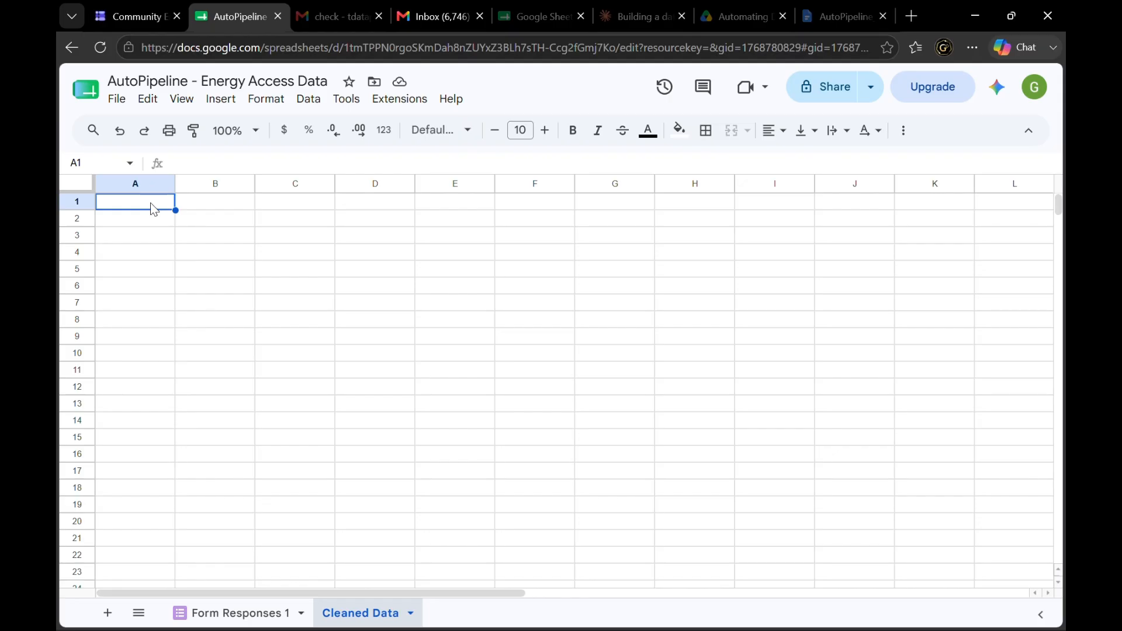
key("alt+Tab")
key("alt+Tab")
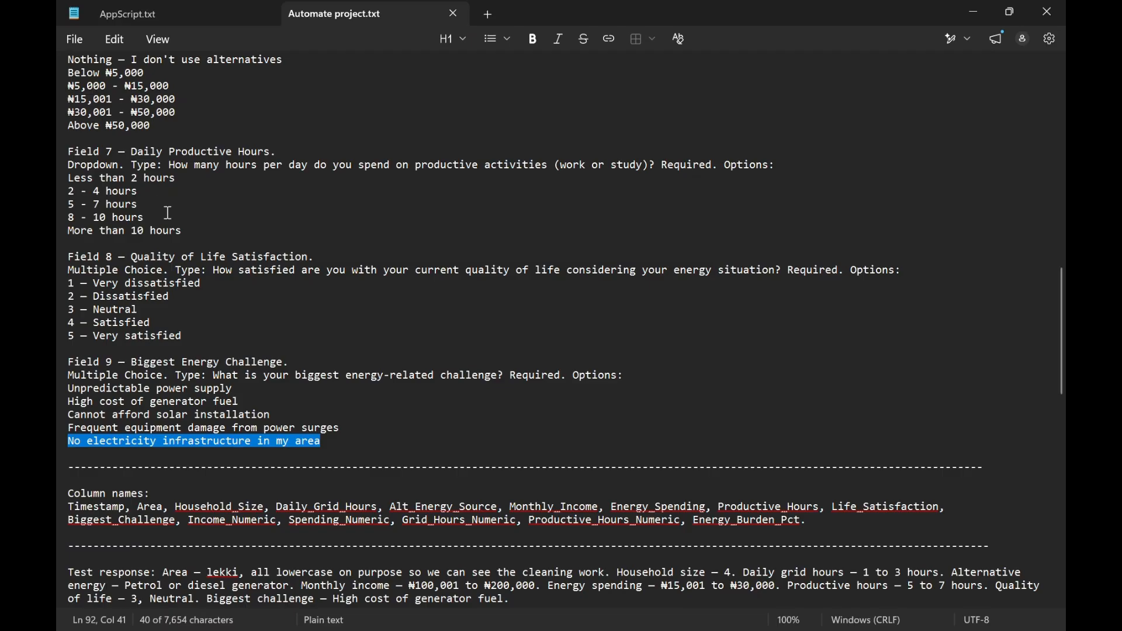
left_click(332, 508)
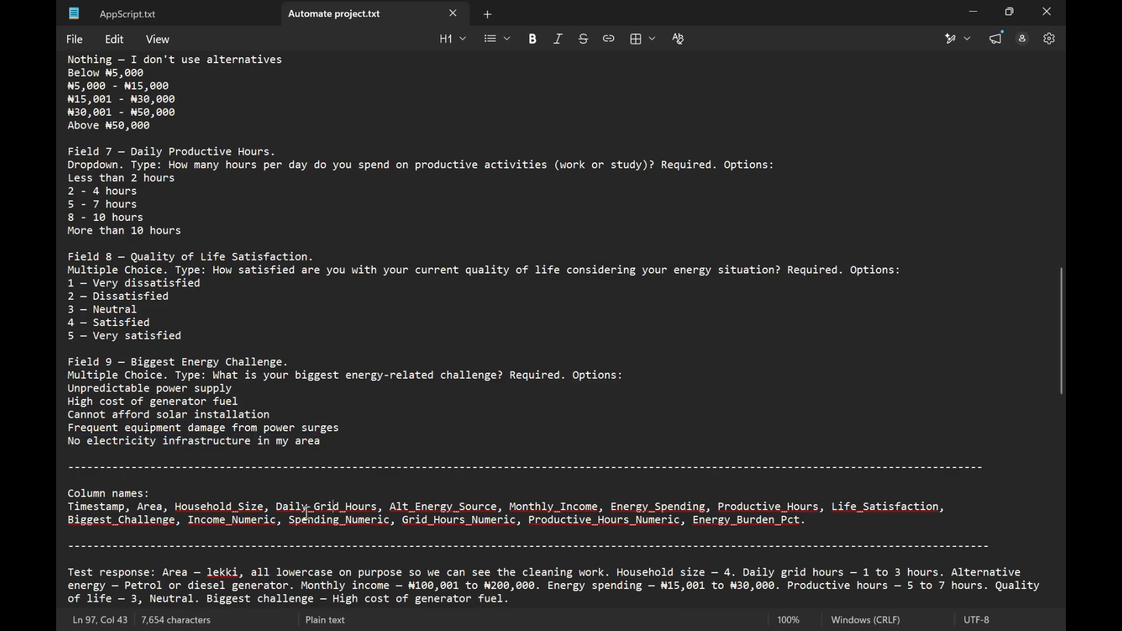
left_click(110, 506)
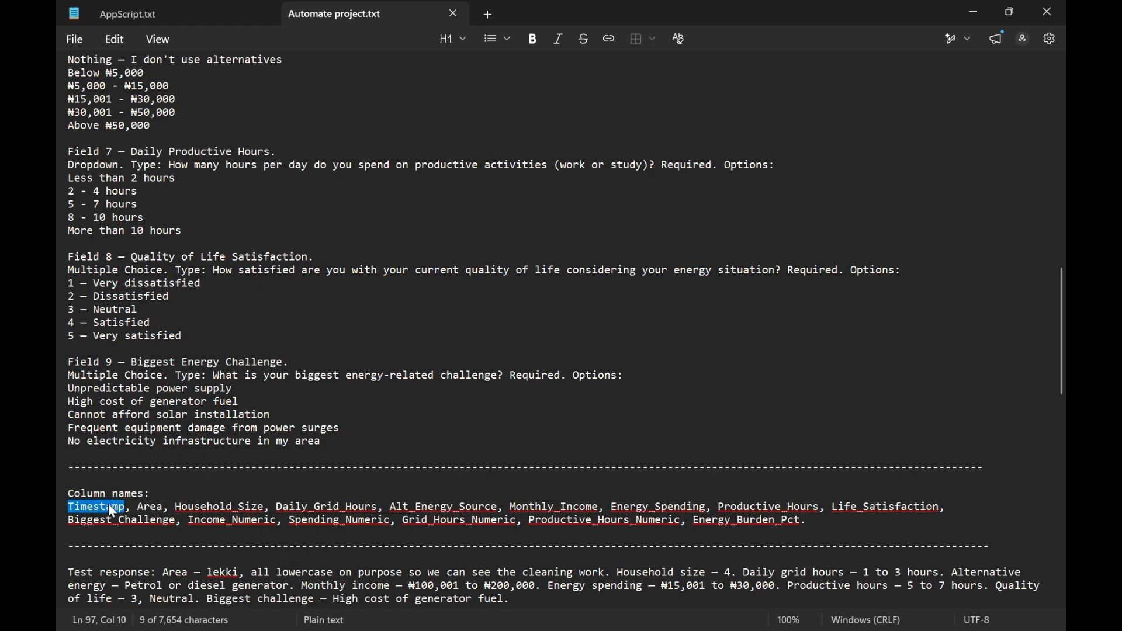
key("alt+Tab")
type("Timestamp")
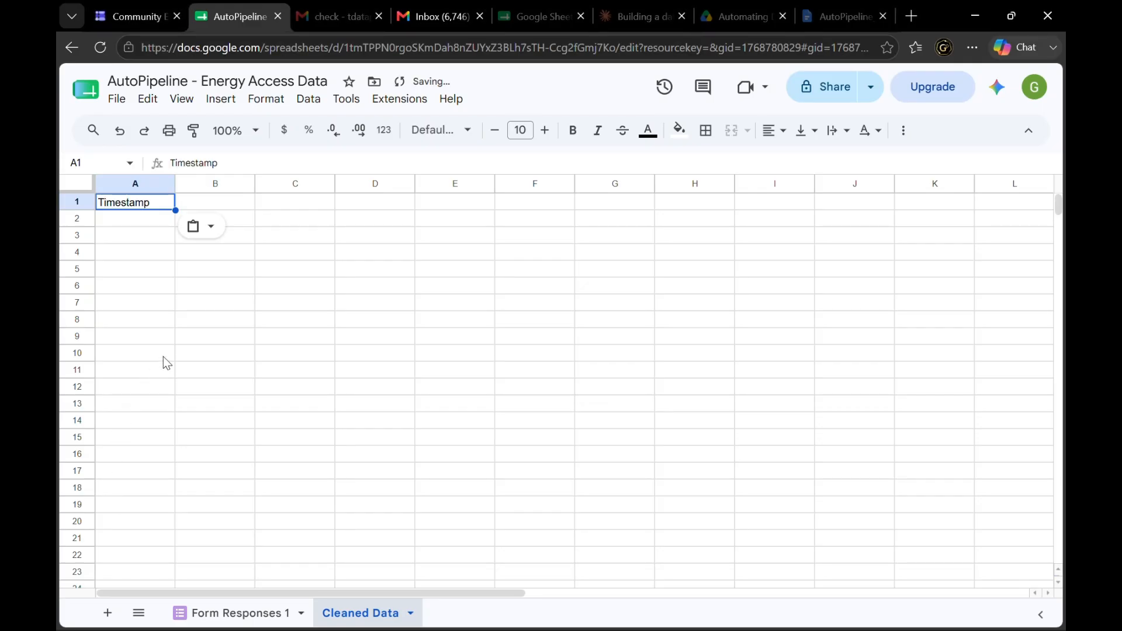
key("Tab")
Copy the column name Area from the Automate project.txt notes into cell B1 of the Cleaned Data sheet
key("alt+Tab")
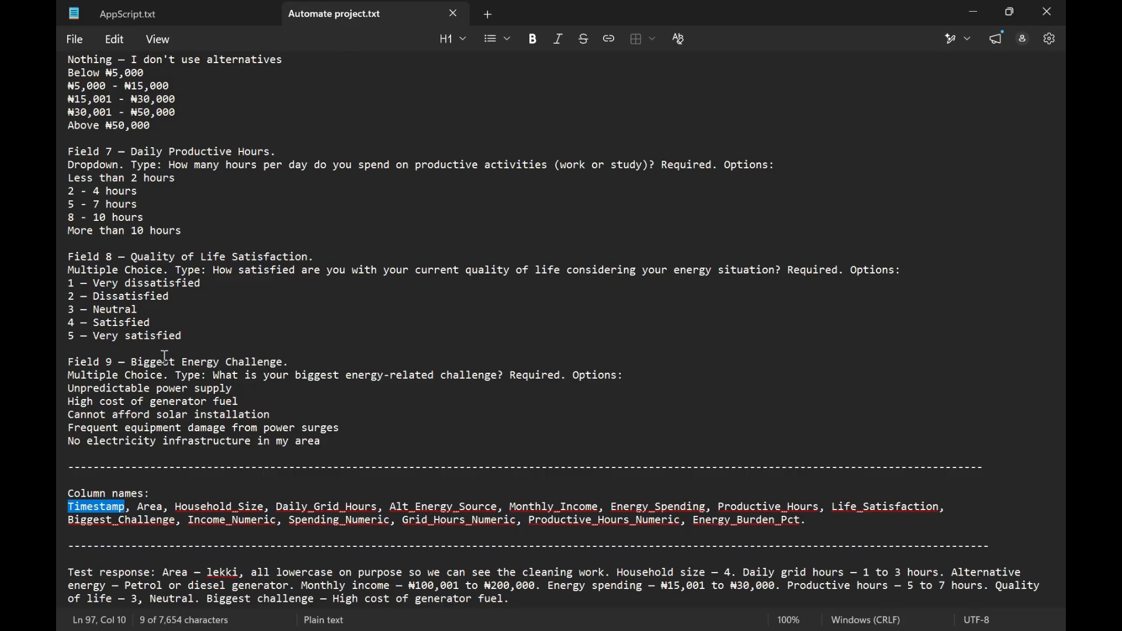
double_click(154, 509)
key("ctrl+c")
key("alt+Tab")
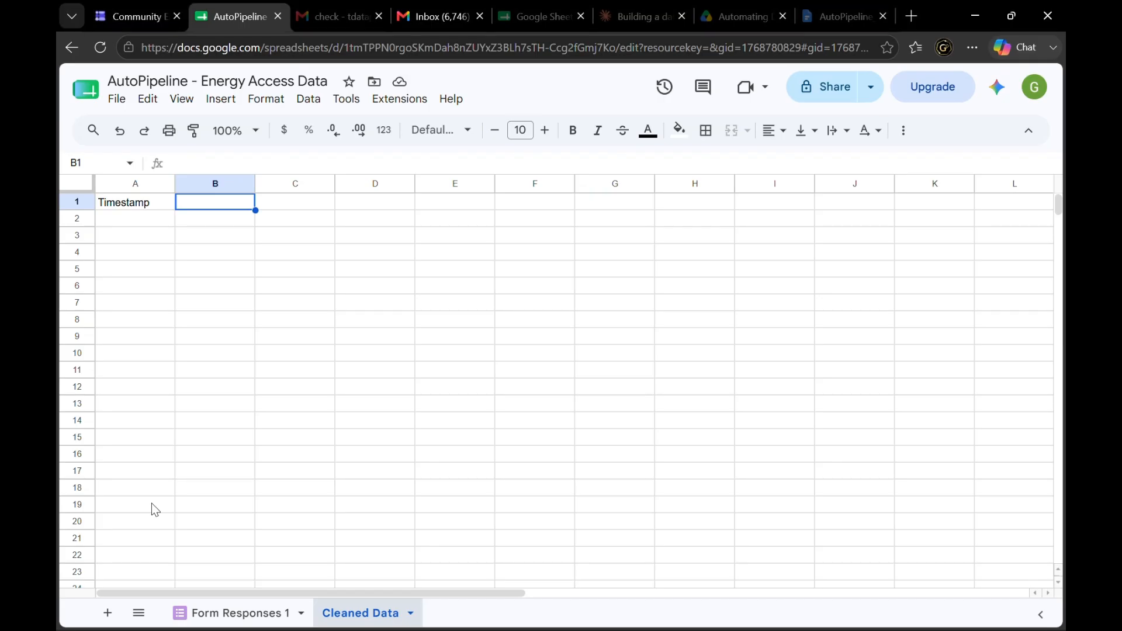
key("ctrl+v")
key("Tab")
Copy the full column name Household_Size from the notes into cell C1 of the Cleaned Data sheet
key("alt+Tab")
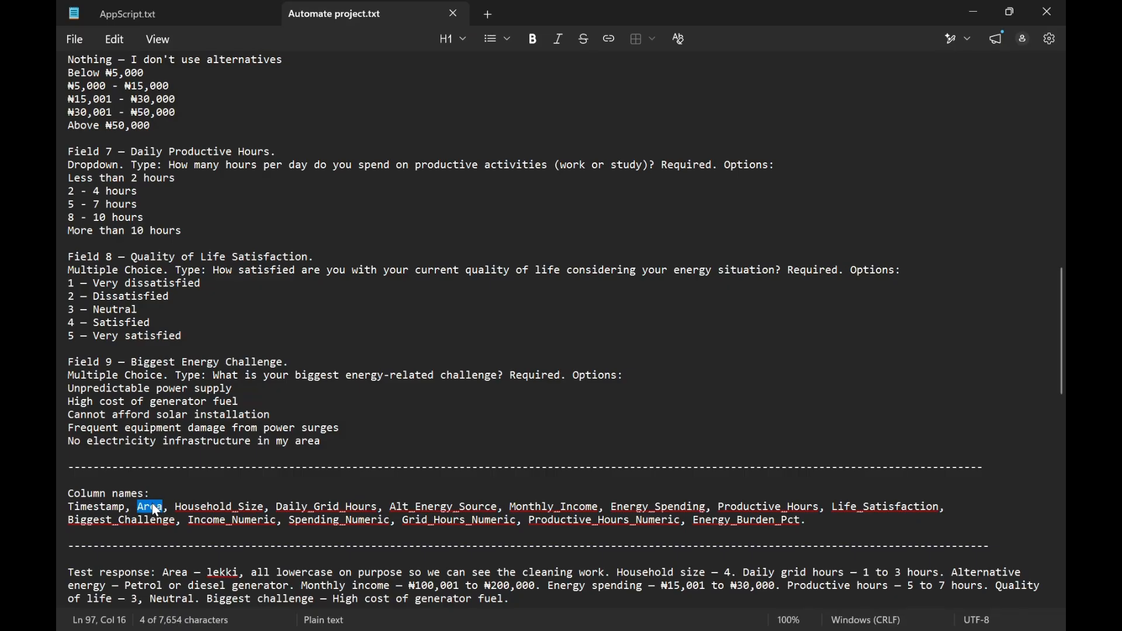
double_click(200, 507)
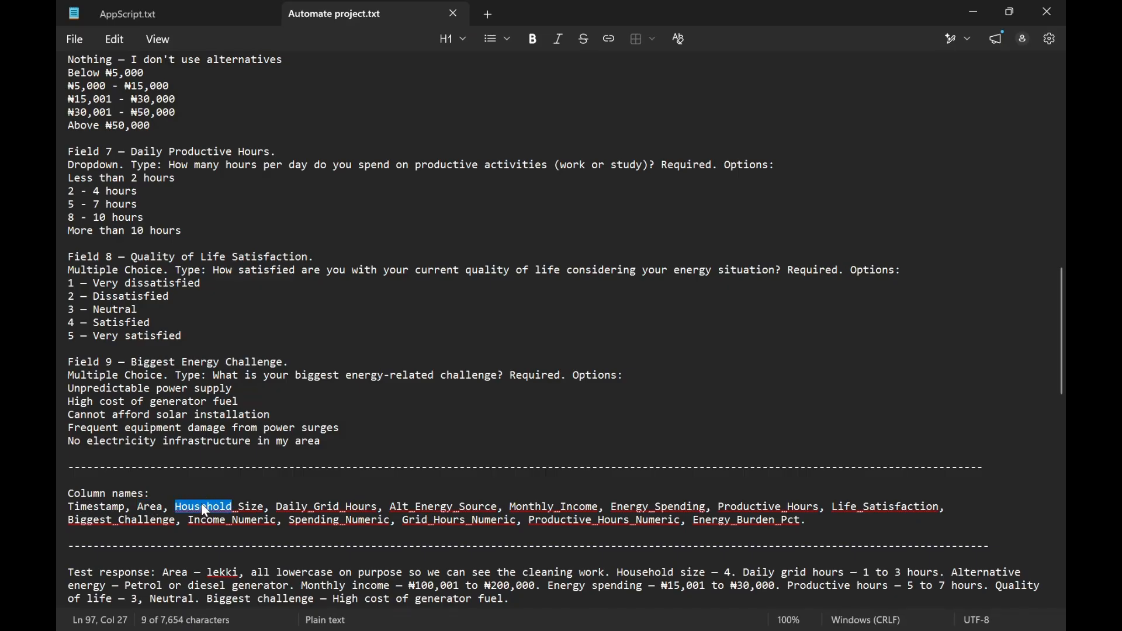
left_click(178, 507)
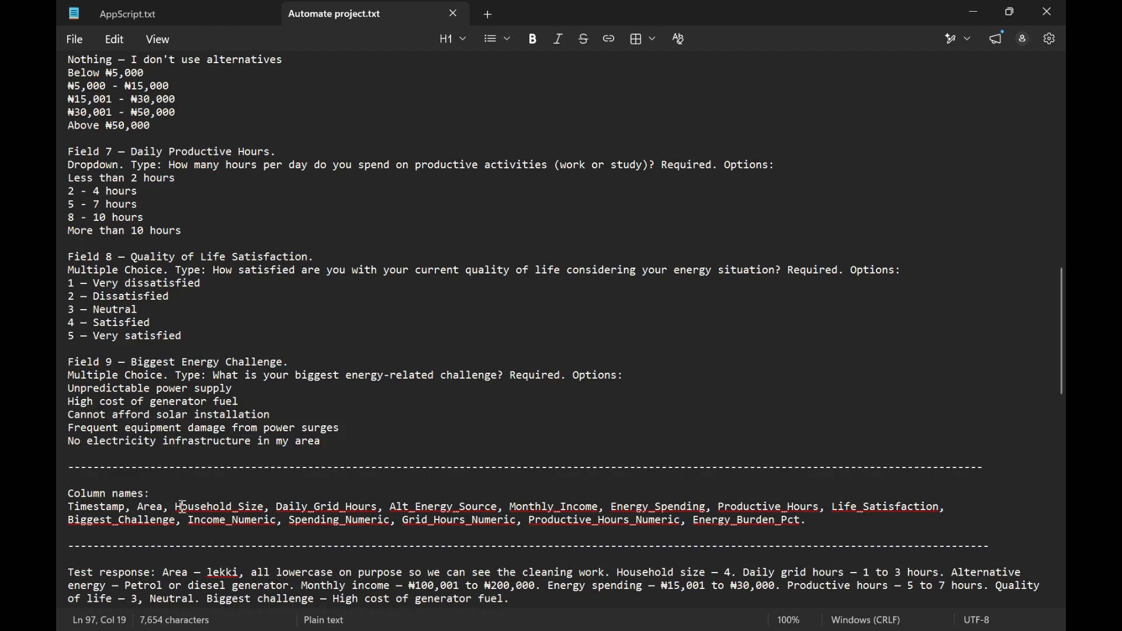
left_click_drag(175, 507, 265, 514)
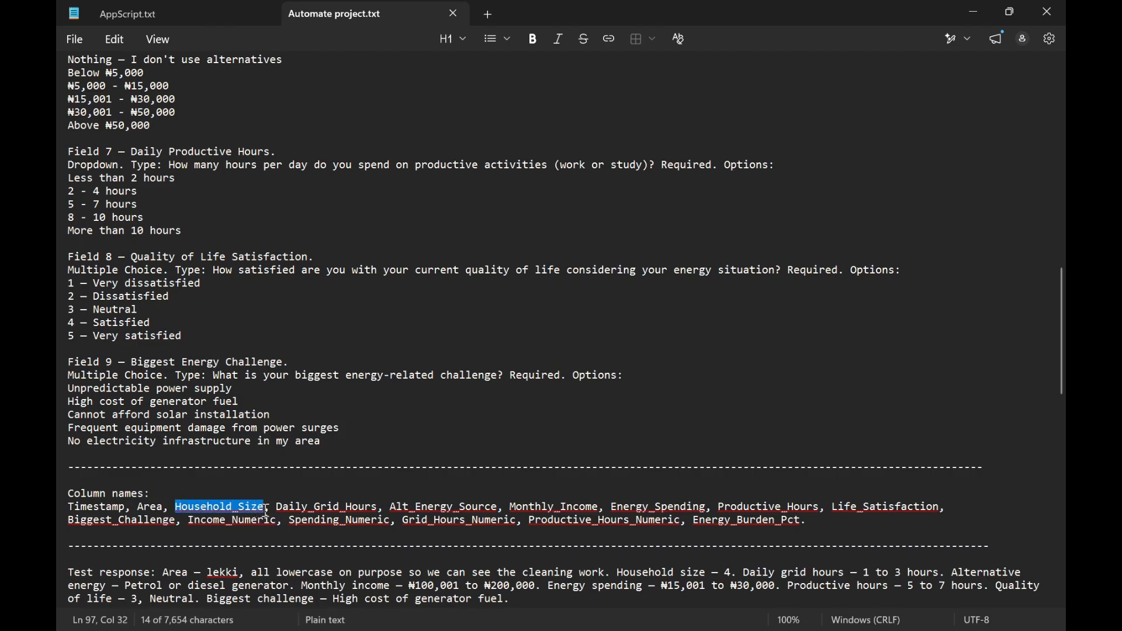
key("ctrl+c")
key("alt+Tab")
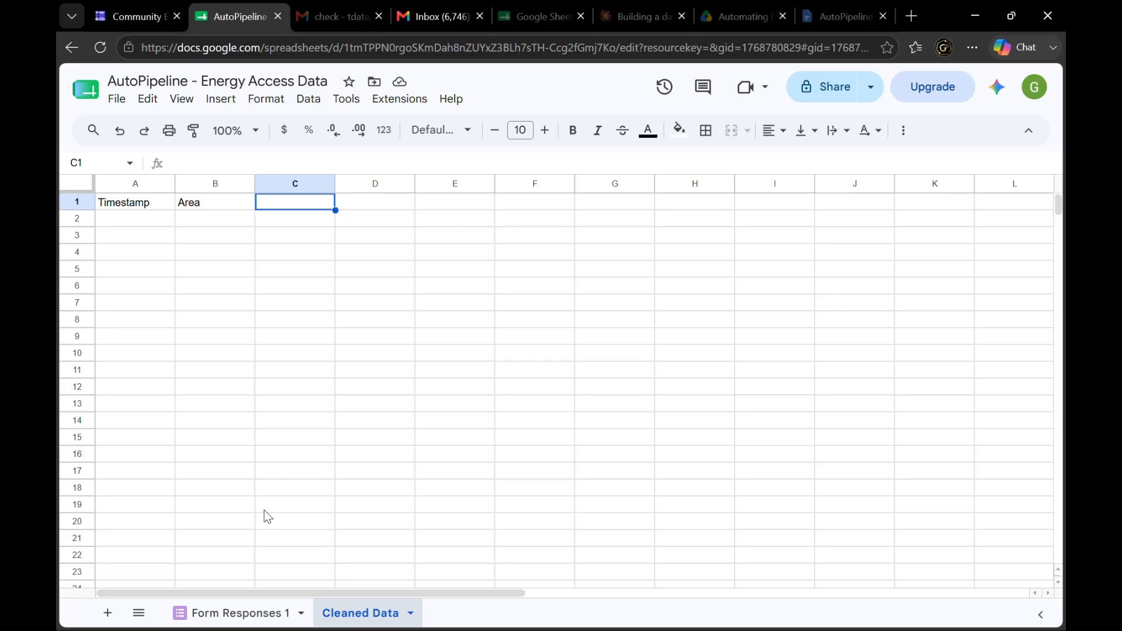
key("ctrl+v")
key("Tab")
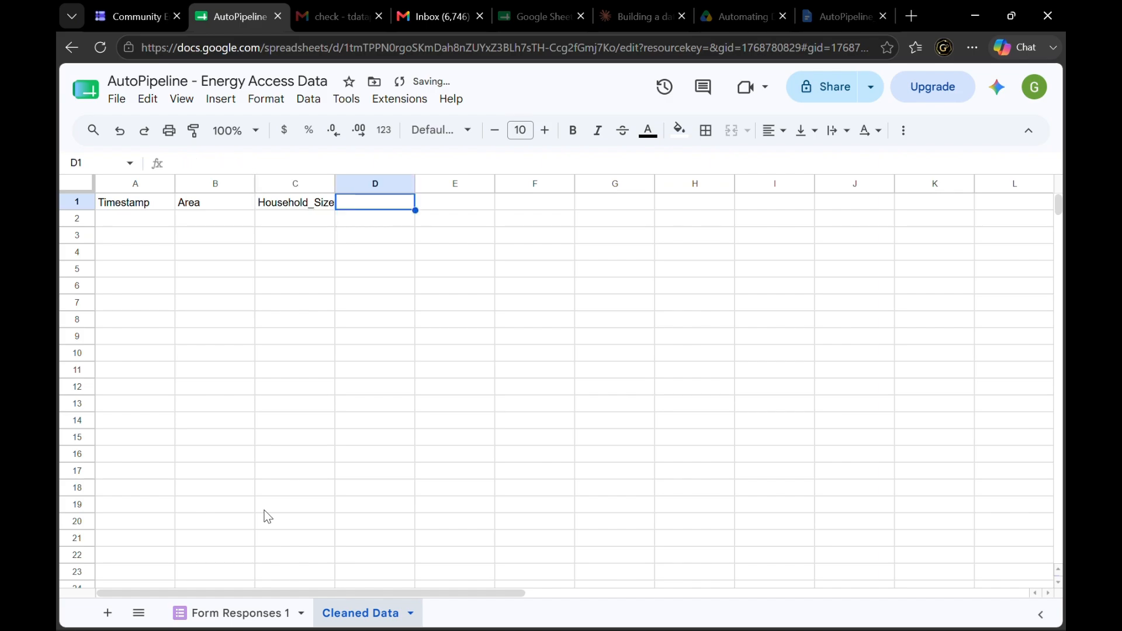
Copy the column name Daily_Grid_Hours from the notes into cell D1 of the Cleaned Data sheet
key("alt+Tab")
left_click_drag(277, 513, 381, 510)
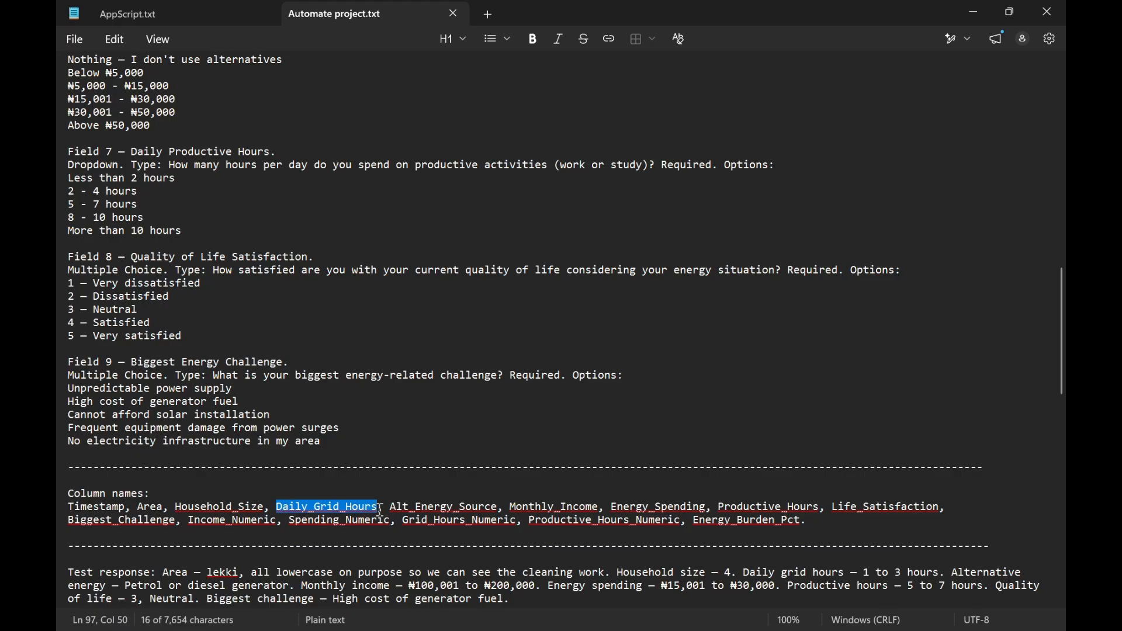
key("ctrl+c")
key("alt+Tab")
key("ctrl+v")
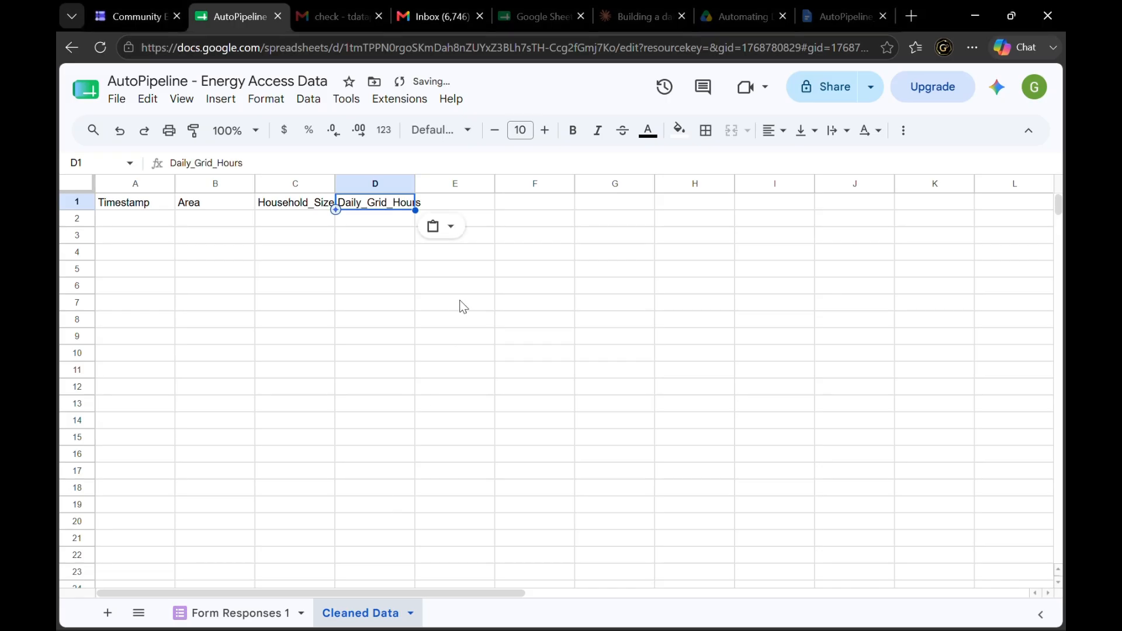
Copy the column name Alt_Energy_Source from the notes into cell E1 of the Cleaned Data sheet
key("alt+Tab")
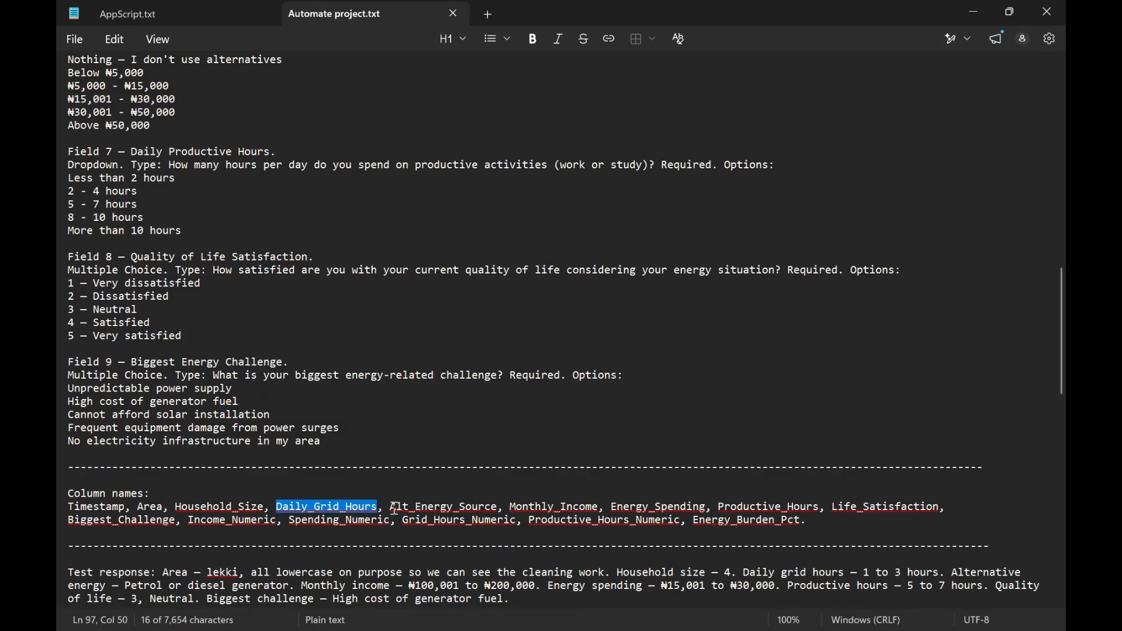
left_click_drag(391, 508, 500, 517)
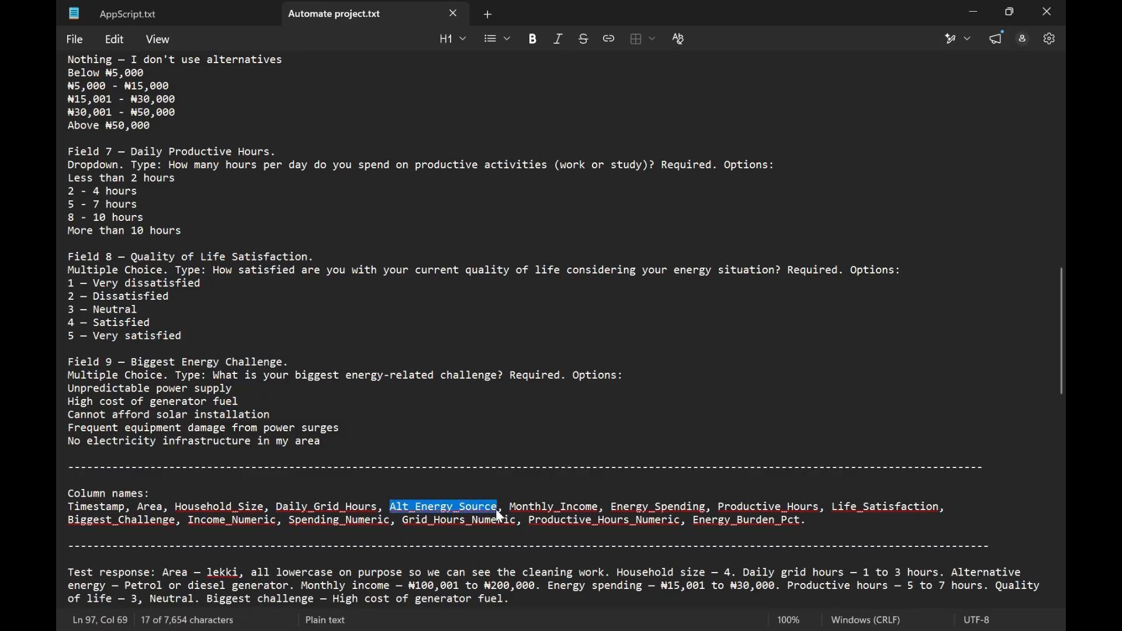
key("ctrl+c")
key("alt+Tab")
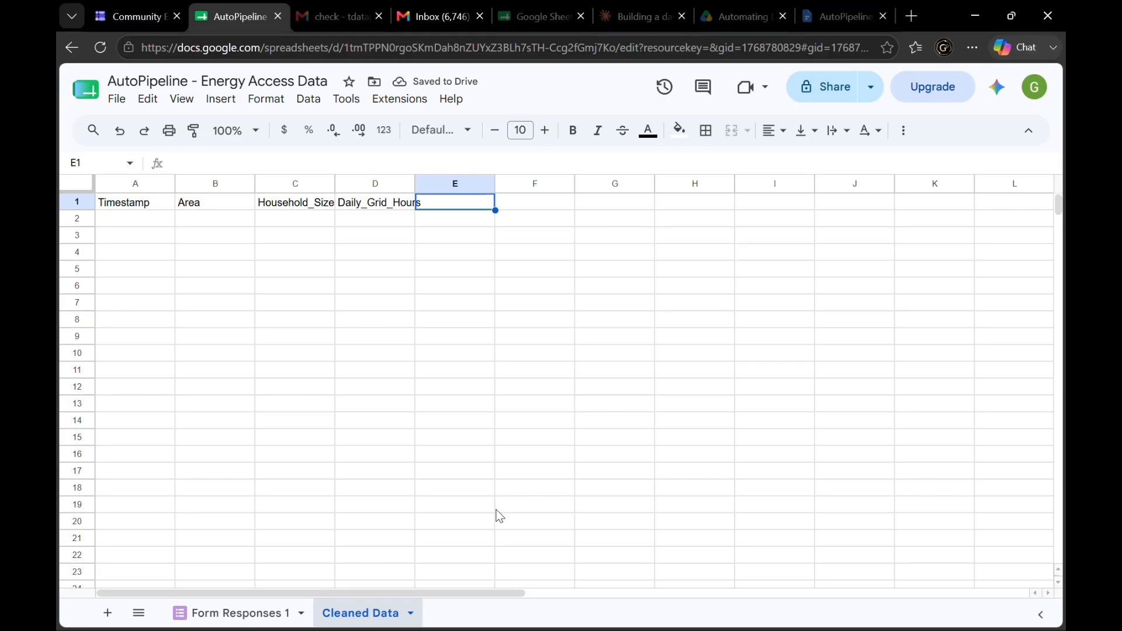
key("ctrl+v")
key("Right")
Copy the column name Monthly_Income from the notes into cell F1 of the Cleaned Data sheet
key("alt+Tab")
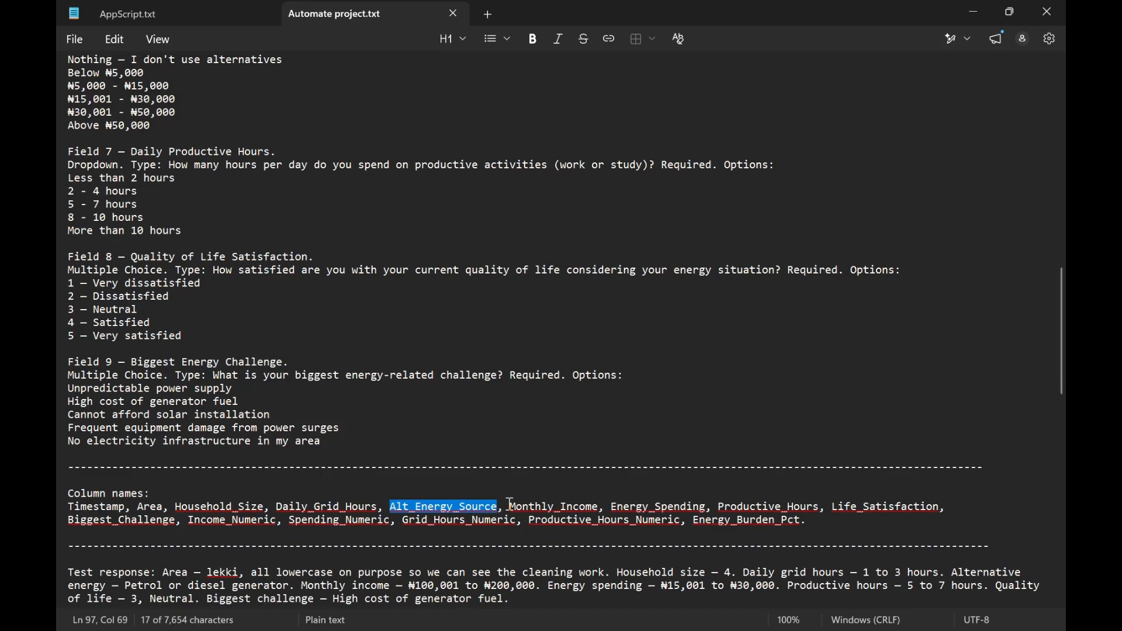
left_click_drag(511, 508, 603, 513)
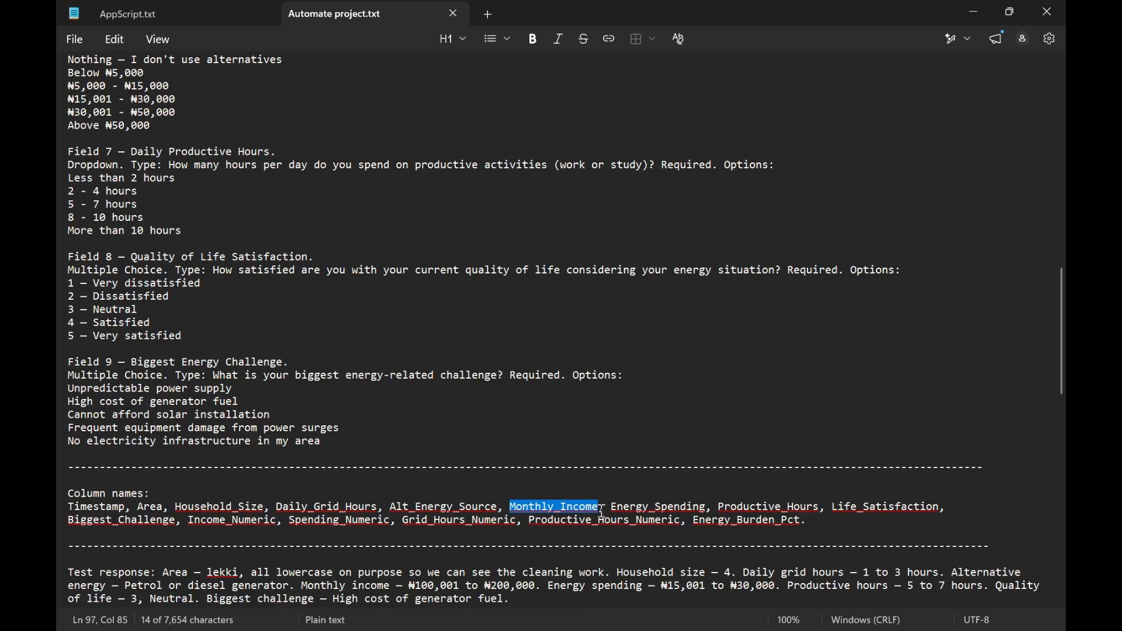
key("ctrl+c")
key("alt+Tab")
key("ctrl+v")
key("Right")
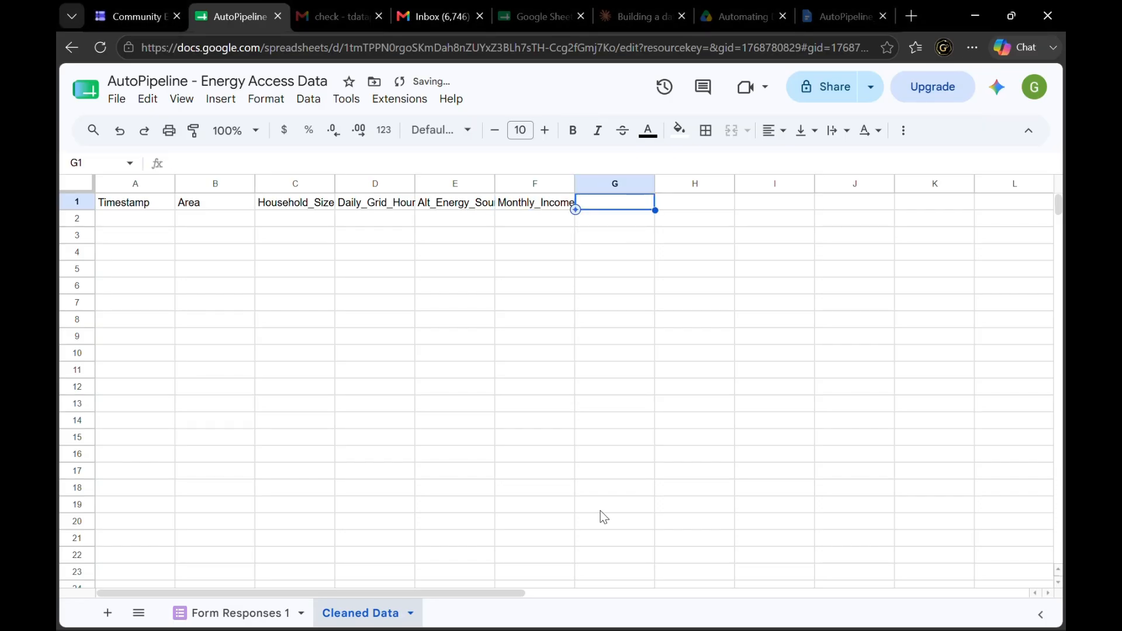
Copy the column name Energy_Spending from the notes into cell G1 of the Cleaned Data sheet
key("alt+Tab")
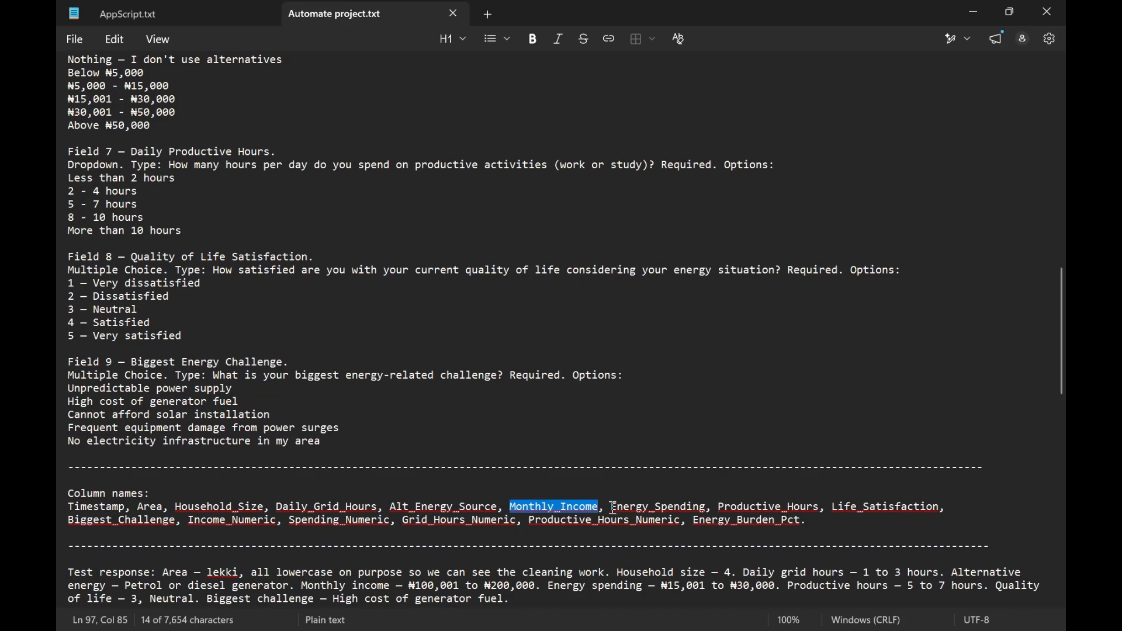
left_click_drag(614, 509, 709, 512)
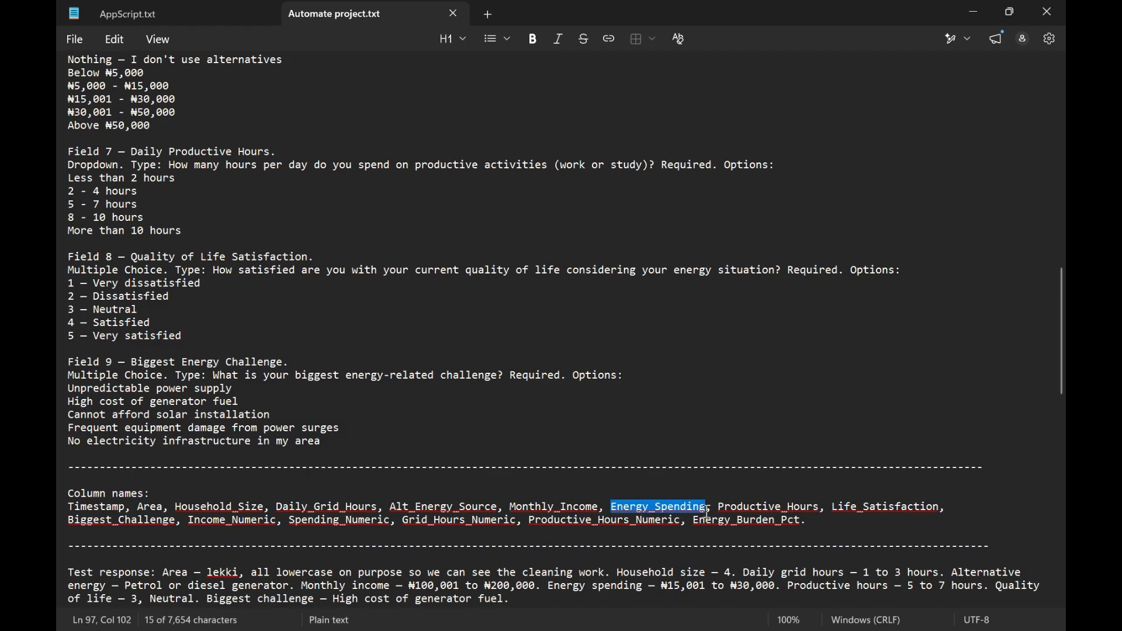
key("ctrl+c")
key("alt+Tab")
key("ctrl+v")
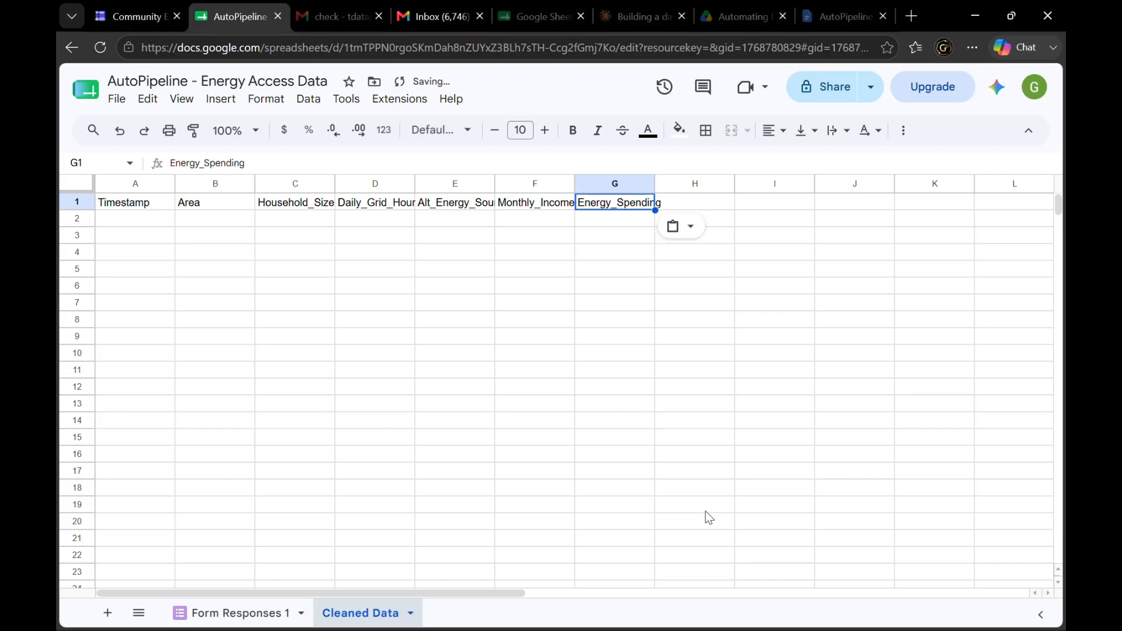
key("alt+Tab")
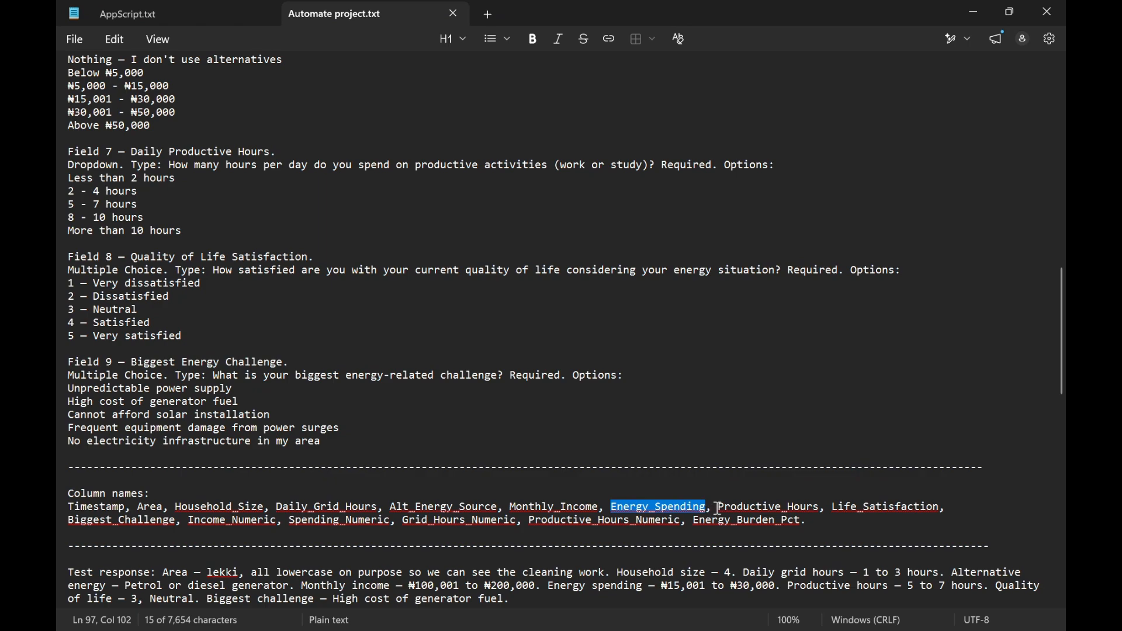
key("alt+Tab")
key("Tab")
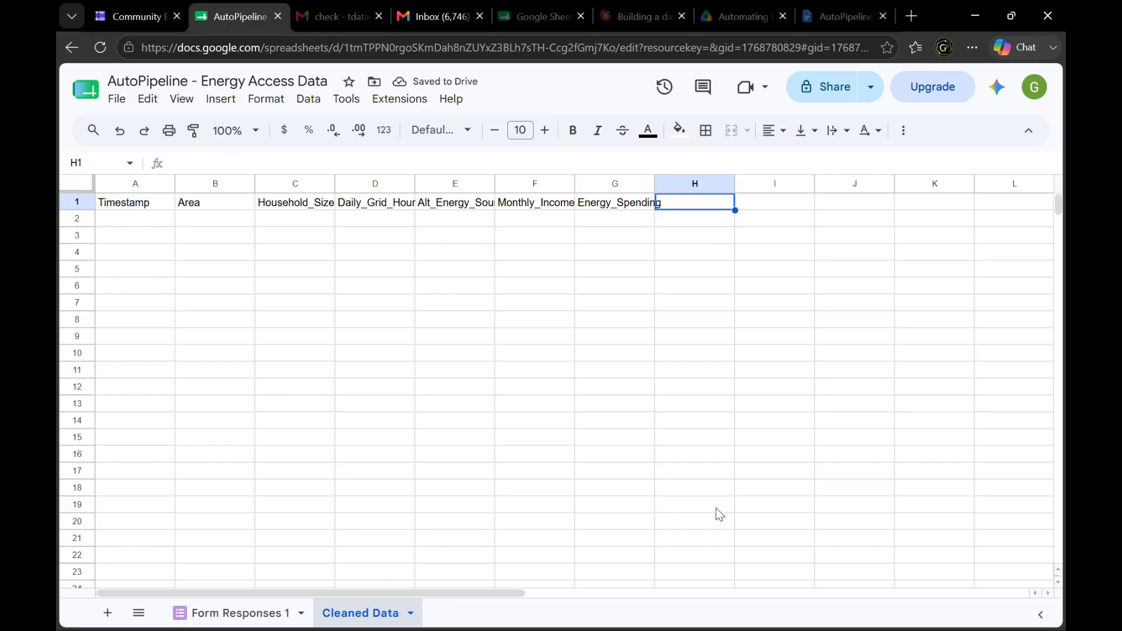
Copy the column name Productive_Hours from the notes into cell H1 of the Cleaned Data sheet
key("alt+Tab")
left_click_drag(719, 507, 823, 513)
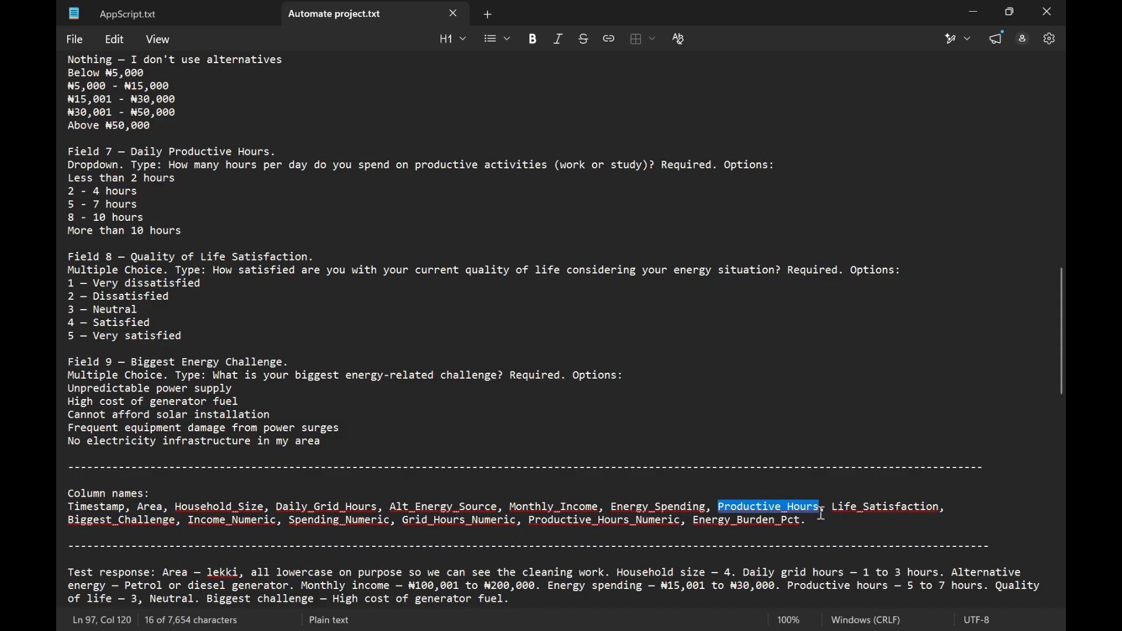
key("alt+Tab")
key("ctrl+v")
Copy the column name Life_Satisfaction from the notes into cell I1 of the Cleaned Data sheet
key("alt+Tab")
left_click_drag(835, 507, 947, 506)
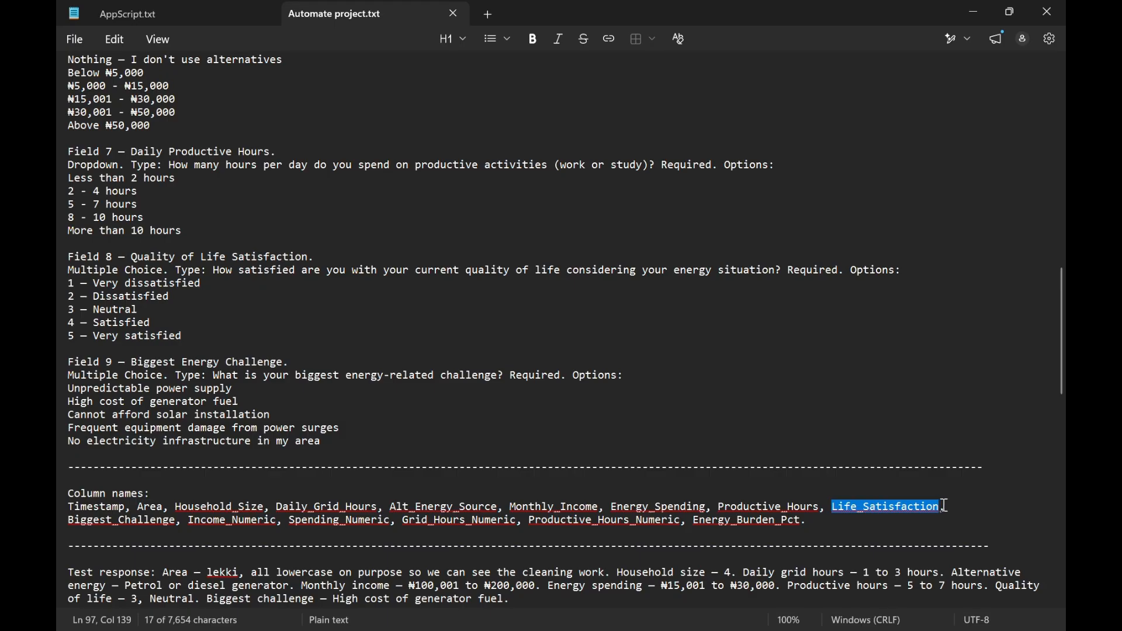
key("alt+Tab")
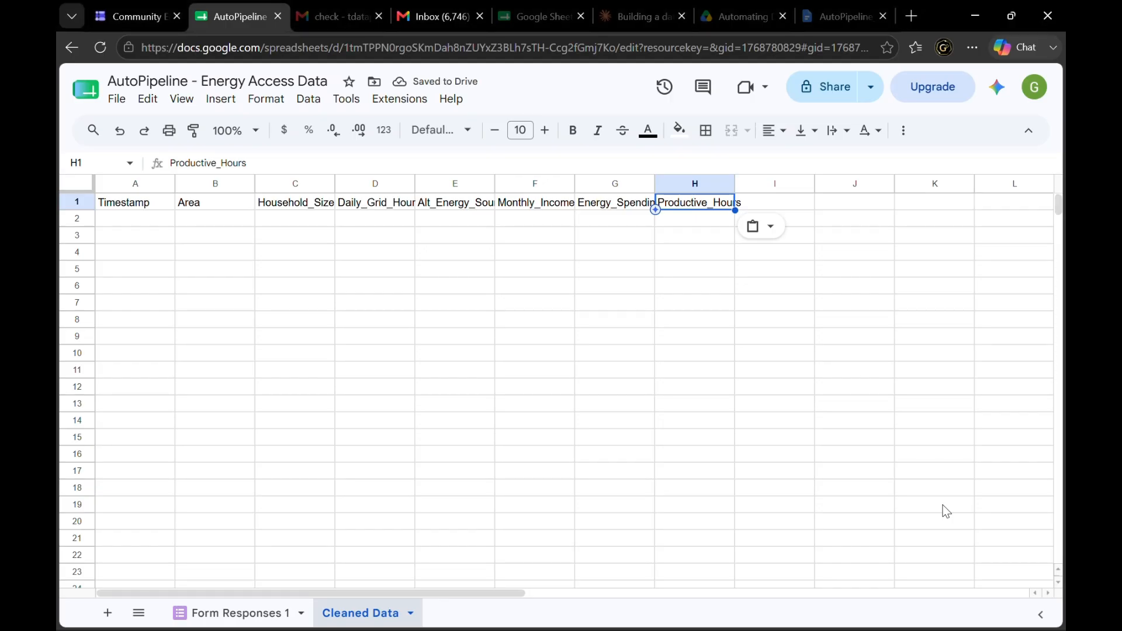
key("Tab")
key("ctrl+v")
key("Tab")
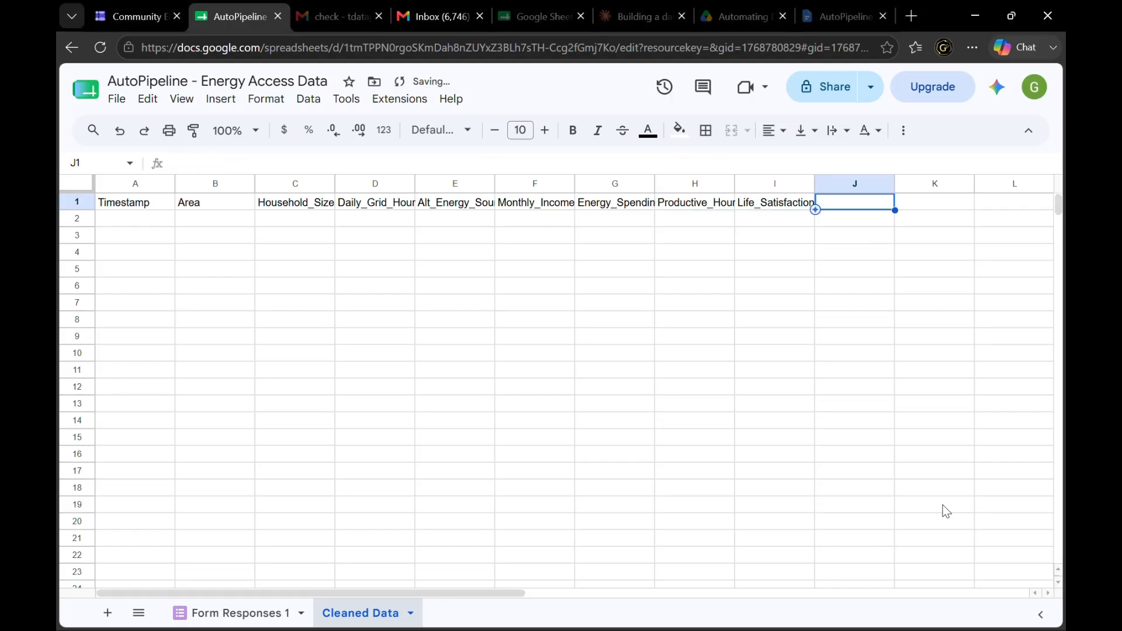
Copy the column name Biggest_Challenge from the notes into cell J1 of the Cleaned Data sheet
key("alt+Tab")
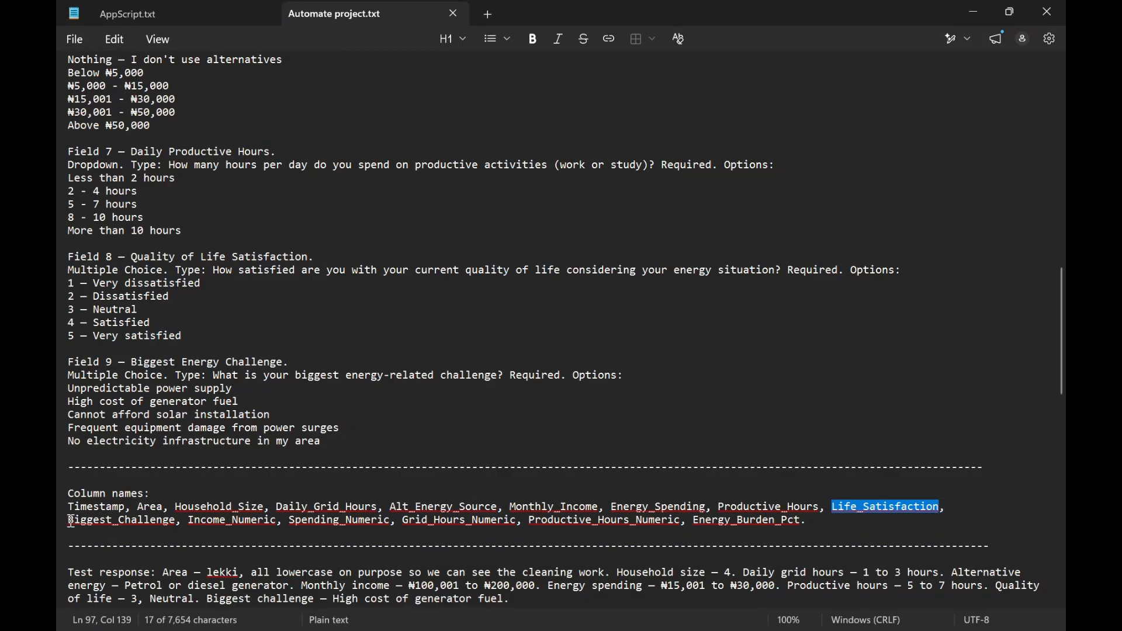
left_click_drag(69, 520, 177, 523)
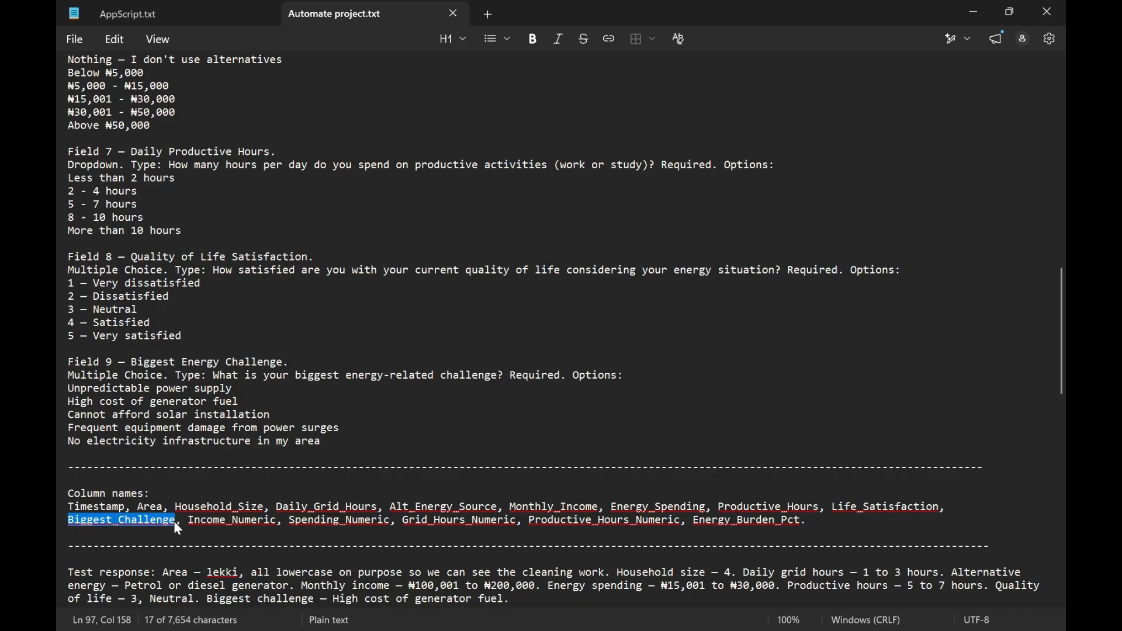
key("ctrl+c")
key("alt+Tab")
key("ctrl+v")
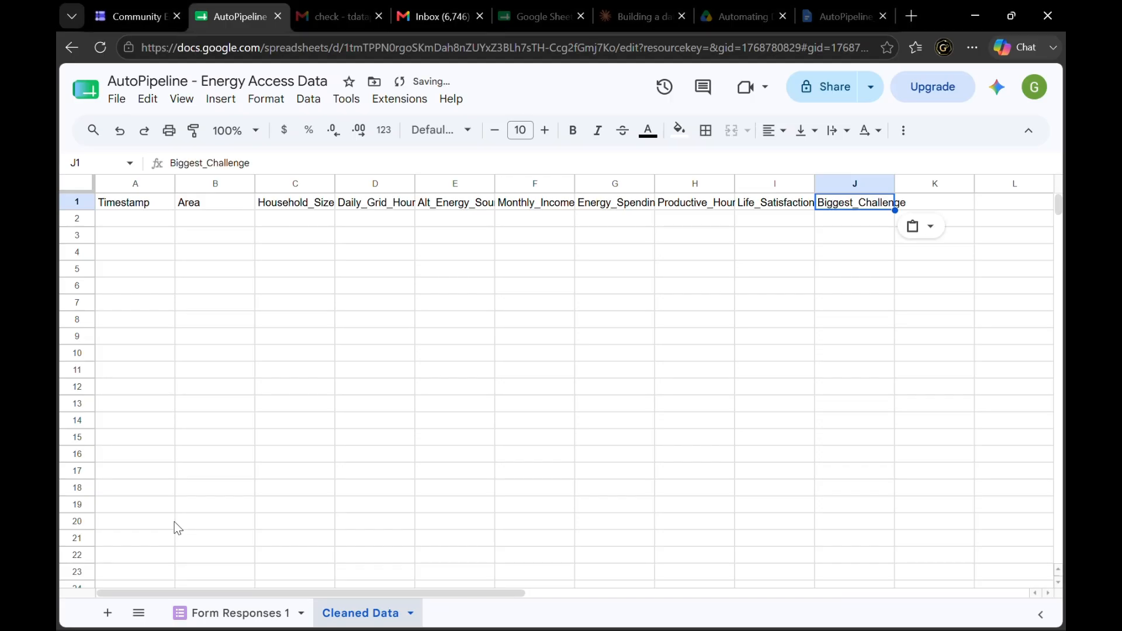
Copy the column name Income_Numeric from the notes into cell K1 of the Cleaned Data sheet
key("Tab")
key("alt+Tab")
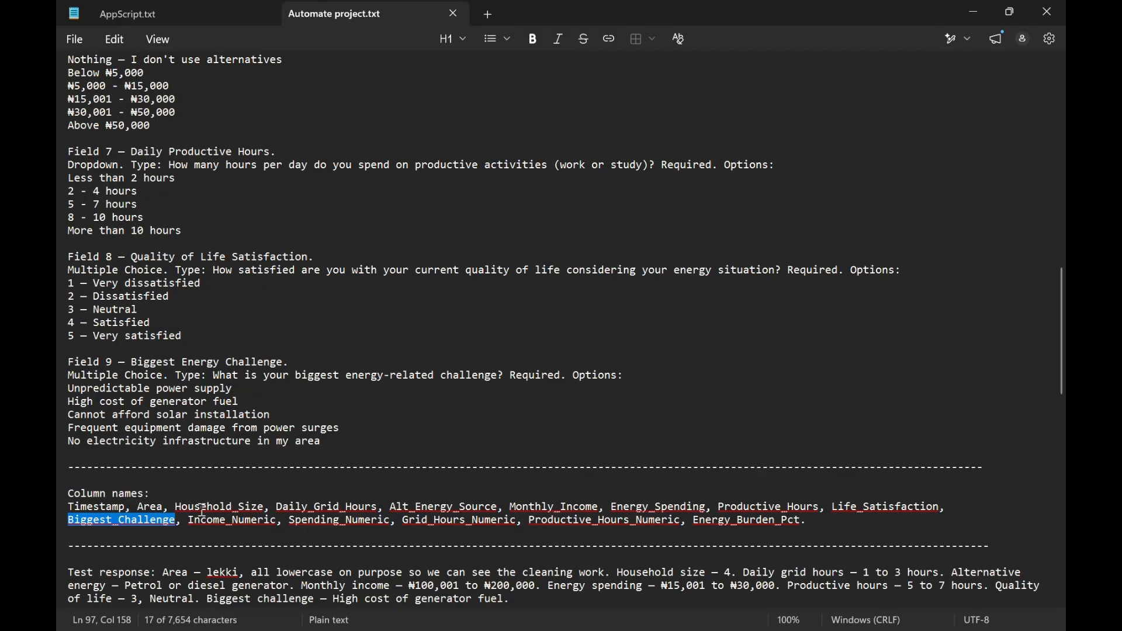
left_click_drag(188, 521, 275, 523)
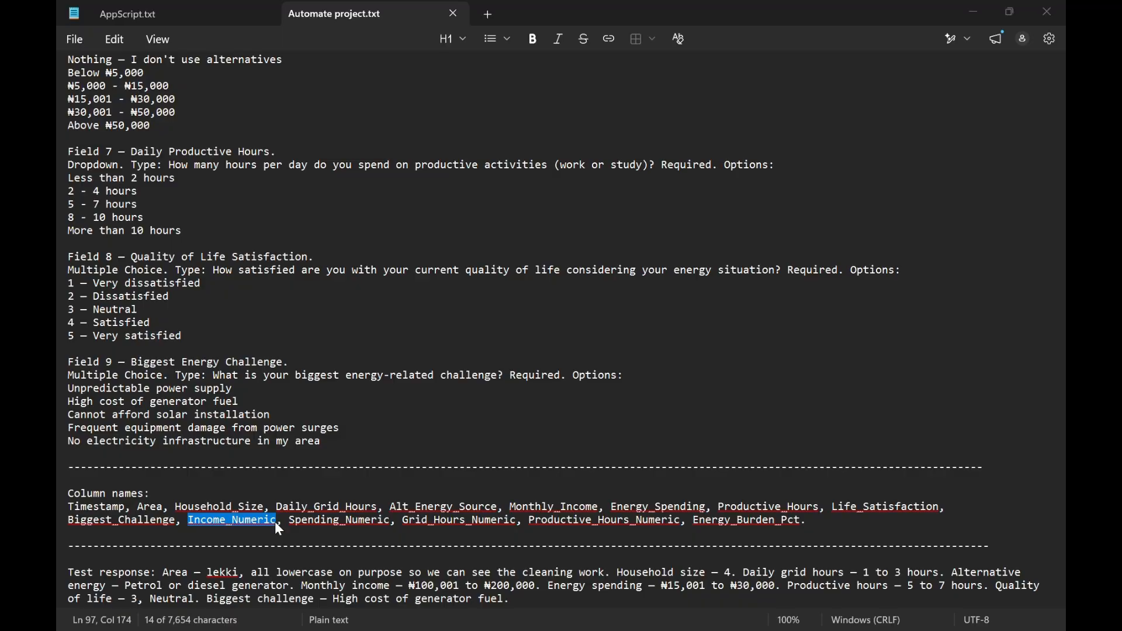
key("ctrl+c")
key("alt+Tab")
key("ctrl+v")
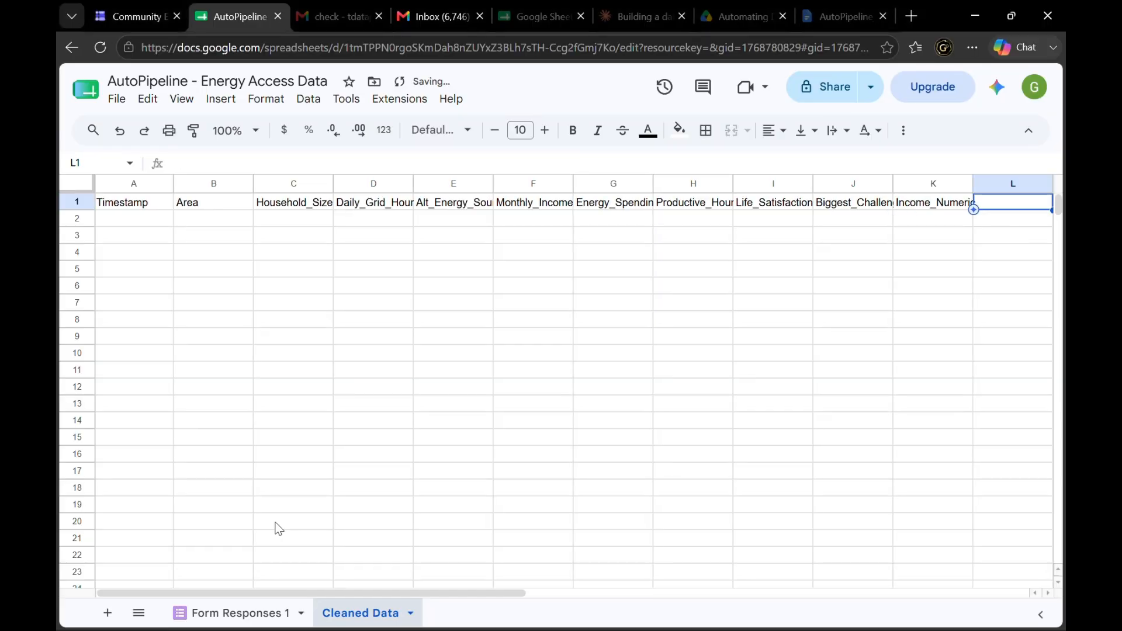
Copy the column name Spending_Numeric from the notes into cell L1 of the Cleaned Data sheet
key("alt+Tab")
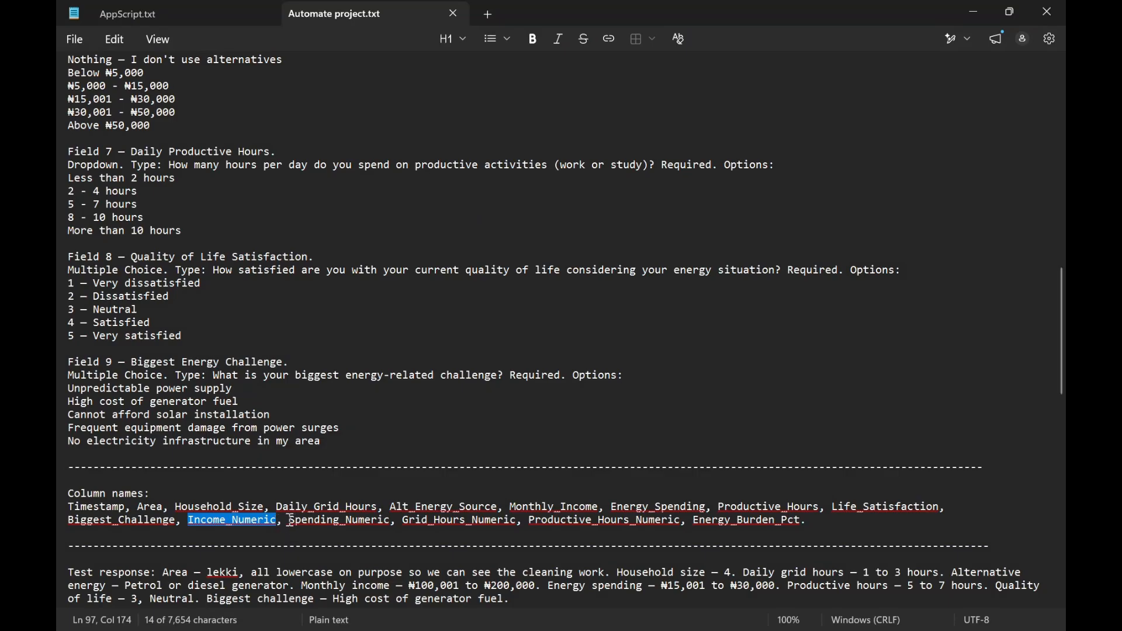
left_click_drag(290, 524, 394, 527)
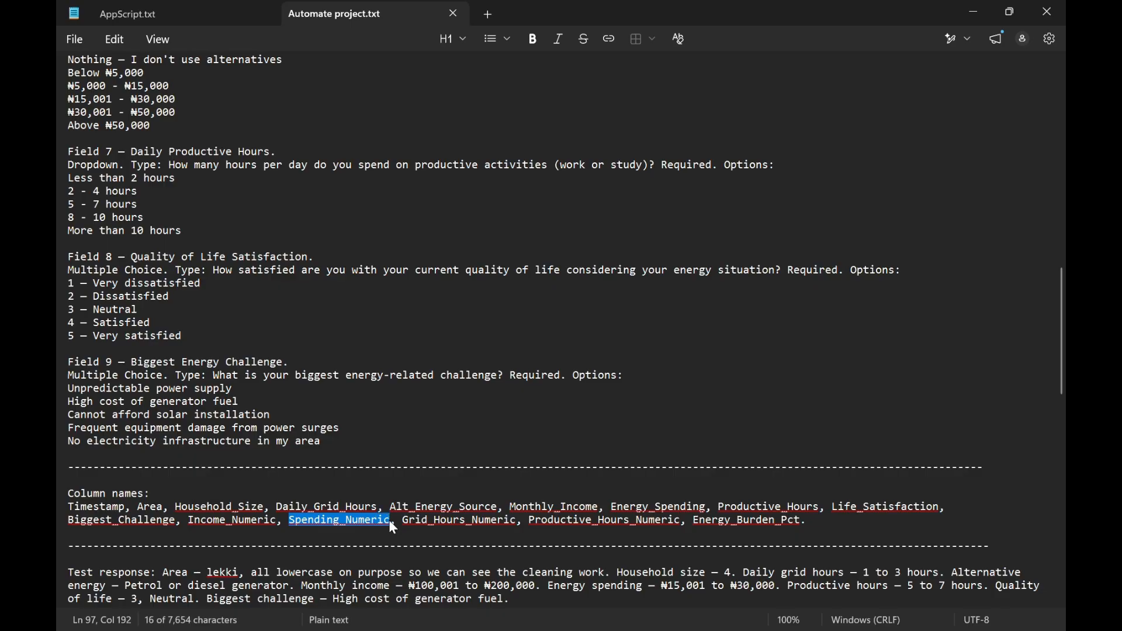
key("ctrl+c")
key("alt+Tab")
key("ctrl+v")
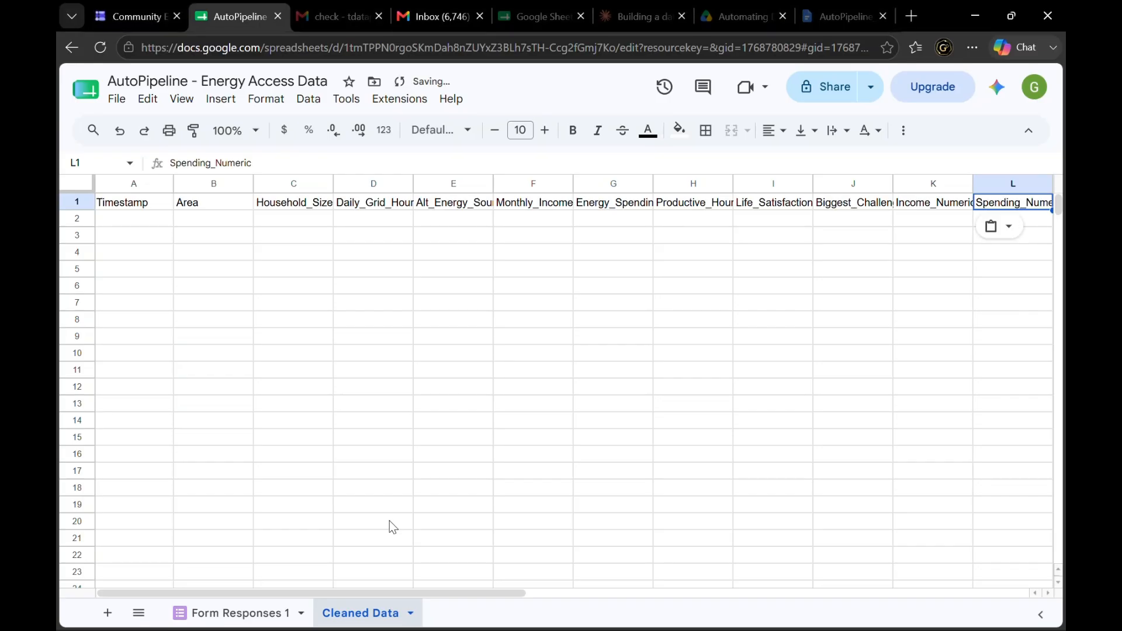
Copy the column name Grid_Hours_Numeric from the notes into cell M1 of the Cleaned Data sheet
key("Right")
key("alt+Tab")
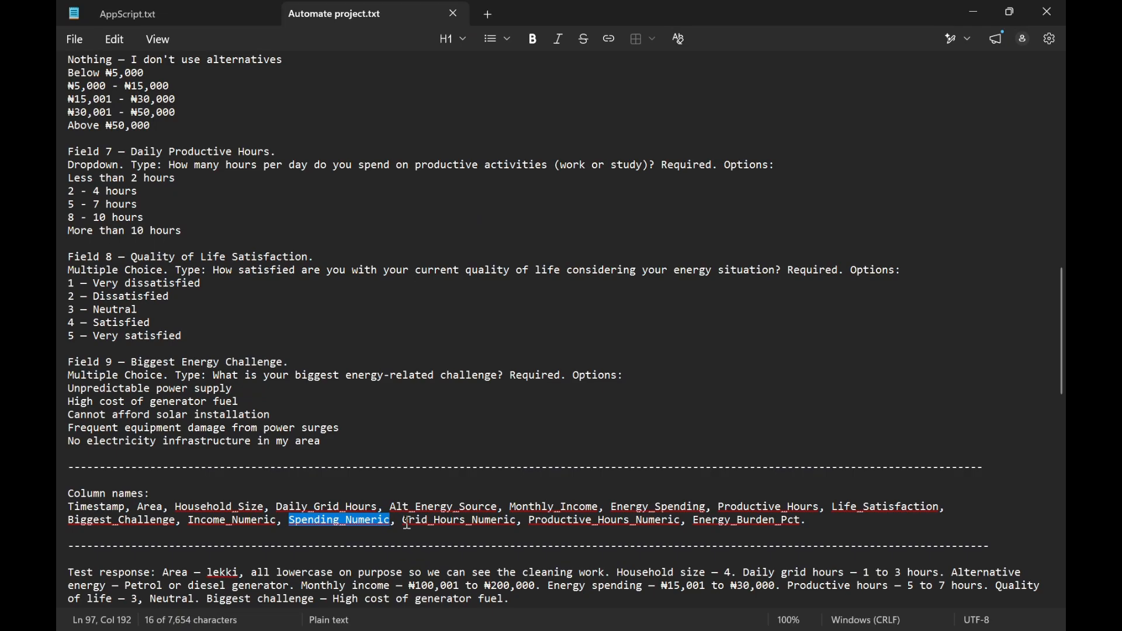
left_click_drag(404, 526, 519, 526)
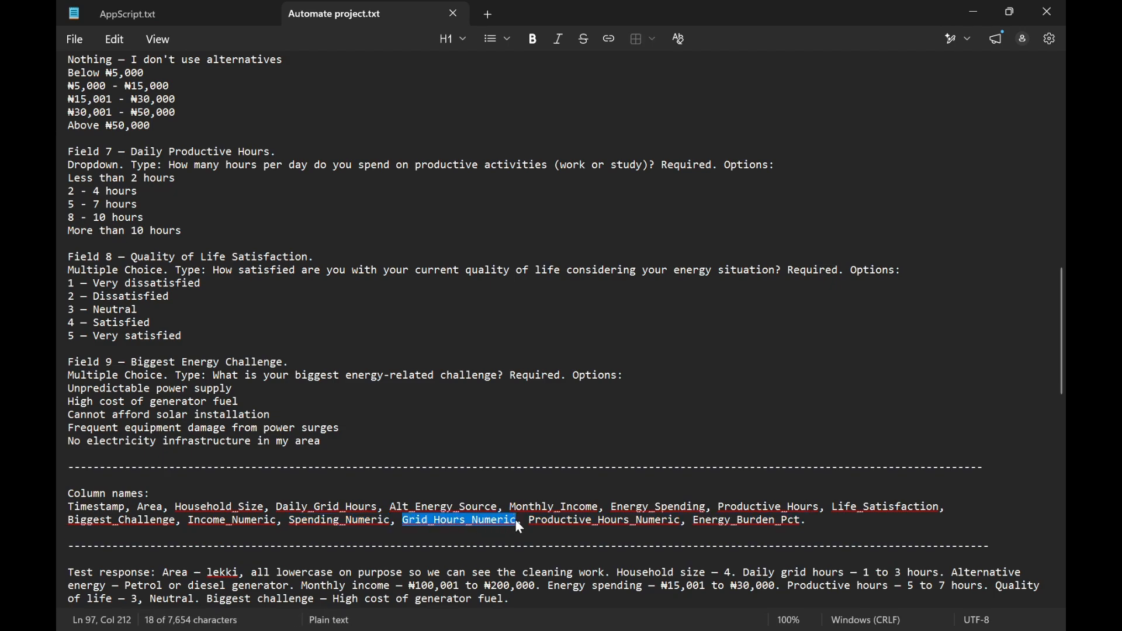
key("ctrl+c")
key("alt+Tab")
key("ctrl+v")
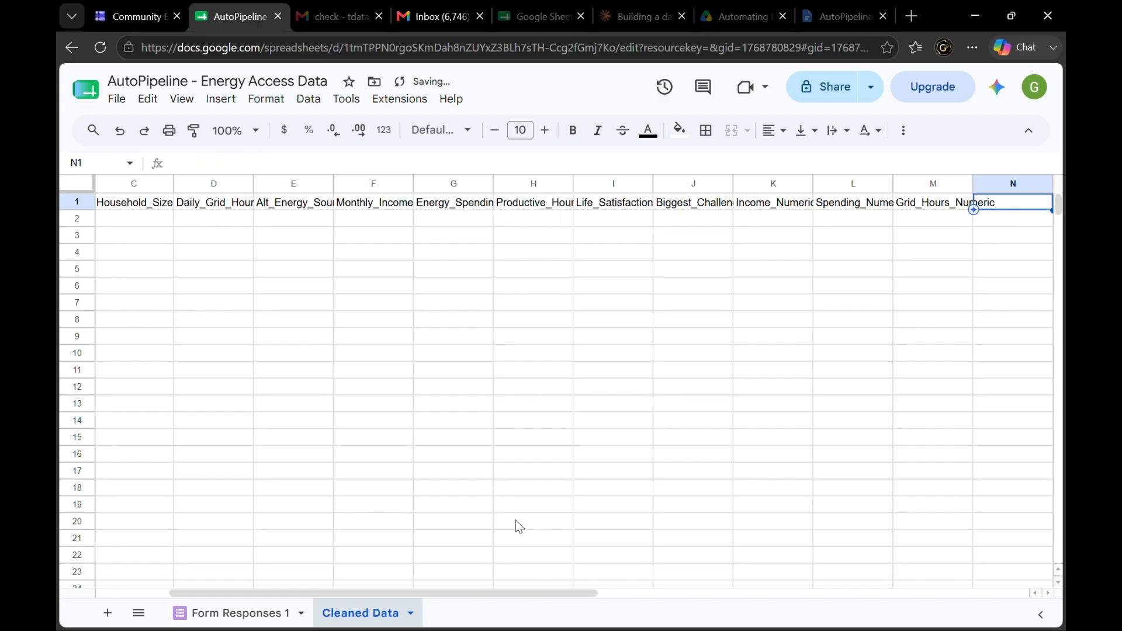
Copy the column name Productive_Hours_Numeric from the notes into cell N1 of the Cleaned Data sheet
key("alt+Tab")
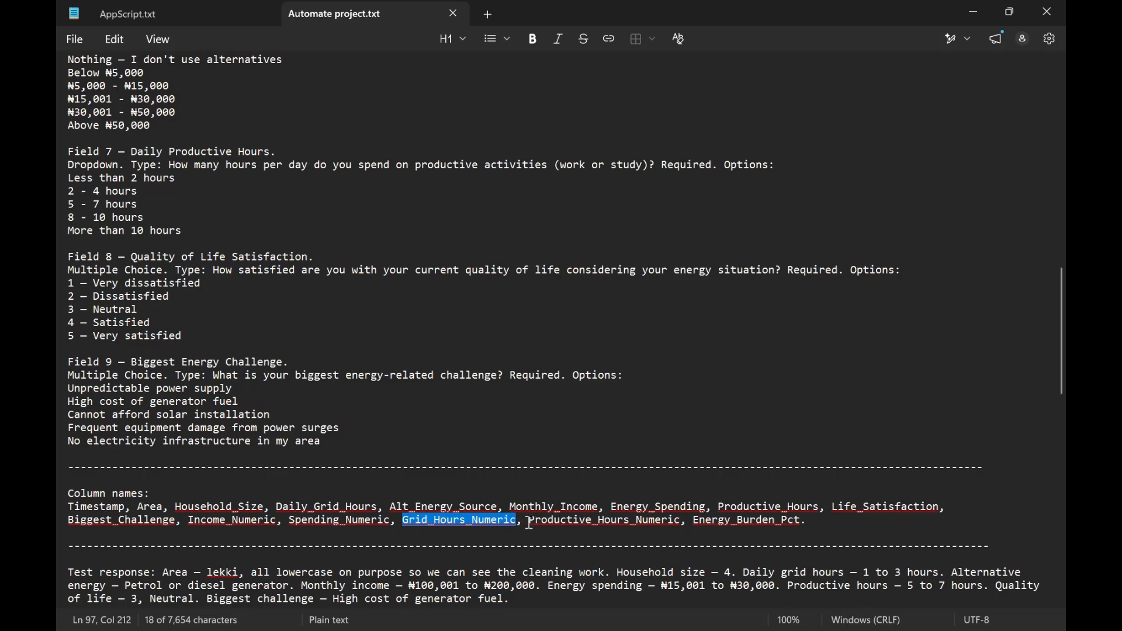
left_click_drag(531, 522, 683, 522)
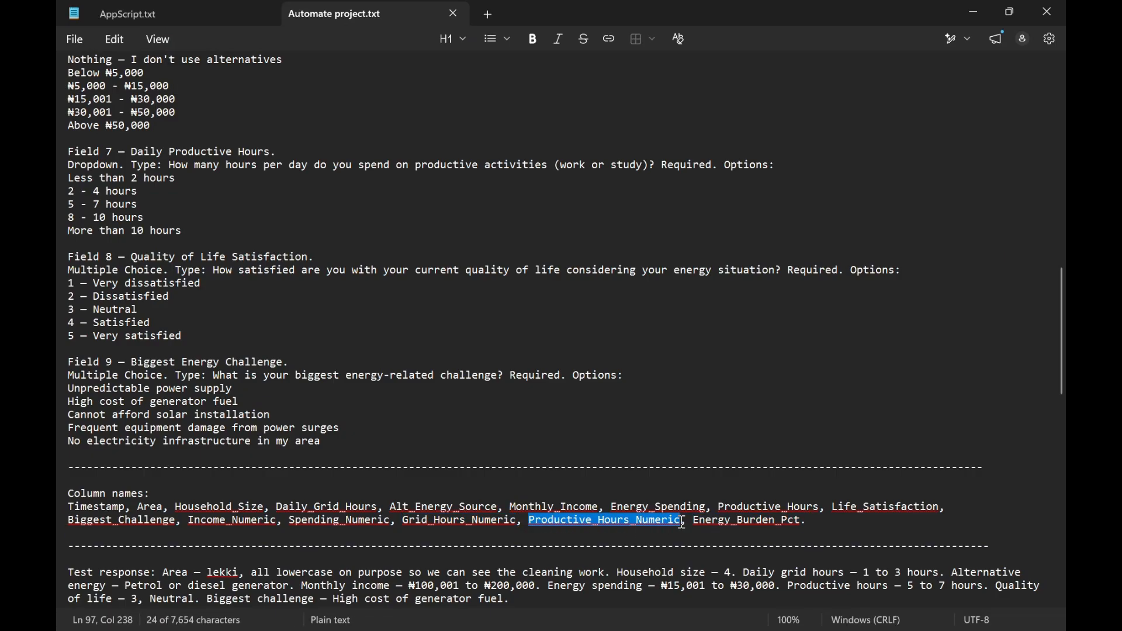
key("ctrl+c")
key("alt+Tab")
key("ctrl+v")
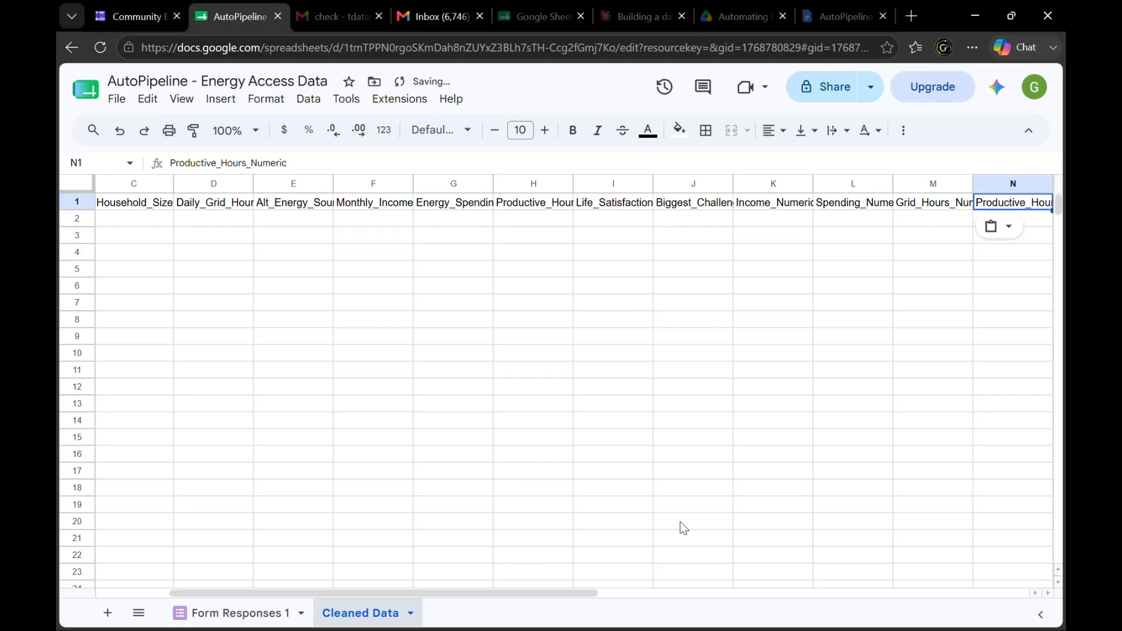
Copy the column name Energy_Burden_Pct from the notes into cell O1 of the Cleaned Data sheet
key("alt+Tab")
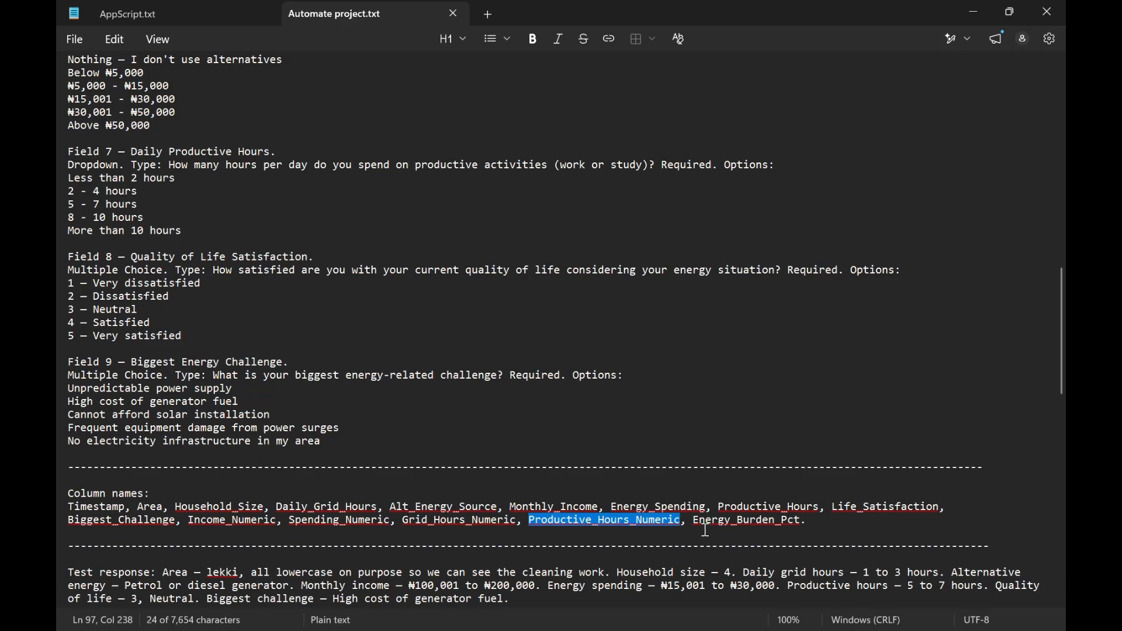
left_click_drag(694, 522, 806, 520)
key("ctrl+c")
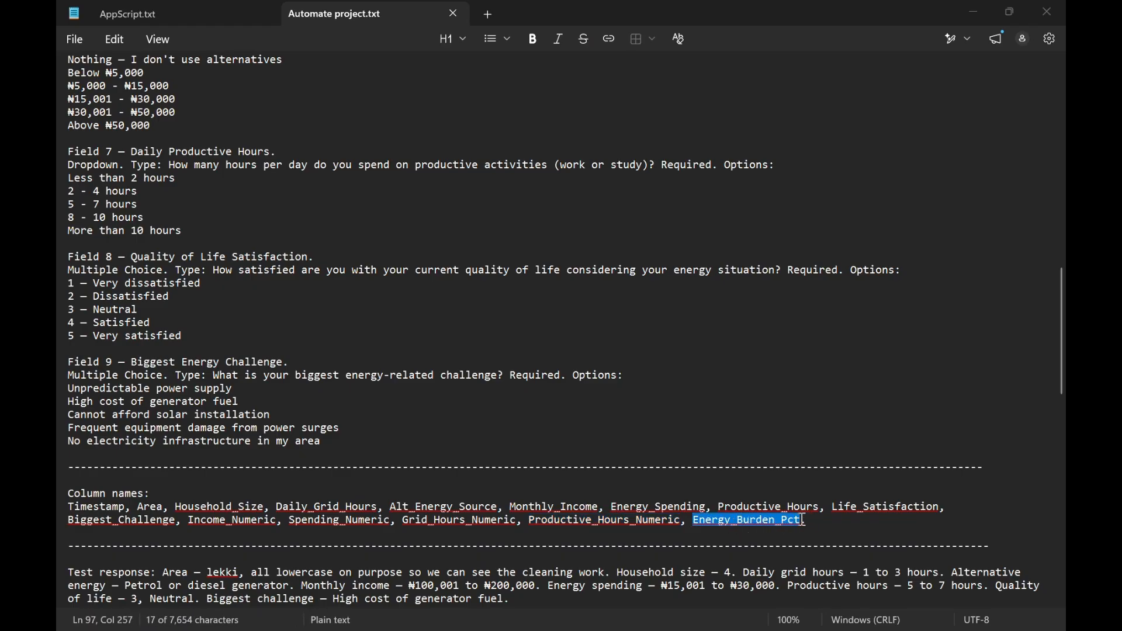
key("alt+Tab")
key("ctrl+v")
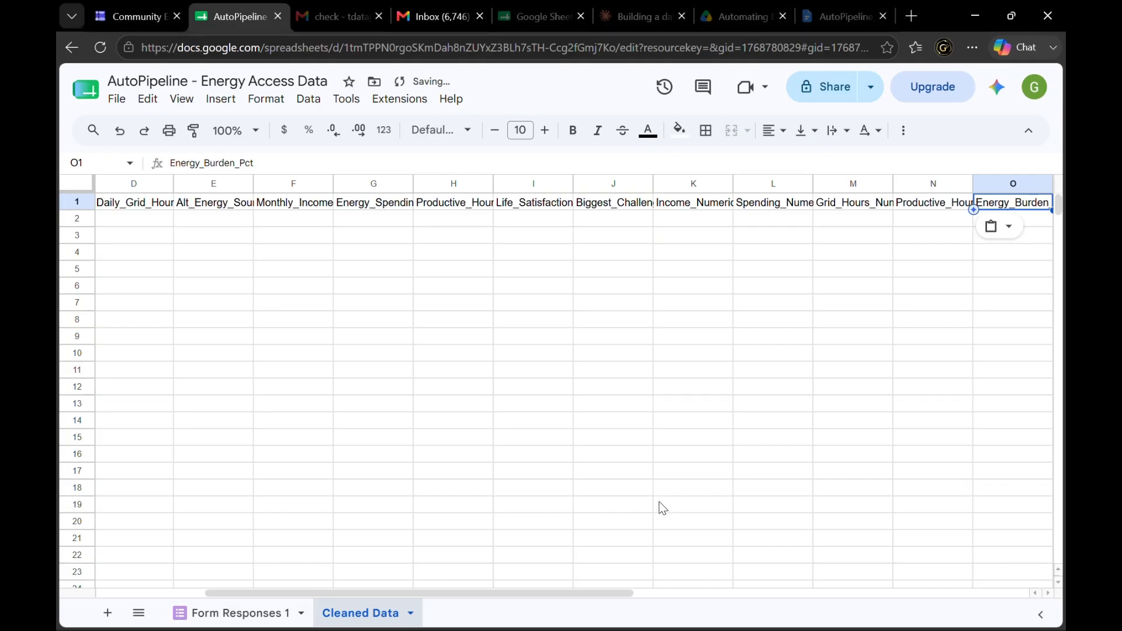
Fit the widths of columns A through J to their header text and select the header cells A1:J1
scroll(663, 508, "right", 6)
scroll(534, 423, "left", 10)
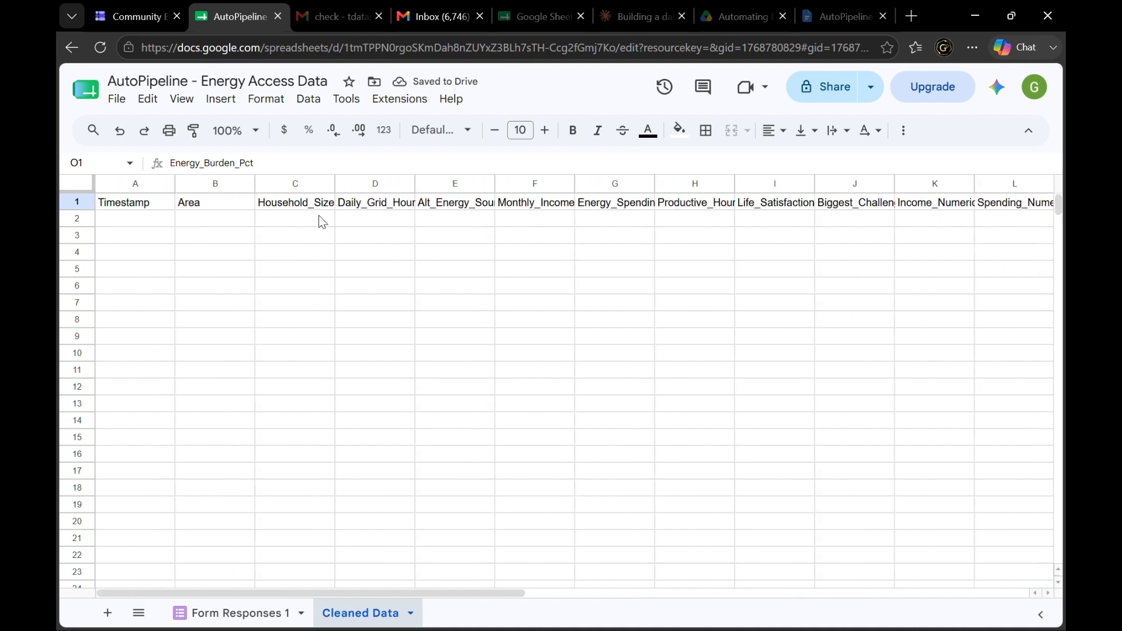
left_click(173, 181)
left_click(173, 180)
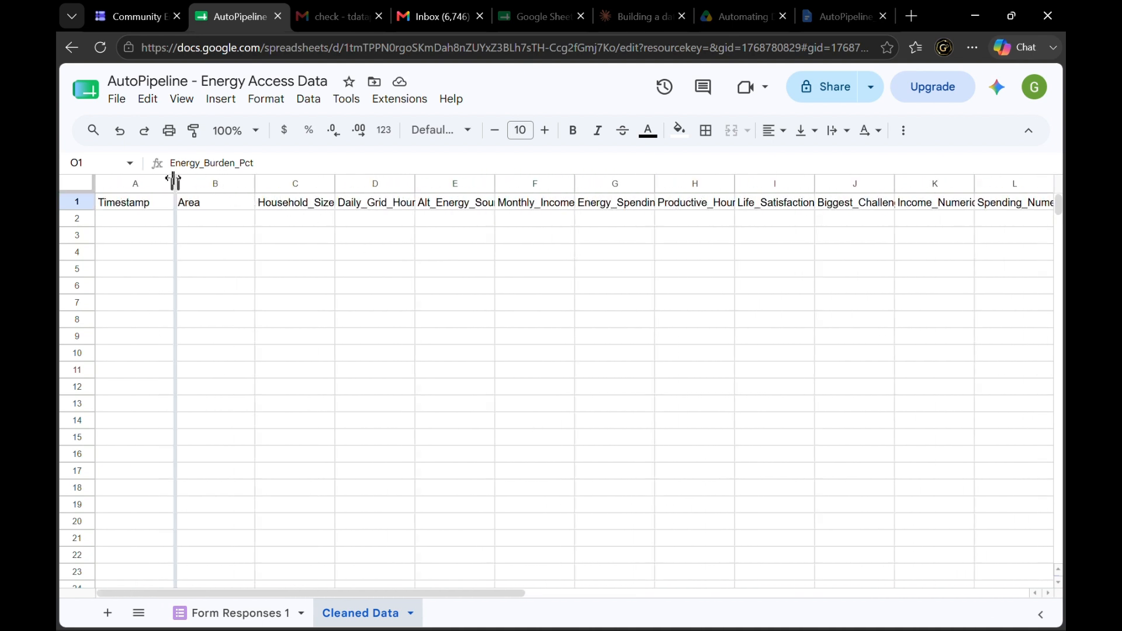
double_click(173, 180)
double_click(233, 180)
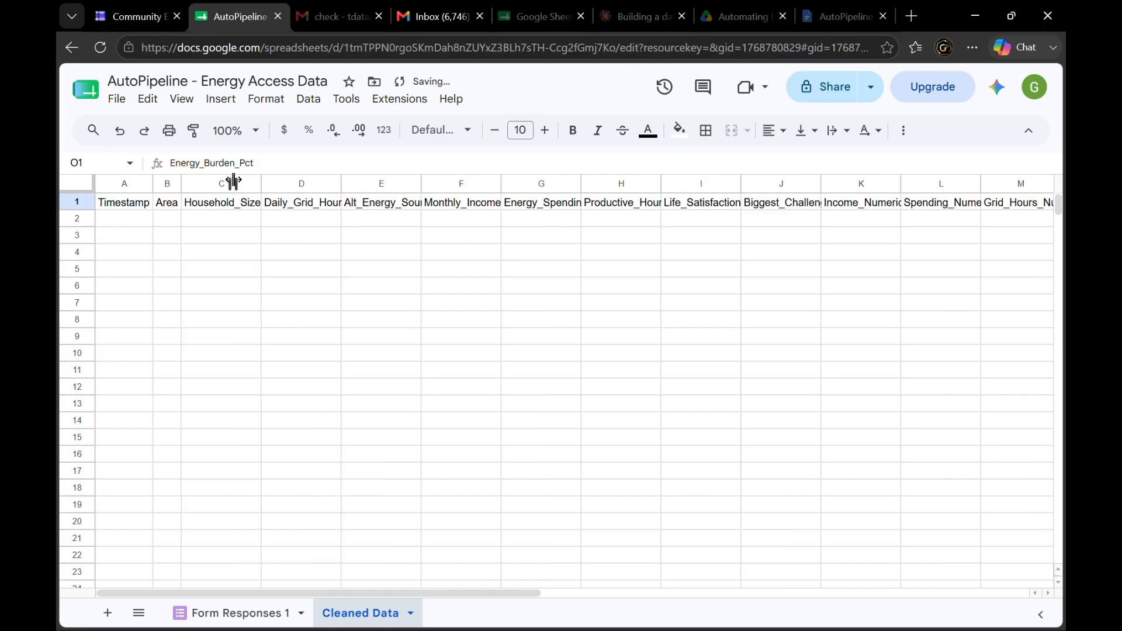
double_click(261, 180)
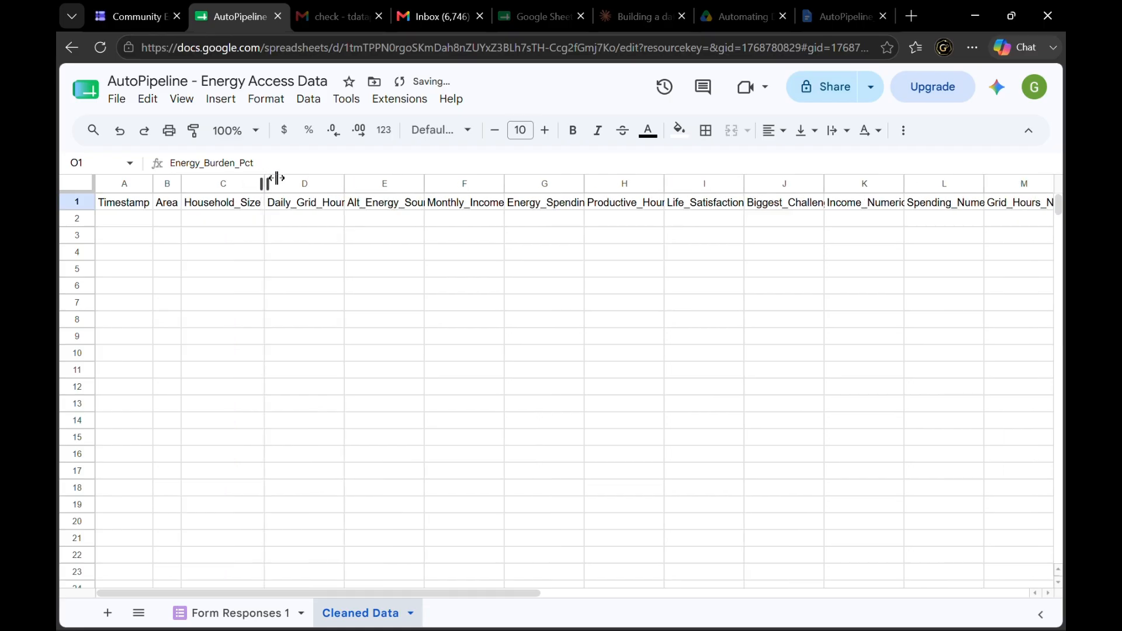
double_click(344, 180)
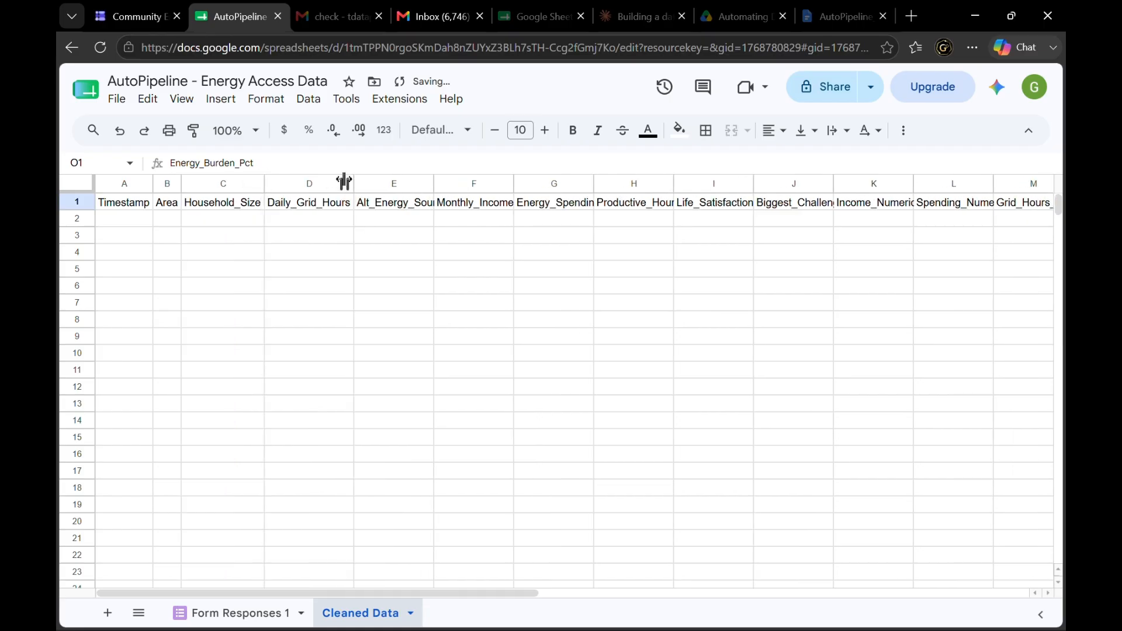
double_click(435, 181)
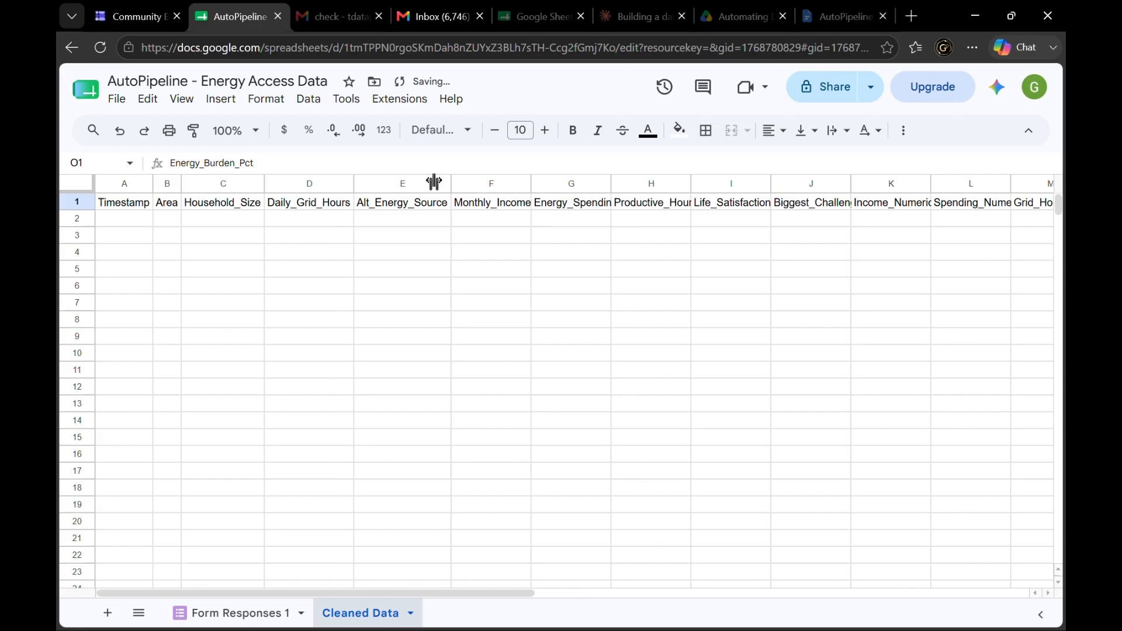
double_click(531, 182)
double_click(615, 182)
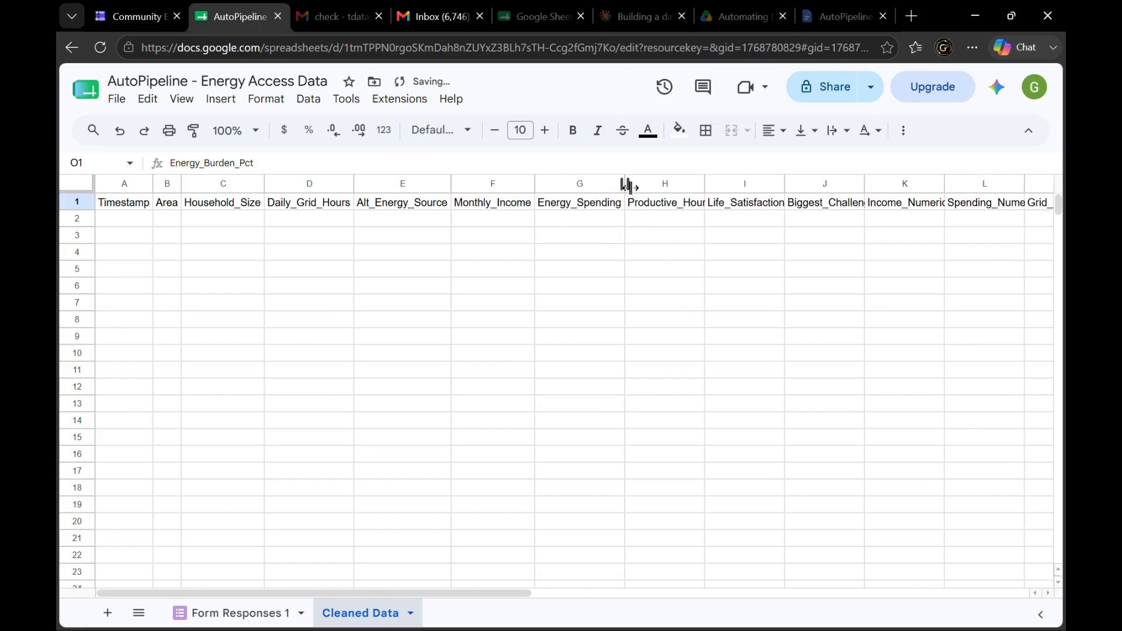
double_click(705, 182)
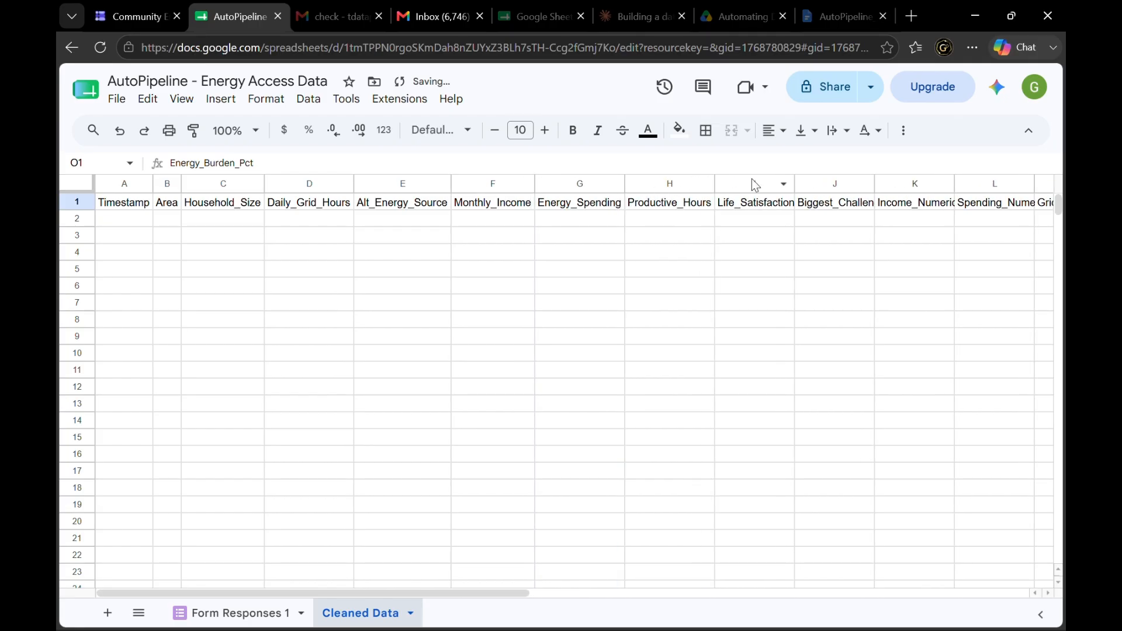
double_click(796, 182)
double_click(878, 182)
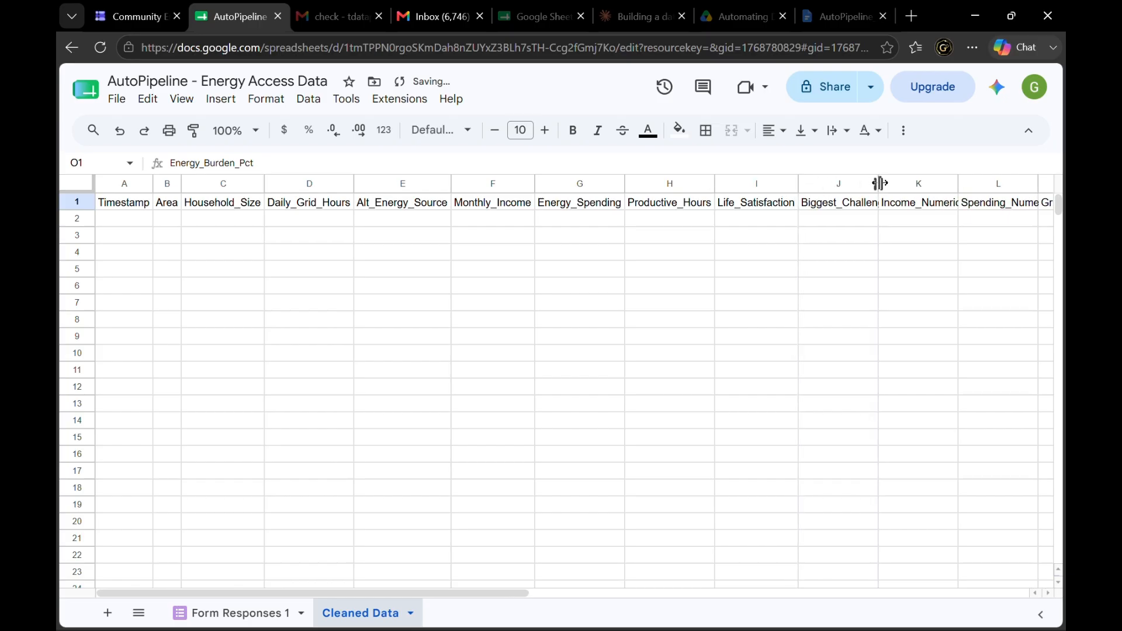
double_click(880, 183)
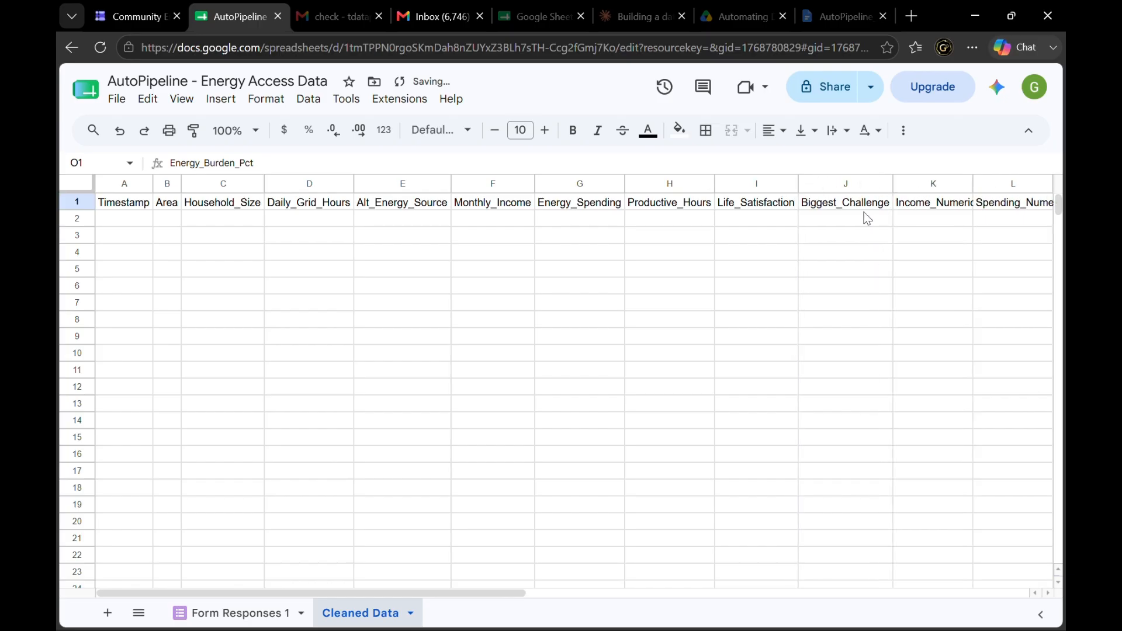
left_click_drag(866, 208, 130, 208)
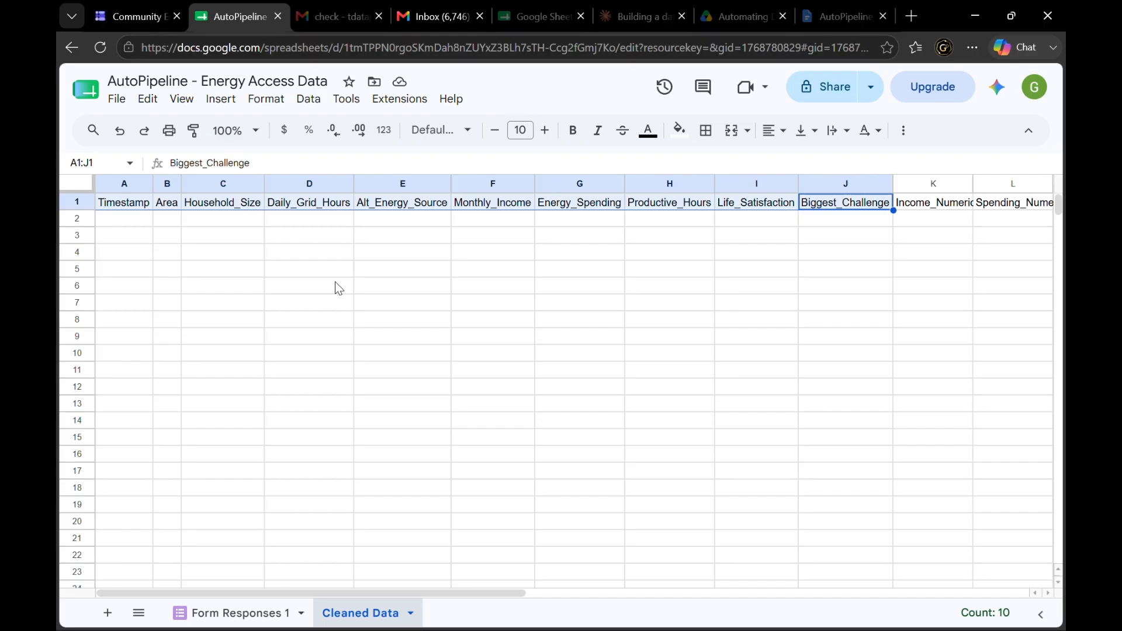
Fit the widths of columns K through O to their header text and select the header cells K1:M1
scroll(686, 266, "right", 5)
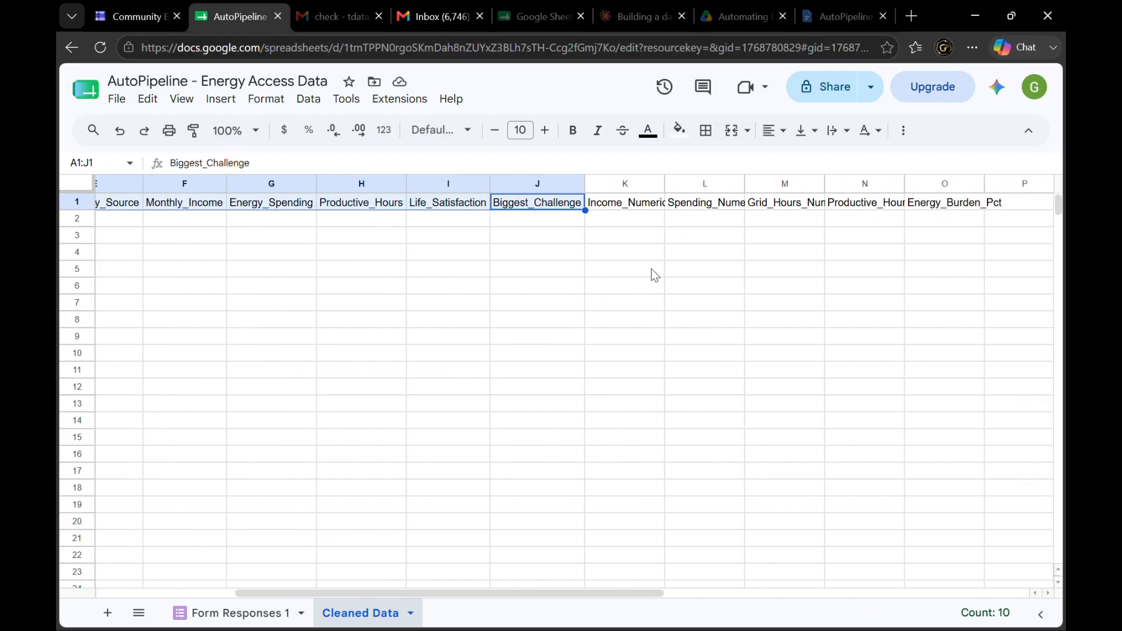
scroll(651, 273, "right", 1)
left_click(594, 286)
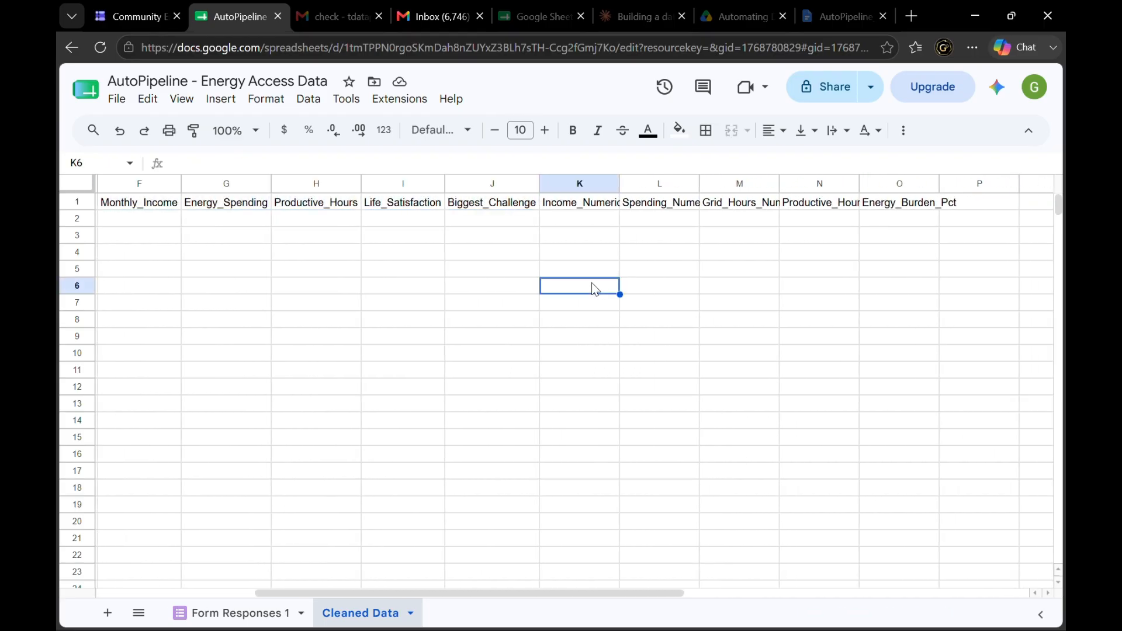
left_click_drag(620, 184, 626, 183)
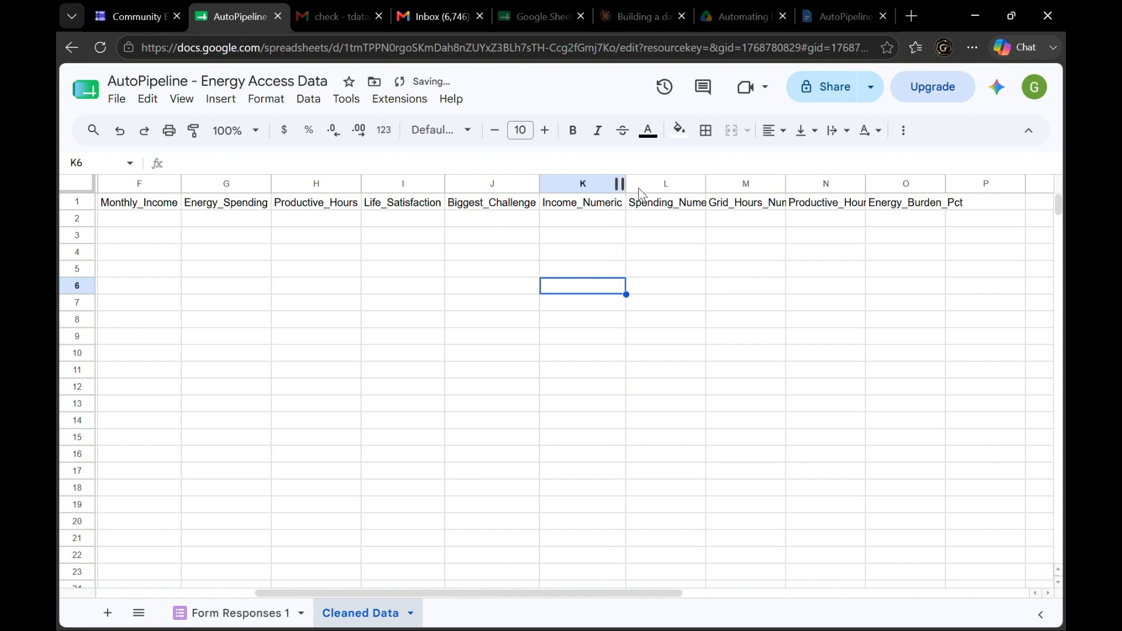
left_click_drag(705, 184, 722, 184)
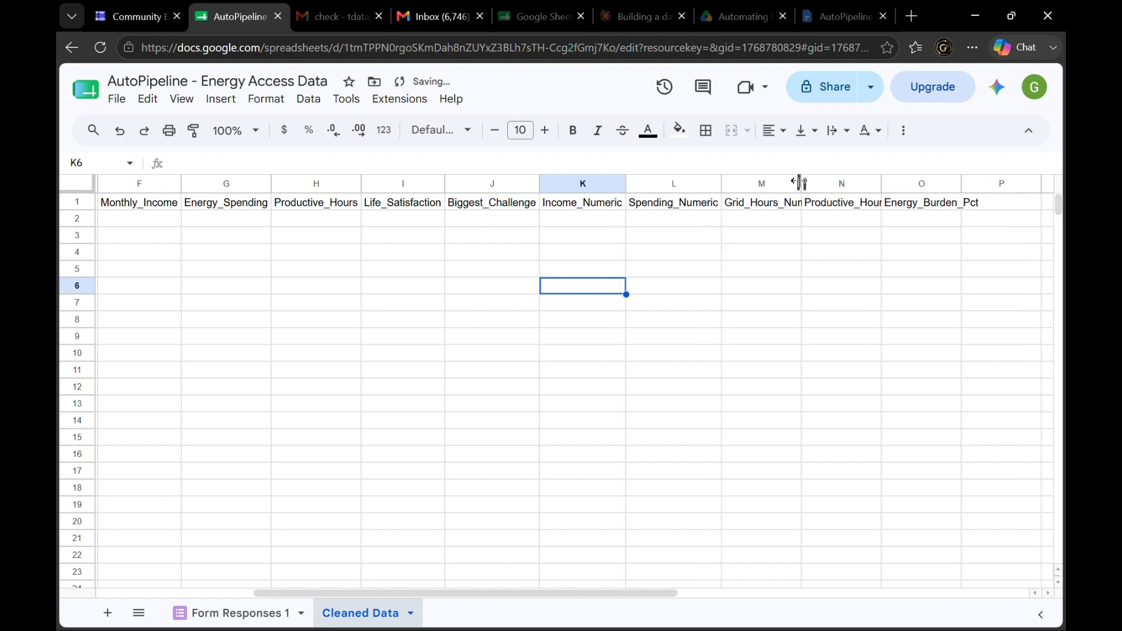
left_click_drag(800, 183, 827, 183)
left_click_drag(907, 183, 961, 183)
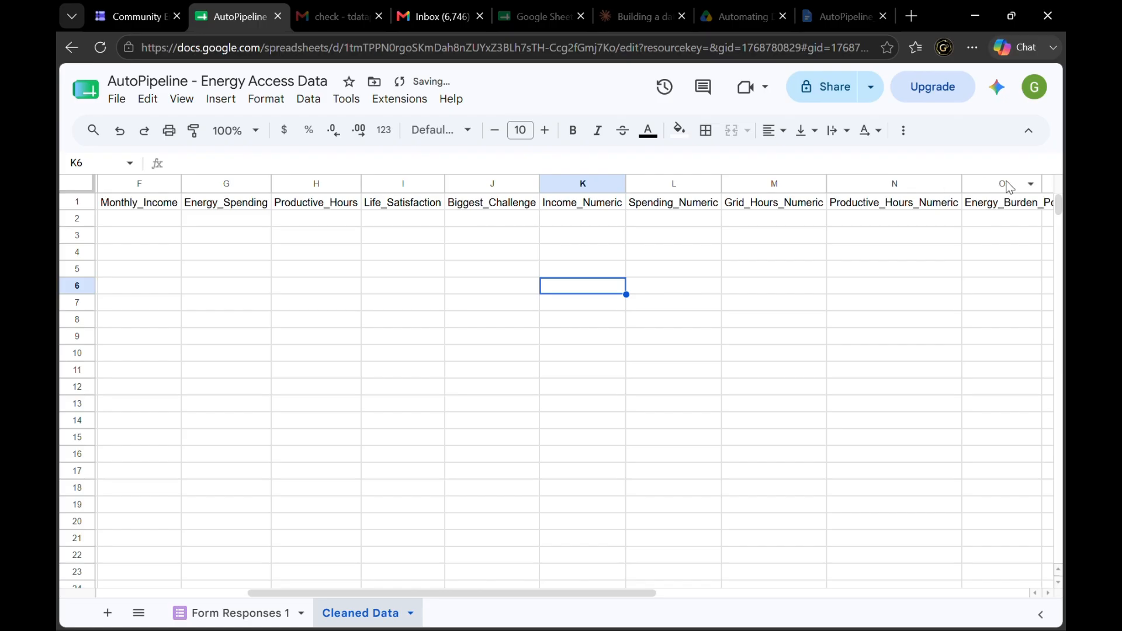
scroll(921, 253, "right", 3)
left_click(961, 181)
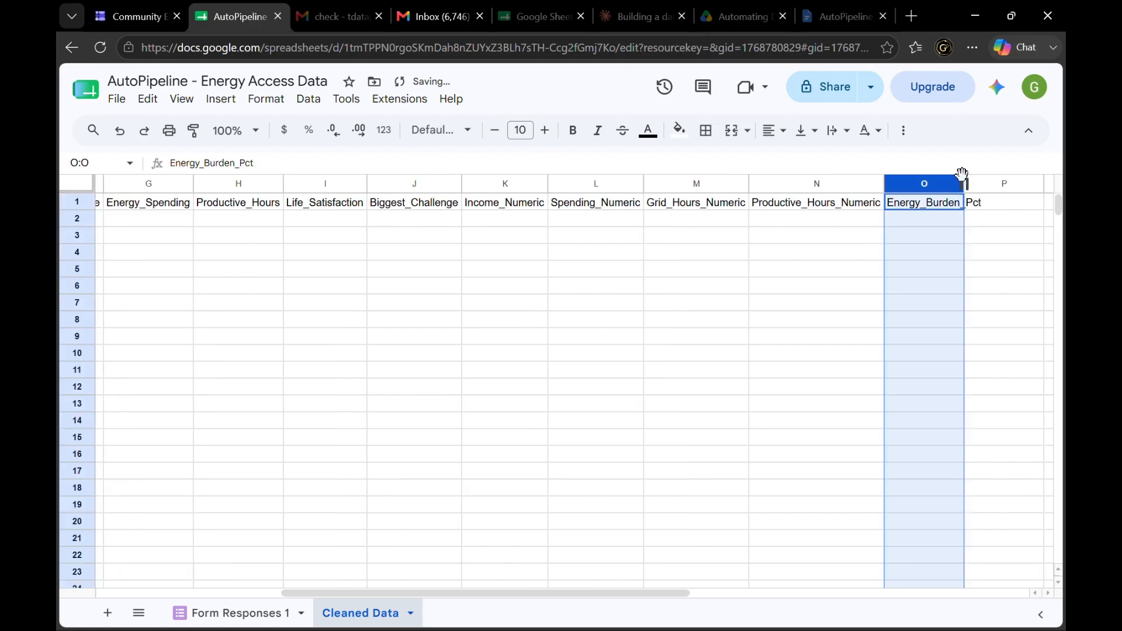
left_click(1002, 237)
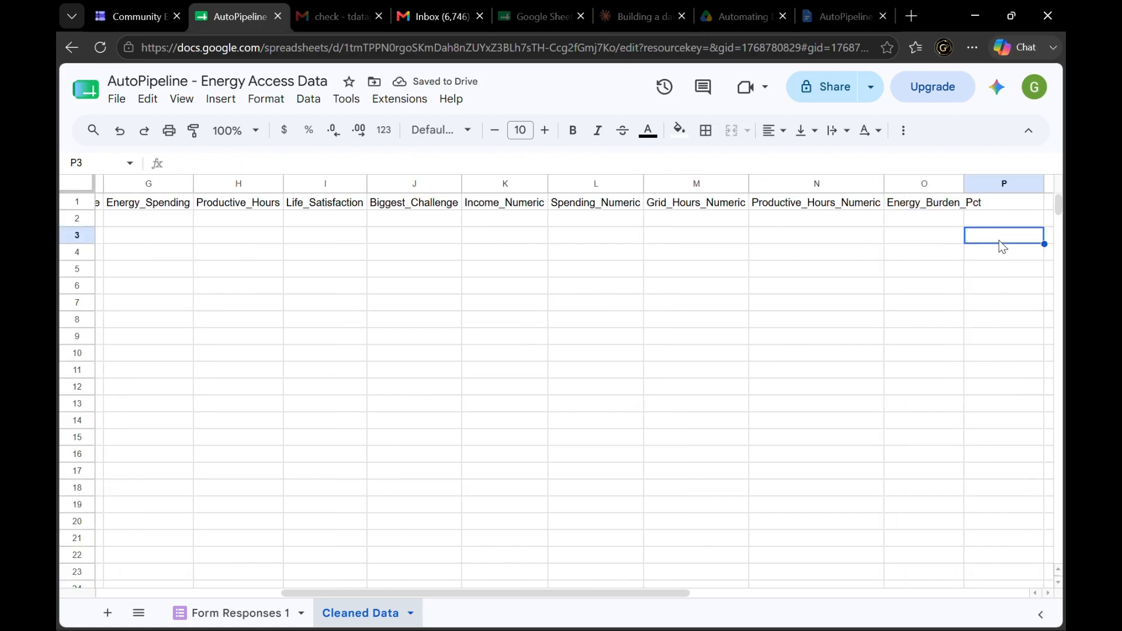
double_click(964, 184)
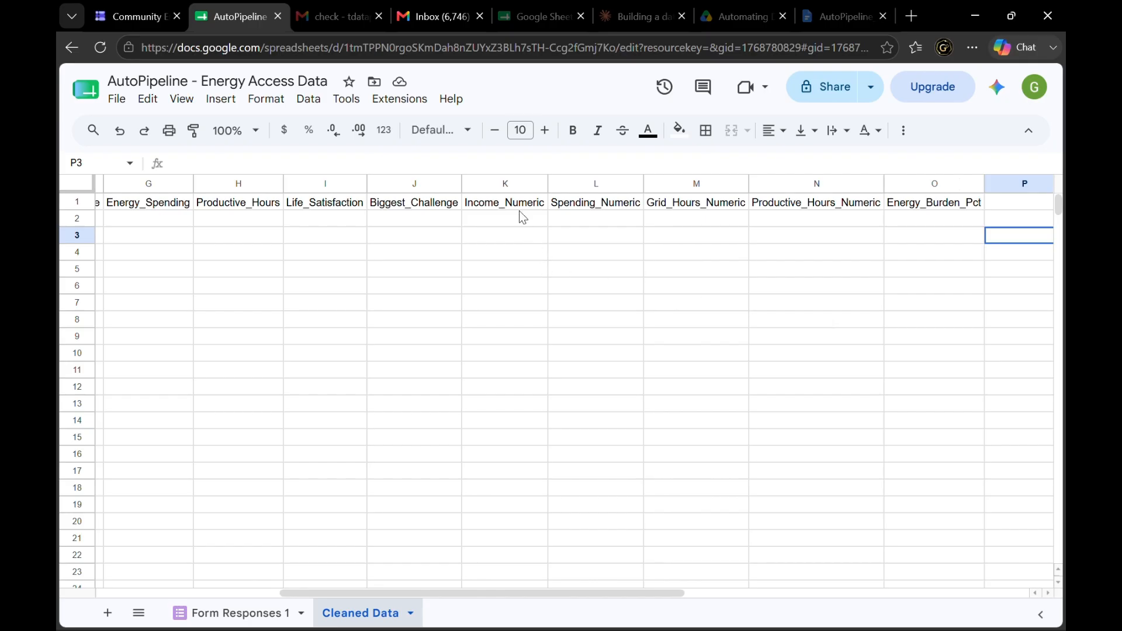
left_click_drag(506, 202, 698, 203)
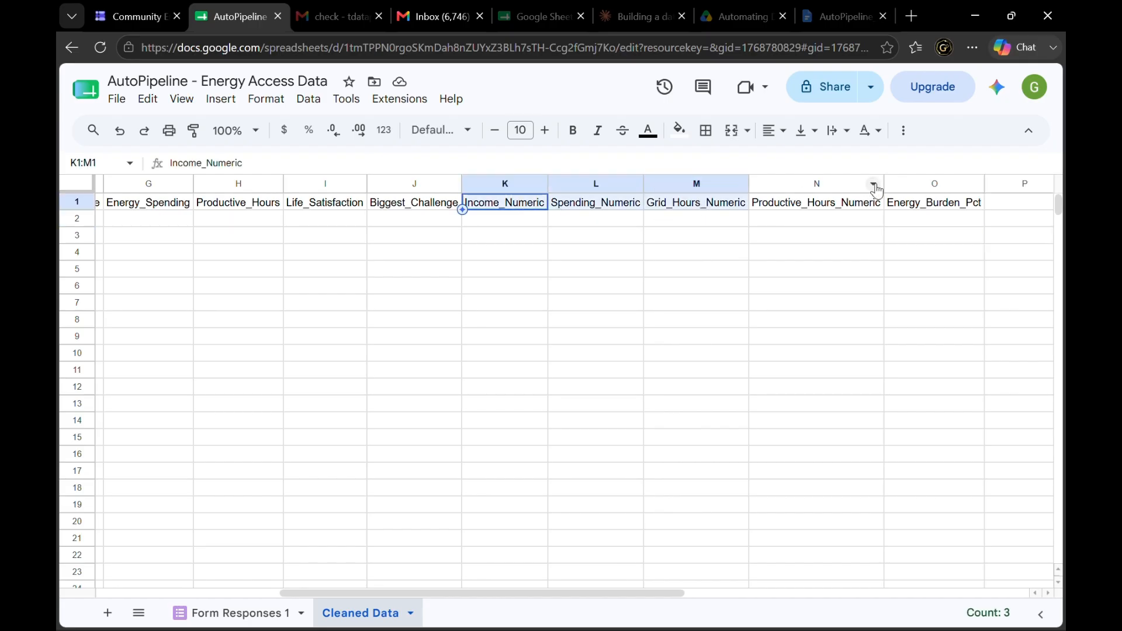
Open an Apps Script project for the spreadsheet and delete the default myFunction code from Code.gs
left_click_drag(877, 190, 903, 209)
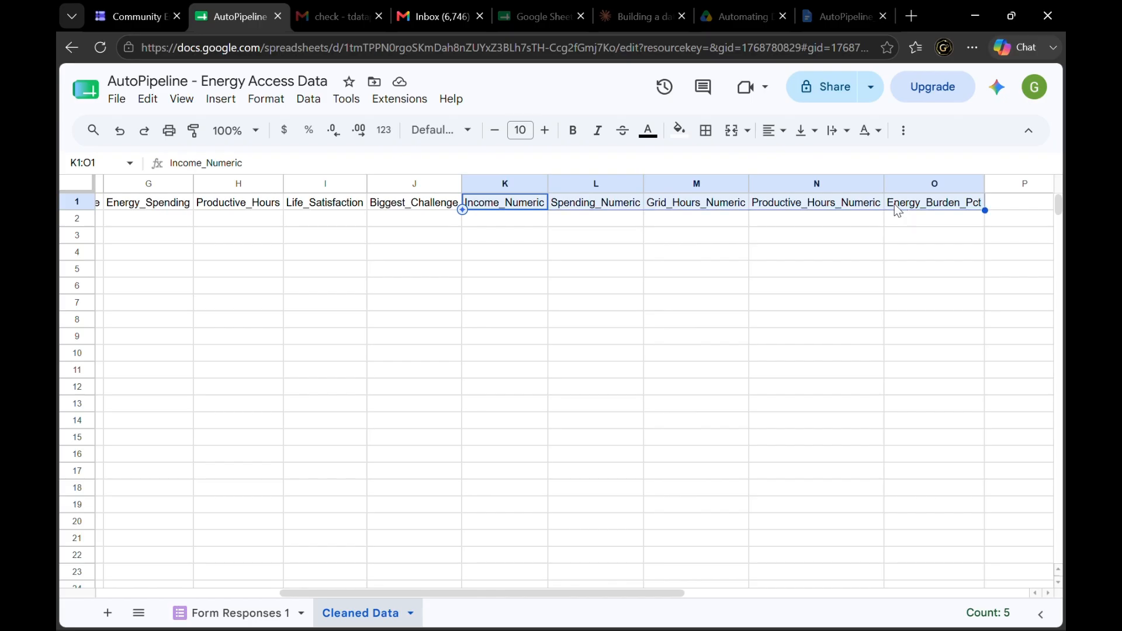
left_click(731, 252)
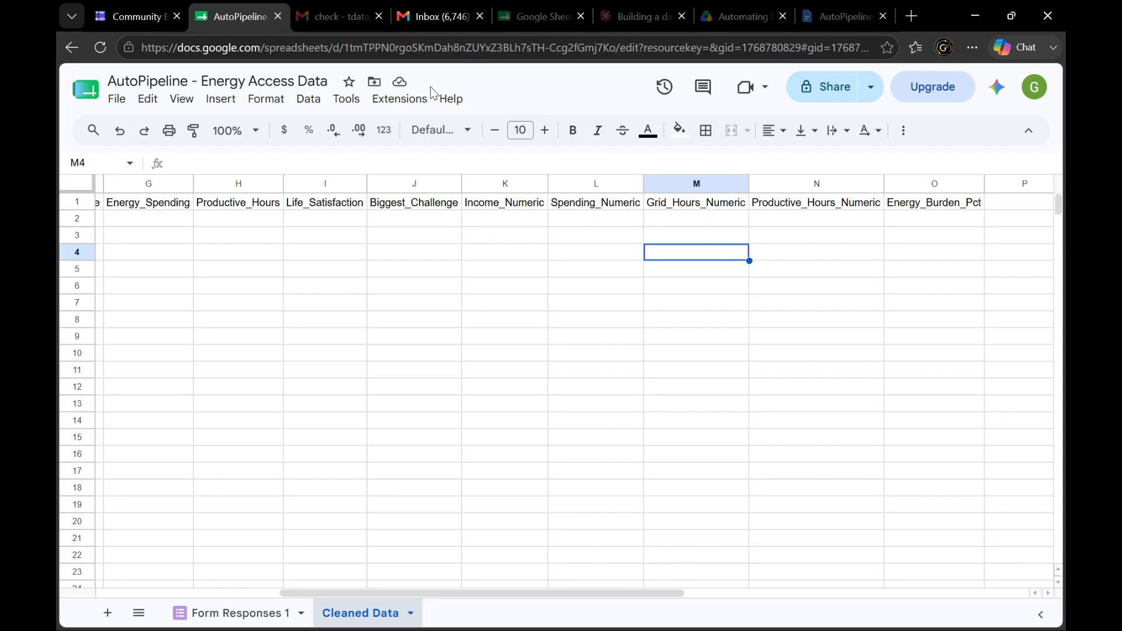
left_click(422, 101)
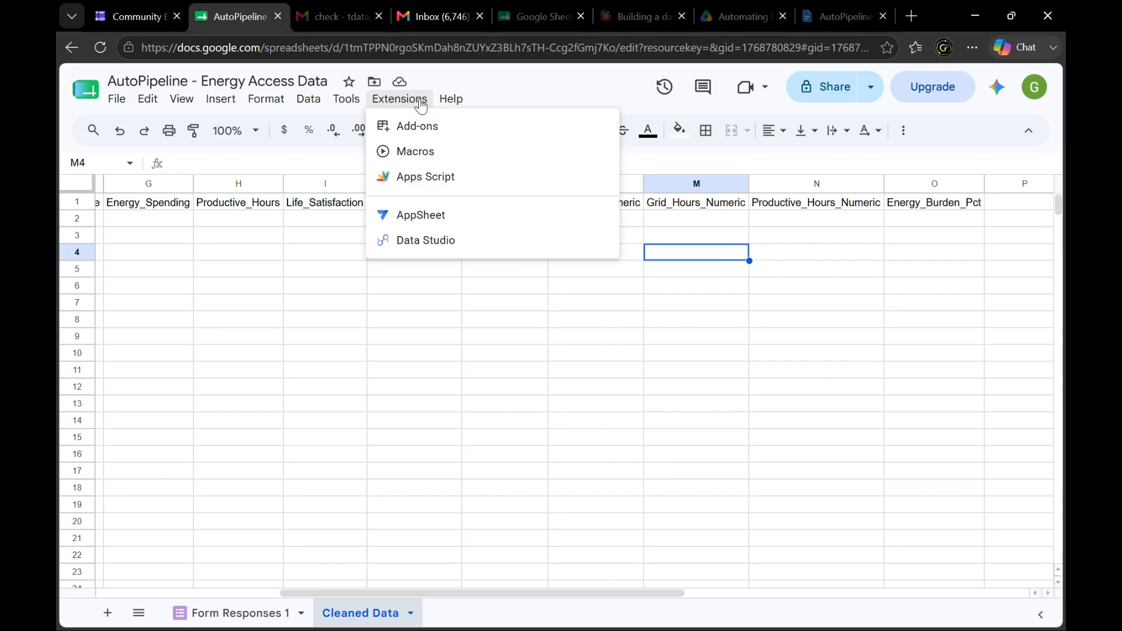
left_click(435, 176)
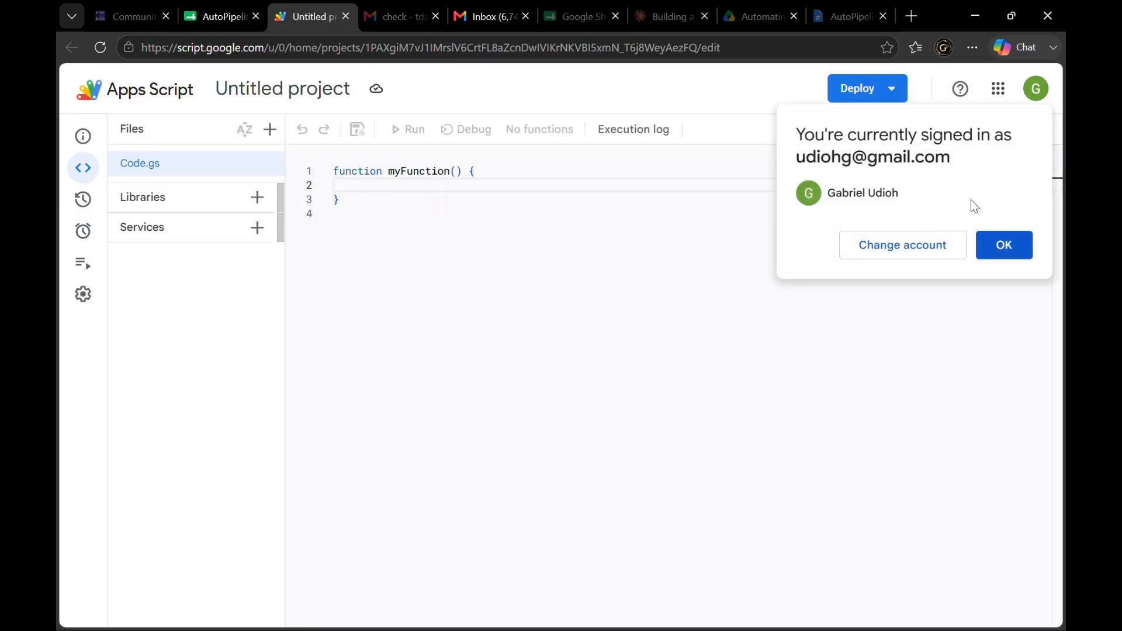
left_click(993, 255)
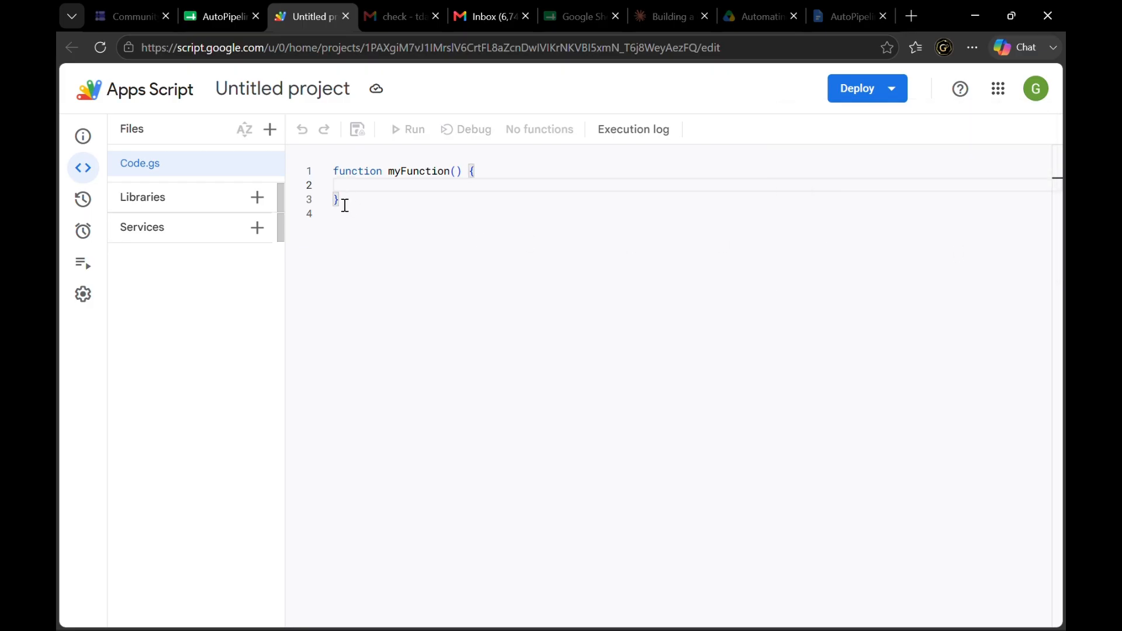
key("ctrl+a")
key("BackSpace")
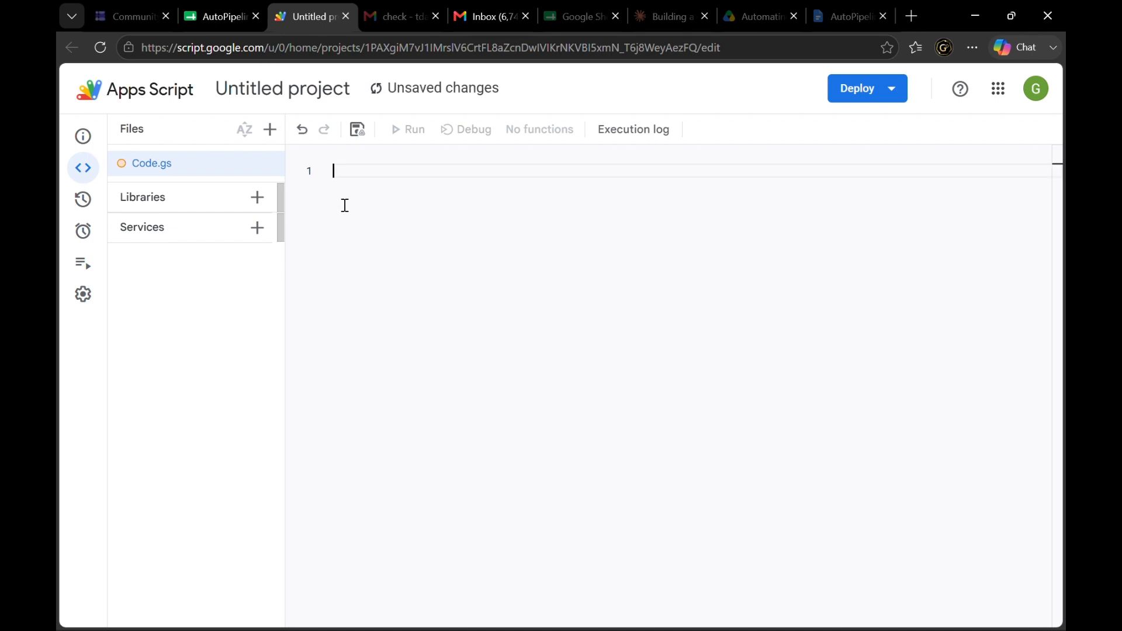
Copy the entire script from AppScript.txt in the notes into the empty Code.gs file
key("alt+Tab")
key("alt+Tab")
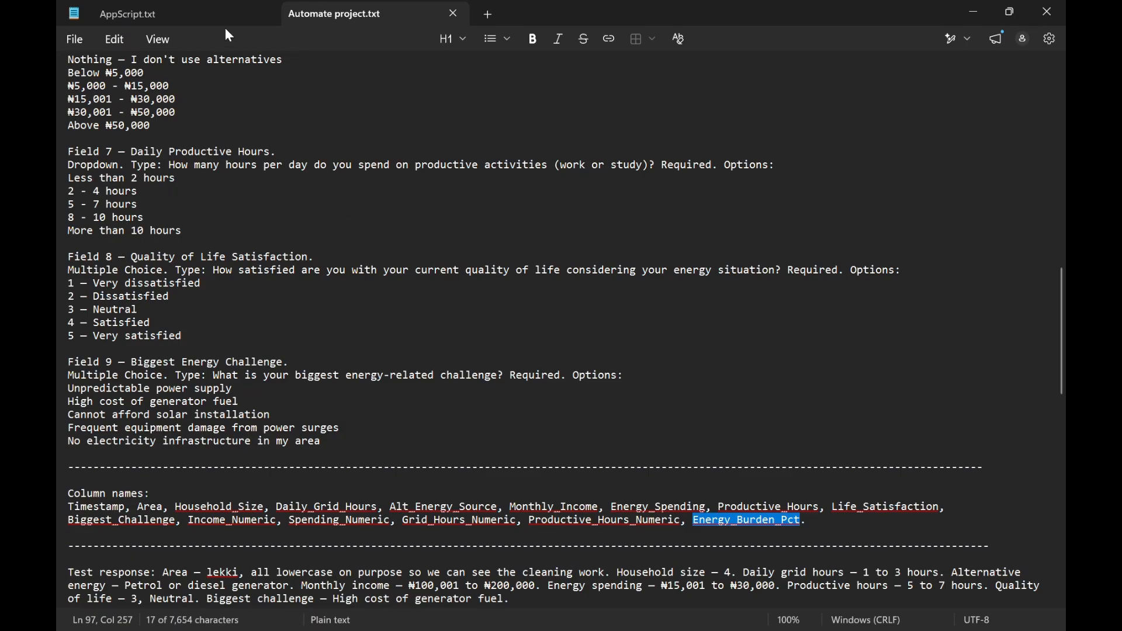
left_click(166, 12)
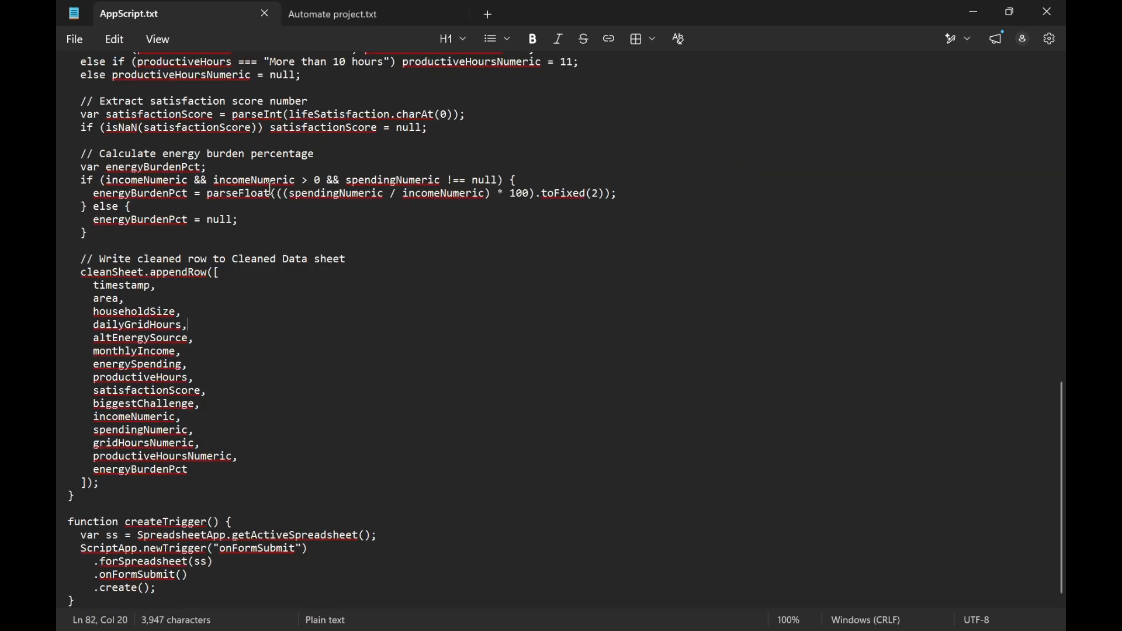
scroll(308, 205, "up", 15)
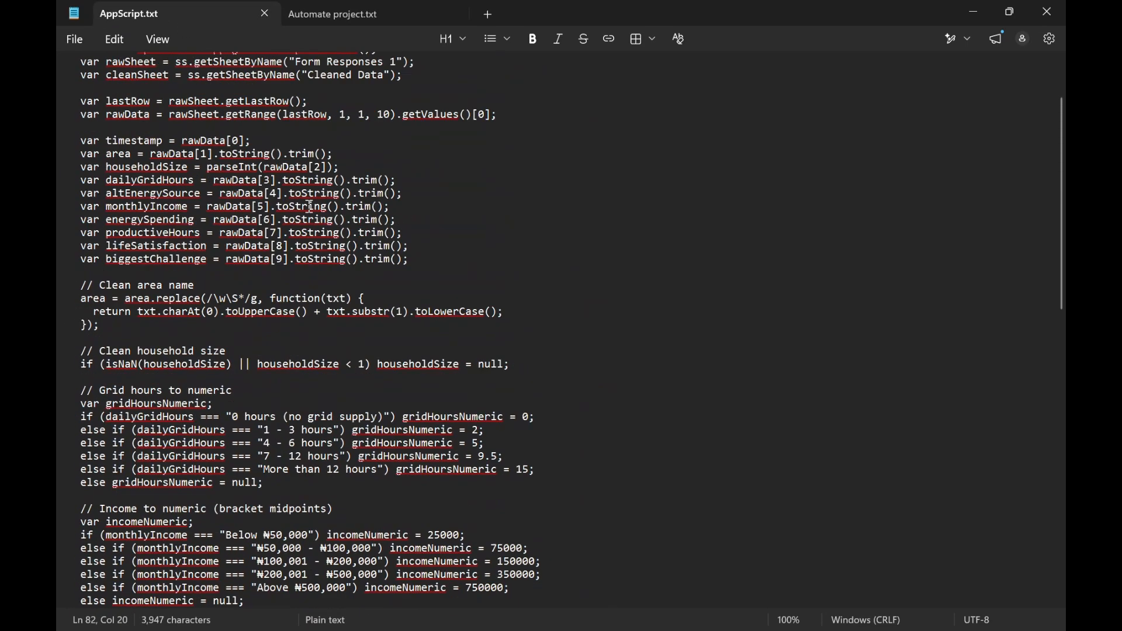
scroll(310, 206, "up", 1)
scroll(310, 207, "down", 15)
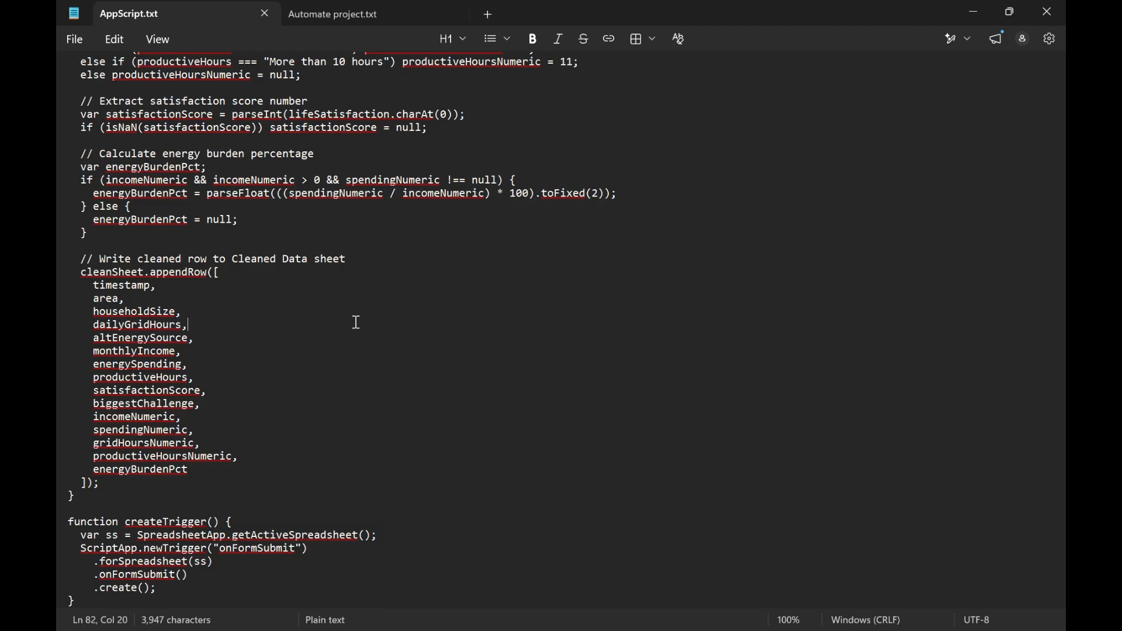
key("ctrl+a")
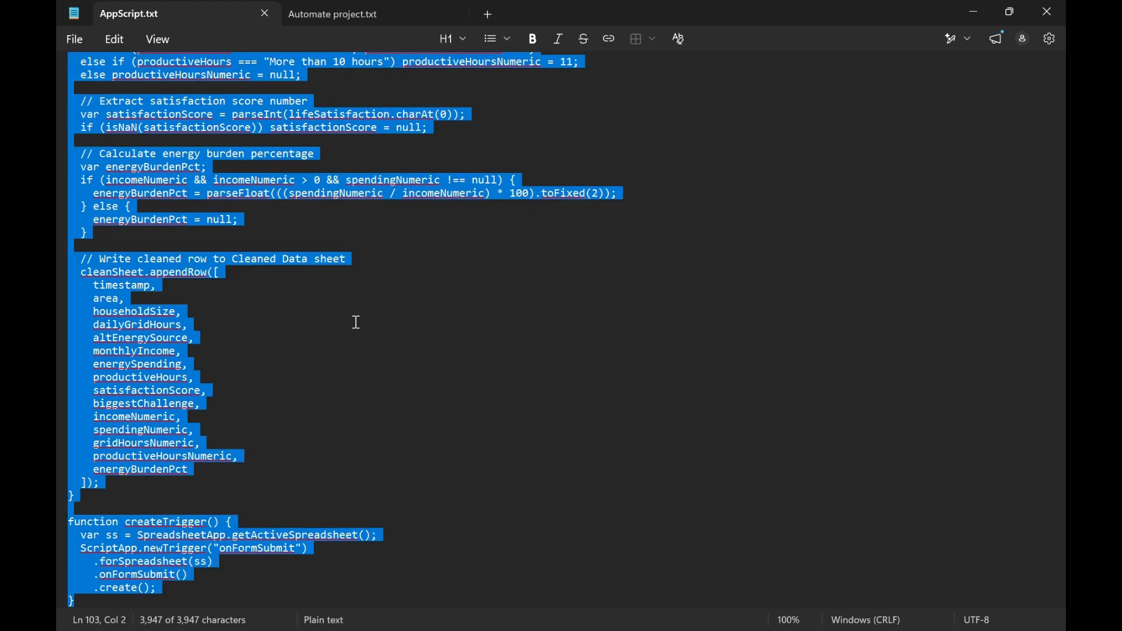
key("alt+Tab")
key("ctrl+v")
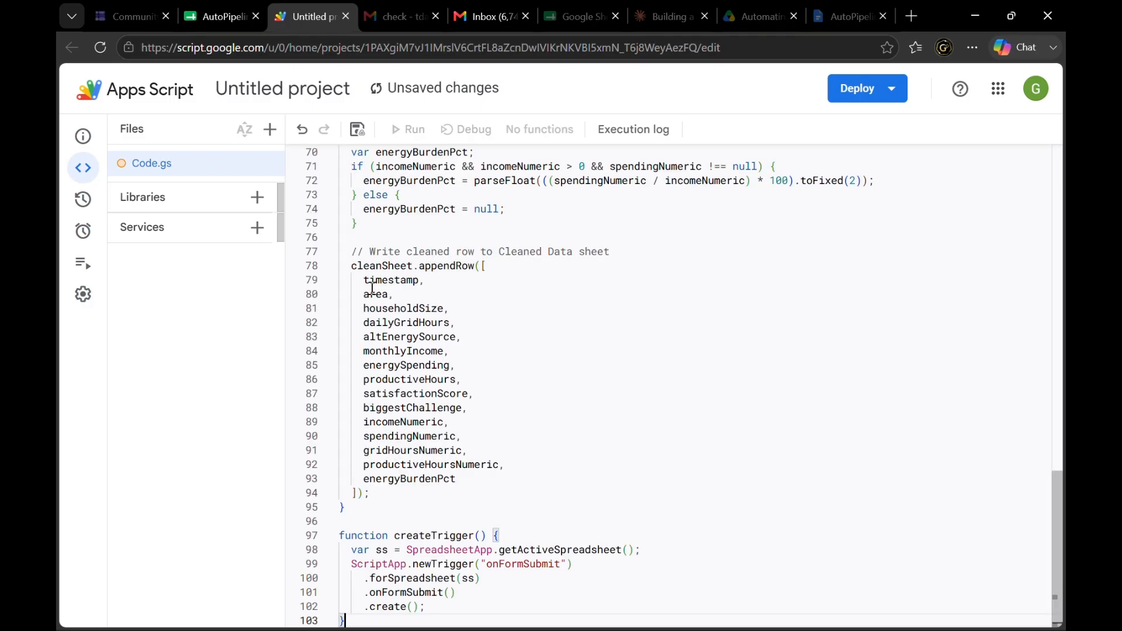
Review the pasted script in Code.gs from the onFormSubmit function through the createTrigger function
scroll(573, 291, "up", 12)
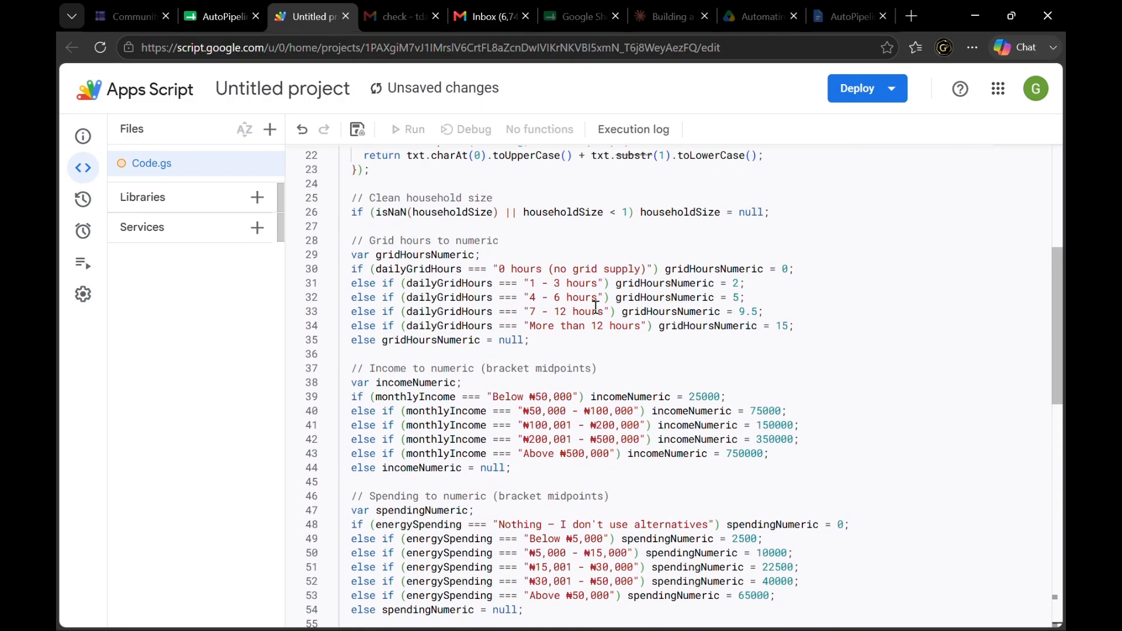
scroll(595, 306, "up", 5)
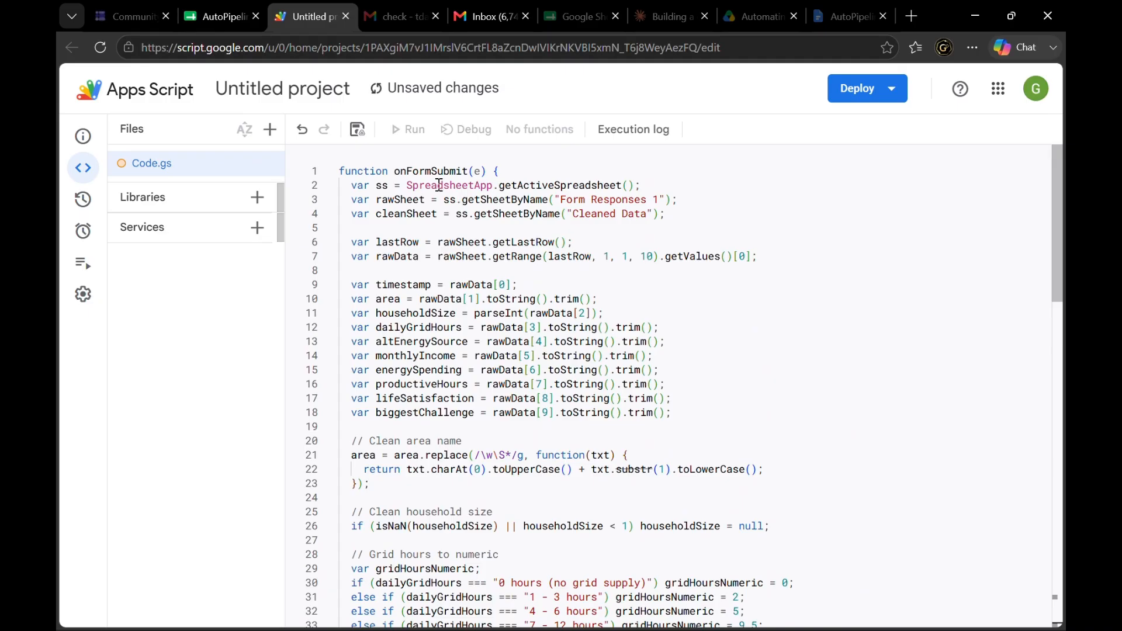
scroll(559, 331, "down", 1)
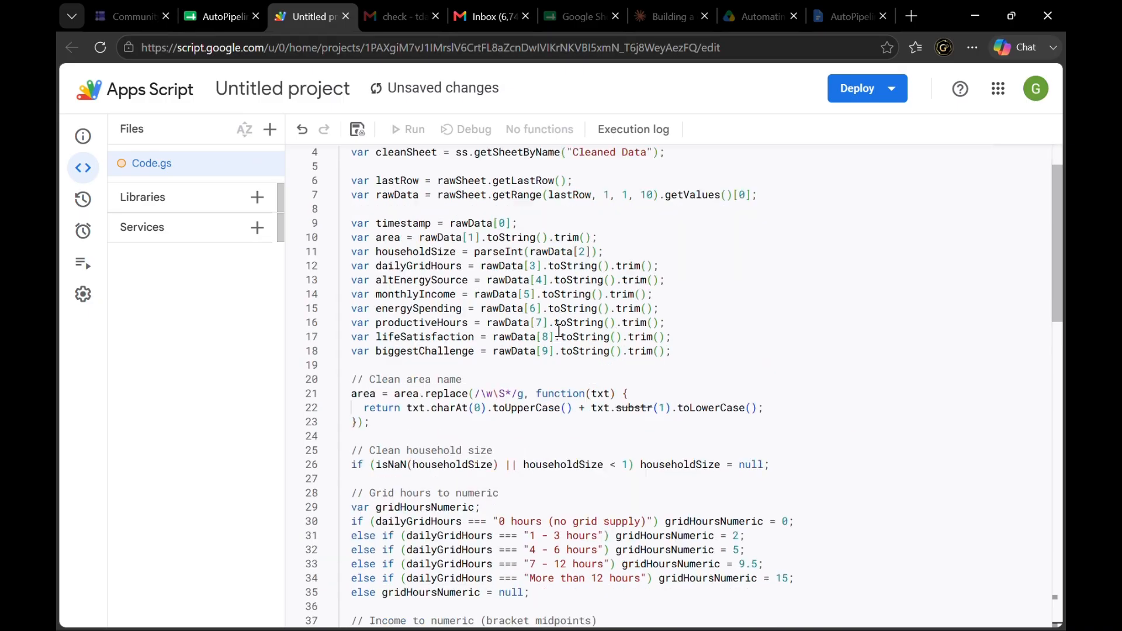
scroll(560, 331, "down", 16)
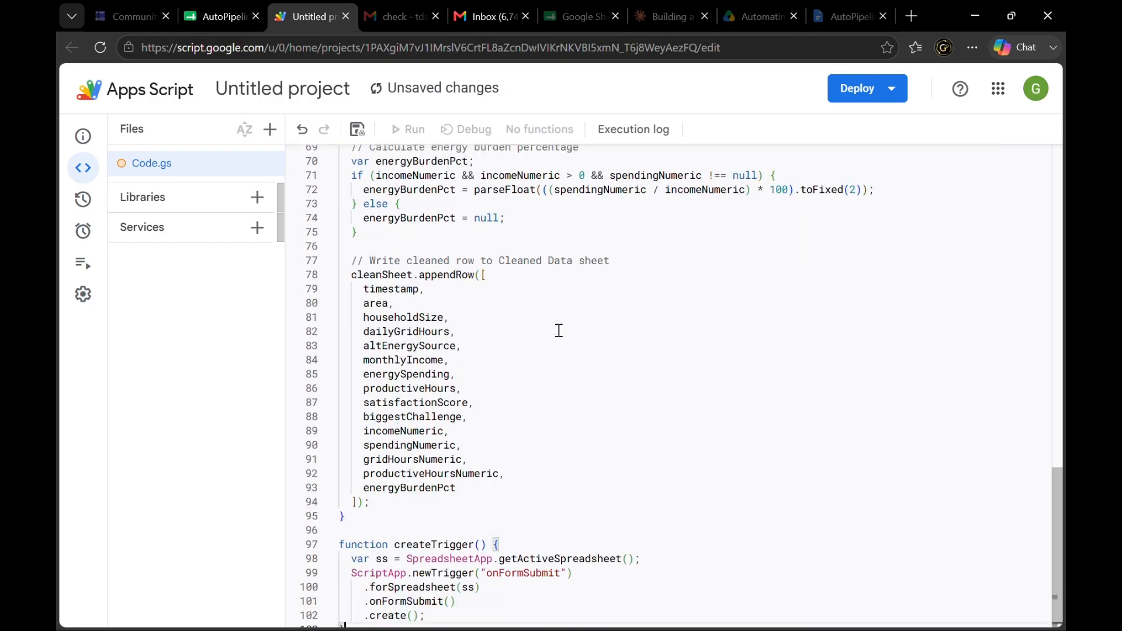
scroll(559, 331, "down", 1)
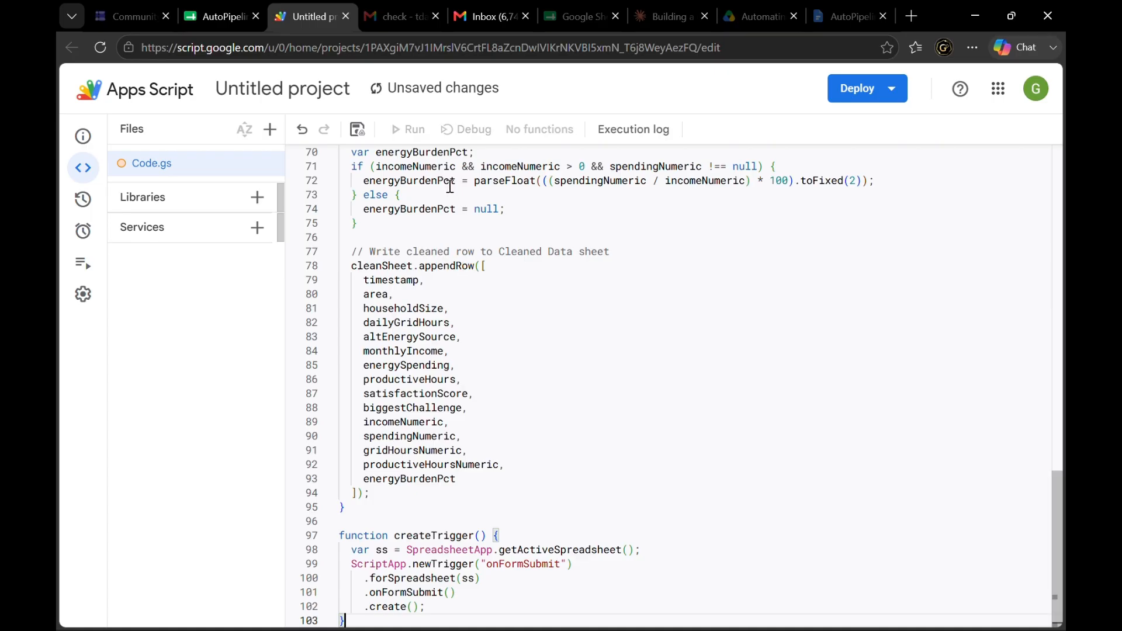
scroll(443, 166, "up", 10)
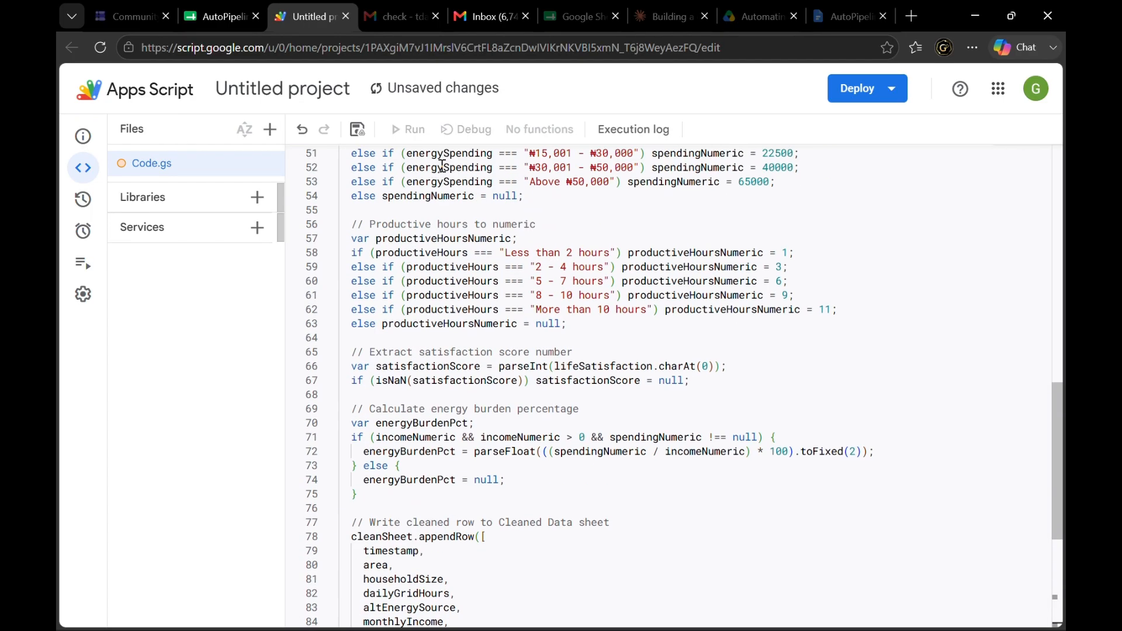
scroll(443, 166, "up", 10)
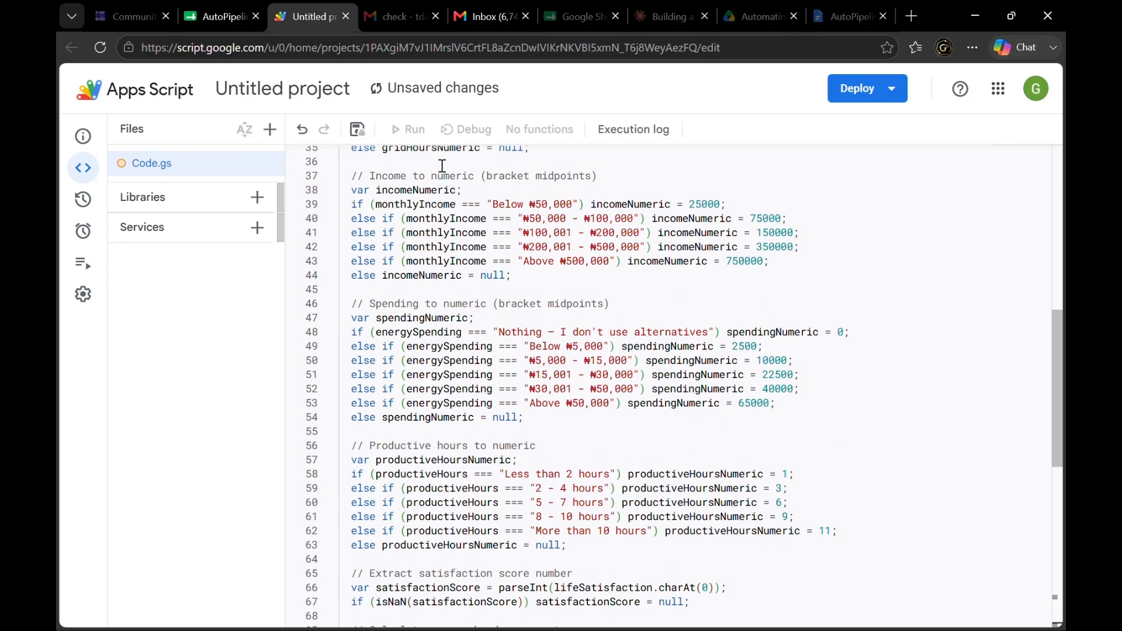
scroll(443, 166, "up", 1)
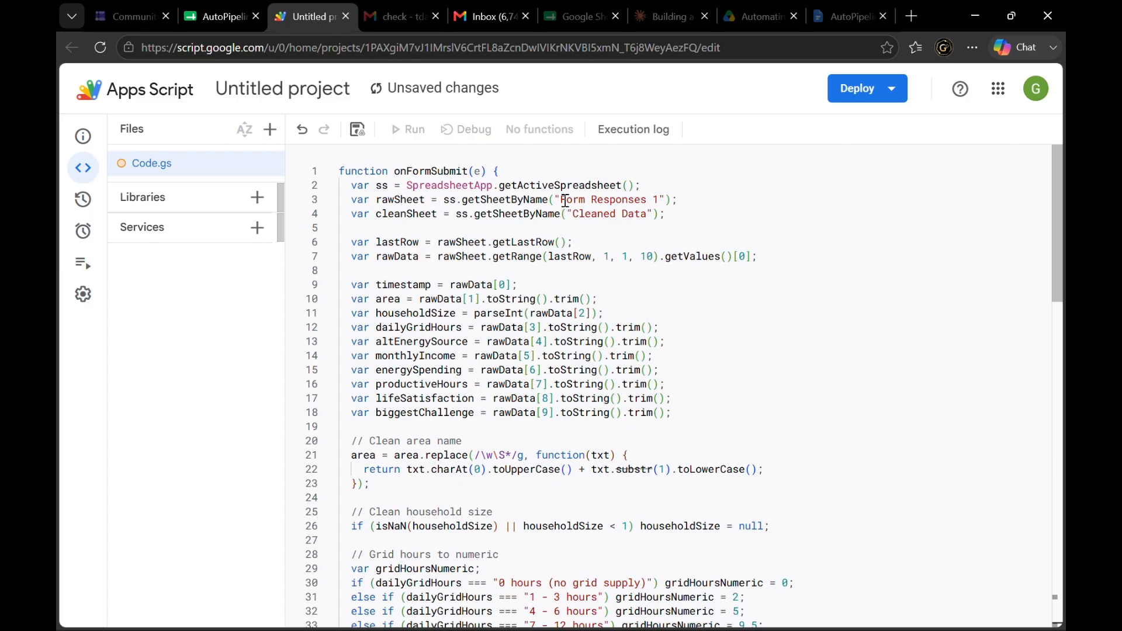
Compare the sheet names Form Responses 1 and Cleaned Data in the script with the spreadsheet's sheet names
left_click(659, 201)
left_click_drag(659, 200, 559, 200)
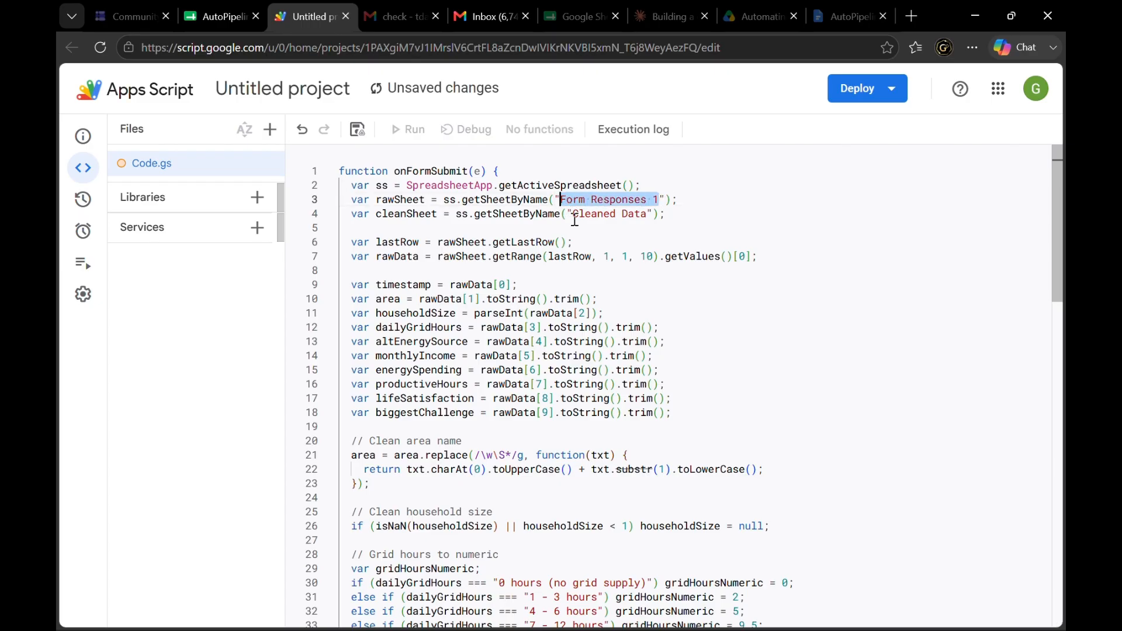
left_click(218, 15)
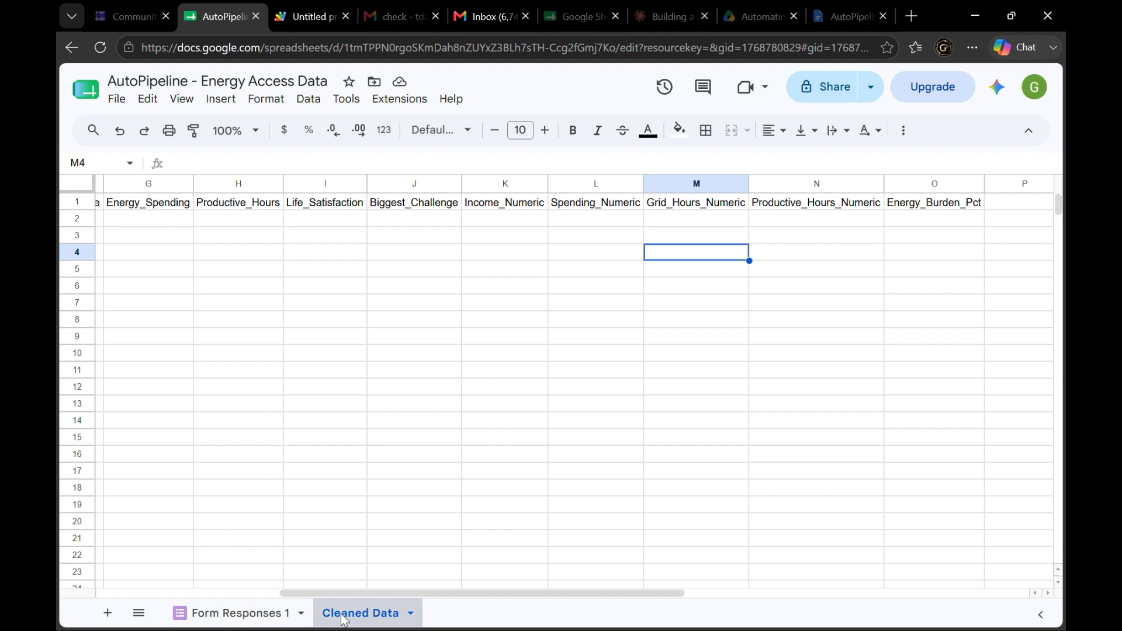
left_click(286, 14)
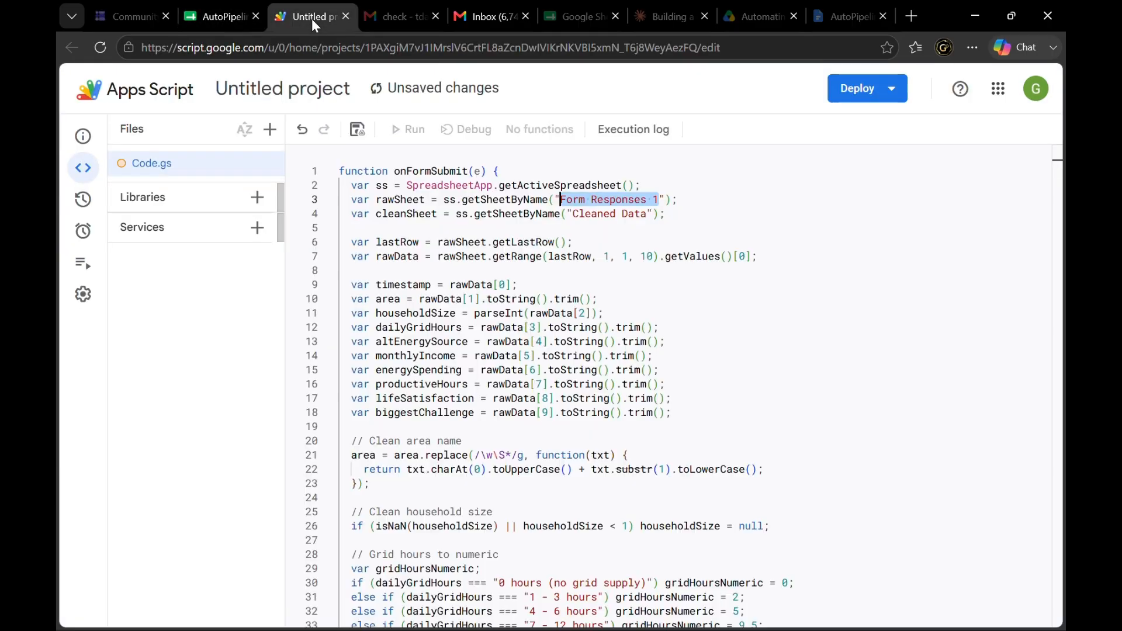
left_click(581, 213)
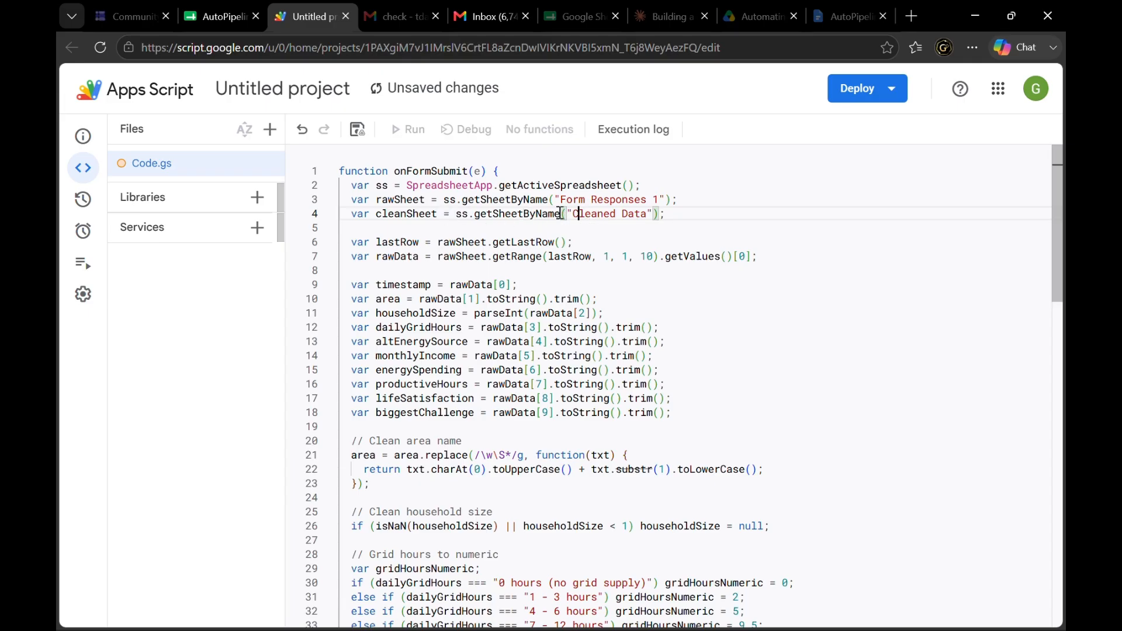
left_click(407, 200)
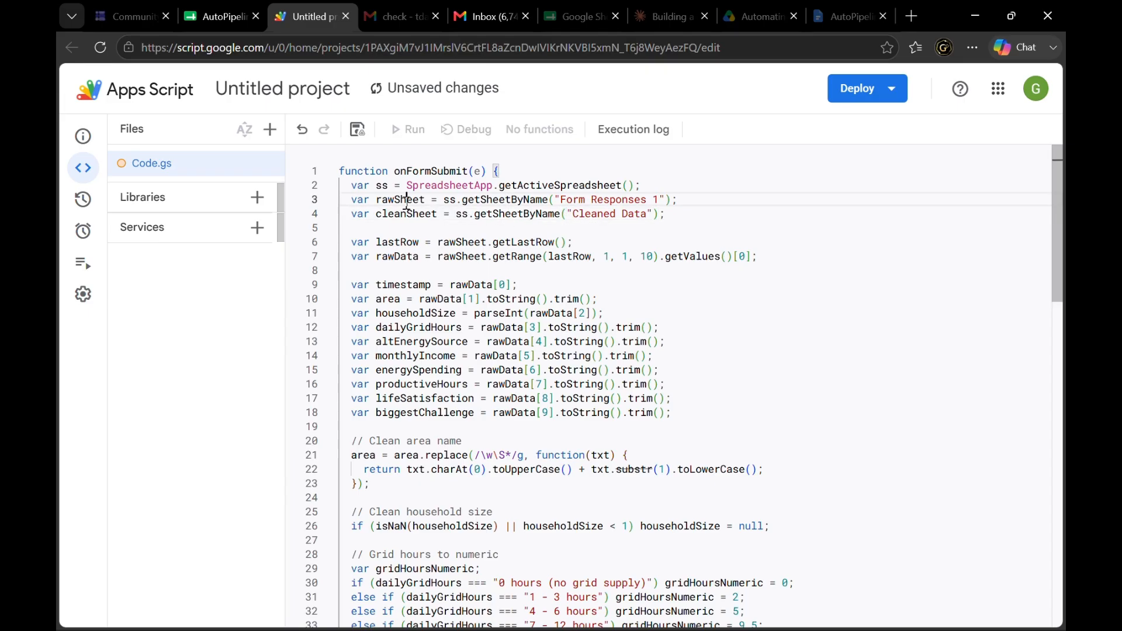
left_click(559, 198)
Examine the script's variable definitions, cleaning rules and grid-hours conversion alongside the Cleaned Data column headers
scroll(530, 422, "down", 1)
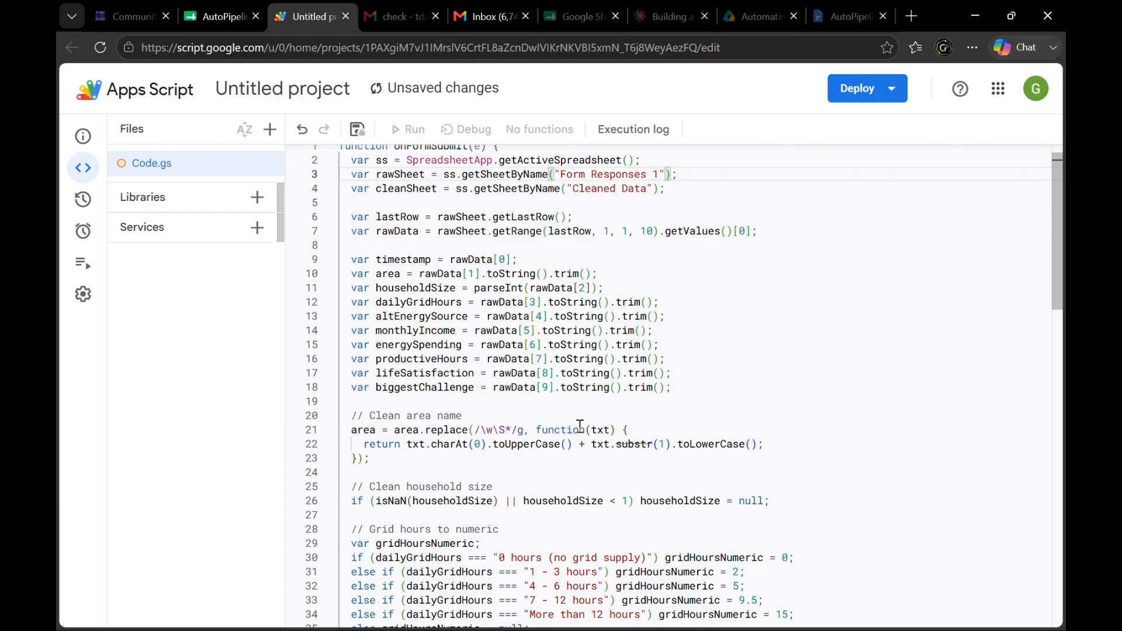
scroll(604, 463, "down", 1)
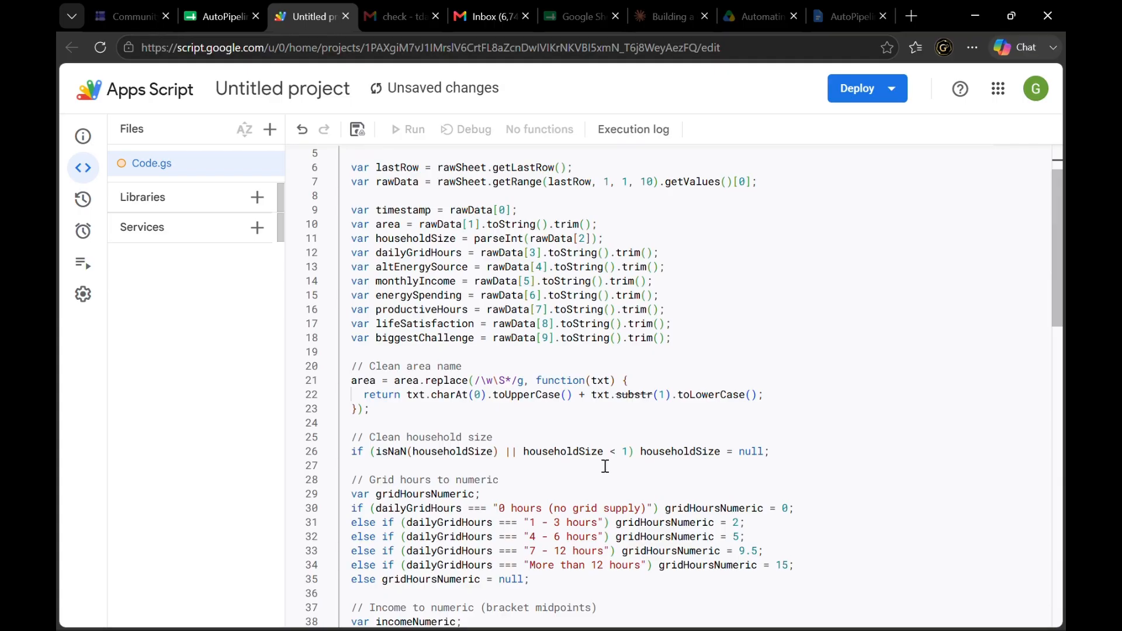
left_click(208, 14)
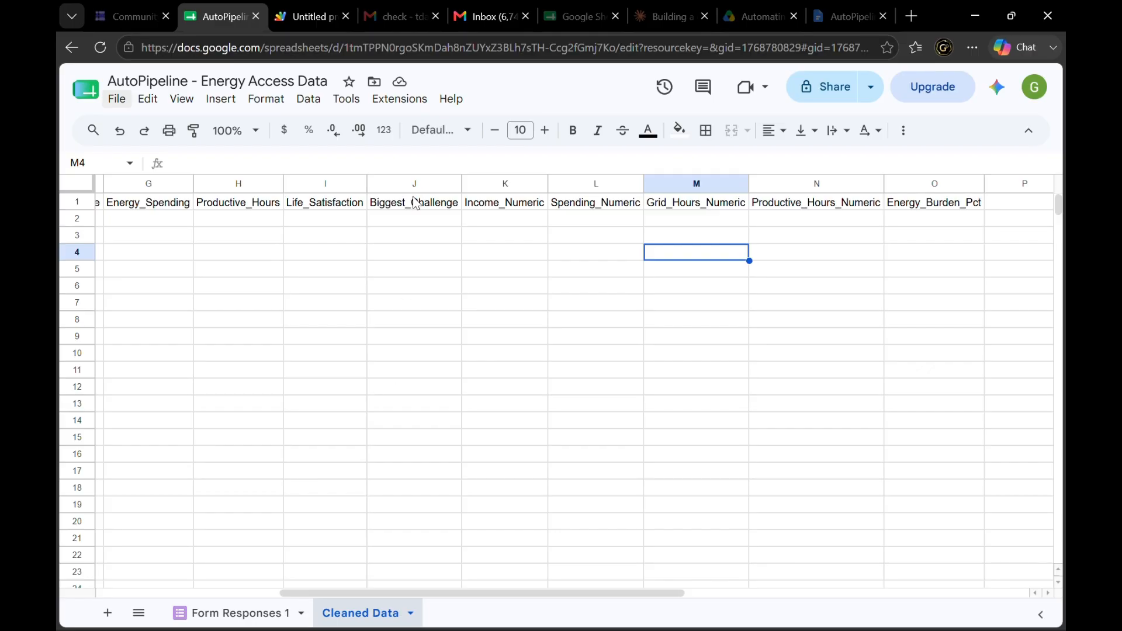
left_click(304, 17)
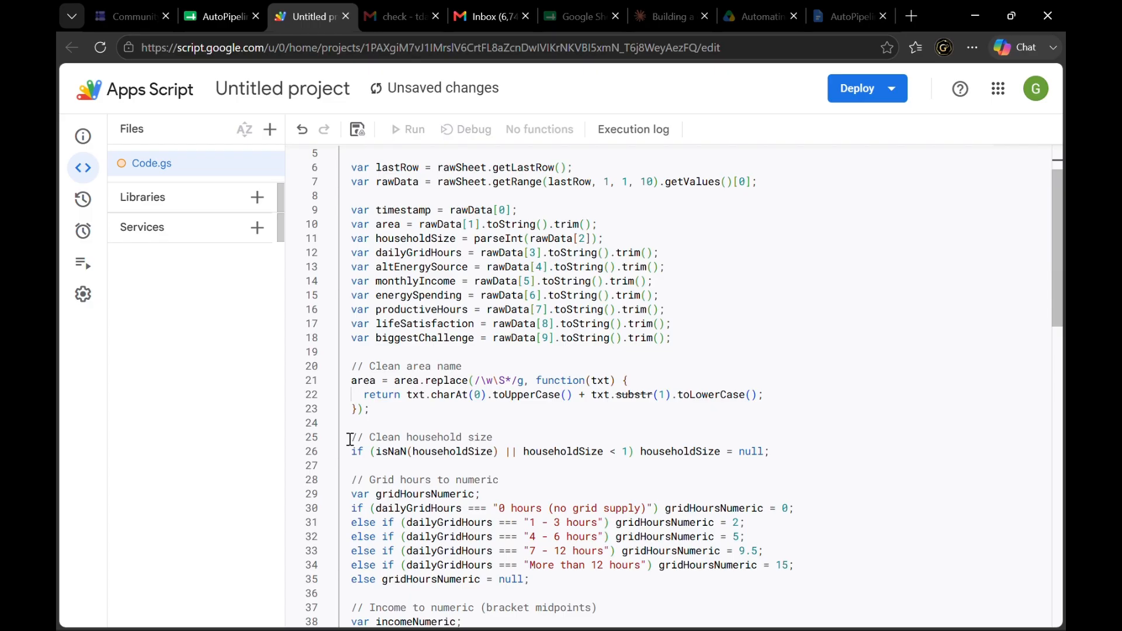
scroll(350, 439, "down", 1)
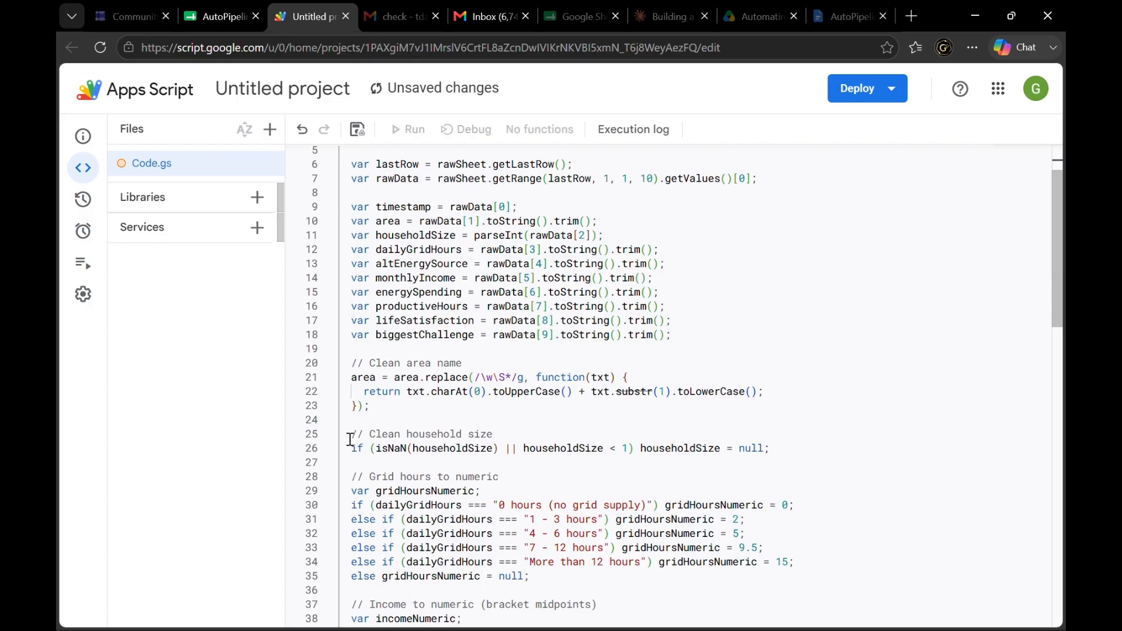
scroll(350, 439, "down", 2)
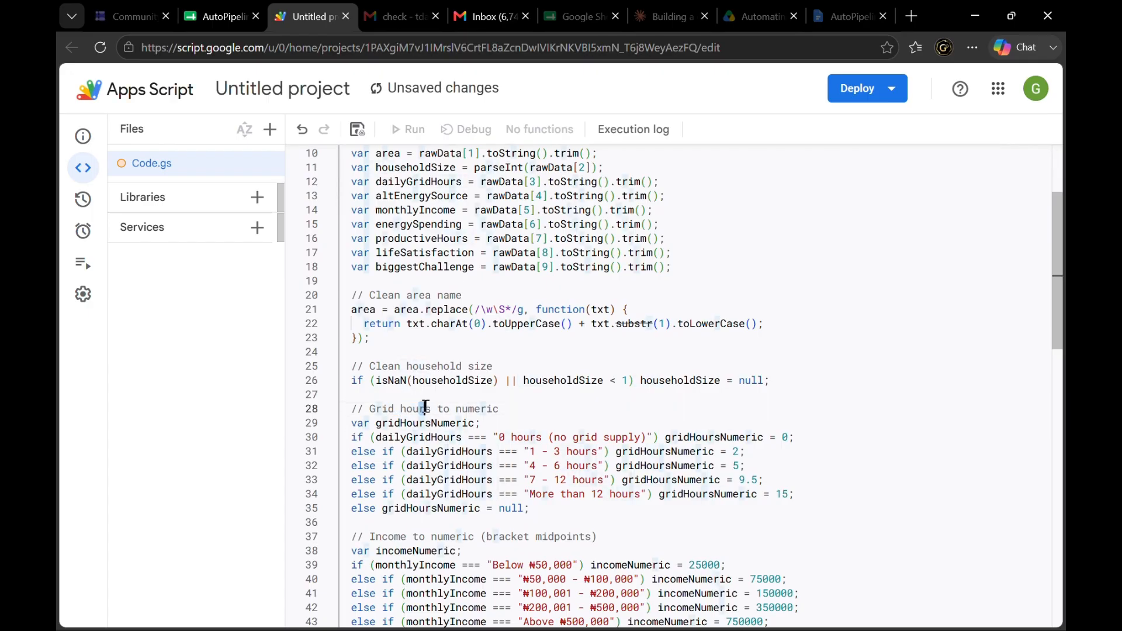
left_click_drag(421, 409, 402, 407)
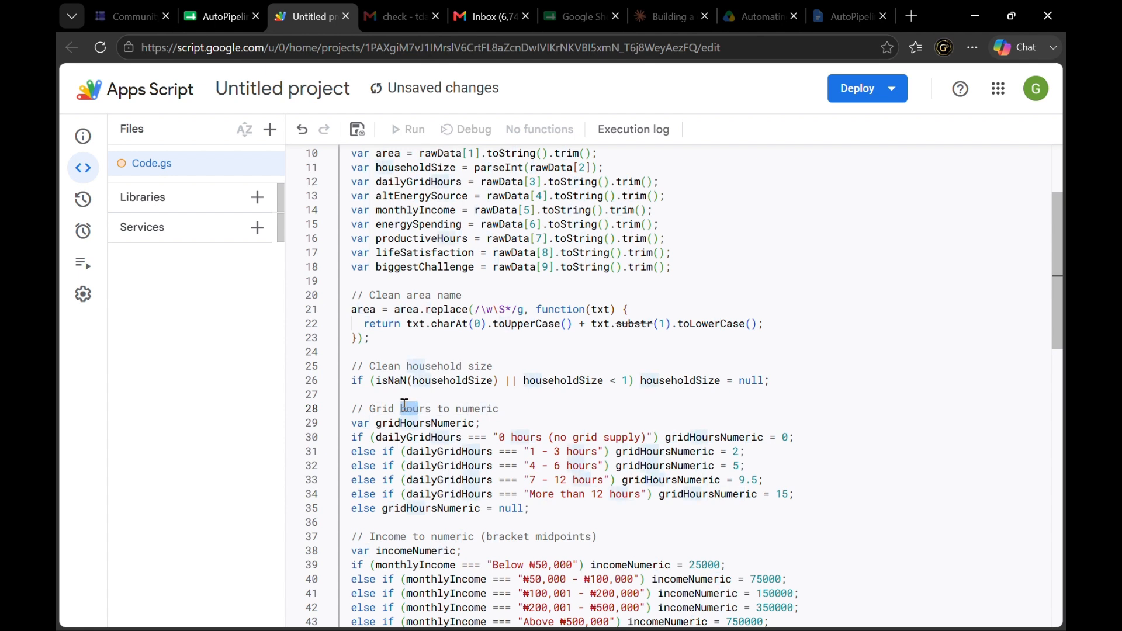
left_click(465, 447)
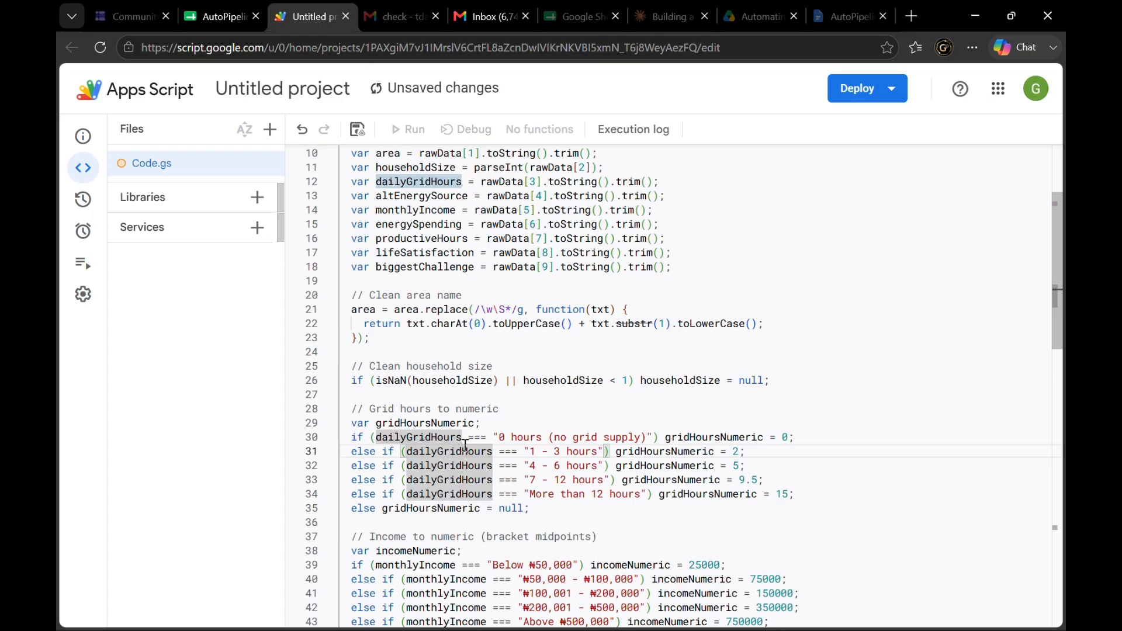
left_click(569, 410)
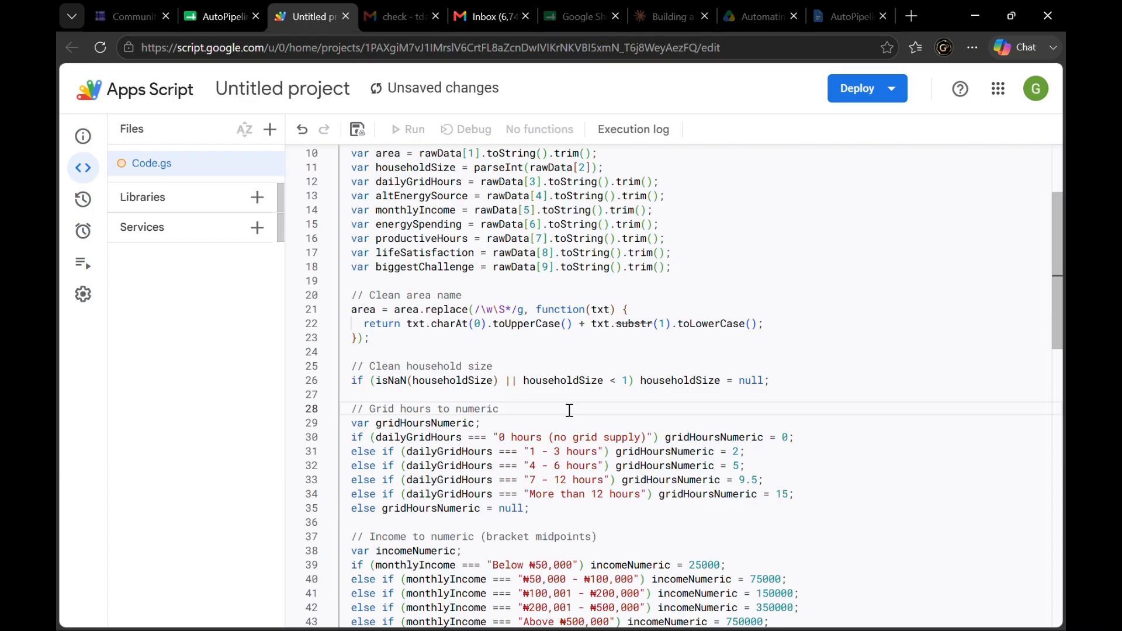
Compare the form's daily grid electricity answer options with the script's grid-hours conversion, from 0 hours through the null fallback
left_click(118, 19)
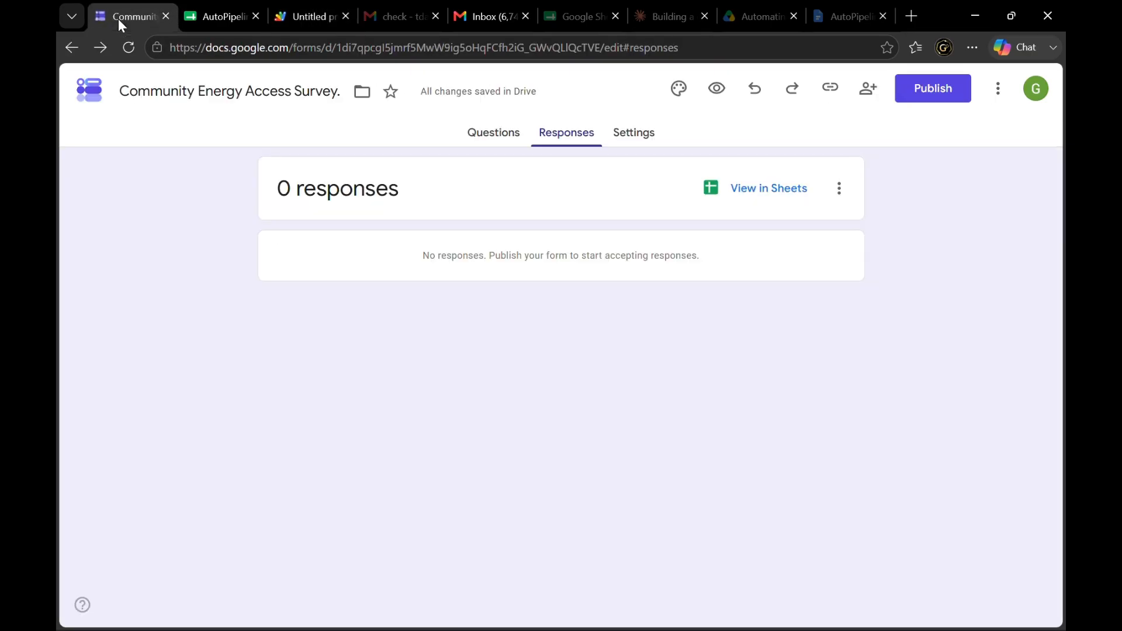
left_click(472, 138)
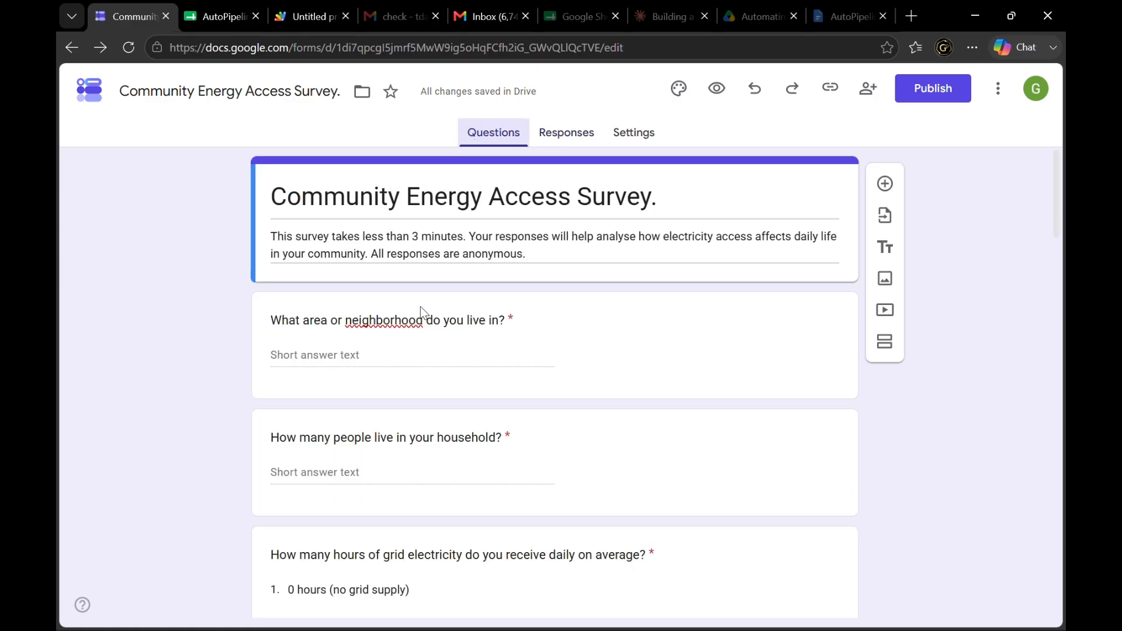
scroll(363, 387, "down", 3)
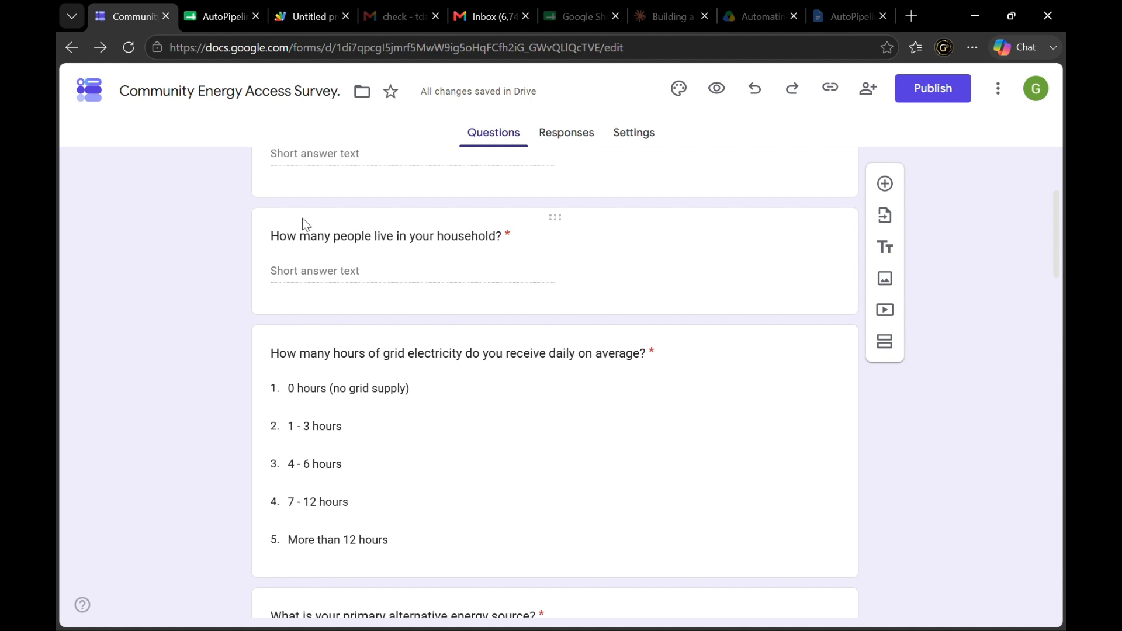
left_click(312, 20)
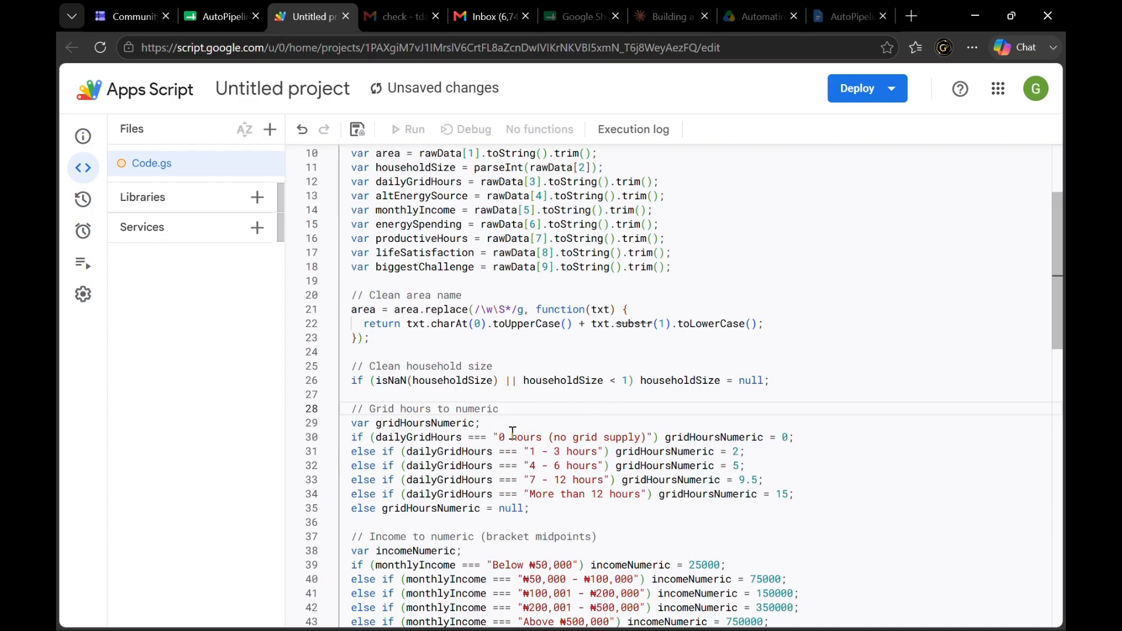
left_click_drag(499, 437, 640, 437)
left_click(791, 436)
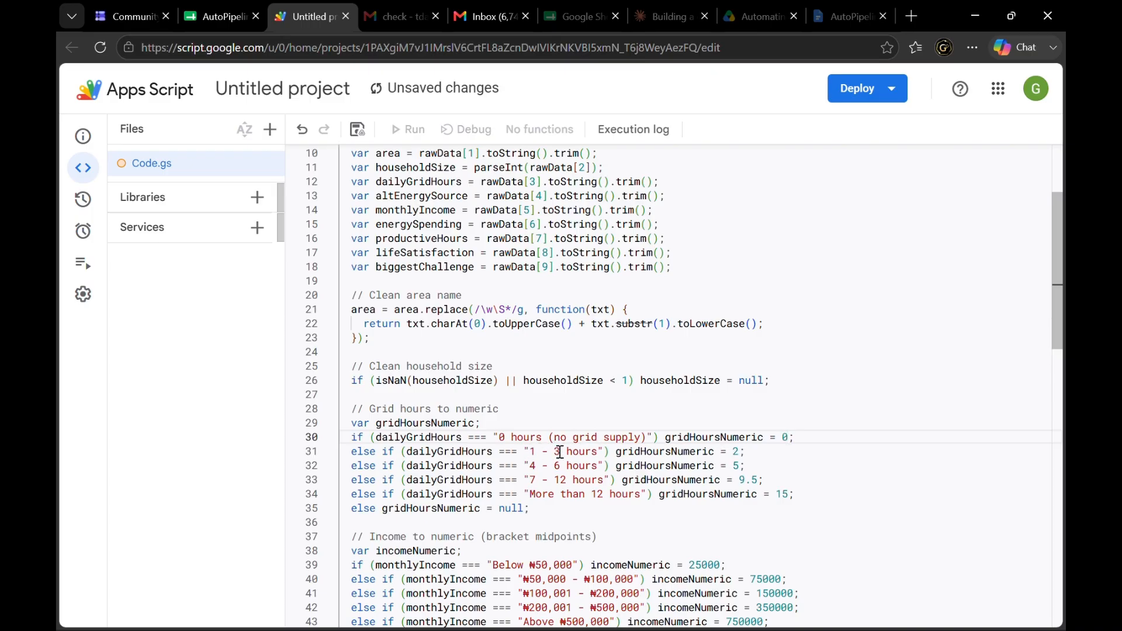
left_click(737, 450)
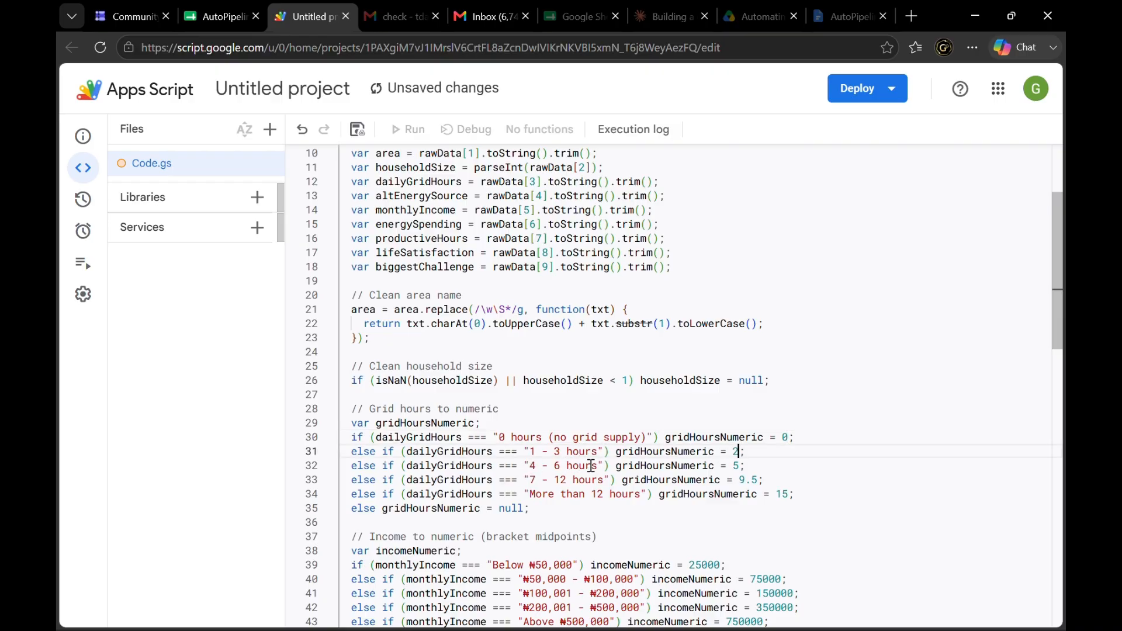
left_click(739, 467)
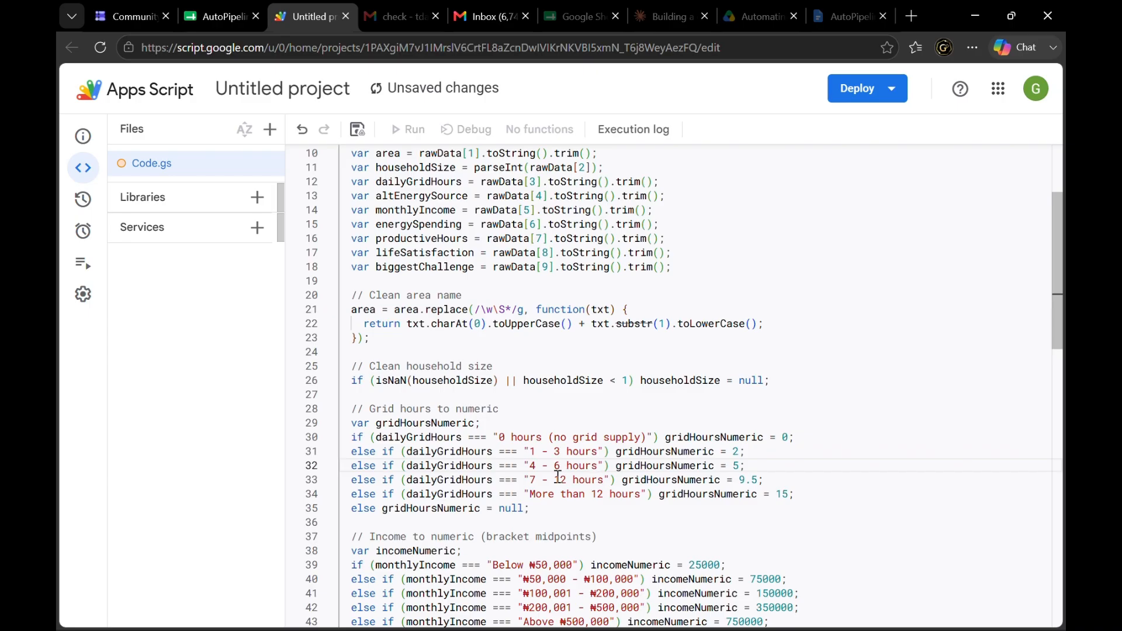
left_click(758, 483)
left_click(516, 508)
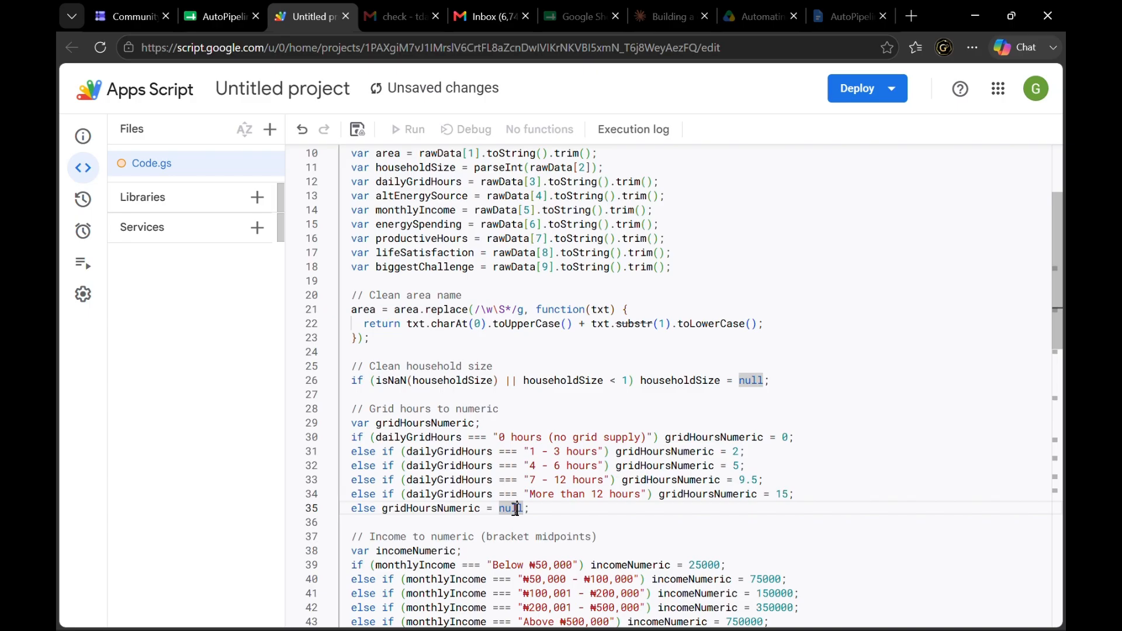
Examine the script's bracket conversions for income, energy spending and productive hours
scroll(517, 509, "down", 3)
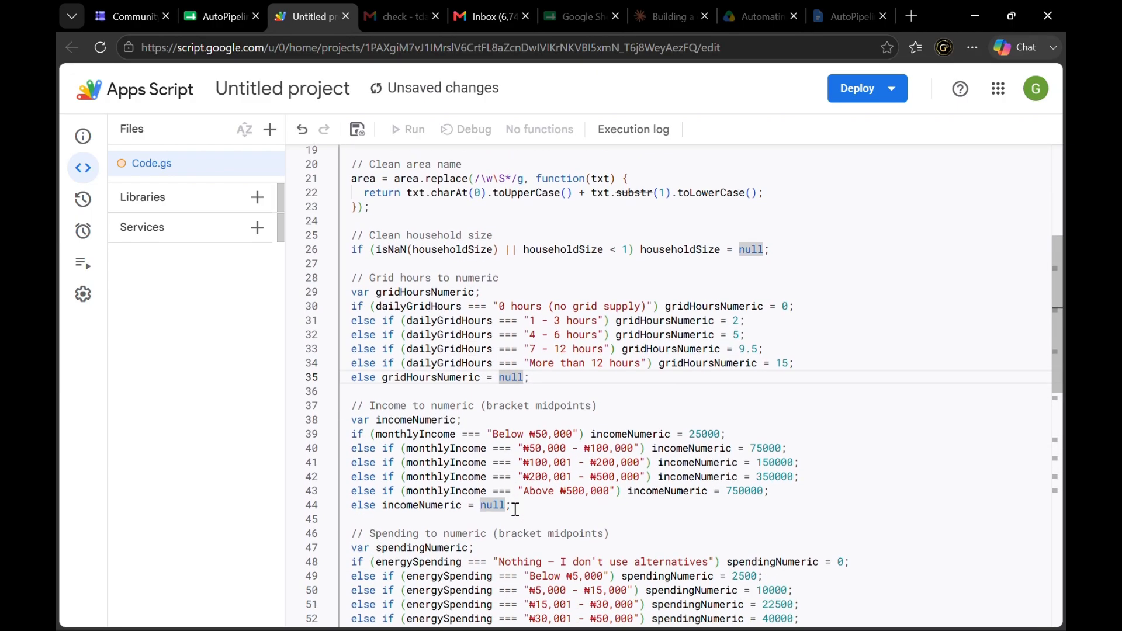
scroll(515, 509, "down", 1)
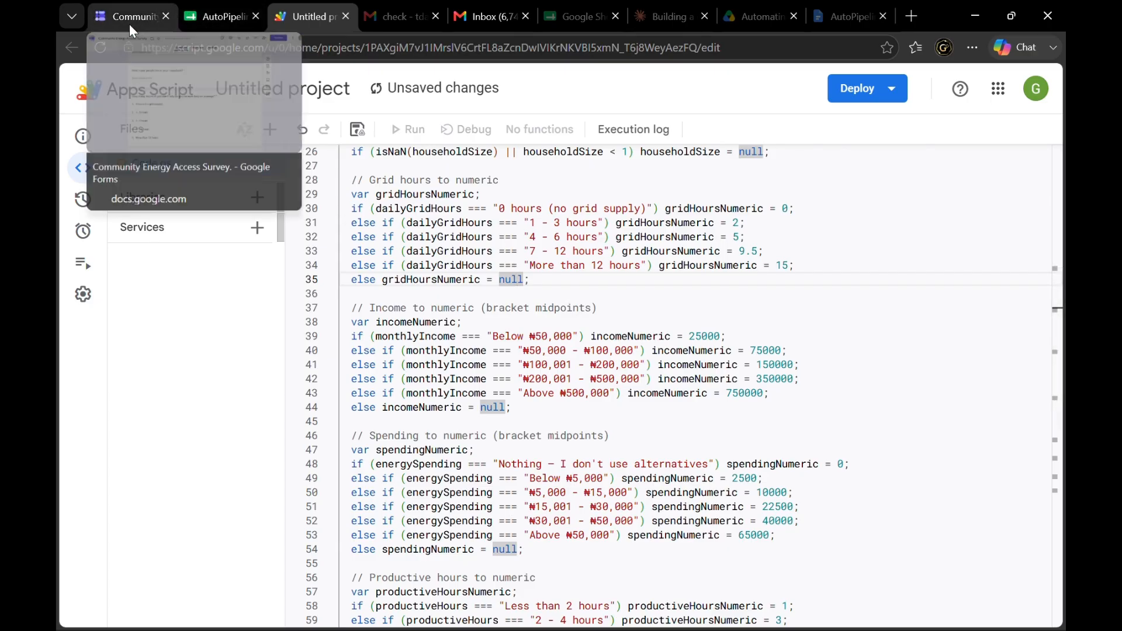
scroll(677, 460, "down", 5)
scroll(677, 460, "down", 3)
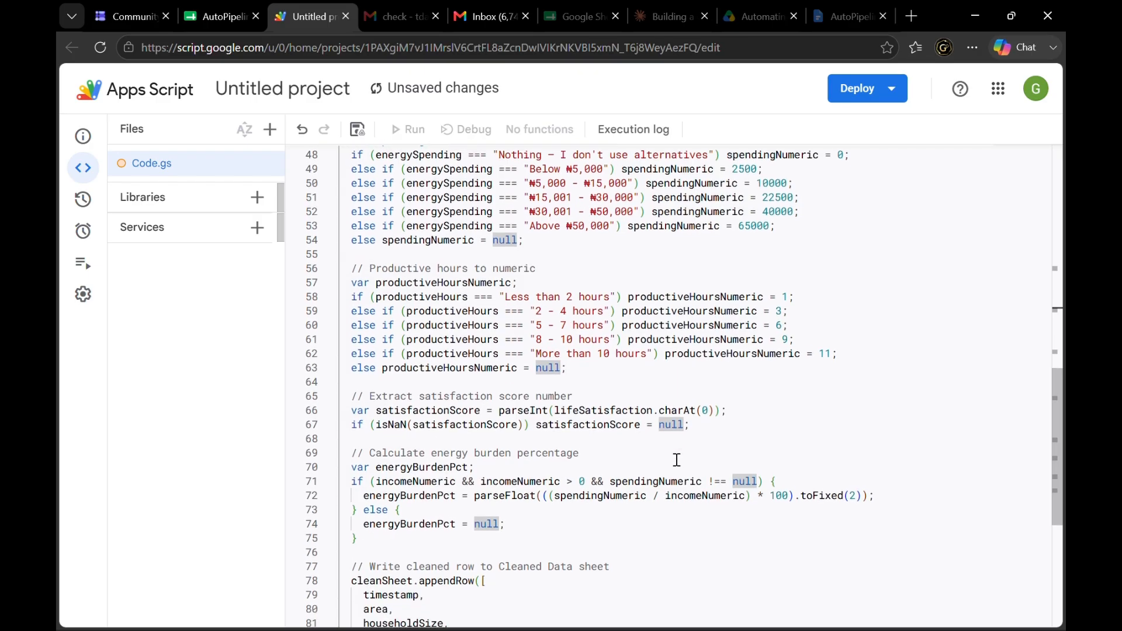
scroll(677, 460, "down", 1)
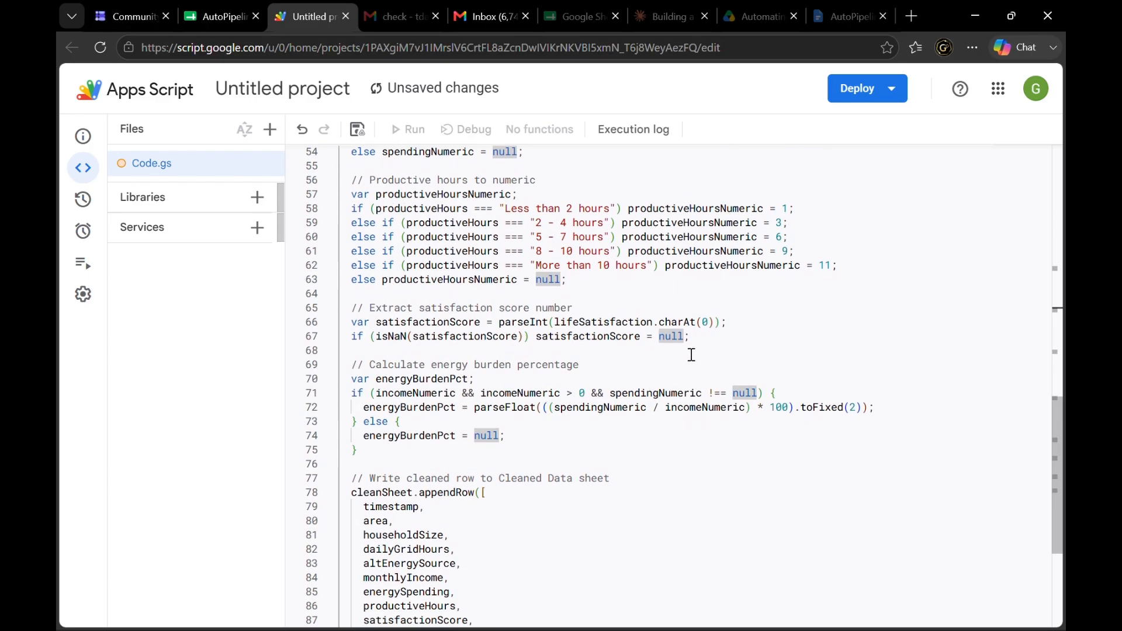
Compare the script's satisfaction score extraction with the life satisfaction answer options in the survey form
left_click(735, 322)
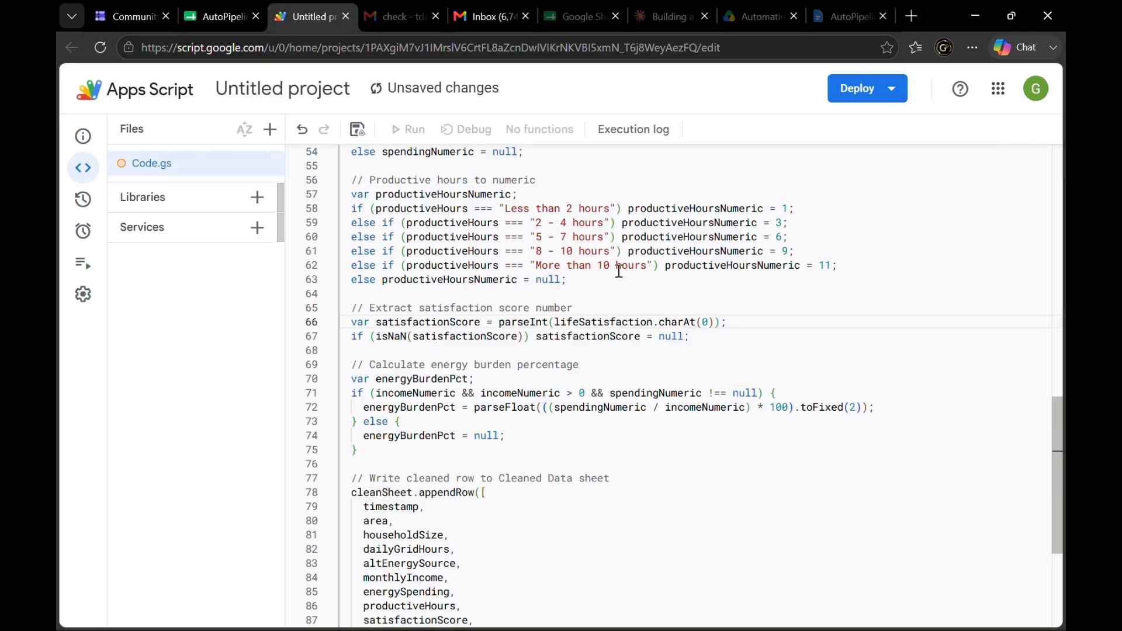
left_click(107, 10)
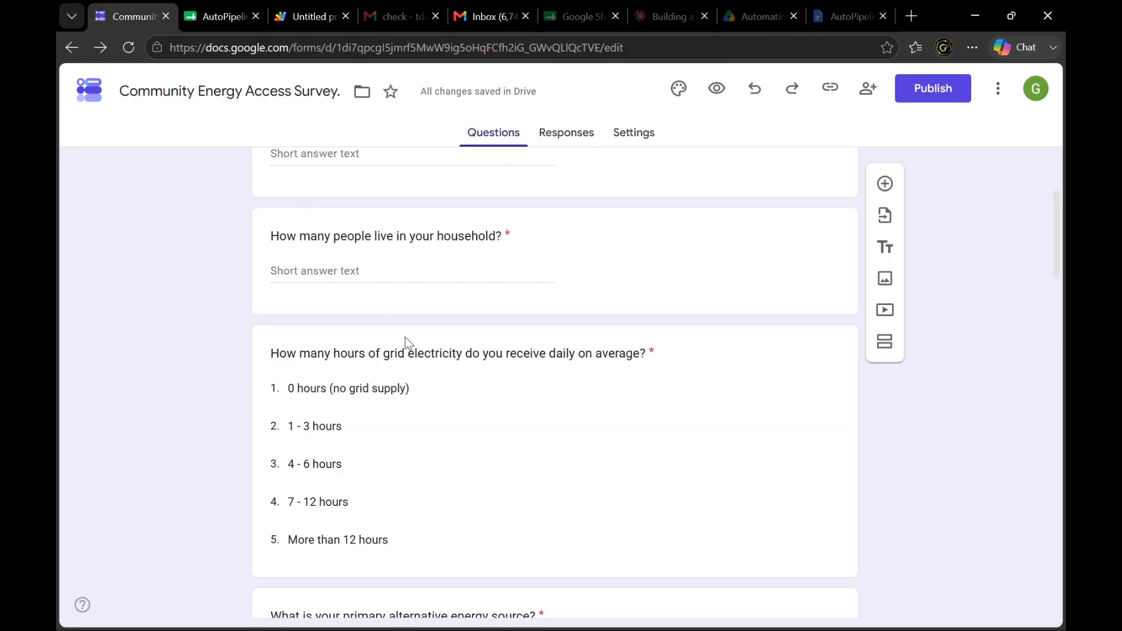
scroll(405, 338, "down", 20)
scroll(409, 344, "down", 10)
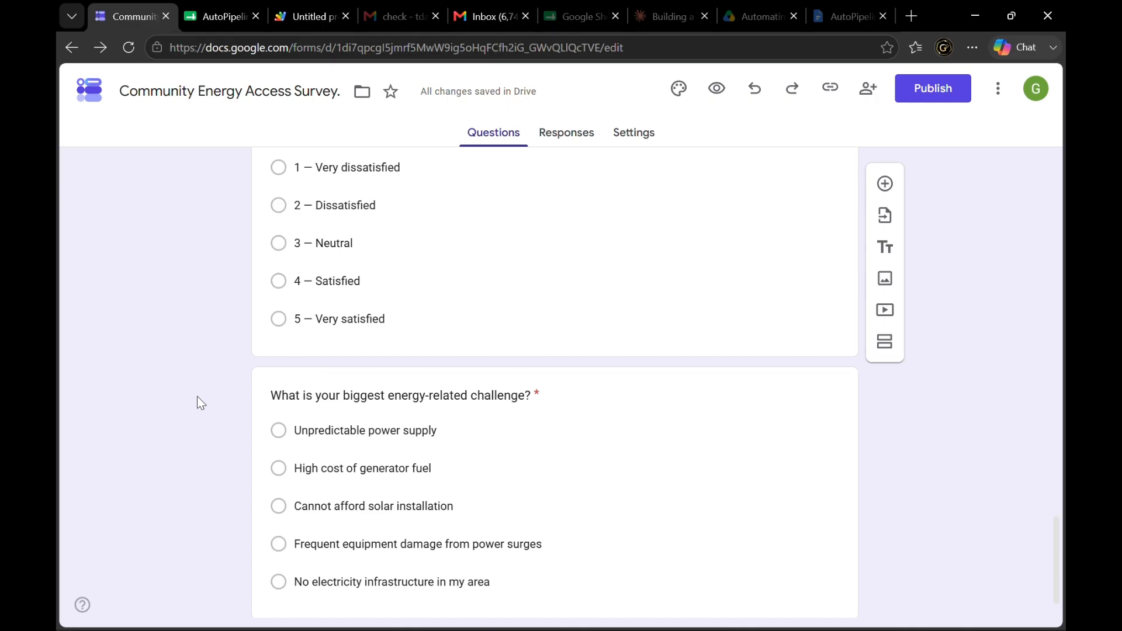
scroll(197, 397, "down", 1)
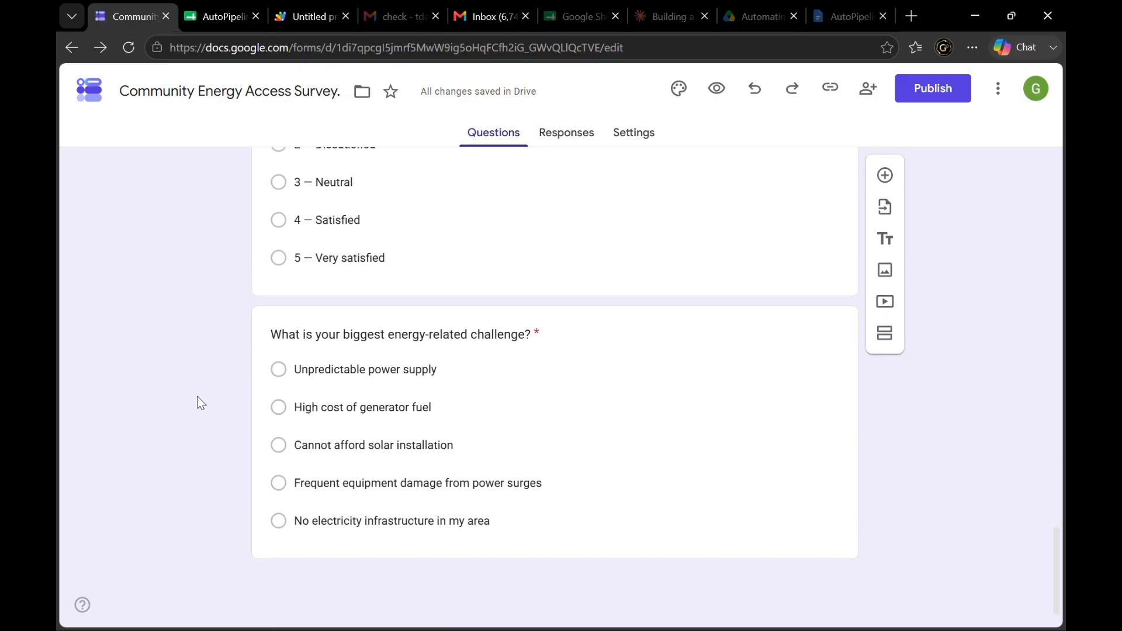
scroll(197, 396, "up", 1)
scroll(197, 397, "down", 1)
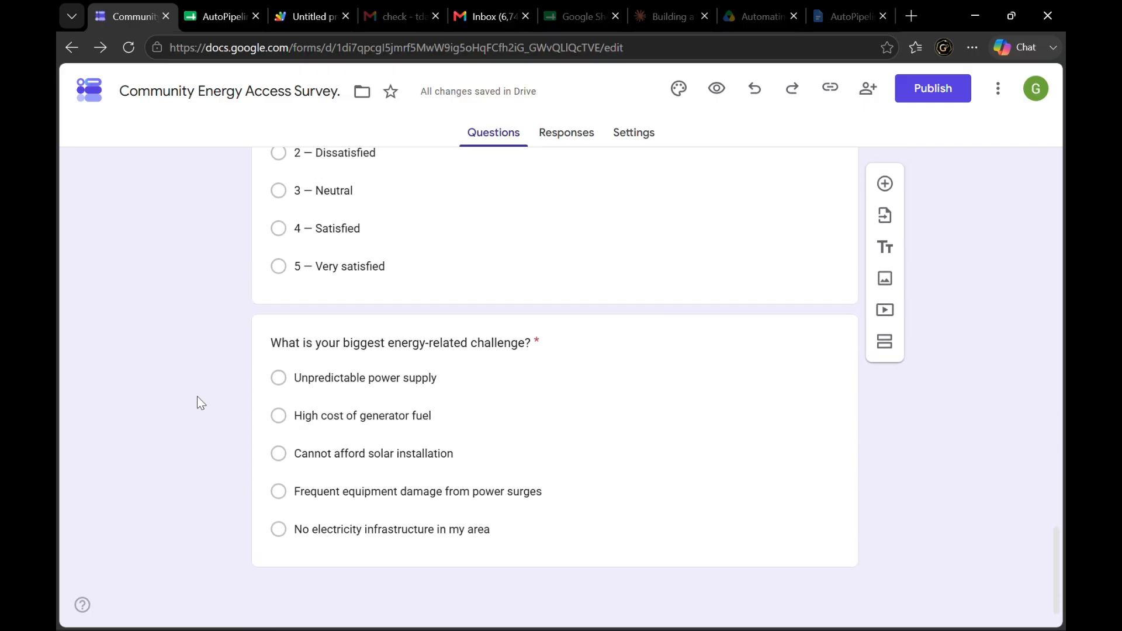
Examine the script's energy burden percentage formula alongside the Energy_Burden_Pct header in the Cleaned Data sheet
left_click(208, 16)
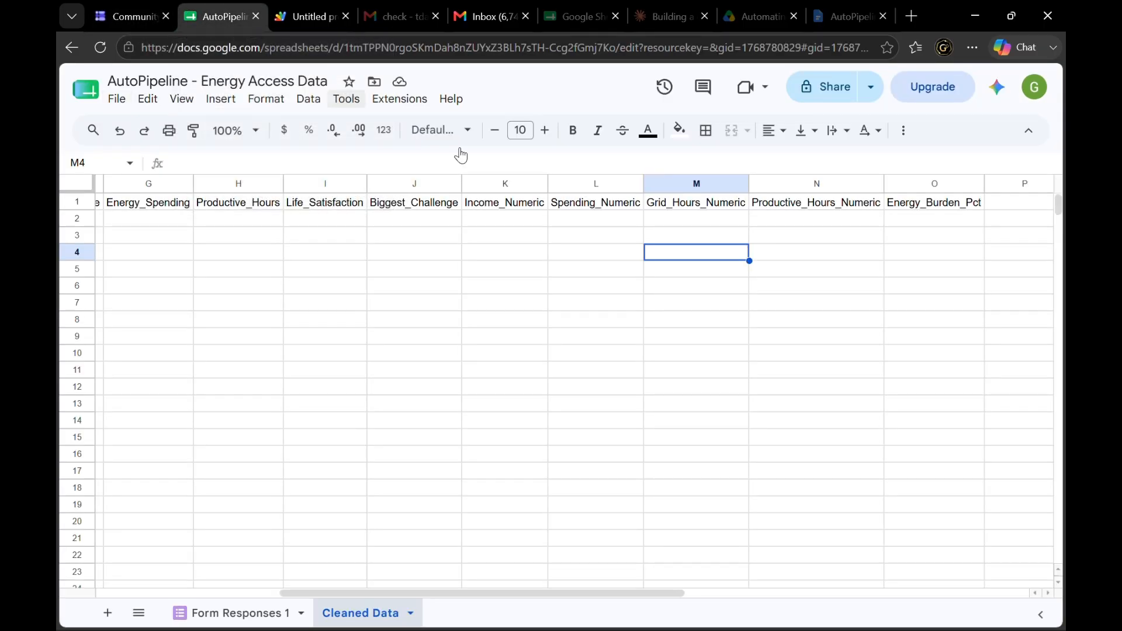
left_click(951, 204)
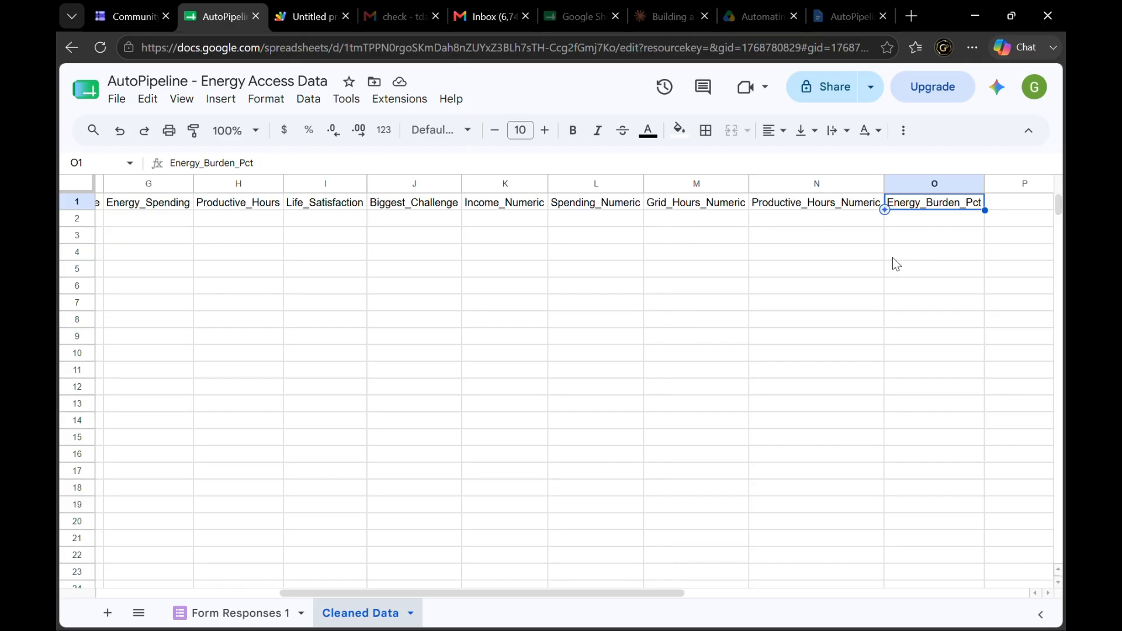
left_click(313, 21)
scroll(545, 443, "down", 1)
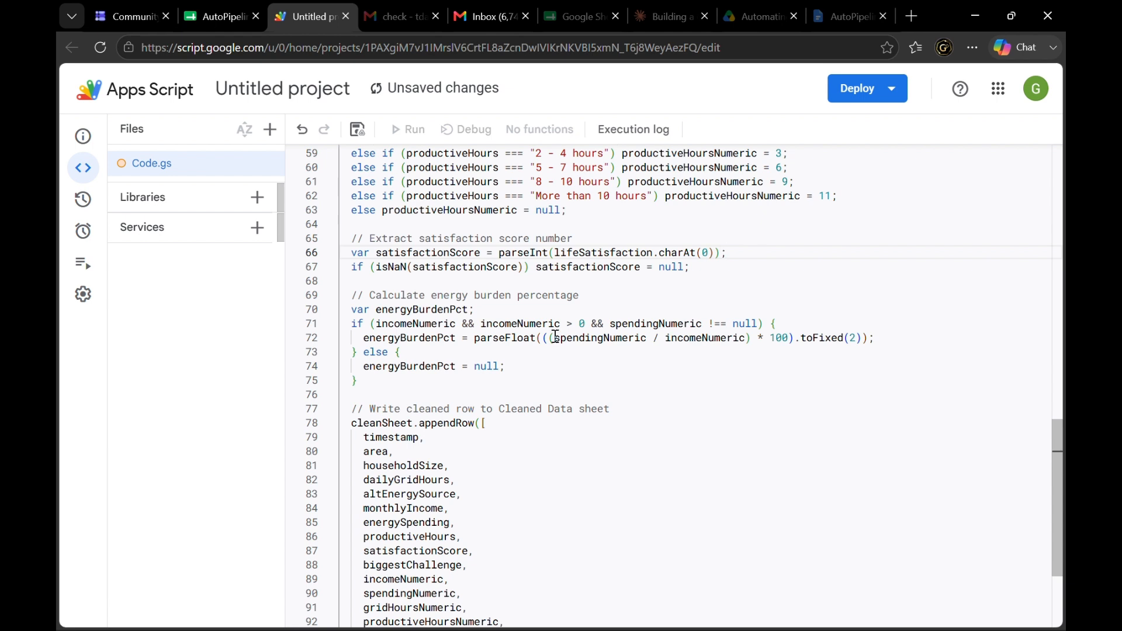
left_click_drag(556, 338, 647, 339)
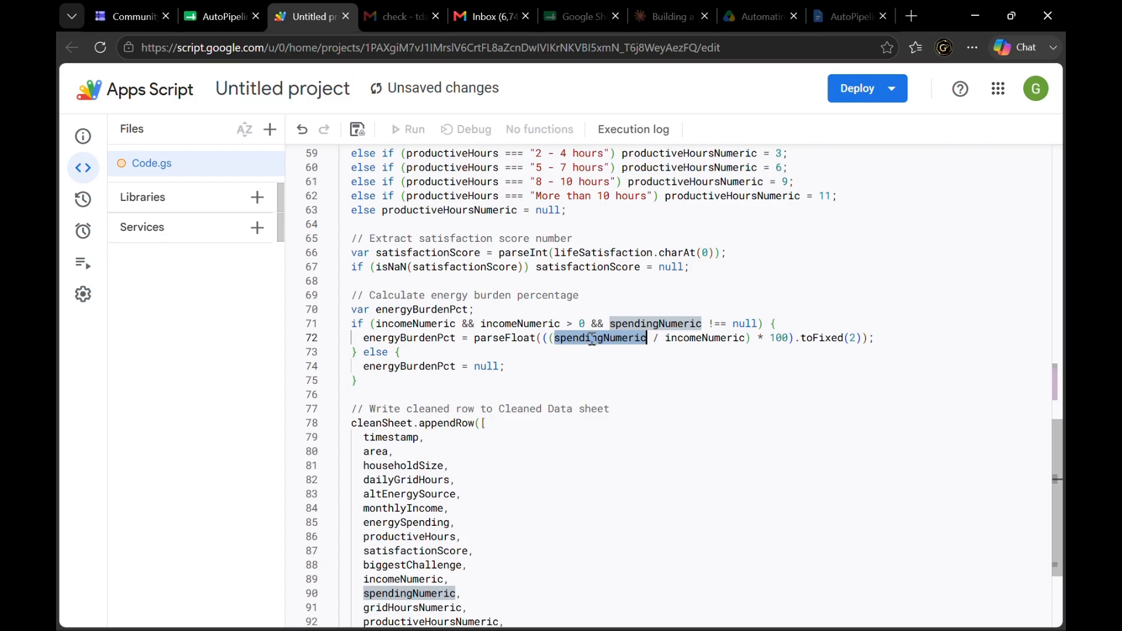
left_click_drag(666, 339, 789, 339)
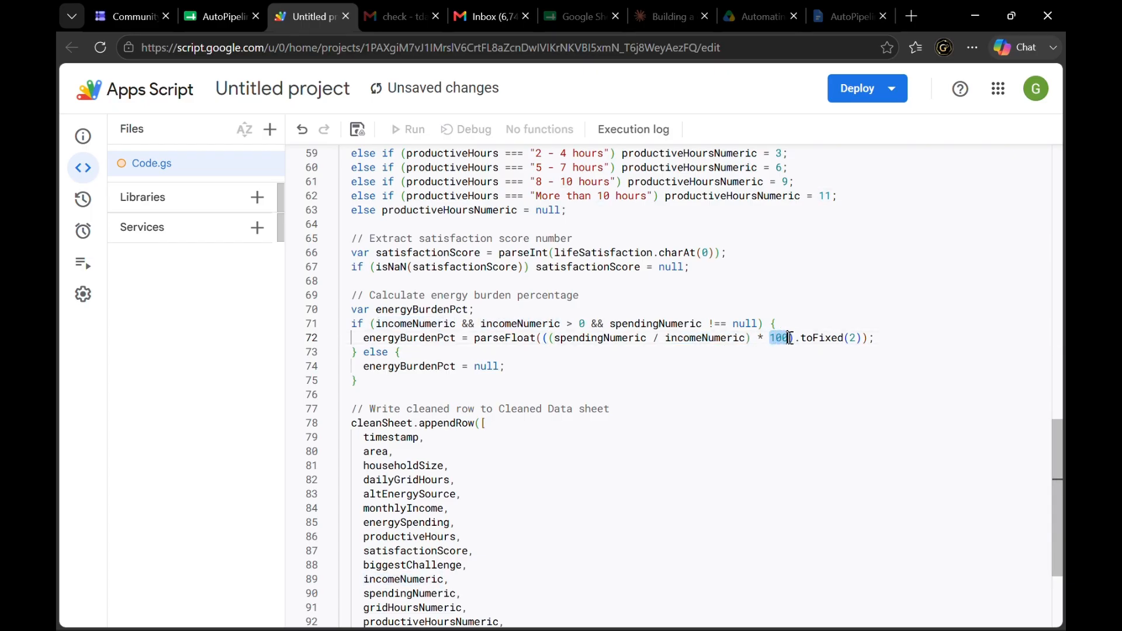
left_click(678, 385)
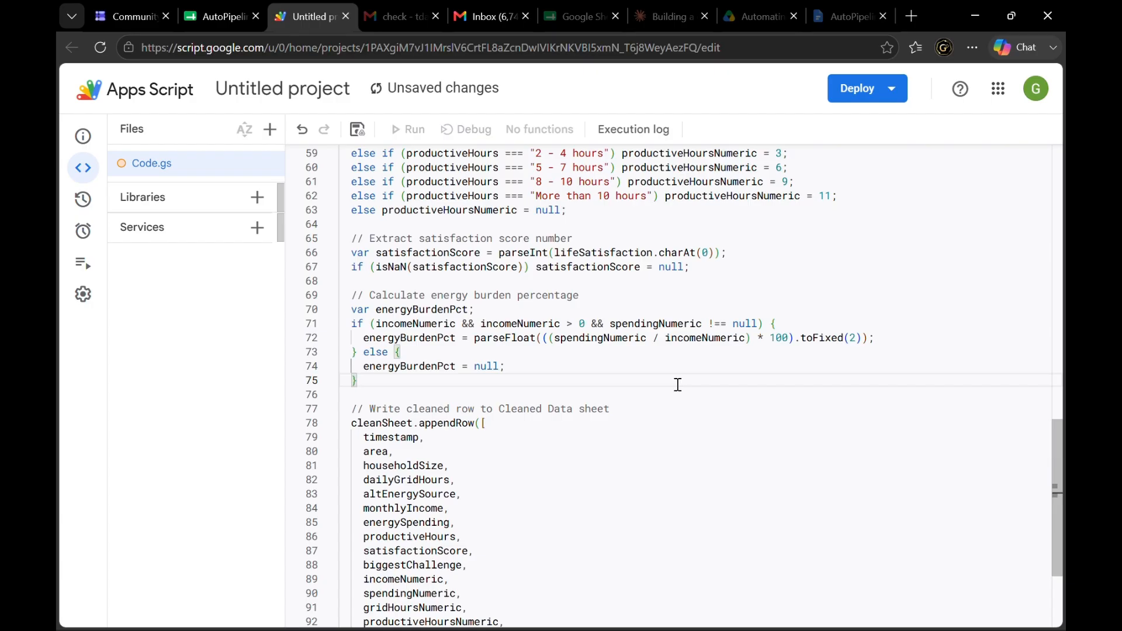
Review the appendRow block that writes to Cleaned Data and recheck the onFormSubmit variables and cleaning rules feeding it
scroll(678, 384, "down", 2)
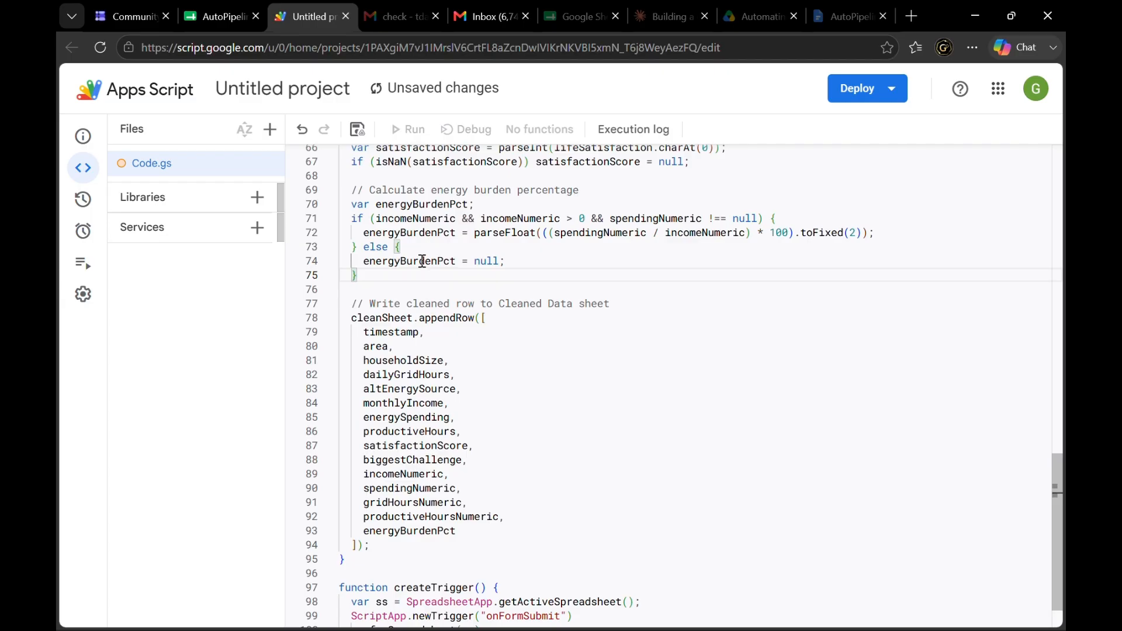
scroll(422, 262, "up", 3)
scroll(422, 261, "up", 10)
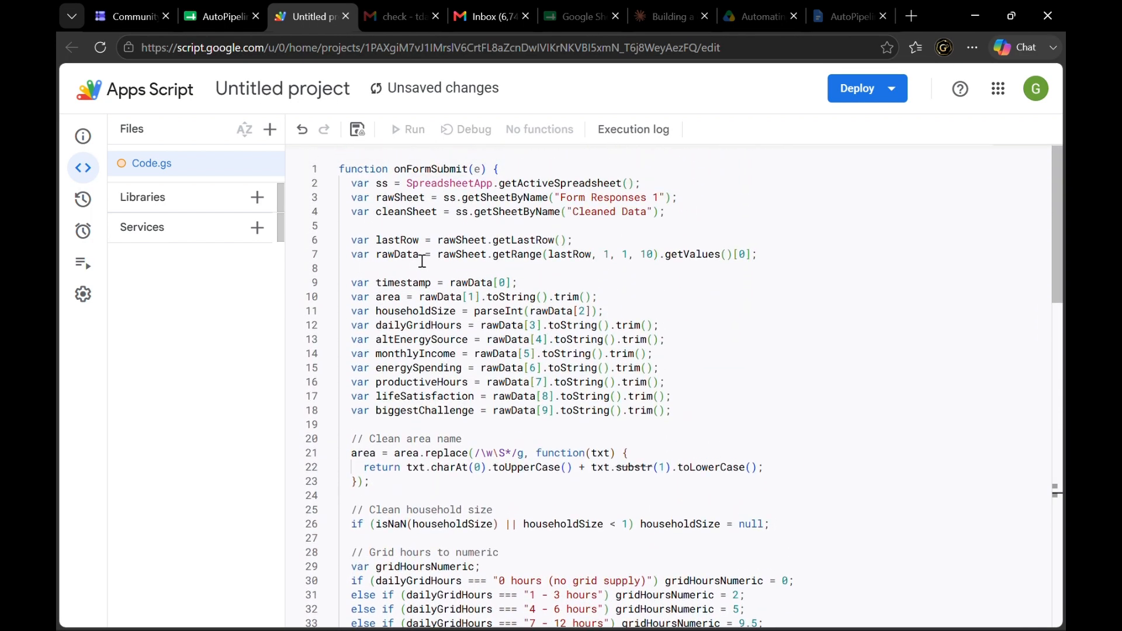
scroll(422, 261, "down", 13)
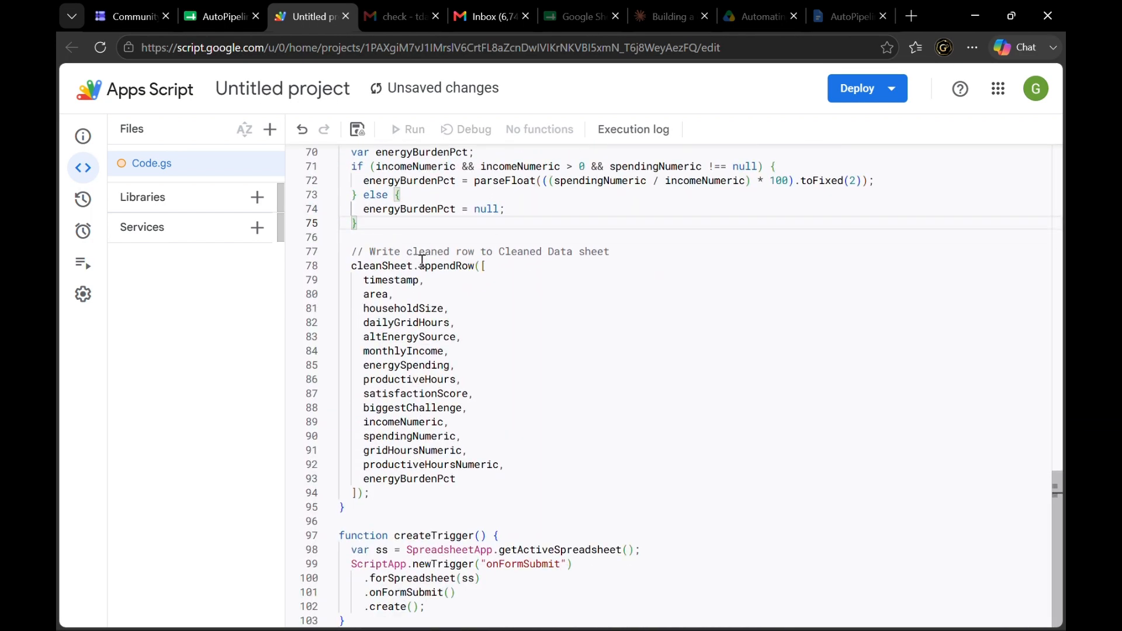
left_click(521, 392)
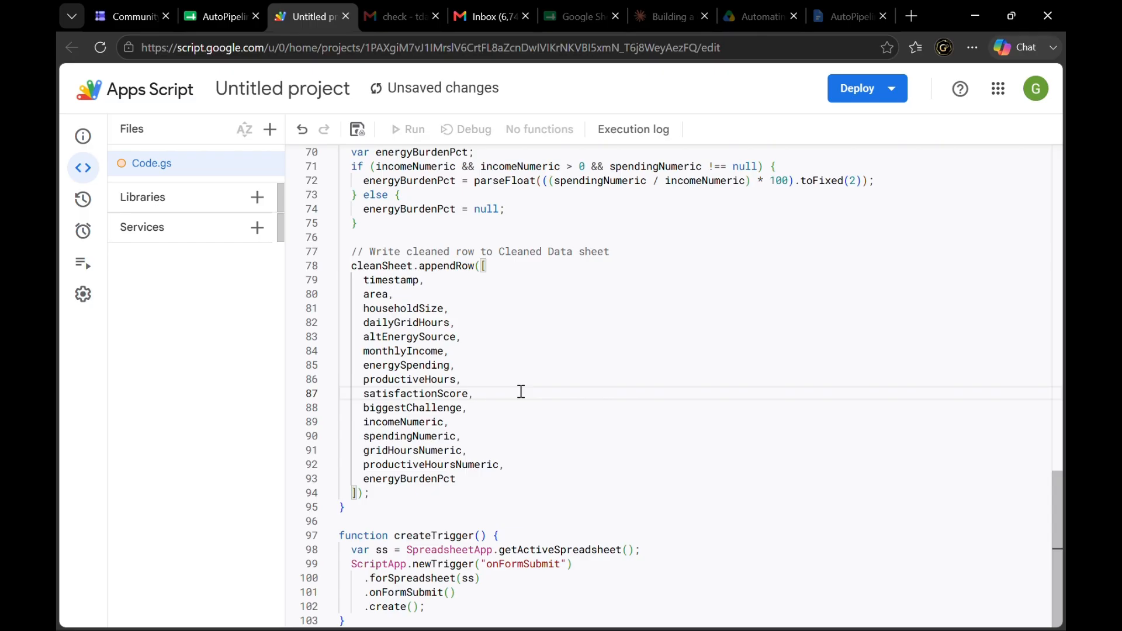
scroll(521, 393, "up", 15)
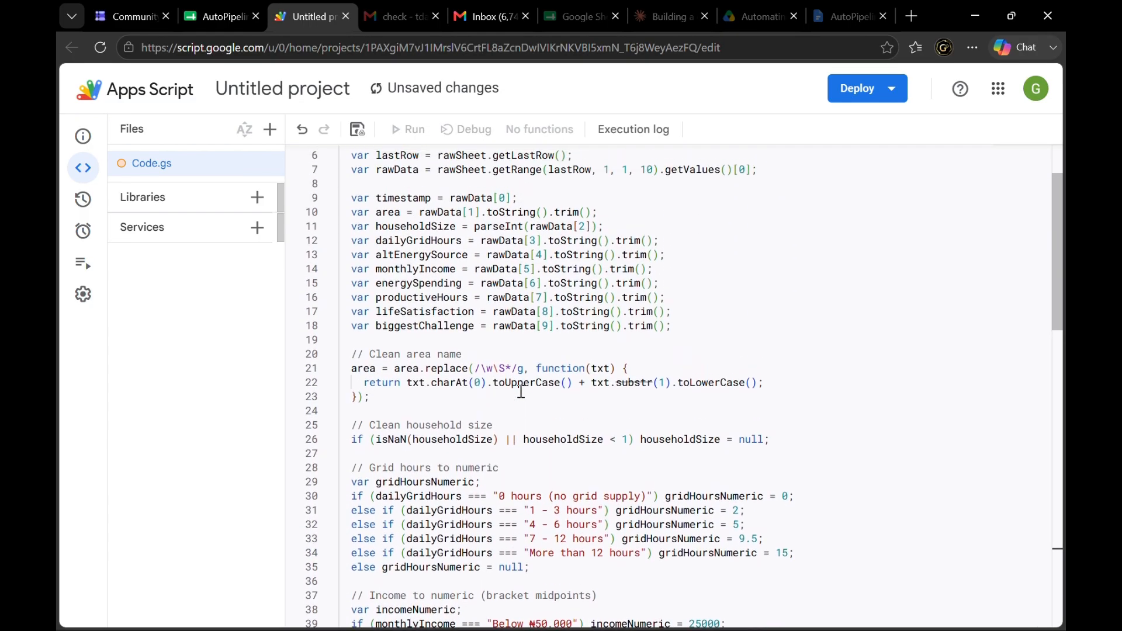
scroll(521, 393, "up", 2)
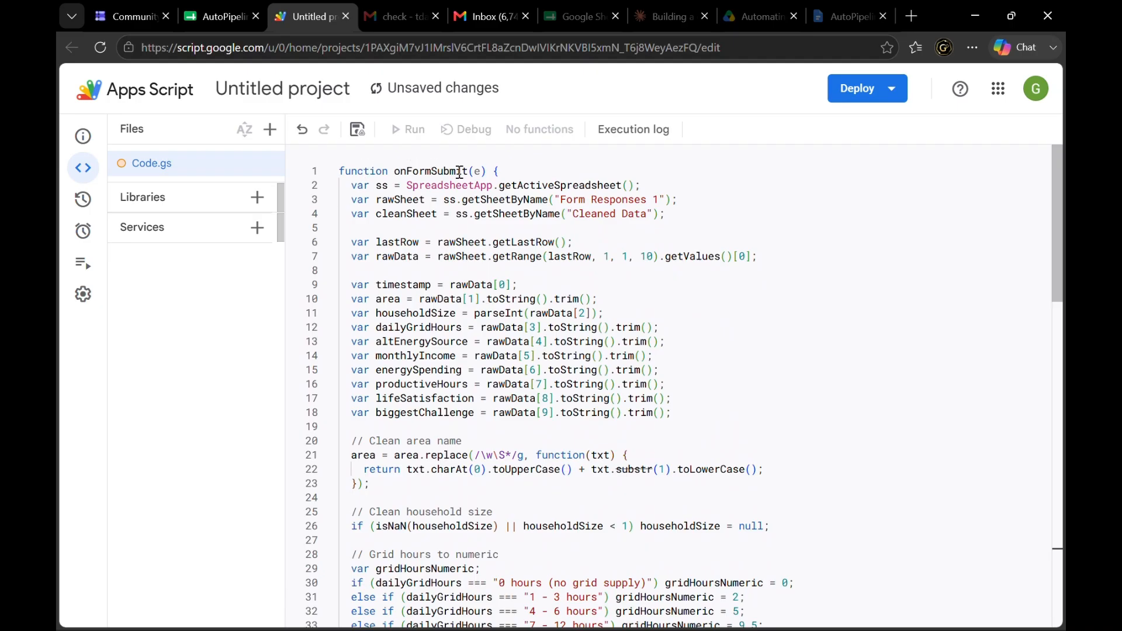
scroll(455, 454, "down", 3)
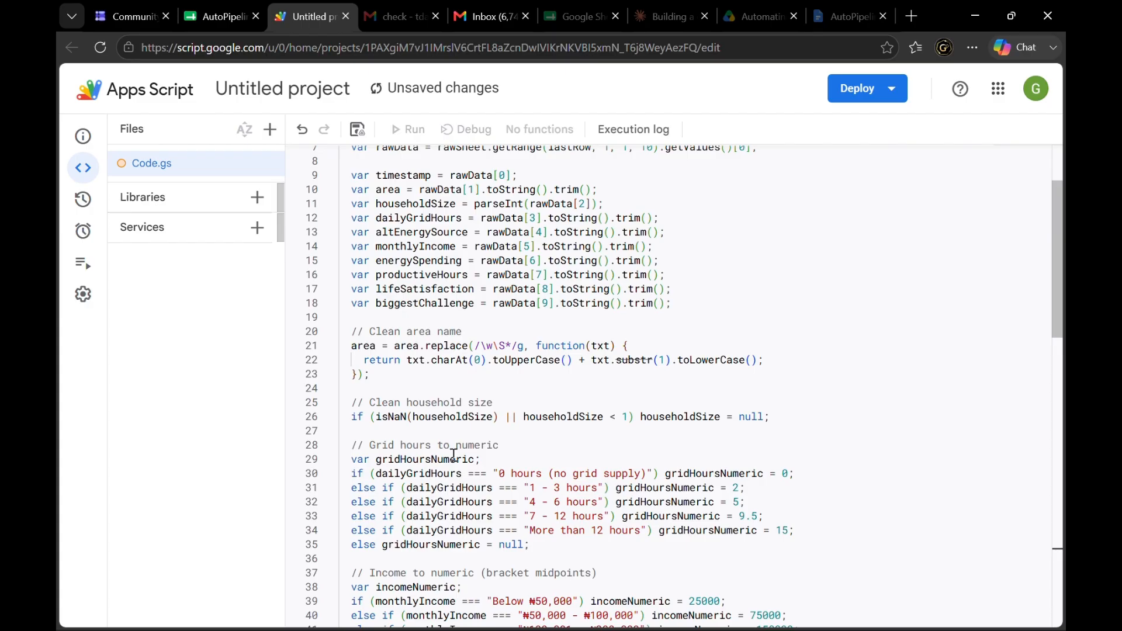
scroll(454, 454, "up", 1)
scroll(453, 454, "up", 2)
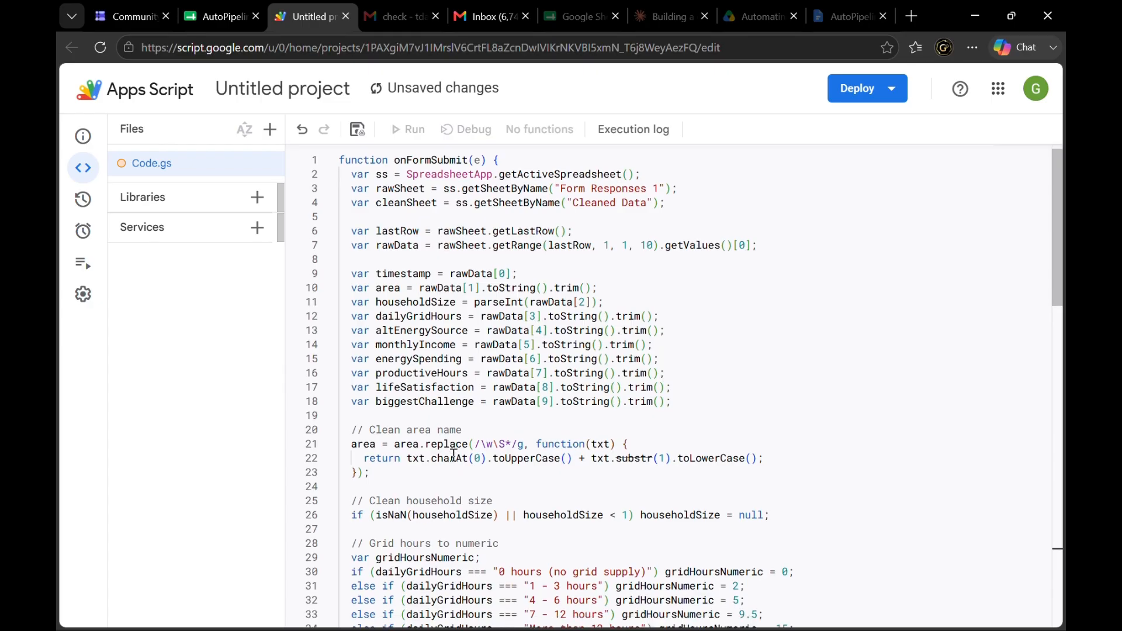
scroll(453, 454, "down", 4)
scroll(454, 455, "down", 2)
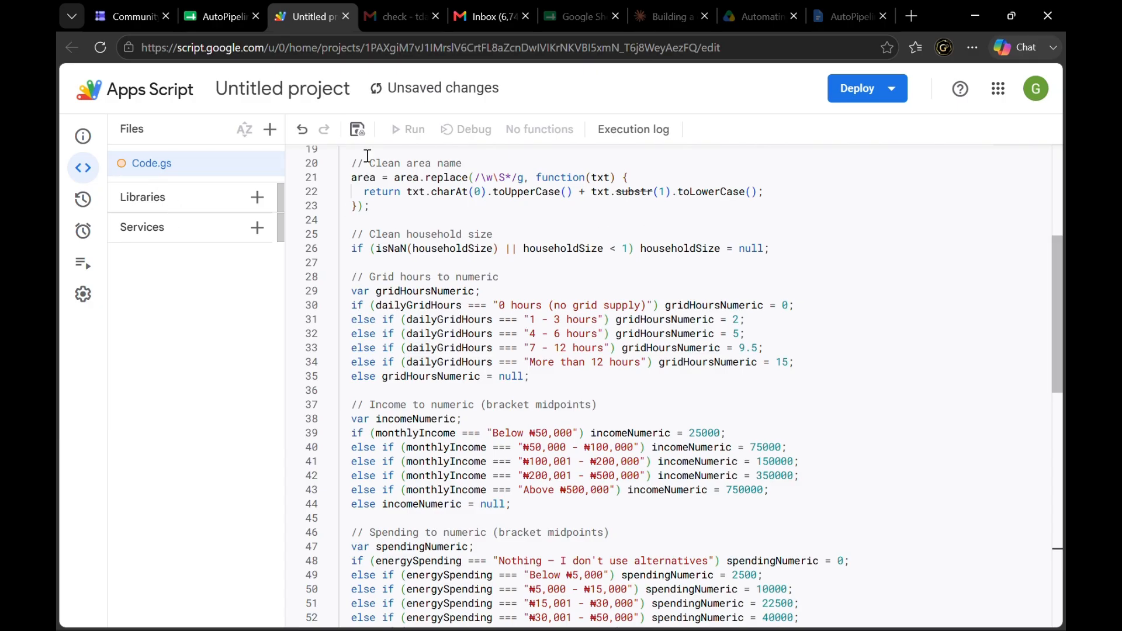
Rename the untitled Apps Script project as AutoPipeline AppScript
left_click(243, 99)
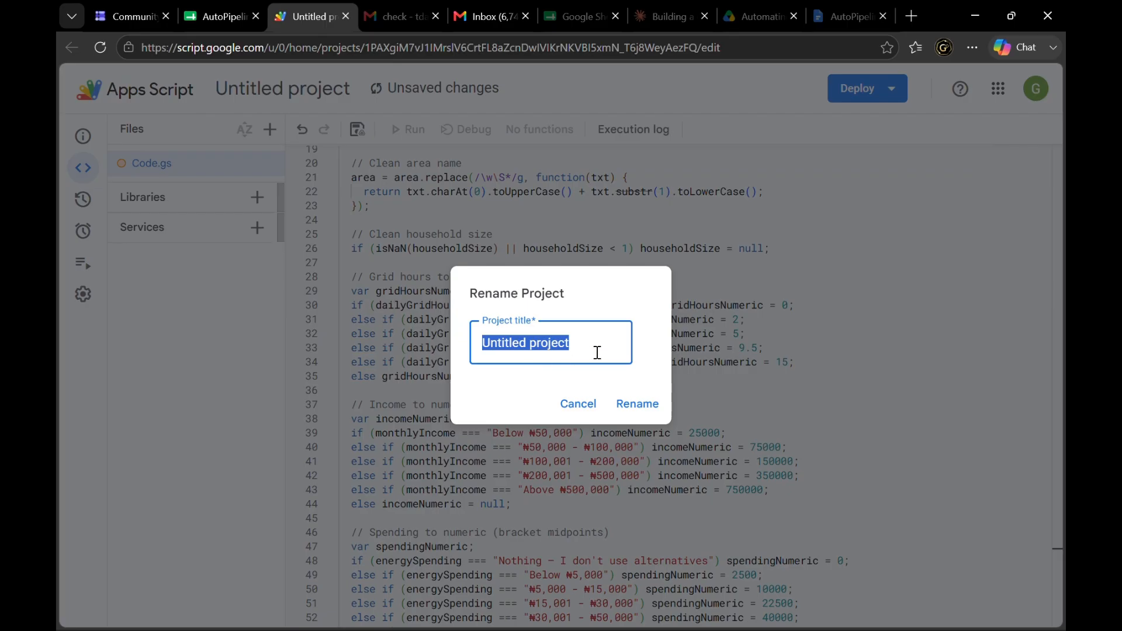
type("A")
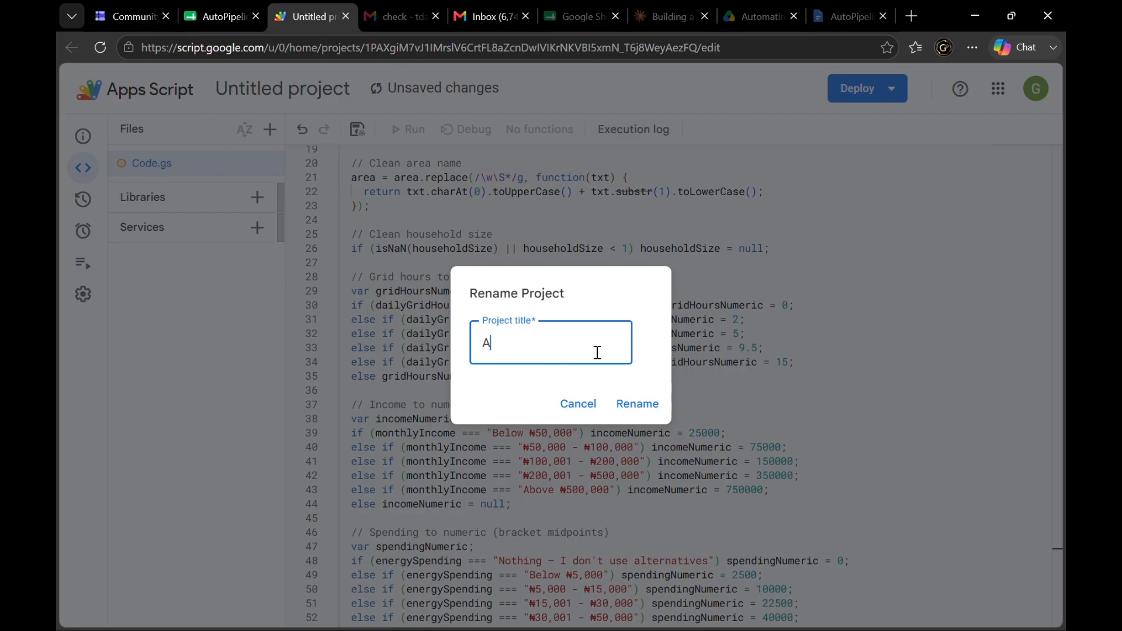
type("utoPipeline ")
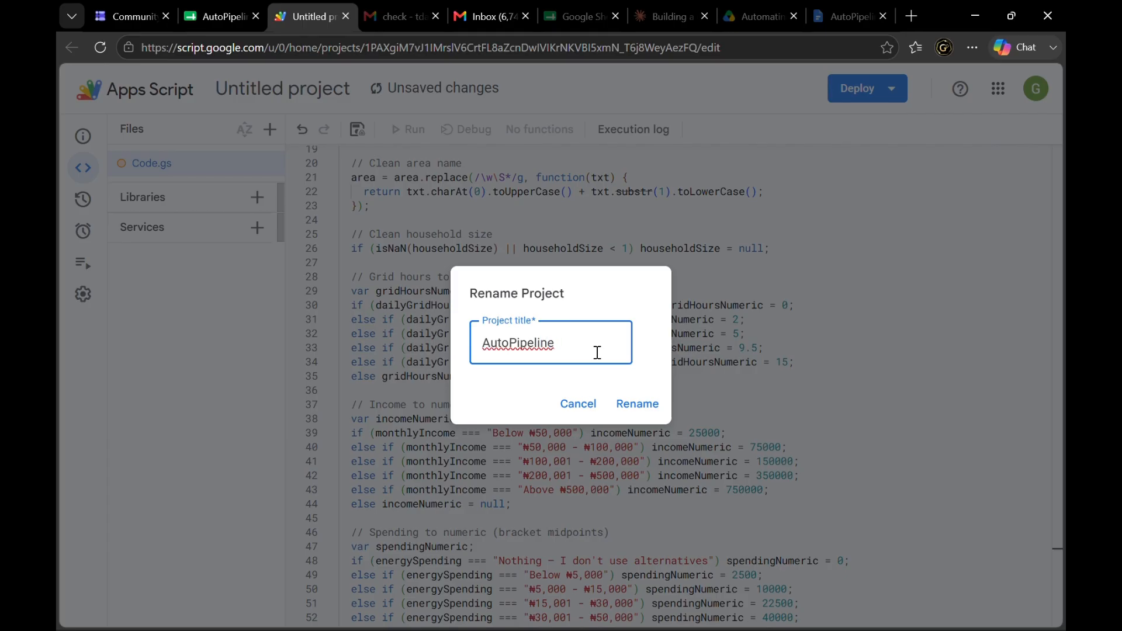
type("AppScript")
left_click(639, 404)
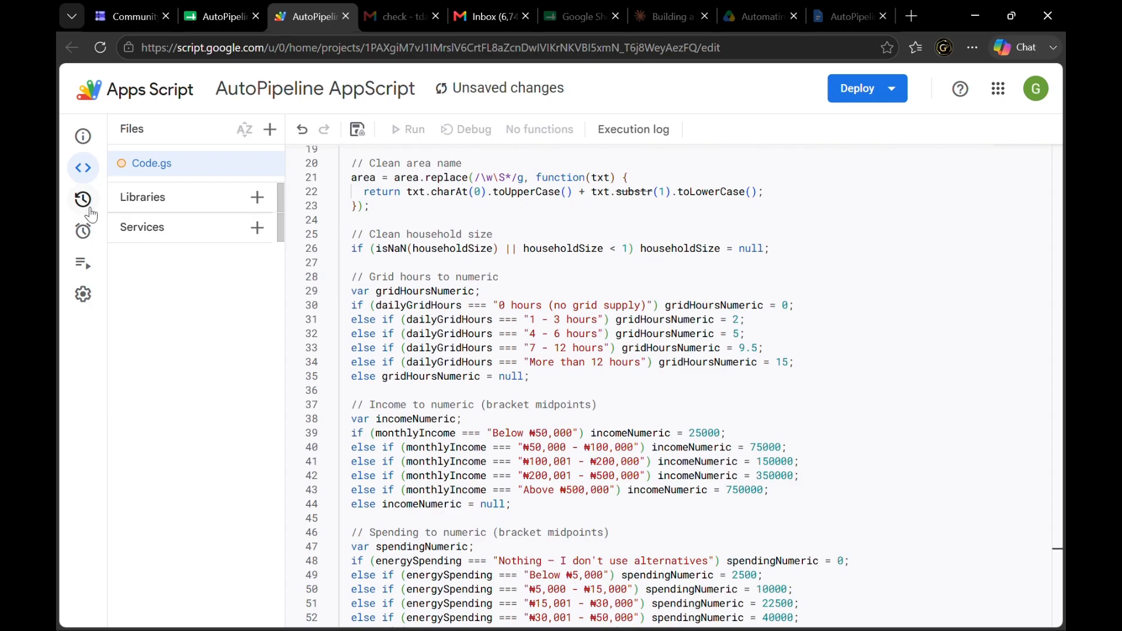
mouse_move(89, 237)
left_click(83, 168)
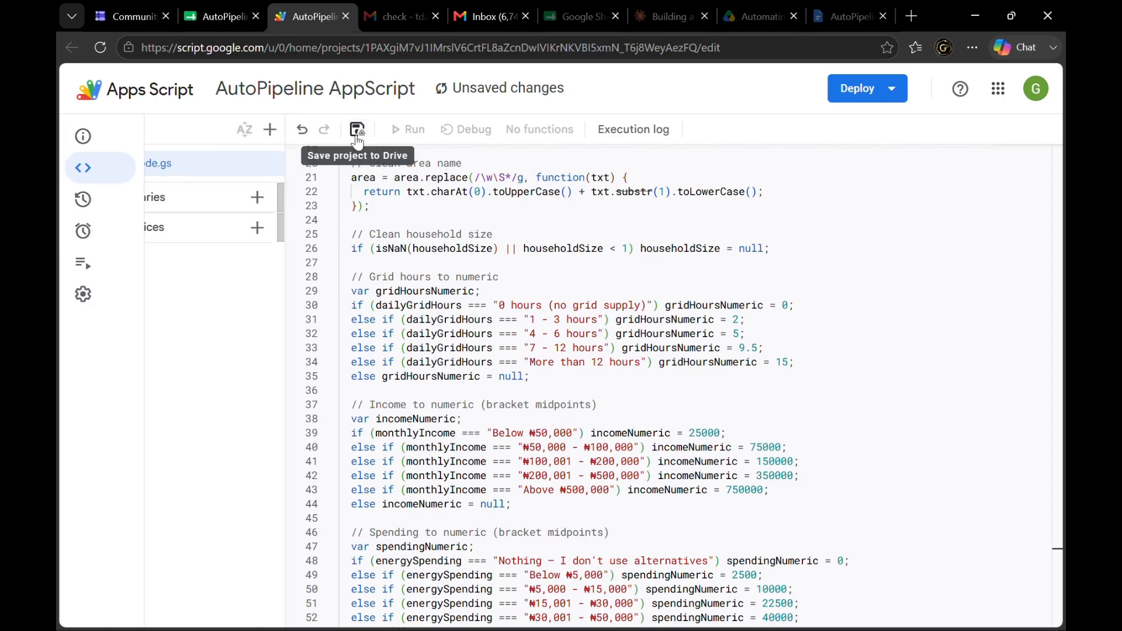
mouse_move(81, 169)
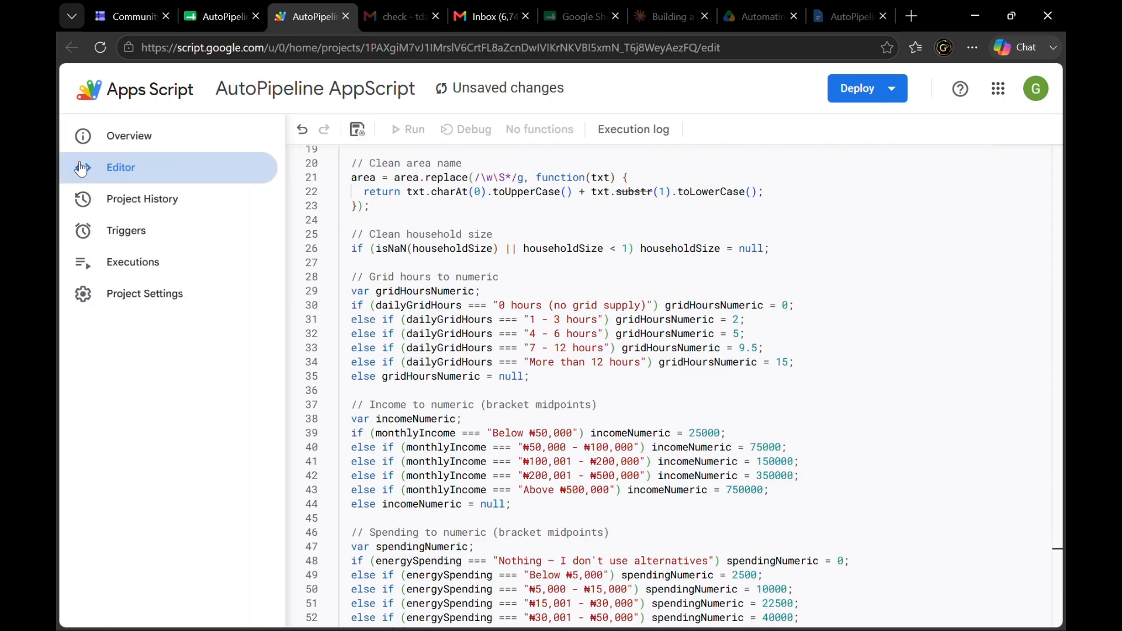
left_click(123, 236)
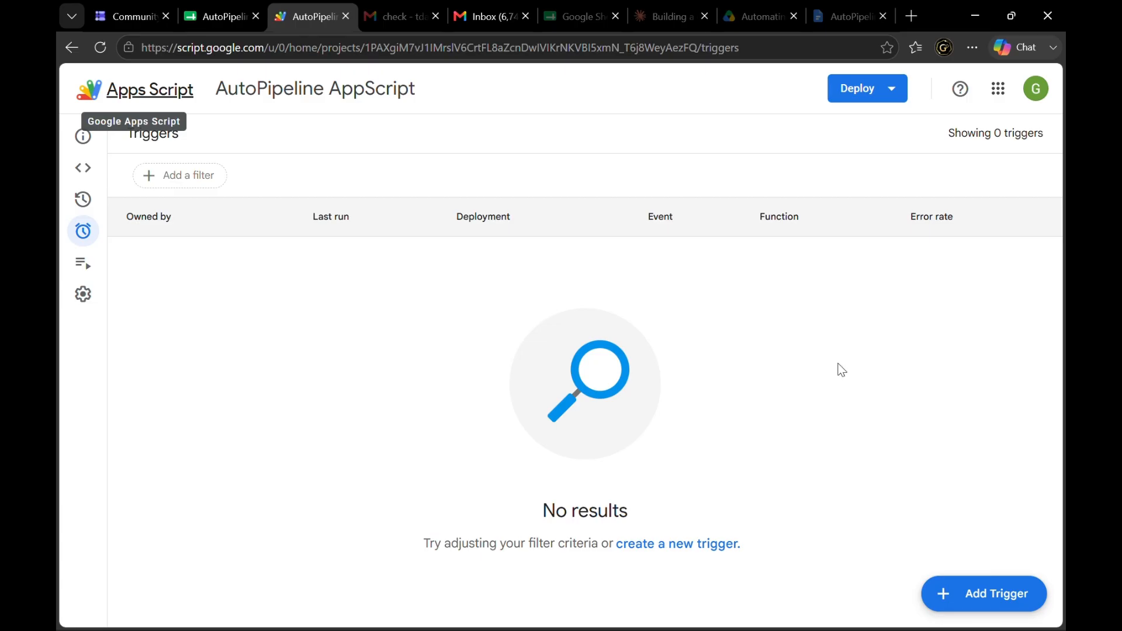
left_click(986, 595)
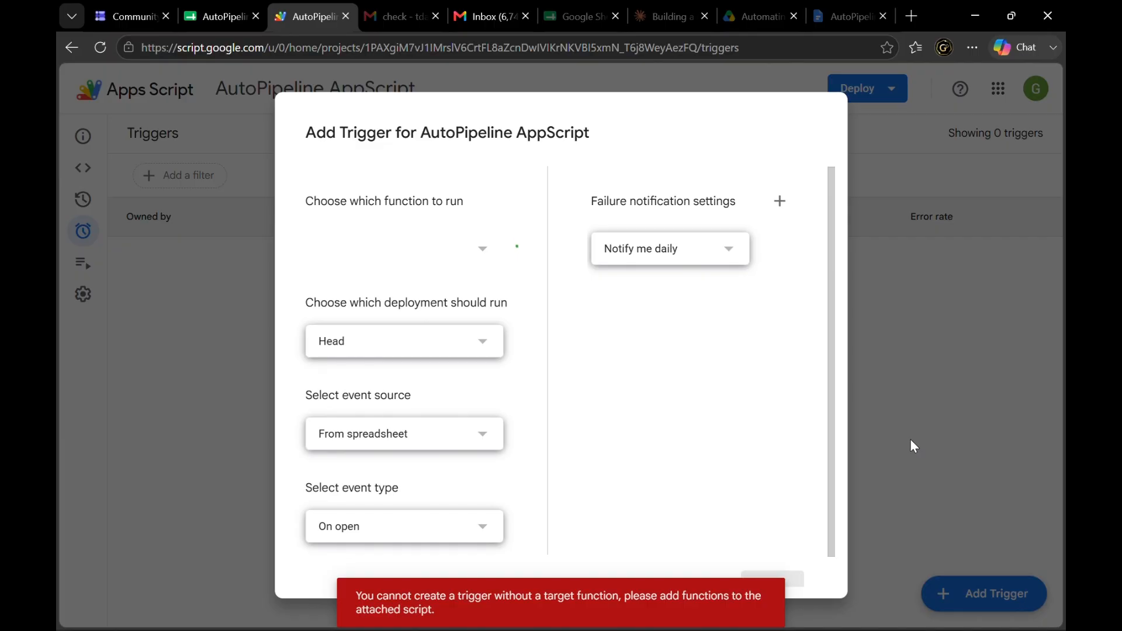
left_click(892, 425)
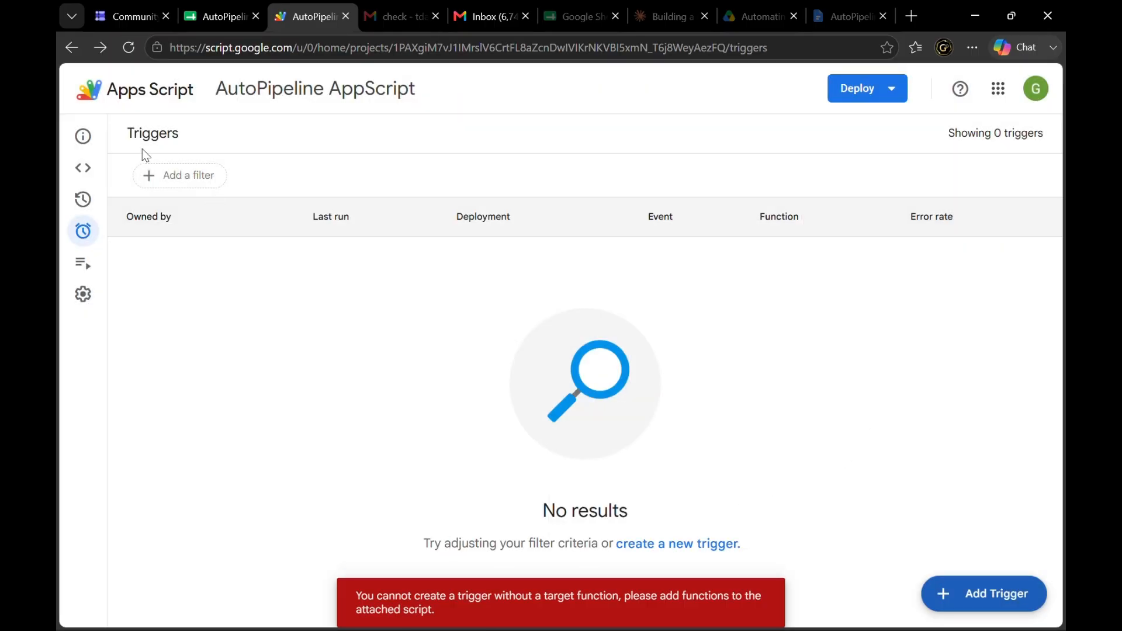
left_click(81, 169)
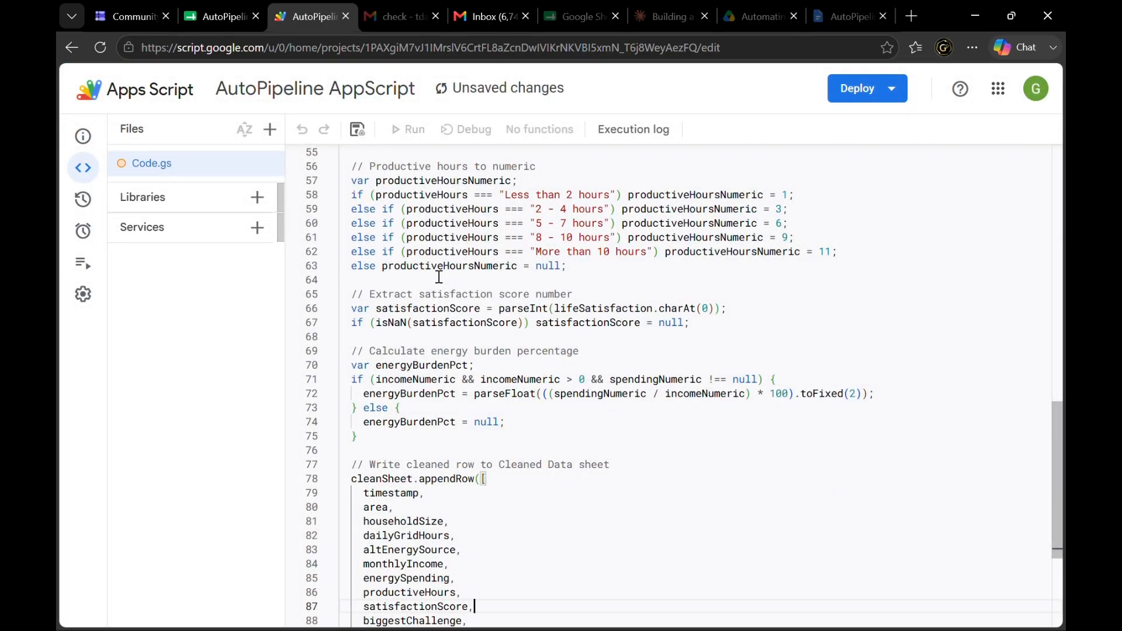
scroll(747, 293, "up", 5)
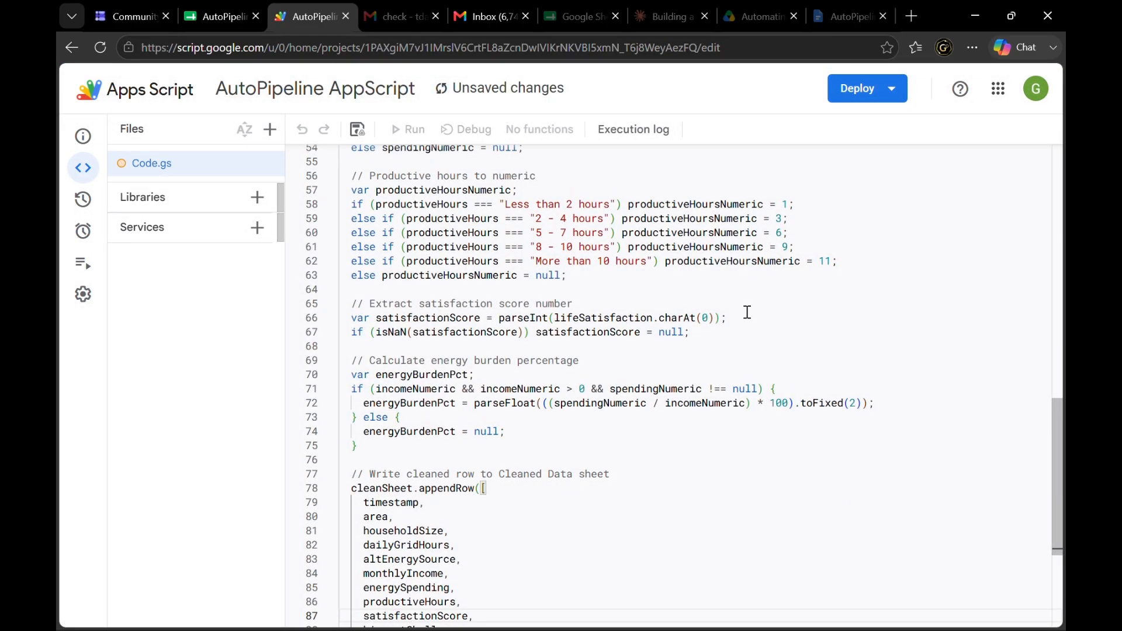
scroll(747, 313, "down", 9)
left_click(476, 393)
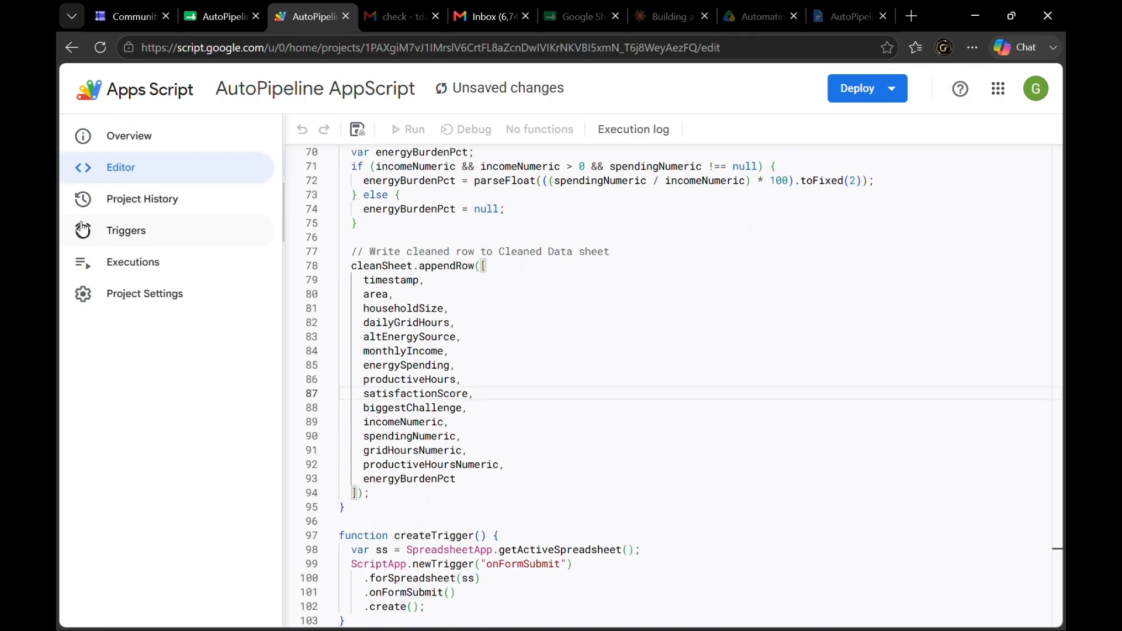
left_click(86, 232)
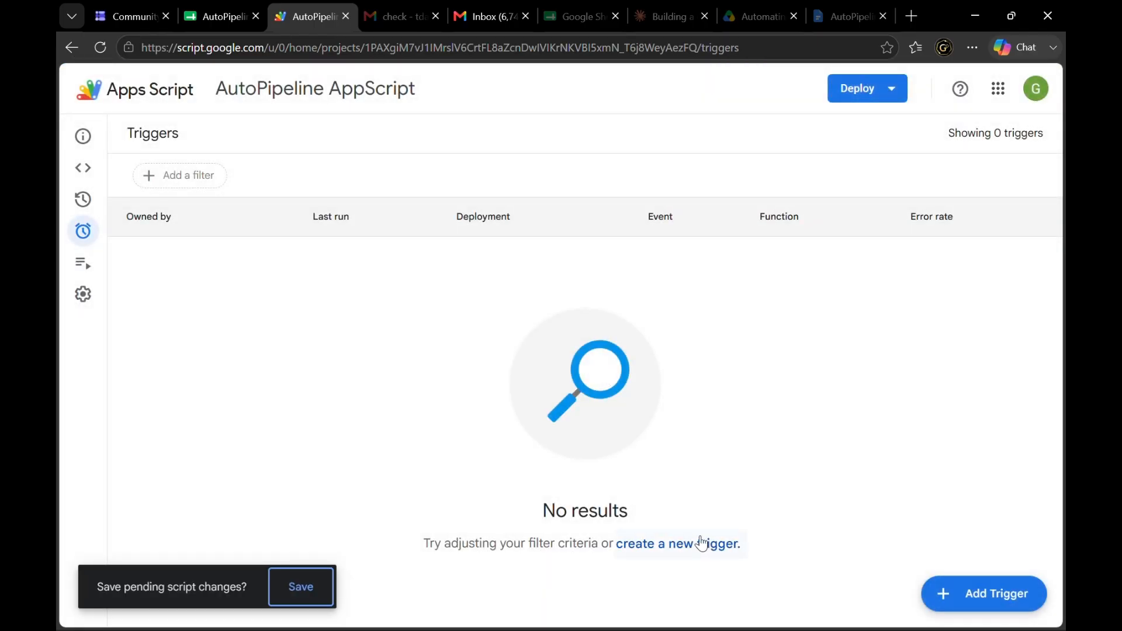
left_click(701, 543)
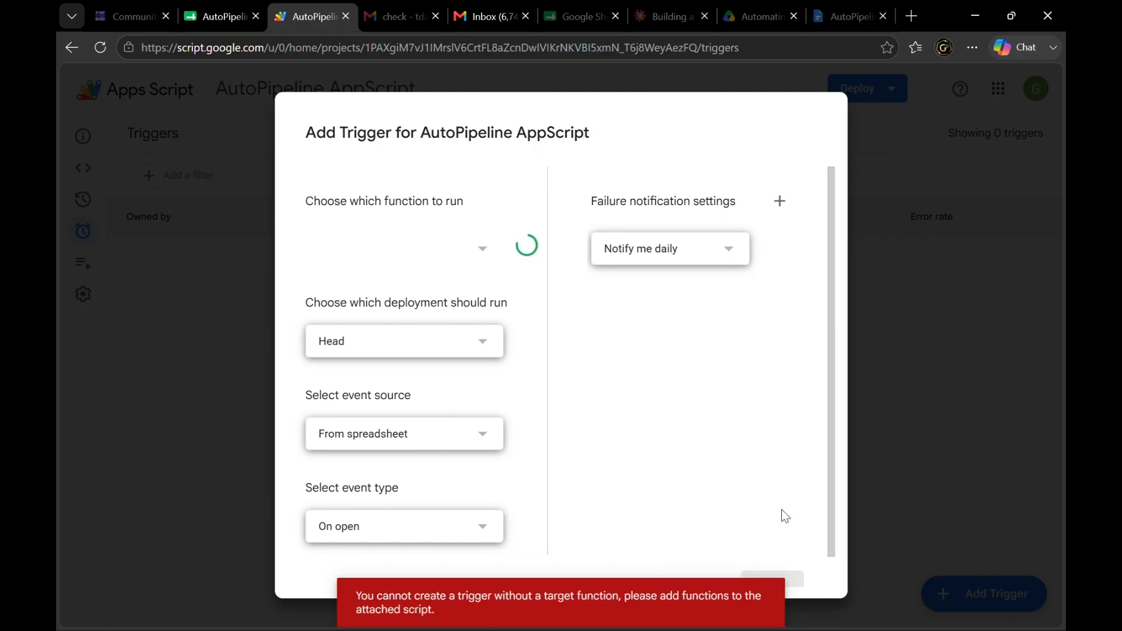
scroll(784, 512, "down", 1)
scroll(781, 509, "up", 1)
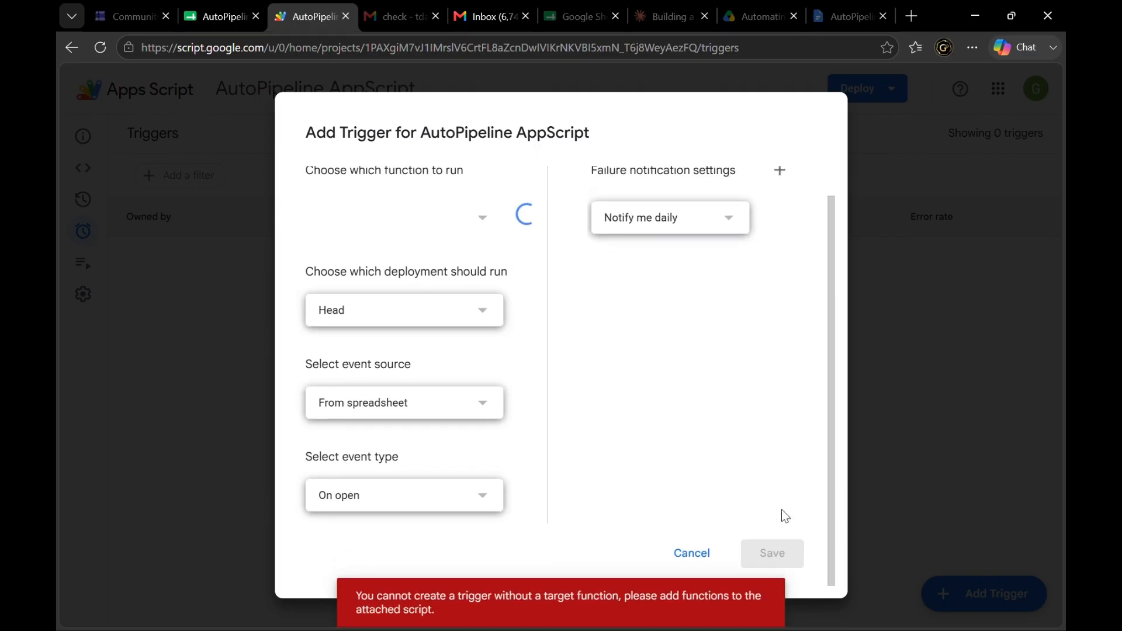
left_click(693, 565)
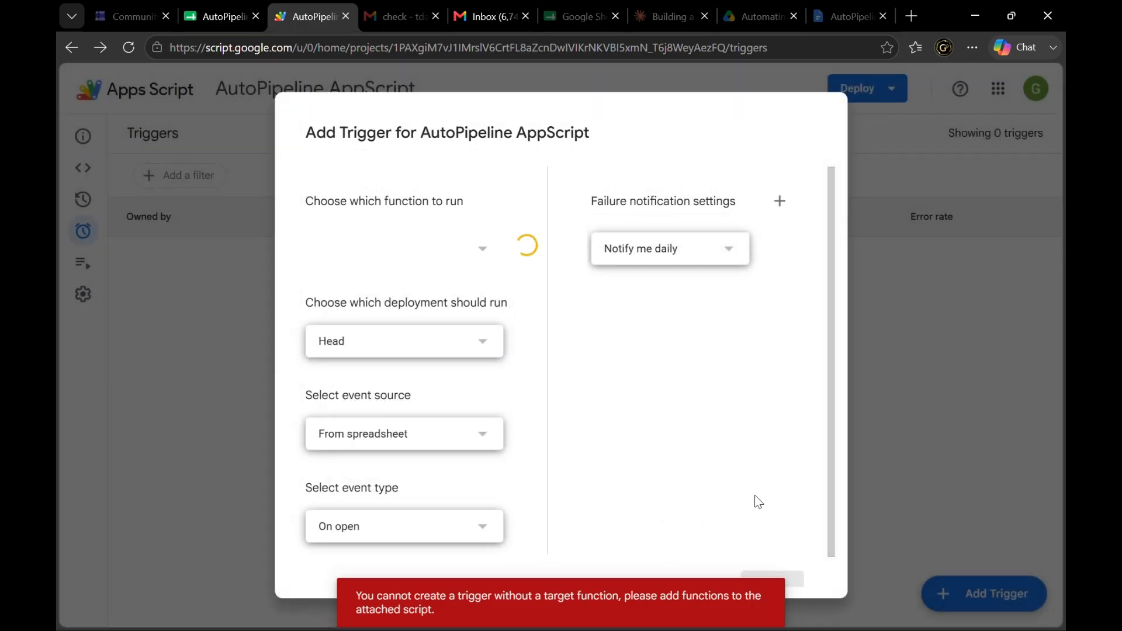
left_click(693, 546)
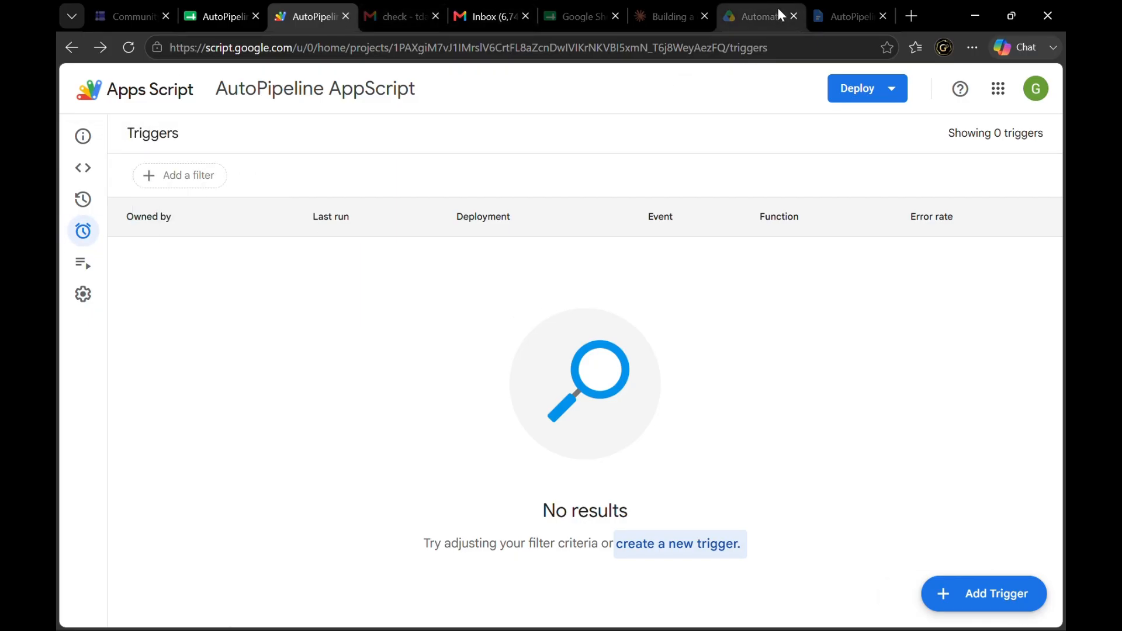
mouse_move(737, 24)
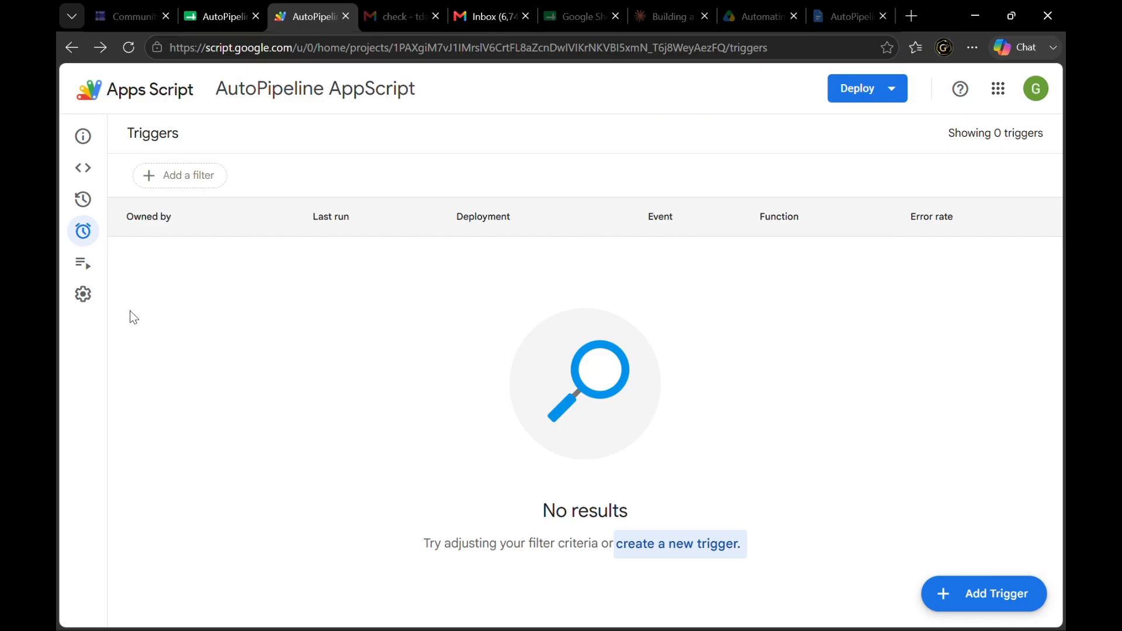
Save the script in the code editor and run the onFormSubmit function
mouse_move(88, 199)
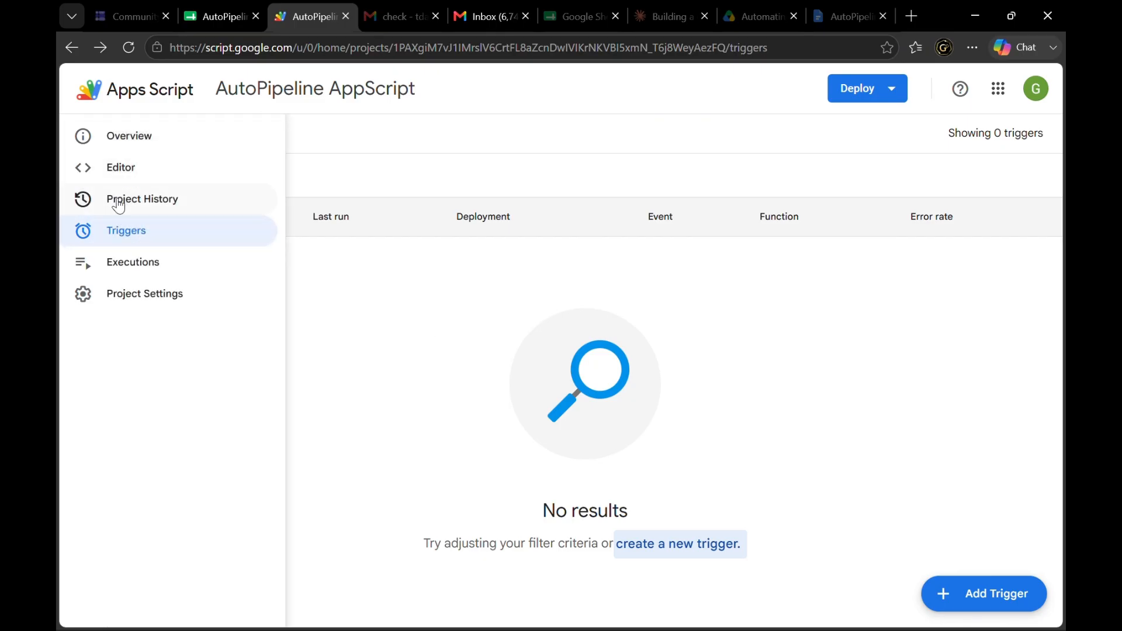
left_click(121, 173)
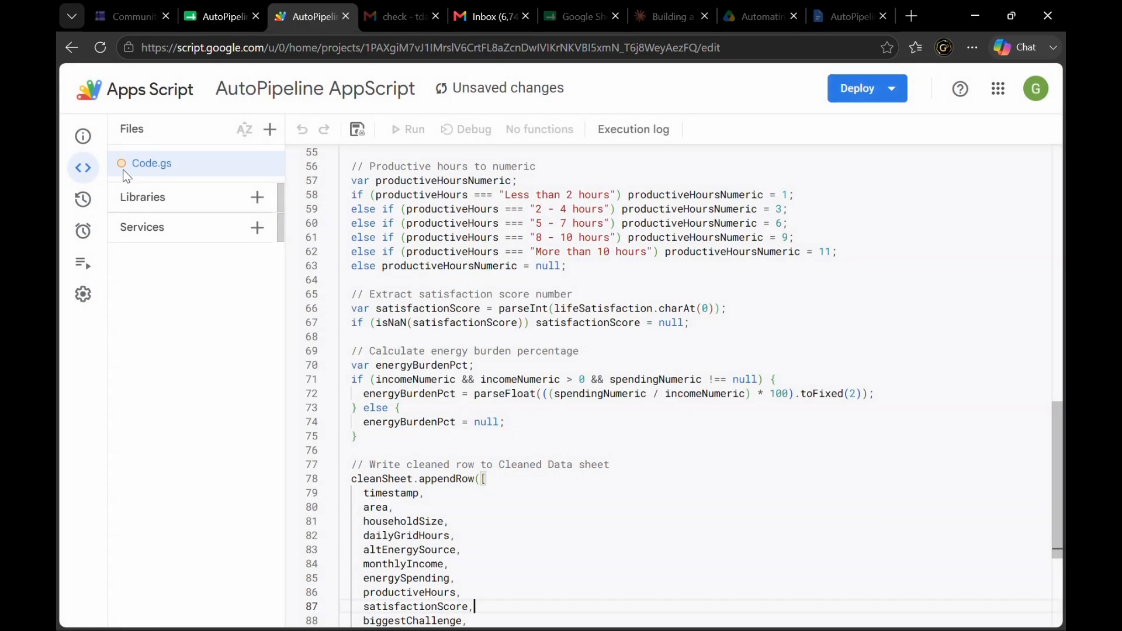
left_click(356, 130)
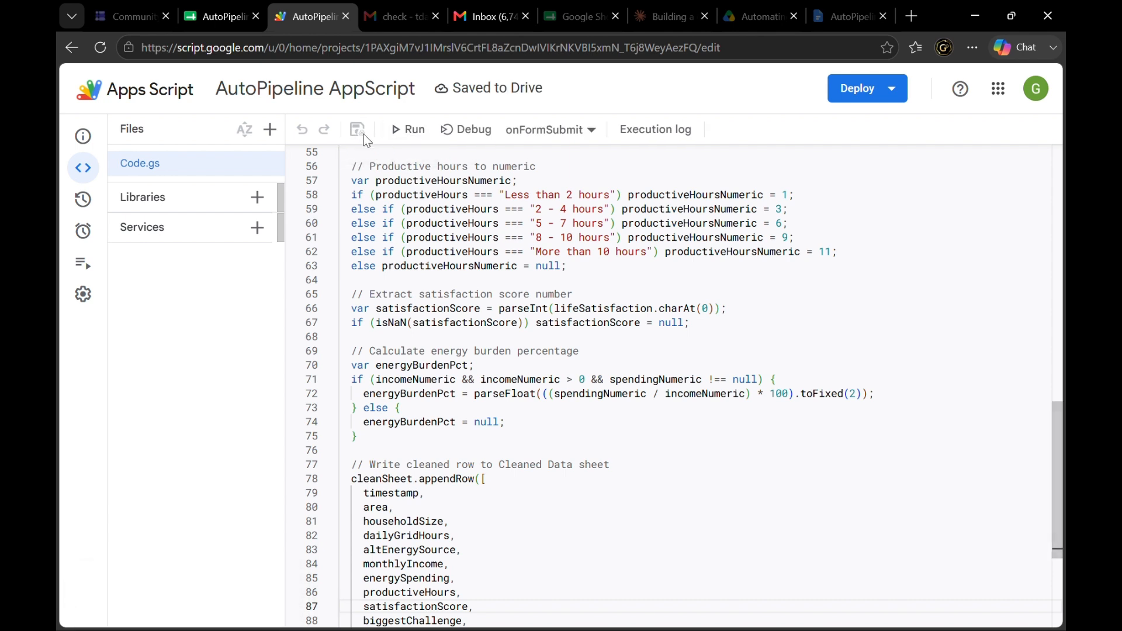
left_click(395, 130)
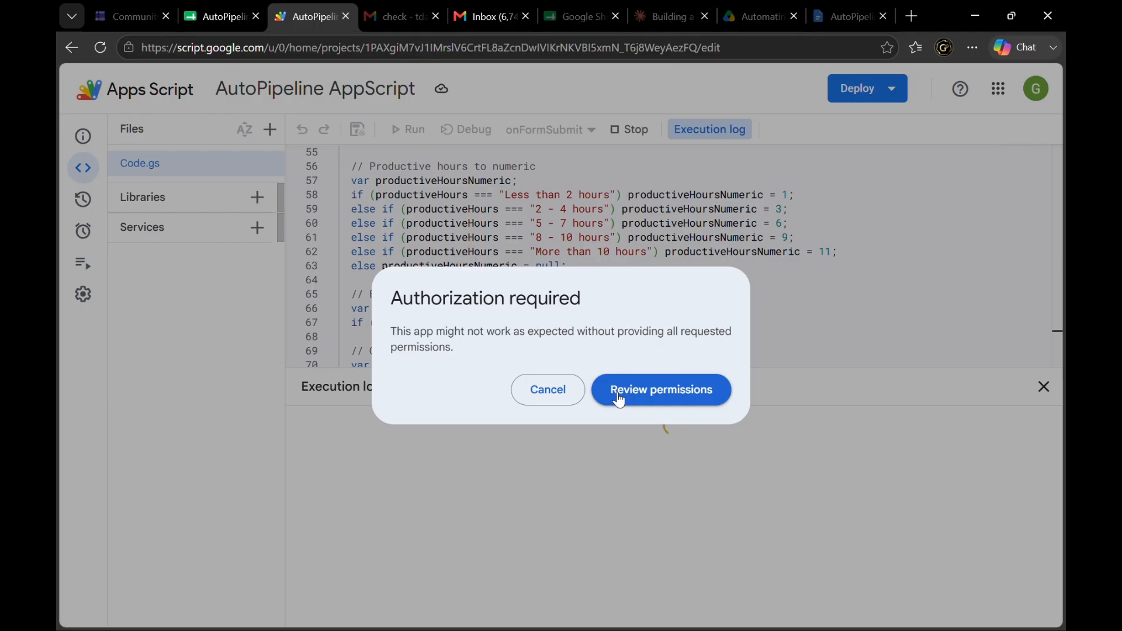
Authorize AutoPipeline AppScript despite the unverified-app warning, selecting all requested access to the Google account
left_click(619, 399)
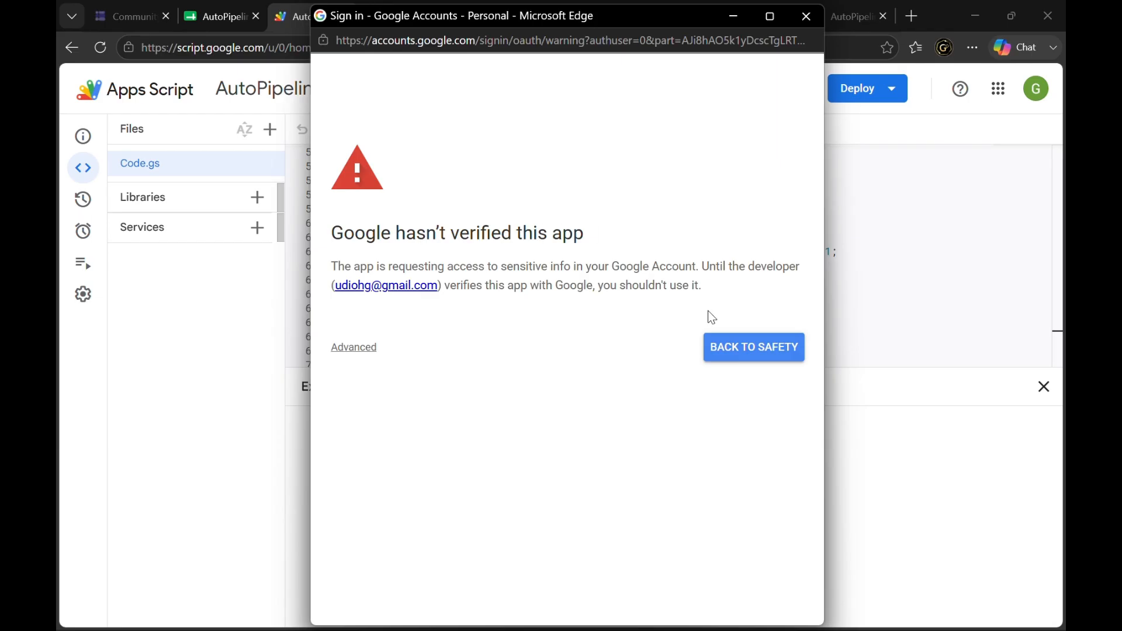
left_click(351, 351)
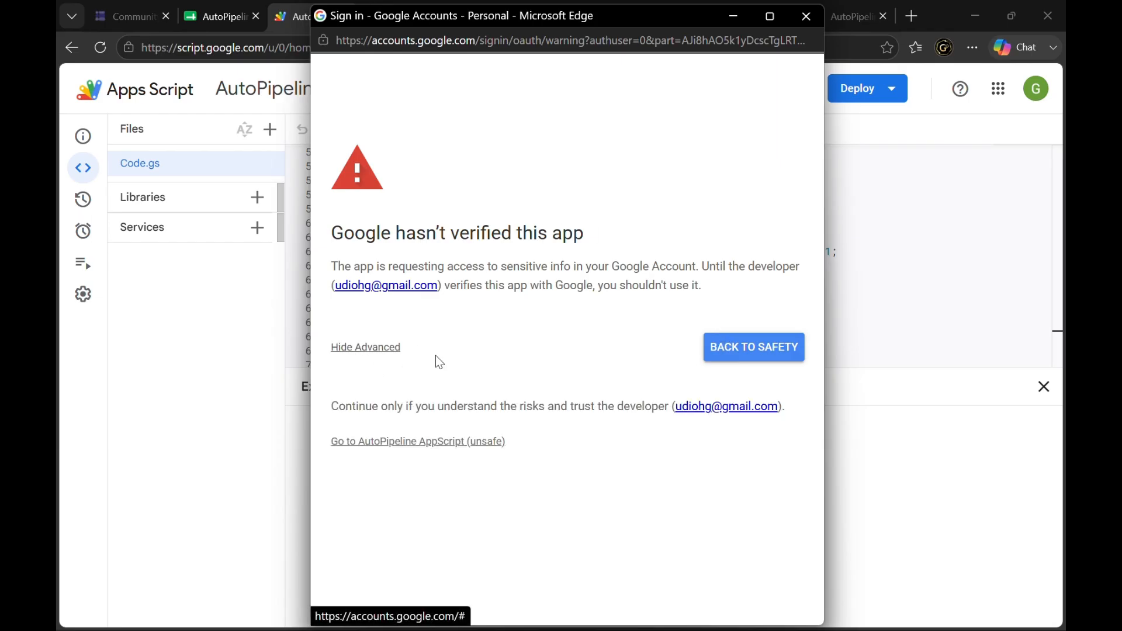
left_click(403, 443)
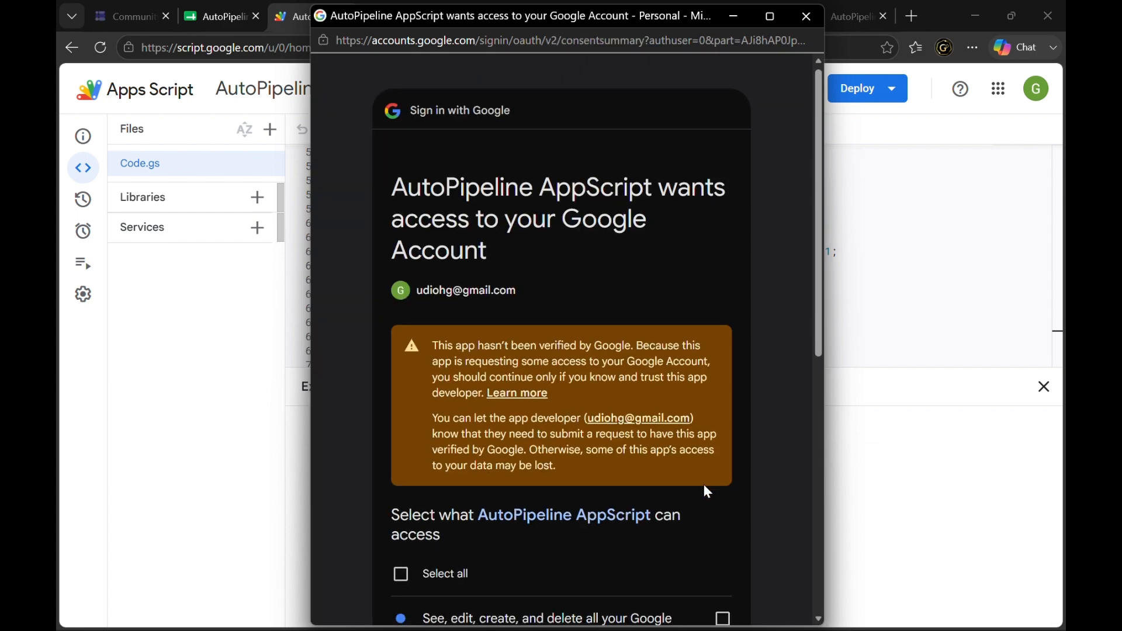
scroll(703, 484, "down", 6)
left_click(401, 244)
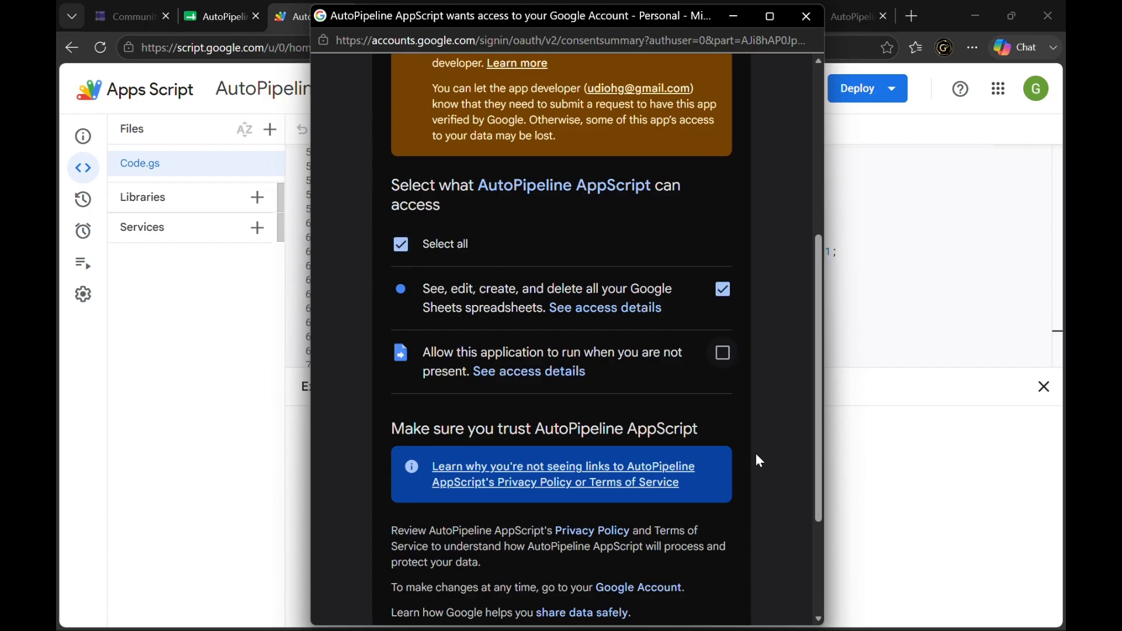
scroll(756, 454, "down", 3)
left_click(640, 498)
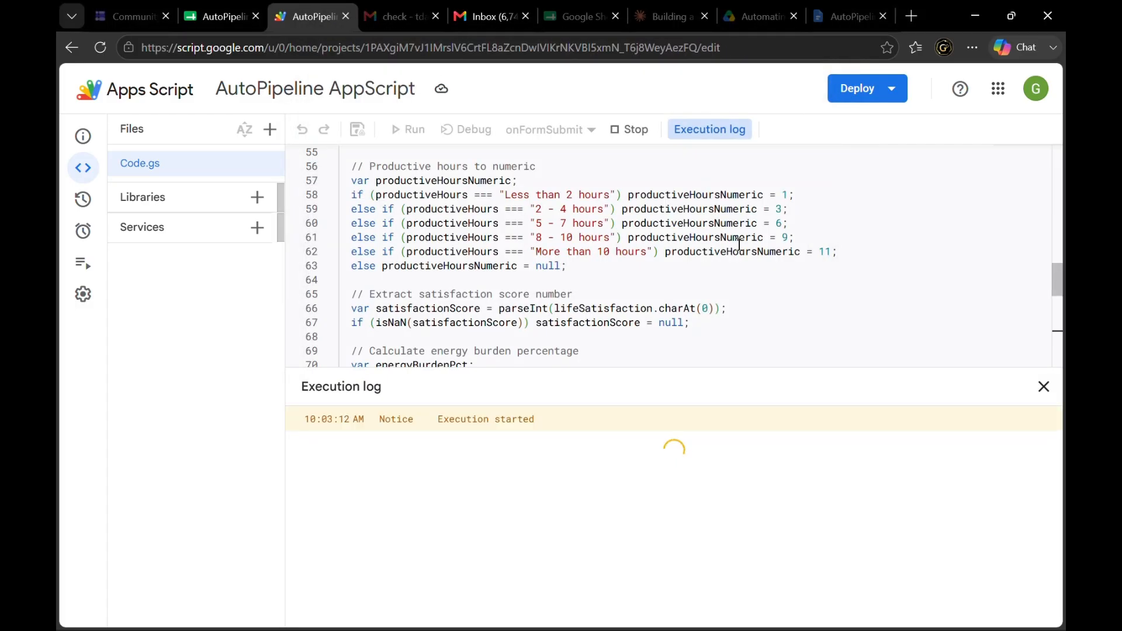
scroll(739, 244, "down", 4)
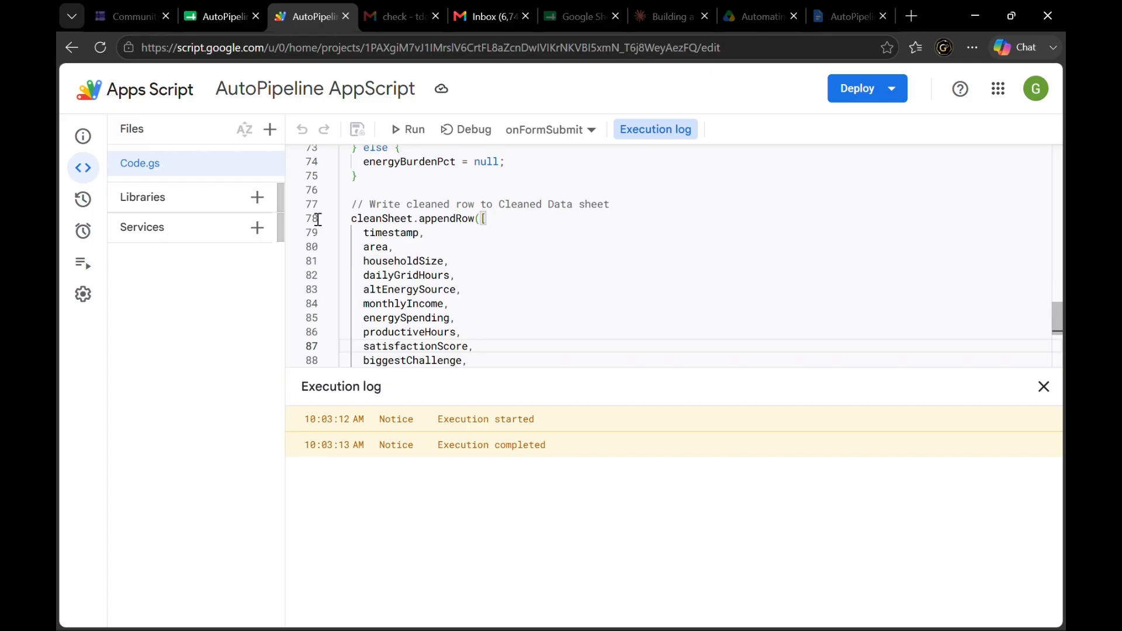
Add a trigger that runs onFormSubmit from the spreadsheet with the event type On form submit, and try to save it
left_click(126, 237)
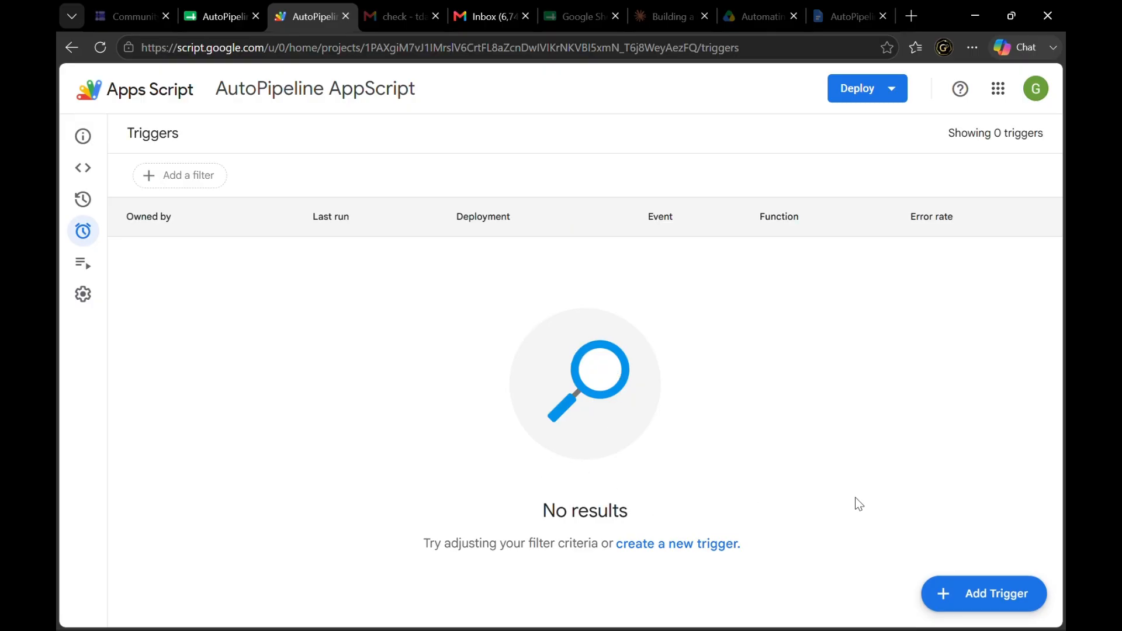
left_click(959, 589)
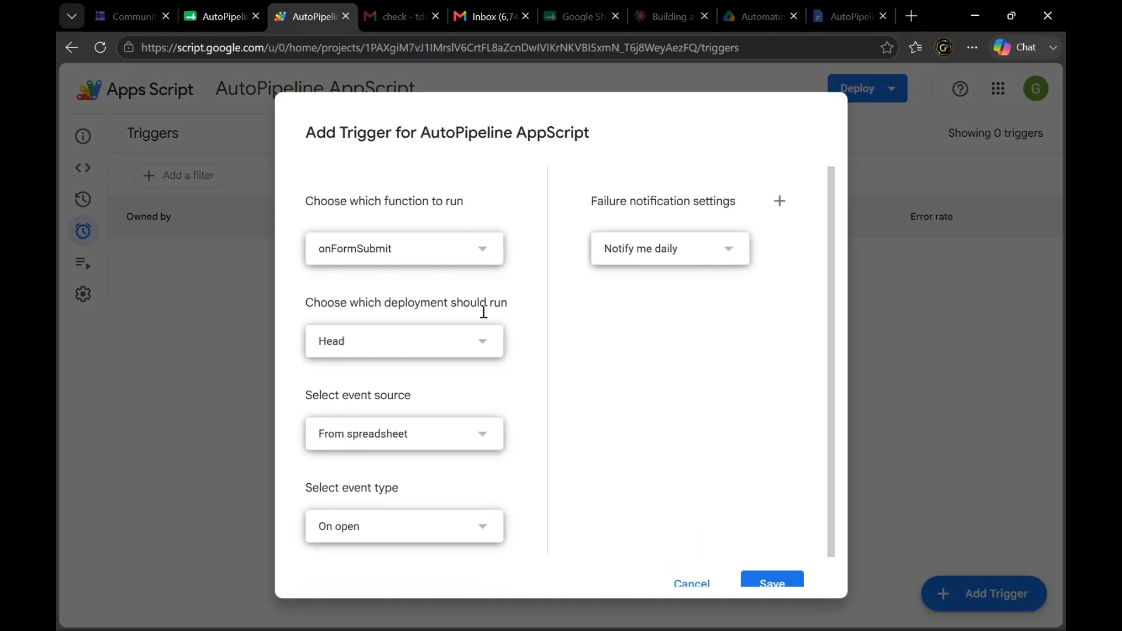
left_click(489, 531)
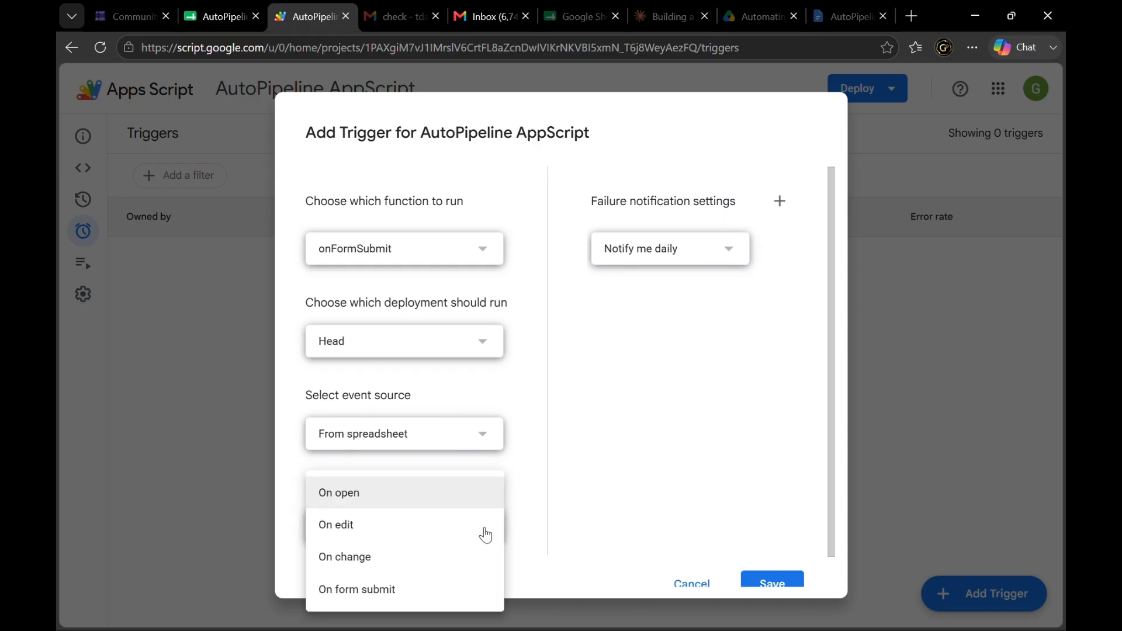
left_click(418, 589)
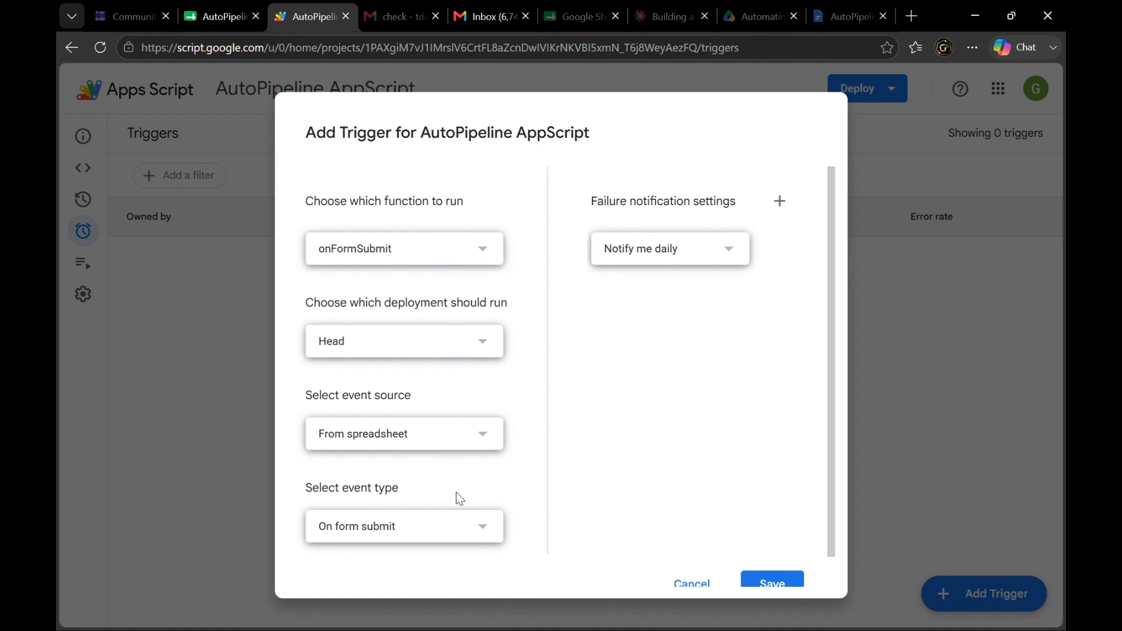
scroll(521, 505, "down", 1)
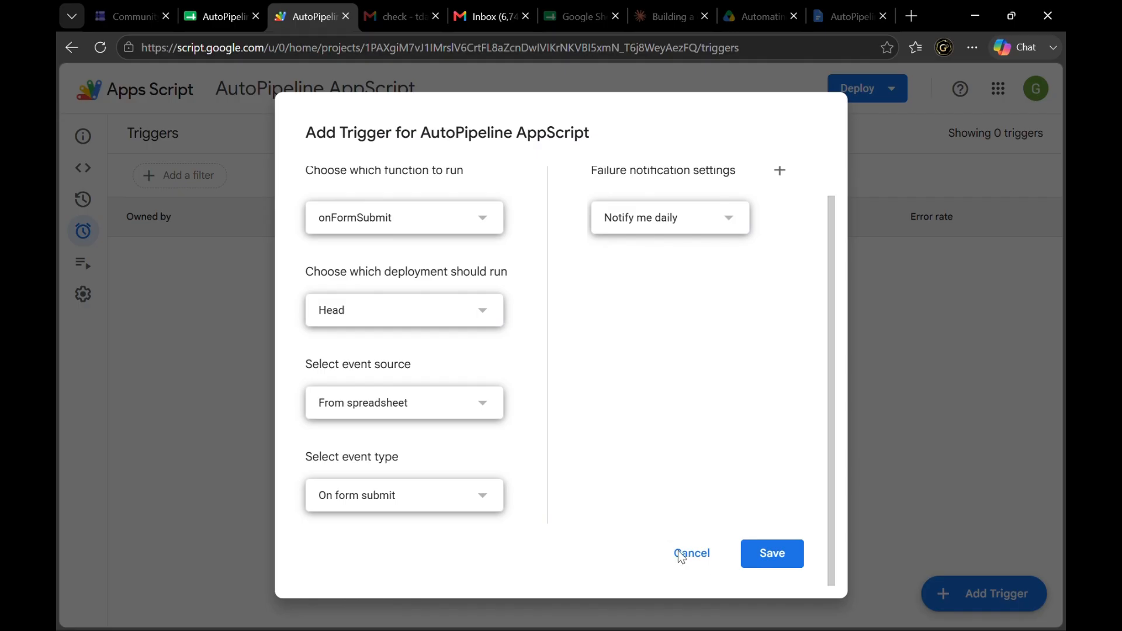
left_click(754, 559)
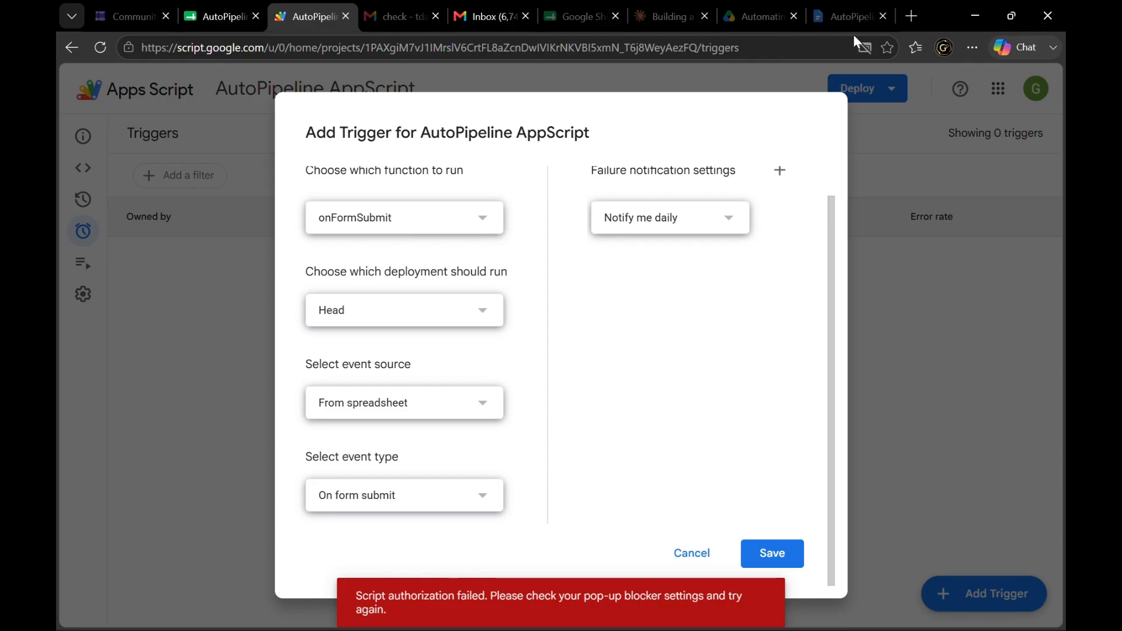
left_click(865, 47)
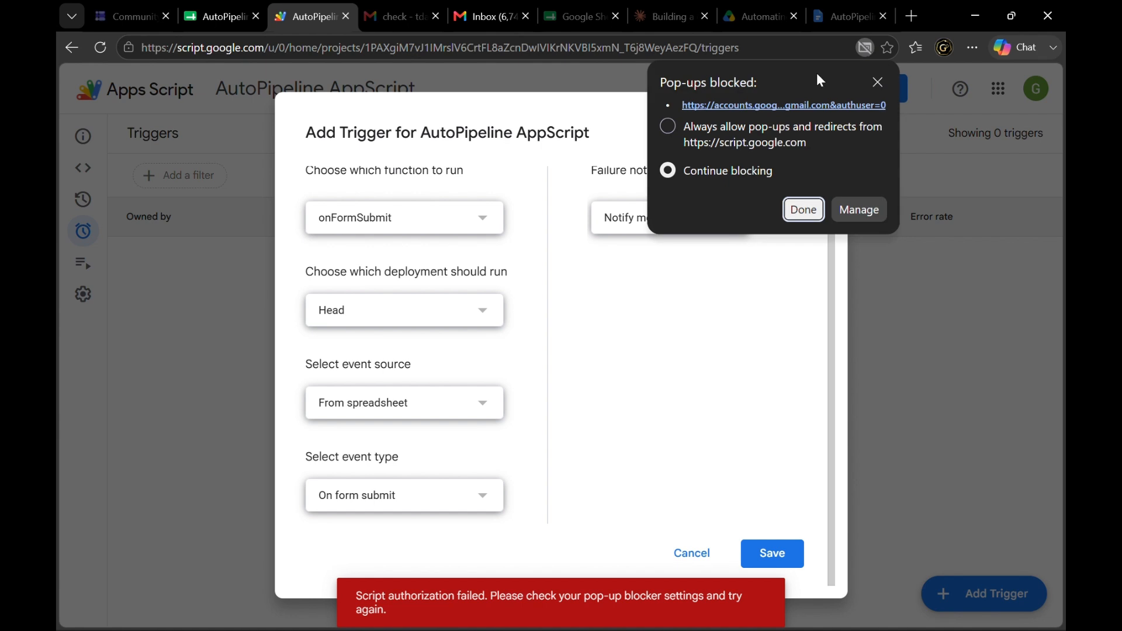
left_click(669, 129)
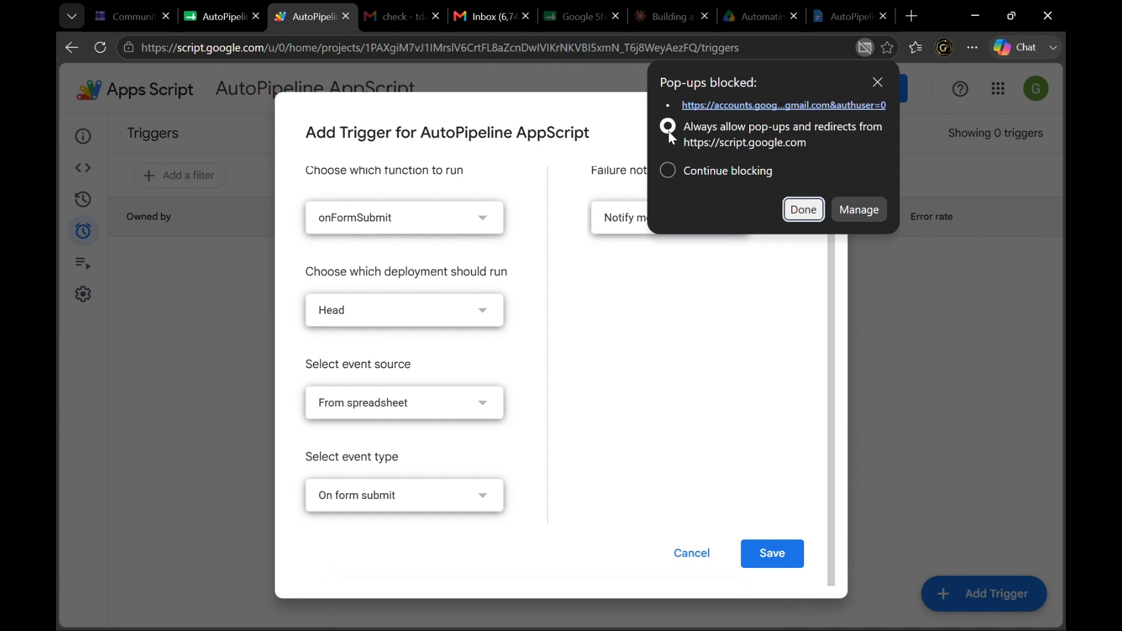
left_click(810, 211)
left_click(773, 550)
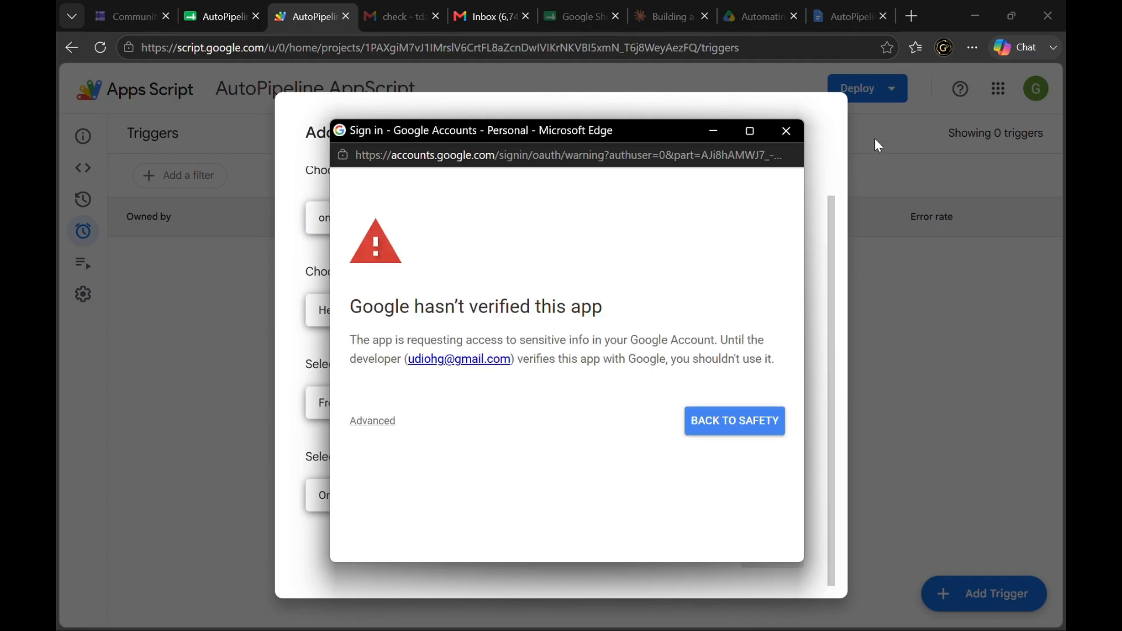
Authorize AutoPipeline AppScript past the unverified-app warning, granting all requested access so the form-submit trigger is created
left_click(387, 420)
scroll(522, 455, "down", 2)
scroll(524, 461, "up", 1)
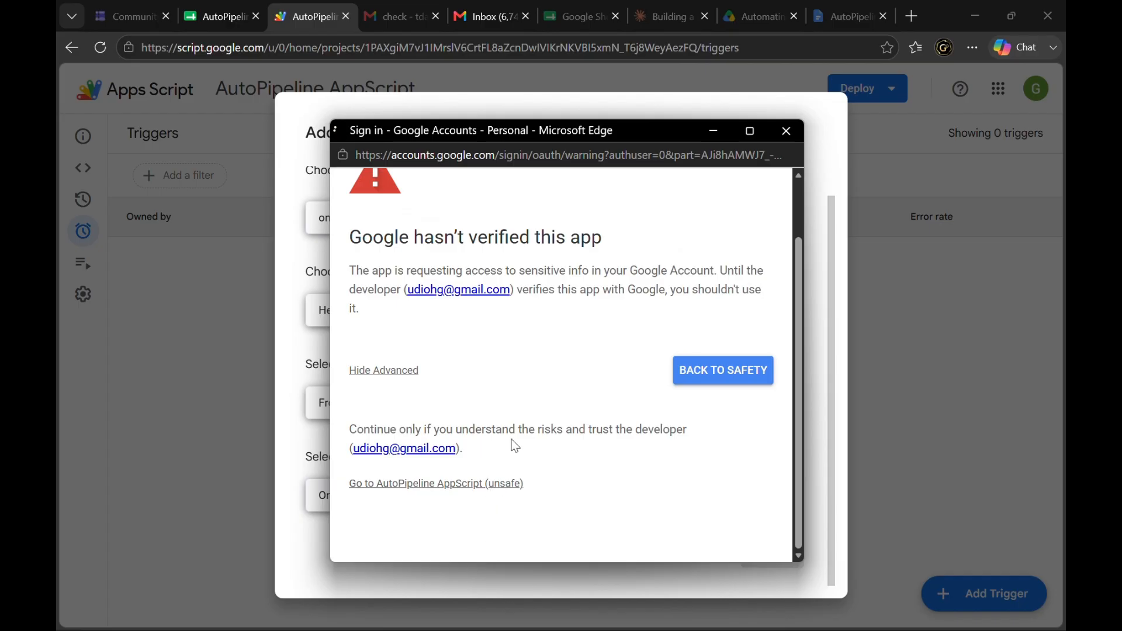
left_click(477, 483)
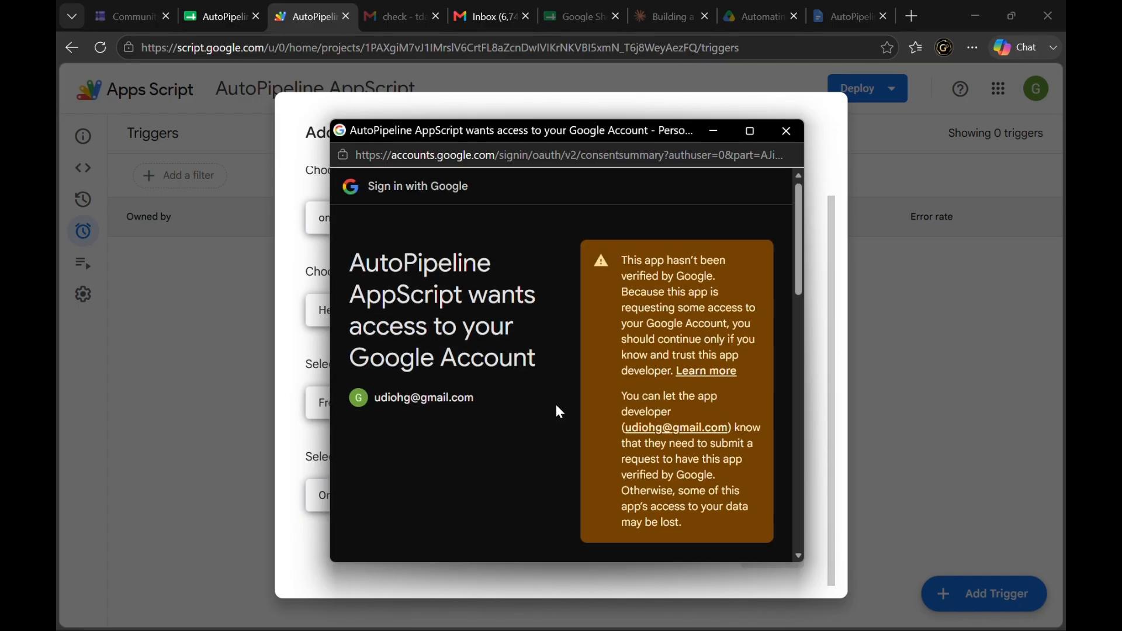
scroll(556, 408, "down", 10)
scroll(678, 349, "up", 5)
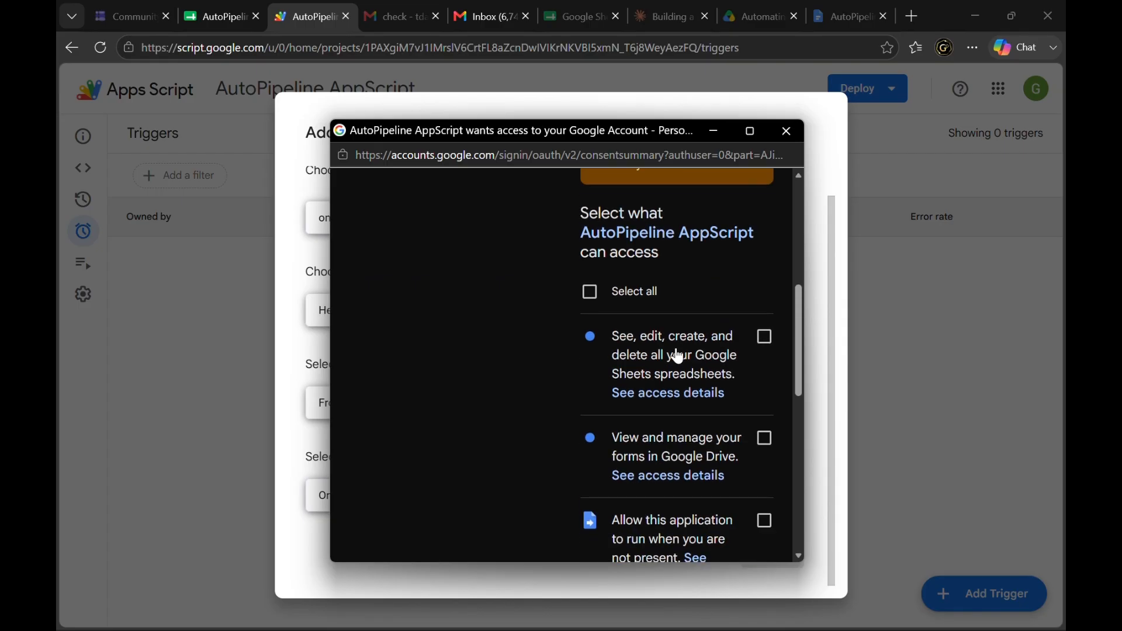
left_click(590, 292)
scroll(503, 314, "down", 10)
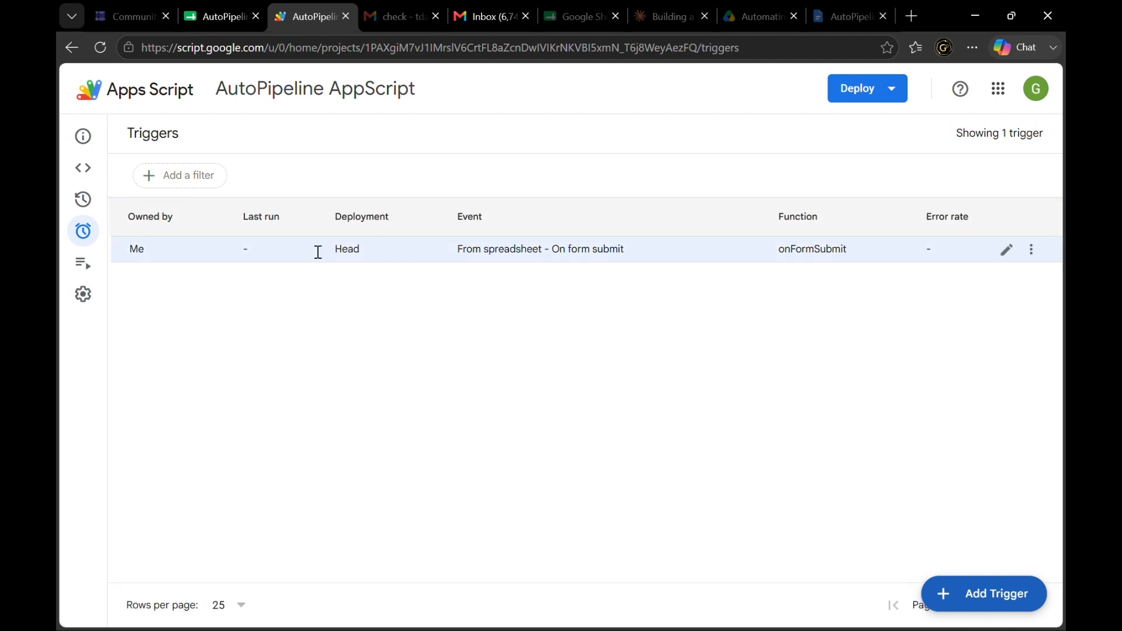
Return to the Code.gs script and run the onFormSubmit function
left_click(83, 170)
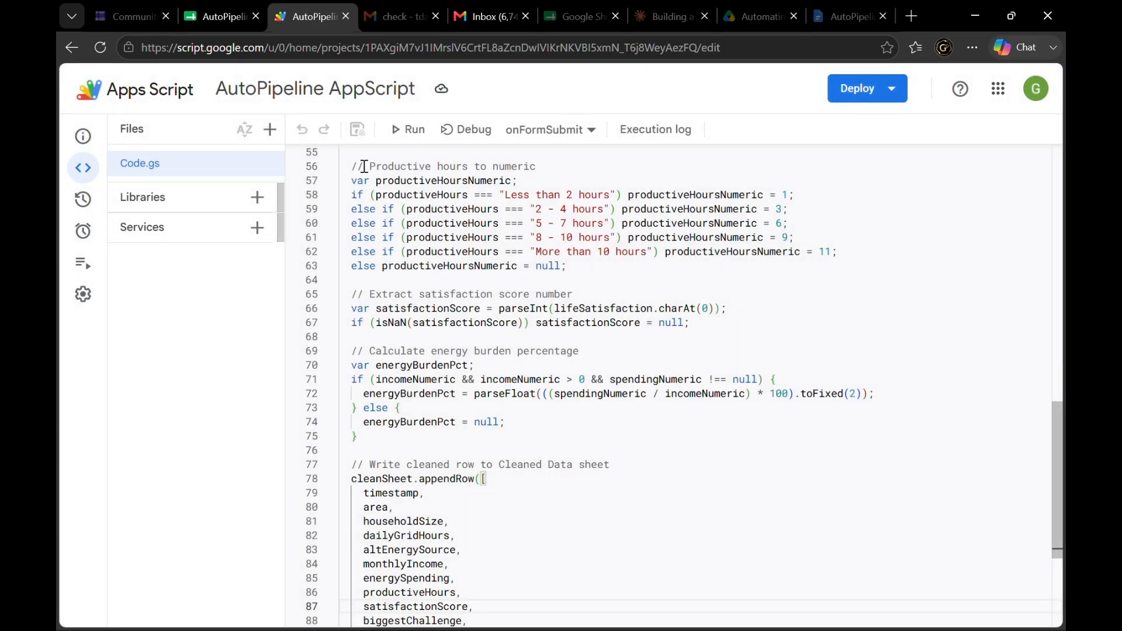
left_click(391, 130)
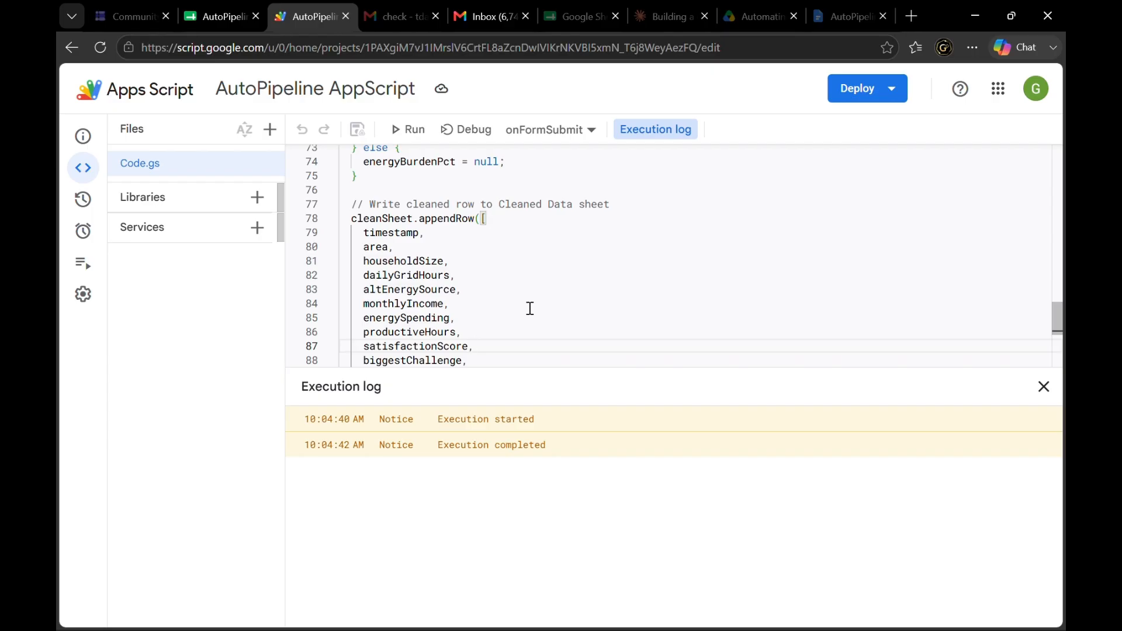
Publish the Community Energy Access Survey form for anyone with the link and copy its responder link
left_click(99, 20)
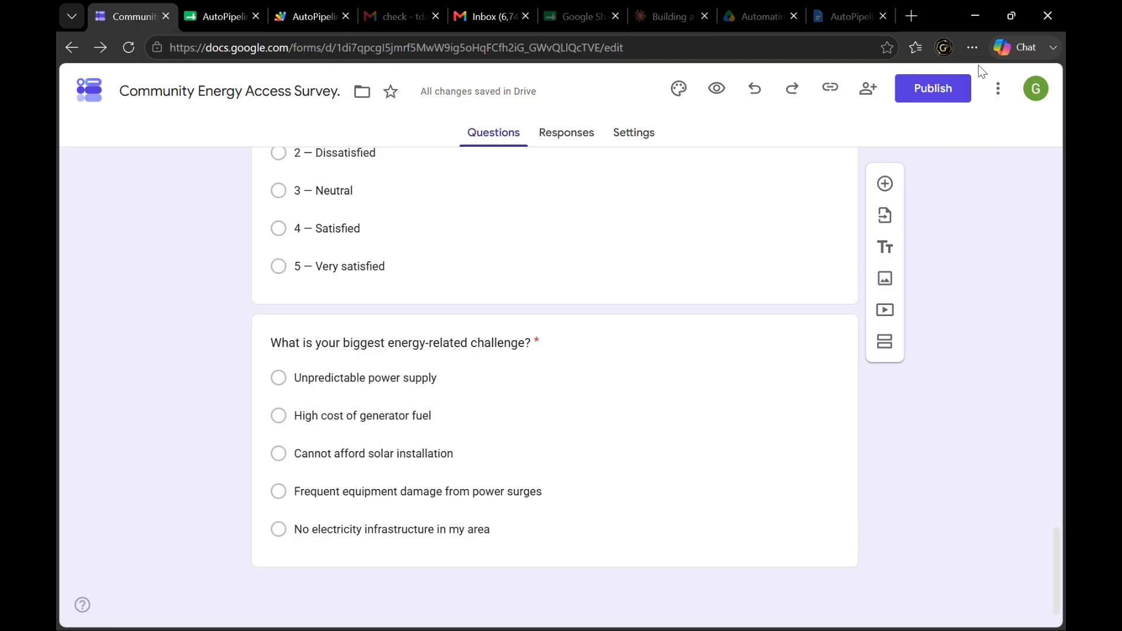
left_click(938, 89)
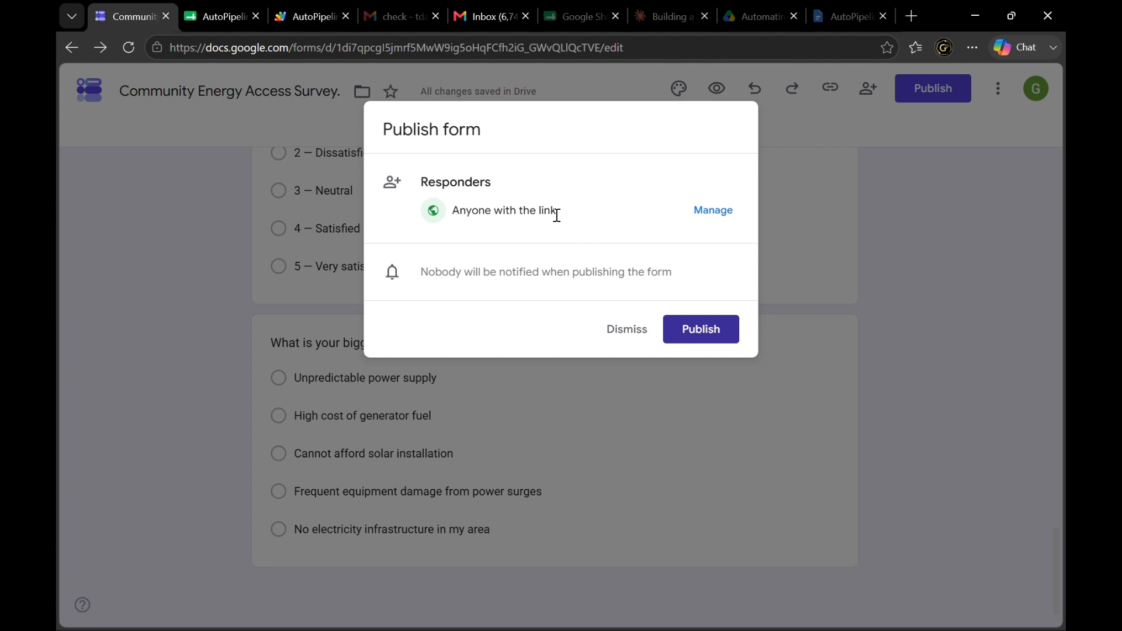
left_click(671, 330)
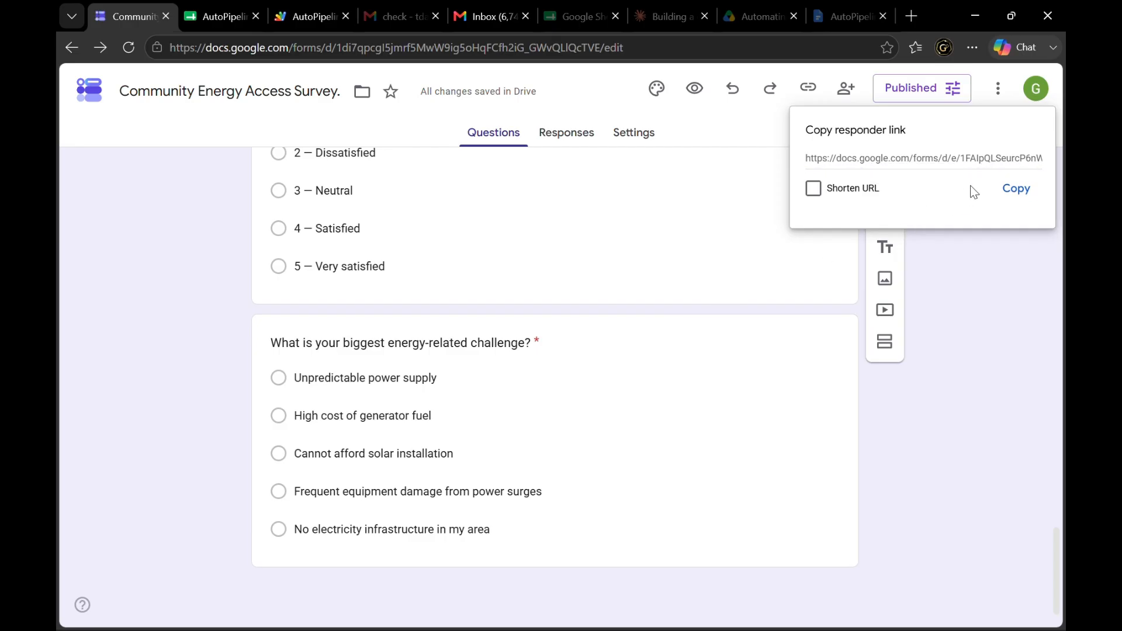
left_click(1014, 188)
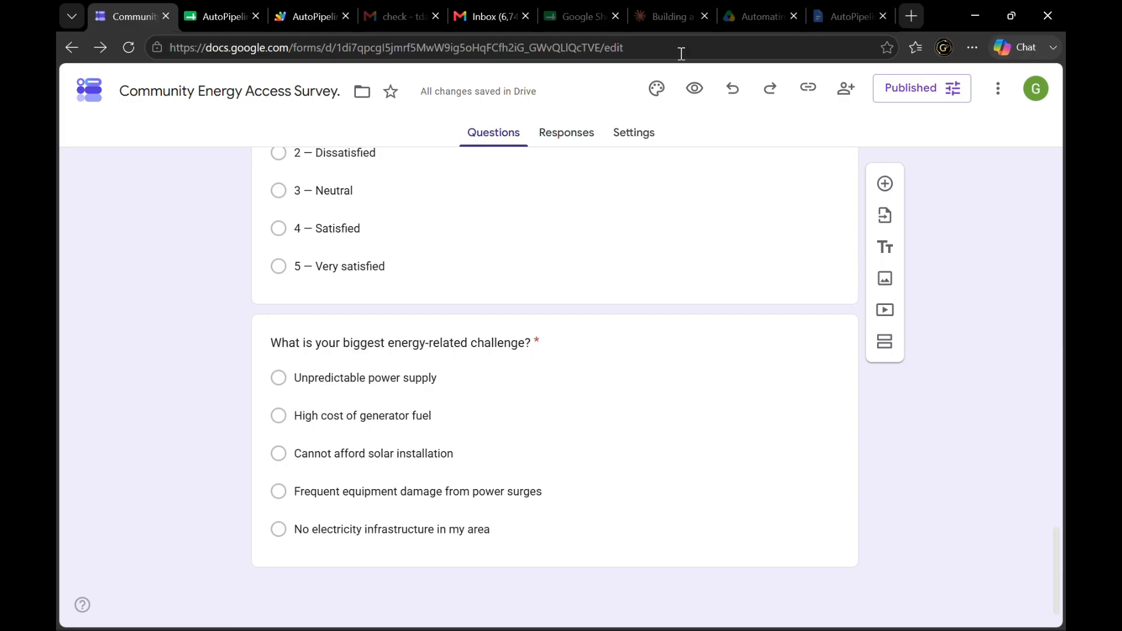
Open the copied responder link in the form's browser tab and look through the survey questions
left_click(441, 52)
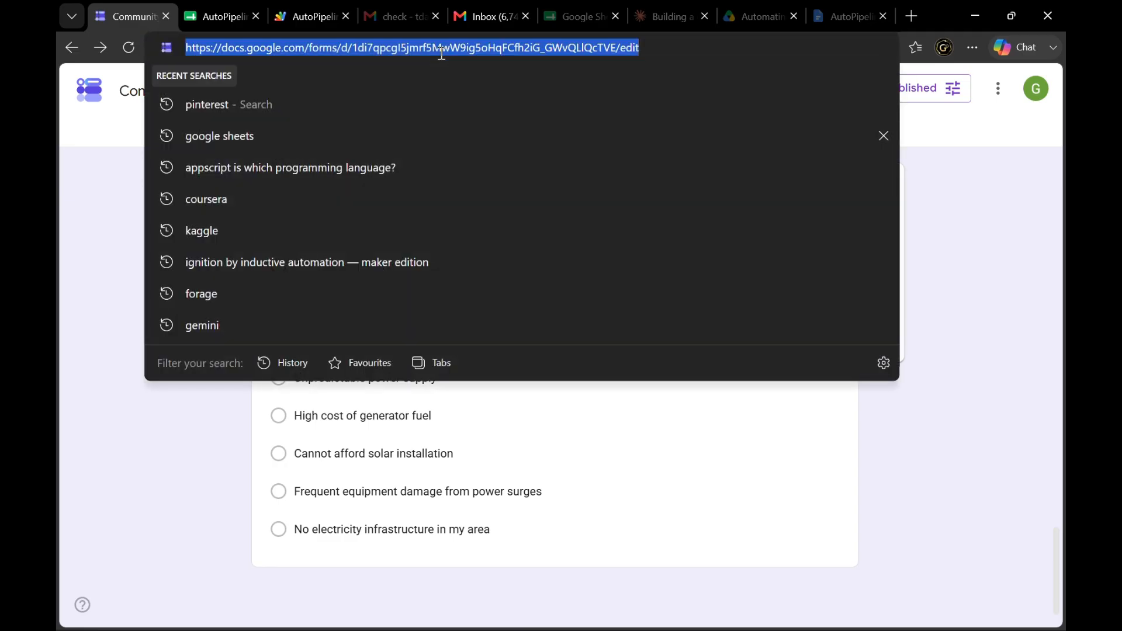
key("ctrl+v")
key("Return")
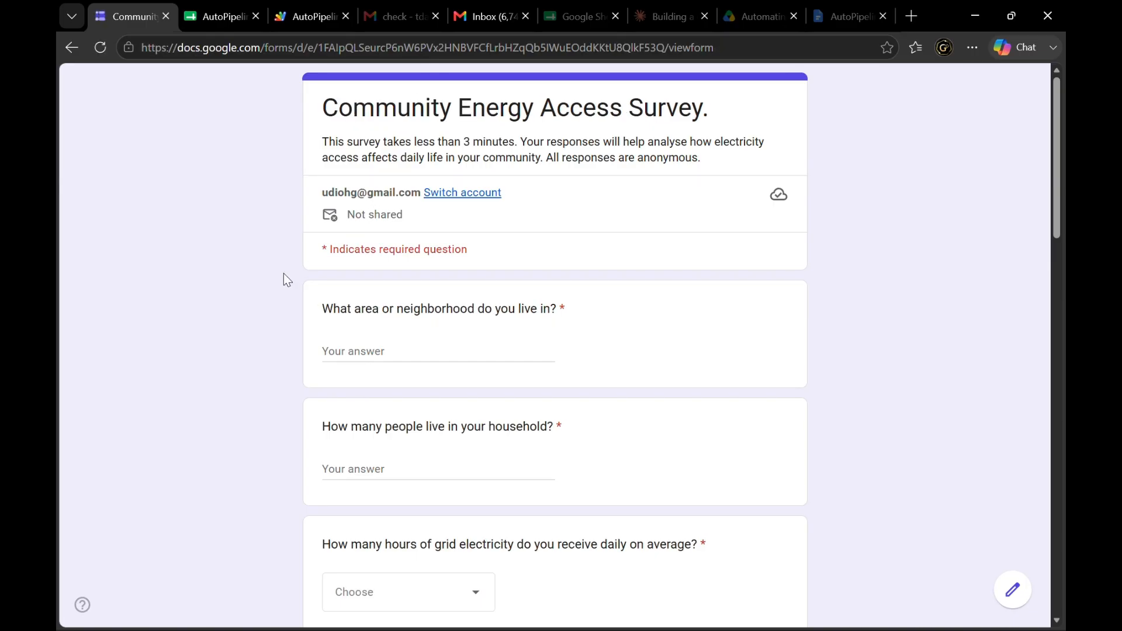
scroll(283, 275, "down", 14)
scroll(285, 274, "down", 1)
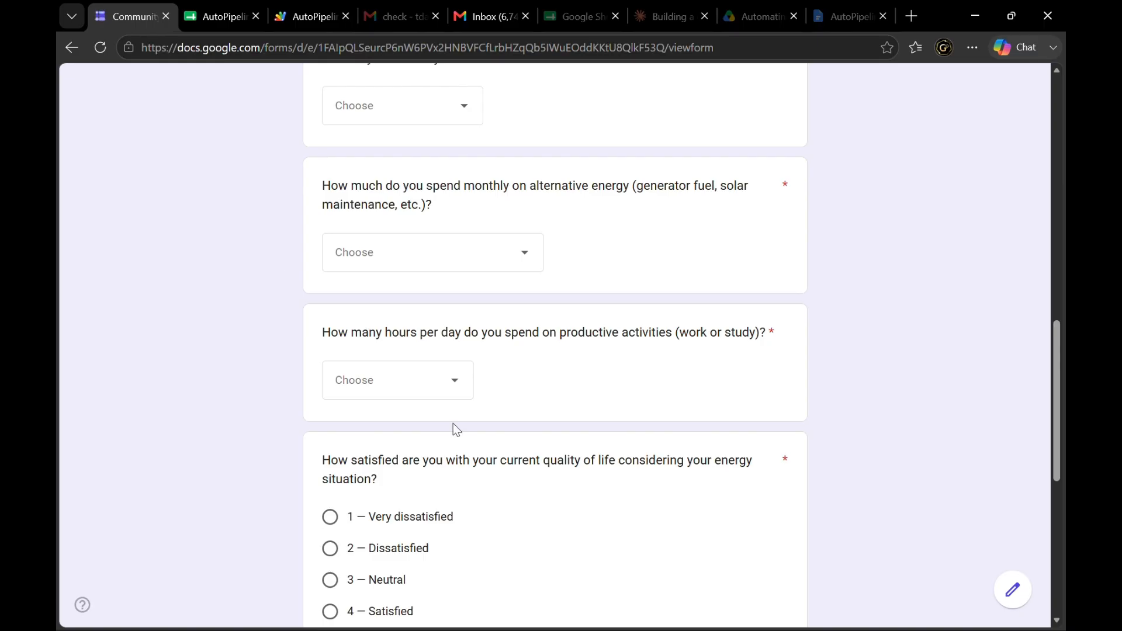
Switch to Notepad and find the test response in Automate project.txt
key("alt+Tab")
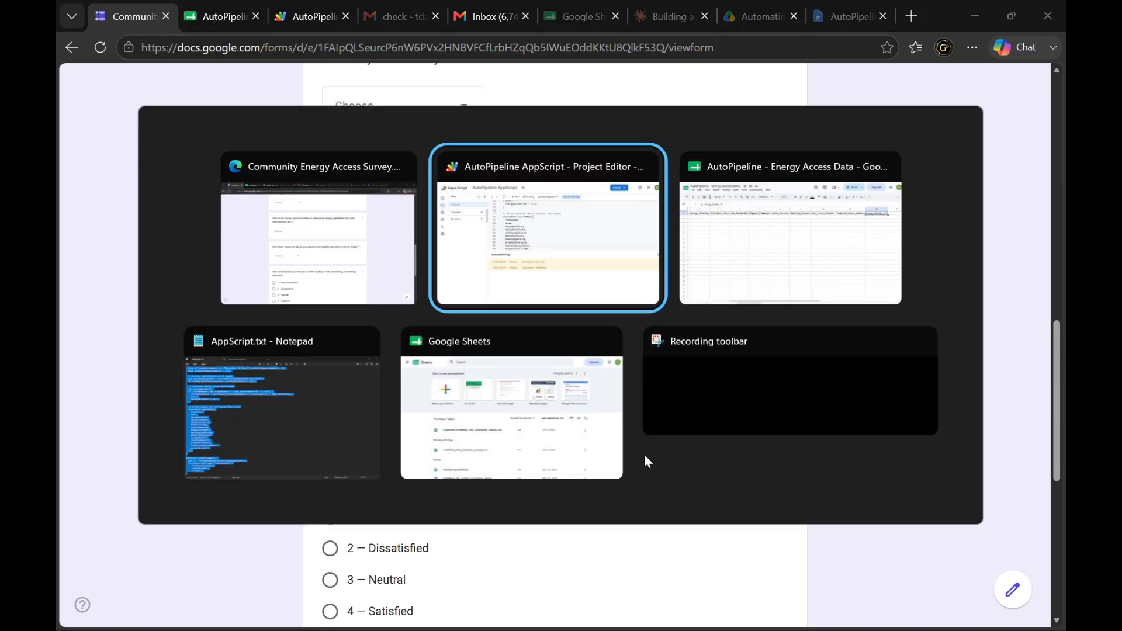
key("alt+Tab")
key("alt+Tab")
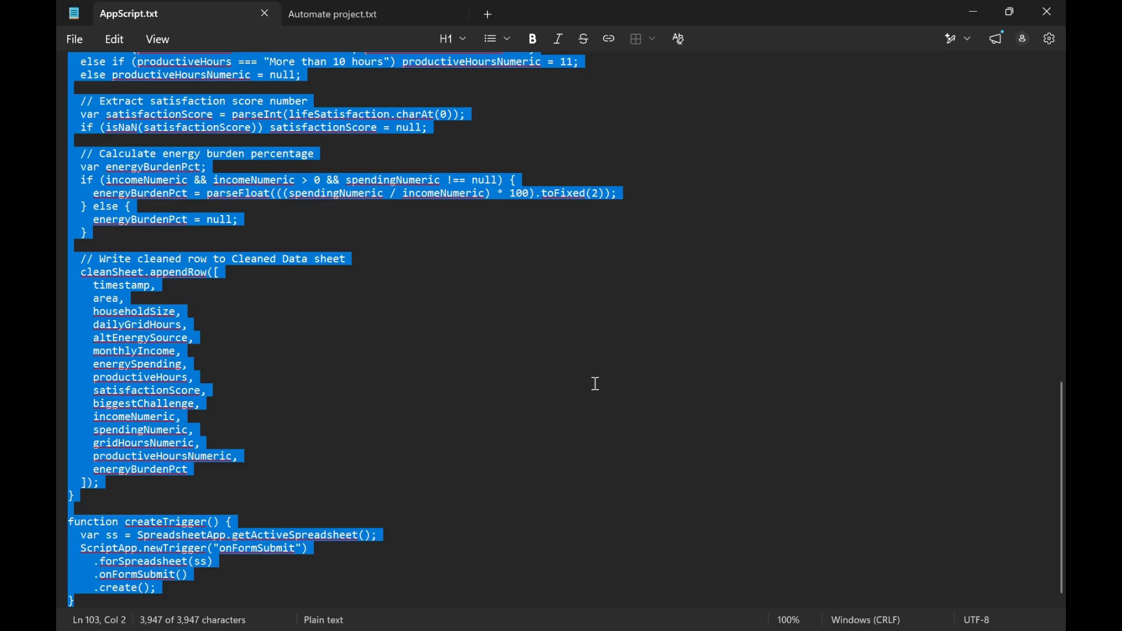
left_click(387, 21)
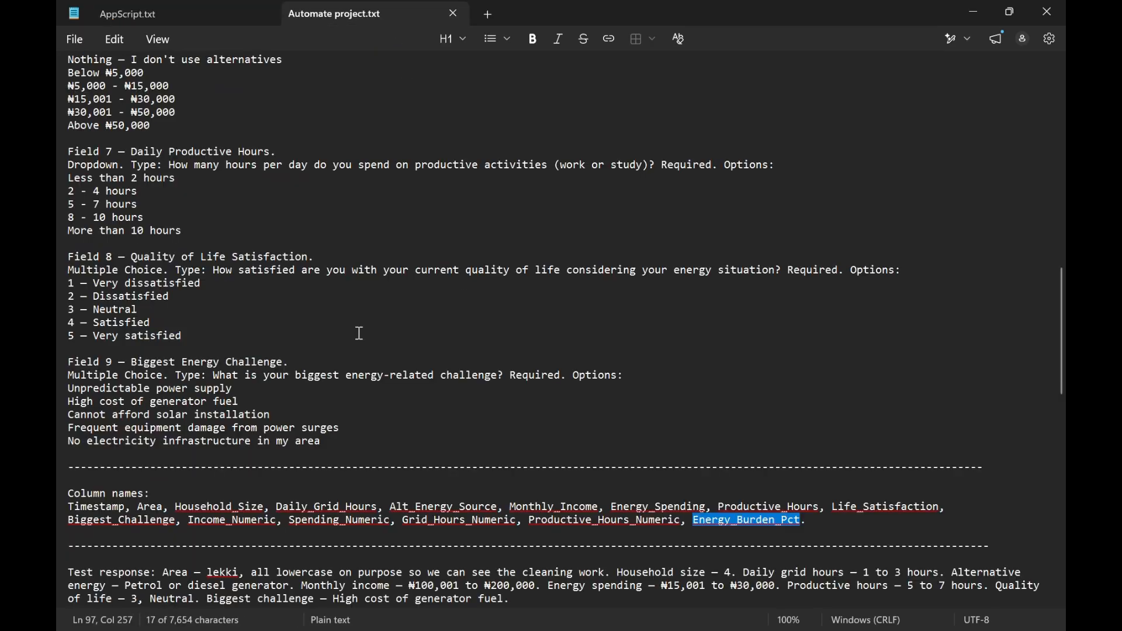
scroll(325, 383, "down", 5)
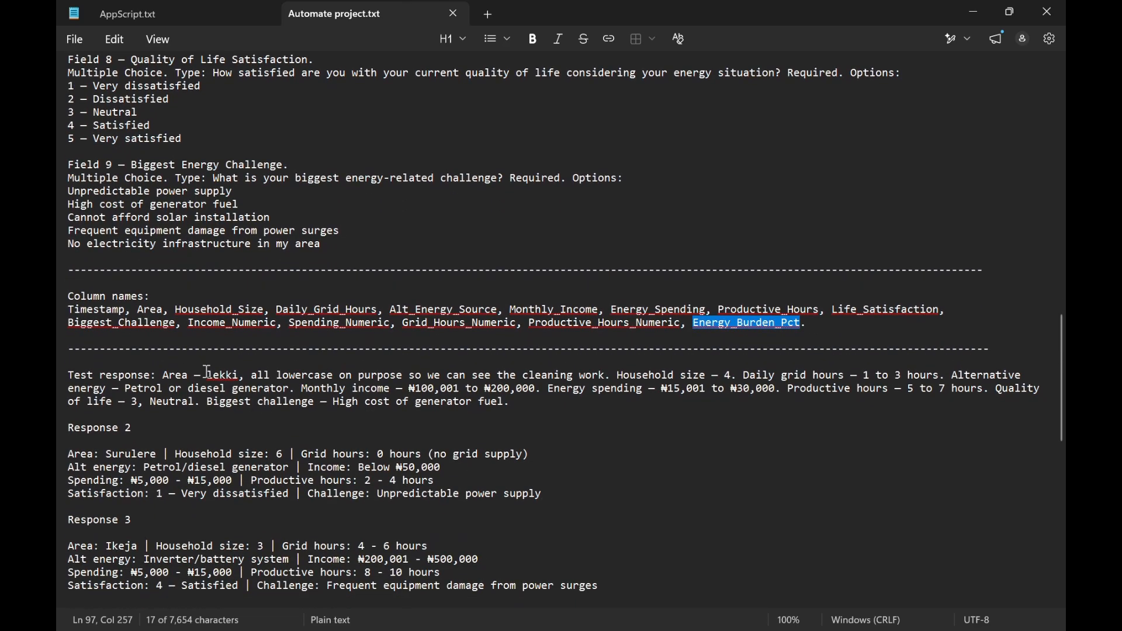
Back in the survey form, enter the area as lekki in lowercase and the number of people in the household as 4
key("alt+Tab")
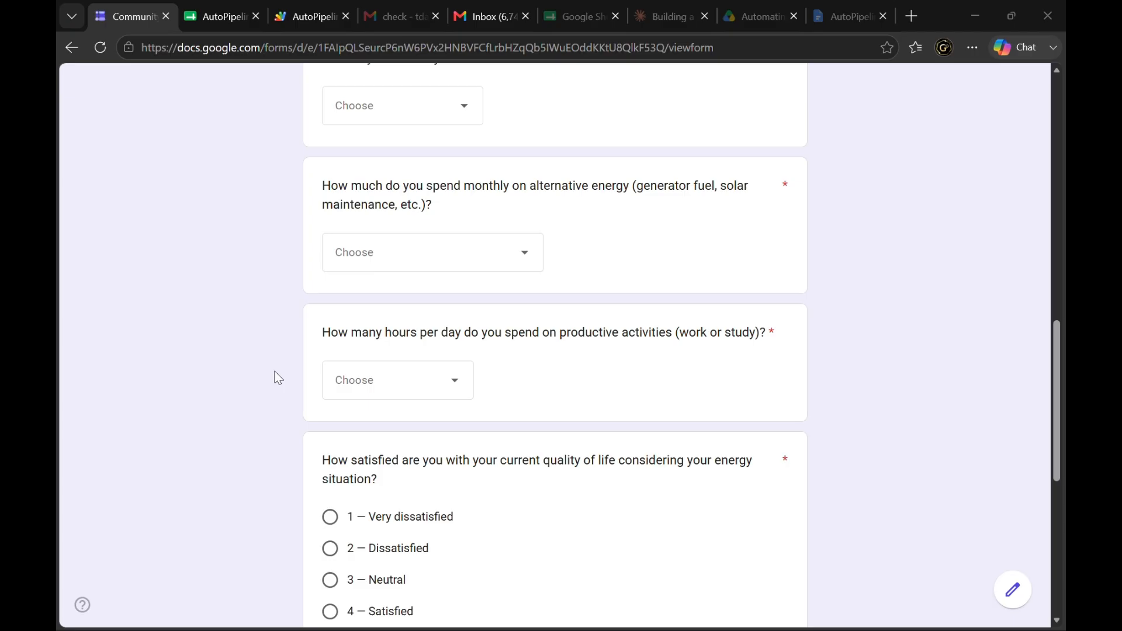
scroll(486, 250, "up", 10)
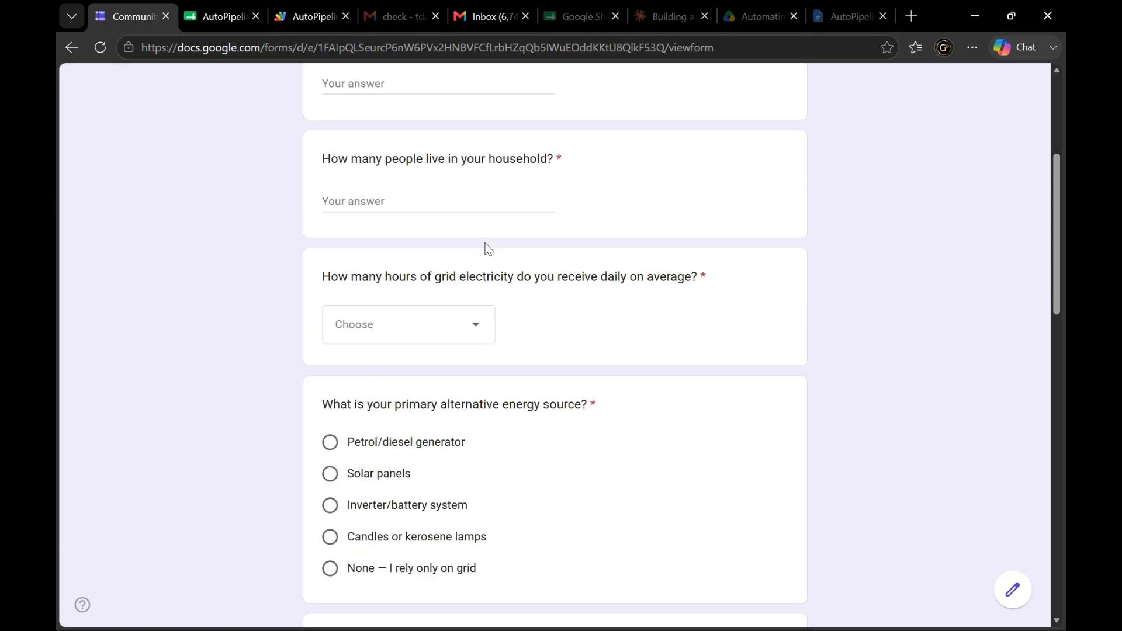
scroll(485, 250, "up", 3)
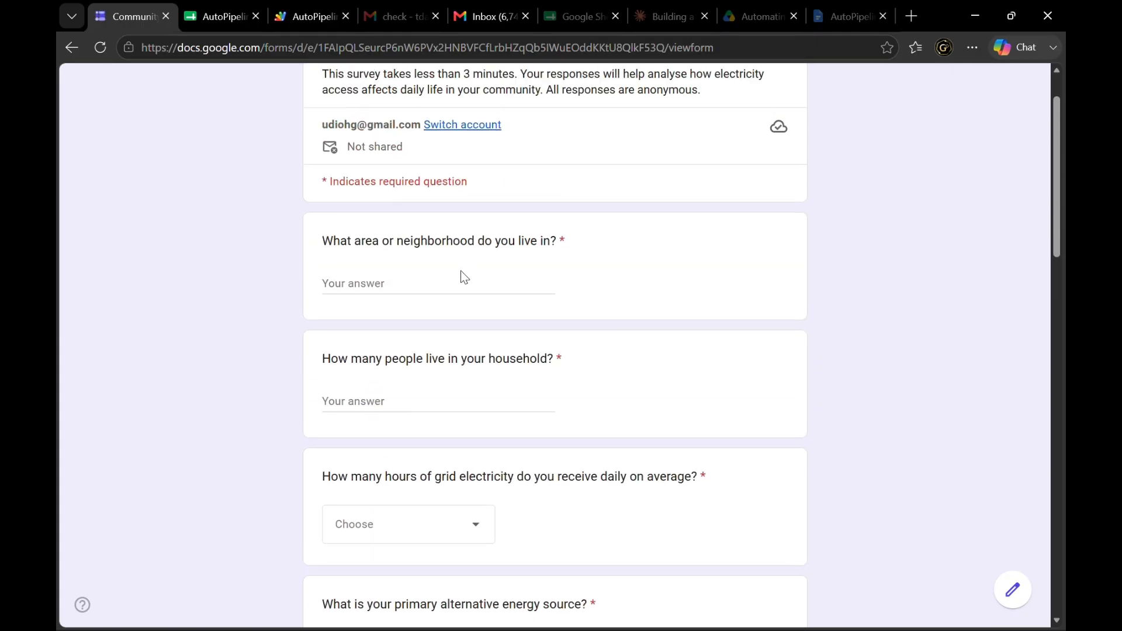
left_click(461, 283)
type("lekki")
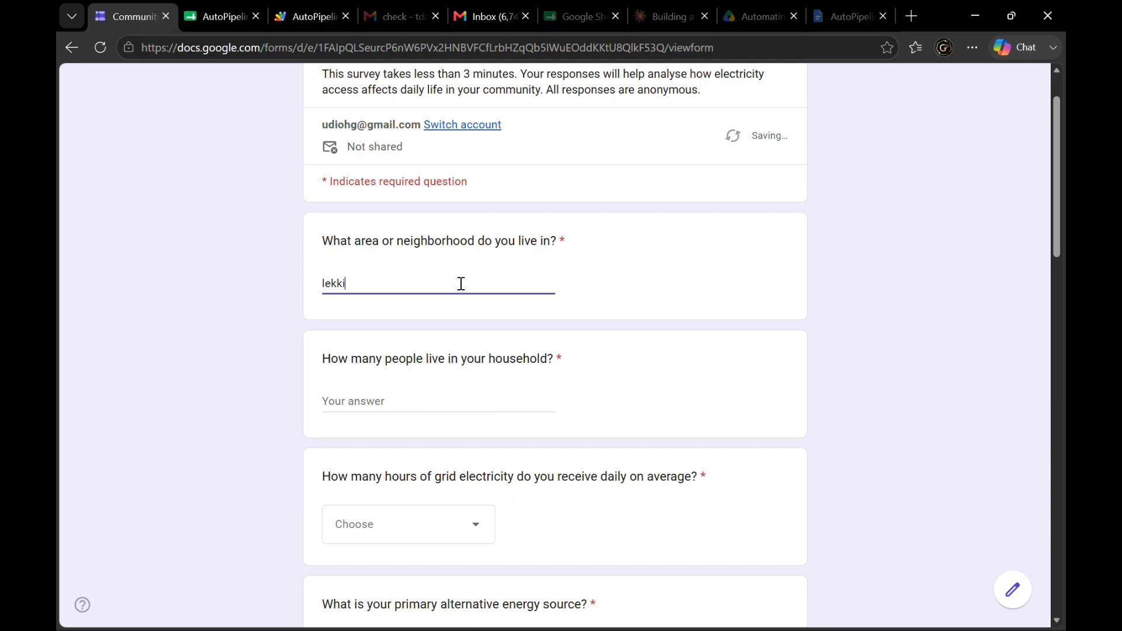
left_click(280, 325)
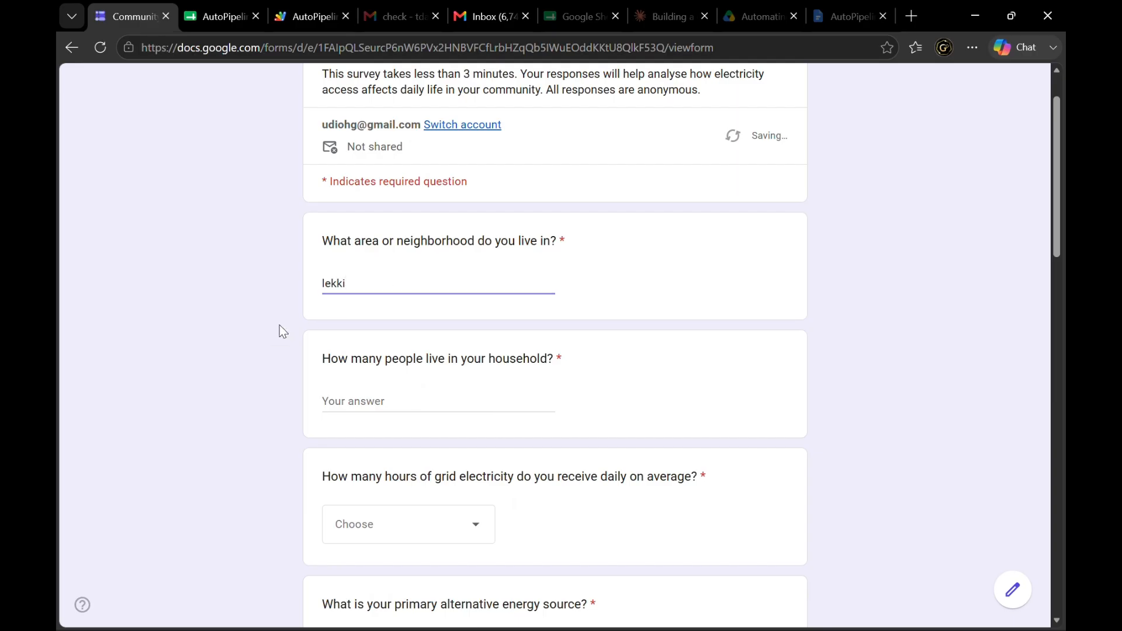
left_click(401, 400)
key("alt+Tab")
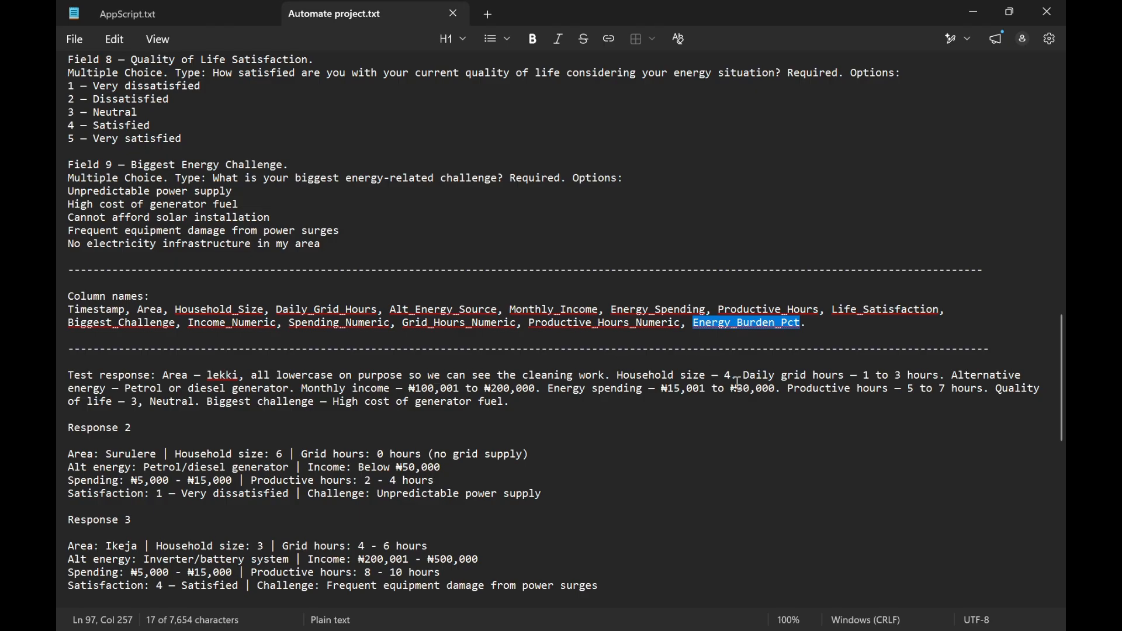
key("alt+Tab")
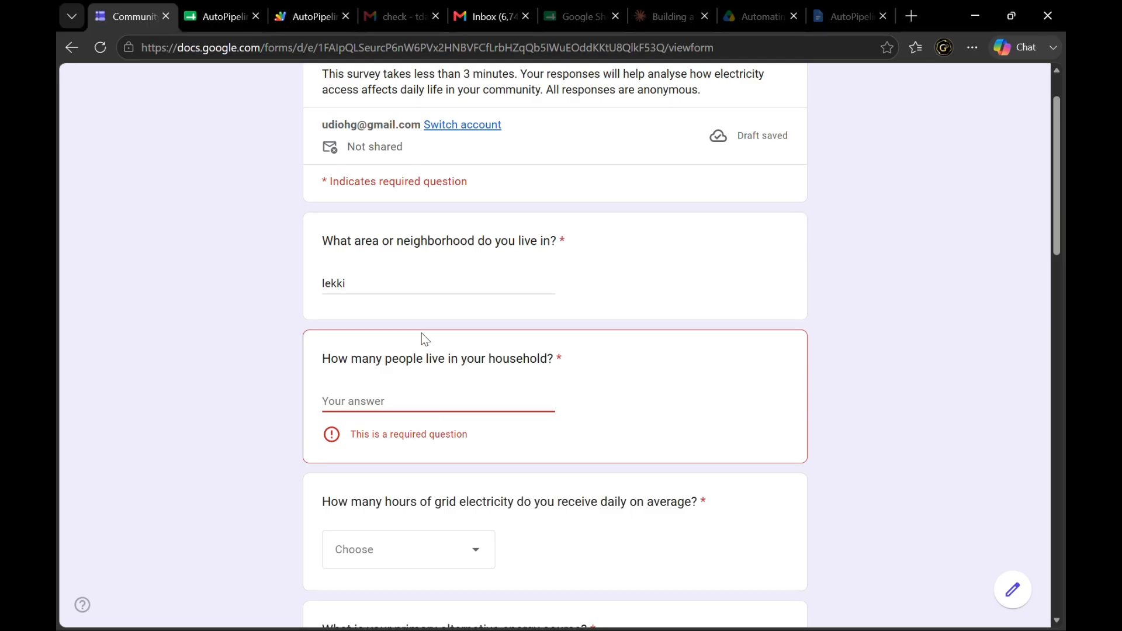
type("4")
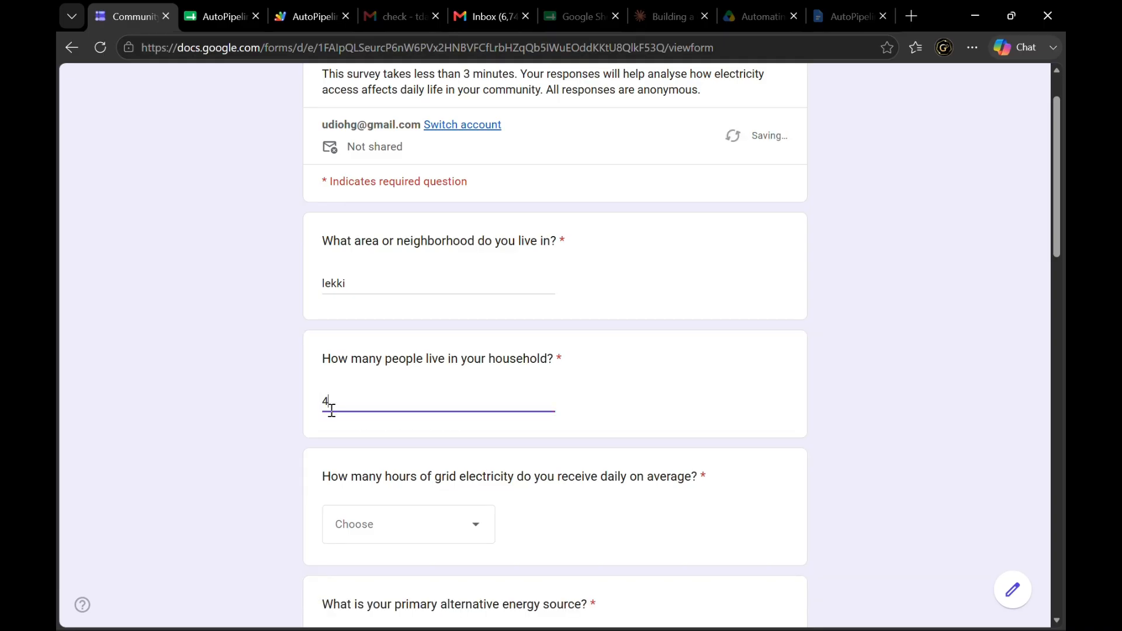
Set the daily grid electricity to 1 - 3 hours and choose Petrol/diesel generator as the primary alternative energy source
scroll(263, 415, "down", 2)
left_click(388, 429)
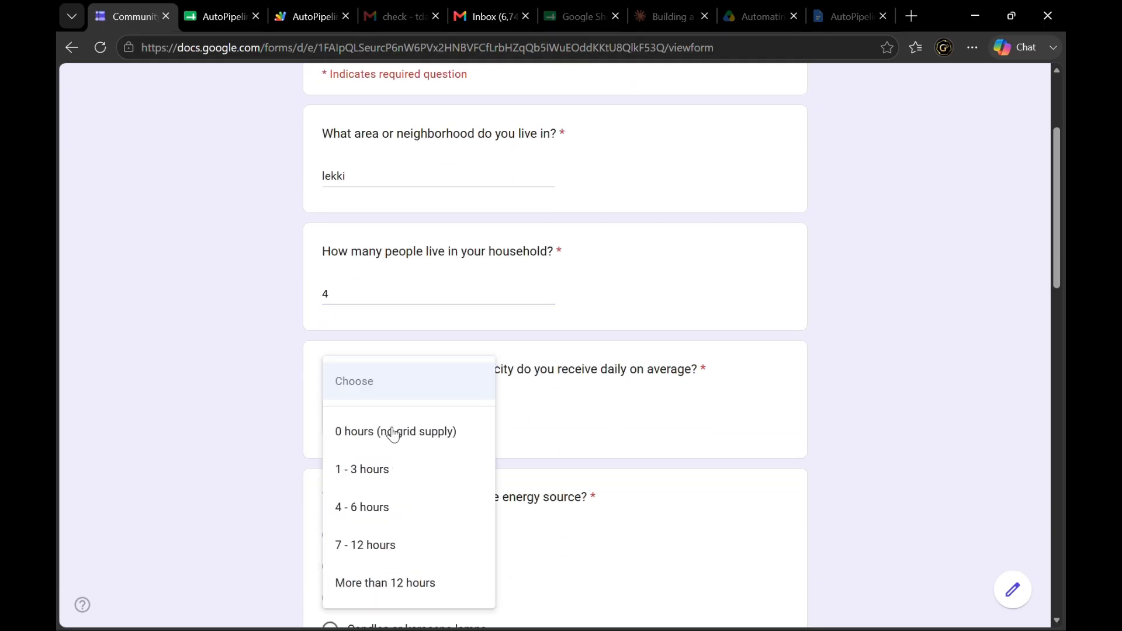
left_click(391, 485)
key("alt+Tab")
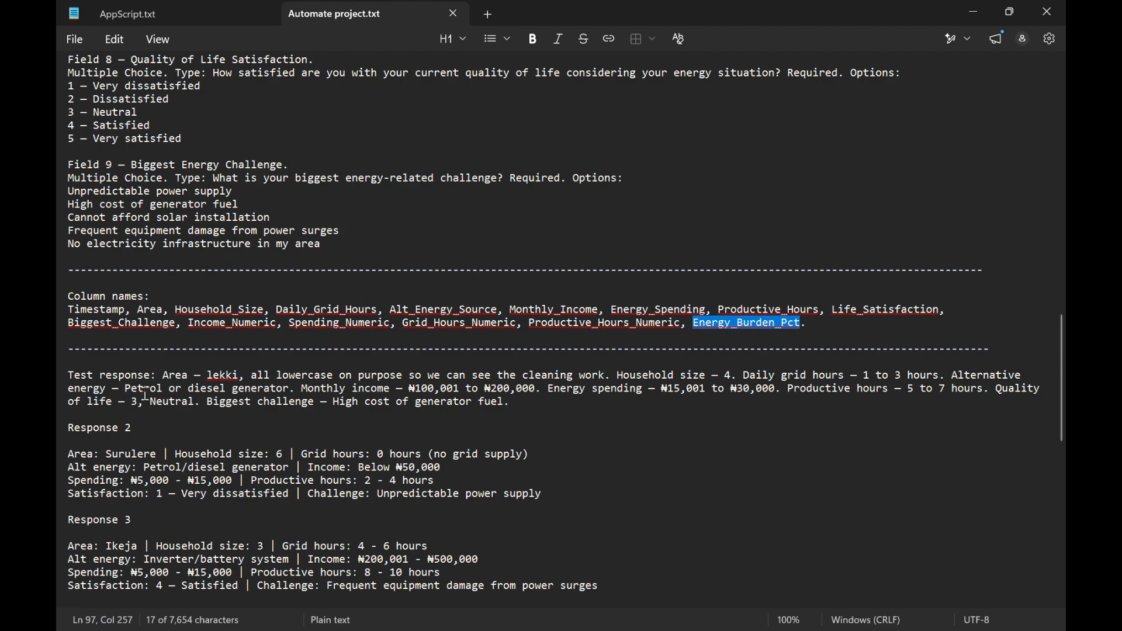
key("alt+Tab")
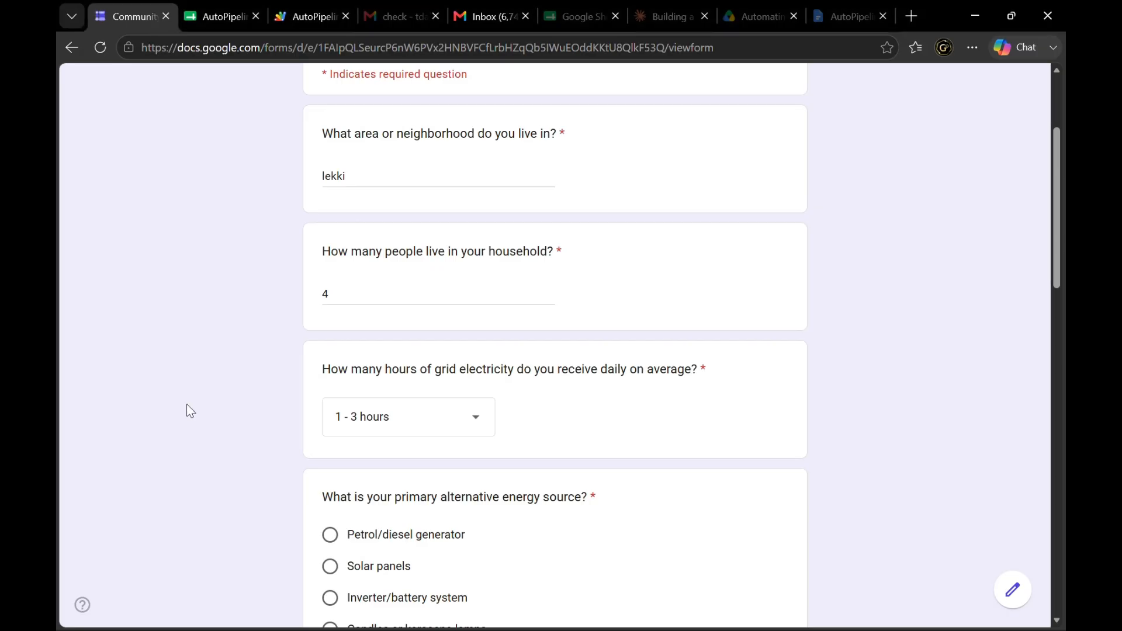
left_click(346, 534)
Consult the test response in the notes, then set monthly household income to ₦100,001 - ₦200,000 and monthly alternative energy spending to ₦15,001 - ₦30,000
key("alt+Tab")
scroll(254, 485, "down", 4)
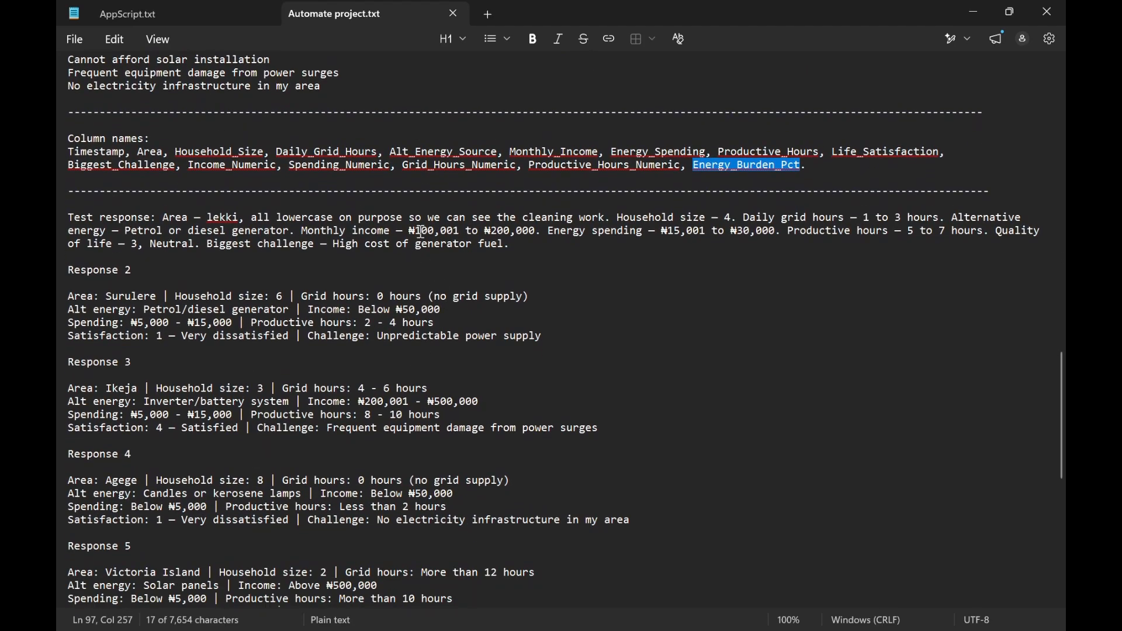
left_click_drag(422, 232, 538, 235)
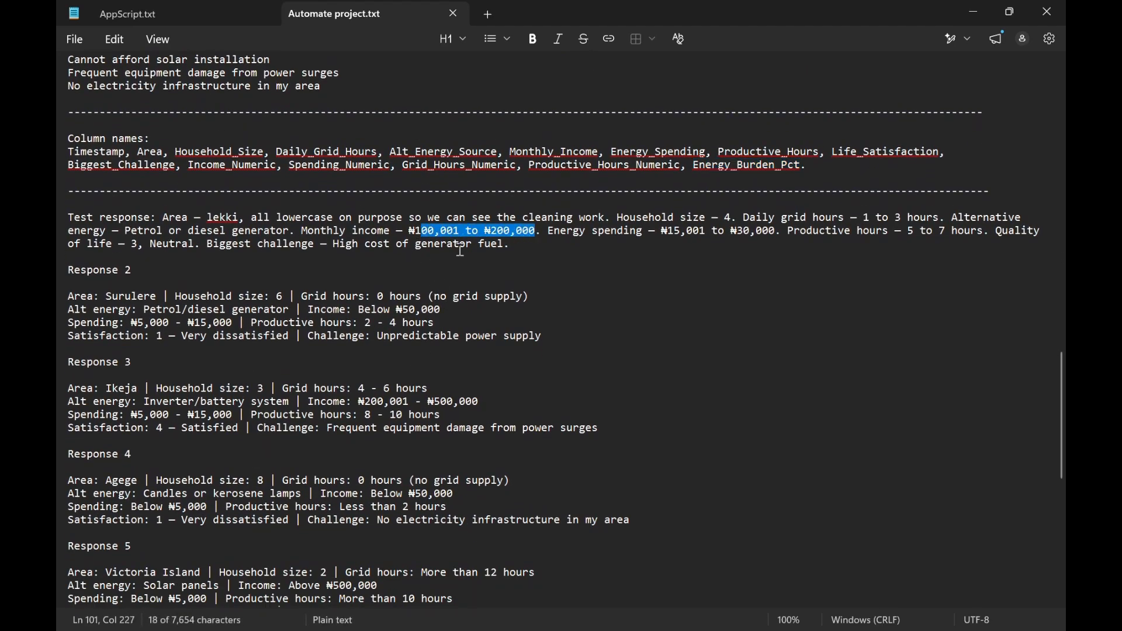
key("alt+Tab")
scroll(260, 459, "down", 8)
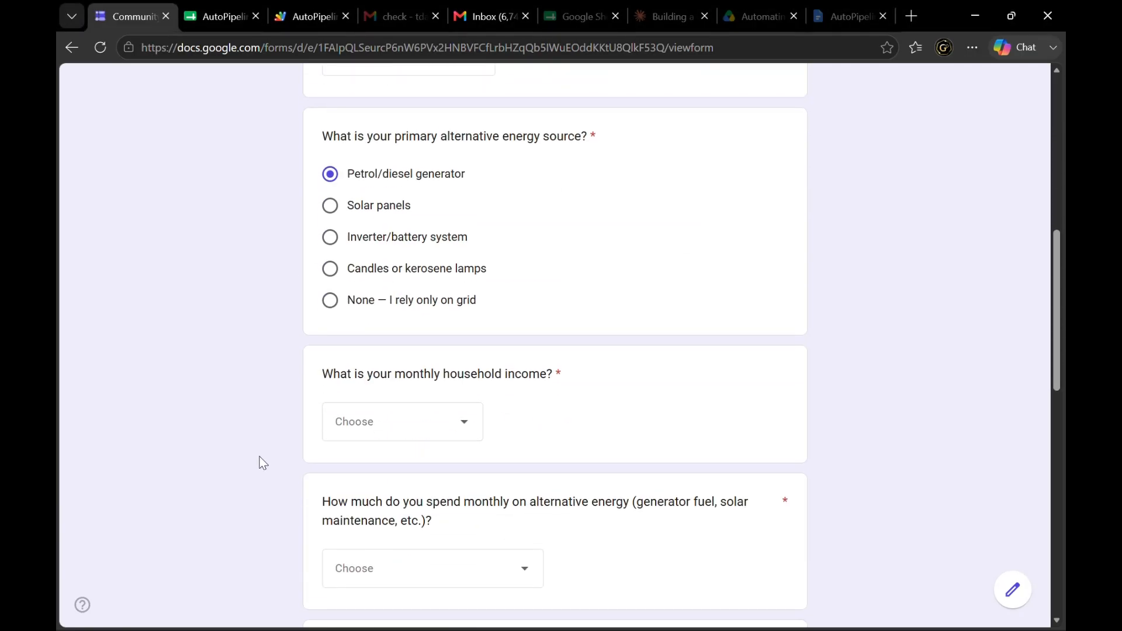
left_click(382, 334)
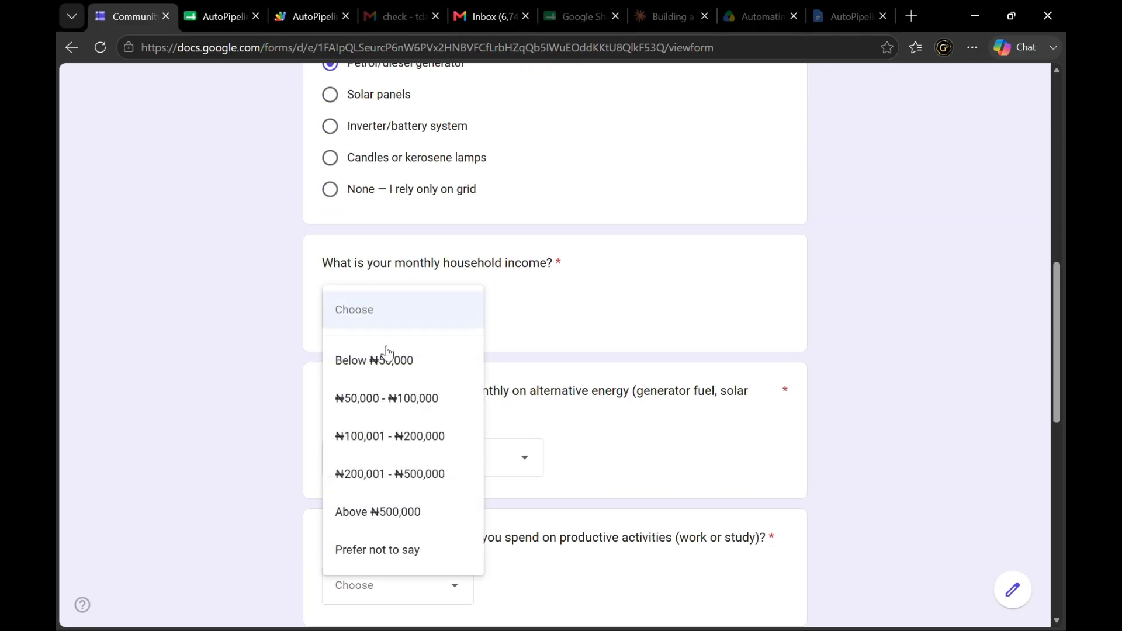
left_click(387, 435)
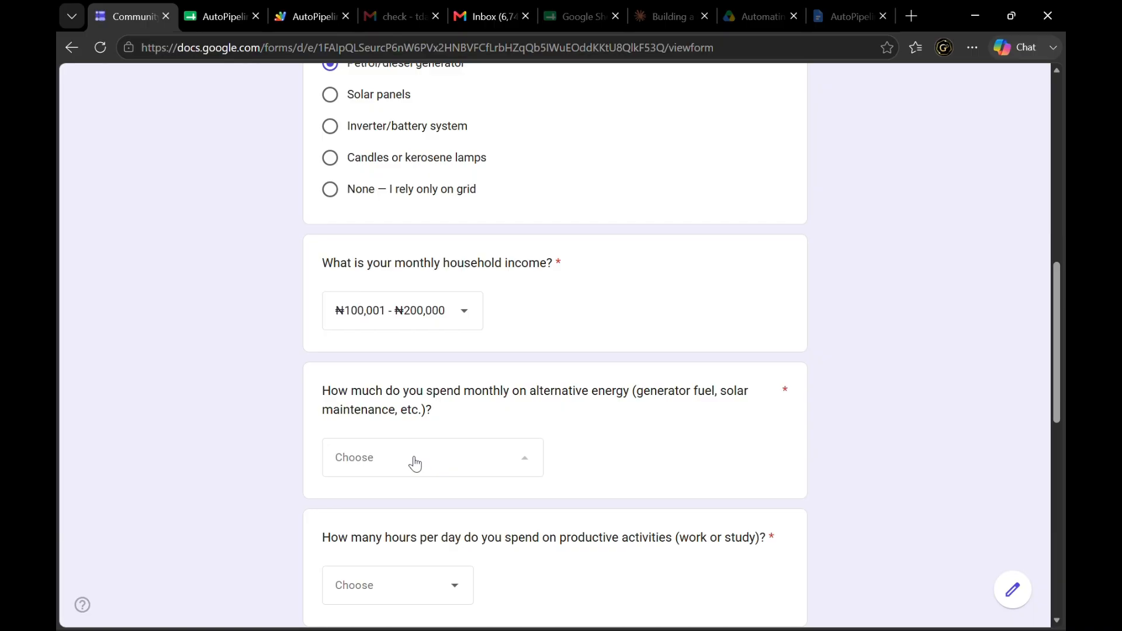
left_click(415, 460)
left_click(422, 511)
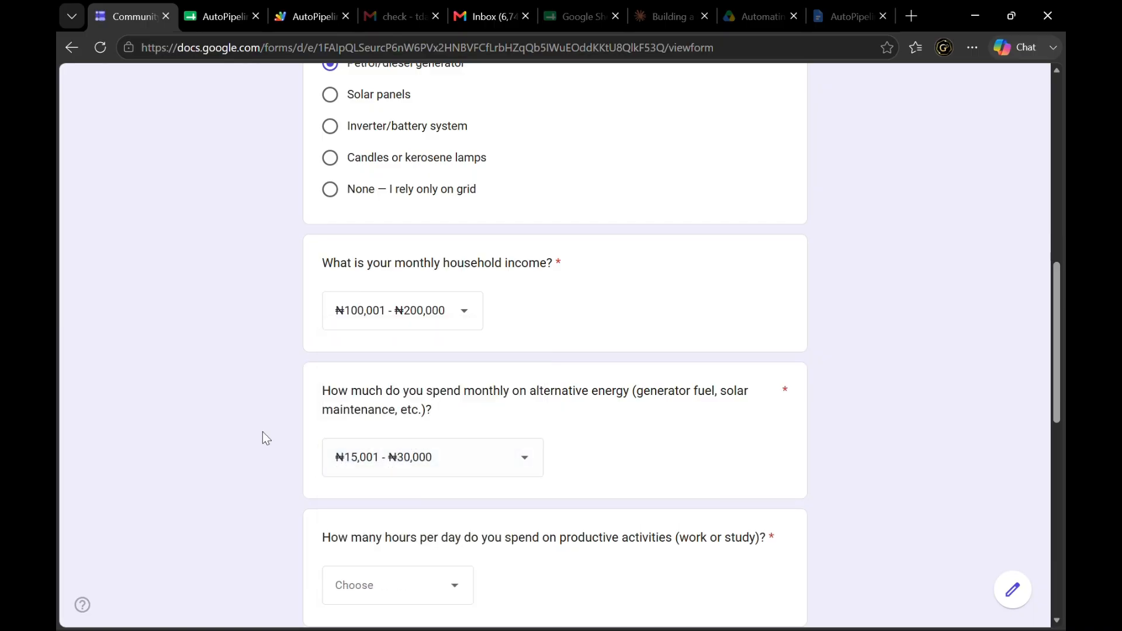
Check the remaining test answers in the notes, then set daily productive hours to 5 - 7 hours and quality-of-life satisfaction to 3 — Neutral
key("alt+Tab")
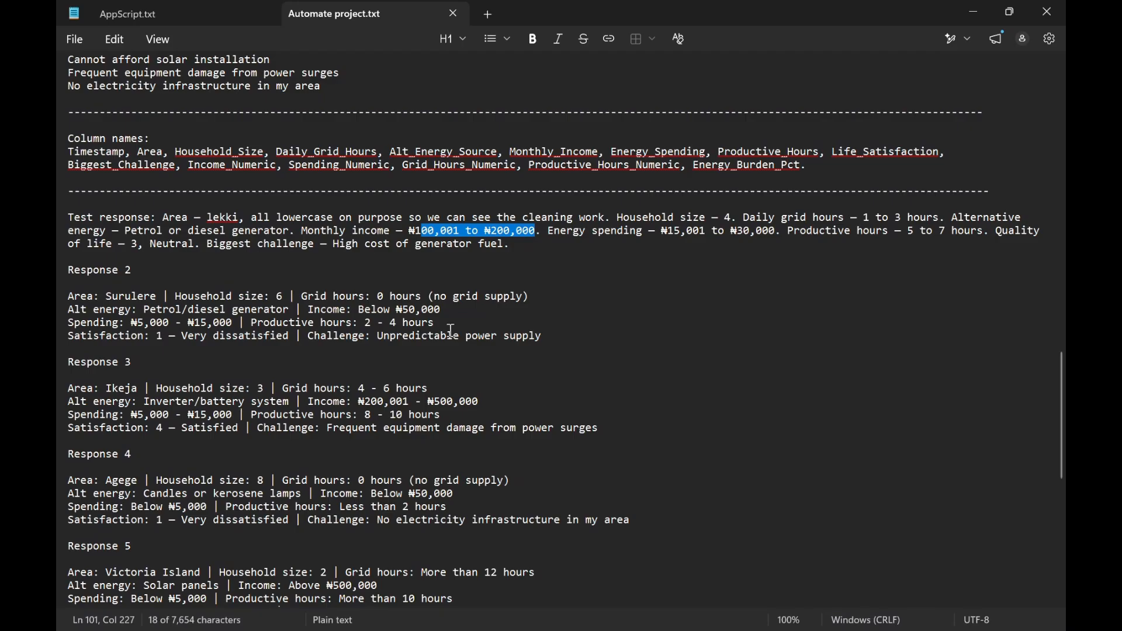
left_click(859, 233)
key("shift+Down")
key("shift+Down")
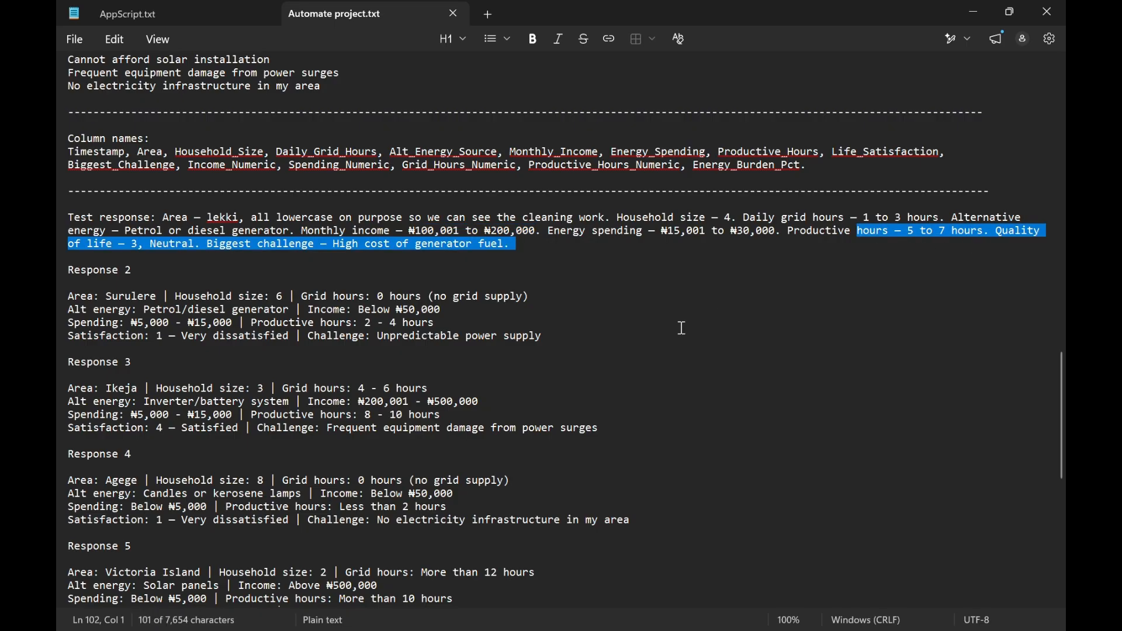
key("alt+Tab")
scroll(153, 364, "down", 5)
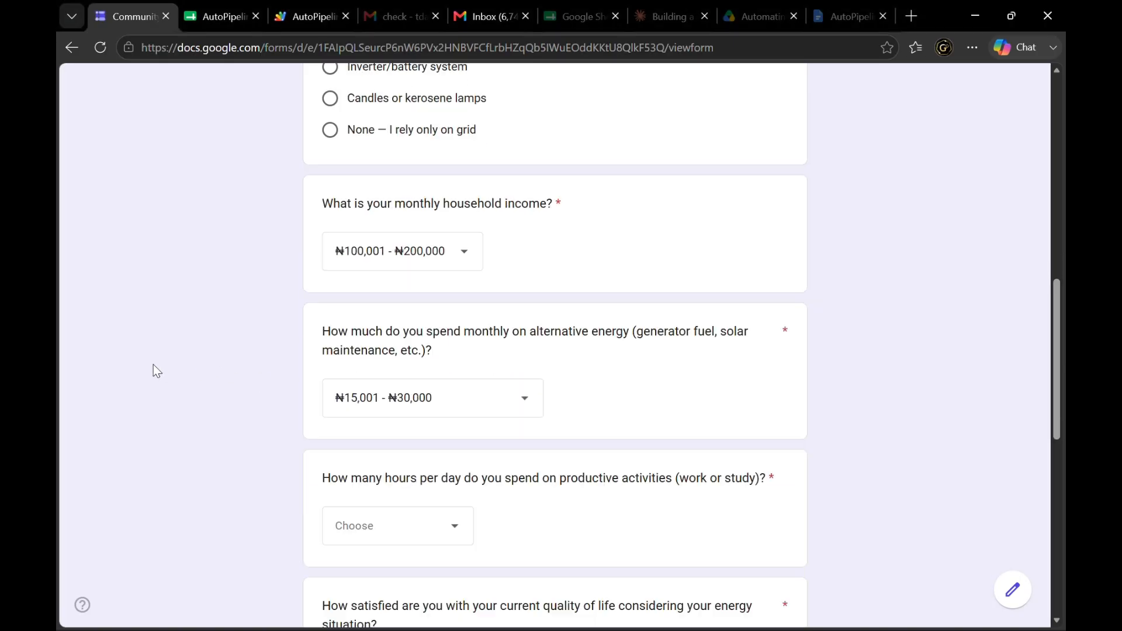
key("alt+Tab")
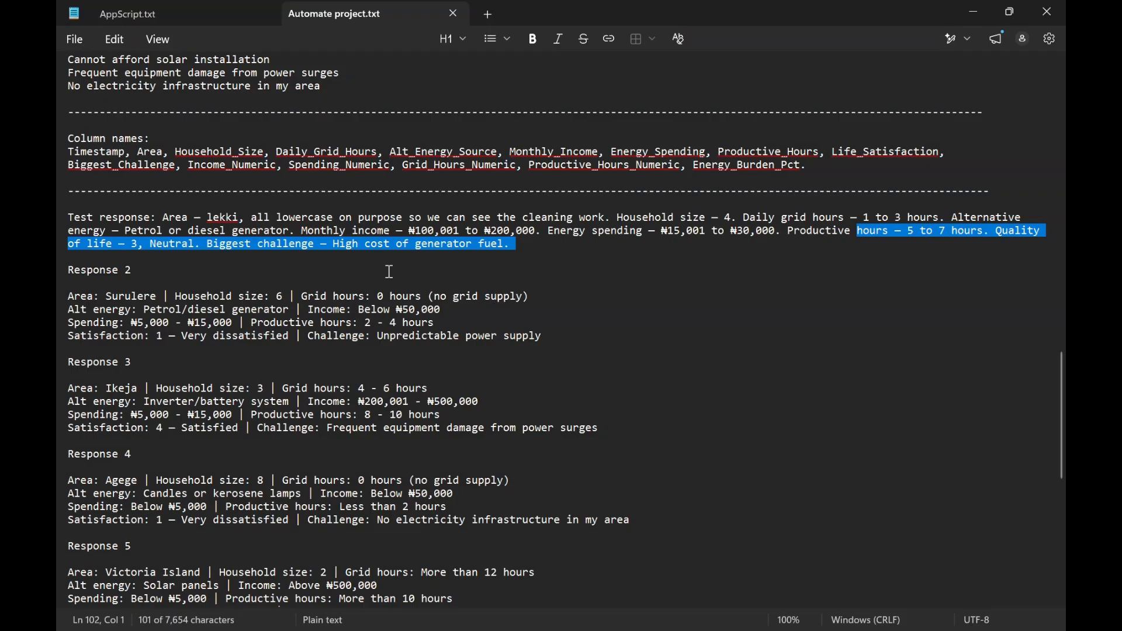
key("alt+Tab")
left_click(400, 283)
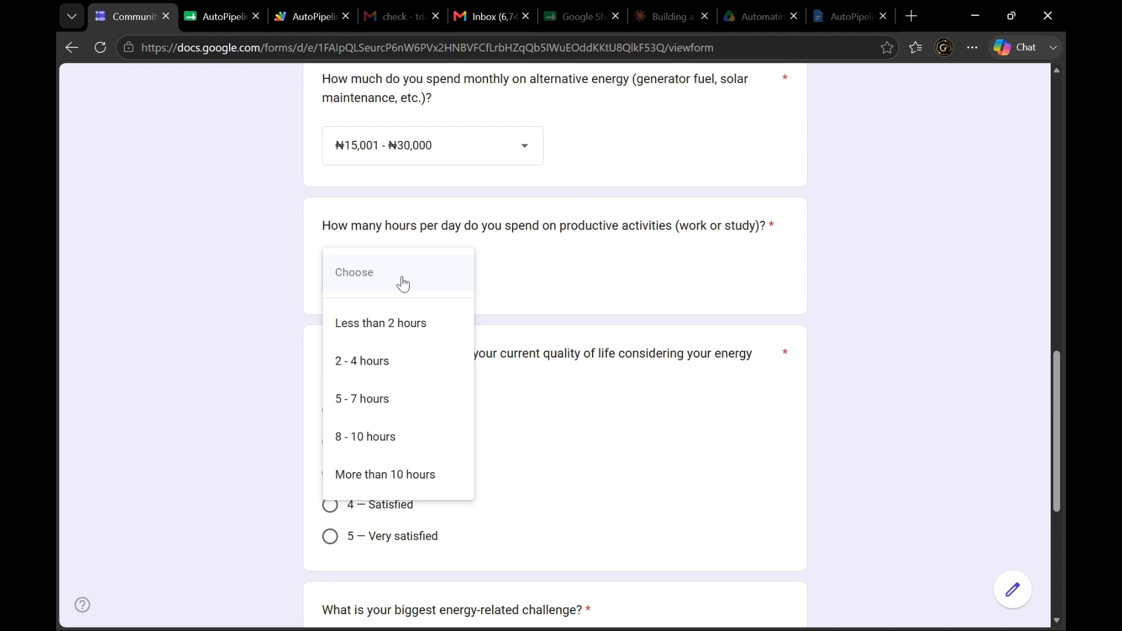
left_click(393, 410)
left_click(370, 471)
Choose High cost of generator fuel as the biggest energy-related challenge, check it against the notes and submit the survey response
scroll(242, 436, "down", 4)
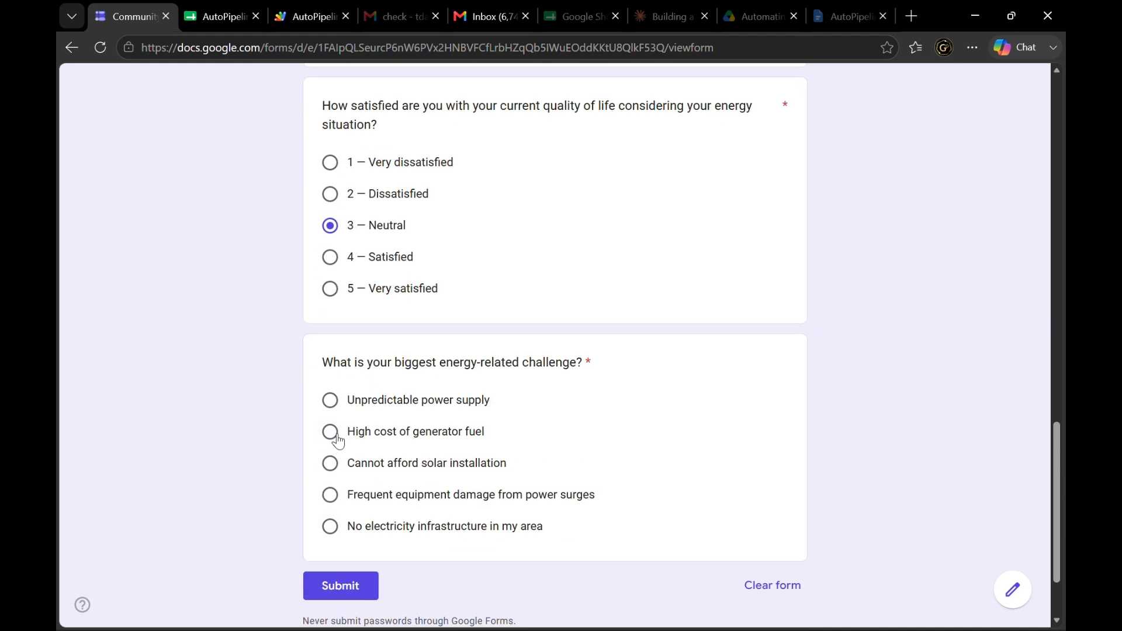
left_click(330, 432)
key("alt+Tab")
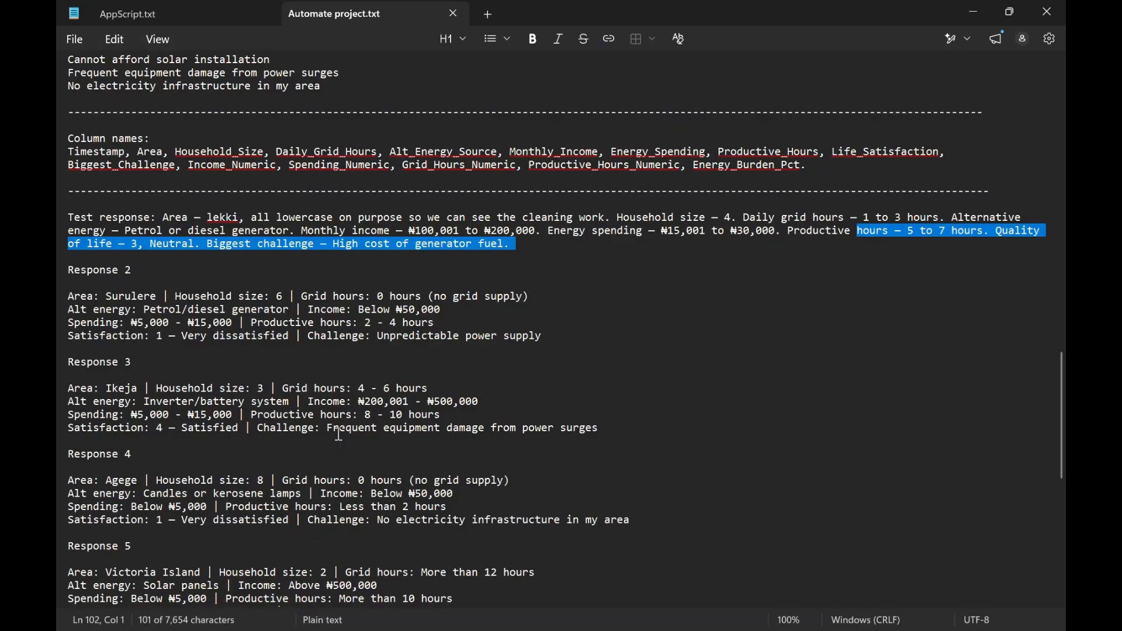
key("alt+Tab")
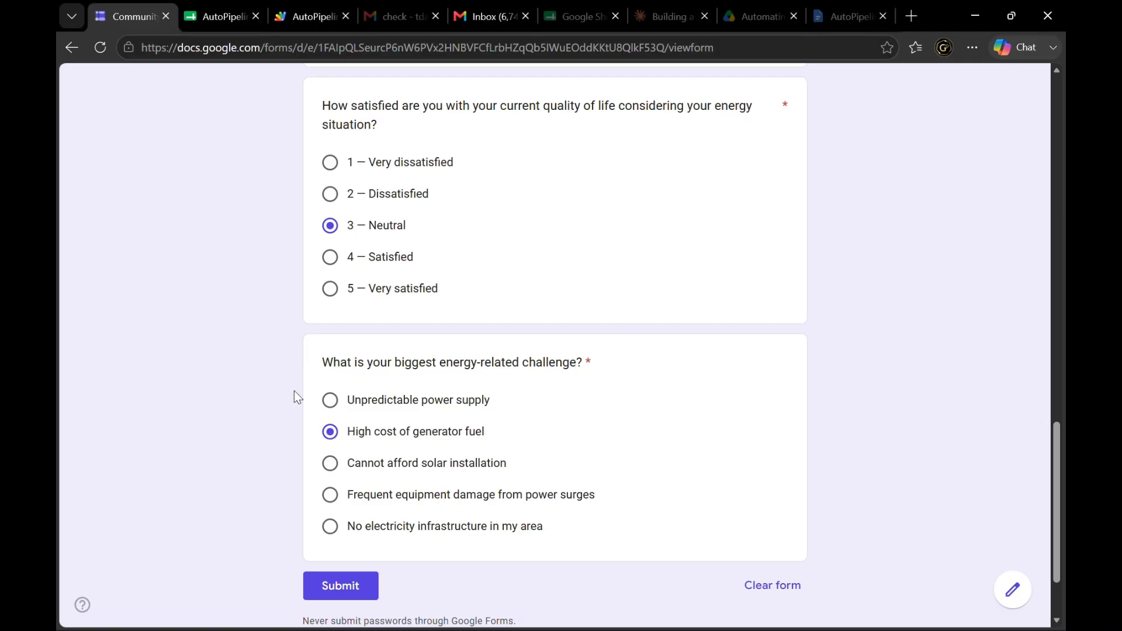
left_click(350, 587)
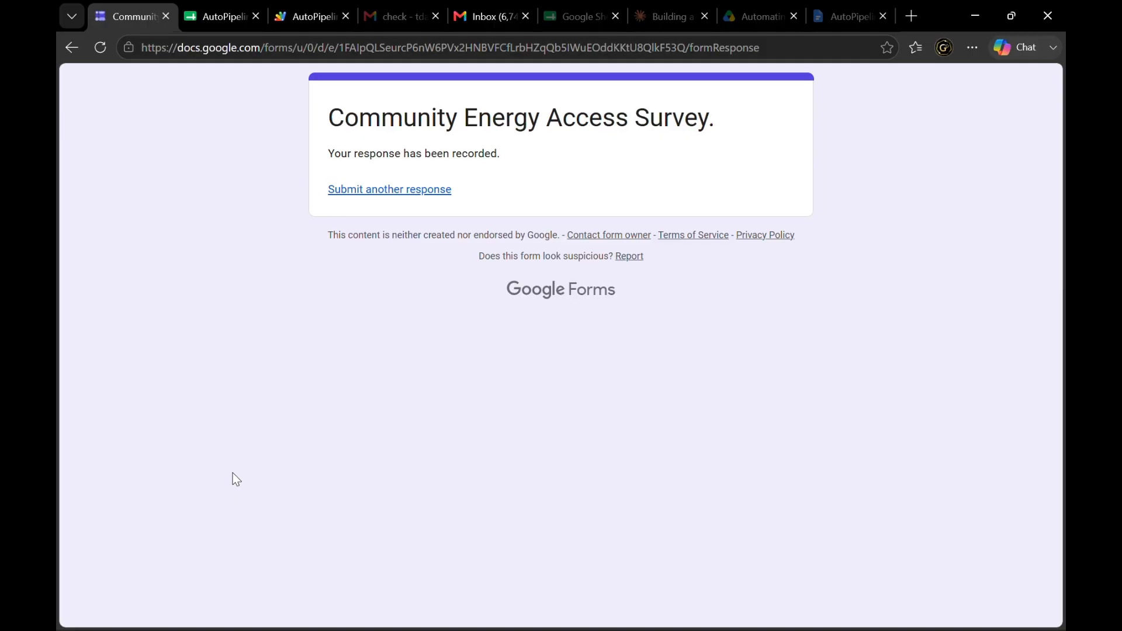
In the AutoPipeline spreadsheet's Cleaned Data sheet, delete the two rows of repeated survey question headings below the header row
left_click(213, 16)
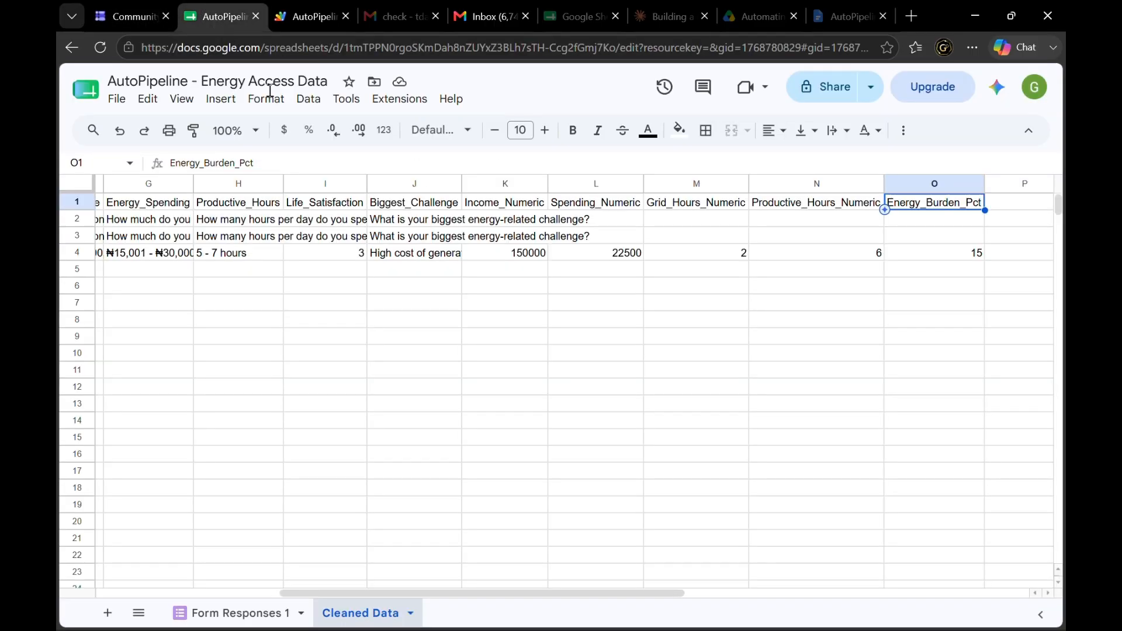
scroll(494, 311, "left", 10)
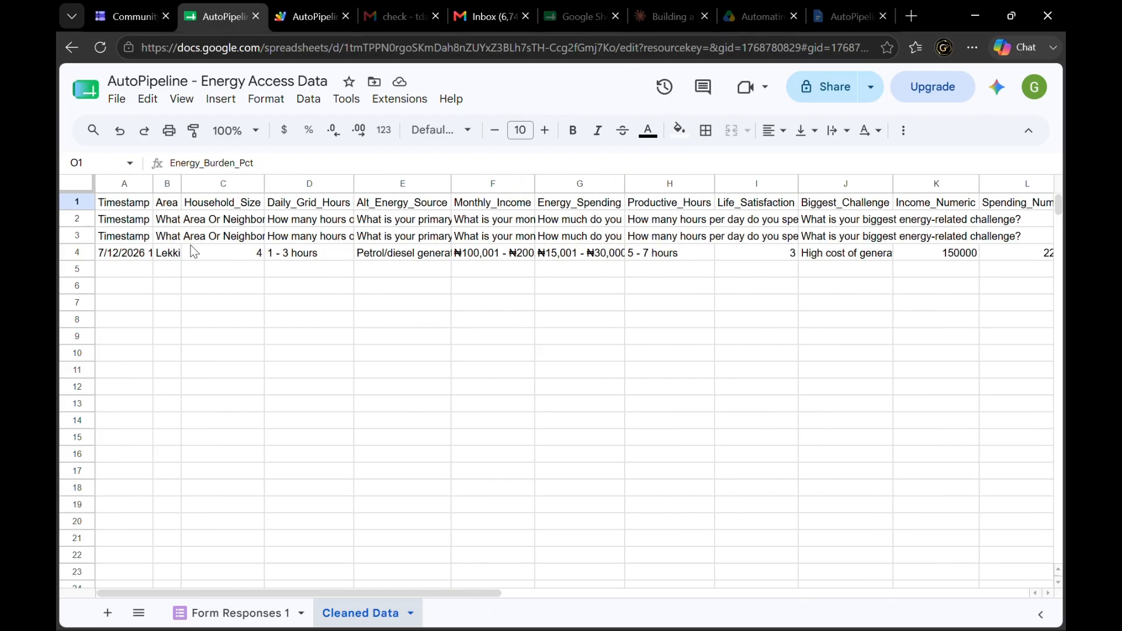
left_click(143, 220)
left_click(146, 239)
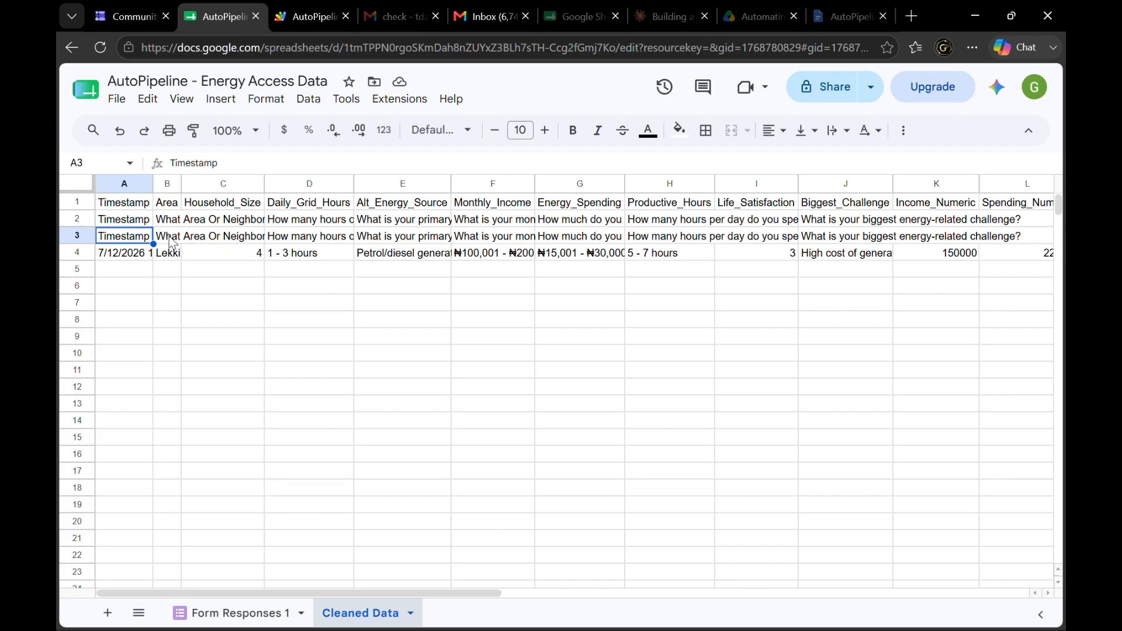
left_click(81, 219)
right_click(81, 219)
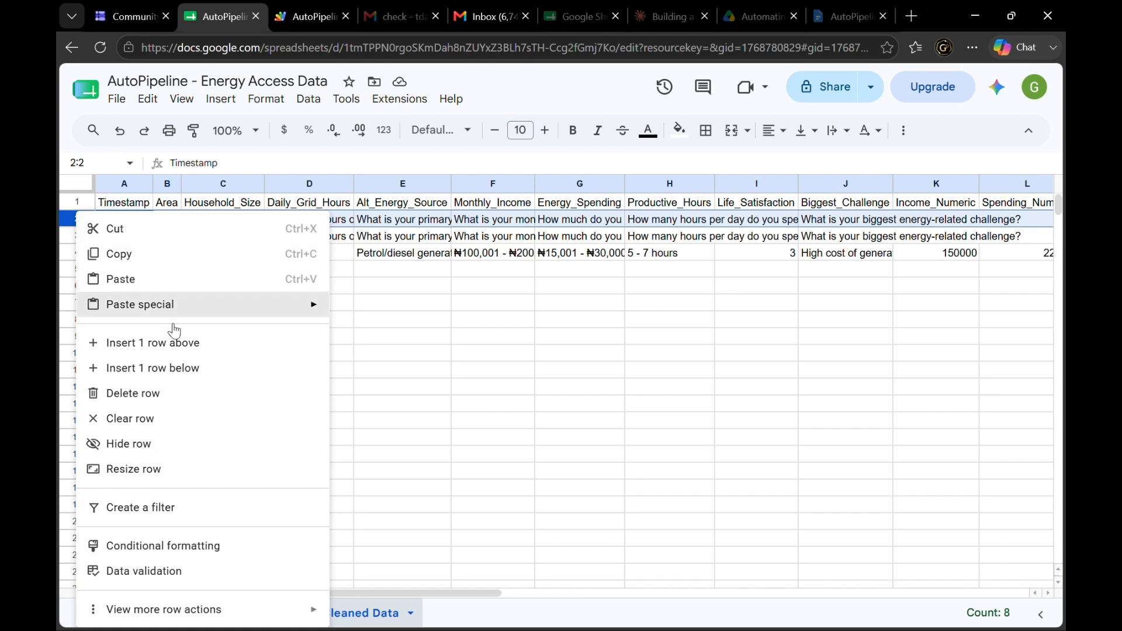
left_click(133, 393)
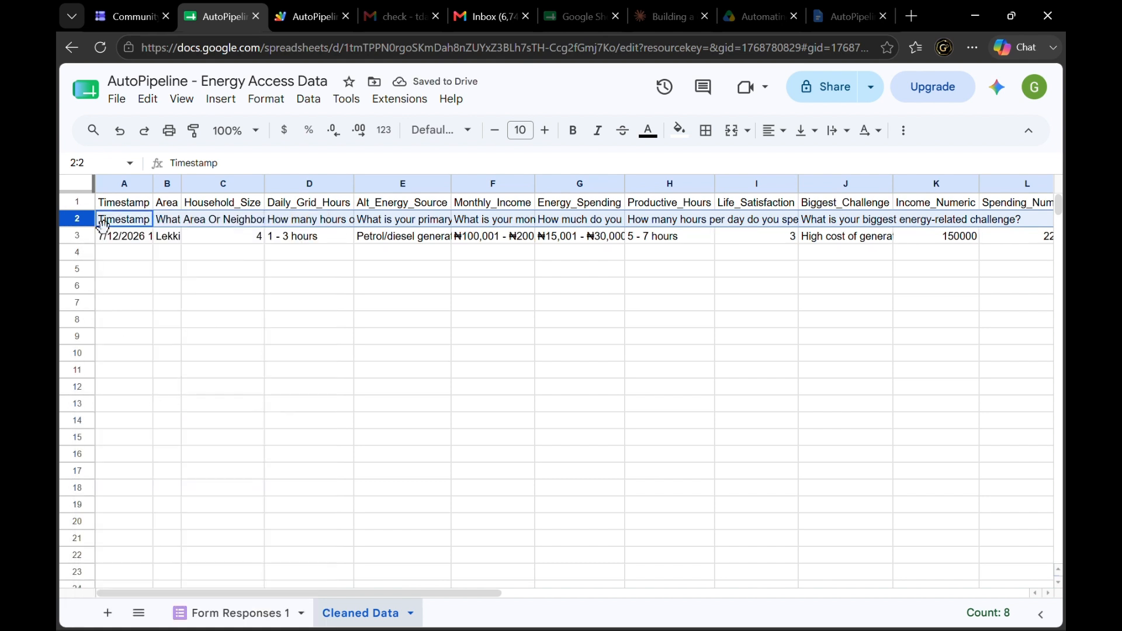
right_click(81, 219)
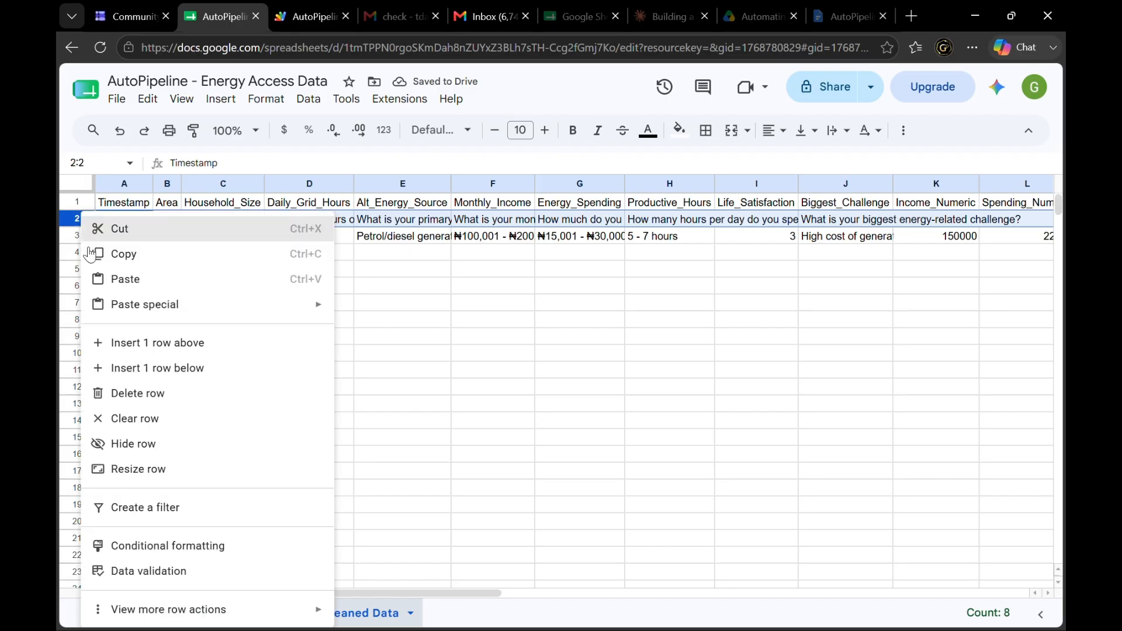
left_click(126, 393)
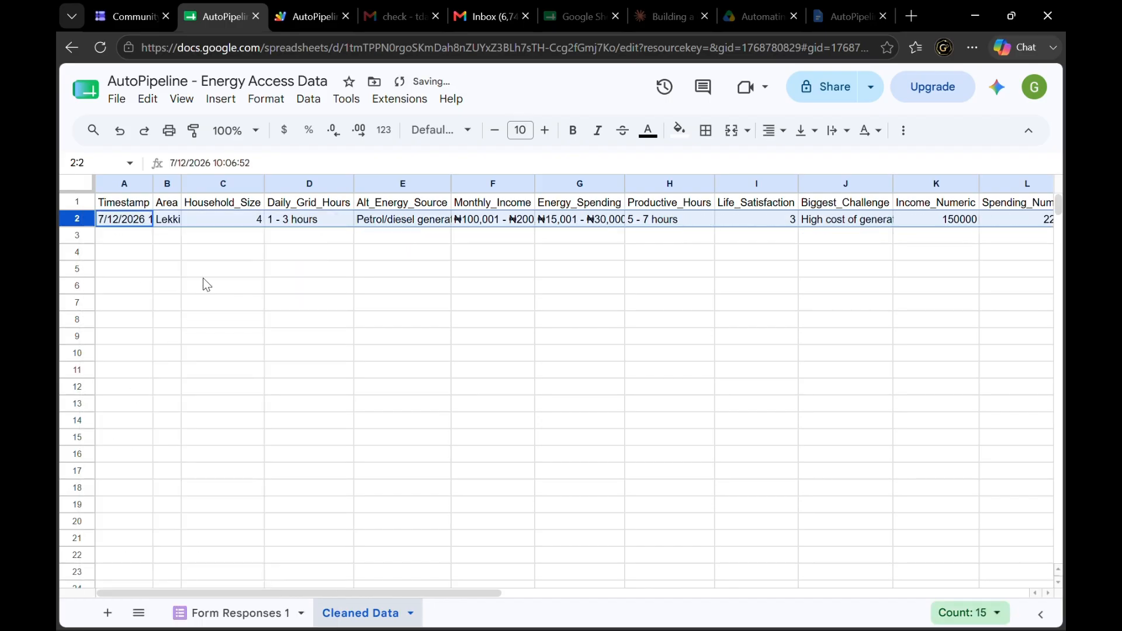
Widen the Timestamp, Alt_Energy_Source, Monthly_Income, Energy_Spending and Biggest_Challenge columns to fit their contents, and review the numeric columns
left_click_drag(151, 184, 193, 184)
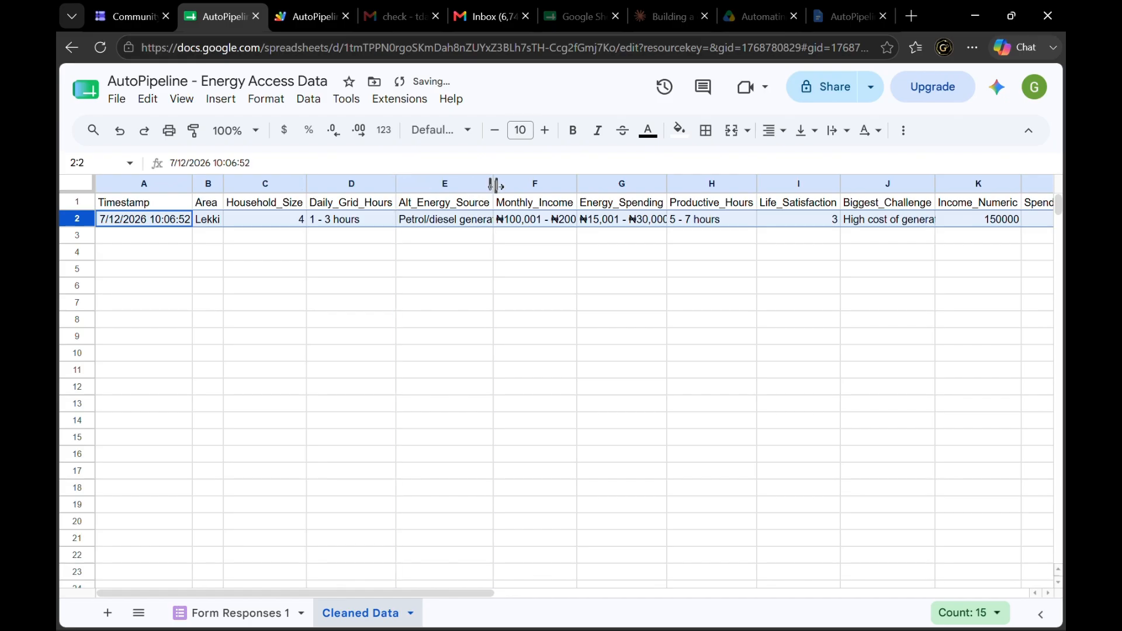
left_click_drag(494, 185, 507, 185)
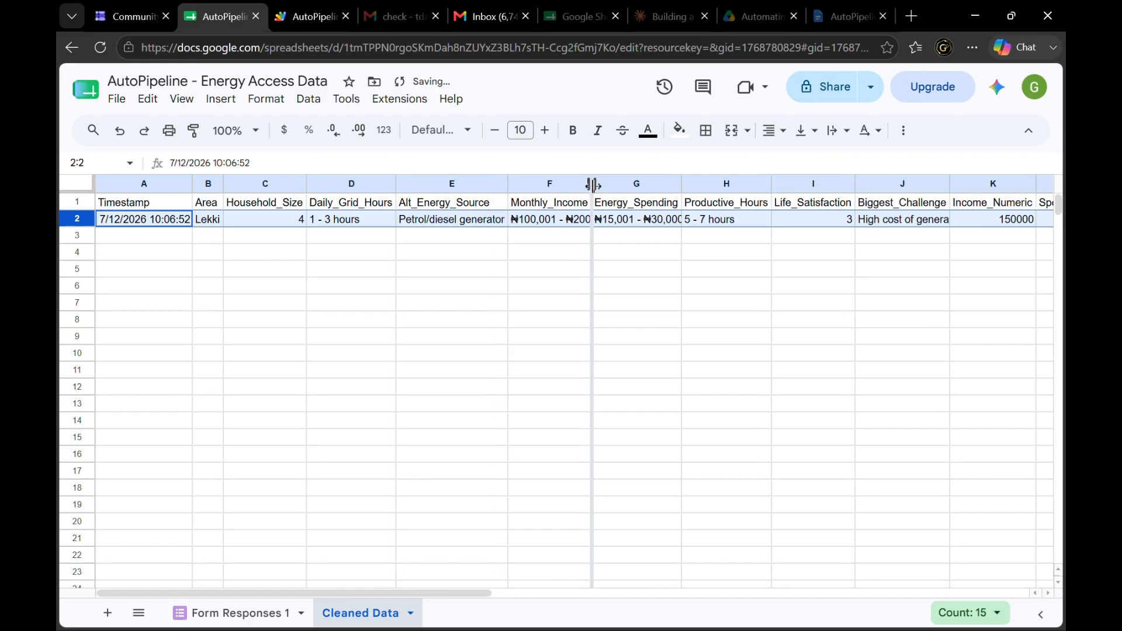
left_click_drag(591, 184, 615, 185)
left_click_drag(705, 183, 710, 183)
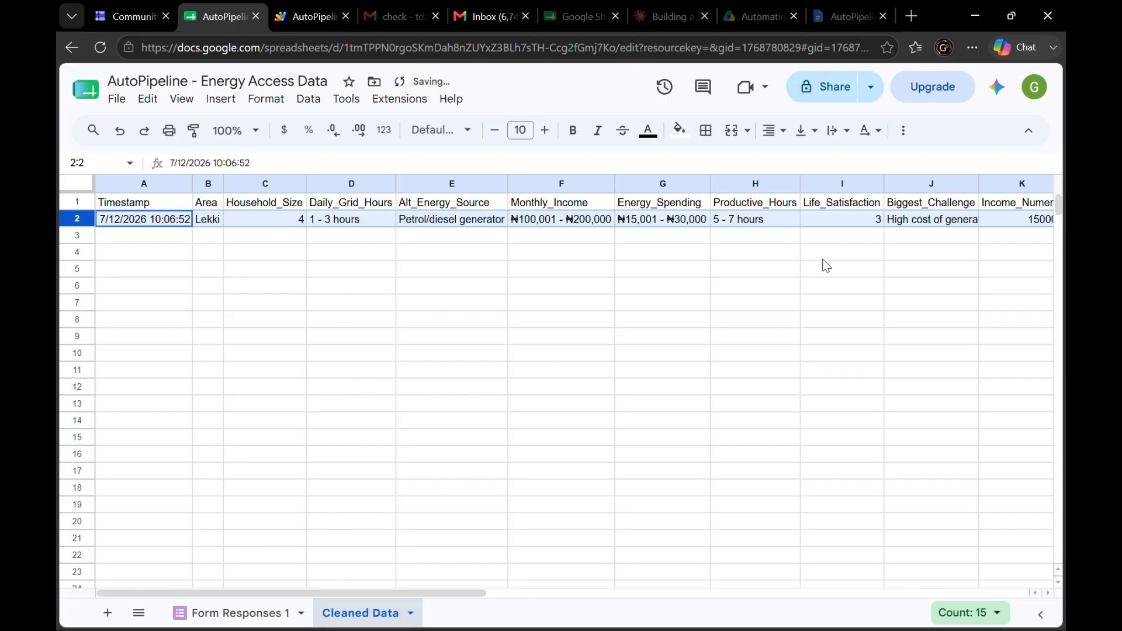
scroll(824, 264, "right", 3)
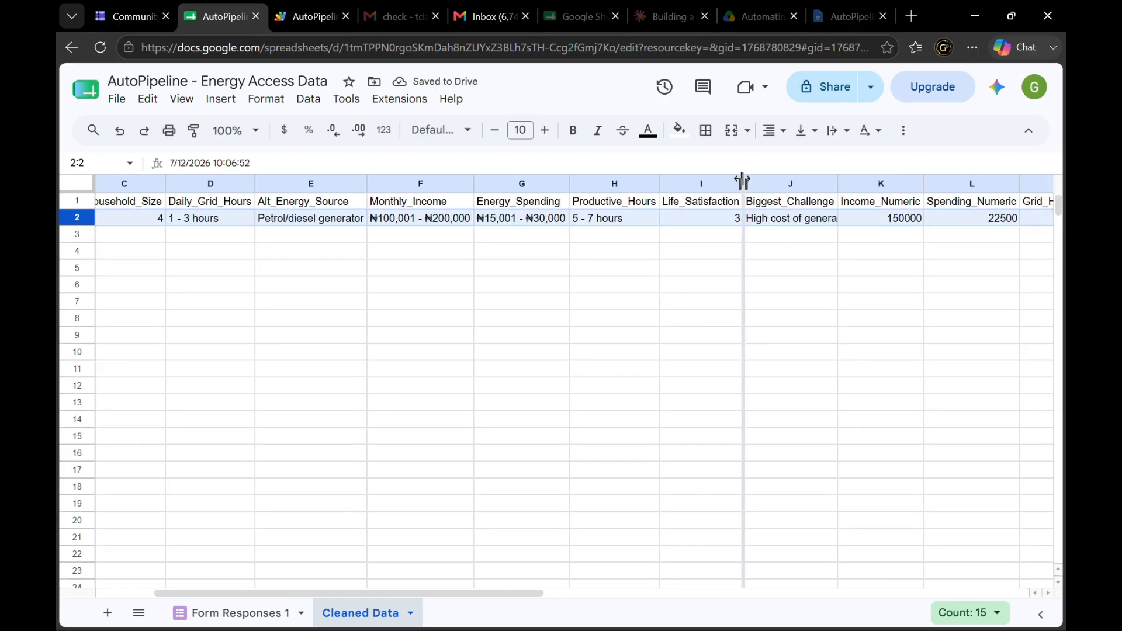
double_click(838, 183)
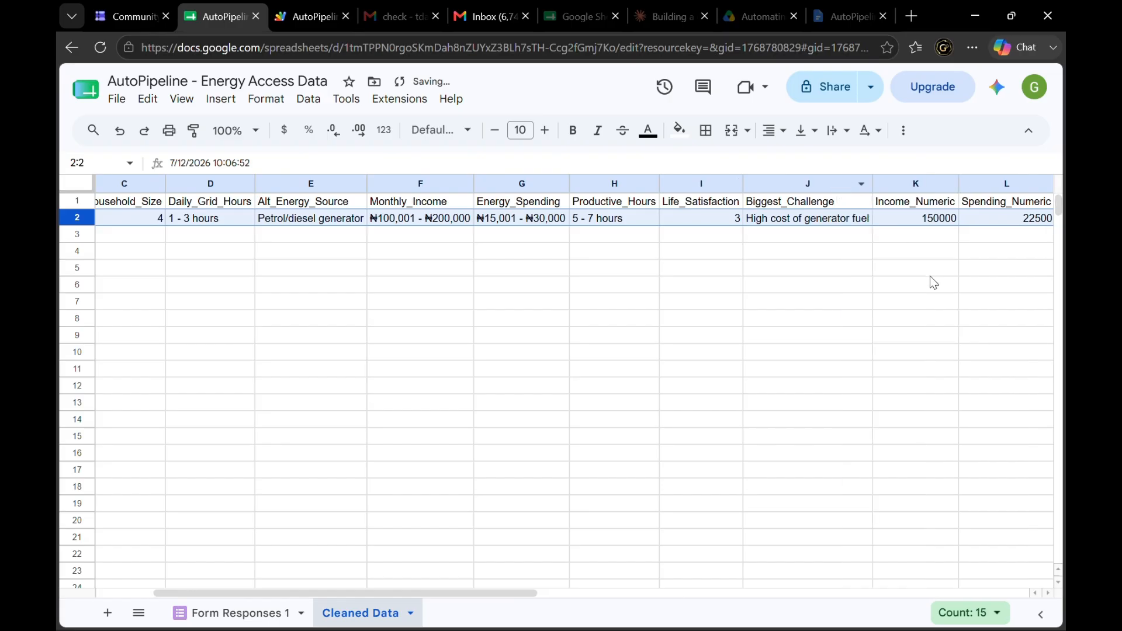
scroll(930, 277, "right", 6)
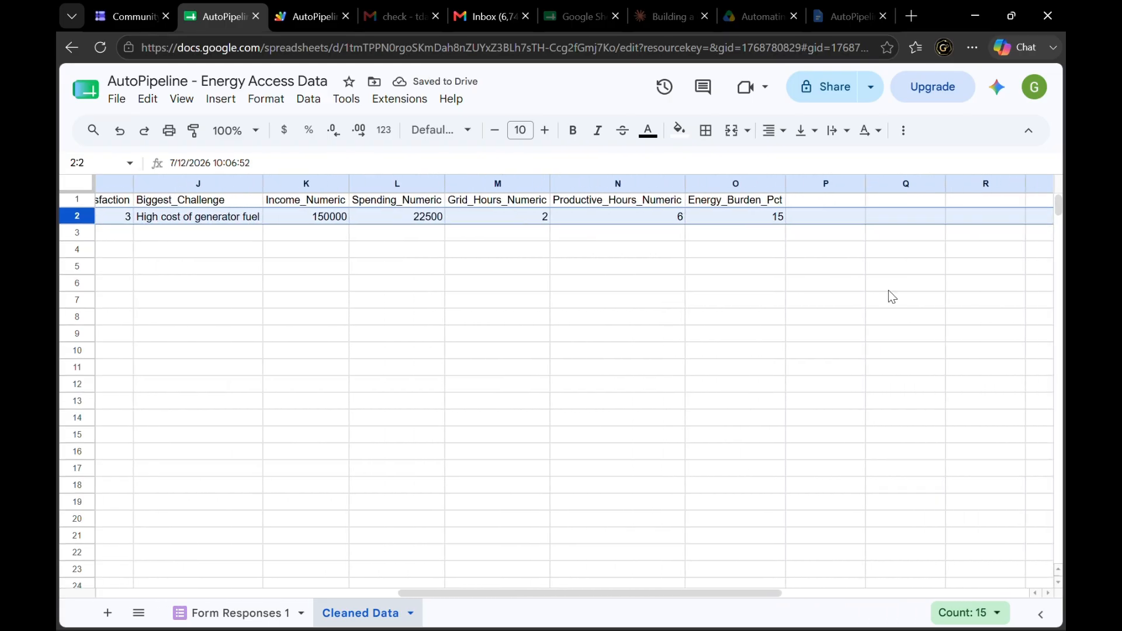
scroll(681, 321, "left", 8)
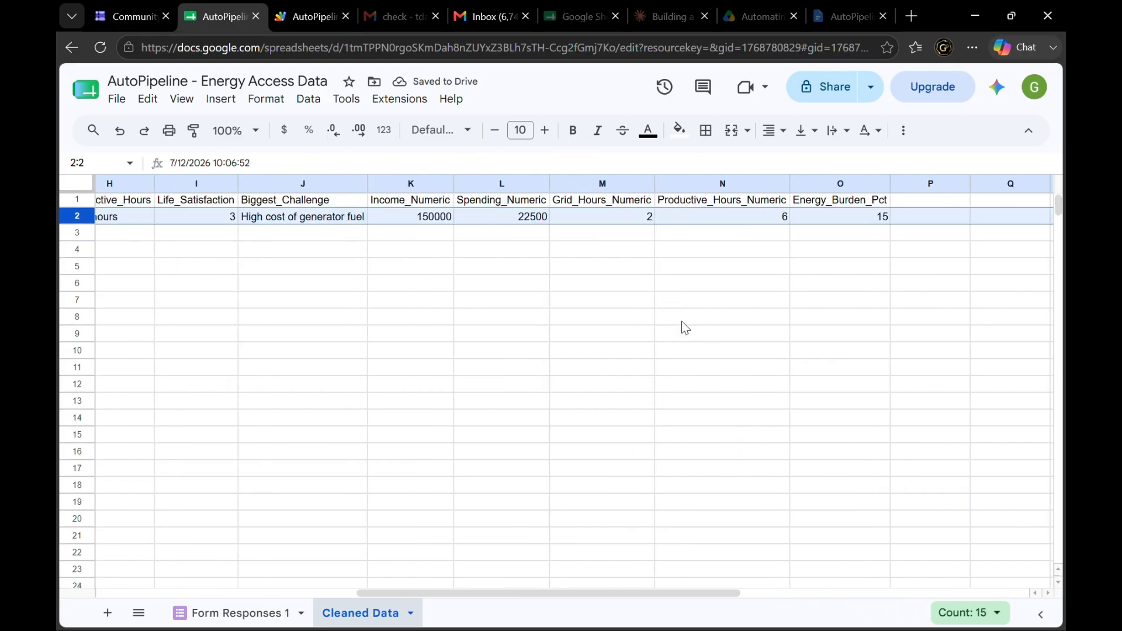
Fit the Timestamp column's width in Form Responses 1 and compare the raw lekki entry with the Cleaned Data sheet
left_click(242, 613)
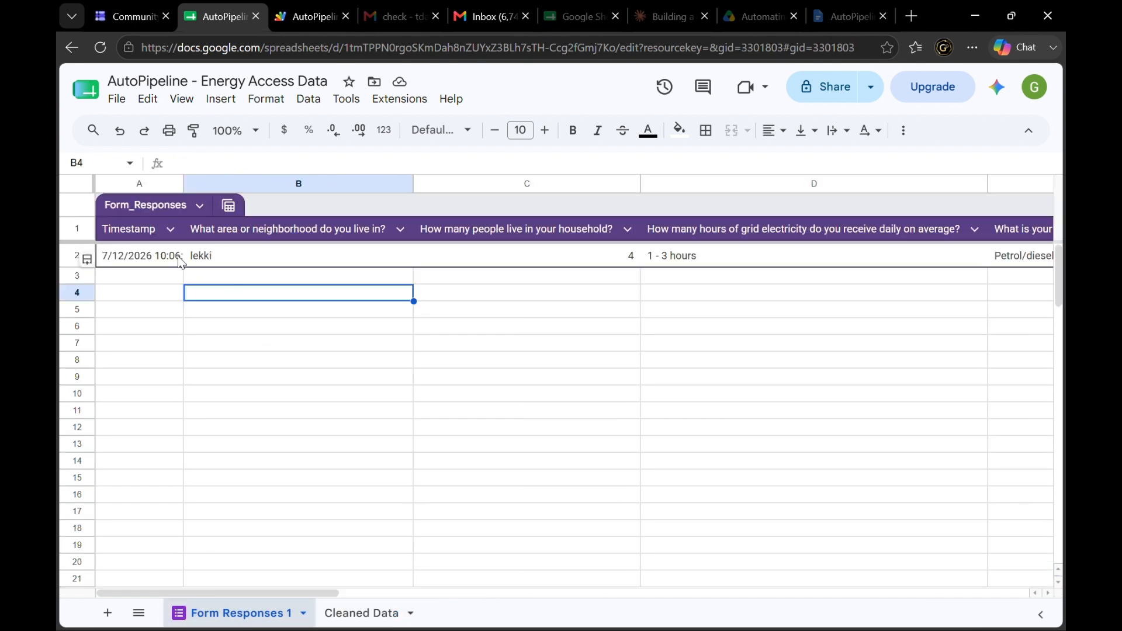
double_click(182, 183)
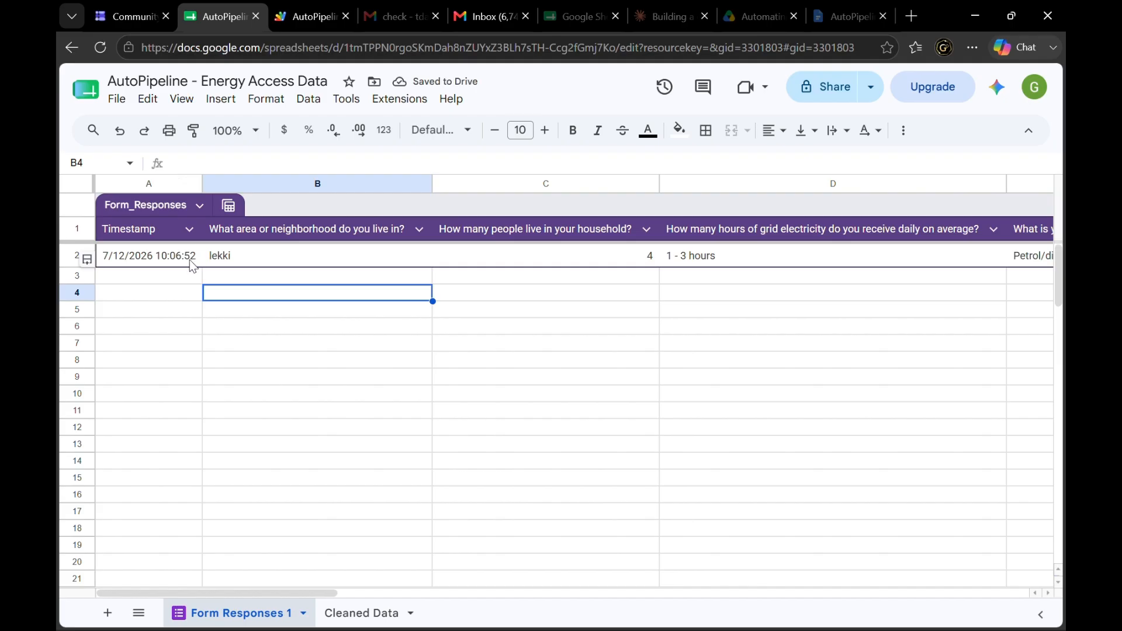
left_click(237, 256)
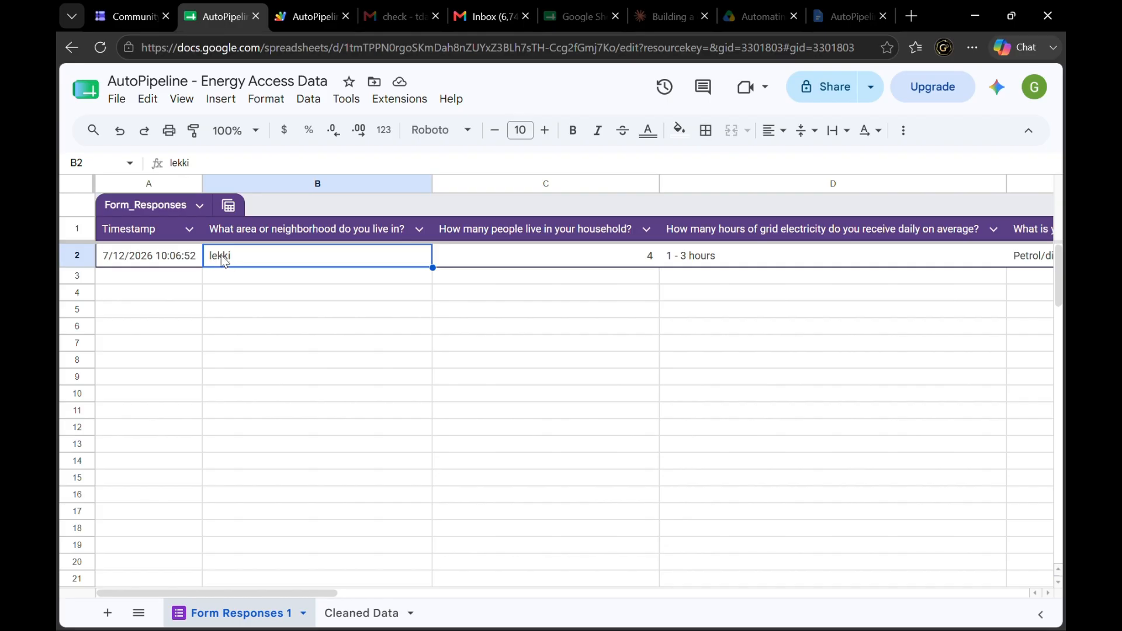
left_click(366, 613)
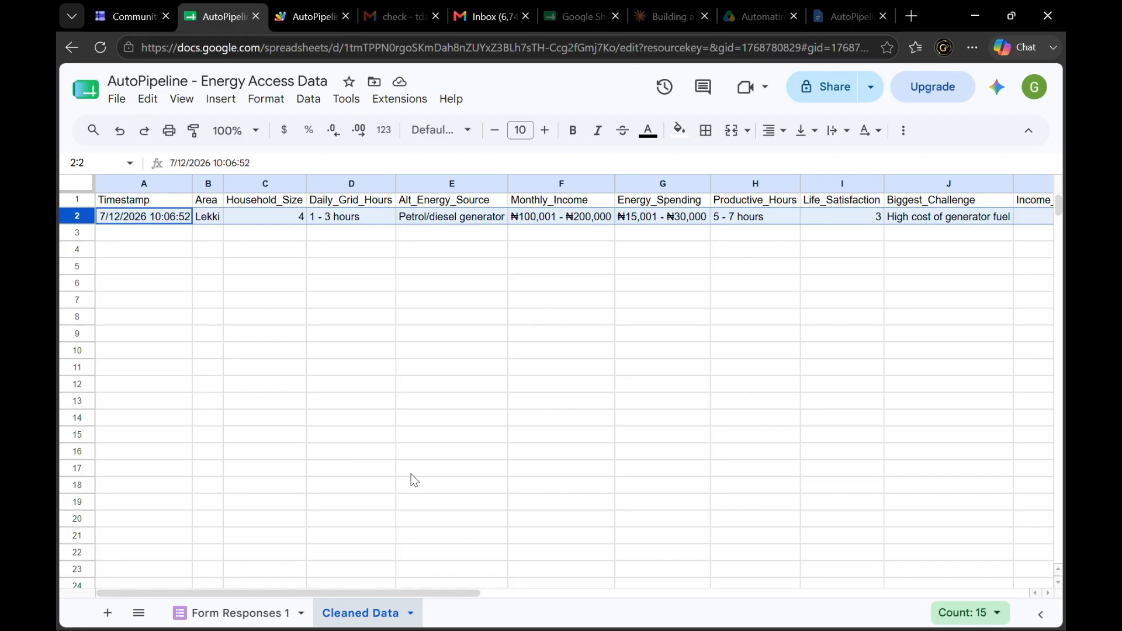
Return to the Community Energy Access Survey and open a blank form for another response
key("alt+Tab")
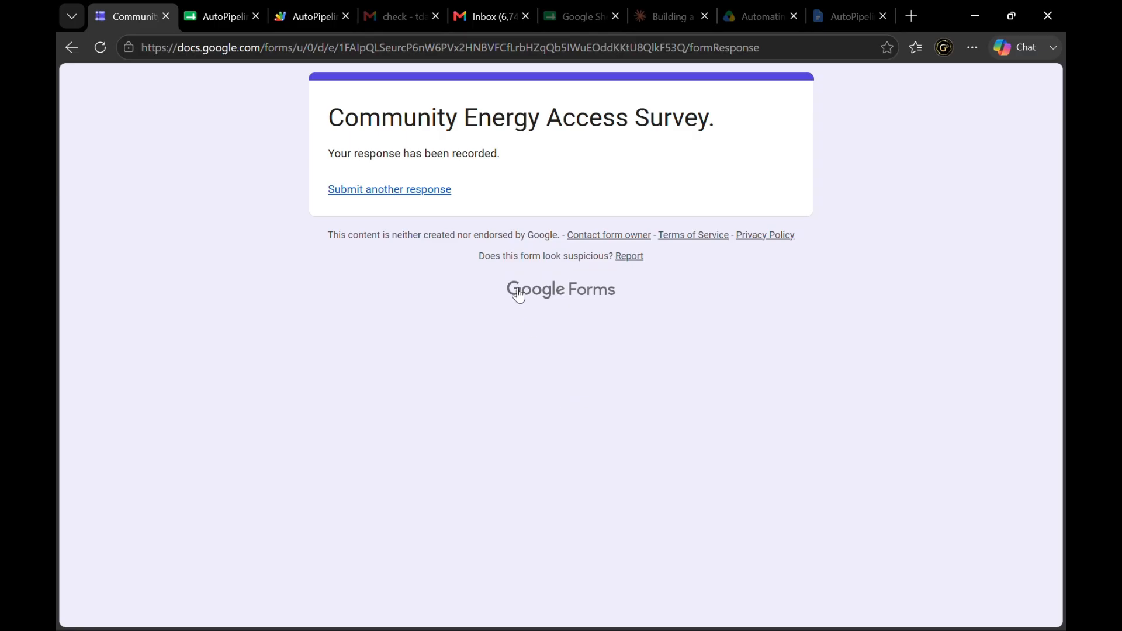
left_click(432, 194)
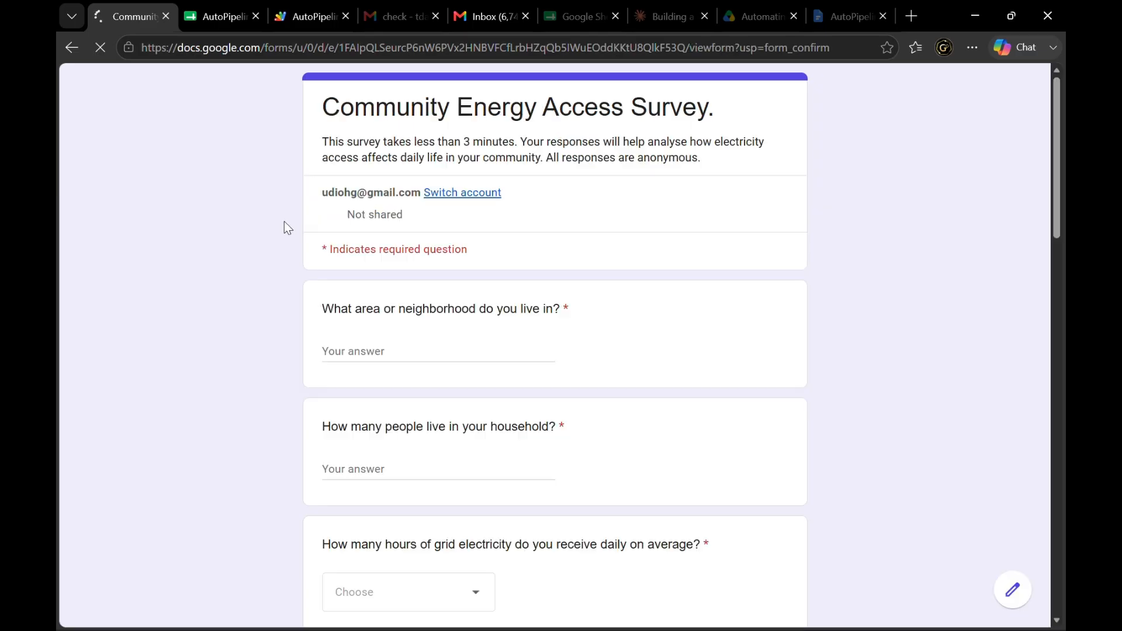
Return to the Cleaned Data sheet and fit the widths of the Timestamp through Monthly_Income columns to their contents
key("alt+Tab")
key("Tab")
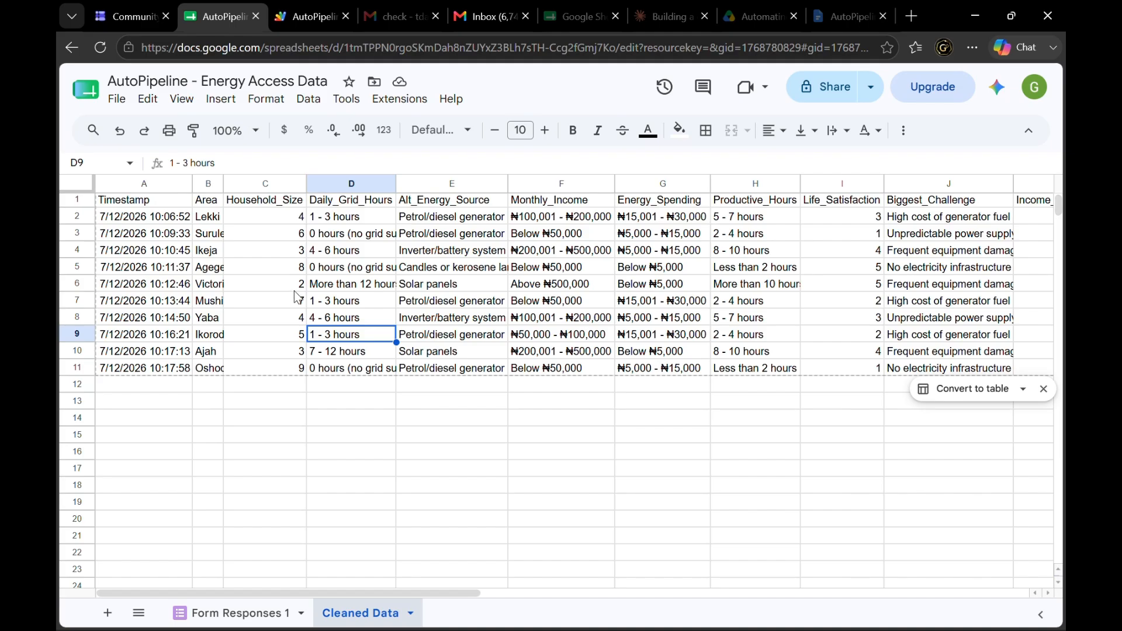
left_click(367, 456)
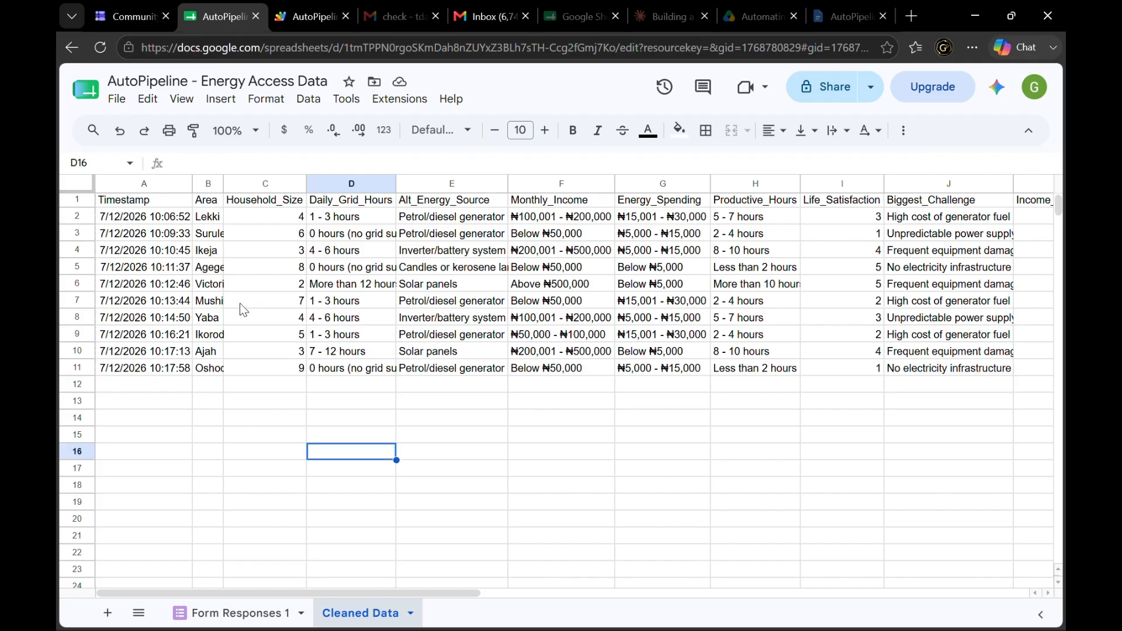
double_click(192, 184)
double_click(224, 184)
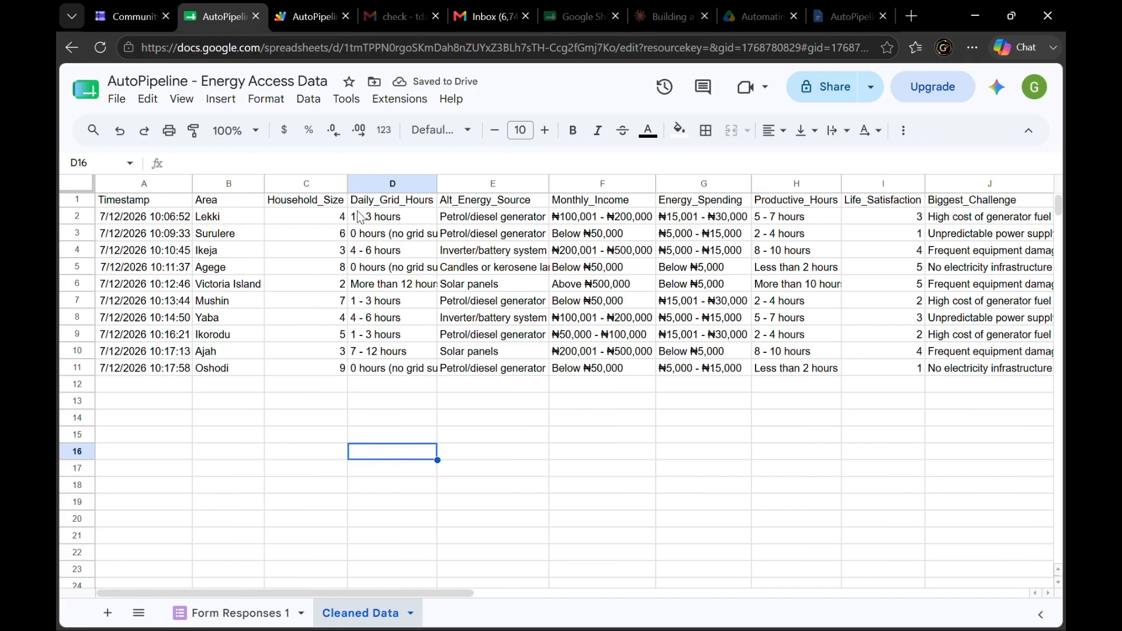
double_click(348, 183)
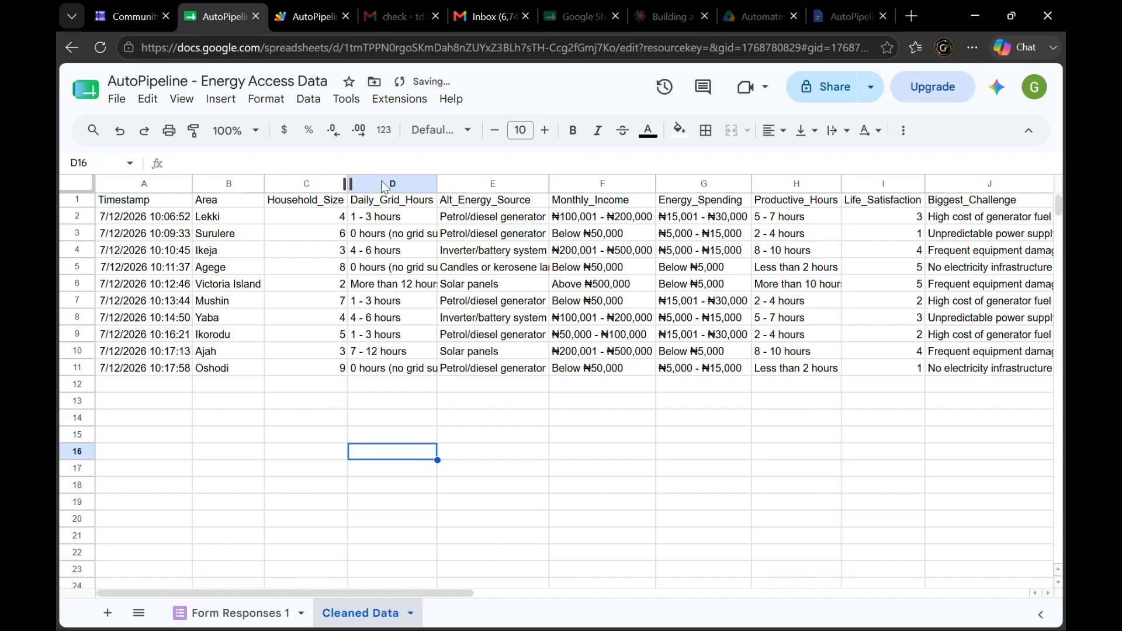
double_click(437, 183)
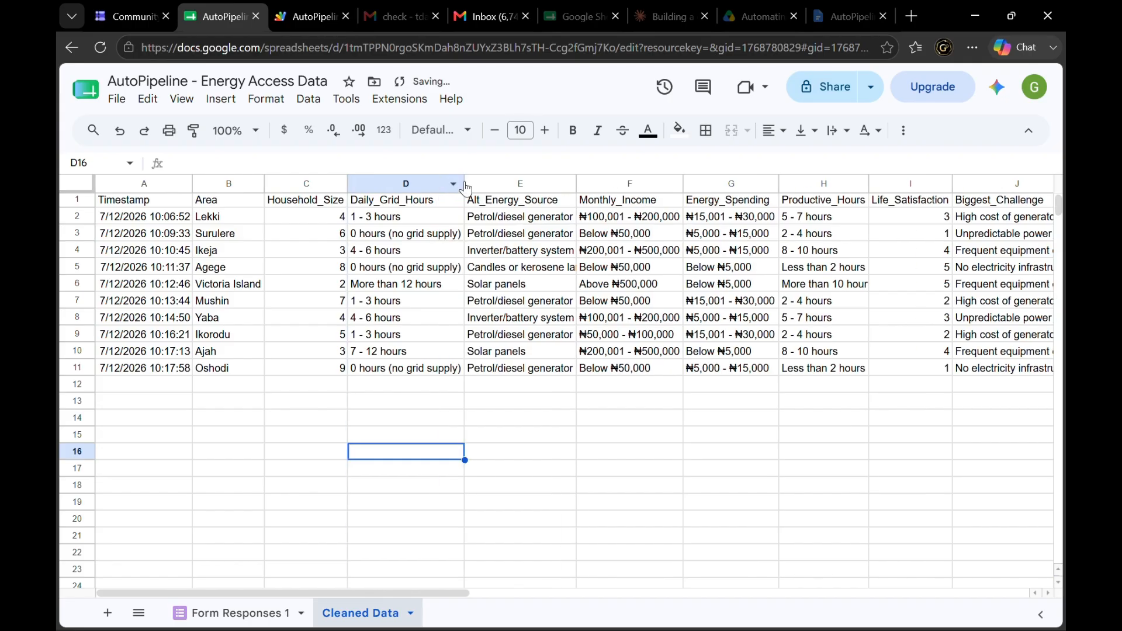
double_click(576, 183)
double_click(704, 183)
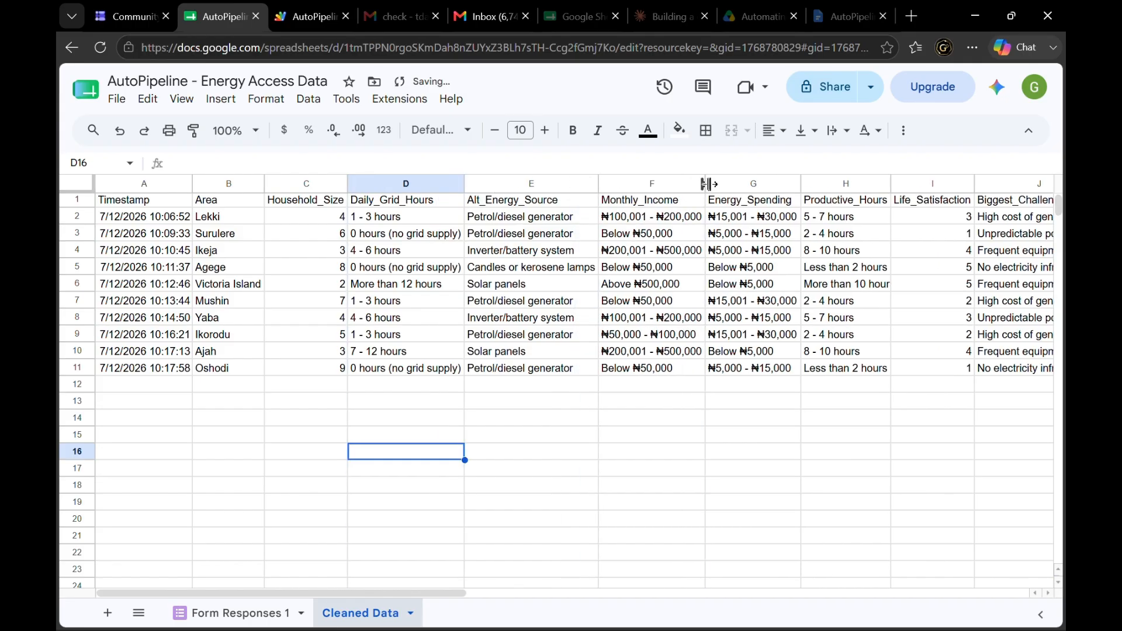
Fit the widths of the Energy_Spending through Biggest_Challenge columns and the Grid_Hours_Numeric column to their contents
scroll(748, 390, "right", 3)
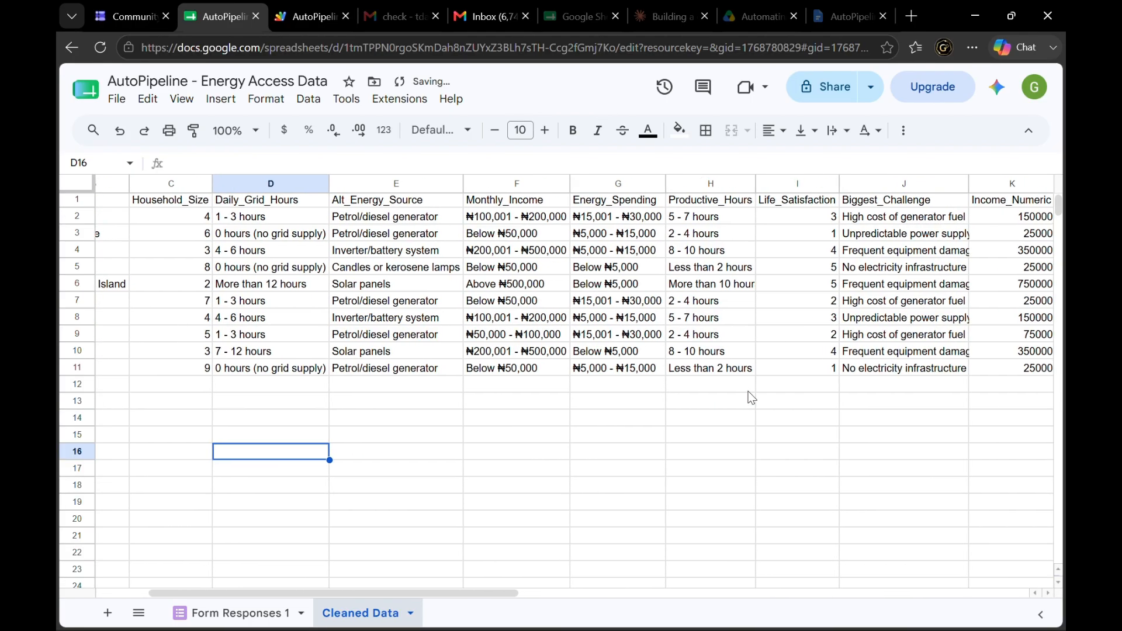
double_click(665, 183)
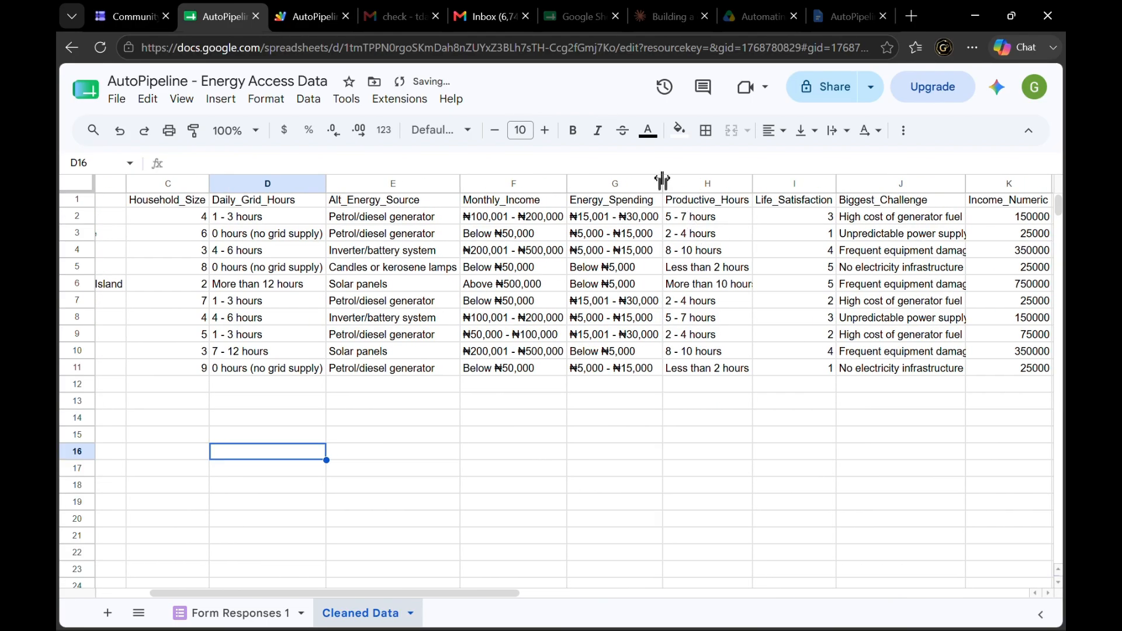
double_click(752, 182)
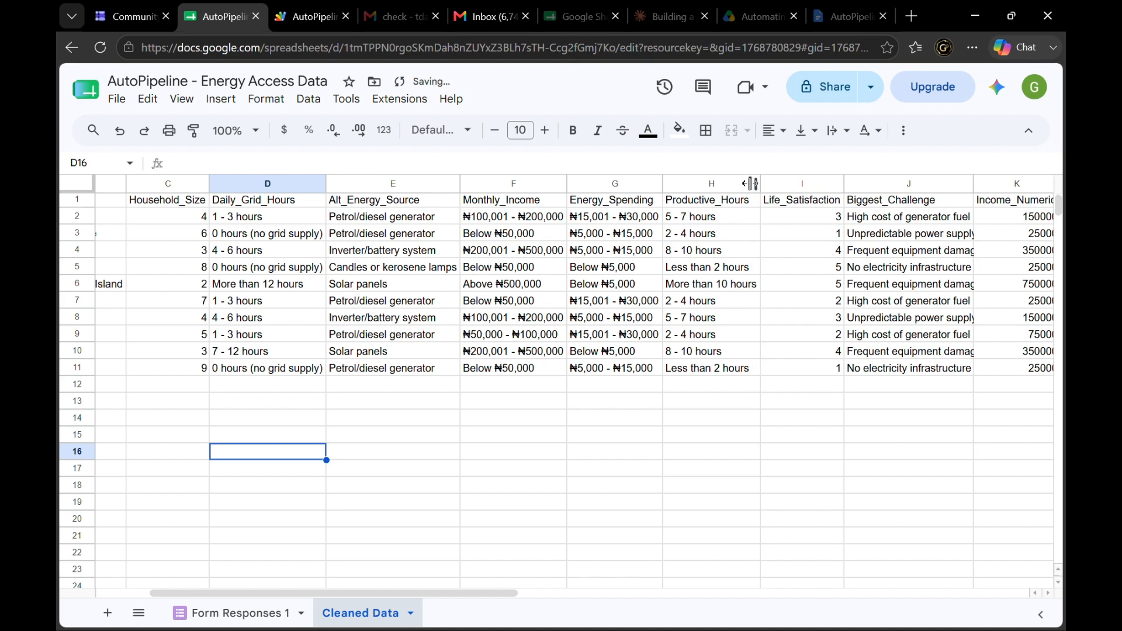
double_click(844, 183)
scroll(816, 385, "right", 3)
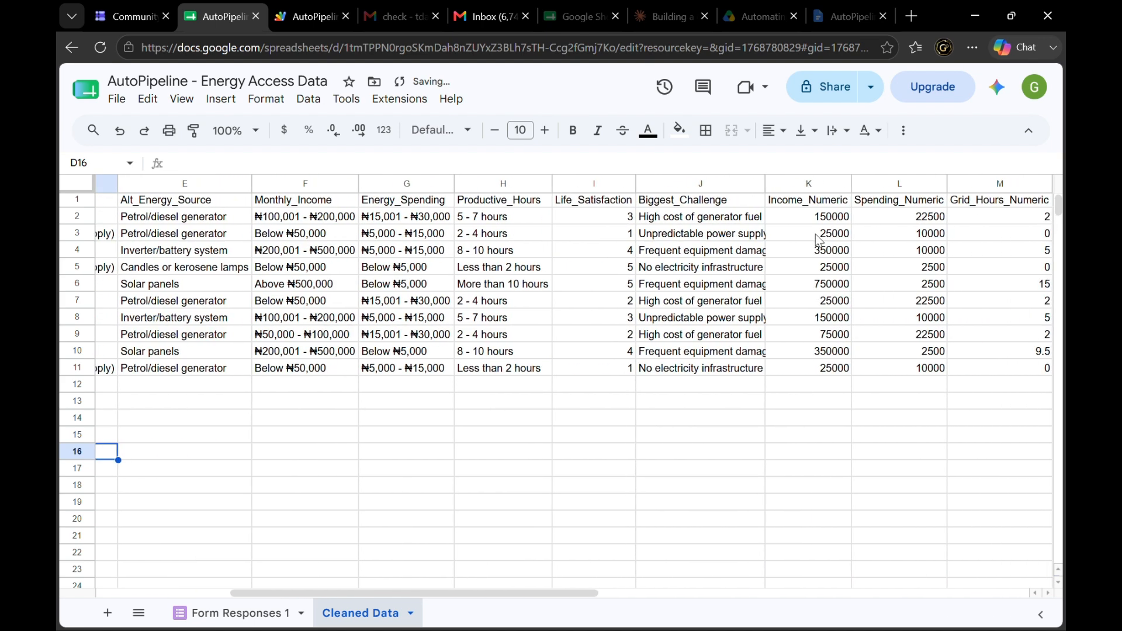
double_click(764, 183)
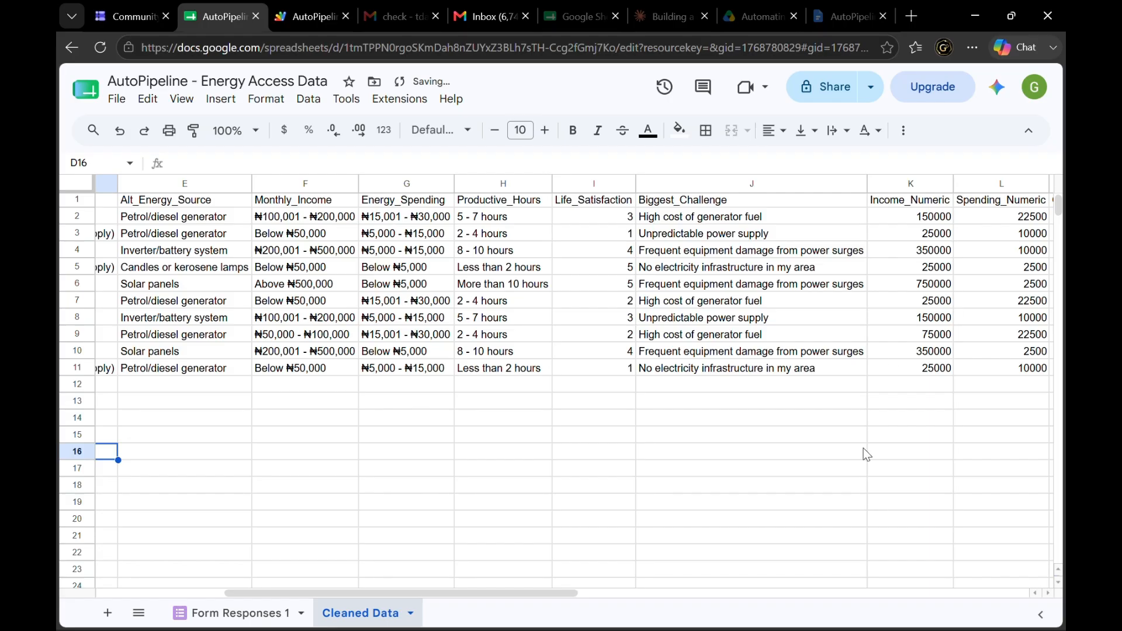
scroll(867, 455, "right", 3)
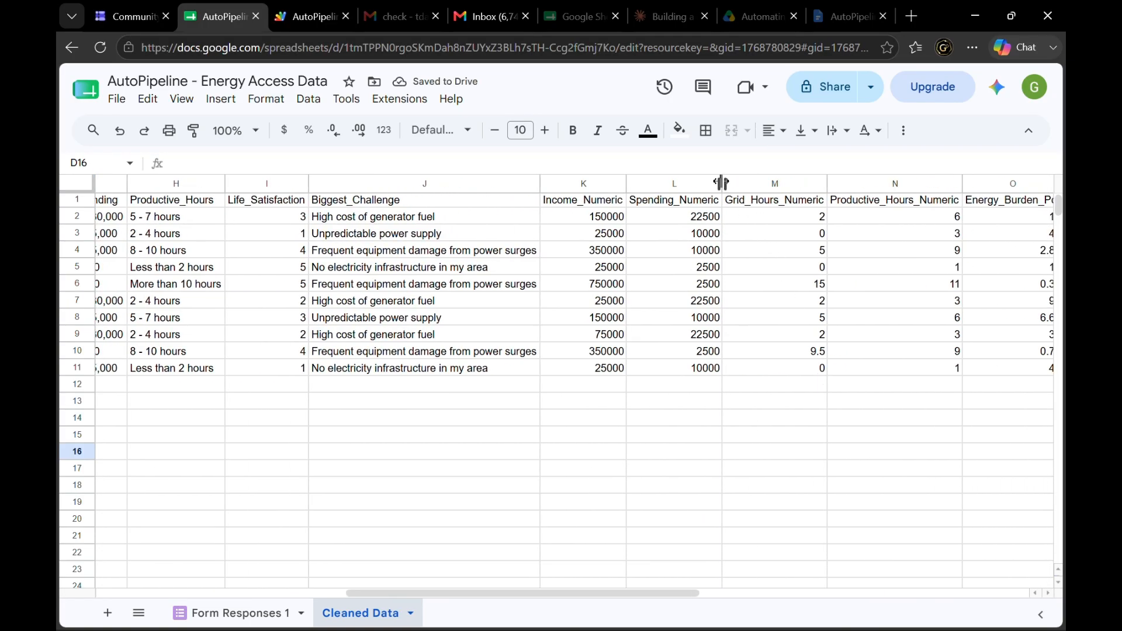
double_click(828, 184)
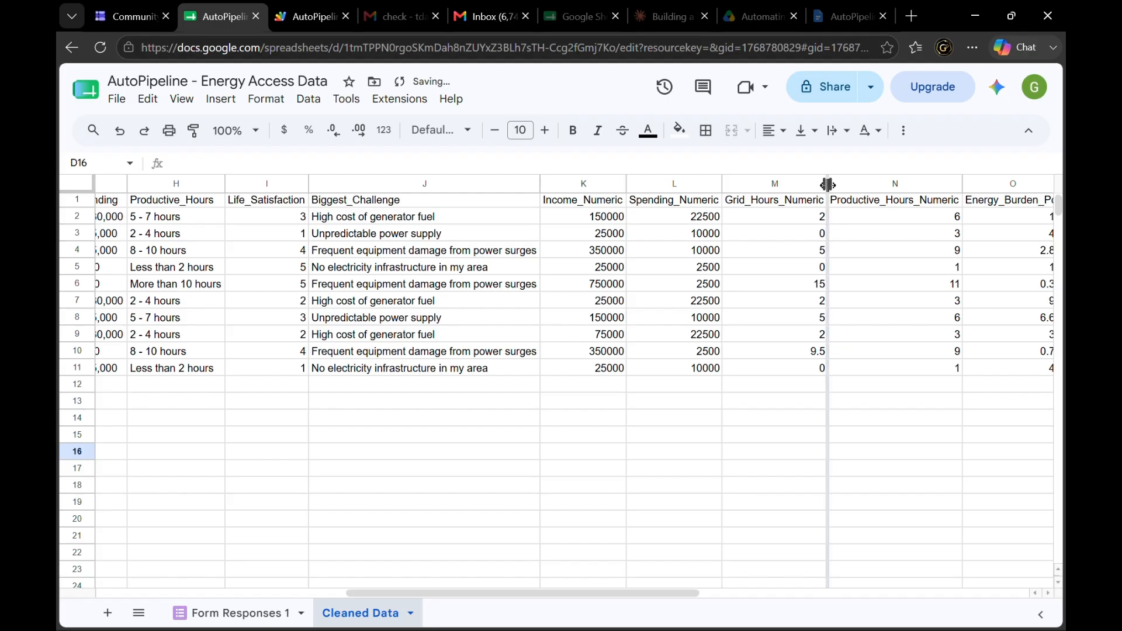
scroll(830, 256, "right", 3)
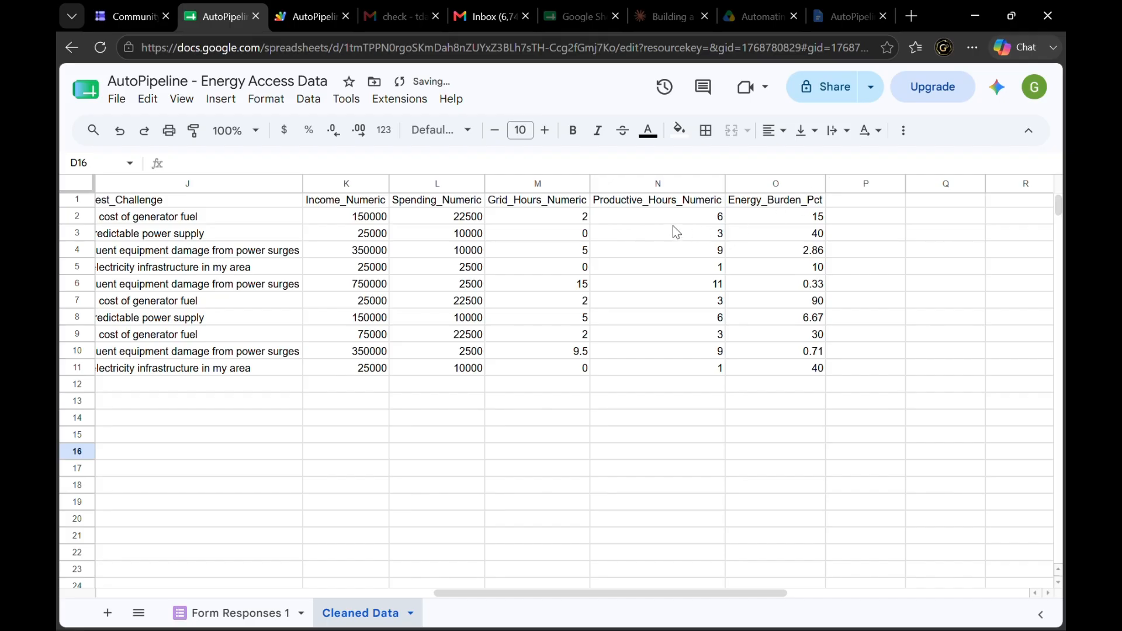
Examine the Income_Numeric, Spending_Numeric and Energy_Burden_Pct values of the first cleaned response
left_click(369, 222)
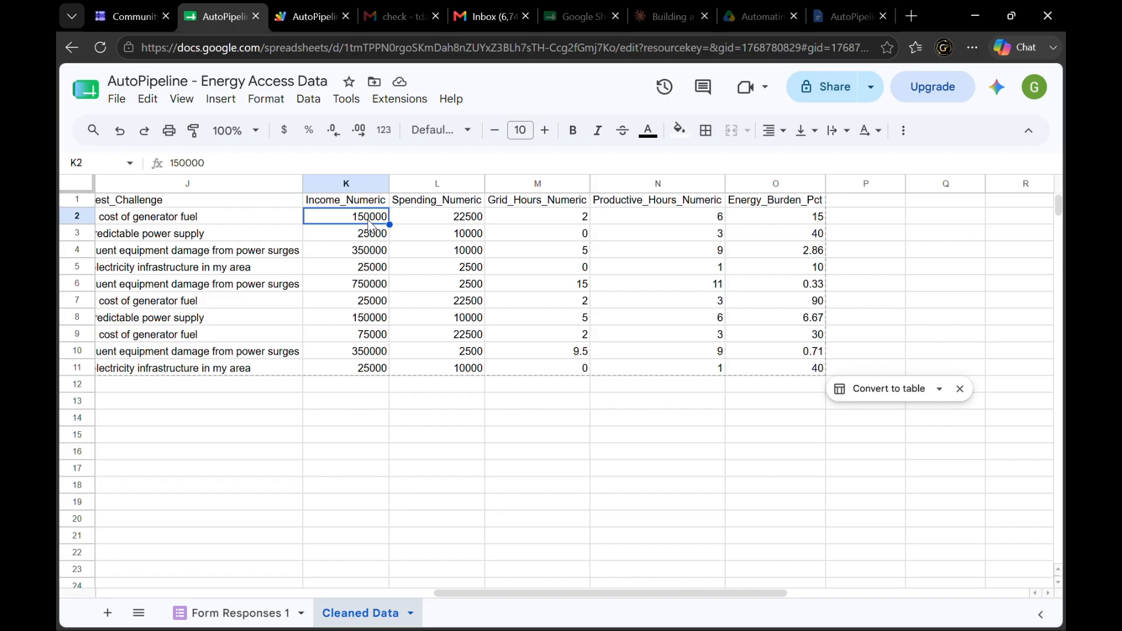
left_click(431, 221)
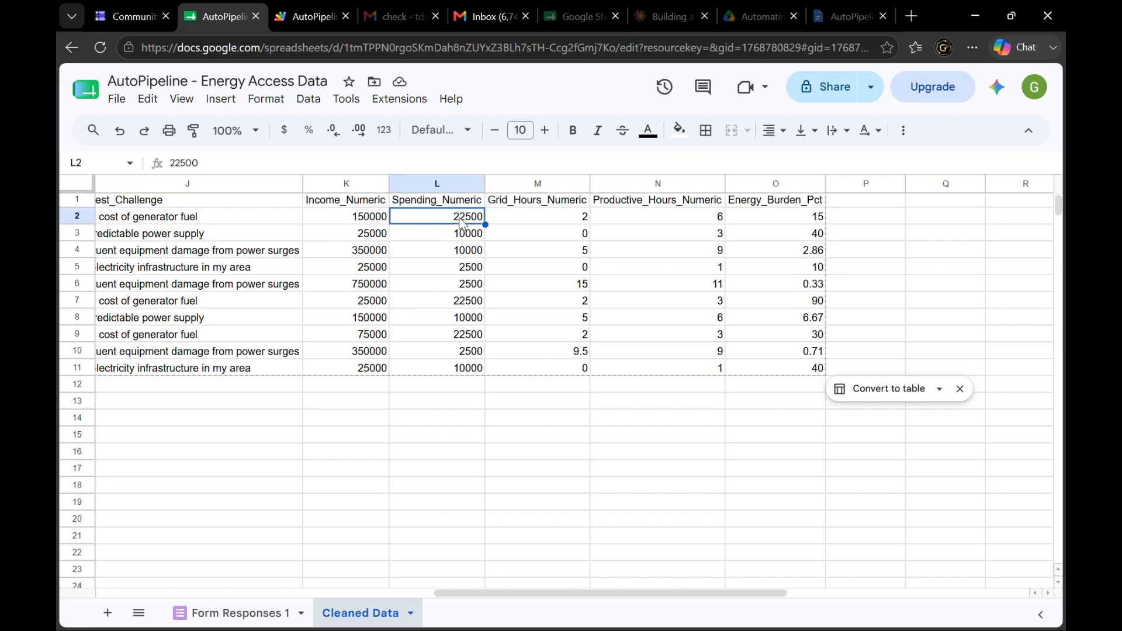
left_click(369, 224)
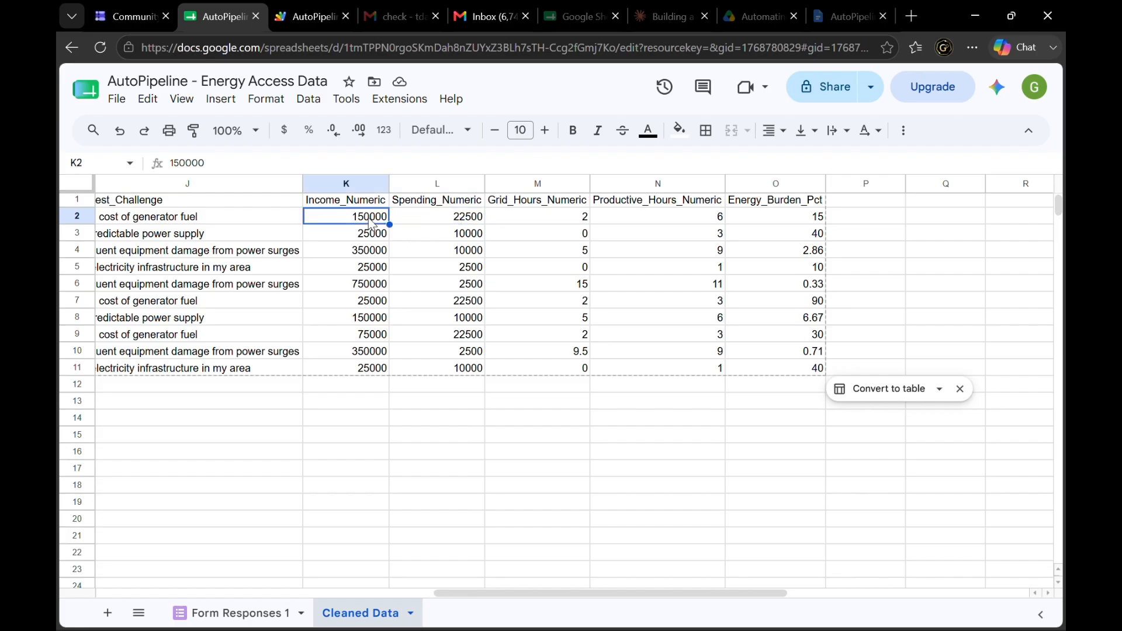
left_click(744, 215)
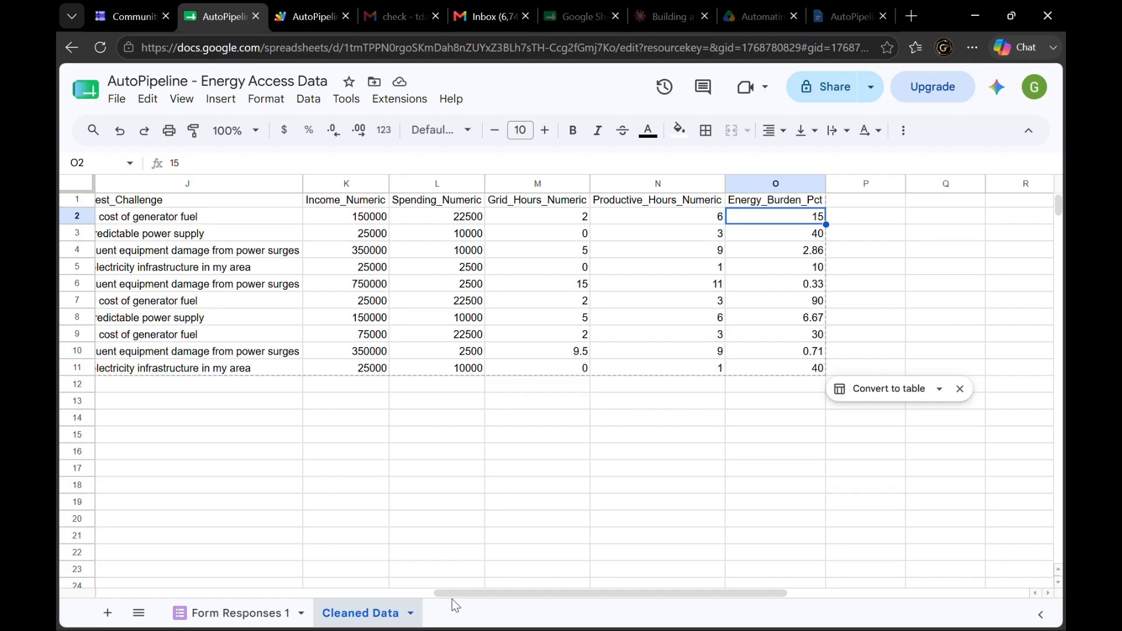
left_click_drag(450, 594, 76, 587)
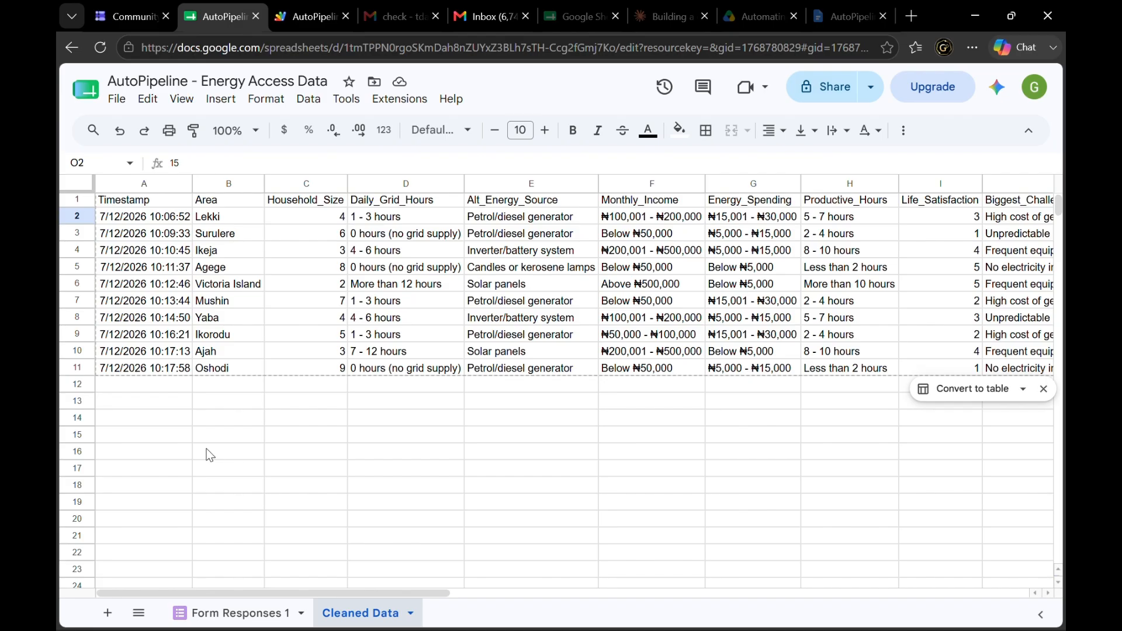
key("ctrl+a")
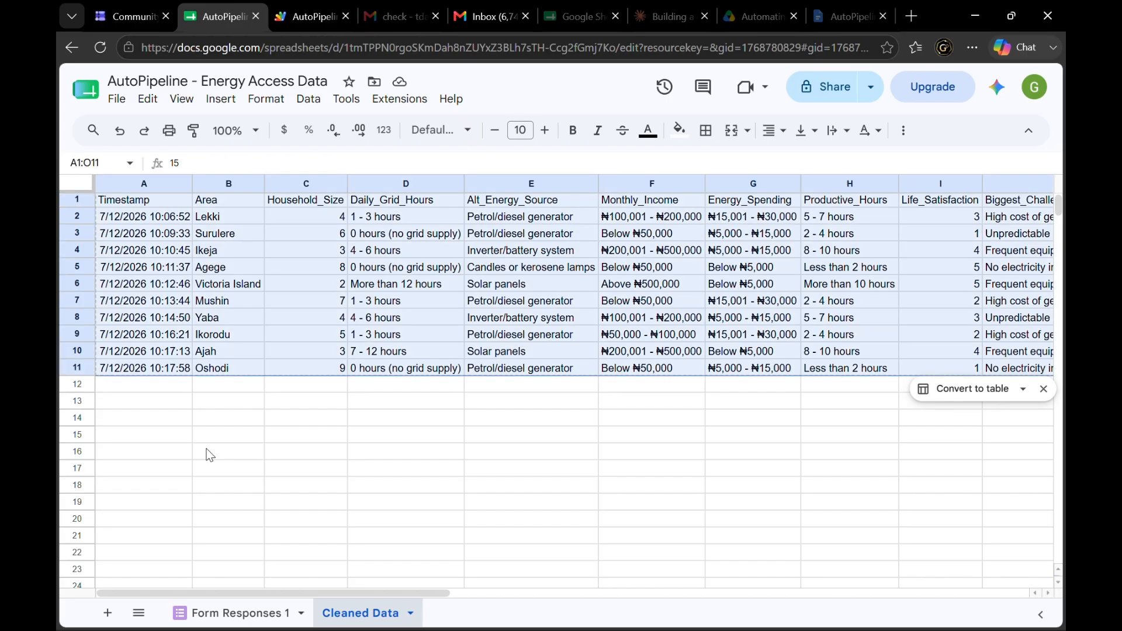
left_click(209, 455)
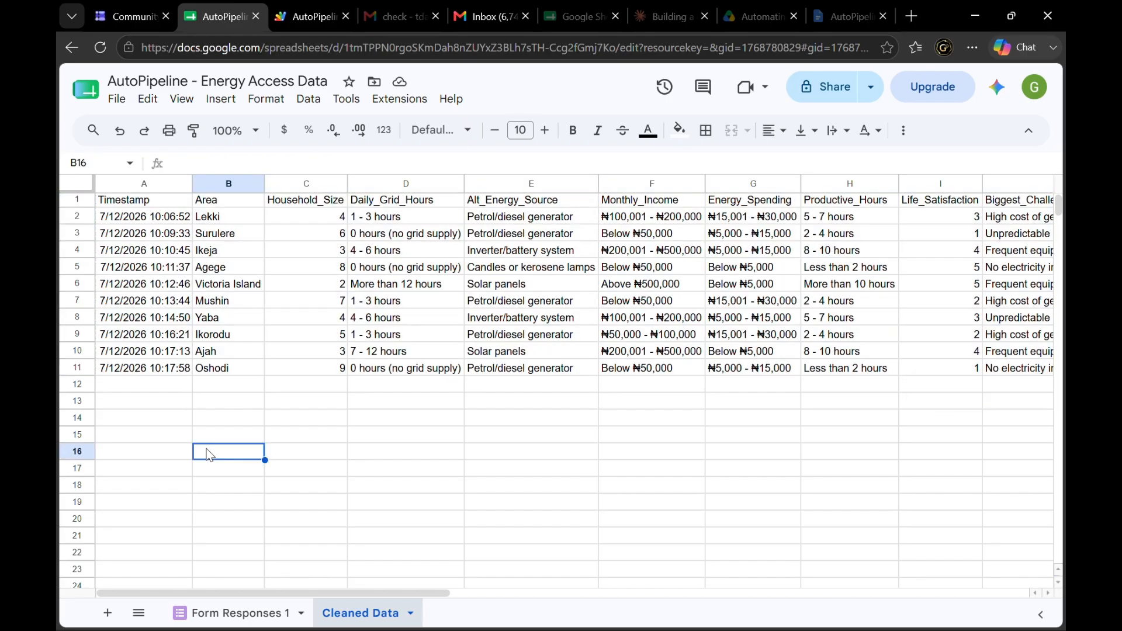
left_click(209, 440)
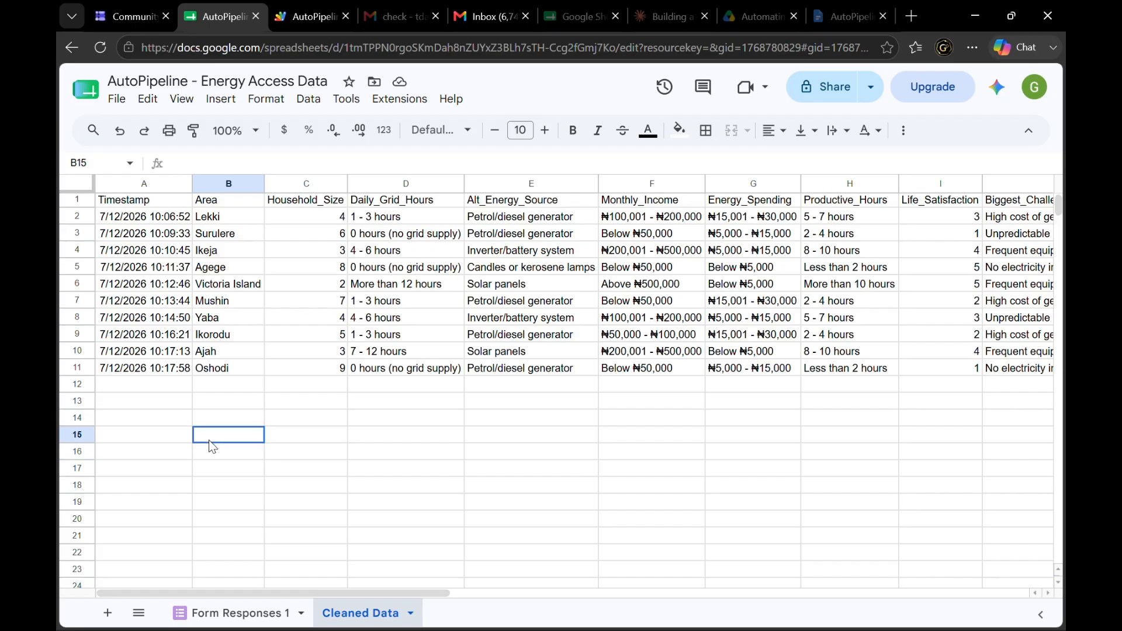
key("ctrl+a")
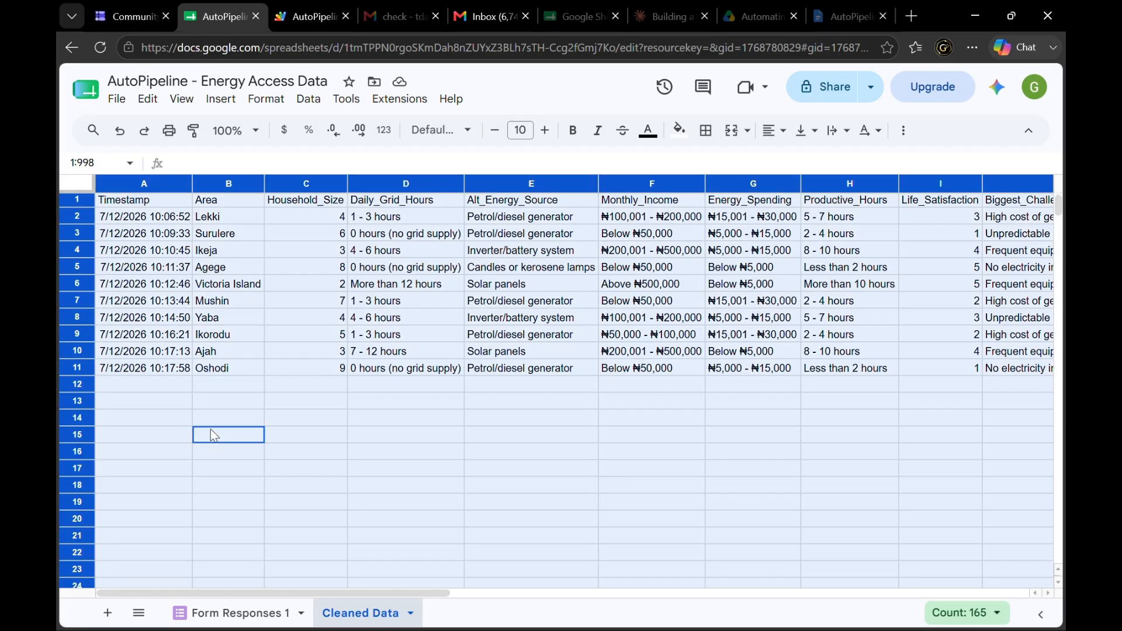
left_click(228, 355)
key("ctrl+a")
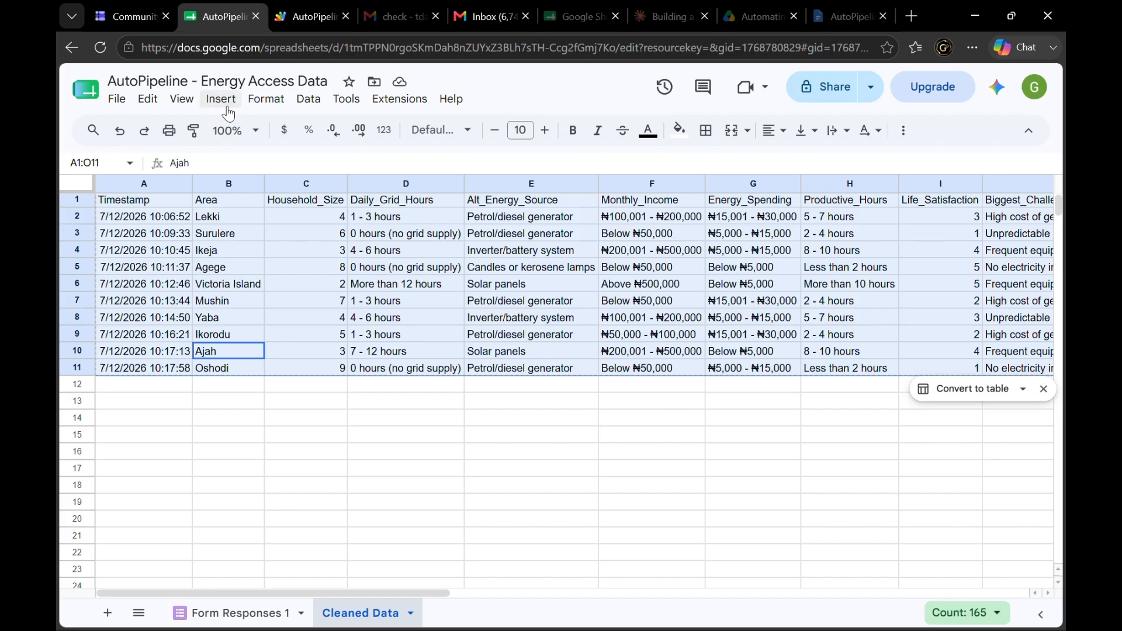
left_click(289, 416)
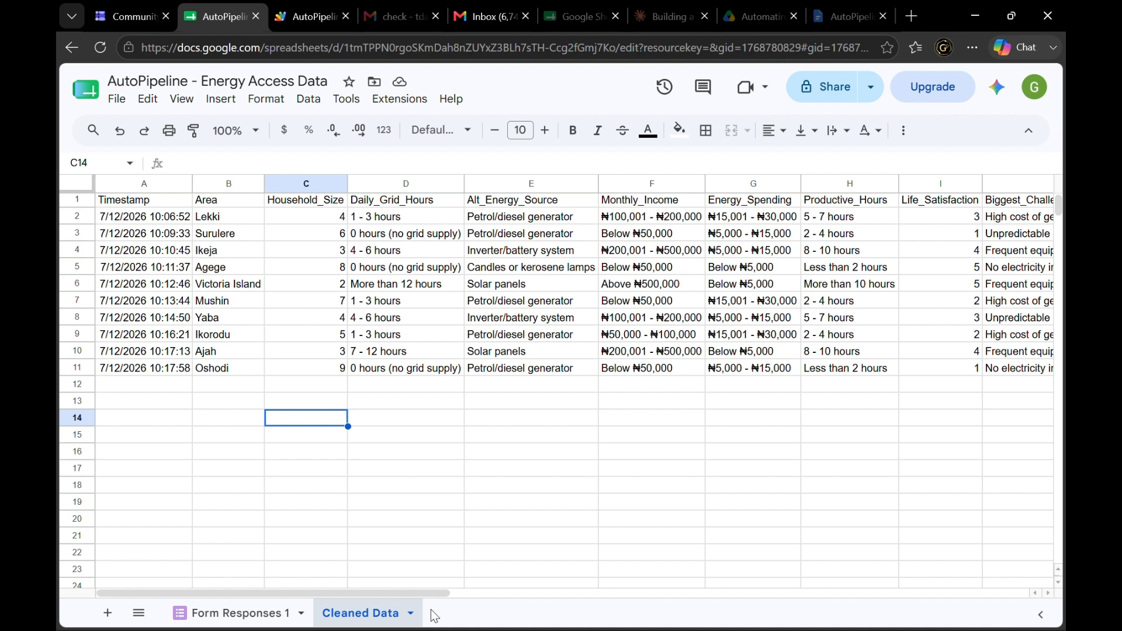
Add a new sheet to the spreadsheet and name it Pivot Table
left_click(116, 618)
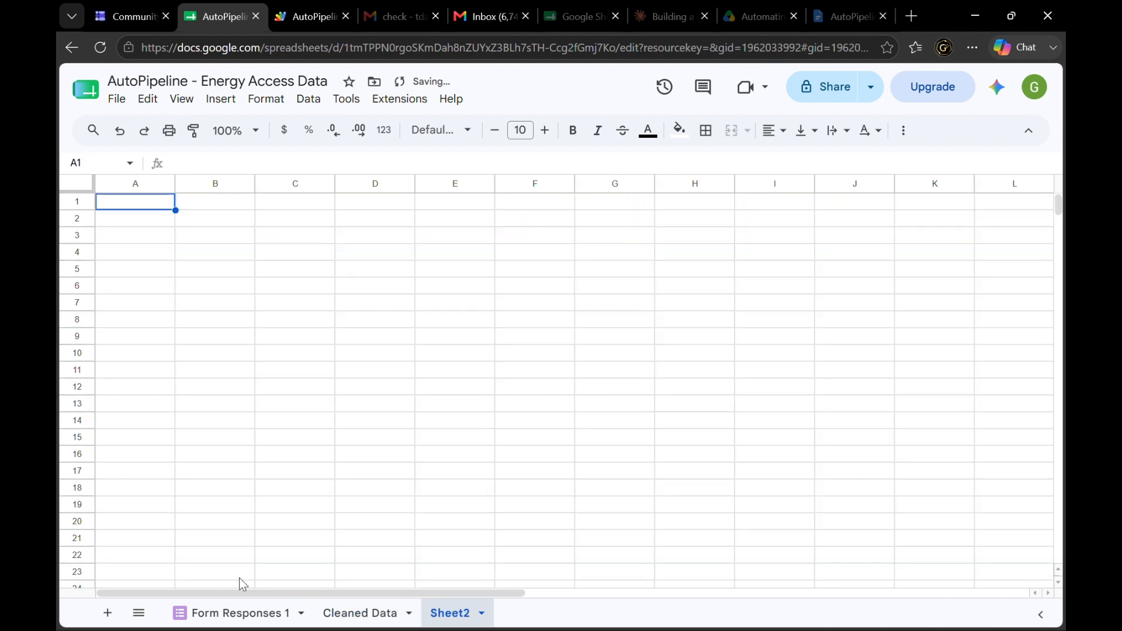
double_click(448, 621)
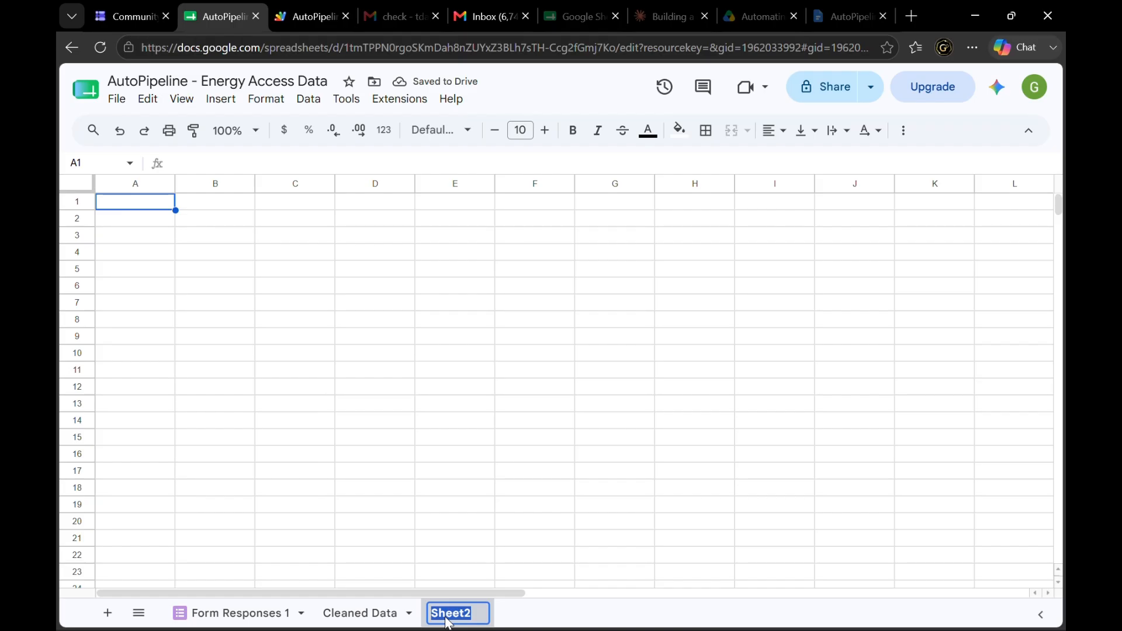
type("Pivot")
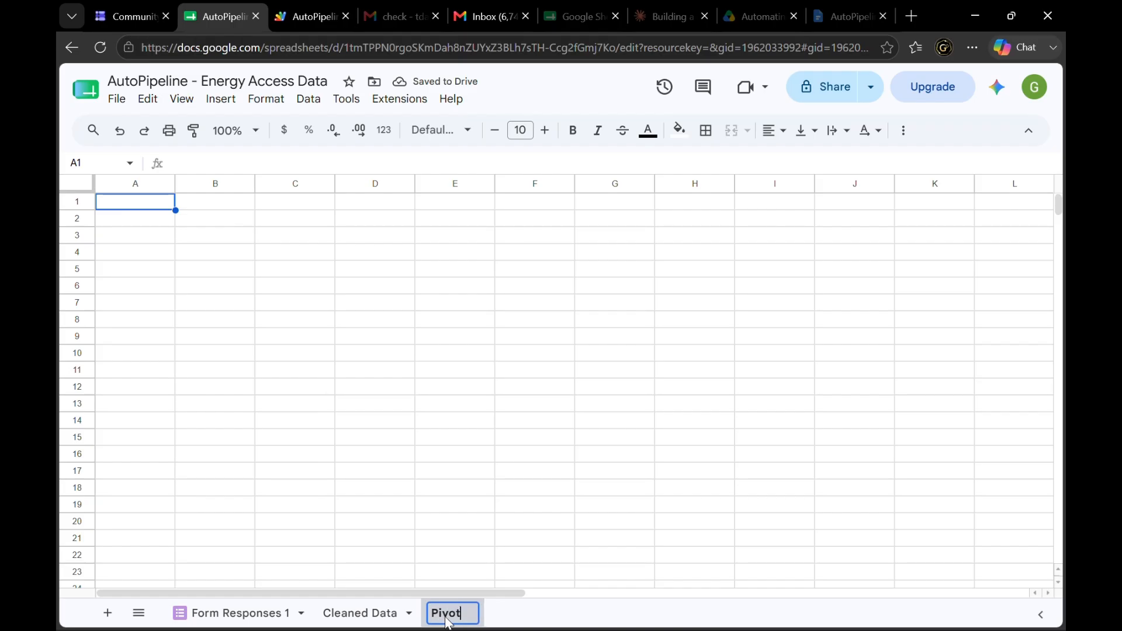
type(" table")
key("BackSpace")
key("BackSpace")
key("BackSpace")
key("BackSpace")
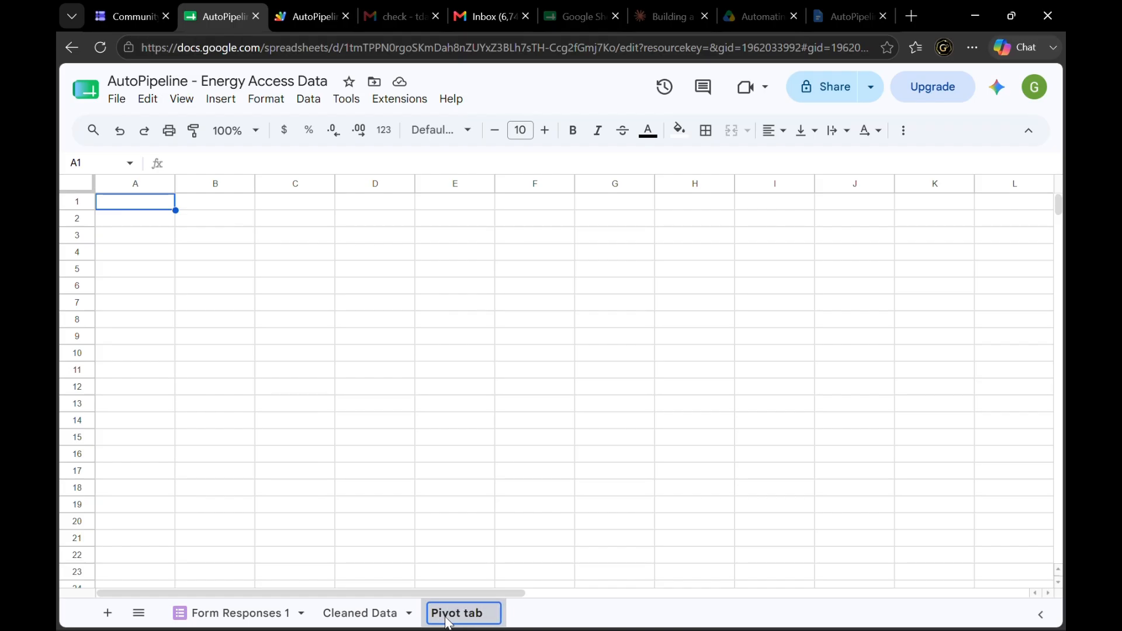
key("BackSpace")
type("Table")
left_click(526, 523)
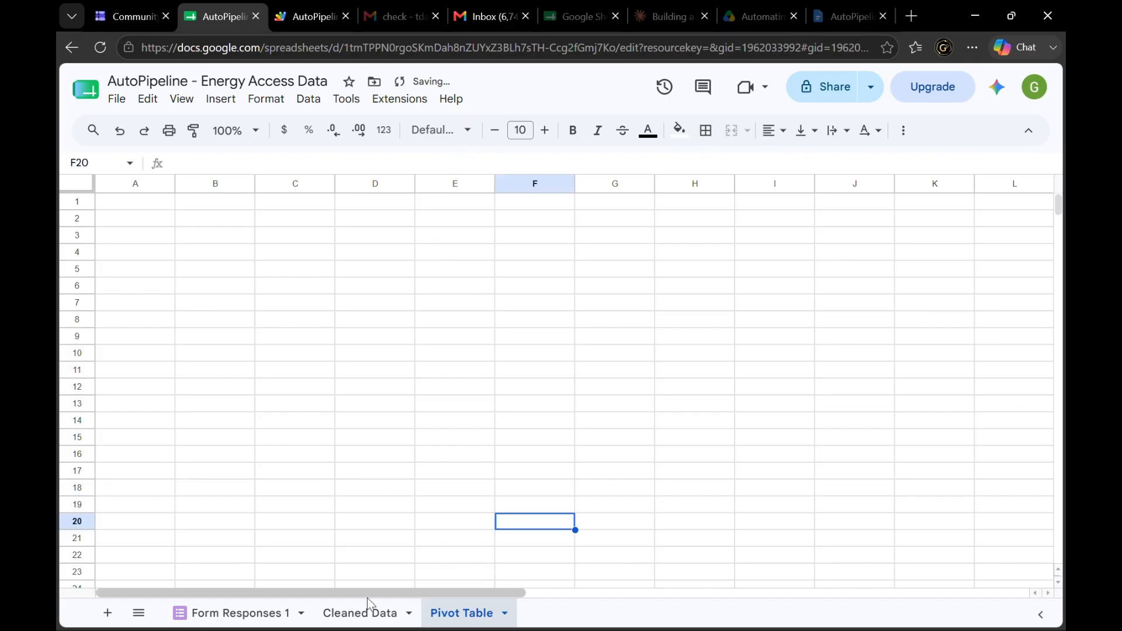
Start a pivot table from the whole Cleaned Data range A1:O11 and check the columns it covers
left_click(360, 613)
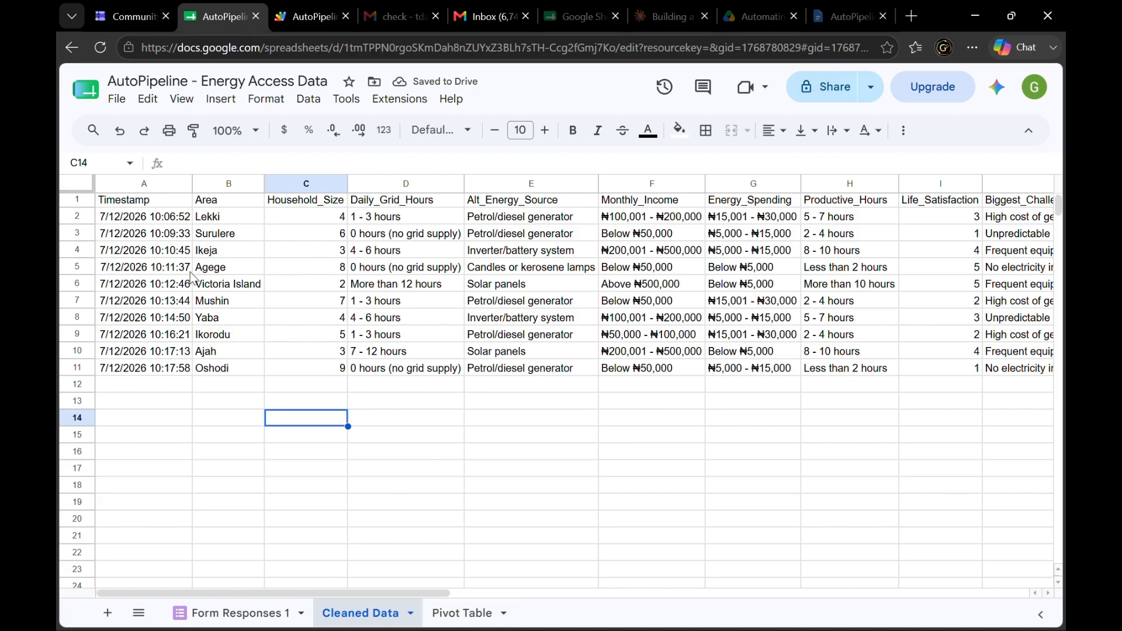
left_click(223, 268)
key("ctrl+a")
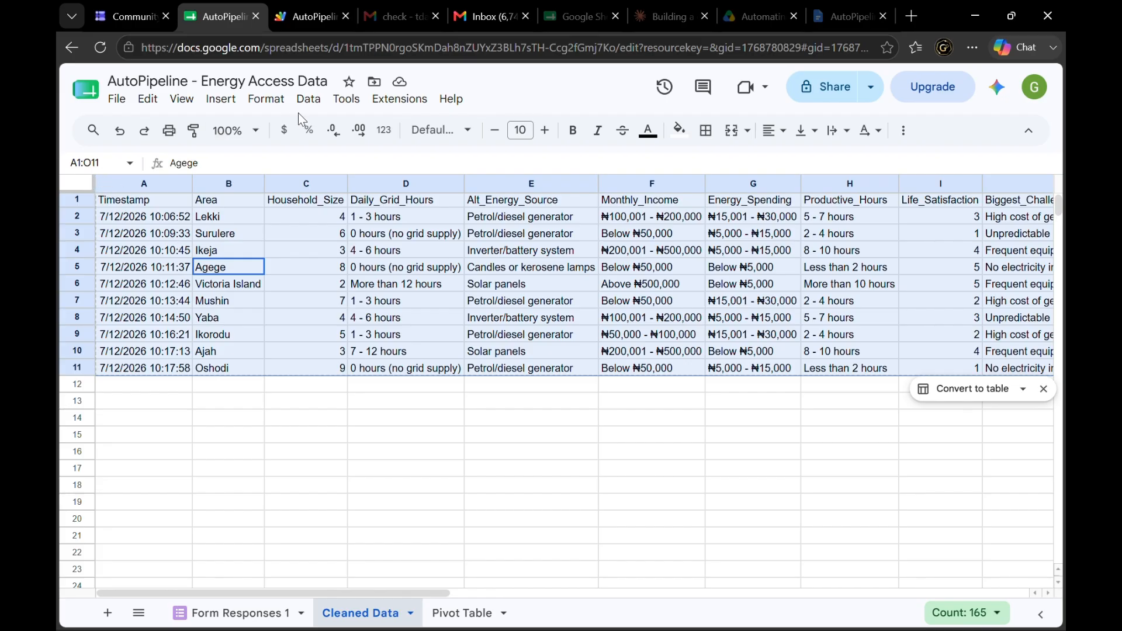
left_click(234, 98)
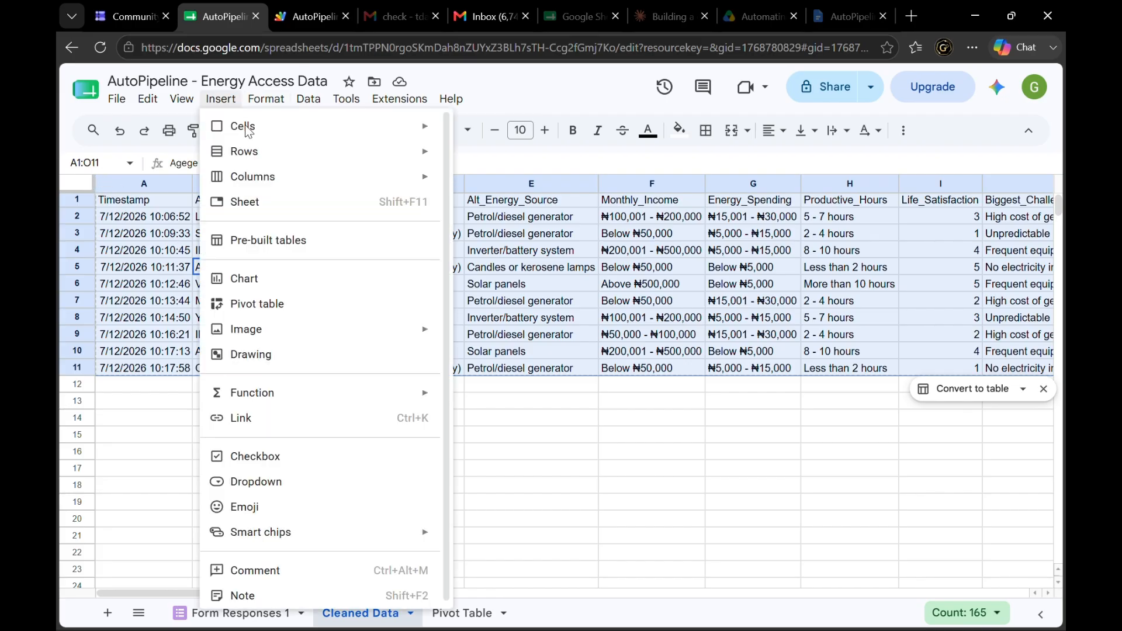
left_click(282, 304)
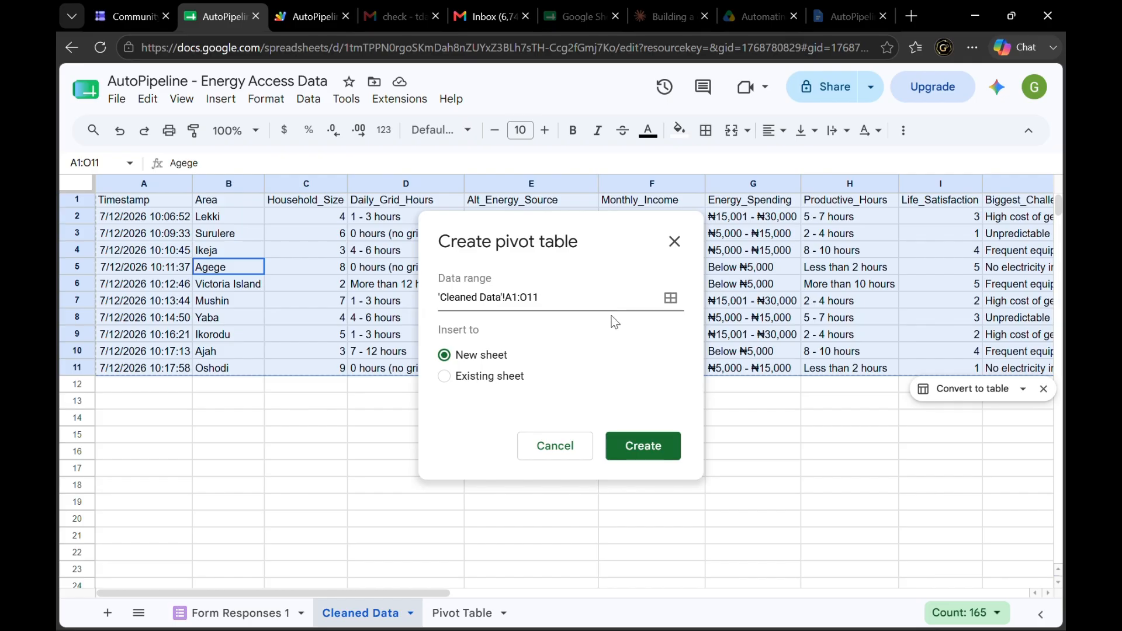
scroll(808, 484, "right", 6)
scroll(807, 484, "right", 8)
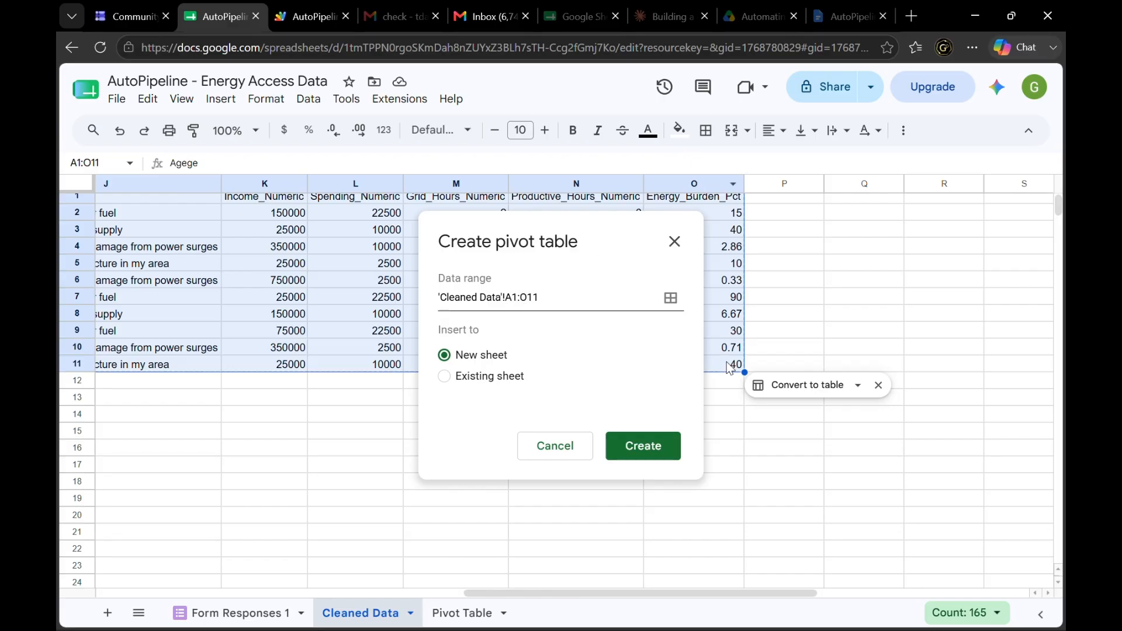
scroll(728, 363, "left", 3)
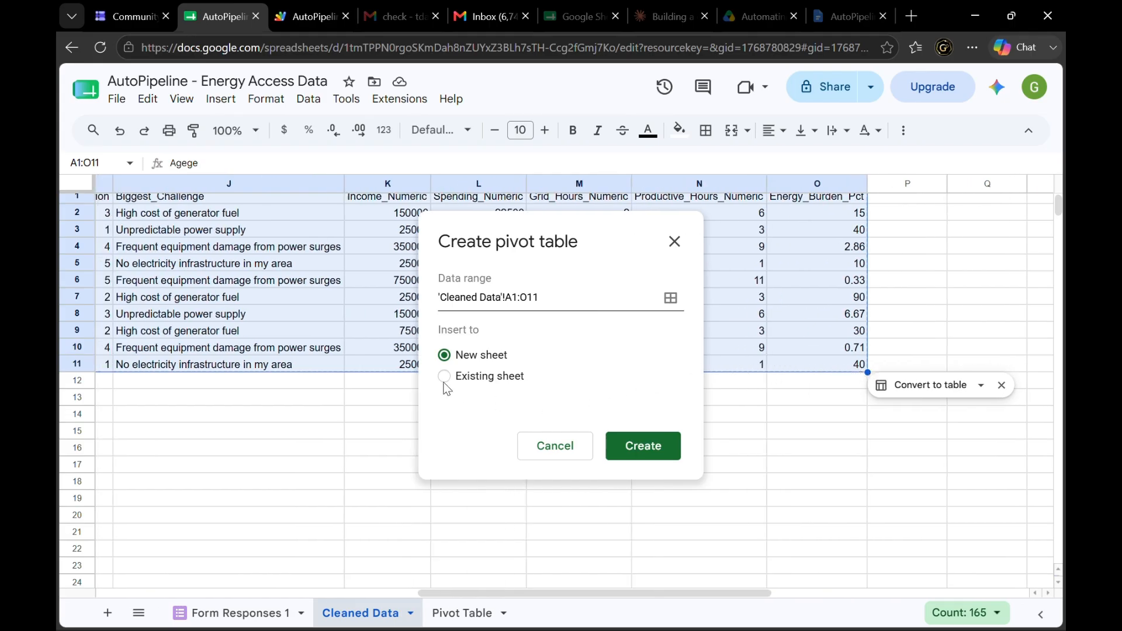
scroll(320, 400, "left", 10)
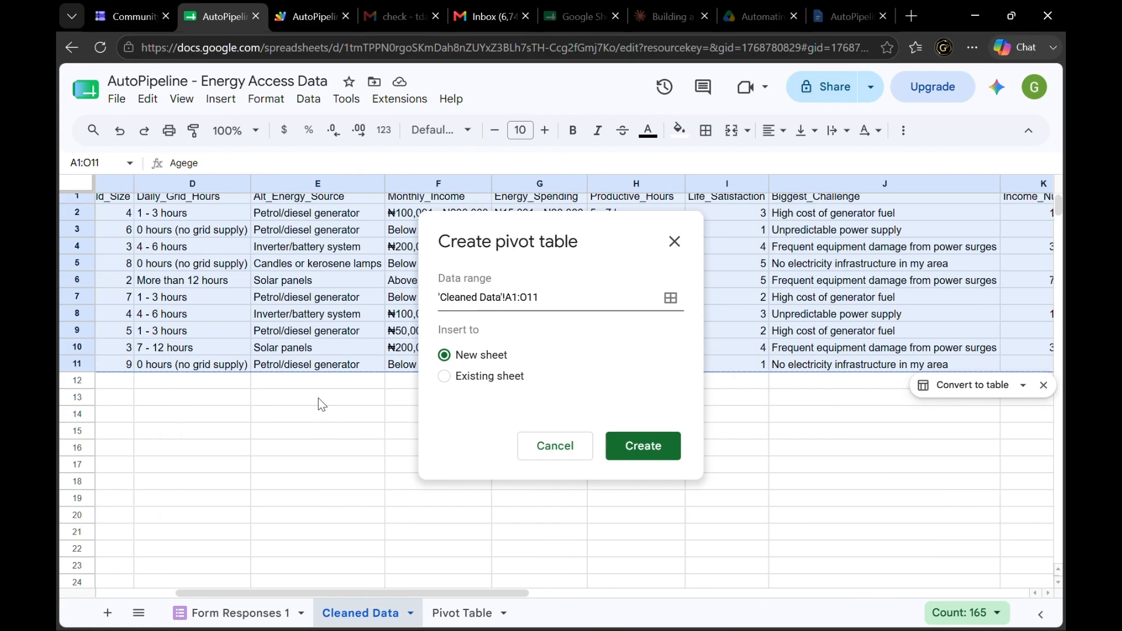
Create the pivot table in the existing Pivot Table sheet at cell A1
left_click(479, 377)
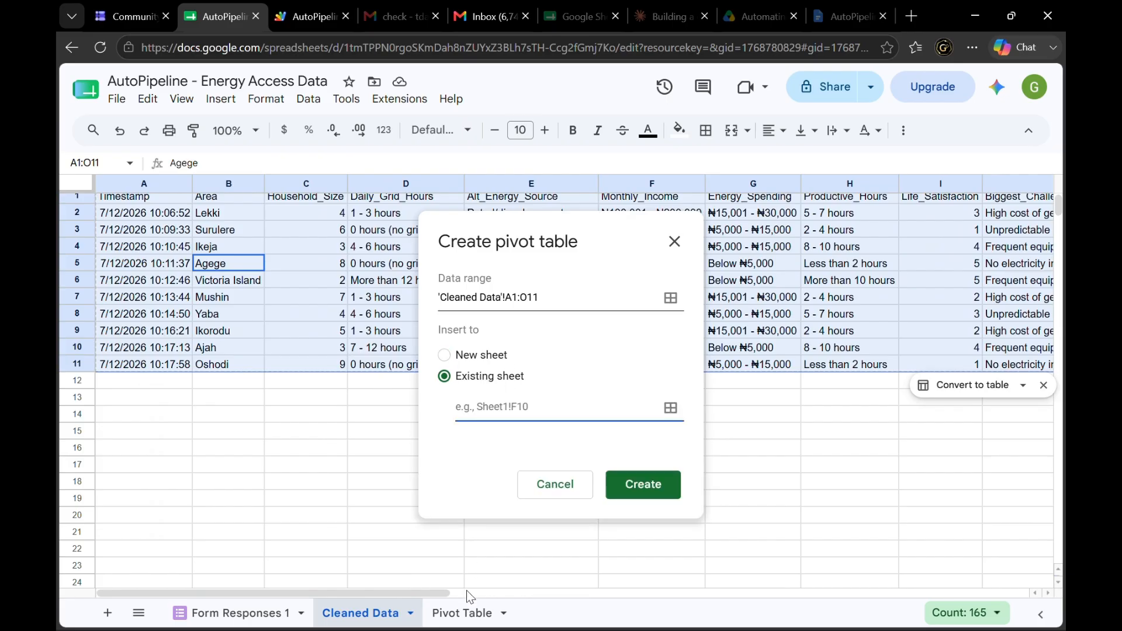
left_click(464, 612)
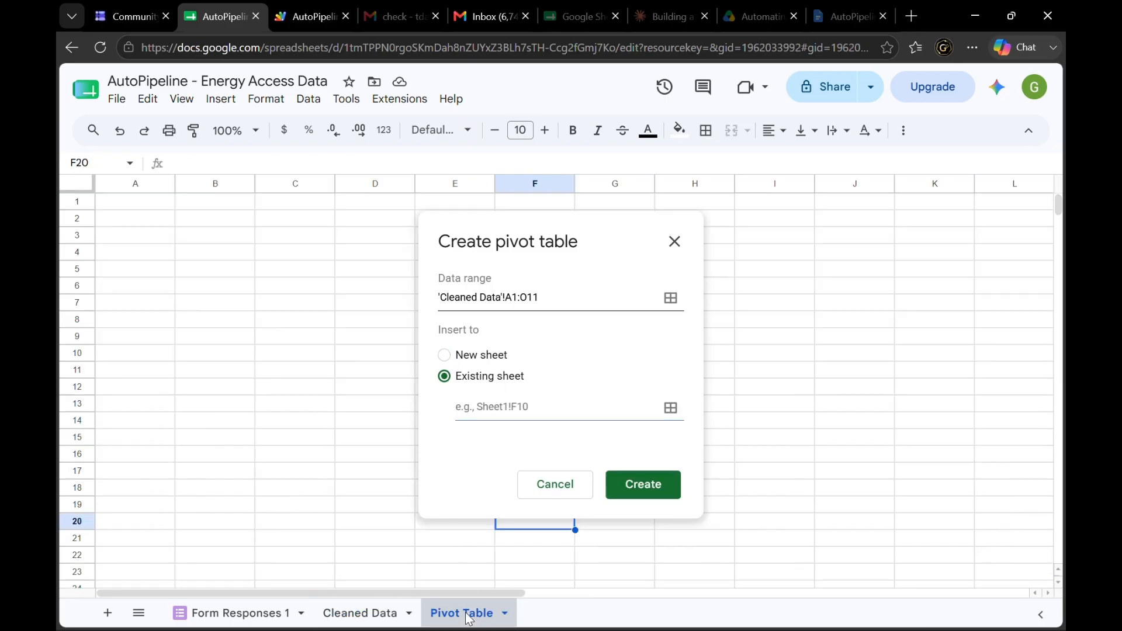
left_click(500, 402)
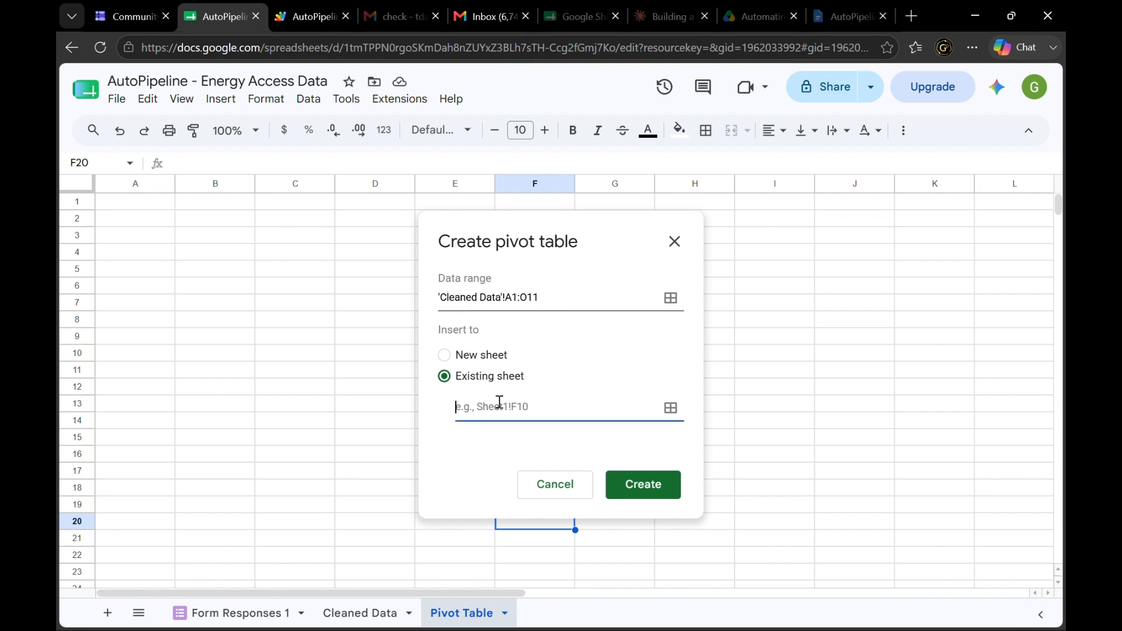
type("'Pivot tab")
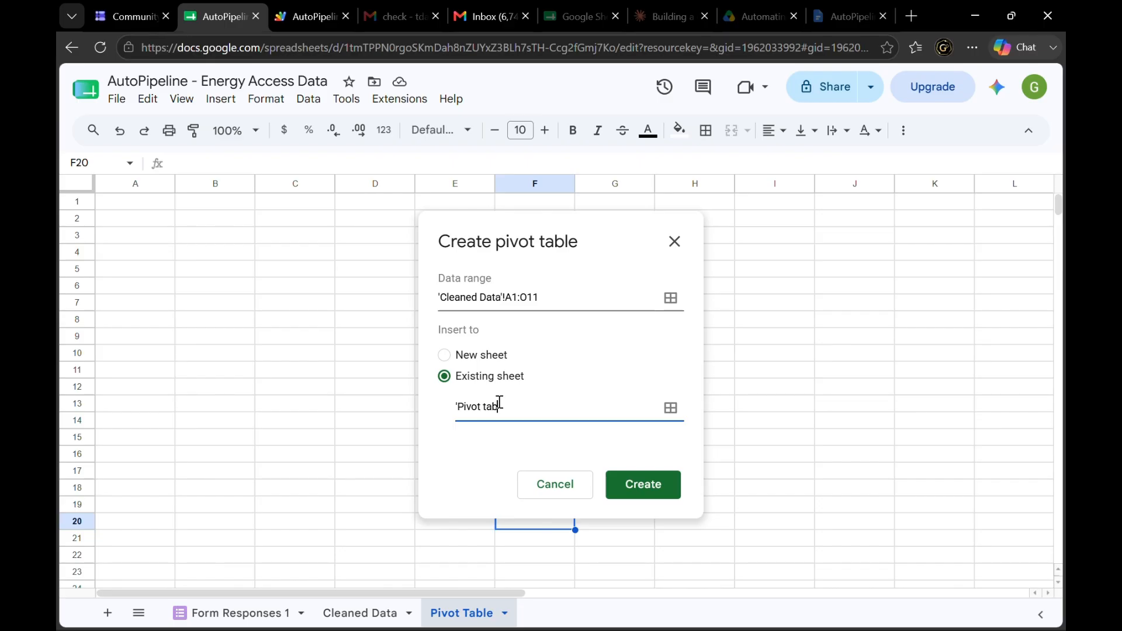
key("BackSpace")
key("BackSpace")
key("BackSpace")
type("Tab")
left_click(118, 201)
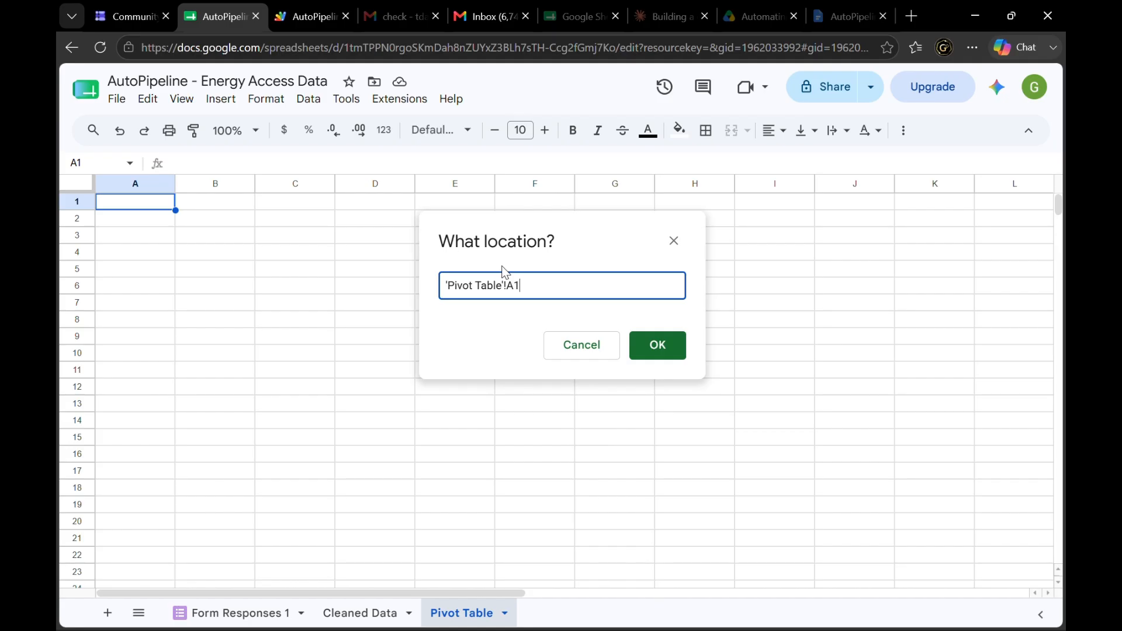
left_click(655, 345)
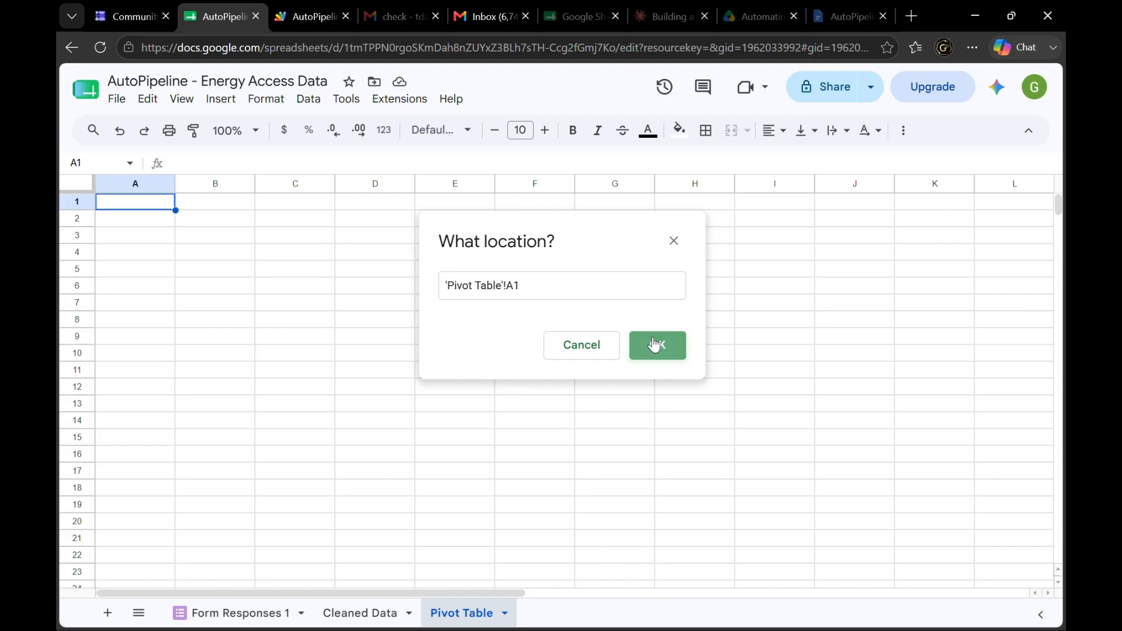
left_click(564, 393)
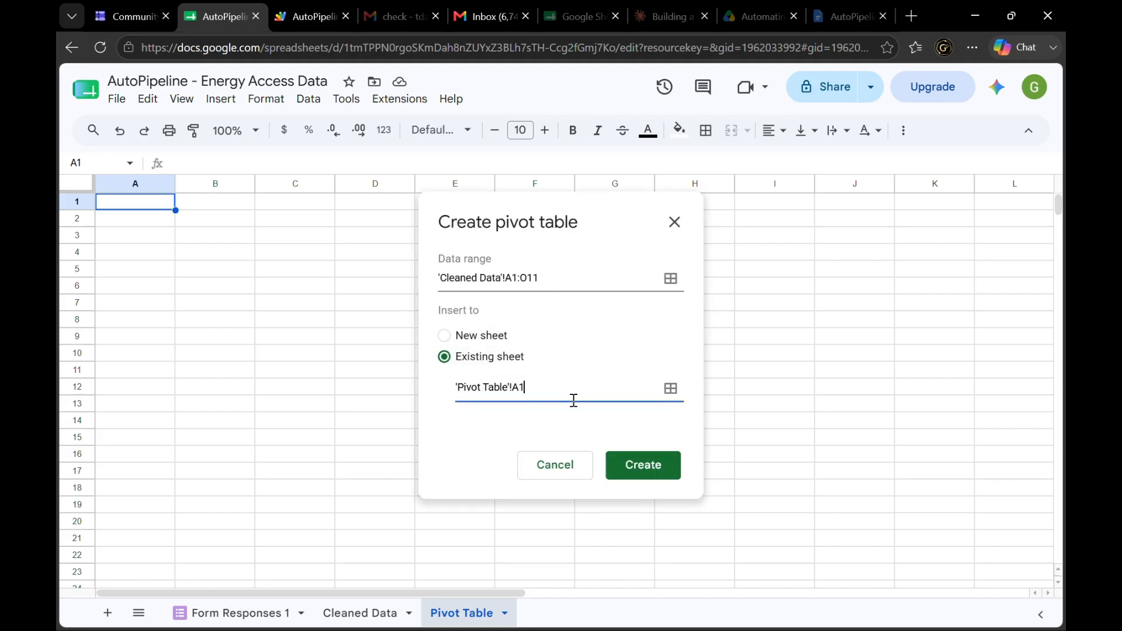
left_click(614, 464)
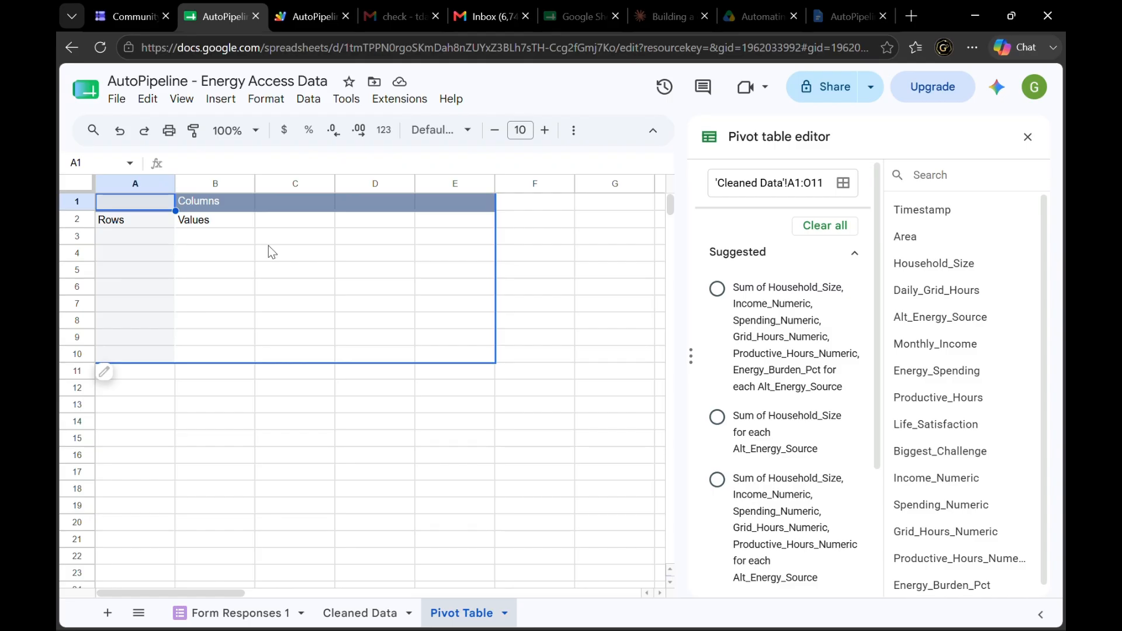
Add Area as the row field of the pivot table
scroll(865, 403, "down", 3)
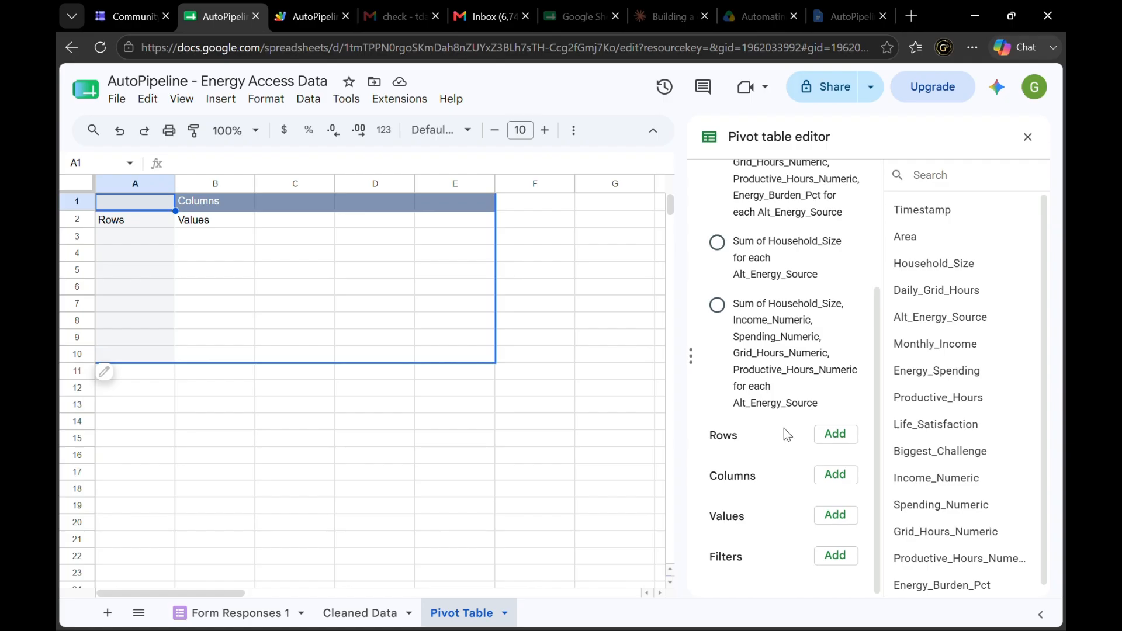
left_click(834, 434)
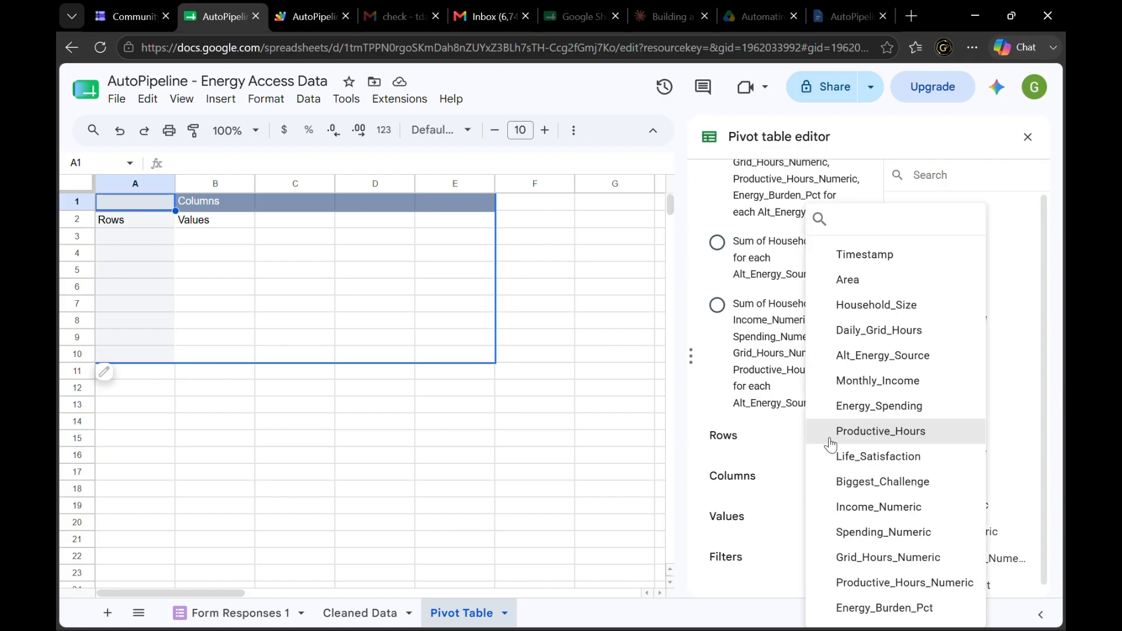
left_click(738, 443)
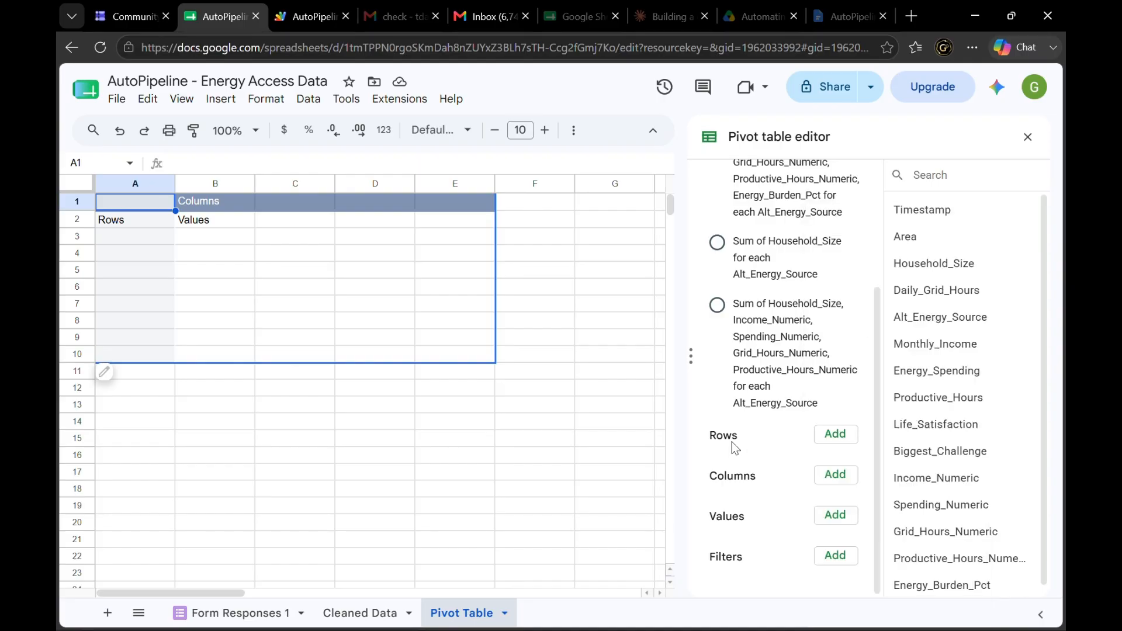
left_click(826, 439)
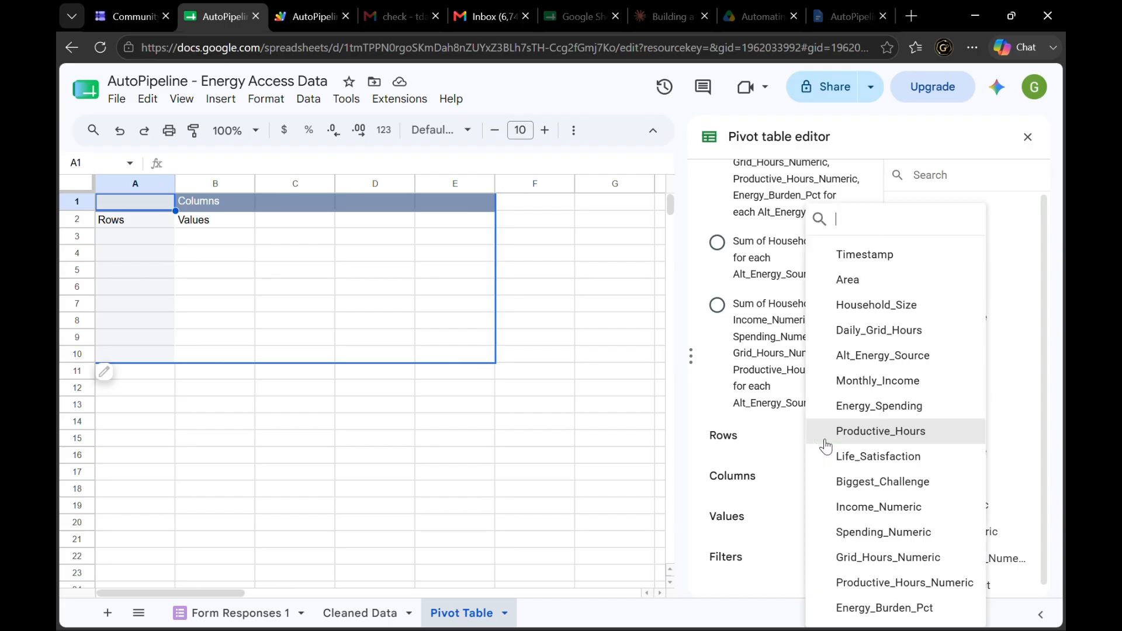
left_click(855, 283)
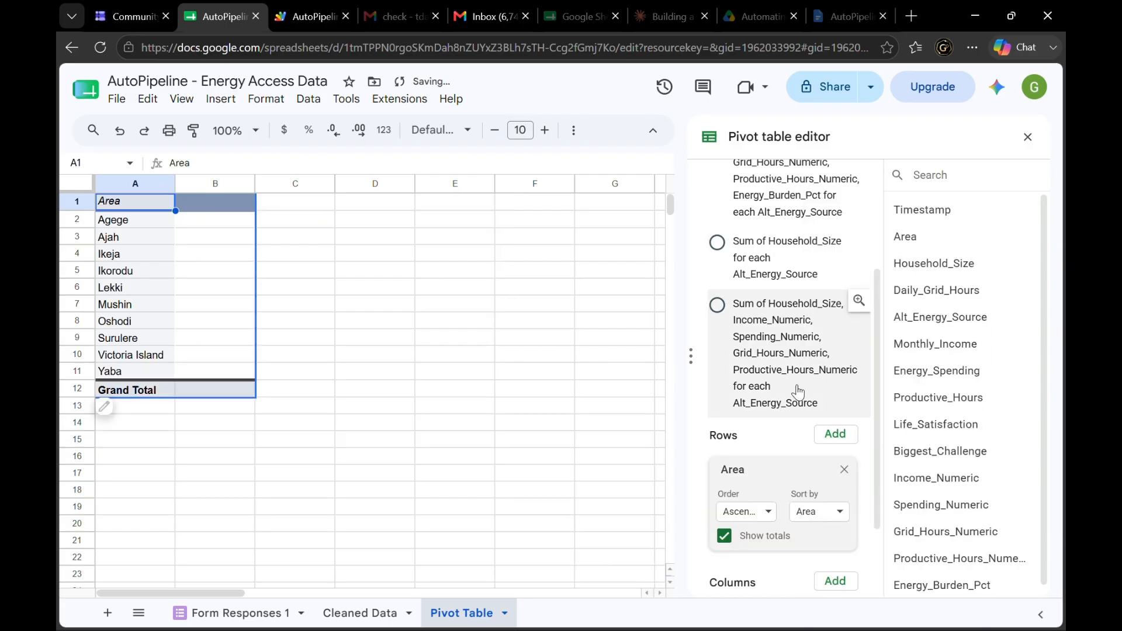
Add Grid_Hours_Numeric as a pivot table value and summarize it by AVERAGE
scroll(782, 456, "down", 2)
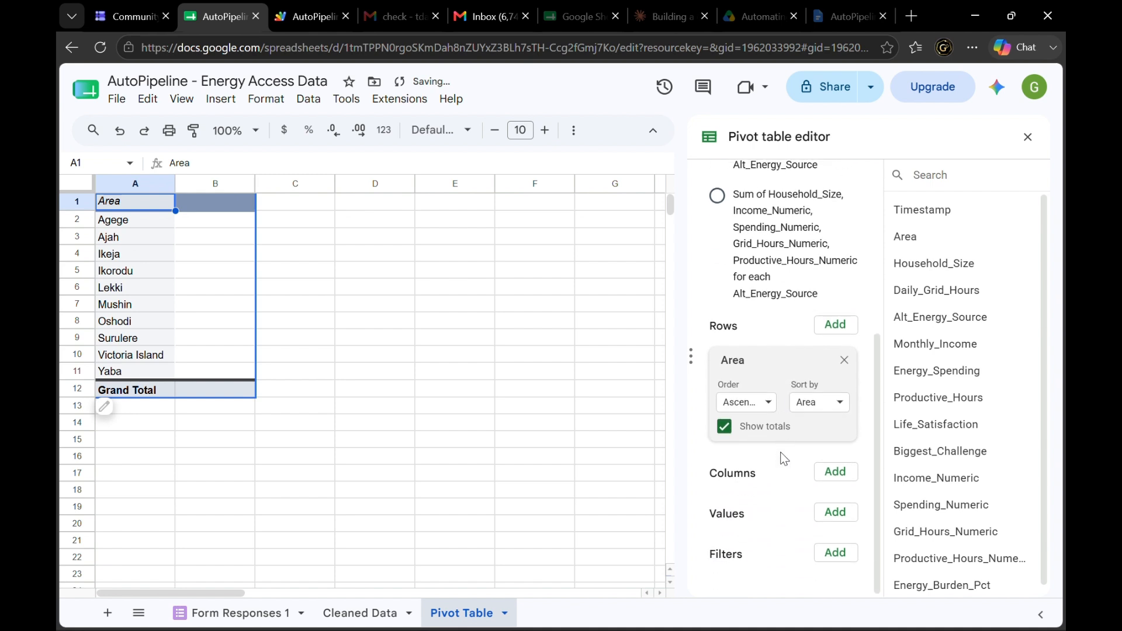
left_click(830, 517)
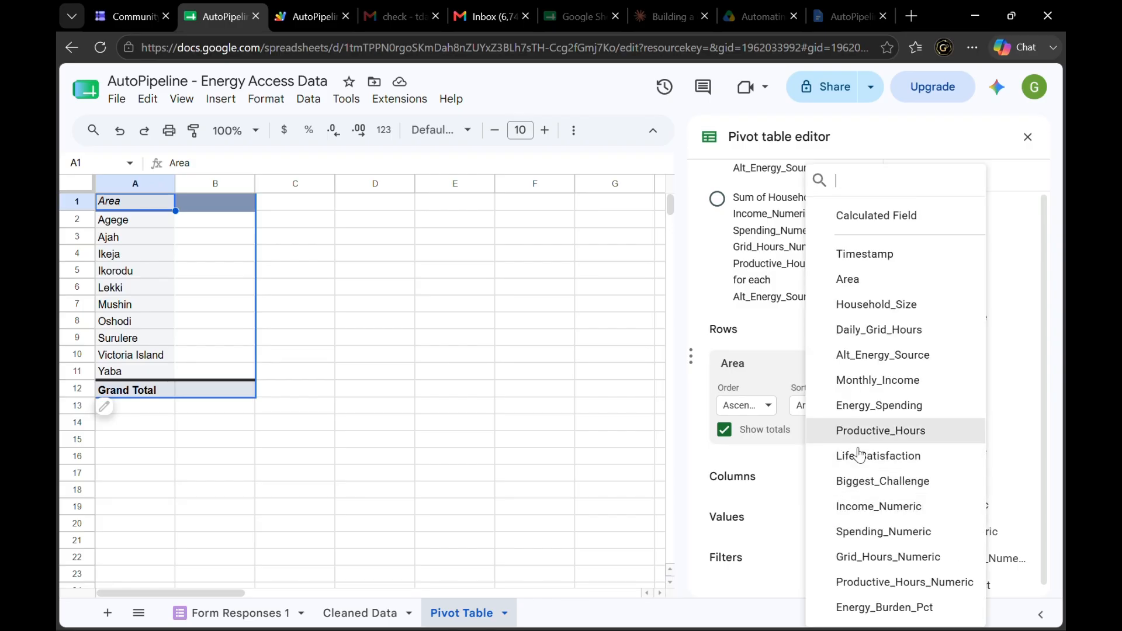
left_click(865, 557)
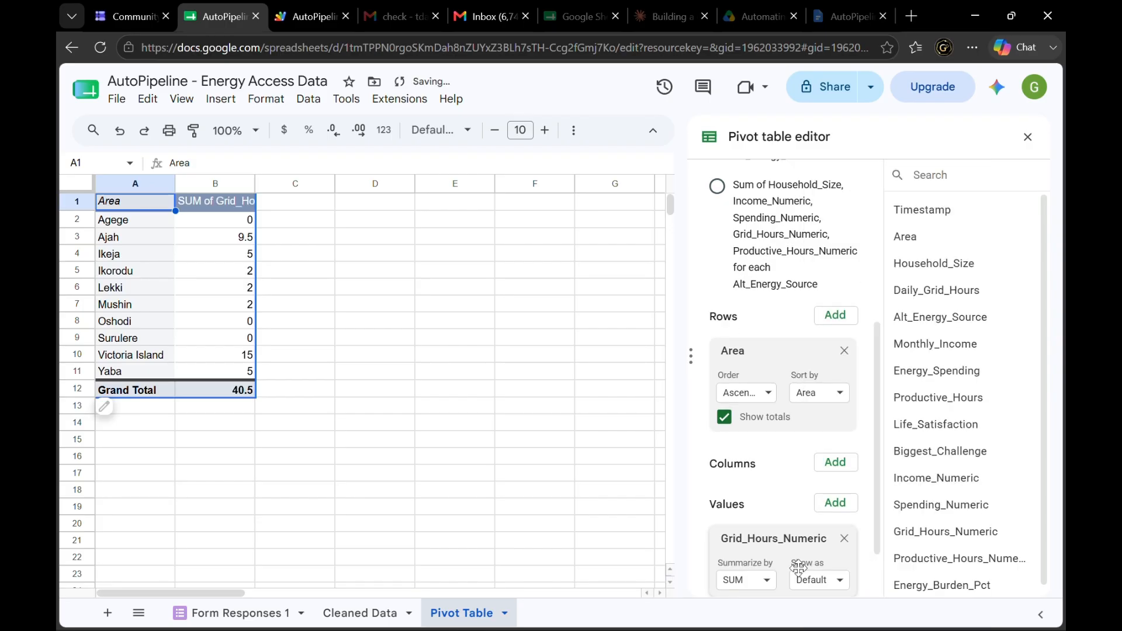
scroll(746, 578, "down", 2)
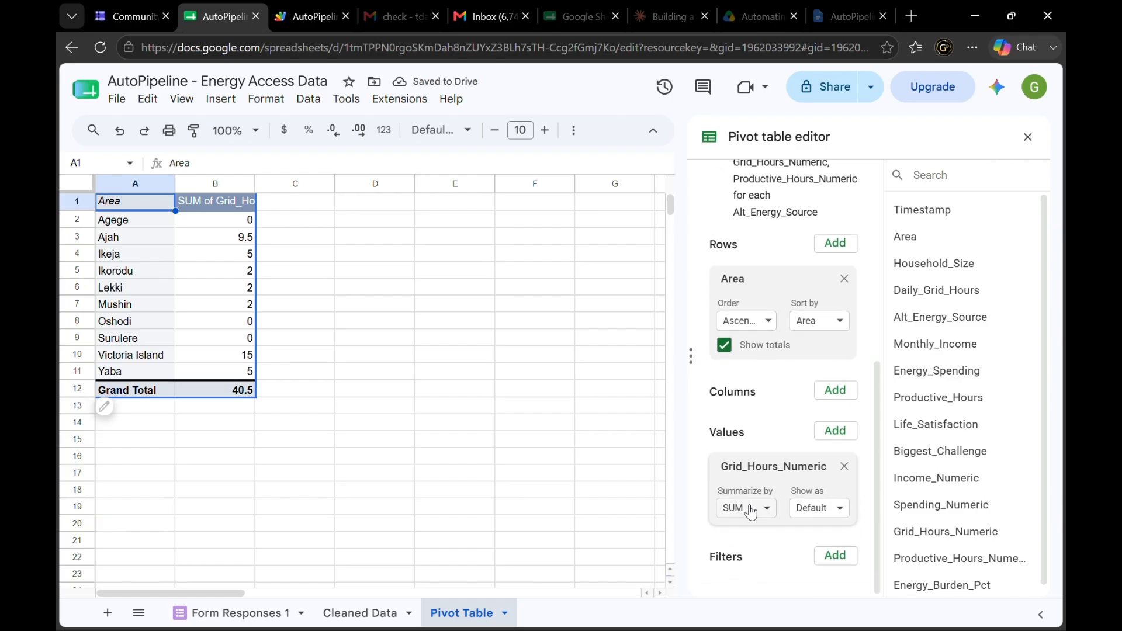
left_click(759, 510)
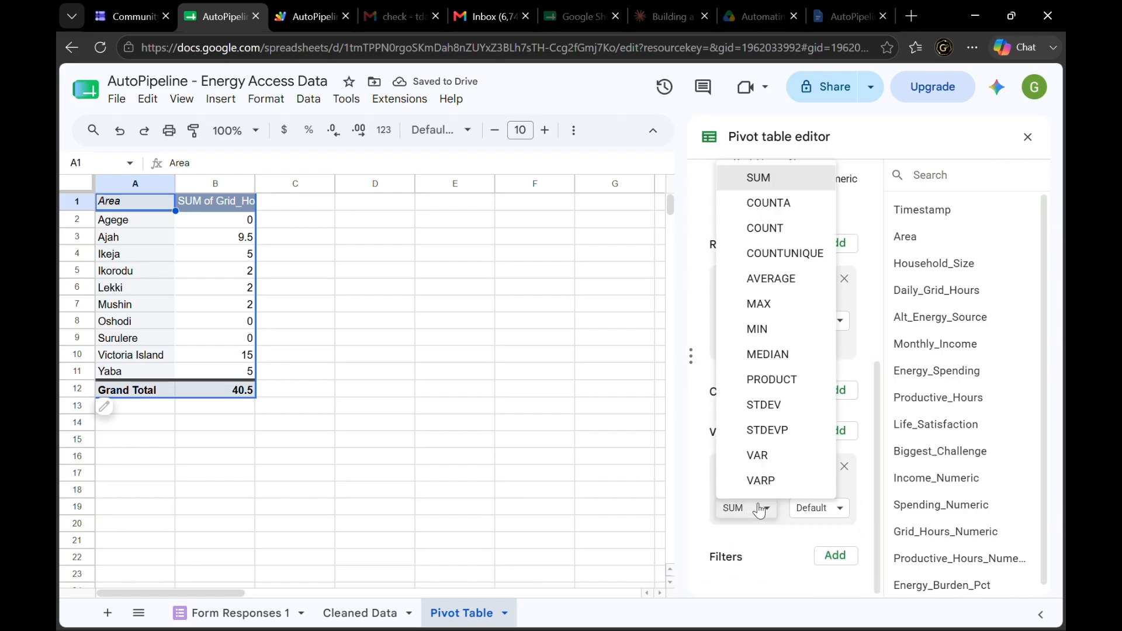
left_click(760, 279)
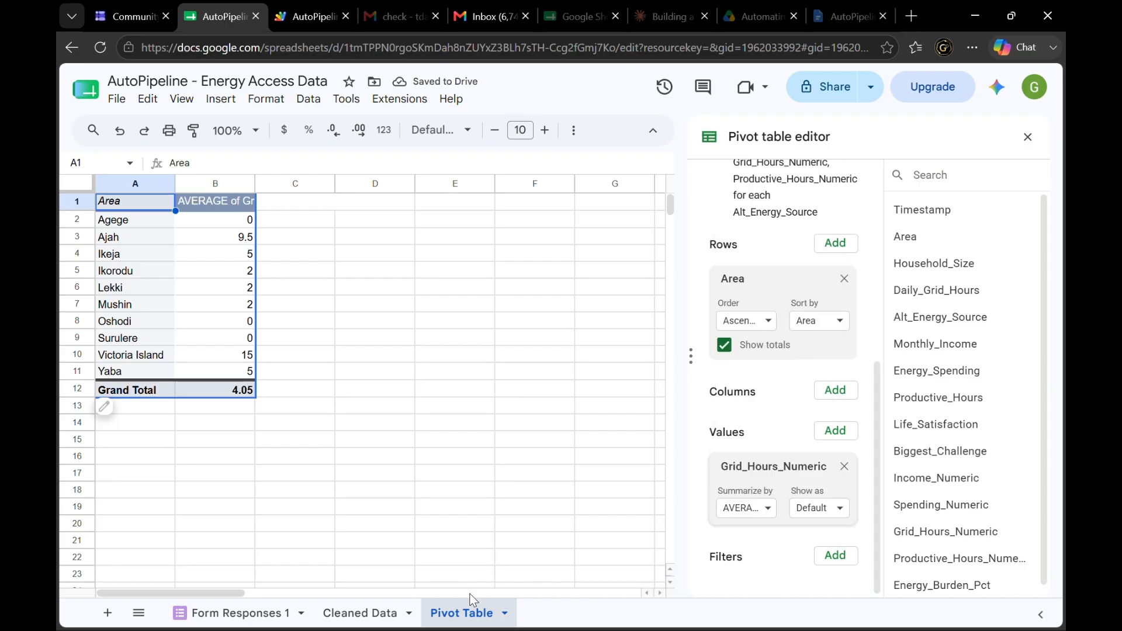
Open the name of the Pivot Table sheet for editing
double_click(470, 616)
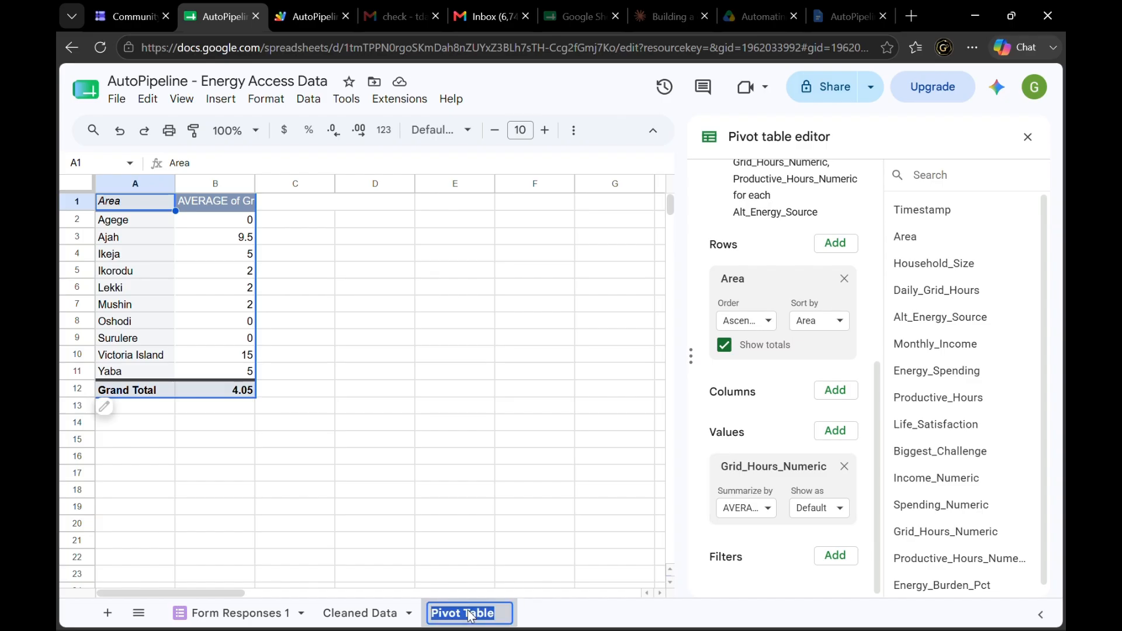
Rename the pivot table sheet as Grid by Area, close its editor, and fit column B's width to its contents
type("Grid by Area")
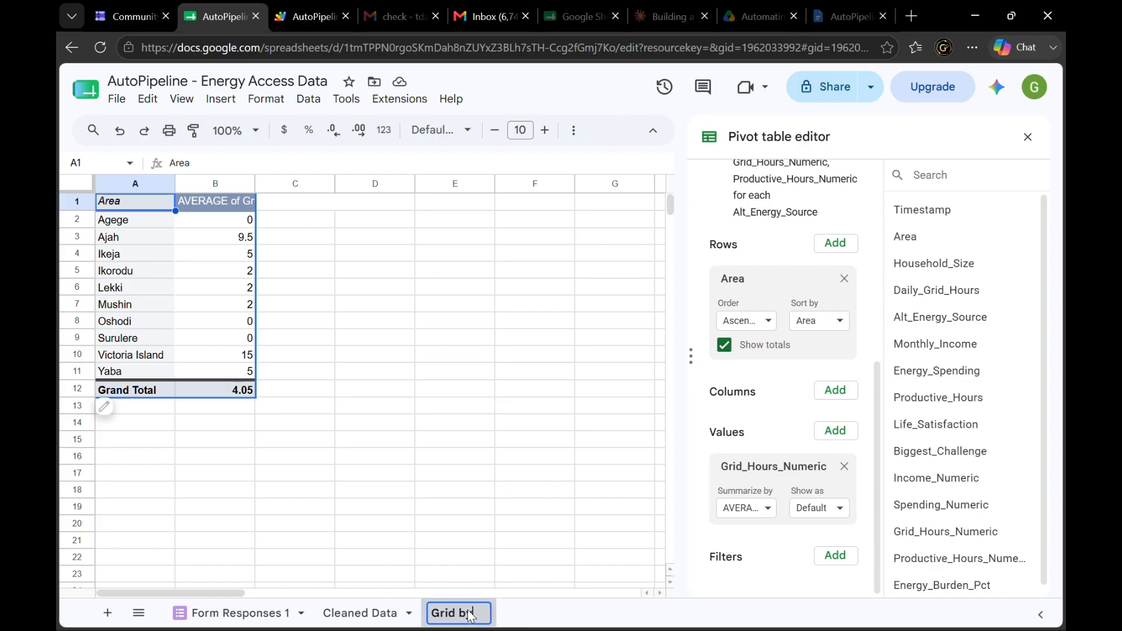
left_click(555, 547)
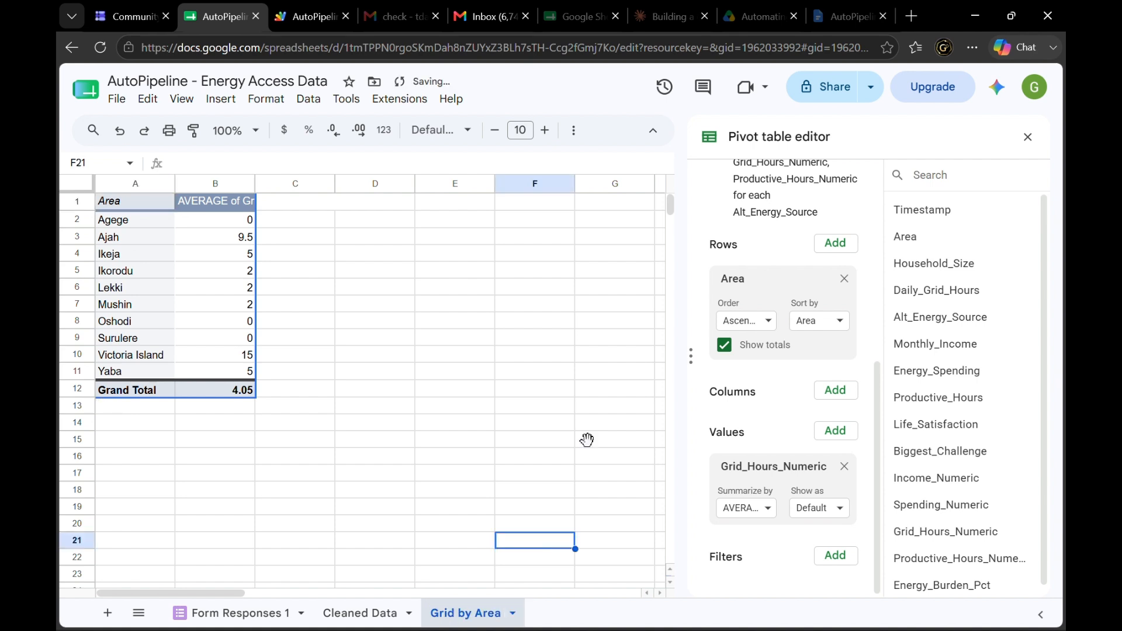
left_click(1028, 137)
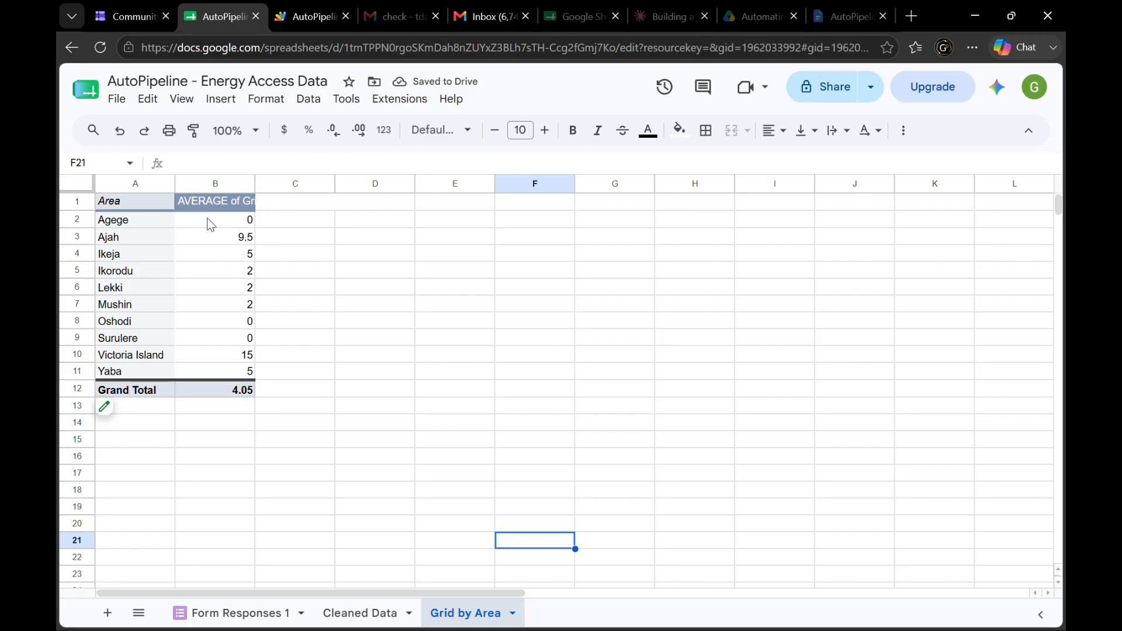
double_click(255, 184)
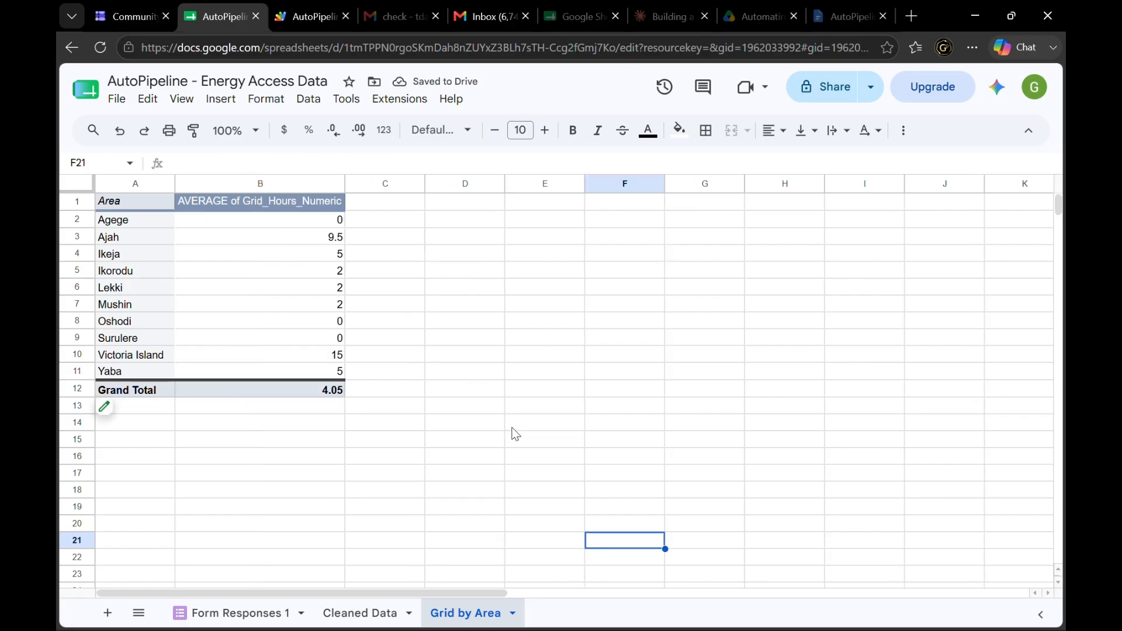
Add a new blank sheet and start a pivot table from 'Cleaned Data'!A1:O11, choosing an existing sheet as its destination
left_click(108, 615)
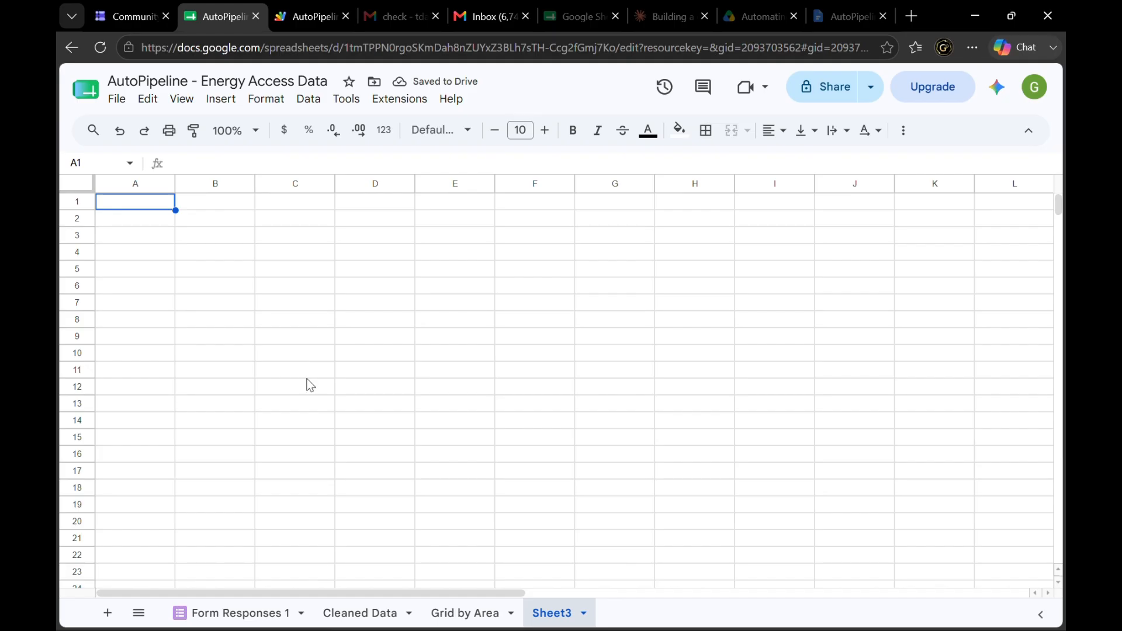
left_click(372, 614)
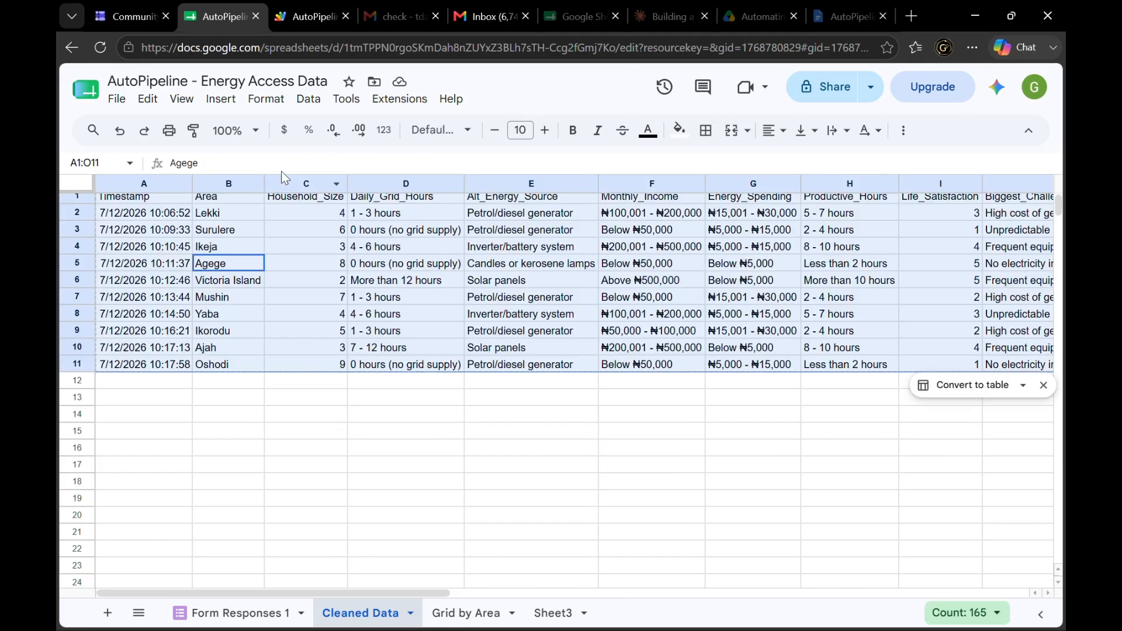
left_click(231, 98)
mouse_move(266, 100)
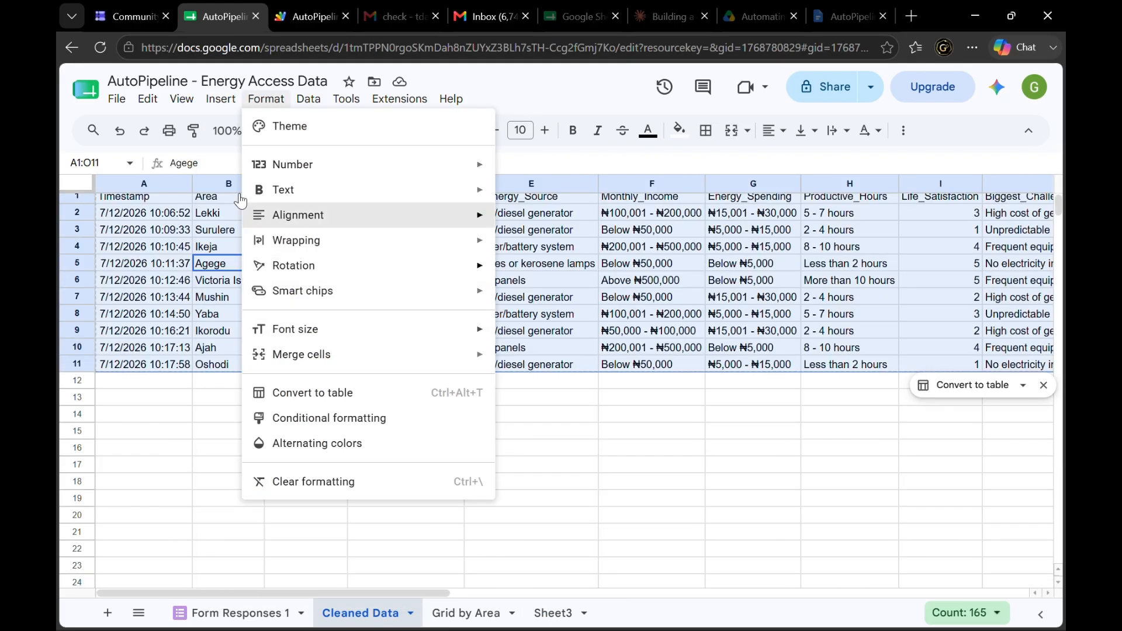
mouse_move(221, 99)
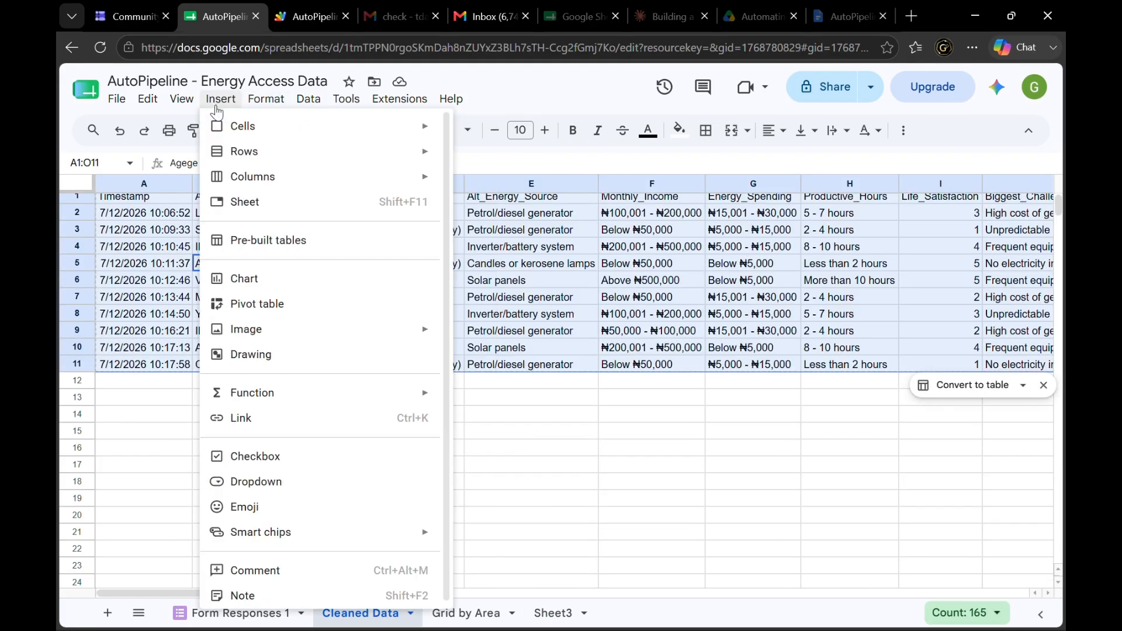
left_click(273, 304)
left_click(495, 384)
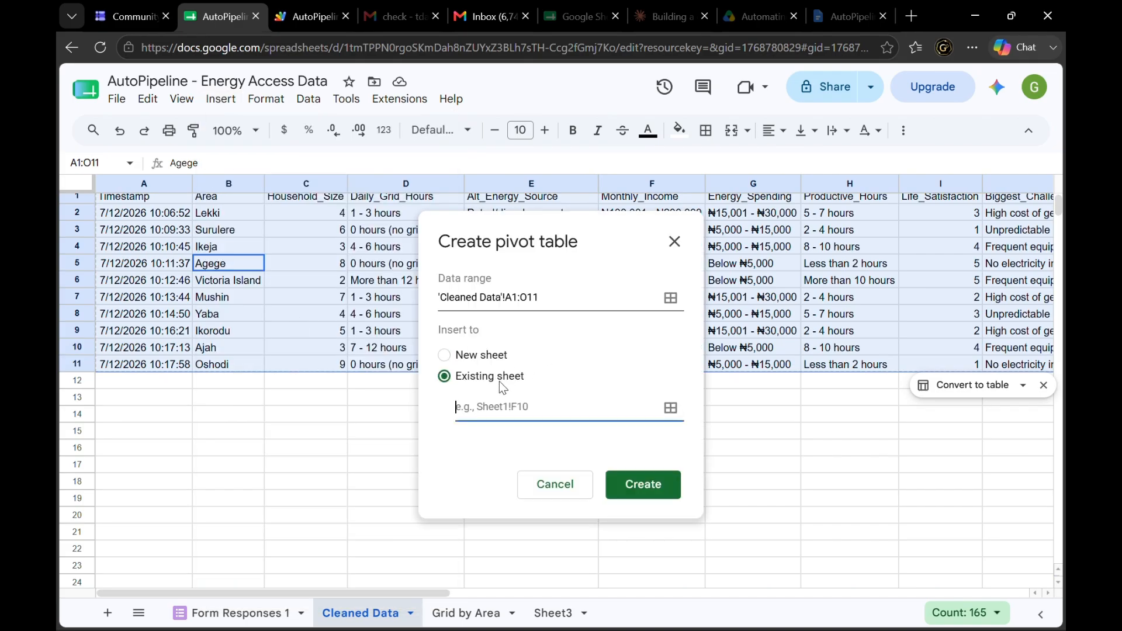
Set the pivot table's location to Sheet3!A1 and create it
left_click(555, 614)
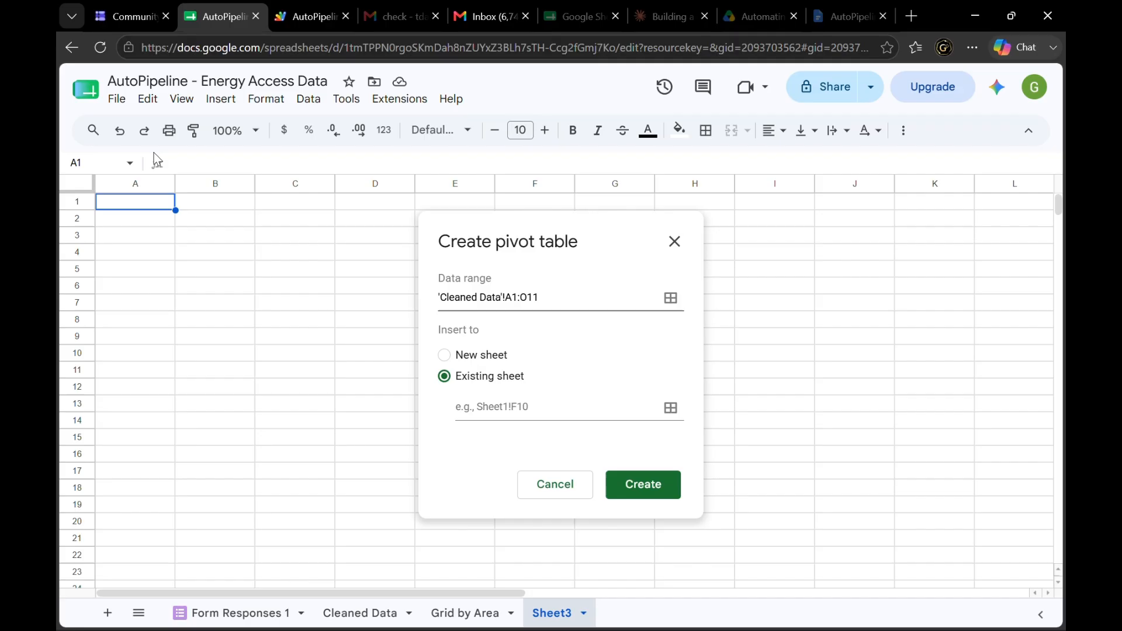
left_click(157, 206)
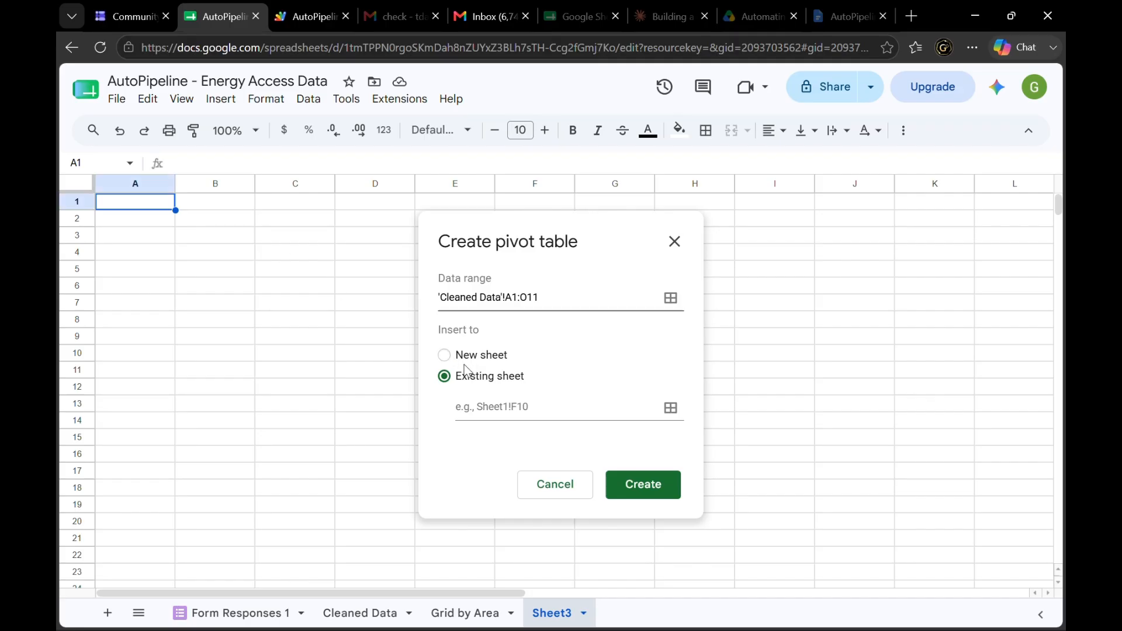
left_click(495, 400)
left_click(156, 203)
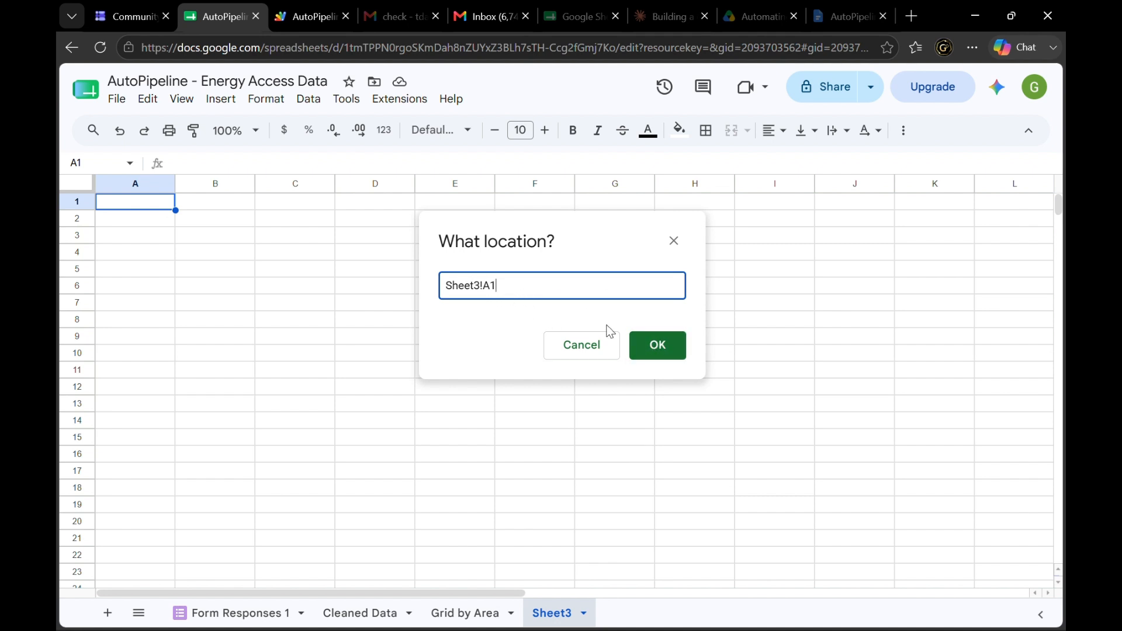
left_click(650, 351)
left_click(643, 466)
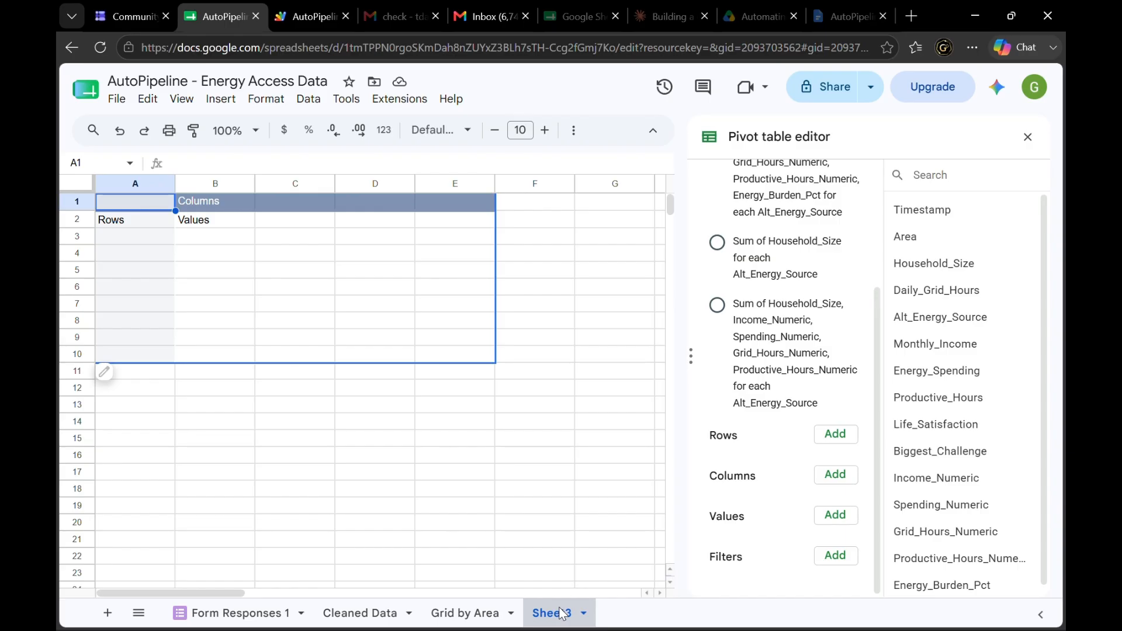
Set the pivot table's rows to Monthly_Income and its values to Energy_Burden_Pct summarized by AVERAGE
left_click(851, 441)
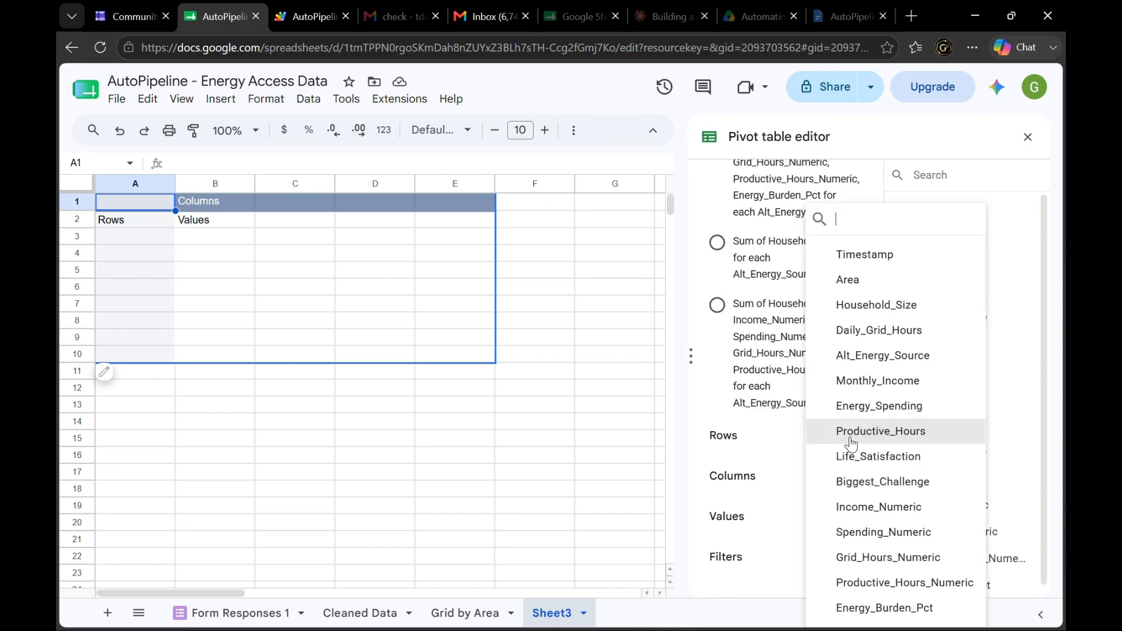
left_click(859, 383)
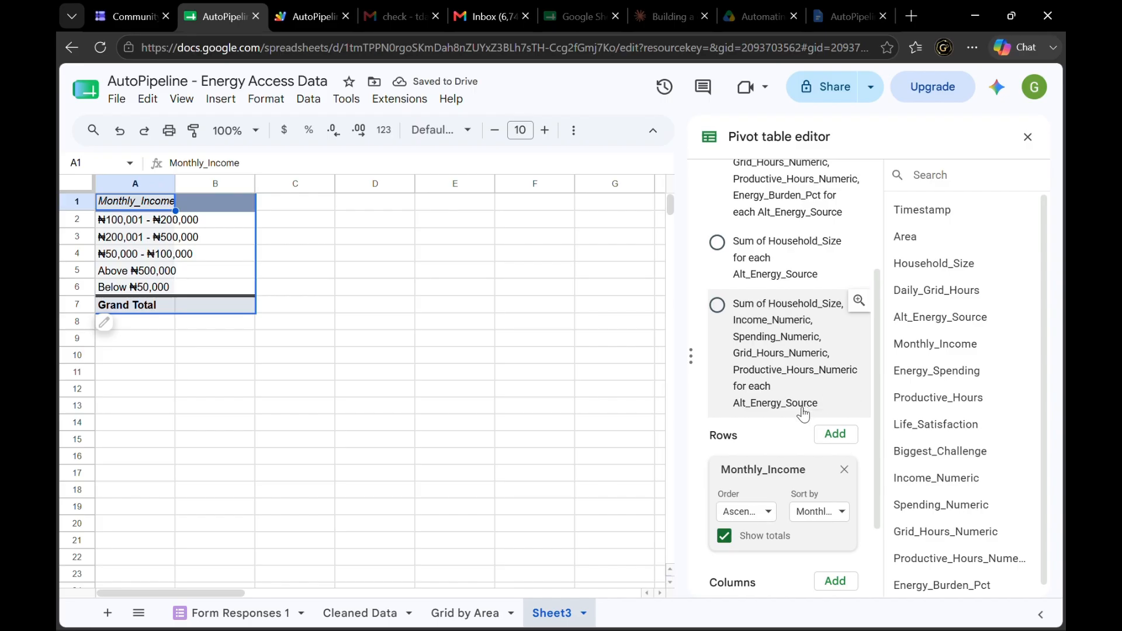
scroll(851, 513, "down", 2)
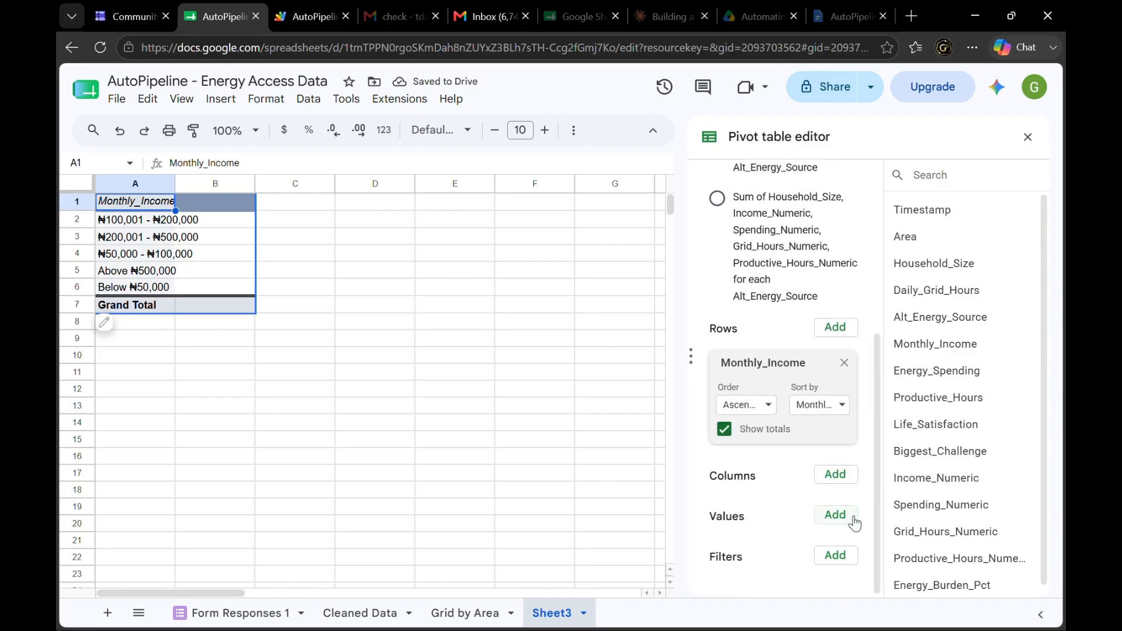
left_click(853, 520)
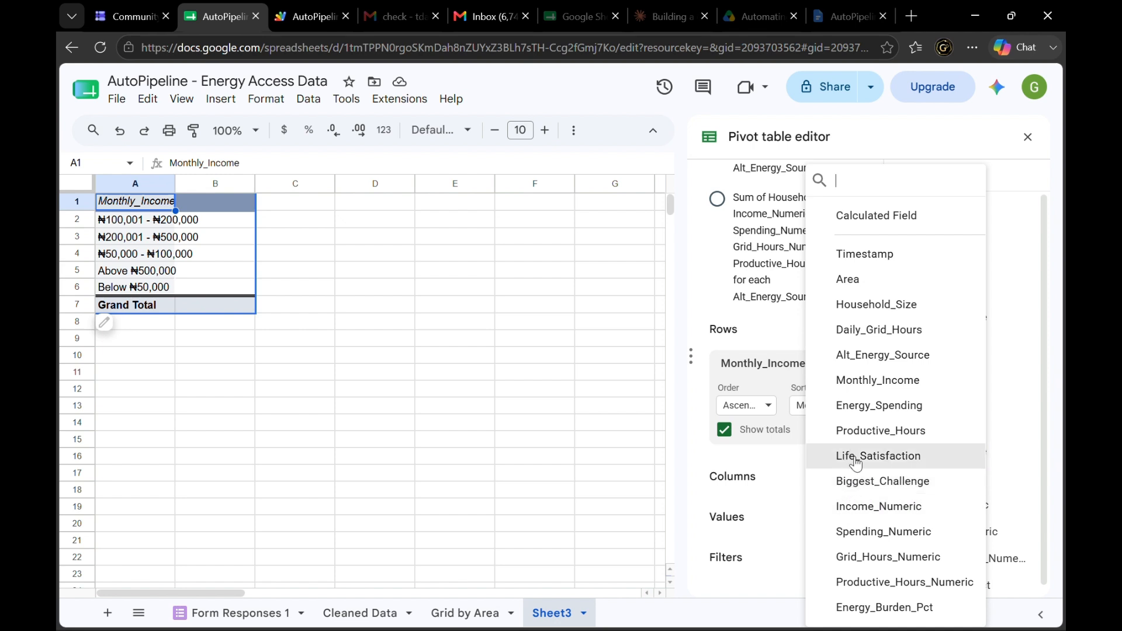
left_click(859, 608)
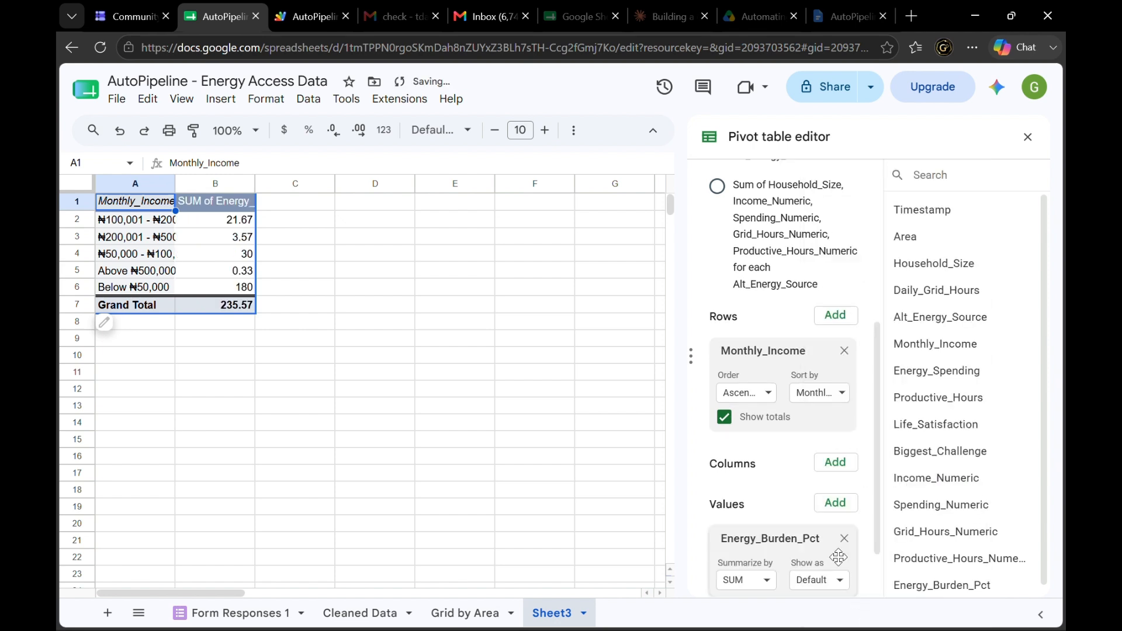
scroll(757, 505, "down", 1)
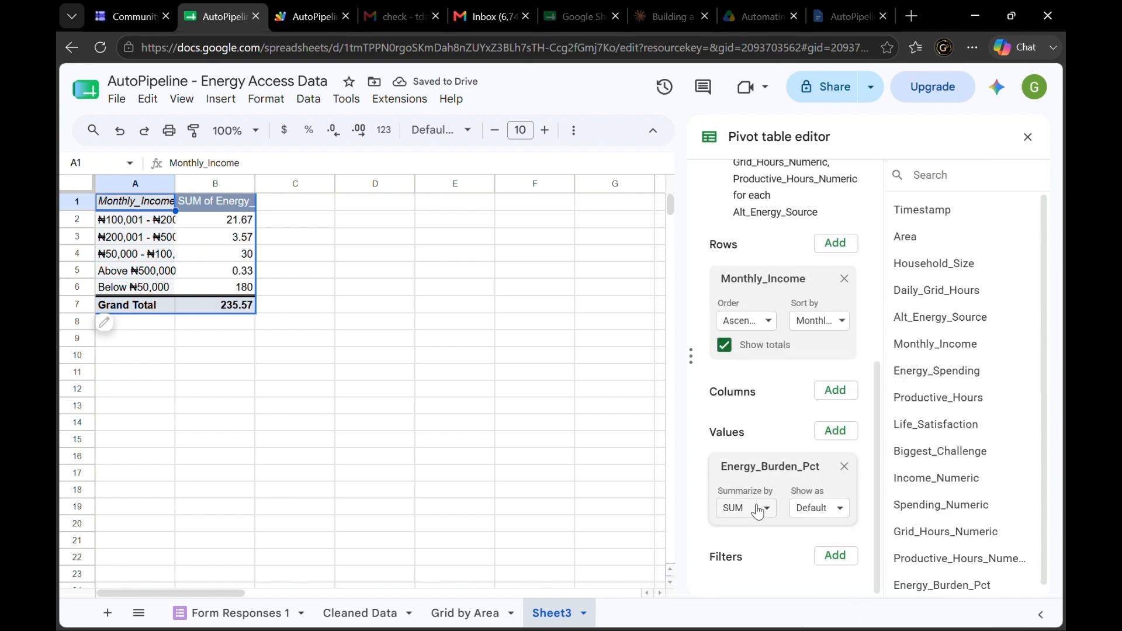
left_click(758, 511)
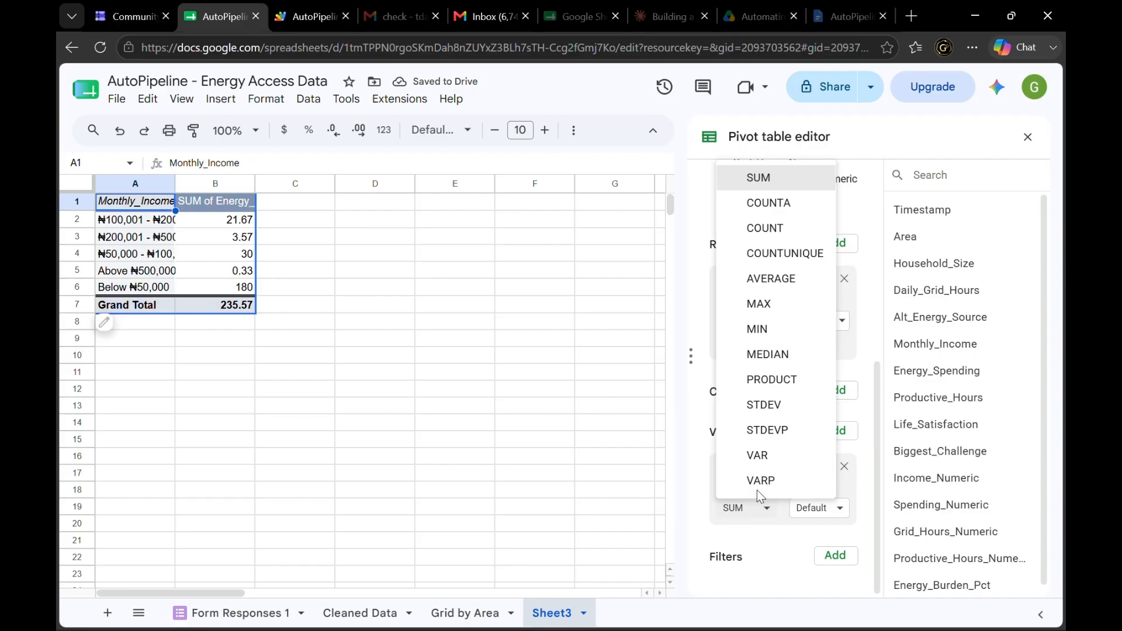
left_click(764, 279)
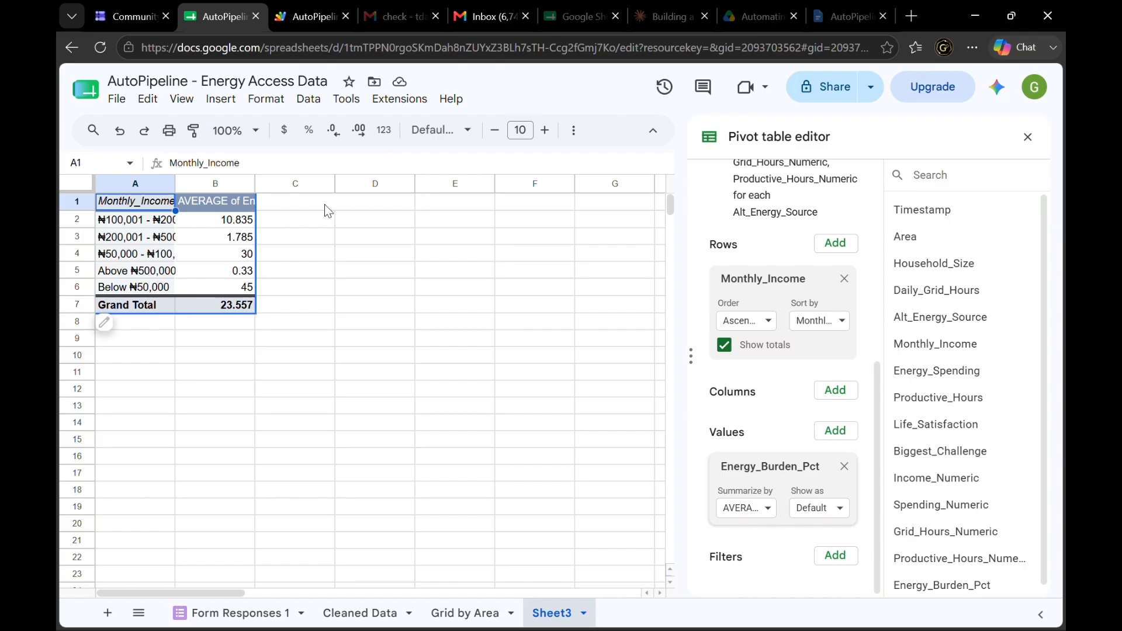
Fit the widths of columns A and B to the pivot table's contents
double_click(255, 184)
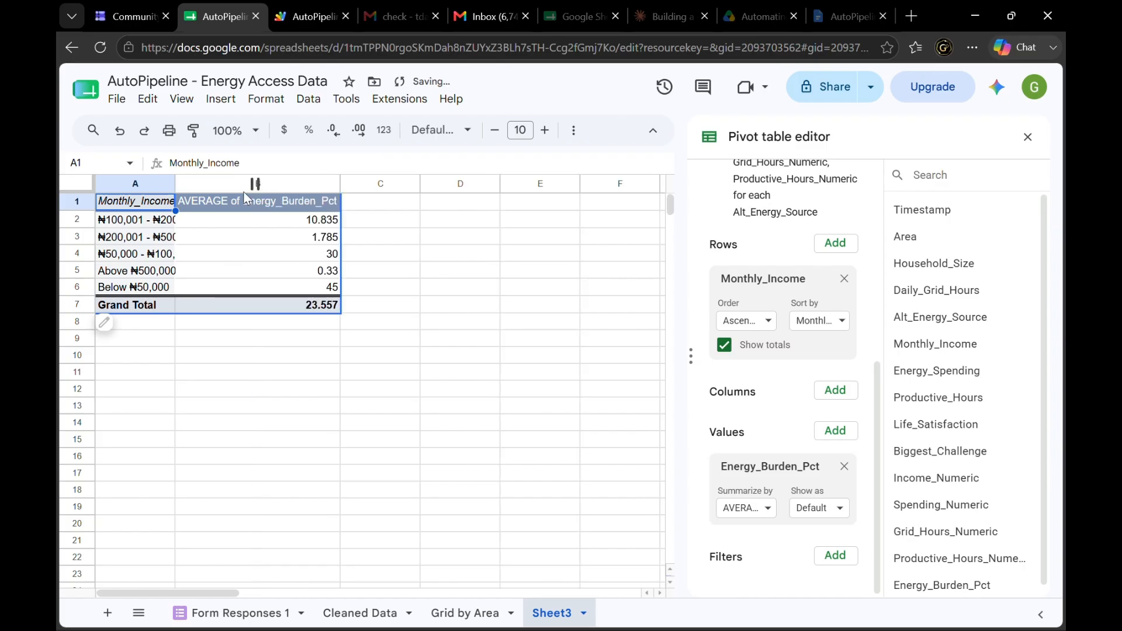
double_click(173, 184)
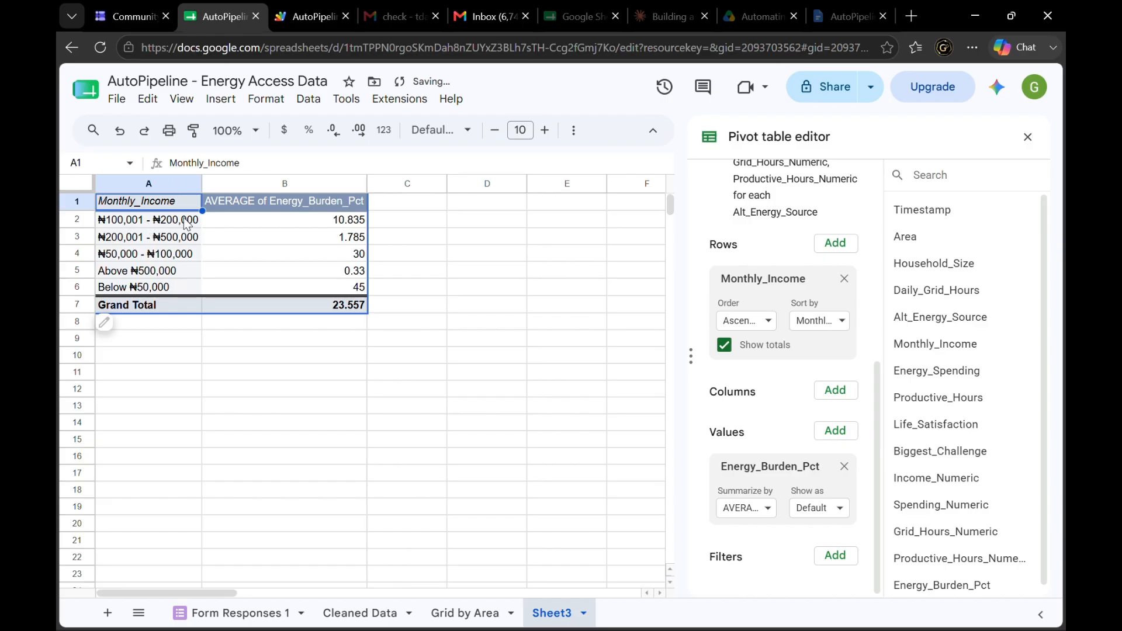
left_click(294, 226)
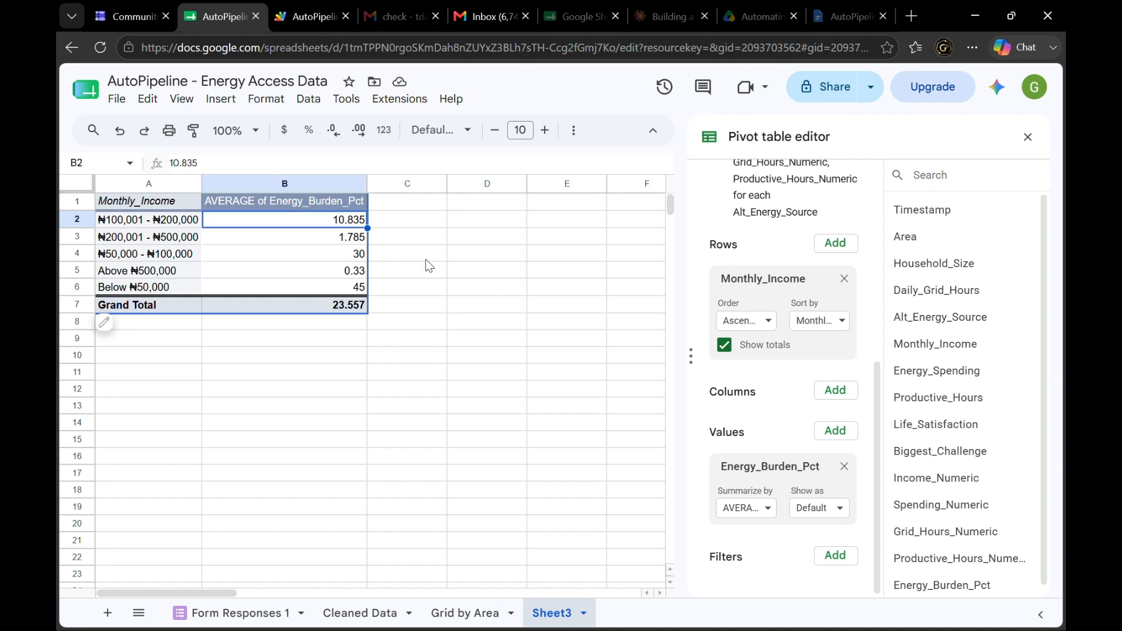
Rename Sheet3 as Burden by income and close the pivot table editor
double_click(561, 620)
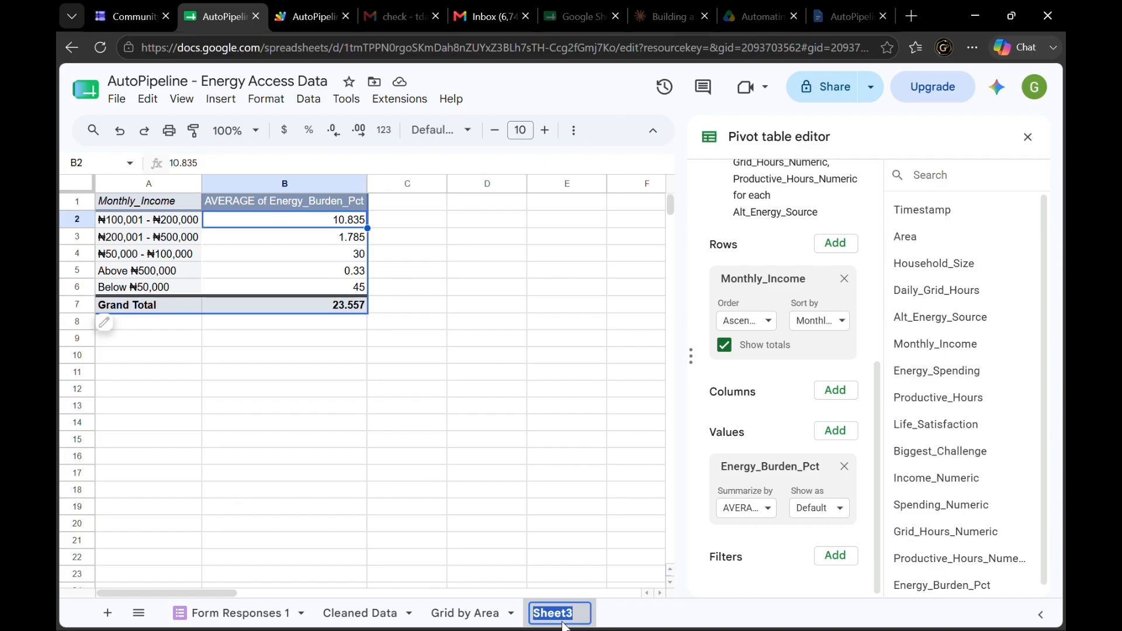
type("B")
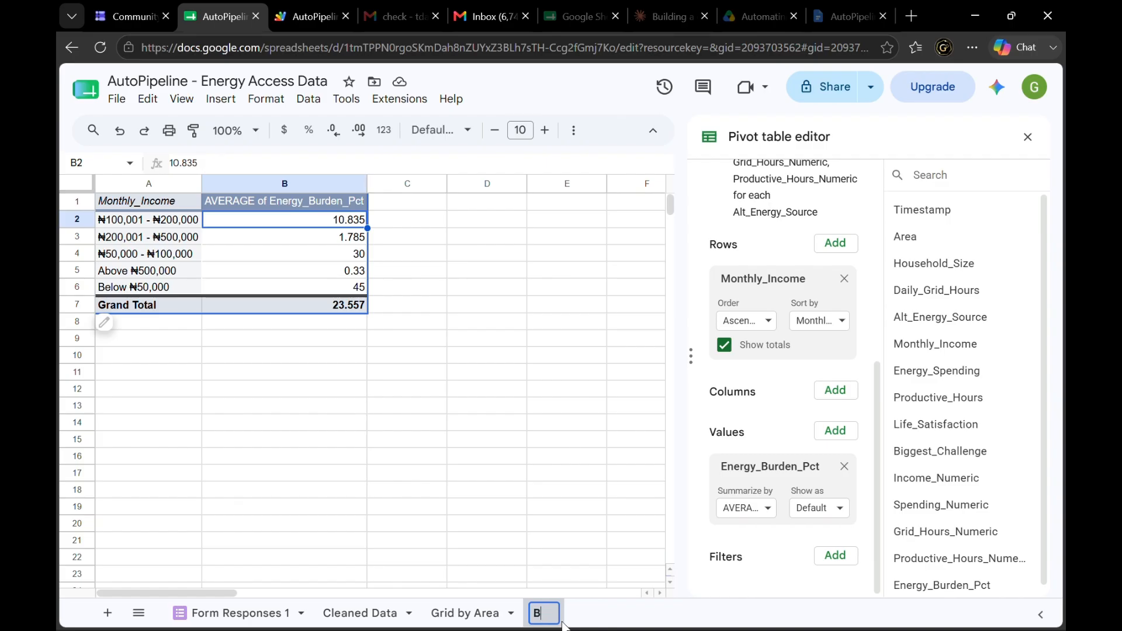
type("urden b")
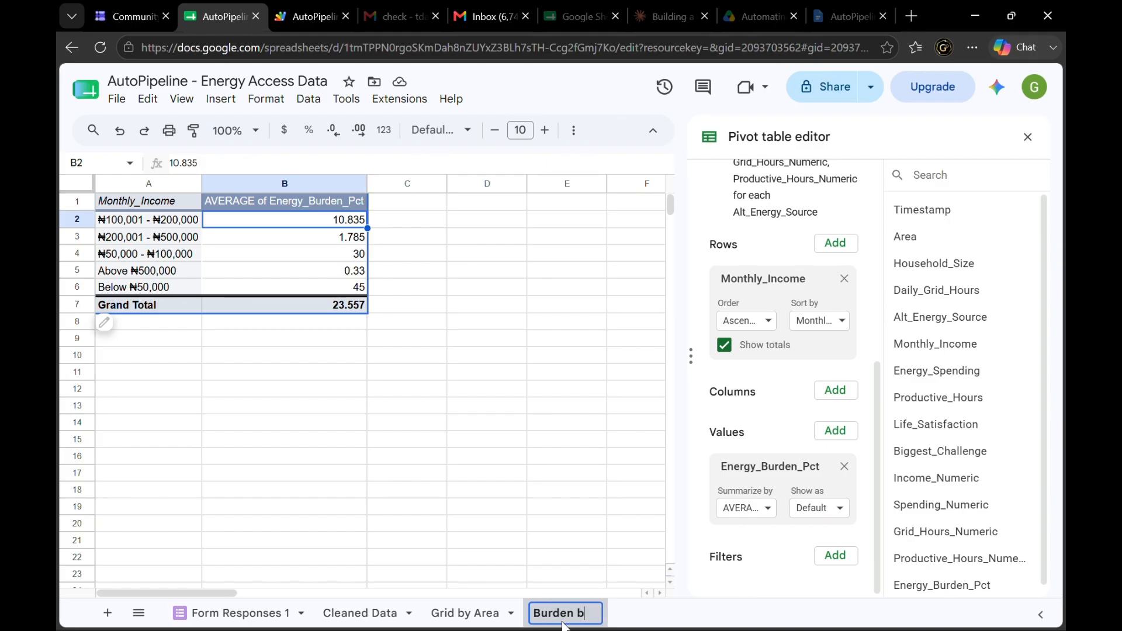
type("y income")
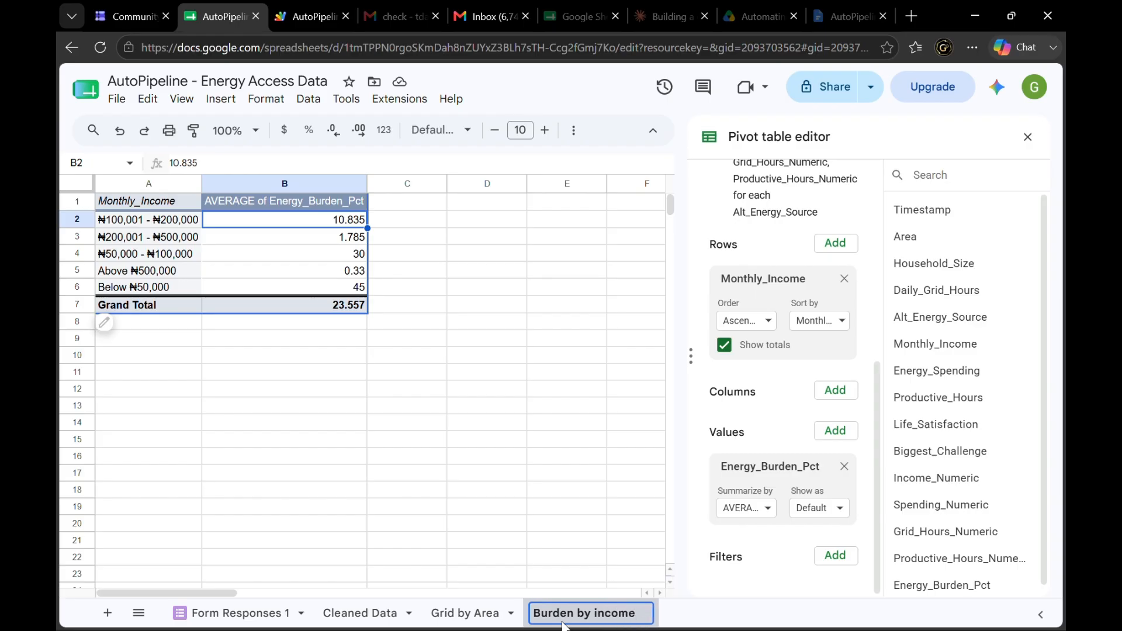
left_click(581, 521)
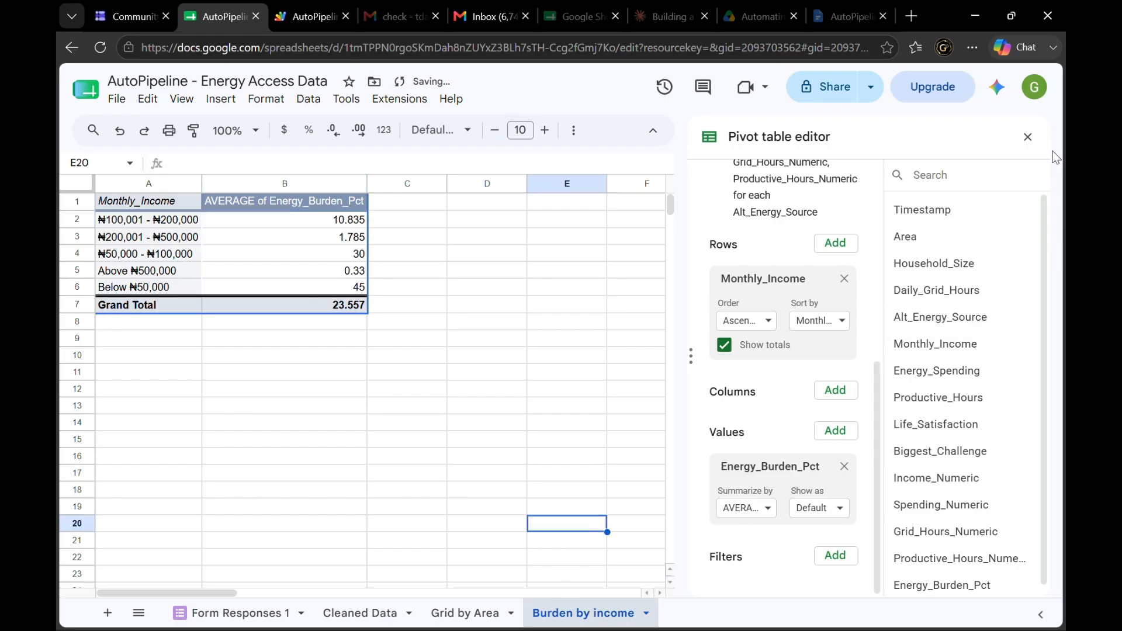
left_click(1028, 138)
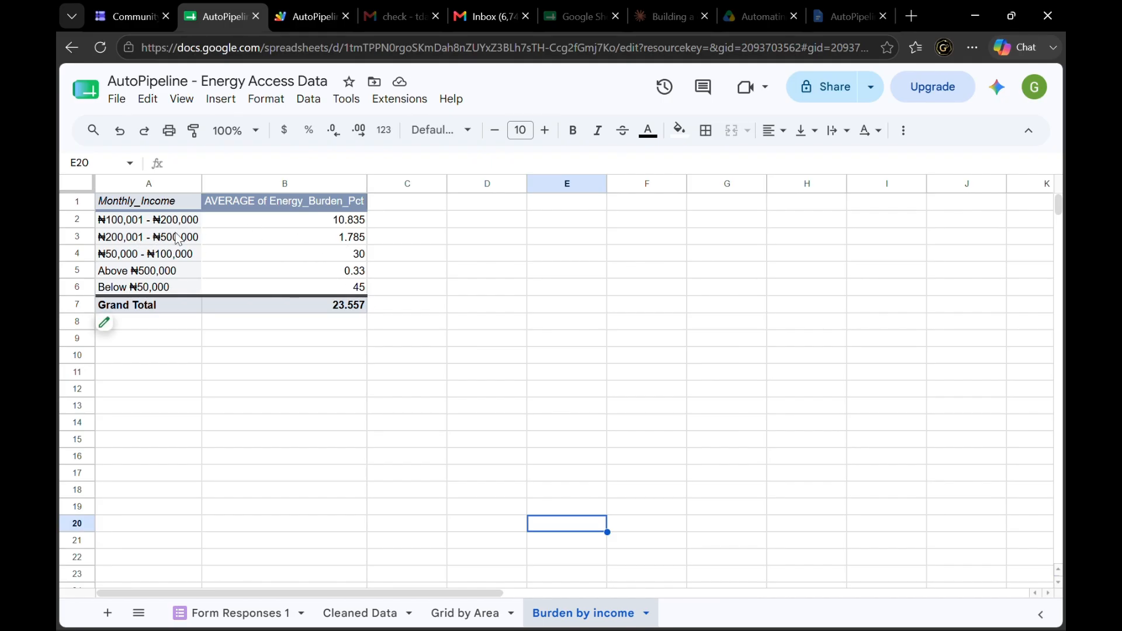
Examine the average energy burden for each monthly income bracket in the pivot table
left_click(321, 240)
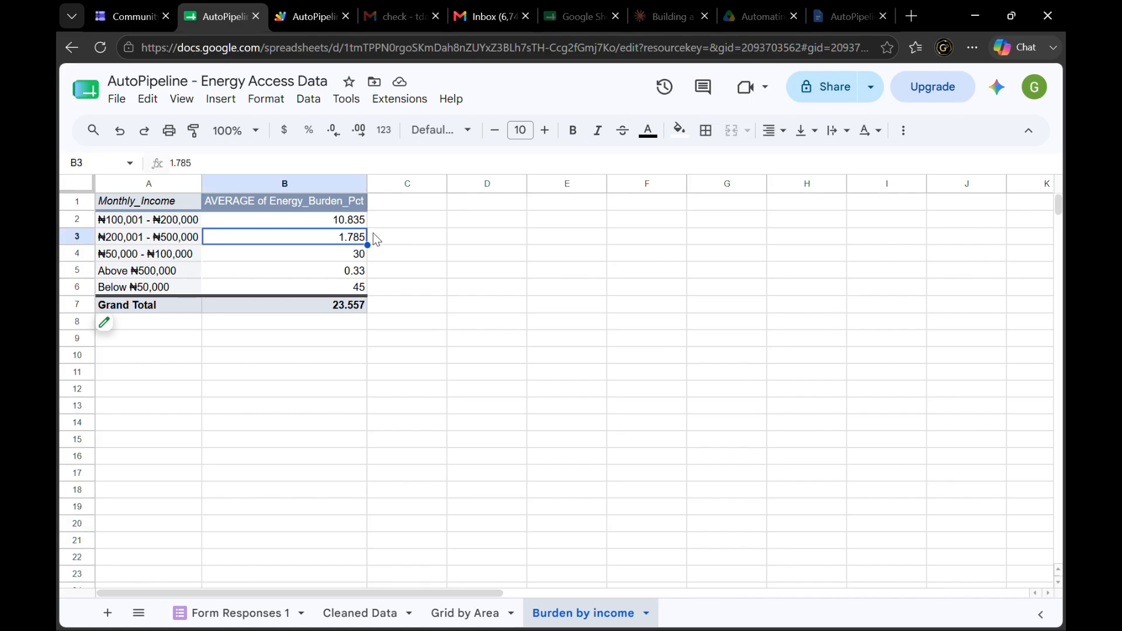
left_click(173, 258)
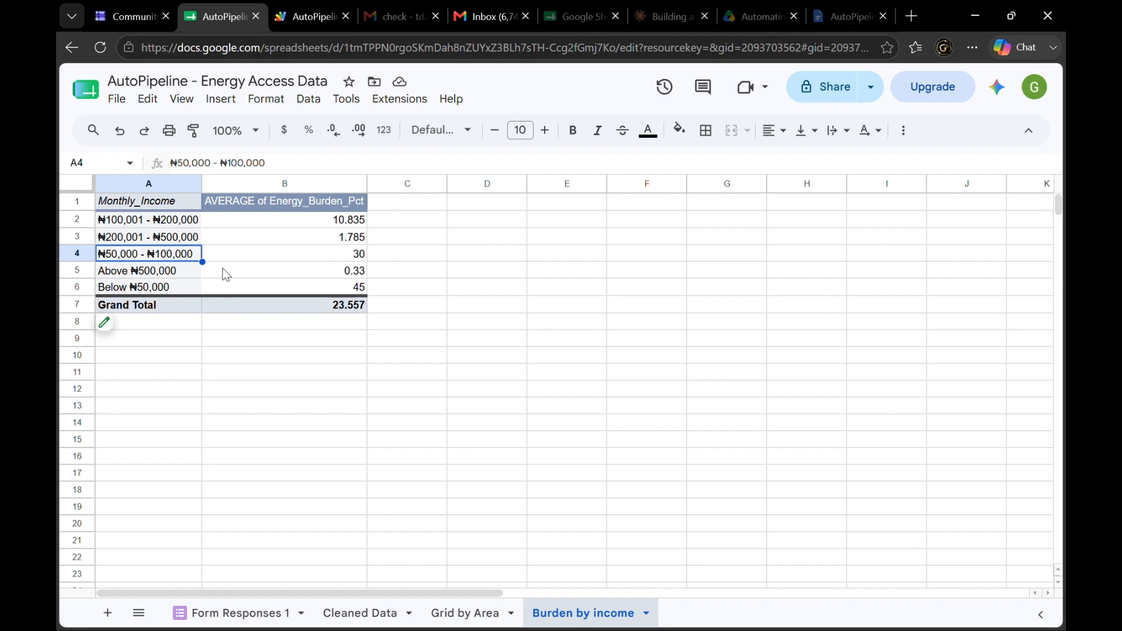
left_click(189, 272)
left_click(312, 260)
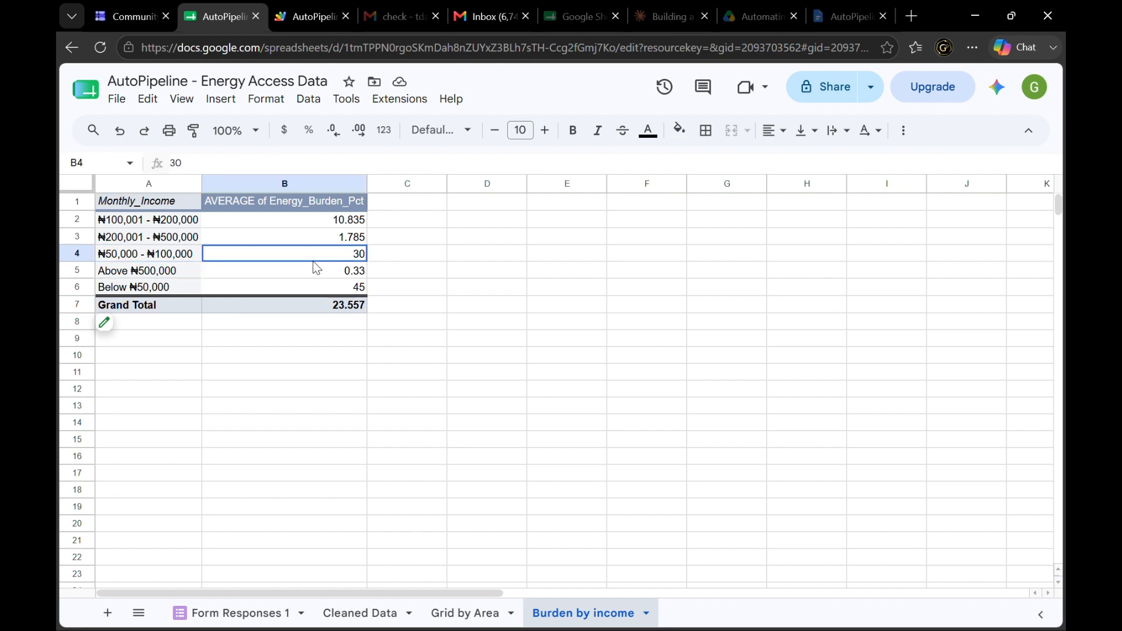
left_click(320, 269)
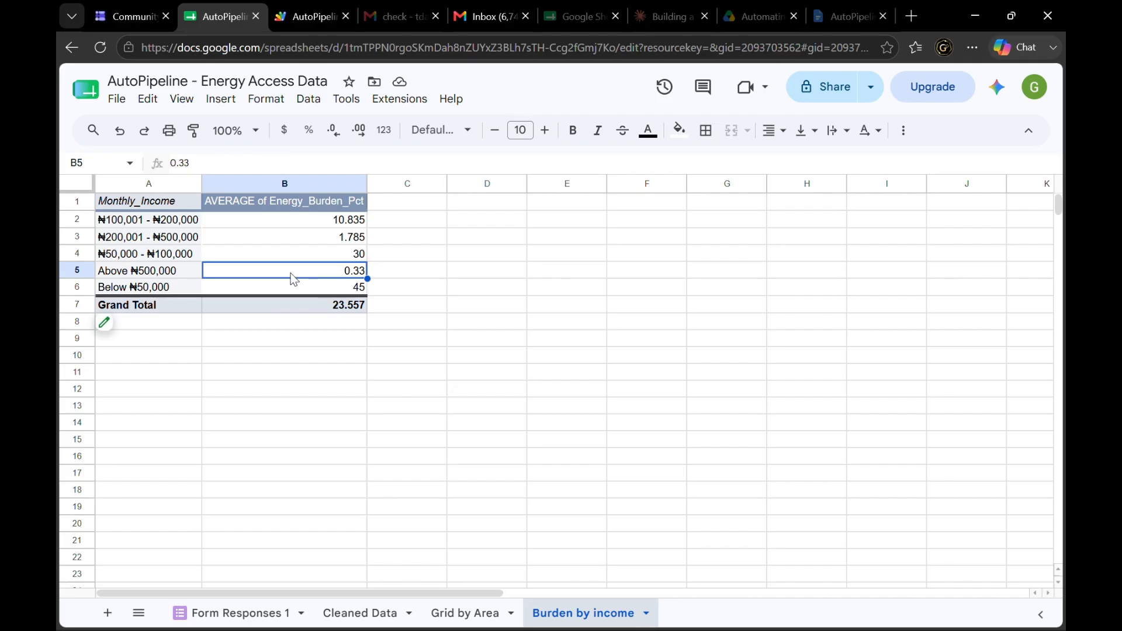
left_click(188, 288)
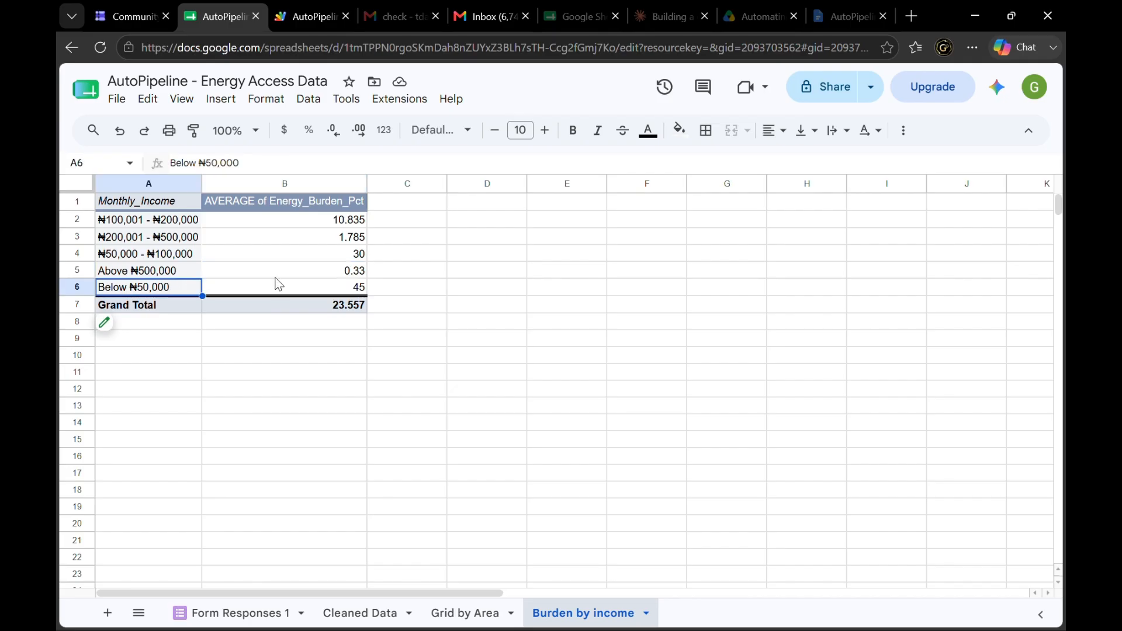
Create a new pivot table on a new sheet from the Cleaned Data range A1:O11
left_click(426, 310)
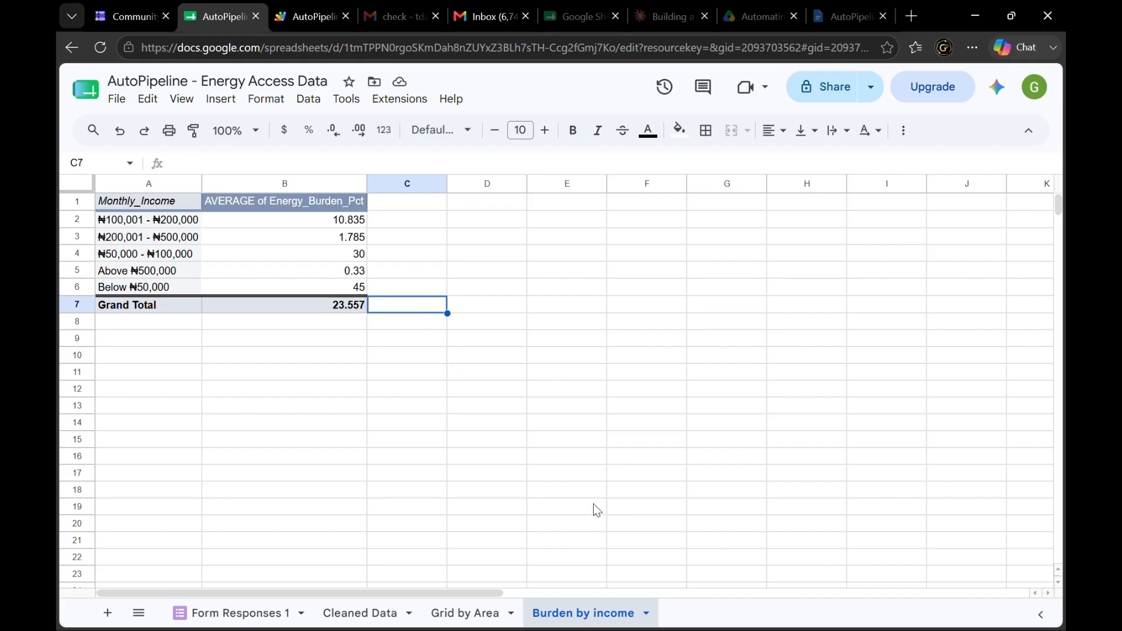
left_click(365, 613)
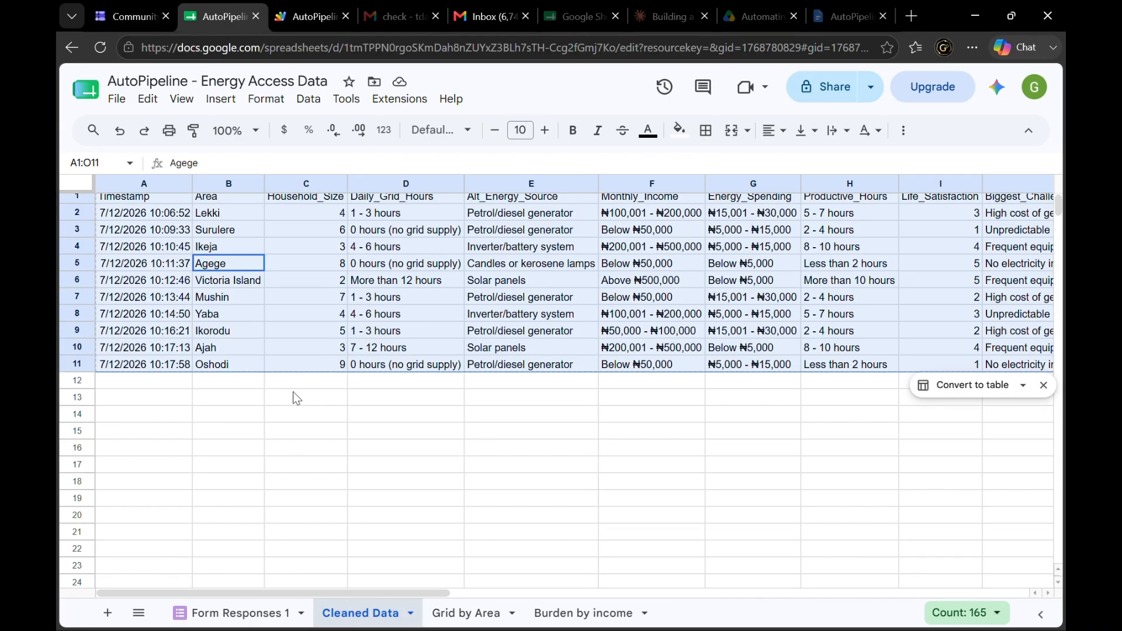
left_click(221, 98)
mouse_move(266, 98)
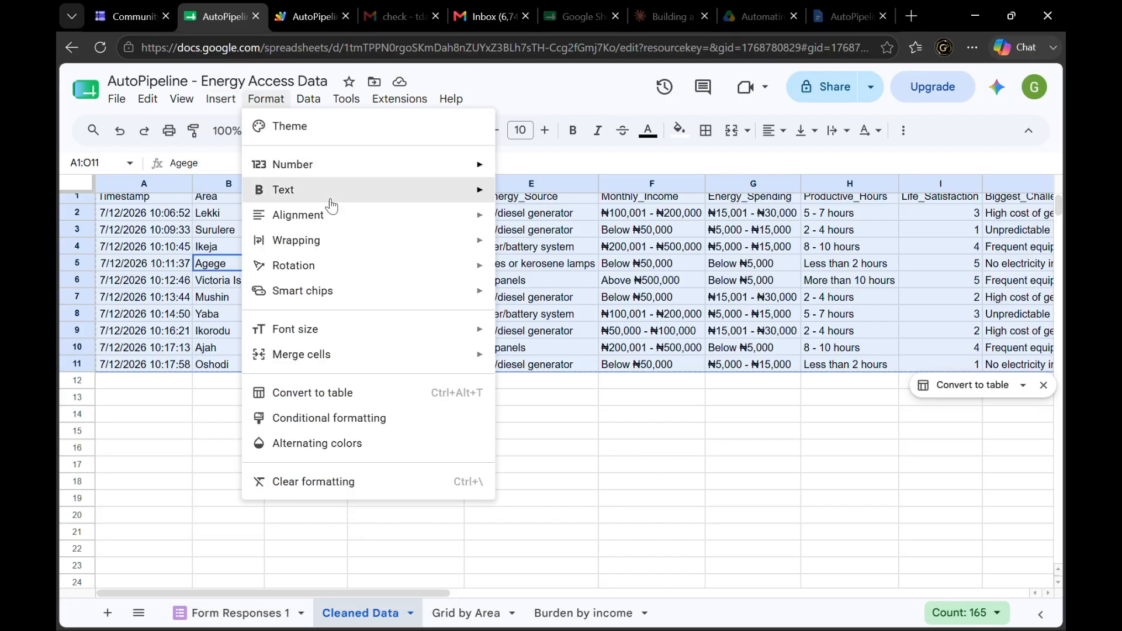
mouse_move(221, 98)
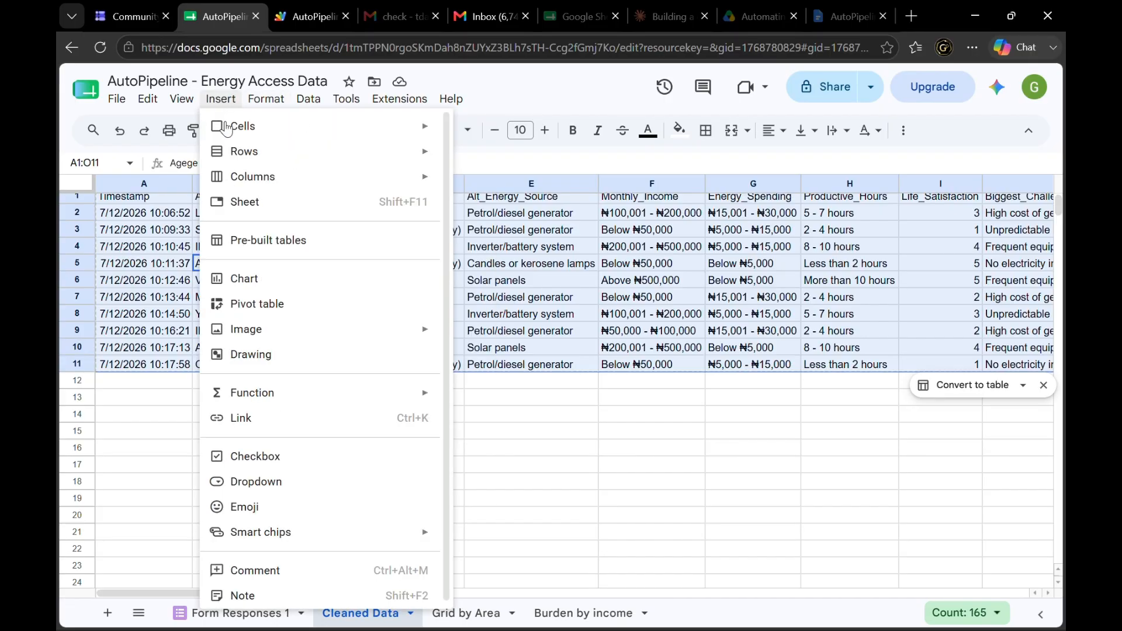
left_click(251, 304)
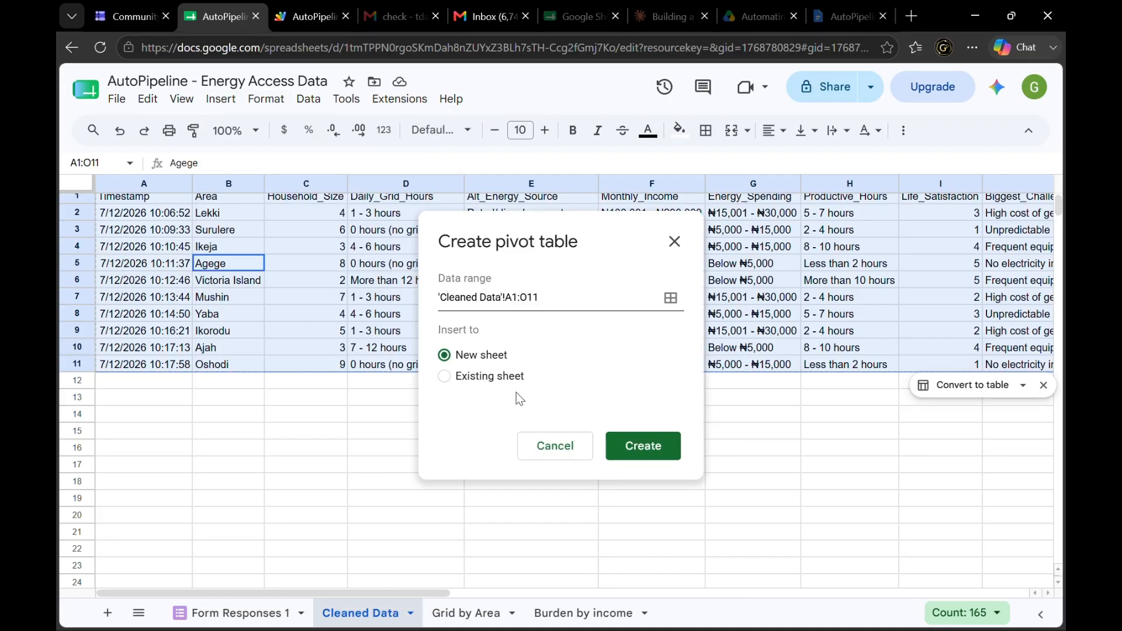
left_click(627, 446)
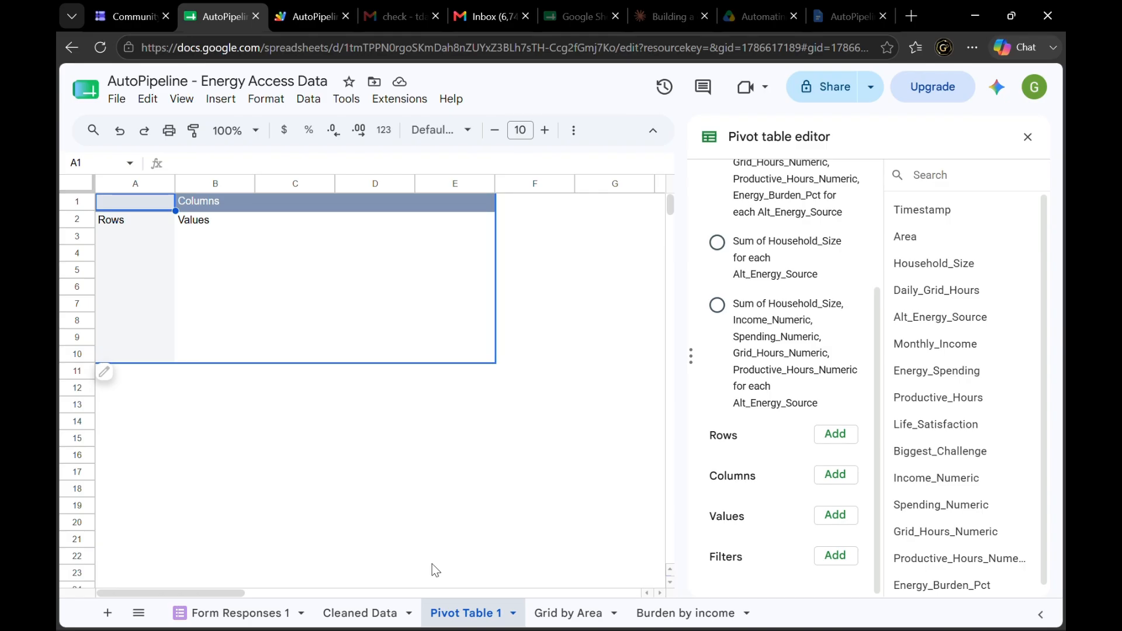
Set the pivot table's rows to Alt_Energy_Source and its columns to Monthly_Income
left_click(844, 434)
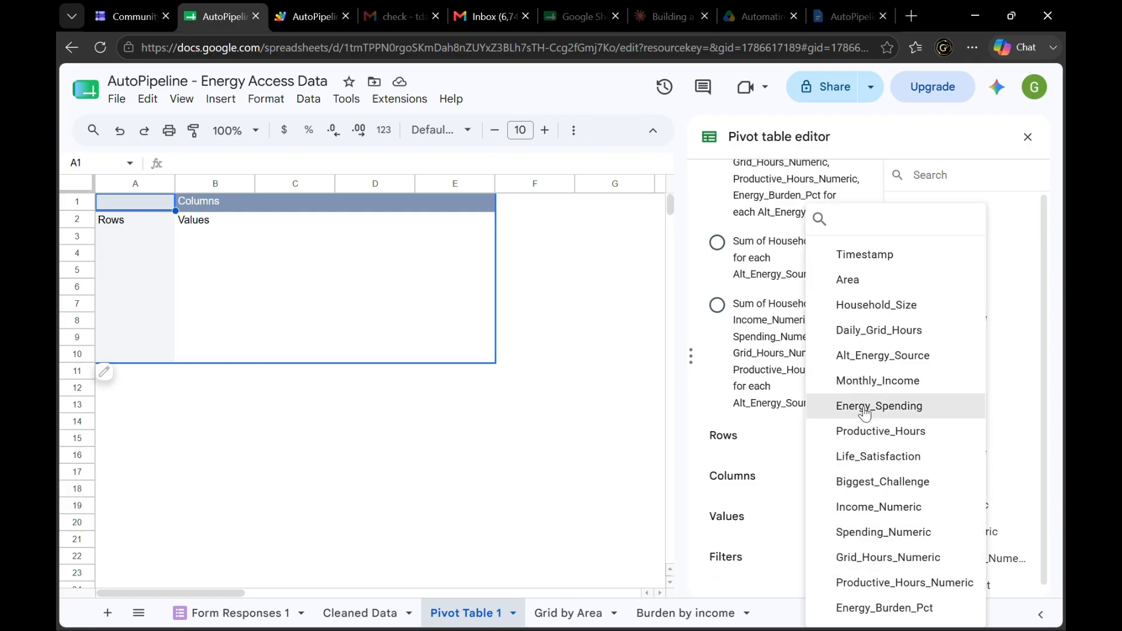
left_click(863, 358)
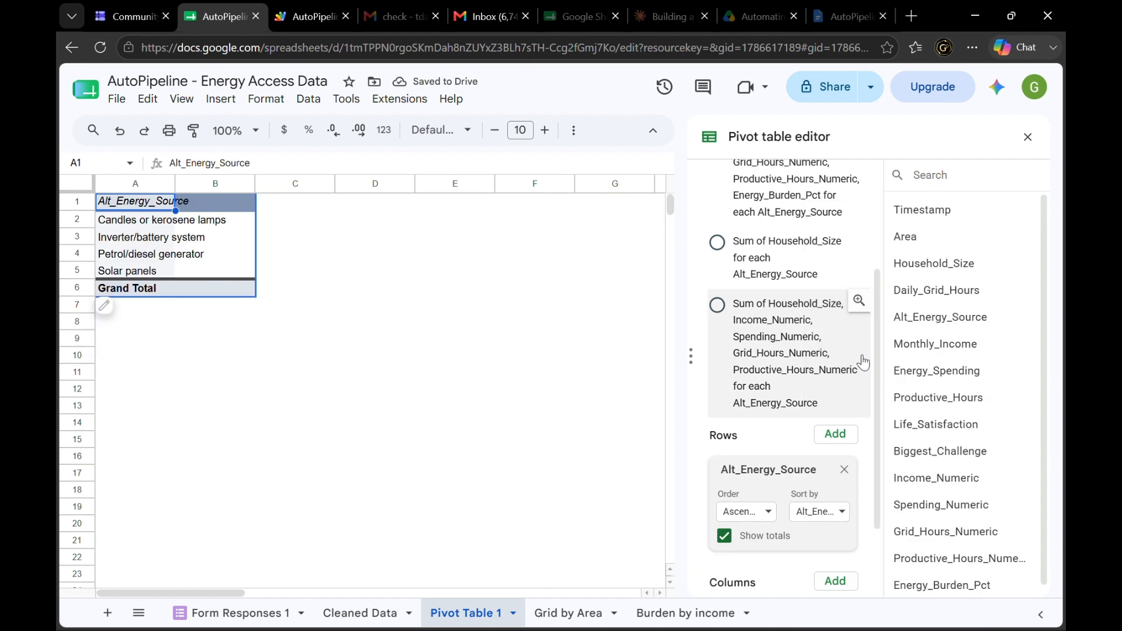
scroll(786, 462, "down", 1)
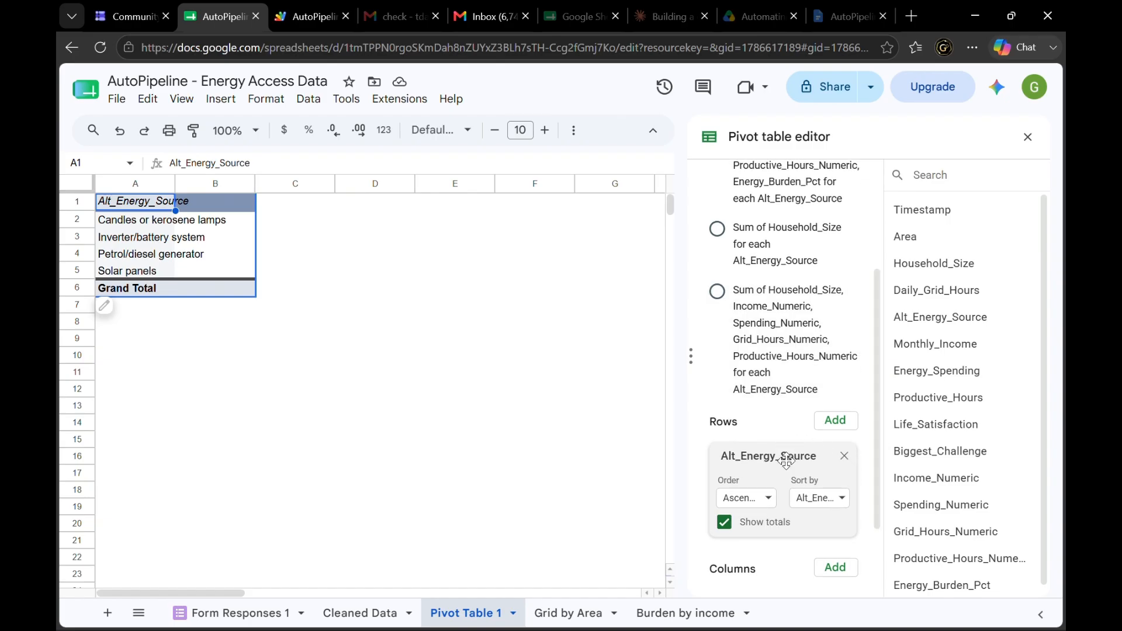
scroll(787, 462, "down", 3)
left_click(840, 478)
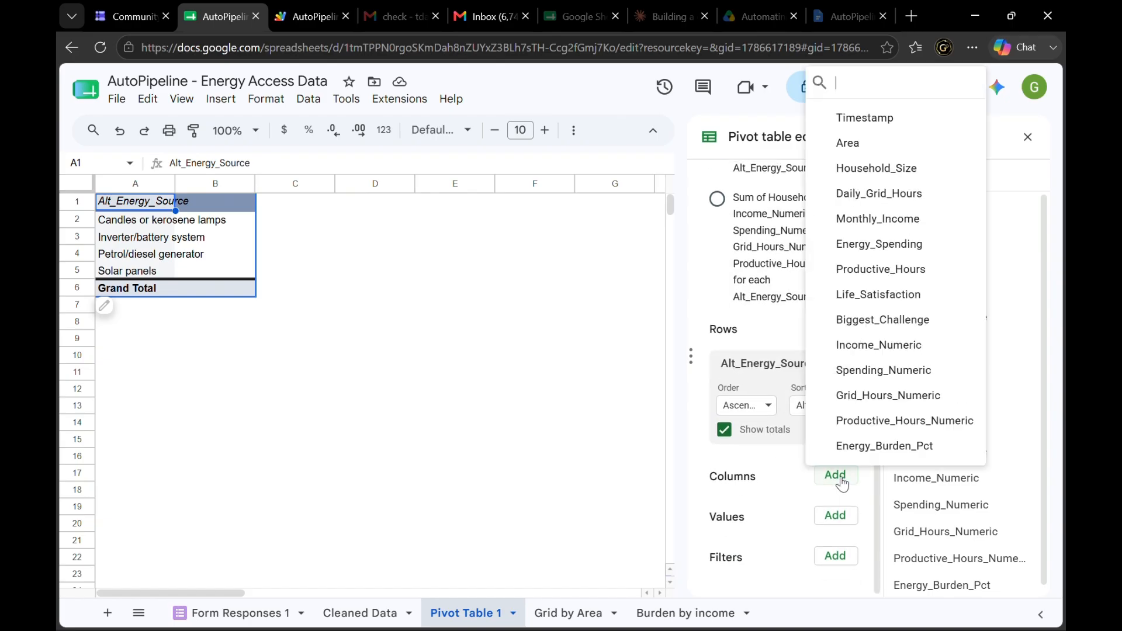
left_click(866, 223)
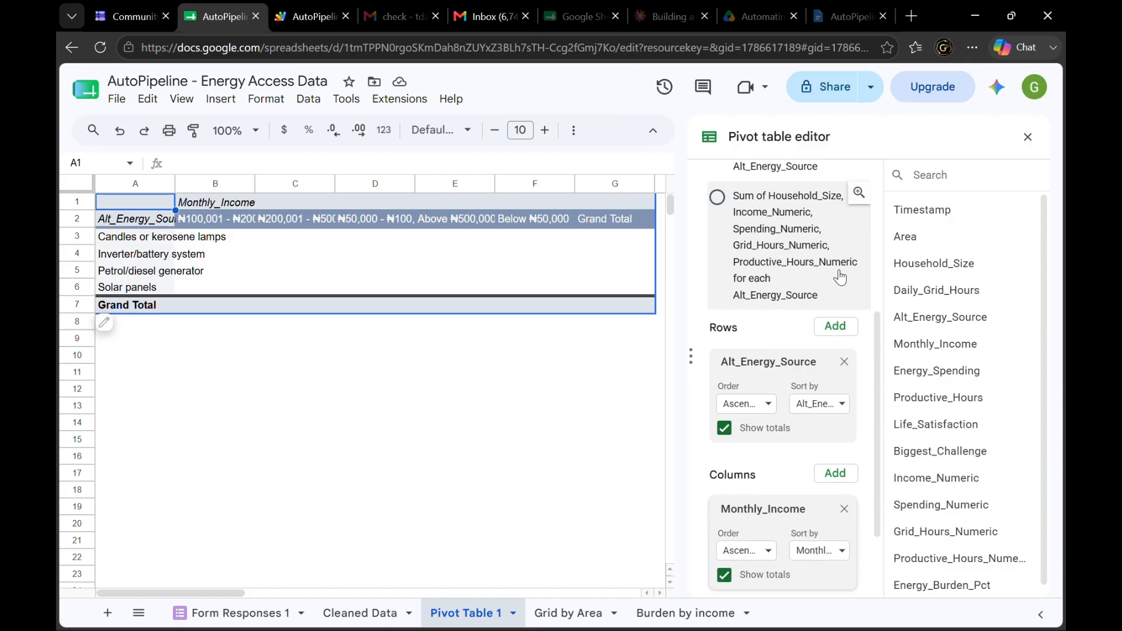
Add Alt_Energy_Source as the pivot table's values, summarized by COUNTA
scroll(840, 278, "down", 2)
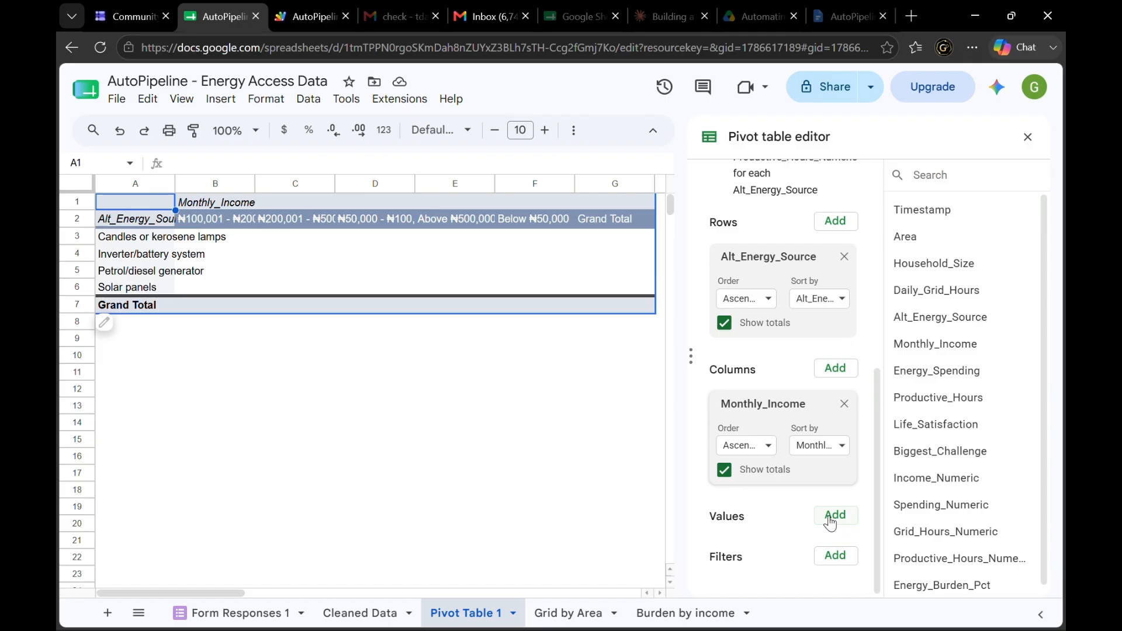
left_click(835, 516)
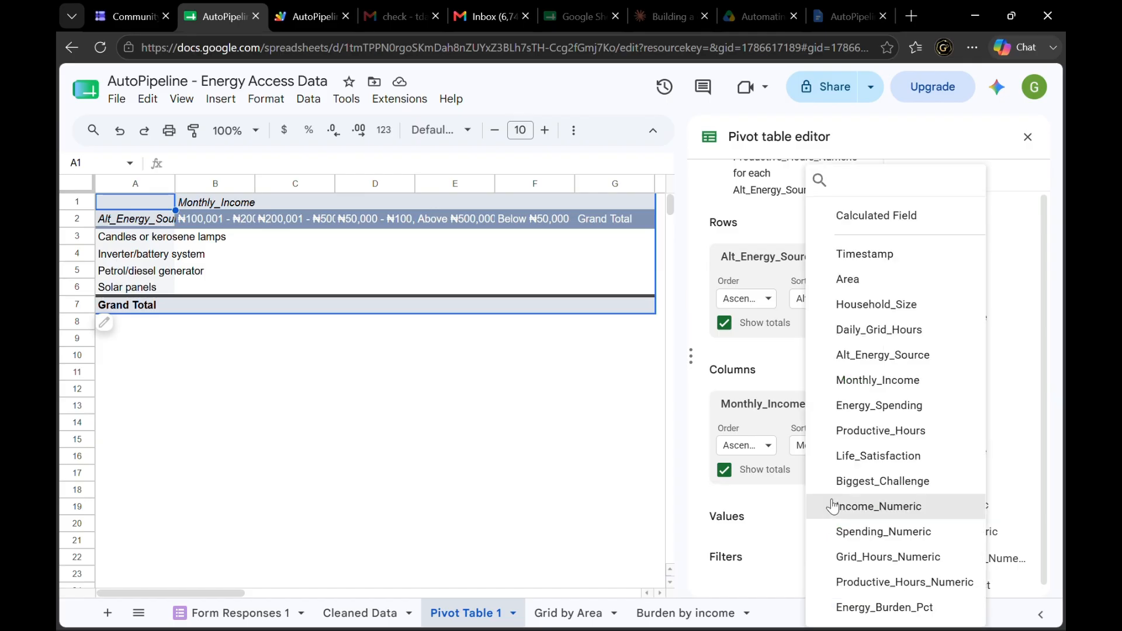
left_click(850, 363)
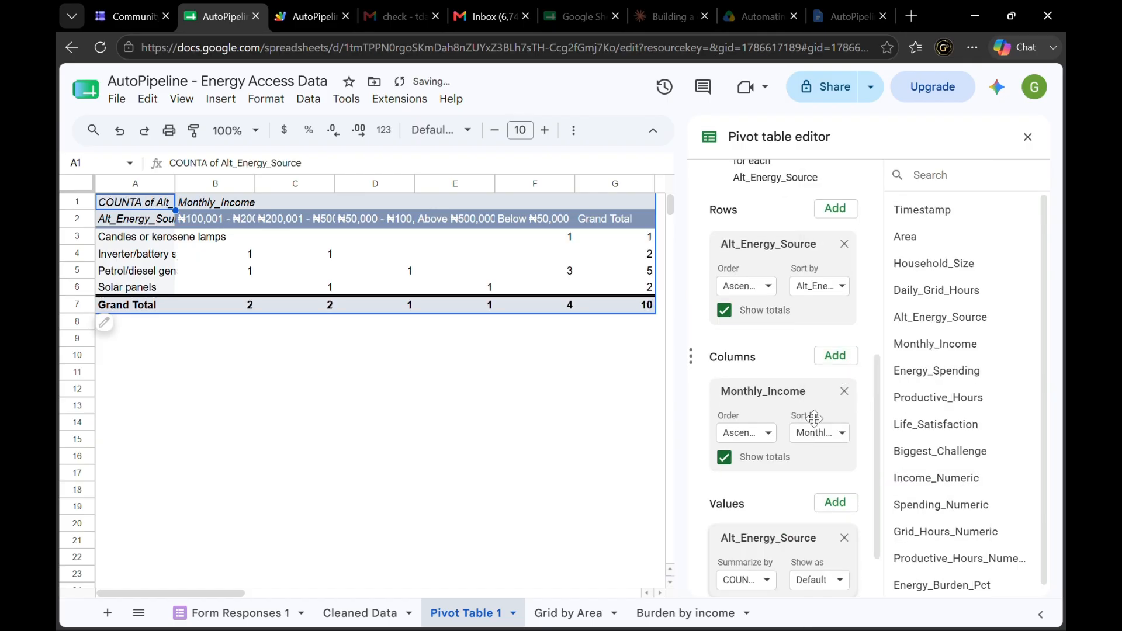
scroll(774, 506, "down", 2)
left_click(761, 509)
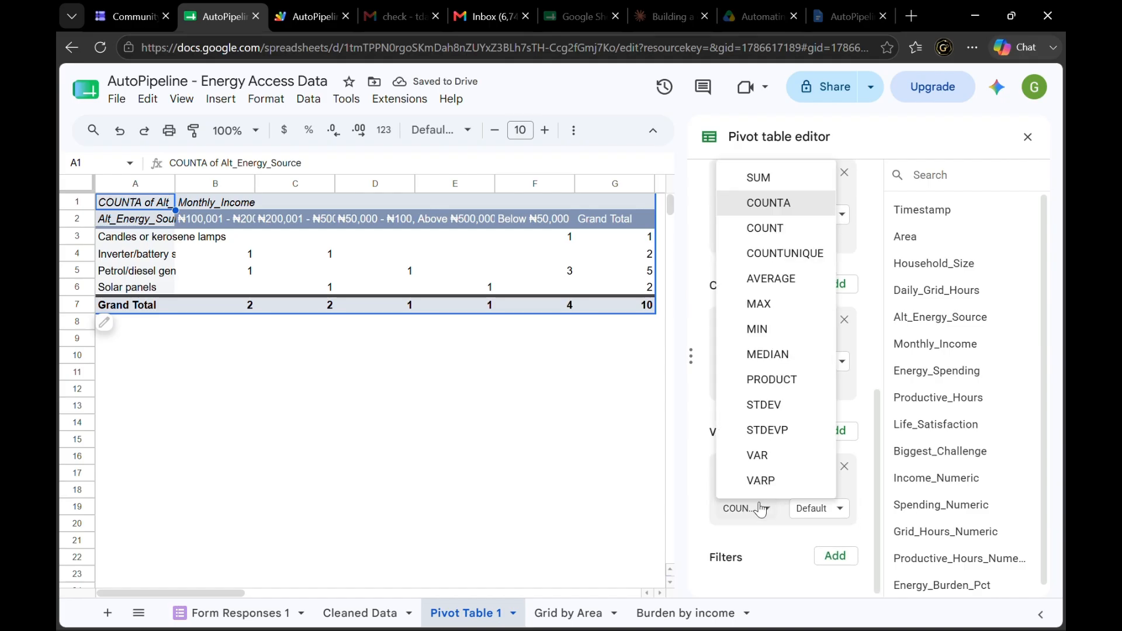
left_click(777, 204)
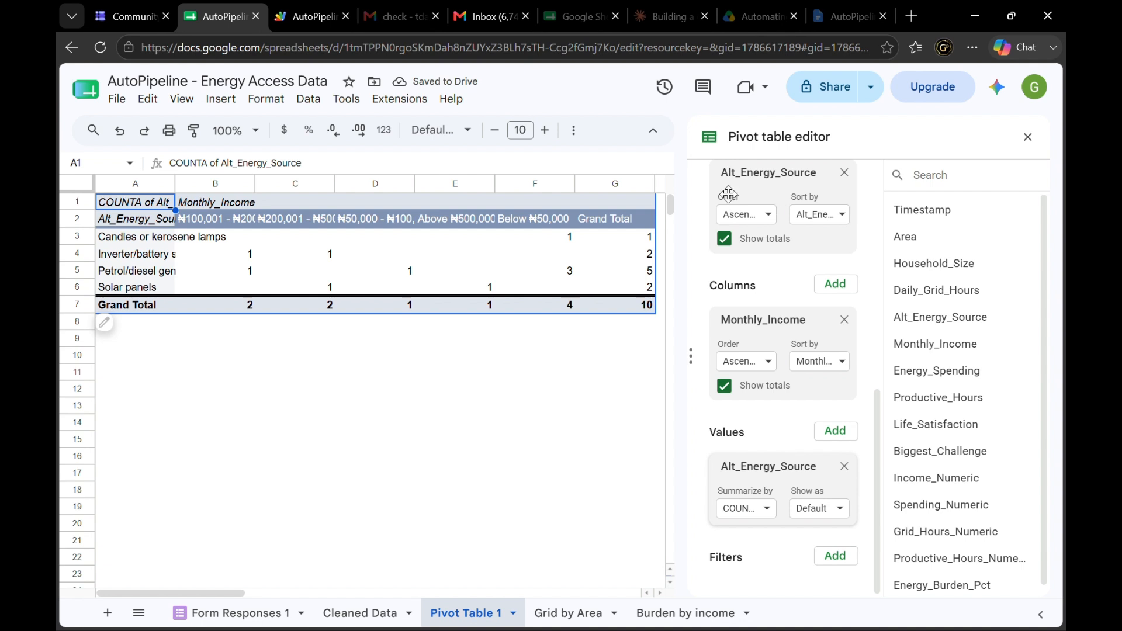
Fit the widths of columns A and B to the energy source pivot table's contents
left_click_drag(174, 185, 173, 185)
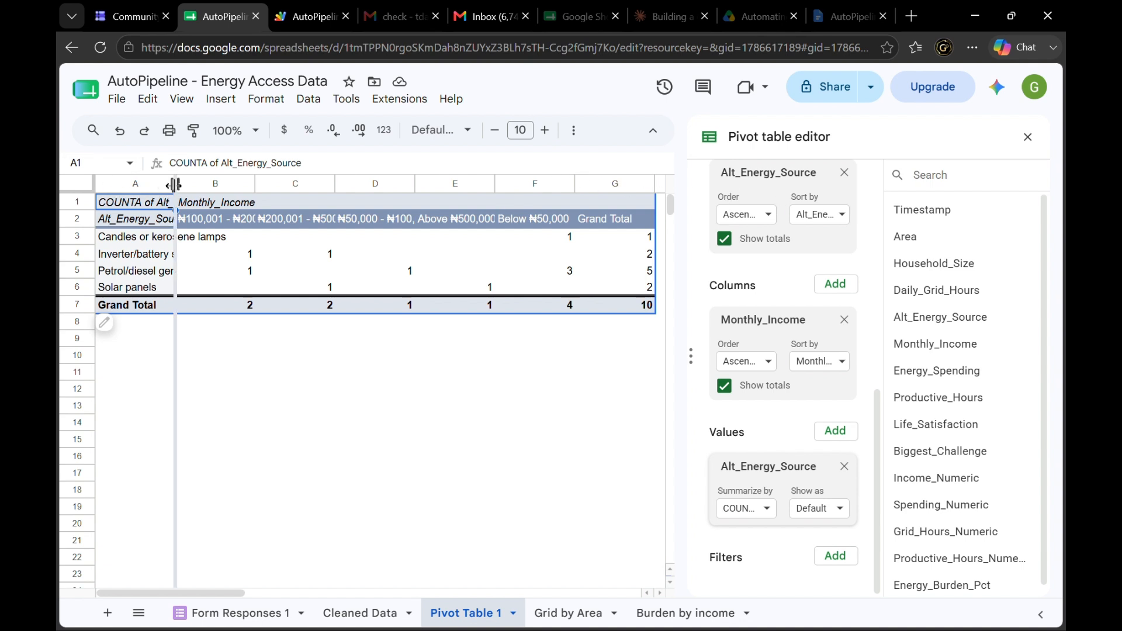
double_click(174, 185)
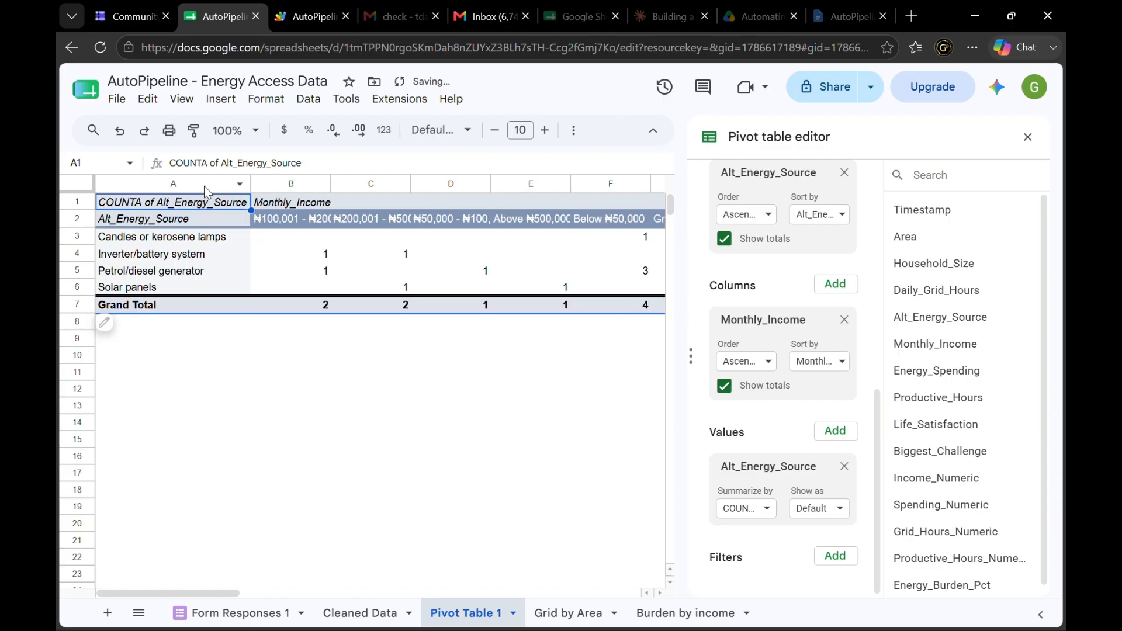
double_click(329, 185)
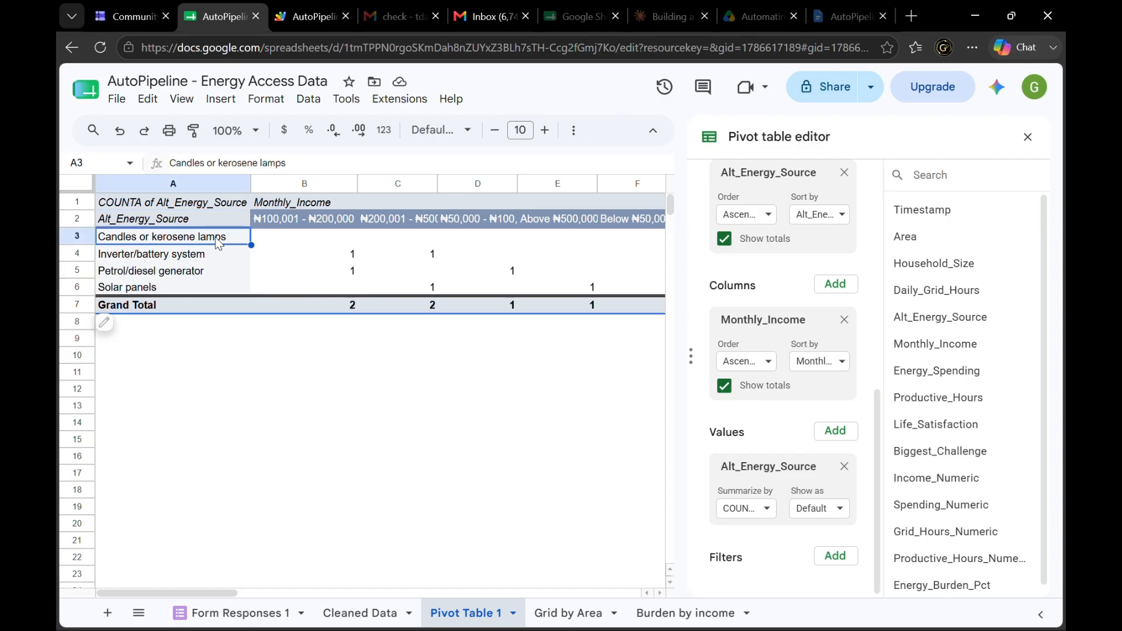
Examine the counts of alternative energy sources for the ₦100,001 - ₦200,000 income bracket
left_click(278, 224)
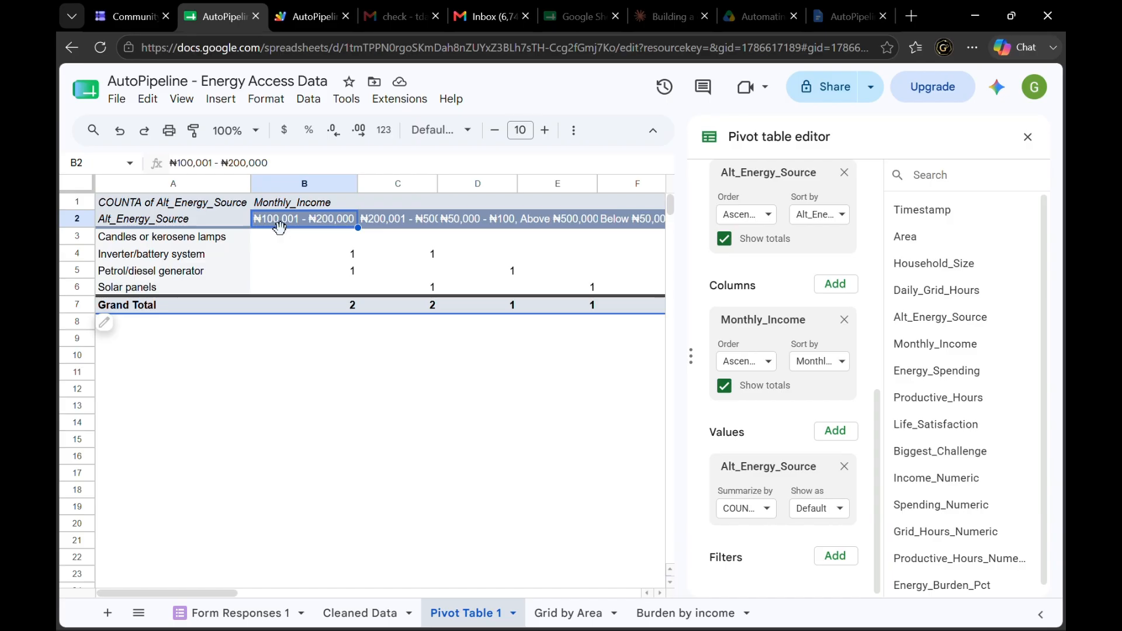
left_click(291, 239)
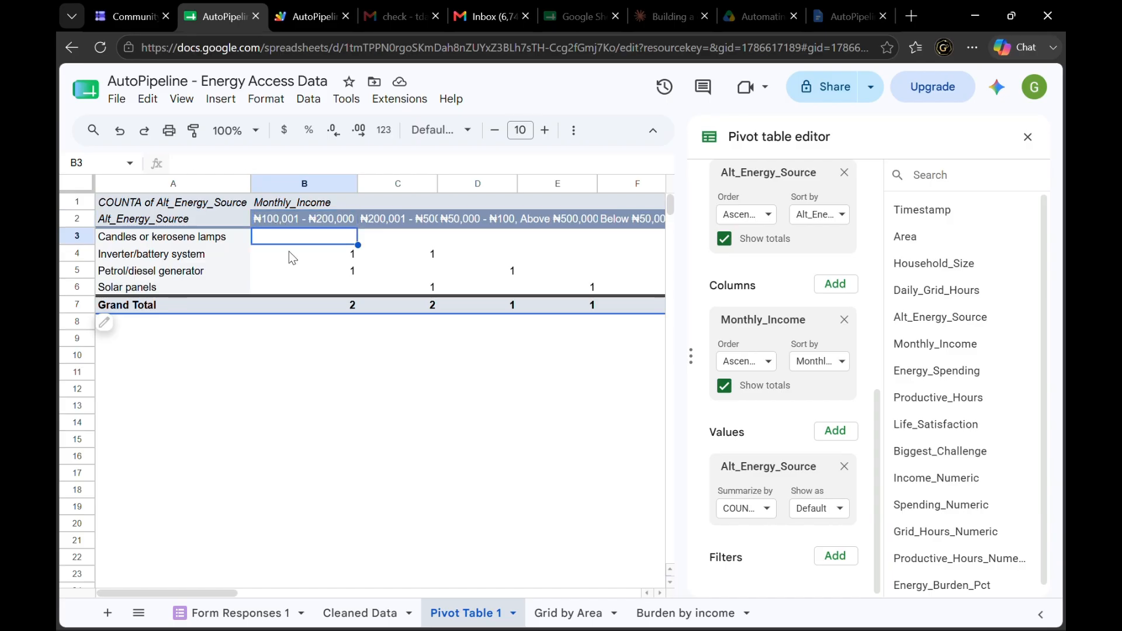
left_click(304, 223)
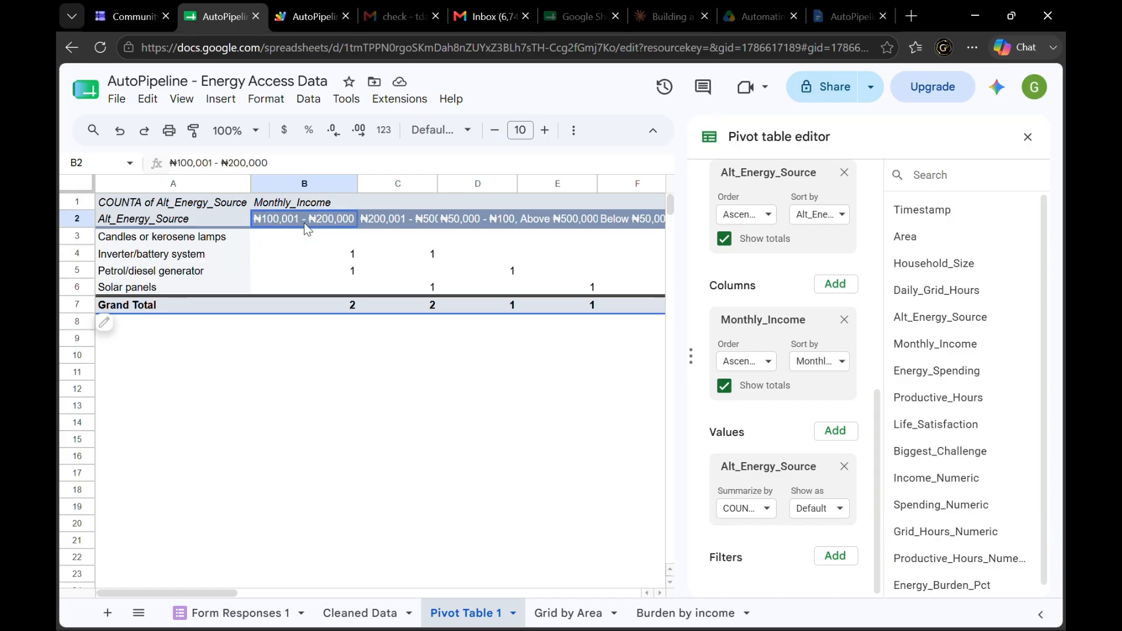
left_click(199, 255)
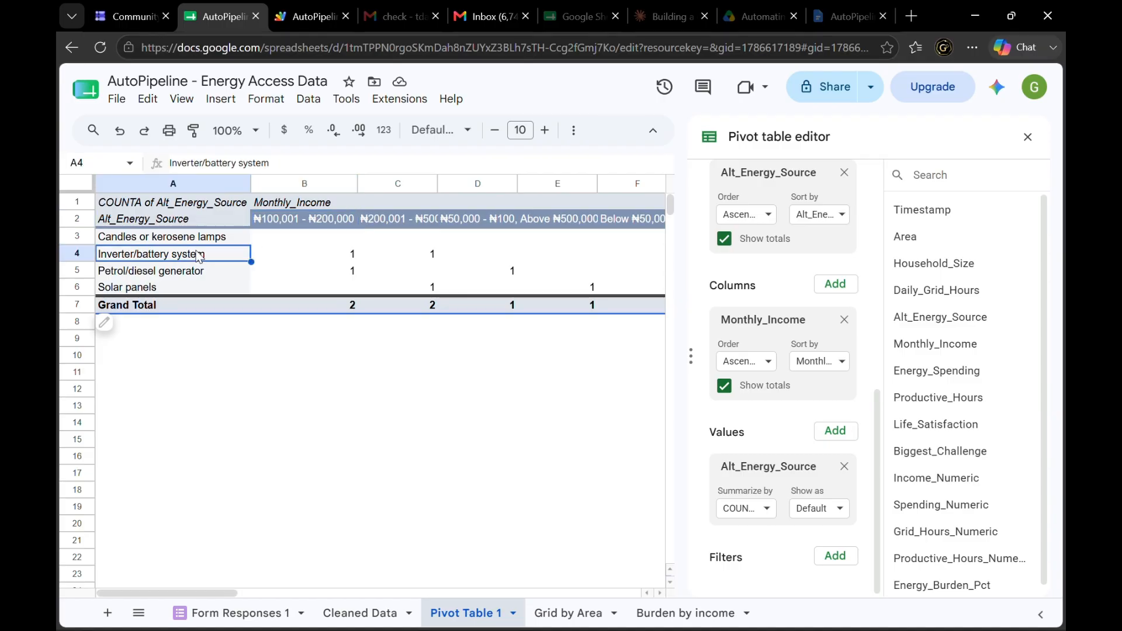
left_click(293, 257)
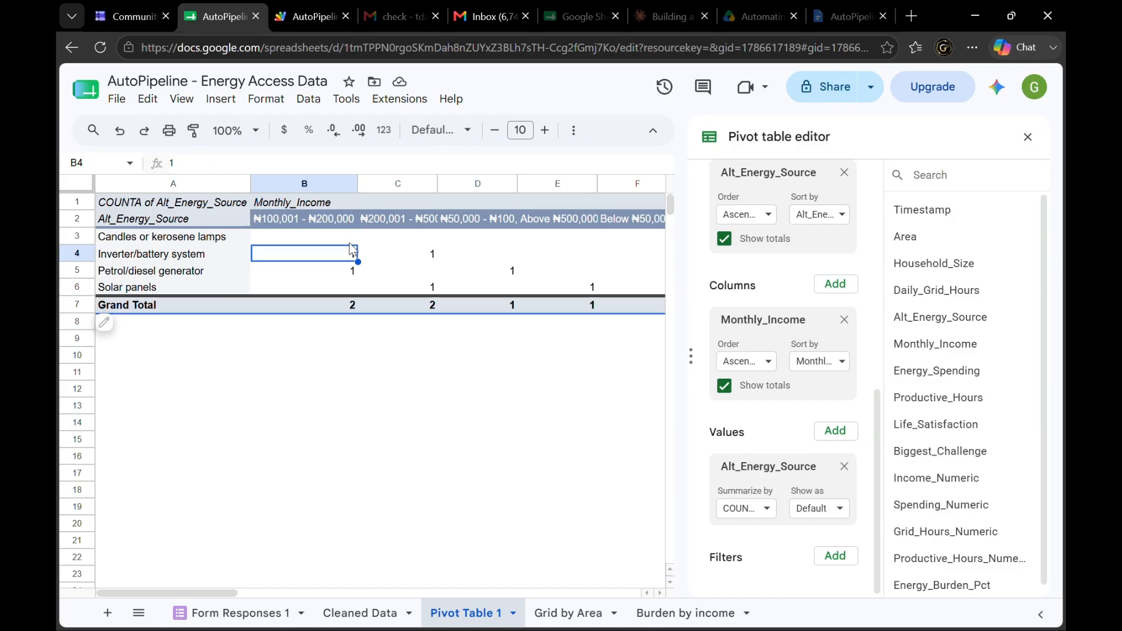
Rename the Pivot Table 1 sheet as Energy Source by Income and close the pivot table editor
double_click(464, 614)
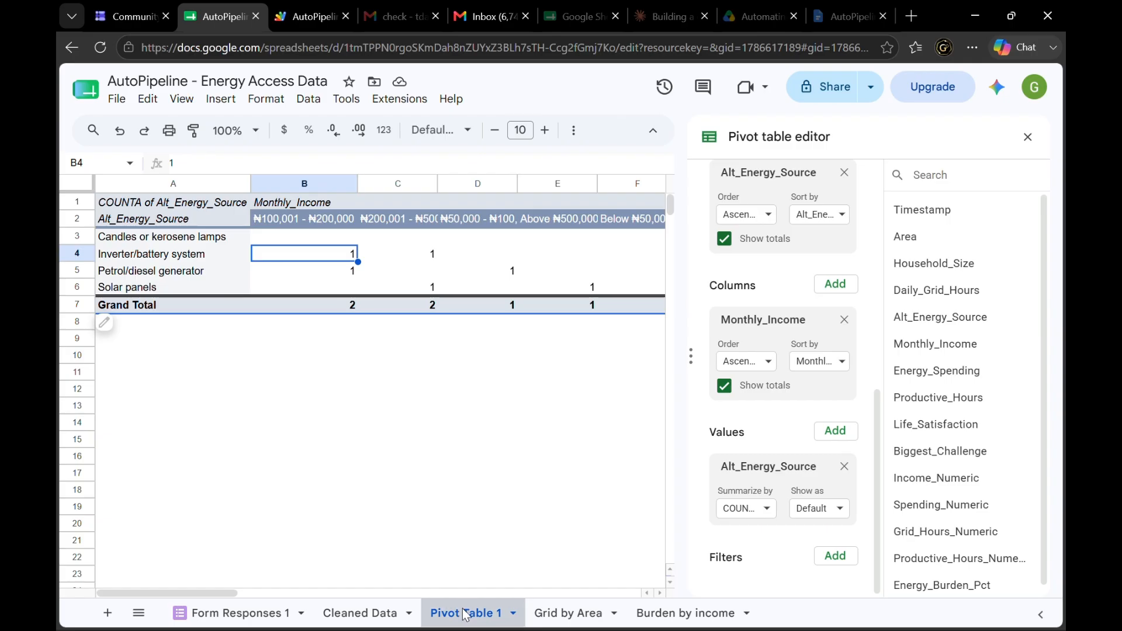
type("Ene")
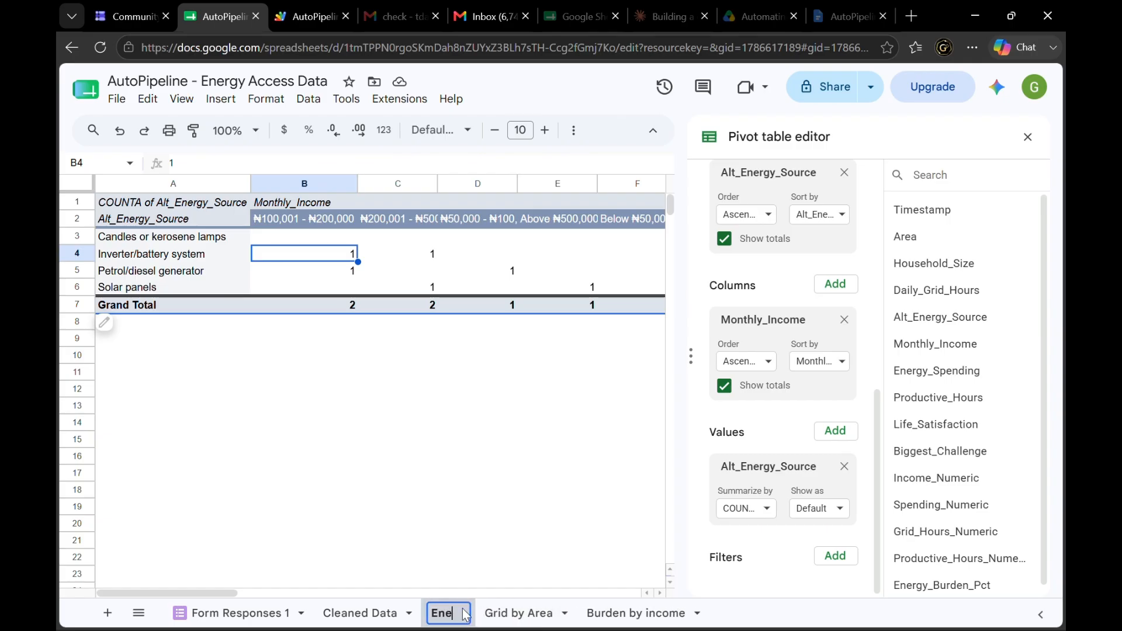
type("rgy Sou")
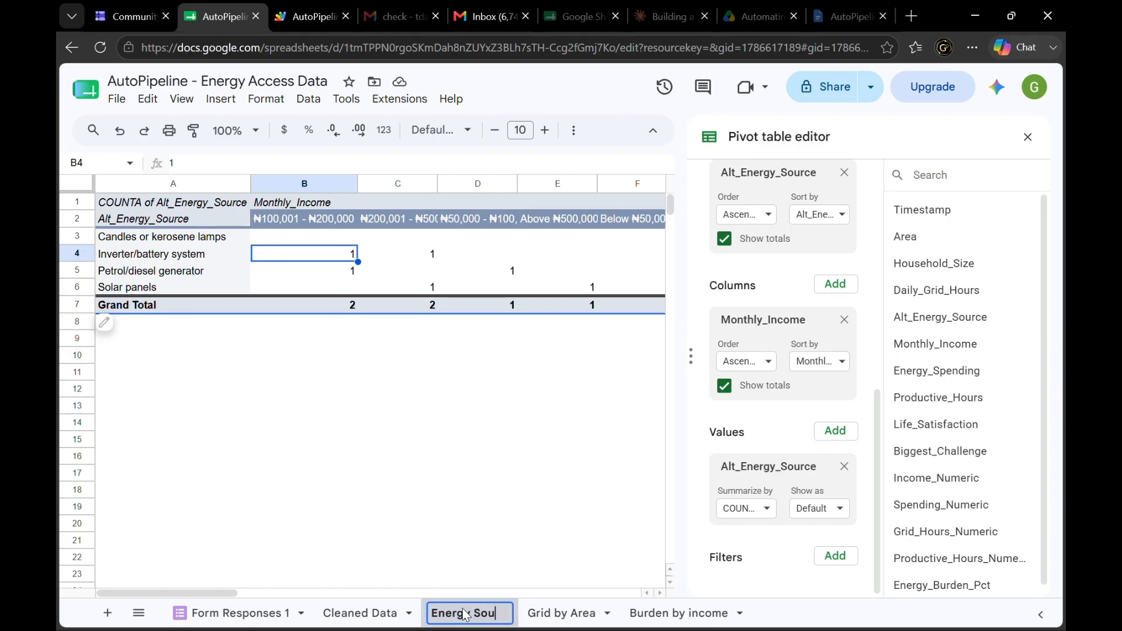
type("rce by In")
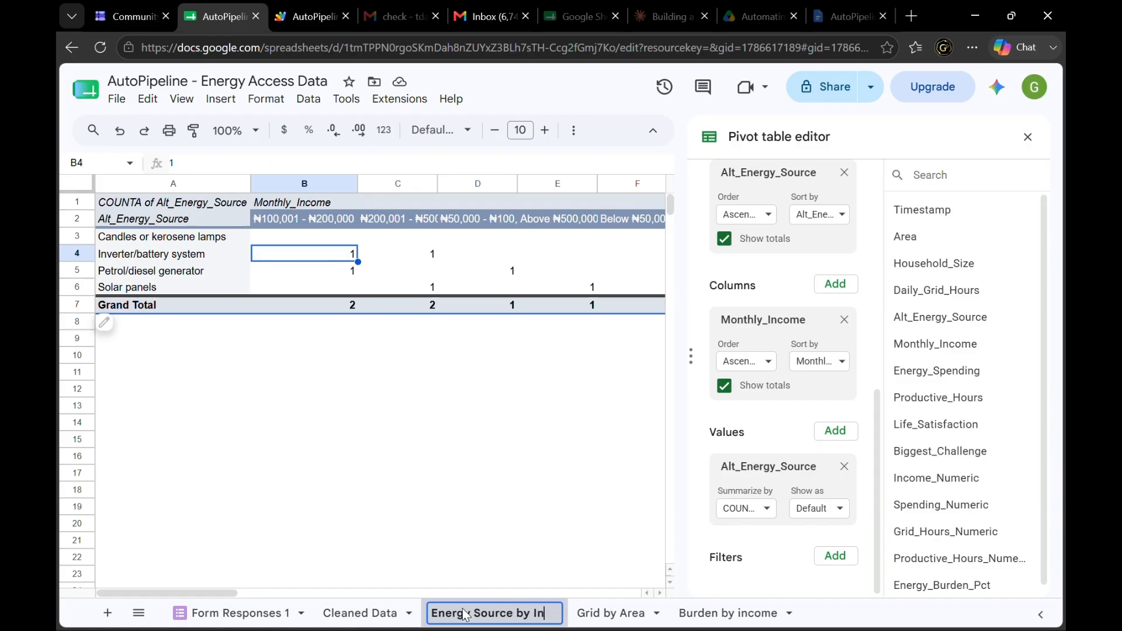
type("come")
key("Return")
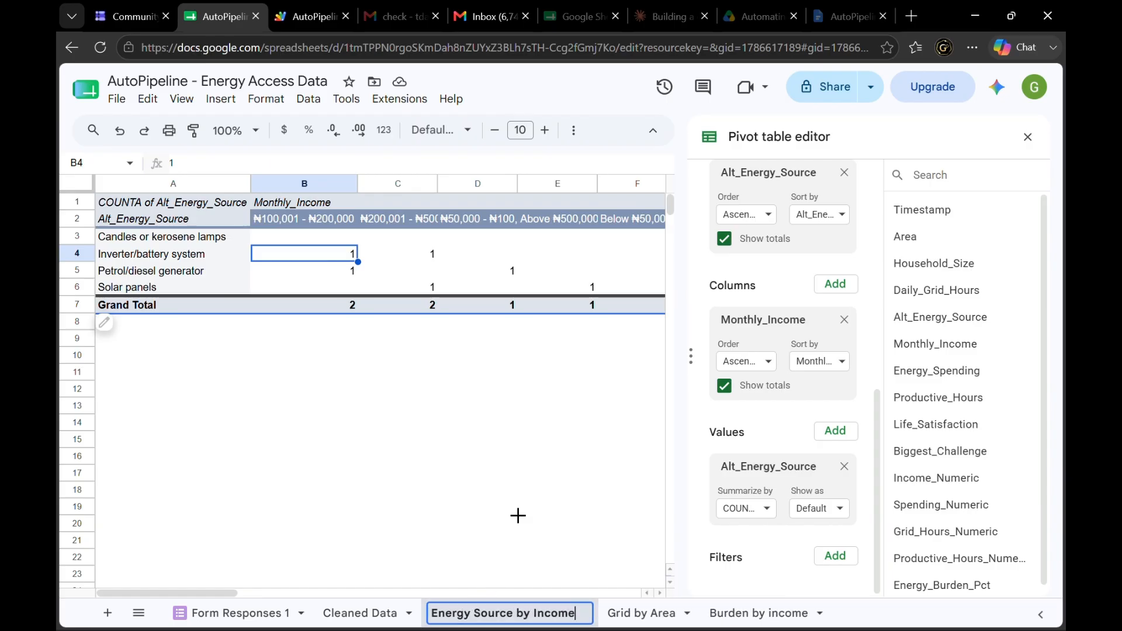
left_click(508, 508)
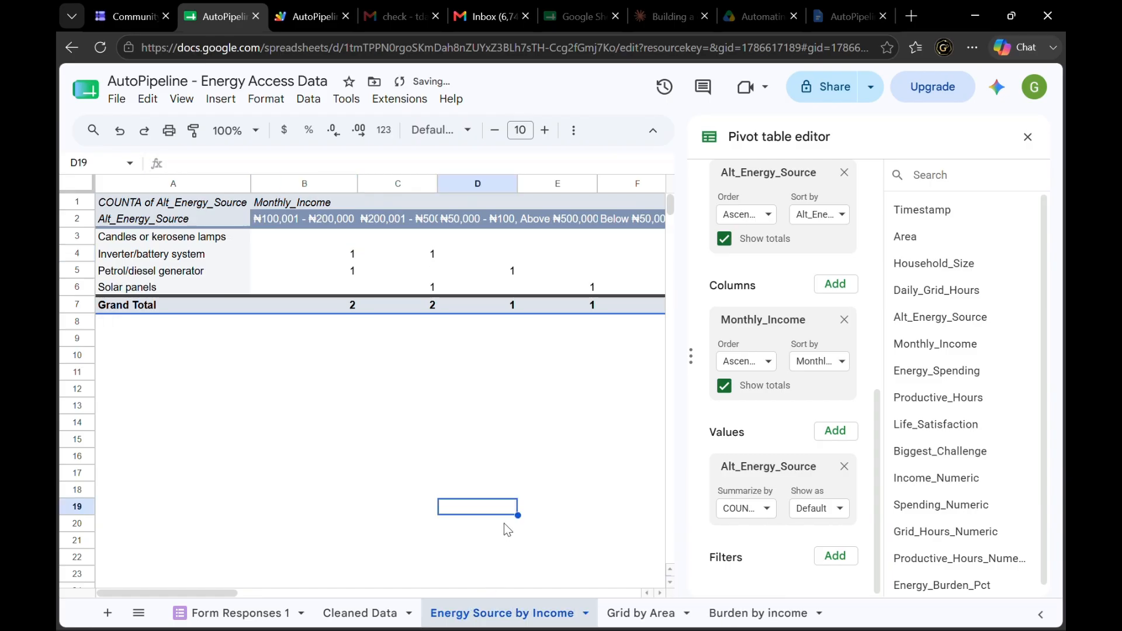
left_click(340, 613)
left_click(500, 612)
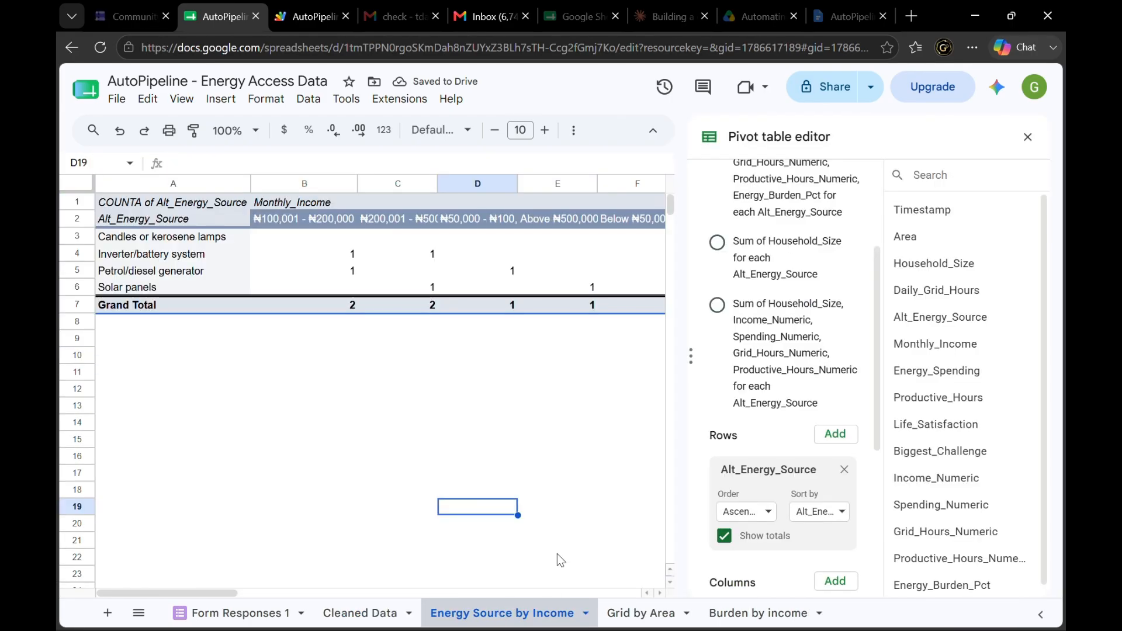
left_click(1028, 137)
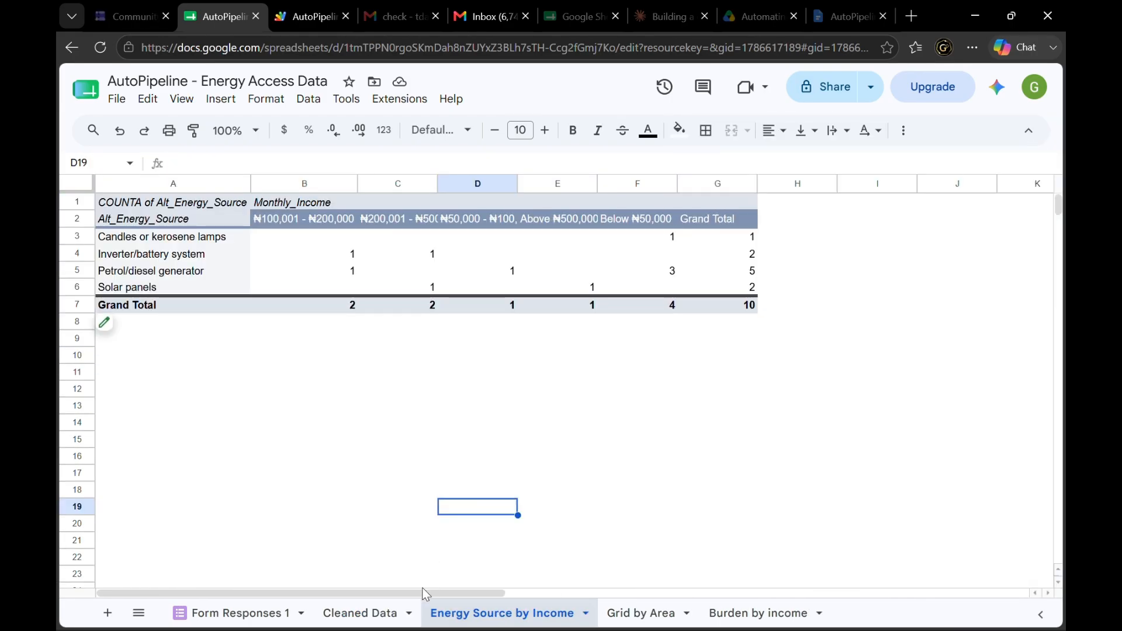
Create a pivot table on a new sheet from the Cleaned Data range A1:O11, with Daily_Grid_Hours as its rows
left_click(377, 624)
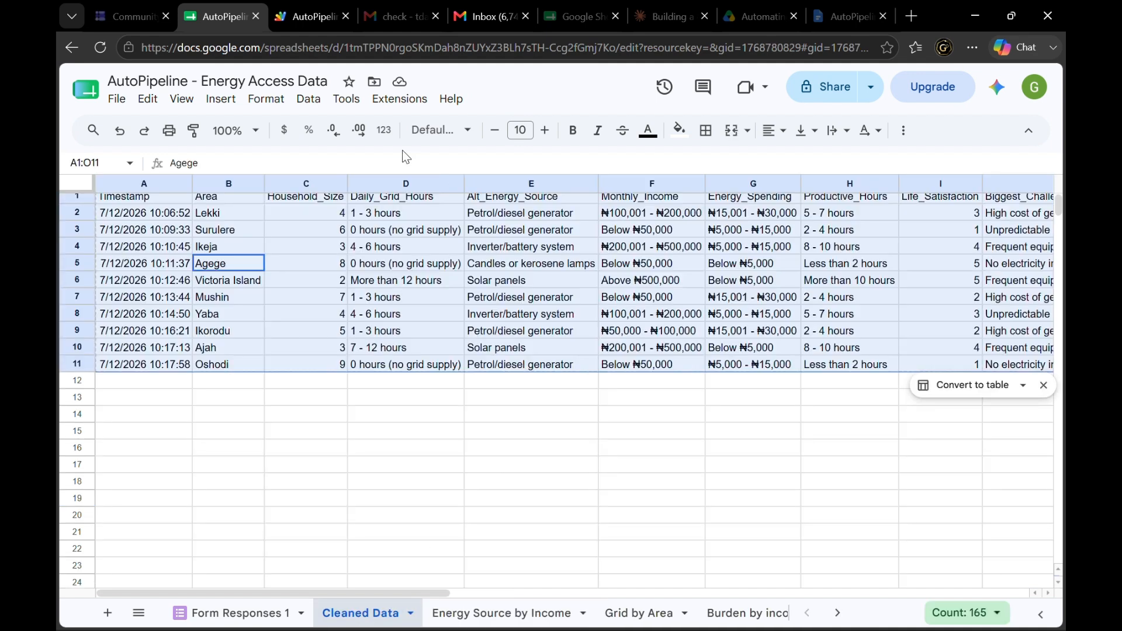
left_click(220, 98)
mouse_move(266, 98)
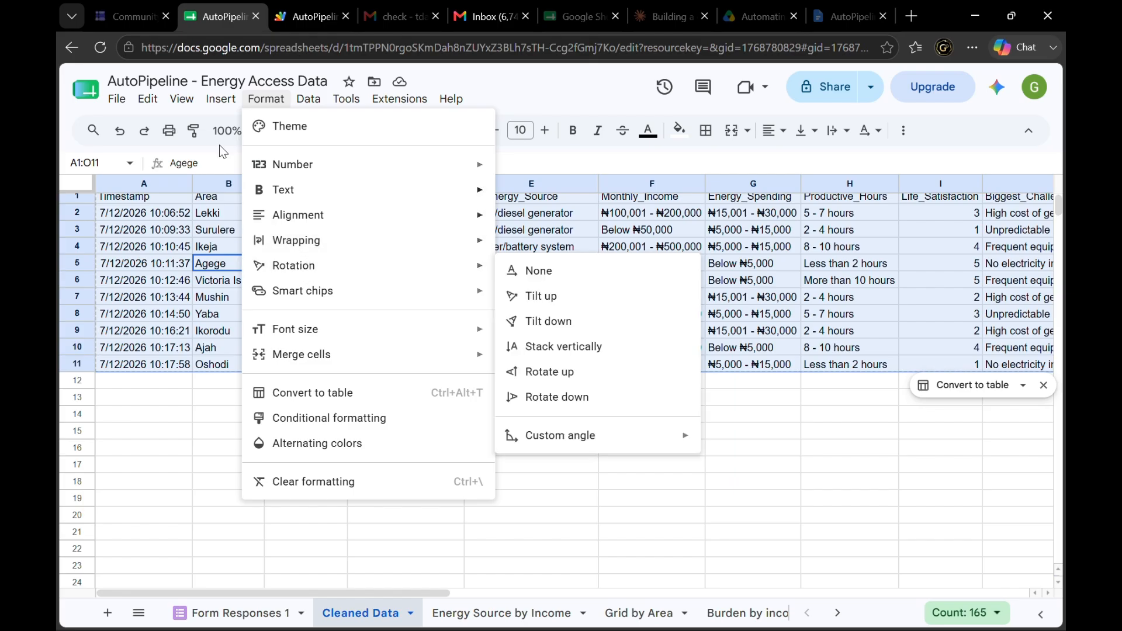
mouse_move(221, 99)
left_click(303, 301)
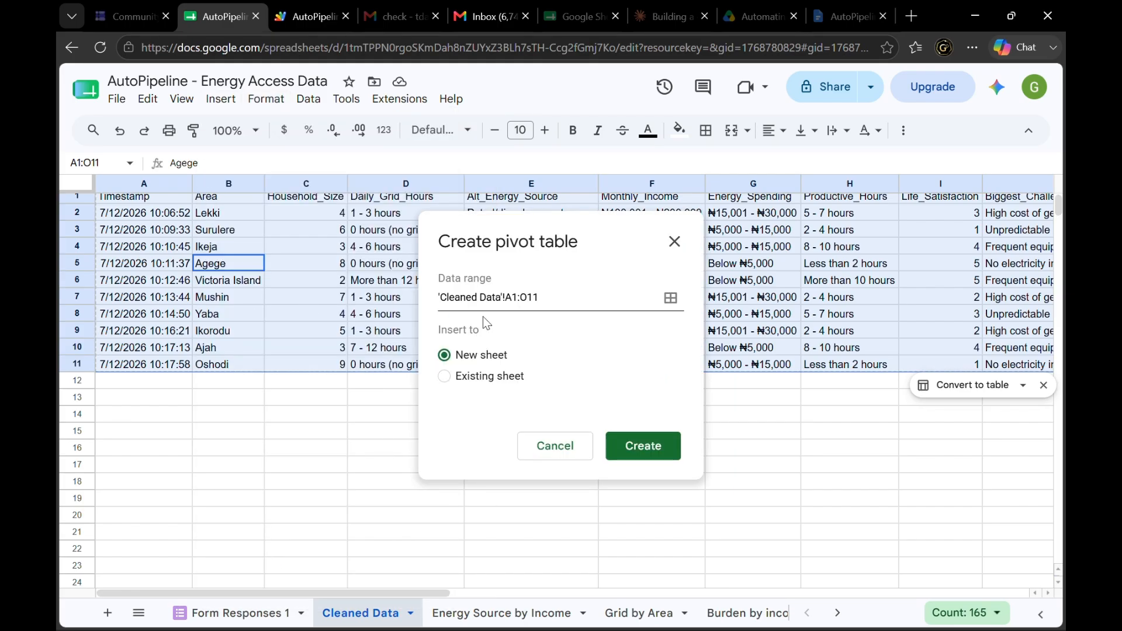
left_click(646, 448)
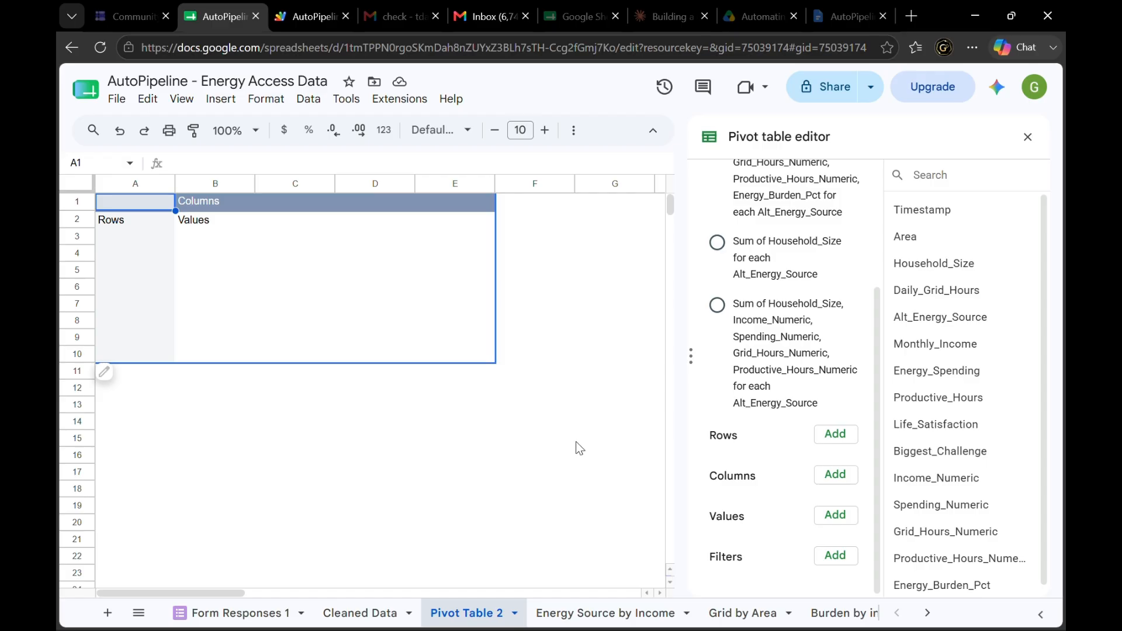
left_click(832, 440)
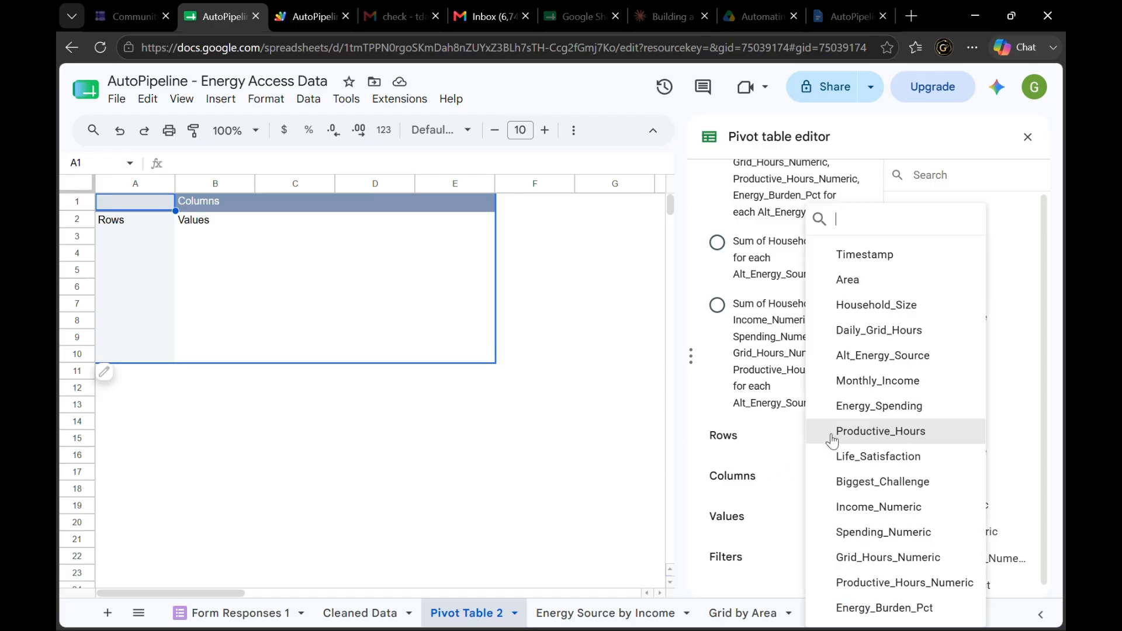
left_click(852, 331)
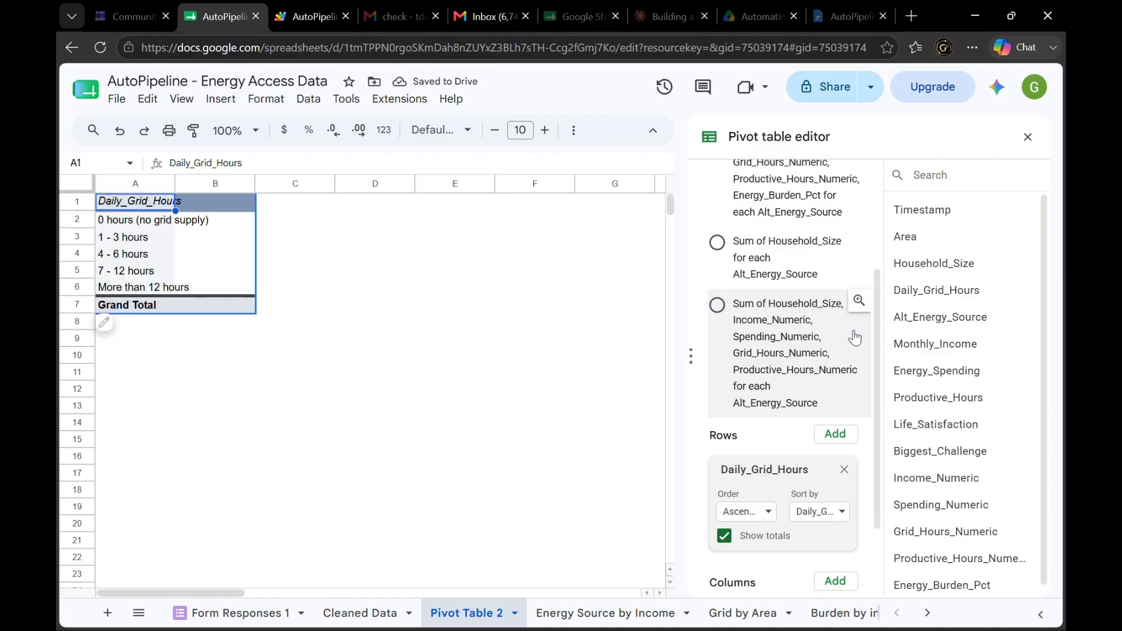
Add Productive_Hours_Numeric as the pivot table's values, summarized by AVERAGE
scroll(855, 337, "down", 2)
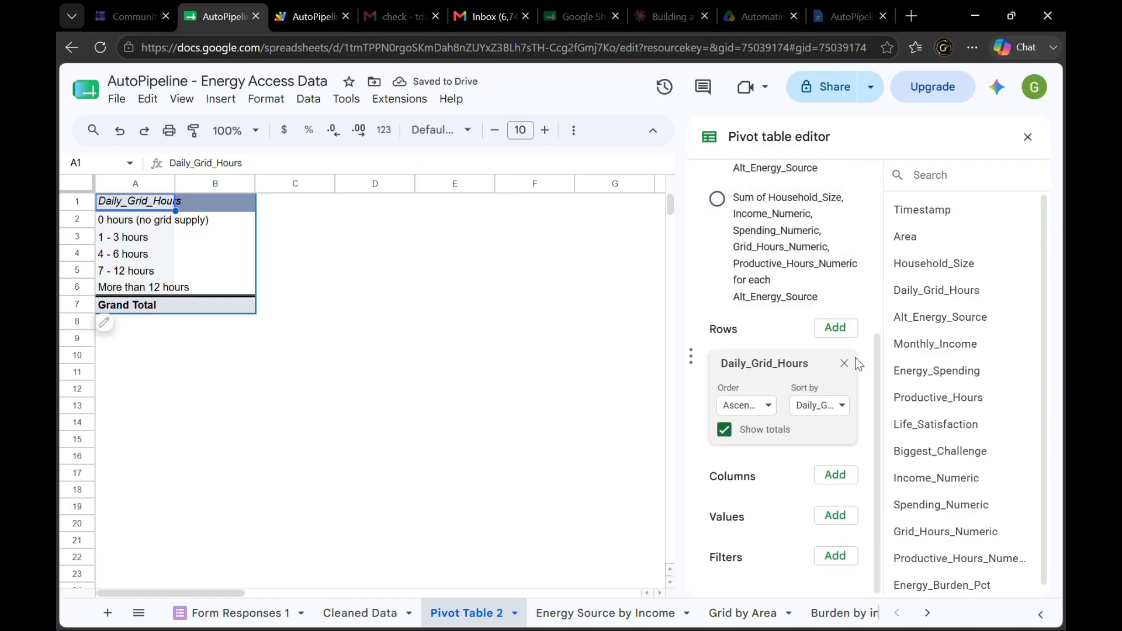
left_click(835, 515)
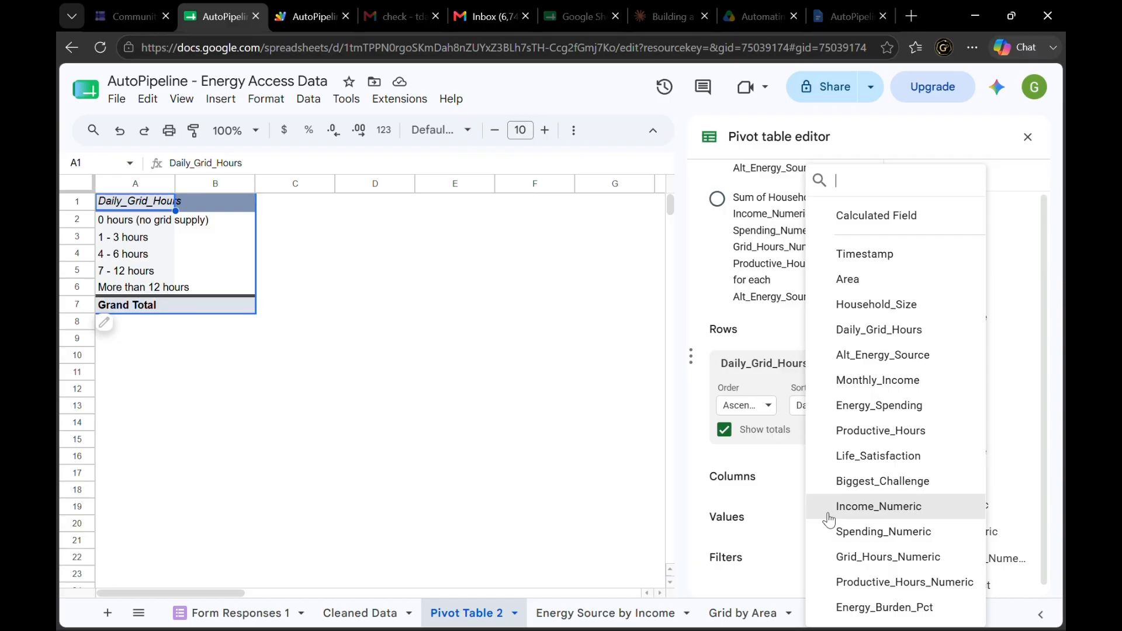
left_click(868, 582)
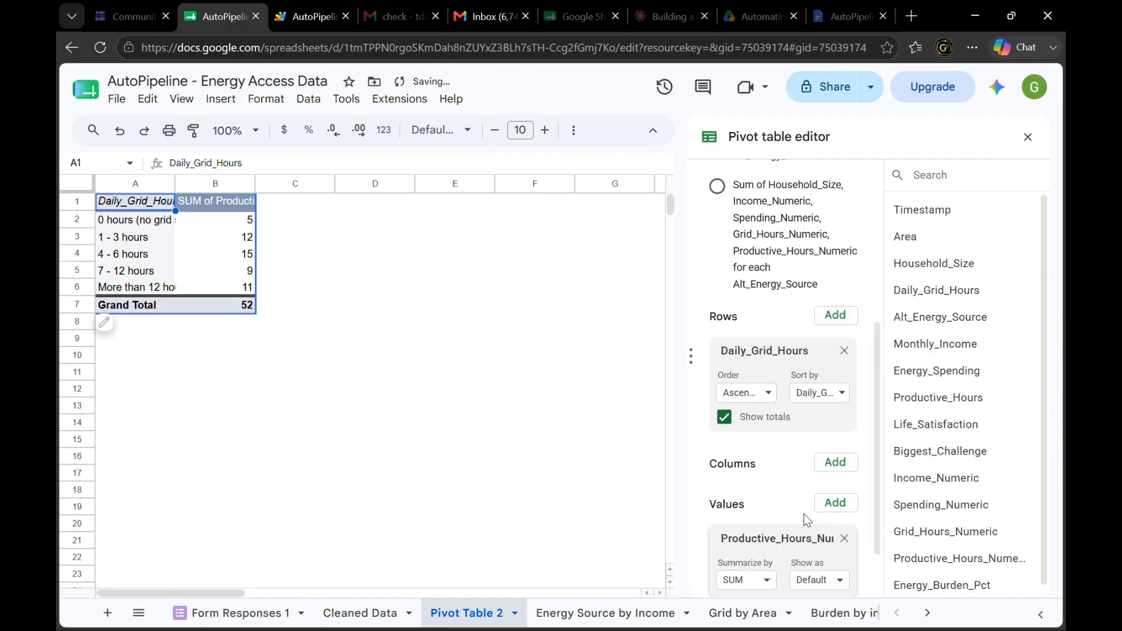
scroll(789, 513, "down", 2)
left_click(764, 514)
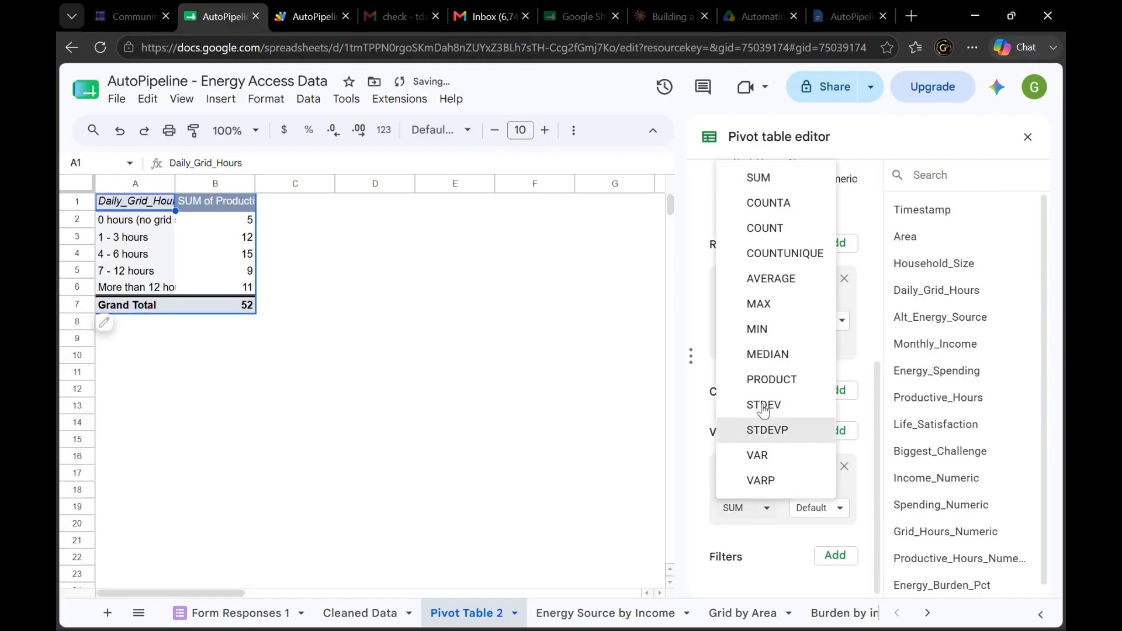
left_click(781, 278)
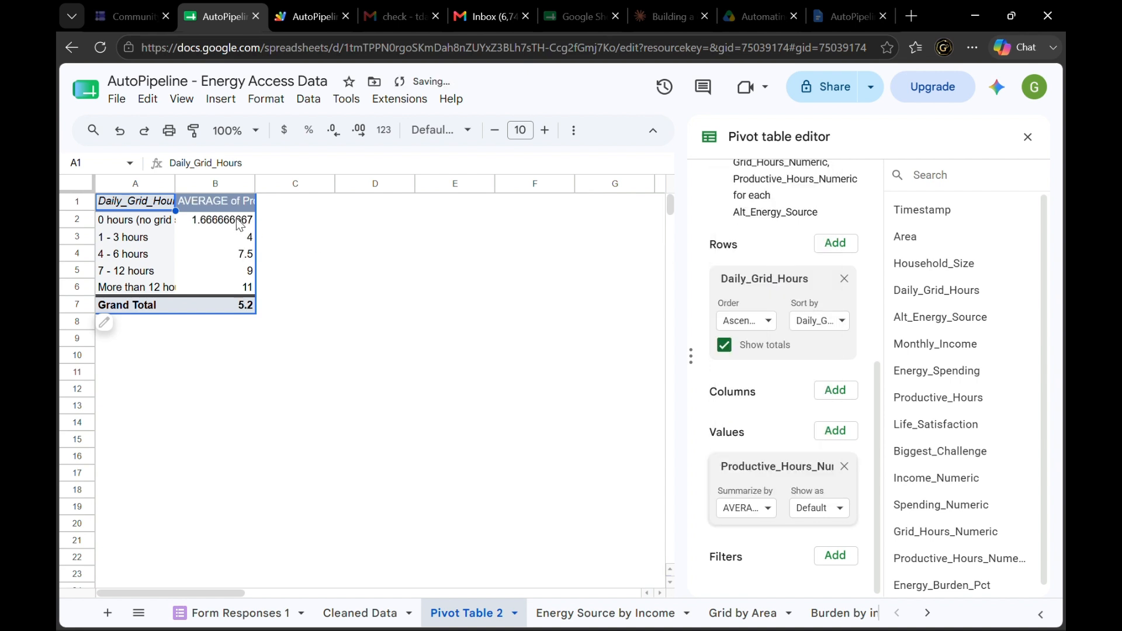
Fit the widths of columns A and B to the productive hours pivot table's contents and close the pivot table editor
double_click(177, 179)
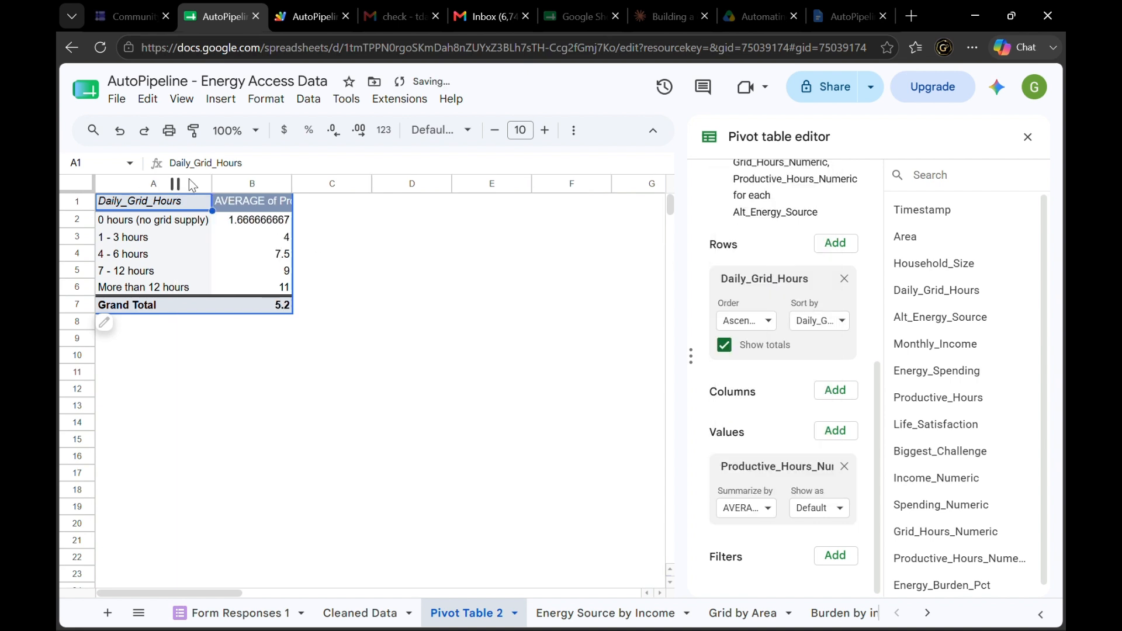
double_click(292, 183)
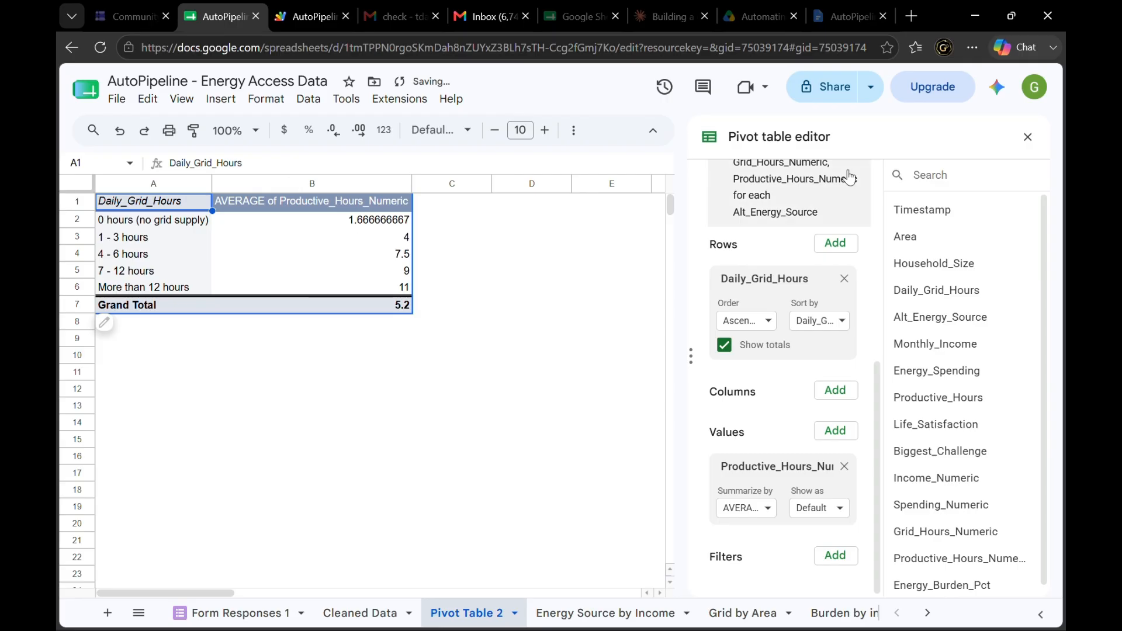
left_click(1028, 137)
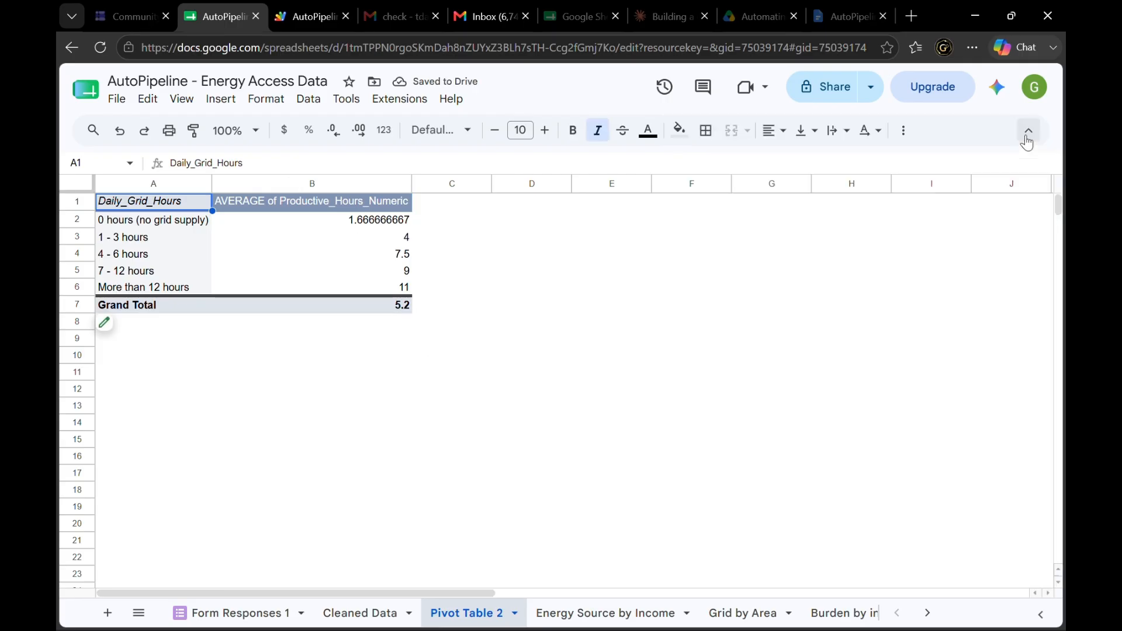
Rename the Pivot Table 2 sheet as Productivity by Grid Access
double_click(479, 614)
type("P")
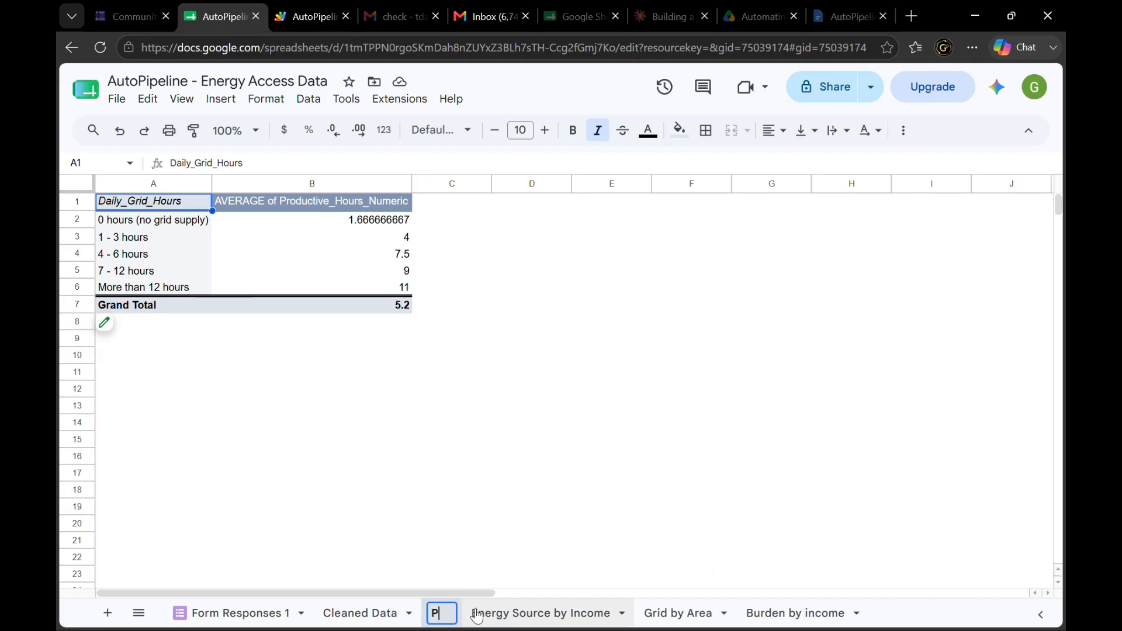
type("roductivit")
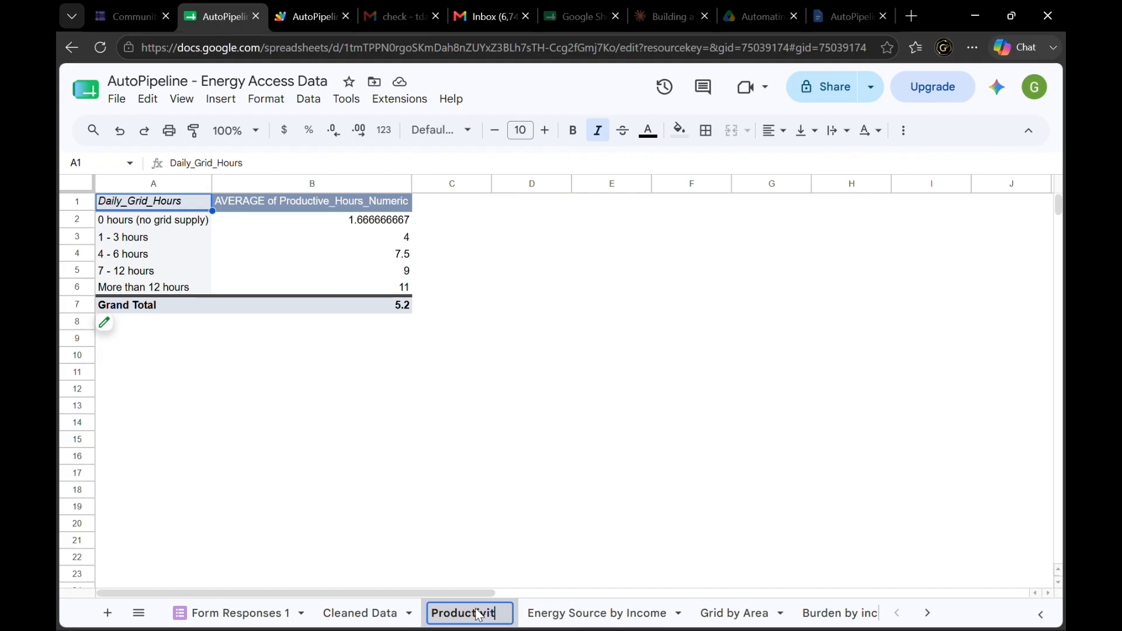
type("y by G")
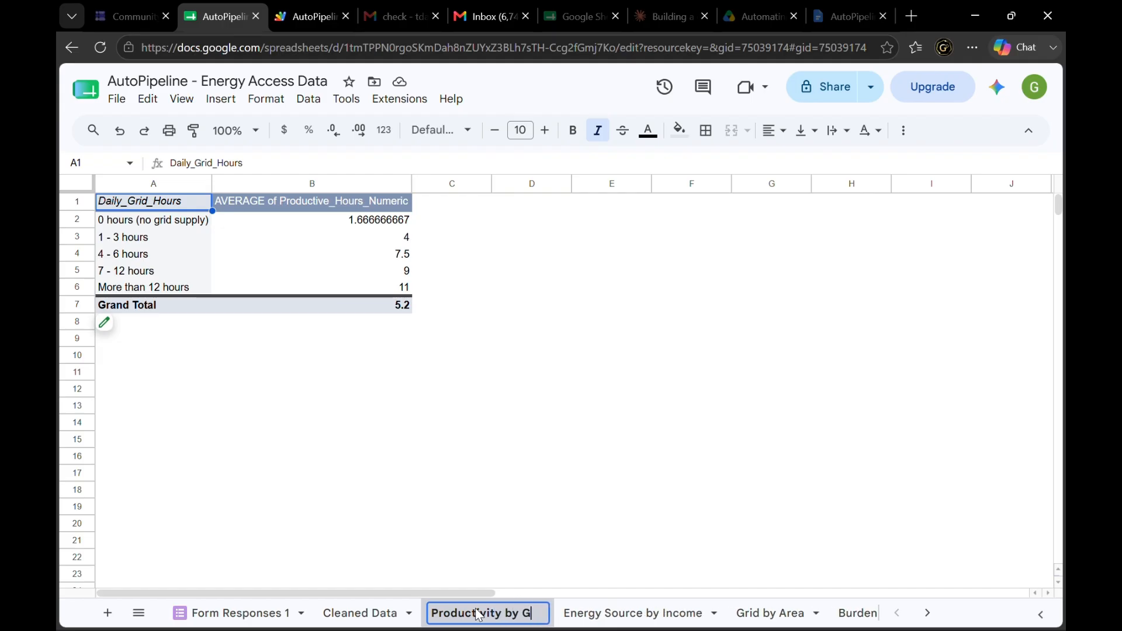
type("rid")
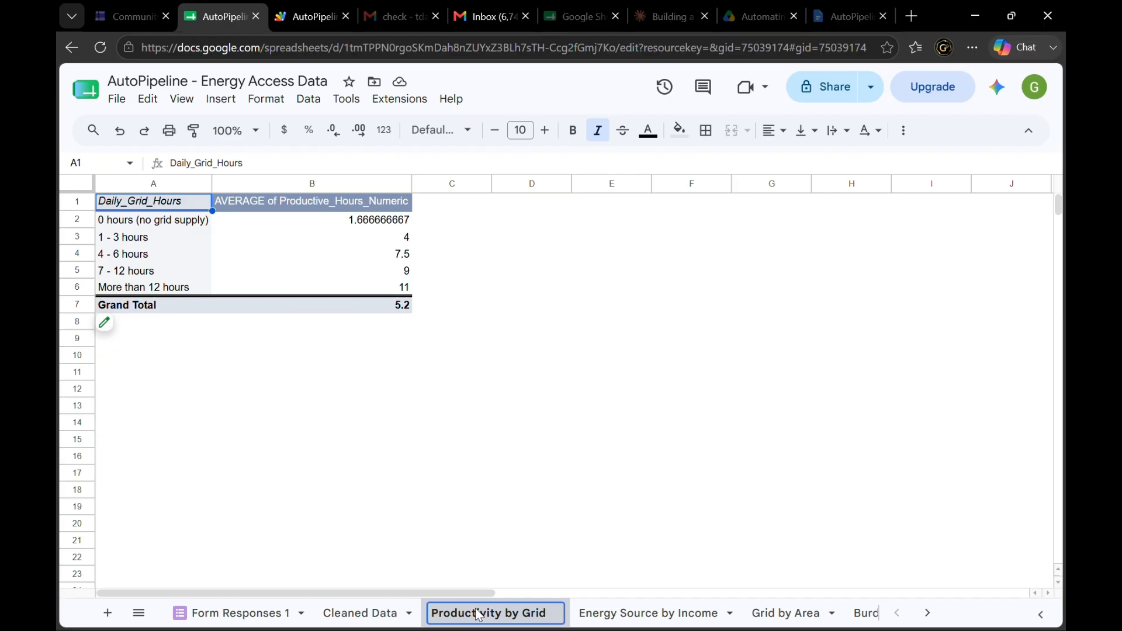
type("Access")
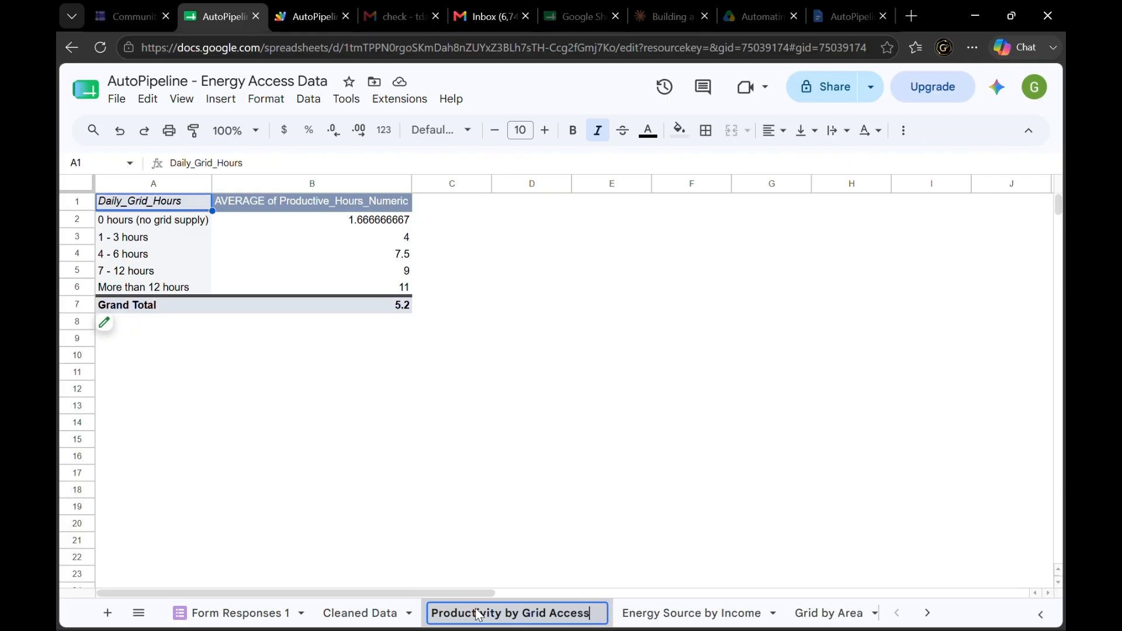
key("Return")
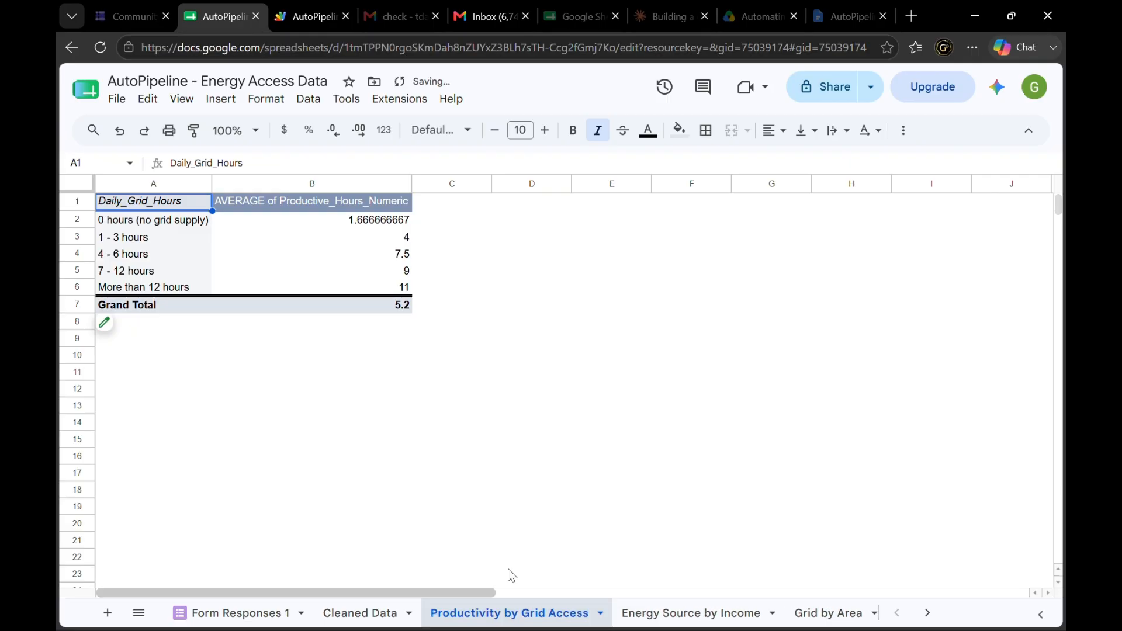
Create another new-sheet pivot table from the Cleaned Data range A1:O11, again using Daily_Grid_Hours as its rows
left_click(344, 616)
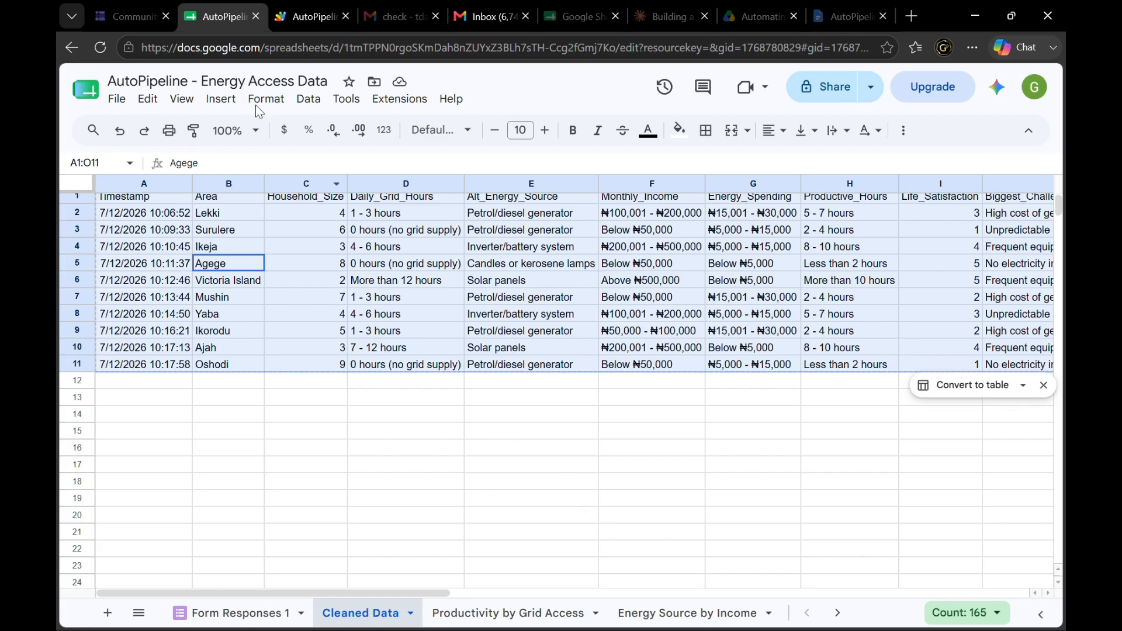
left_click(221, 99)
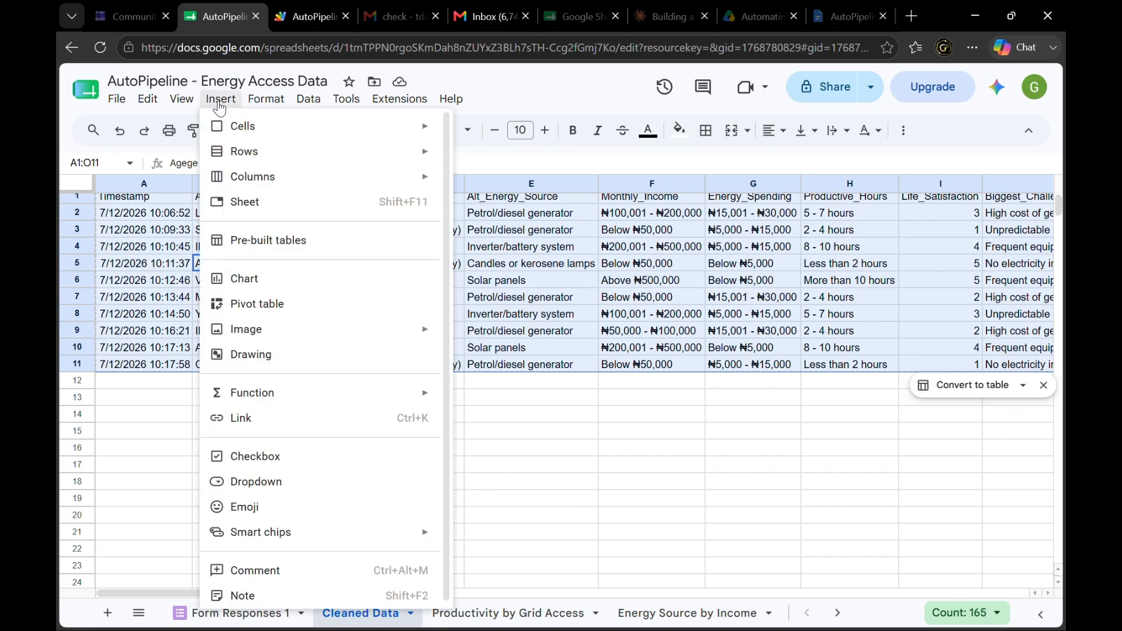
left_click(305, 312)
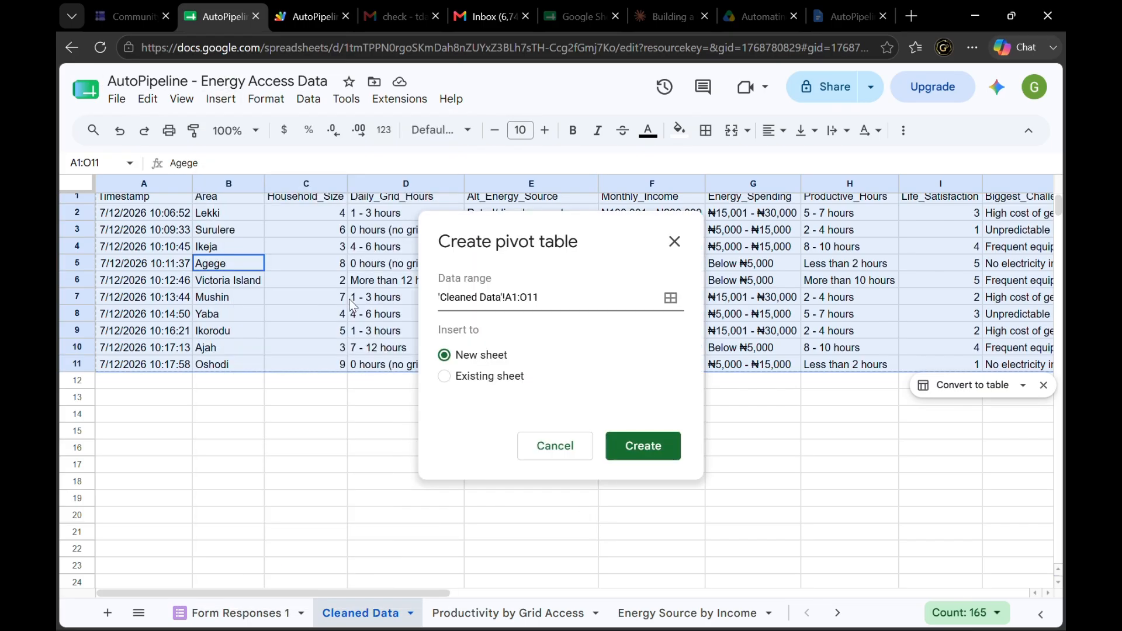
left_click(628, 445)
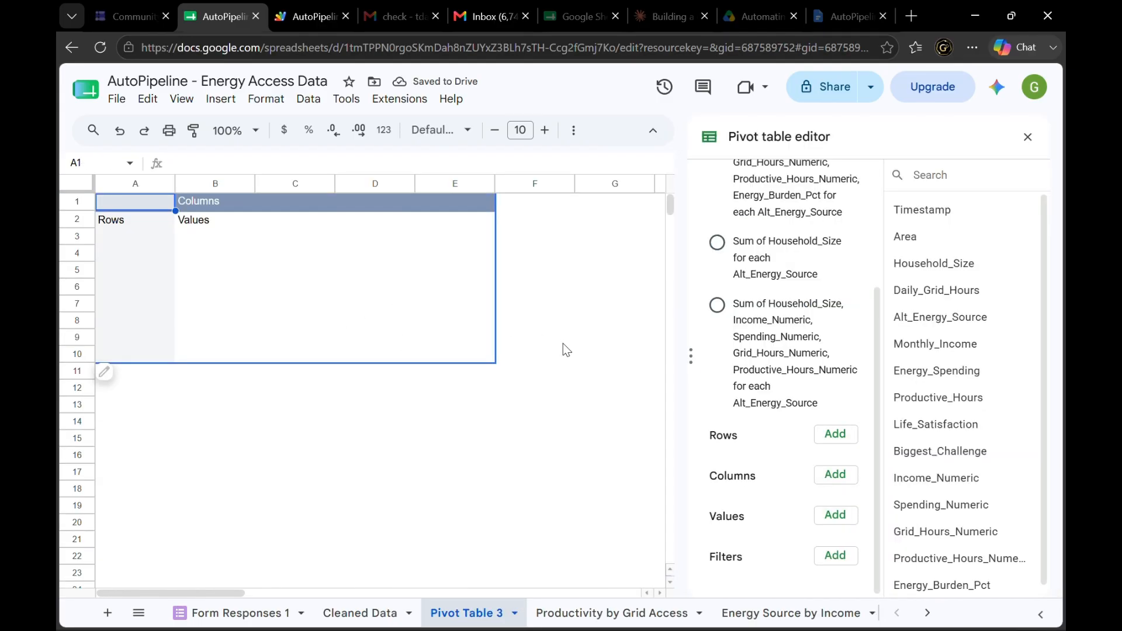
left_click(835, 443)
left_click(876, 331)
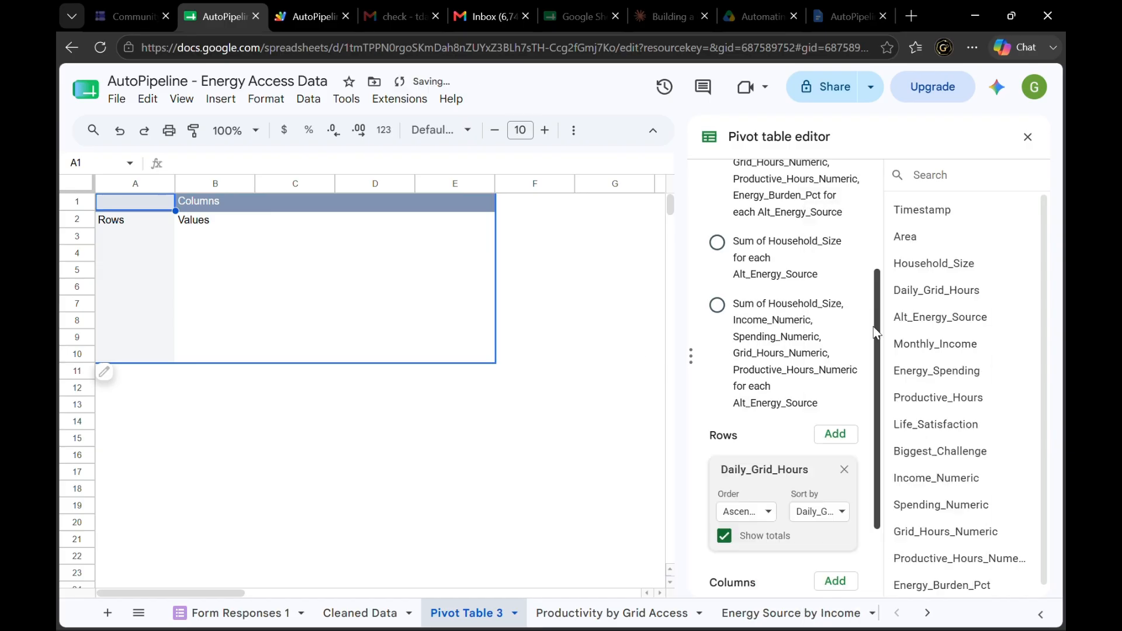
Add Life_Satisfaction as the pivot table's values, summarized by AVERAGE, and fit columns A and B to their contents
scroll(805, 533, "down", 2)
left_click(831, 514)
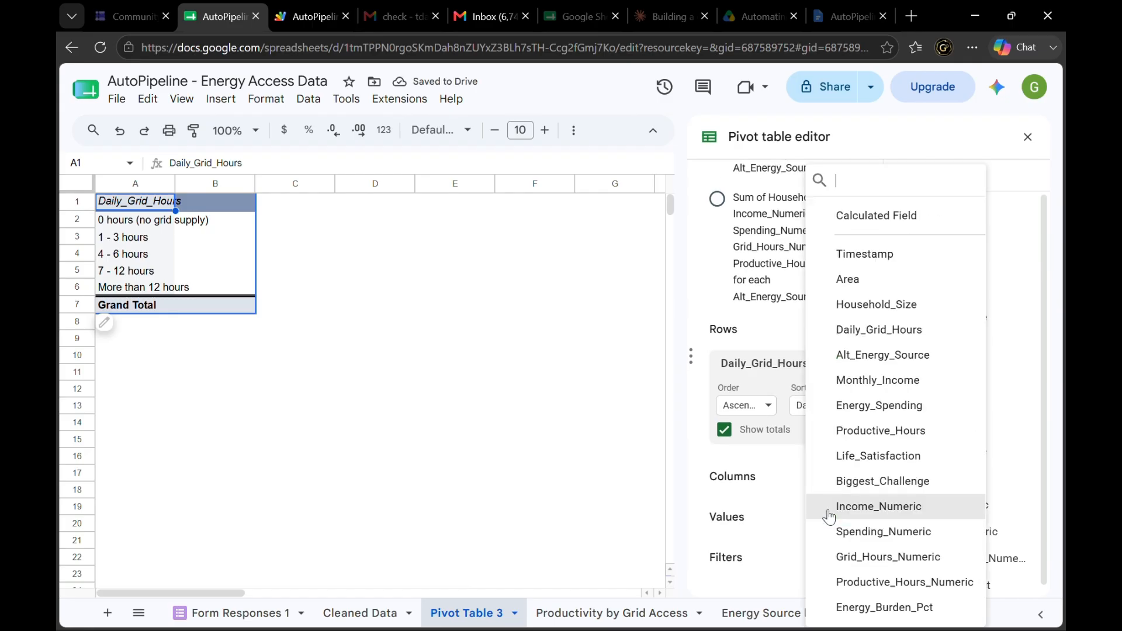
left_click(863, 462)
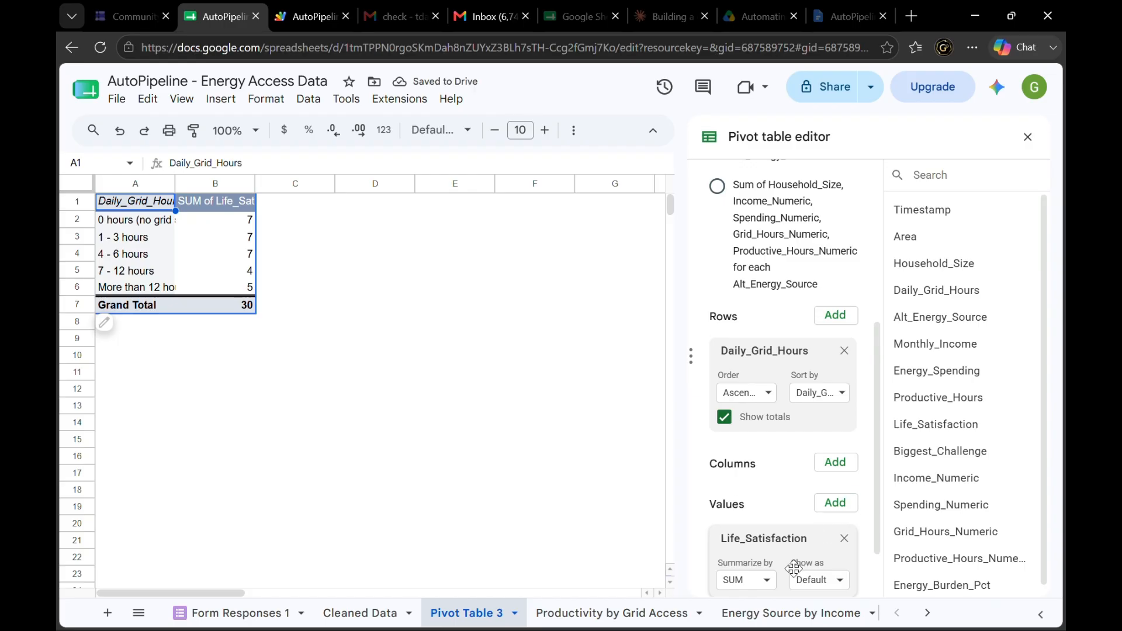
scroll(793, 570, "down", 1)
left_click(770, 526)
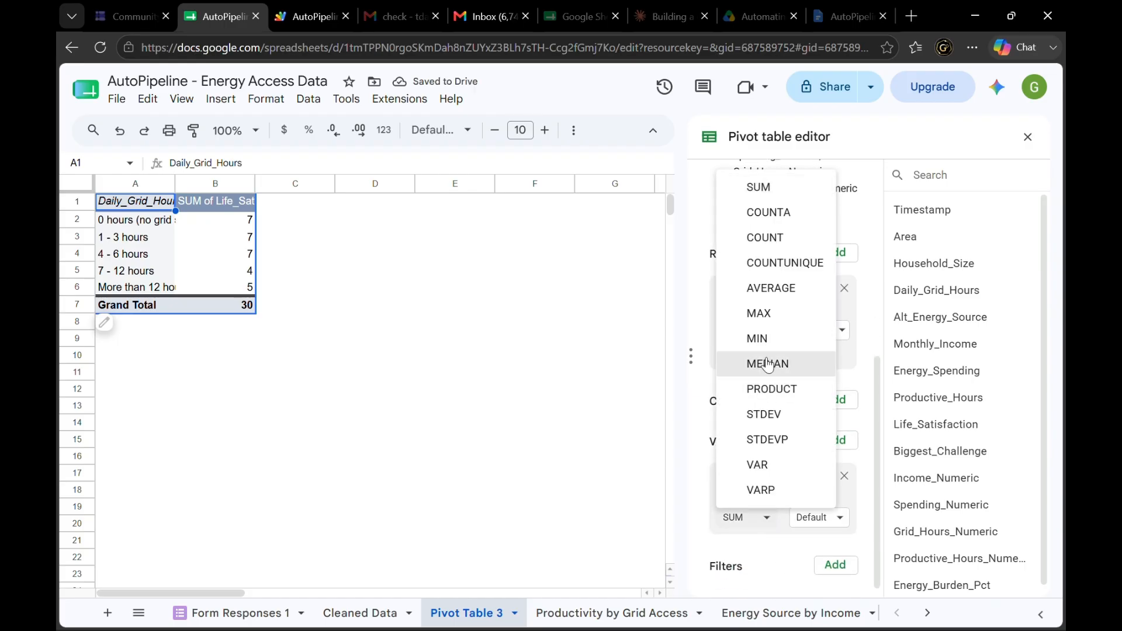
left_click(784, 288)
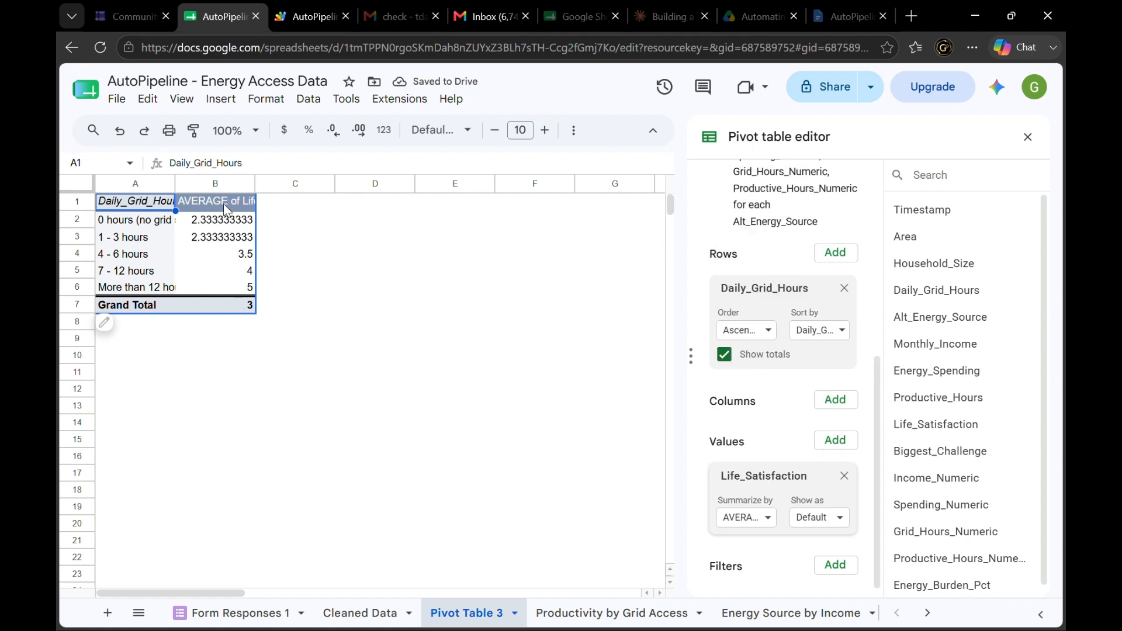
double_click(175, 184)
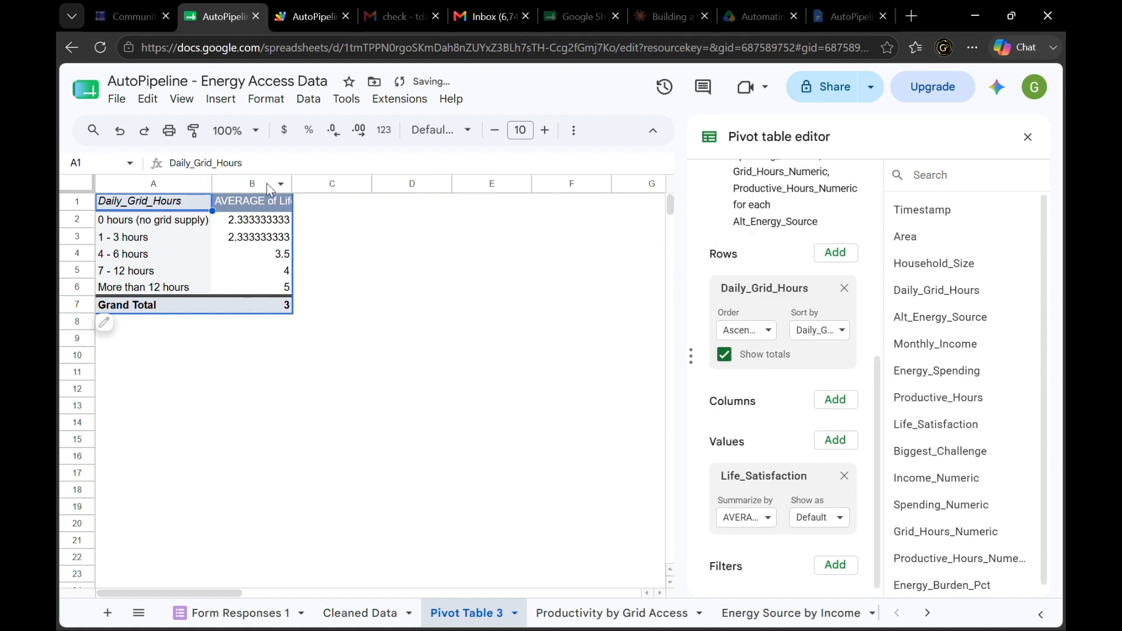
double_click(291, 184)
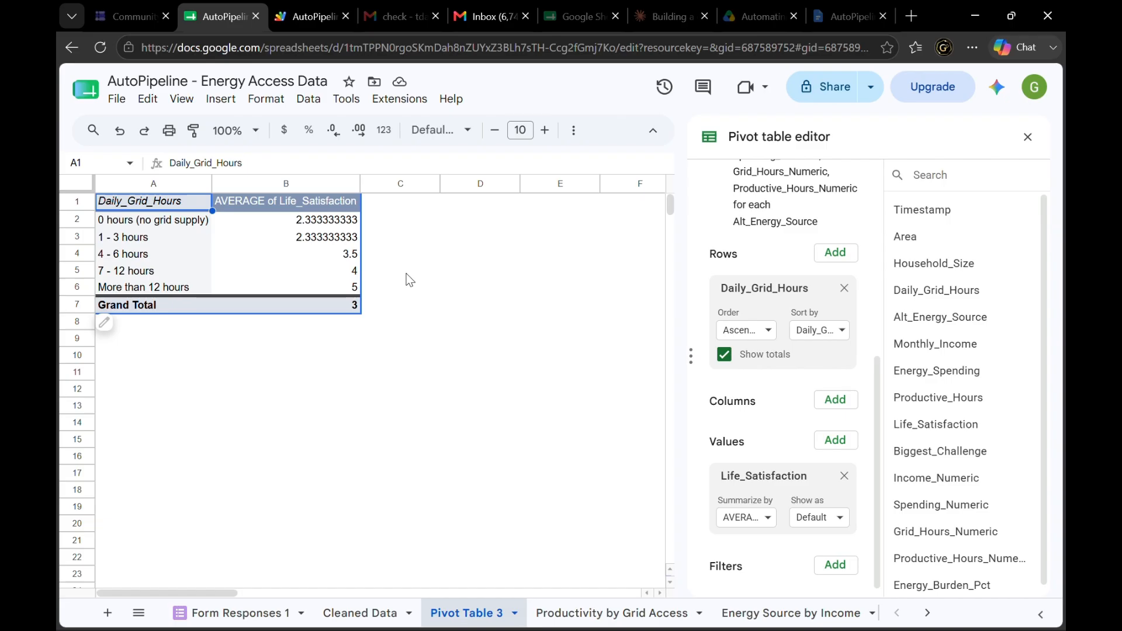
Rename the Pivot Table 3 sheet as Life Satisfaction by Grid Access and close the pivot table editor
double_click(481, 614)
type("Life S")
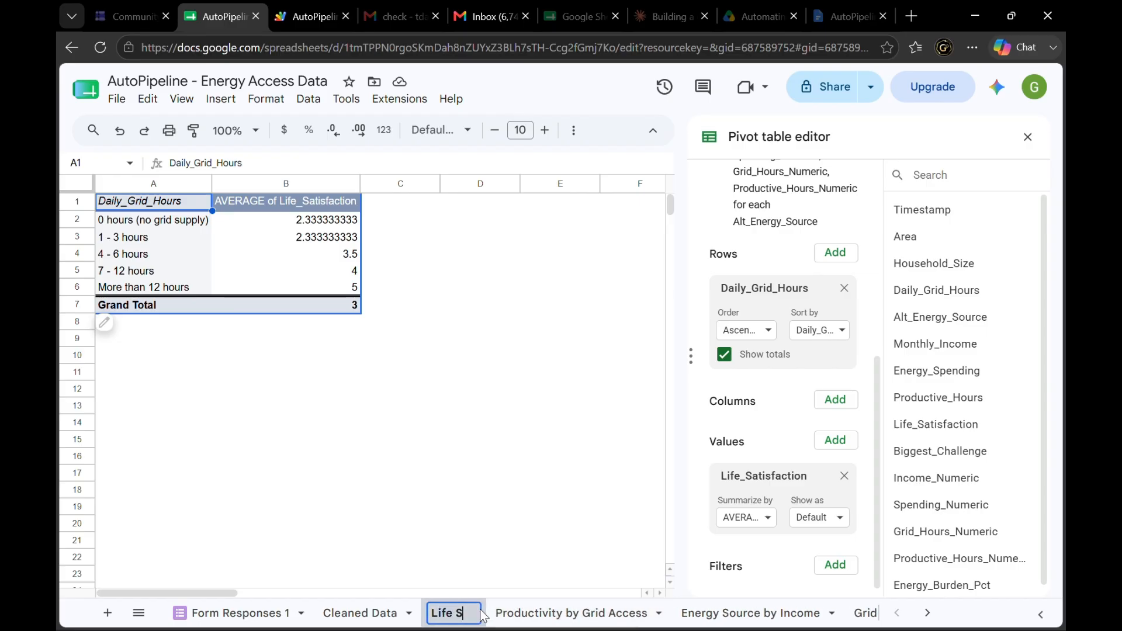
type("atisfac")
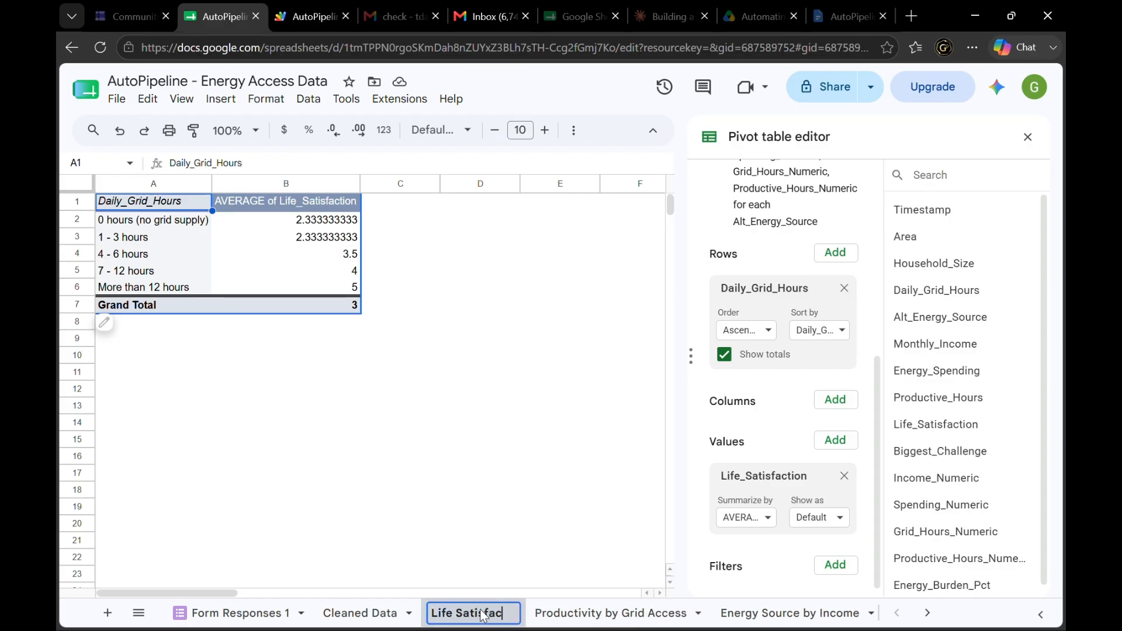
type("tion by G")
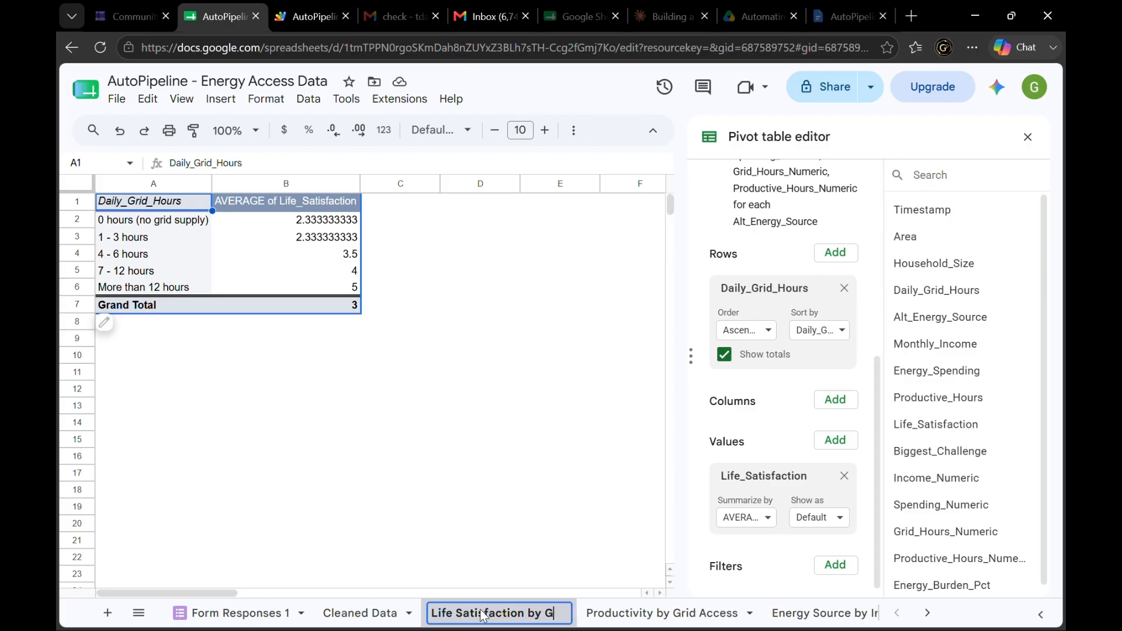
type("rid Access")
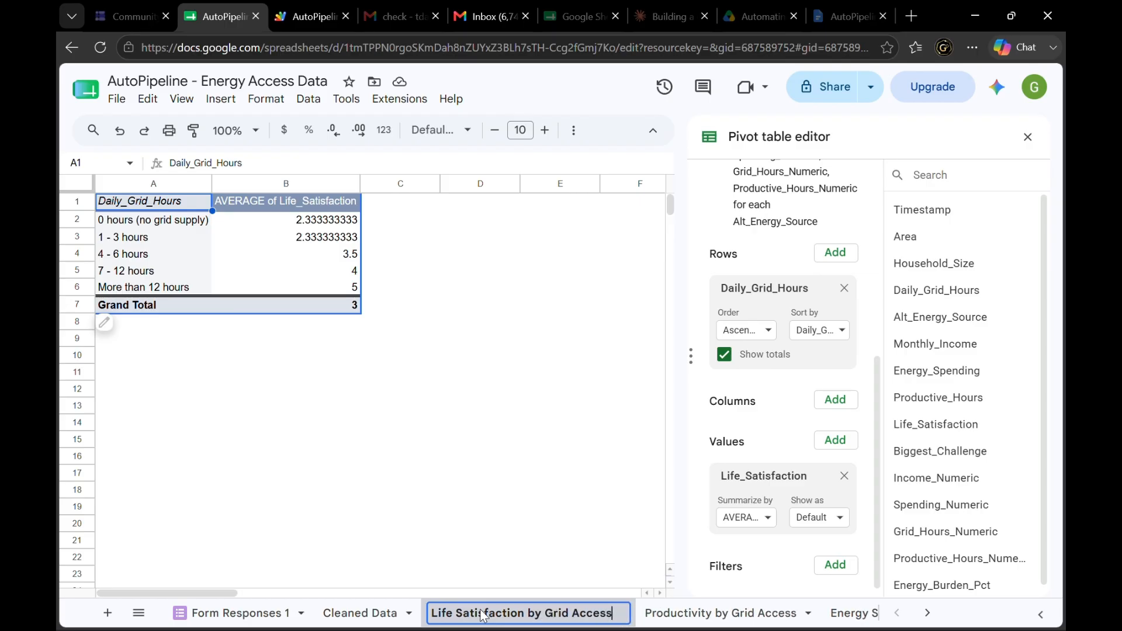
key("Return")
left_click(540, 471)
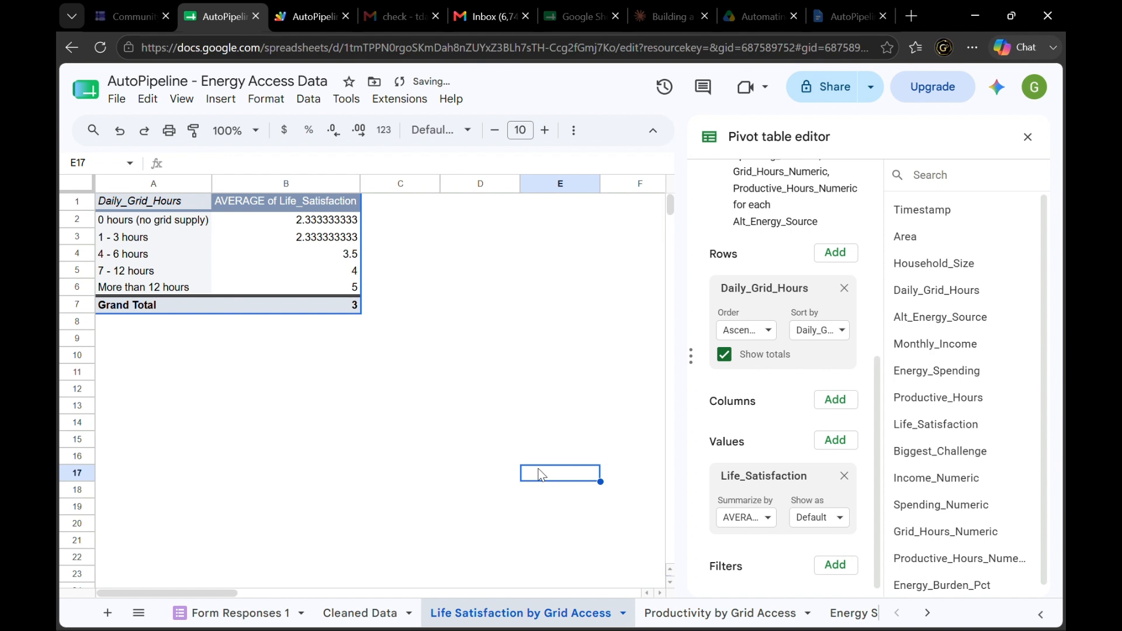
left_click(1029, 138)
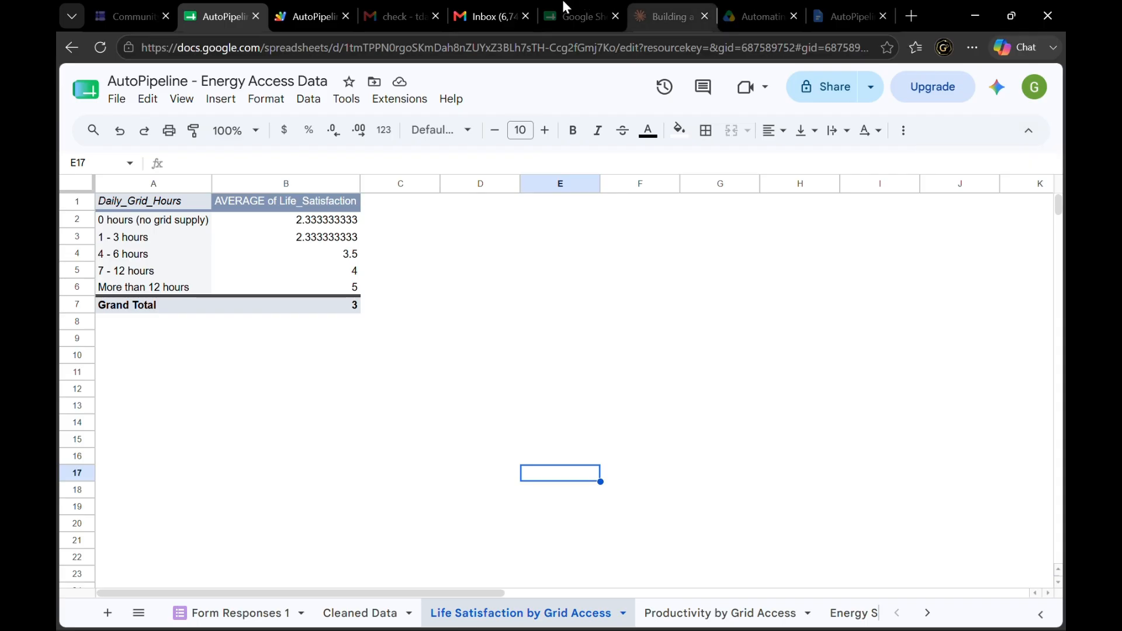
Enter the example error text #DIV!0 in cell F9 and clear the cell again
mouse_move(296, 251)
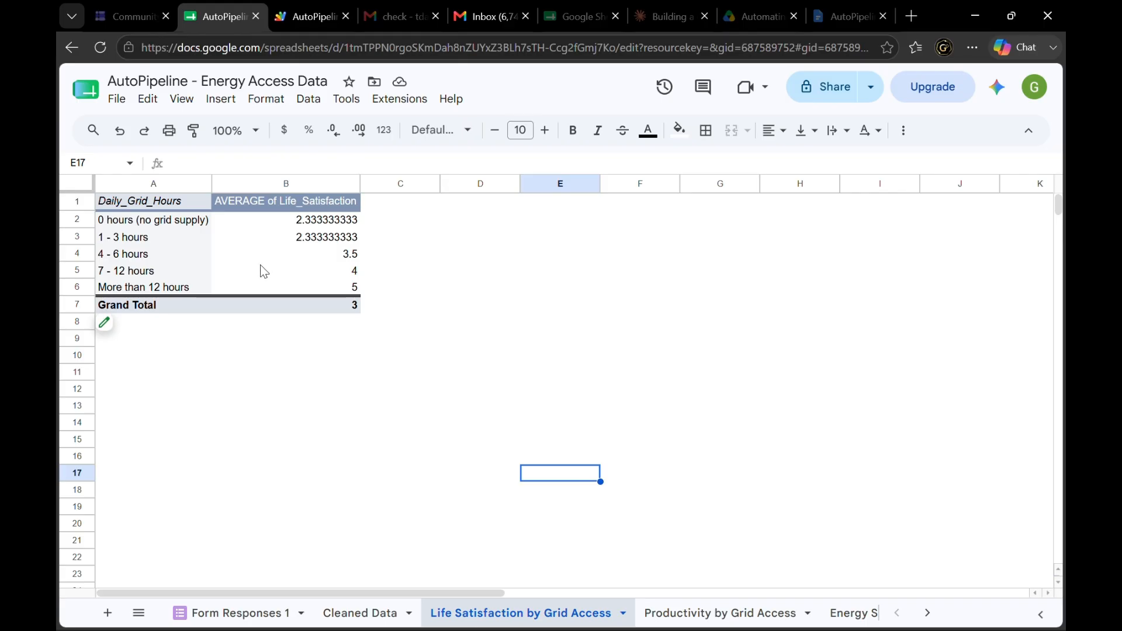
left_click(650, 343)
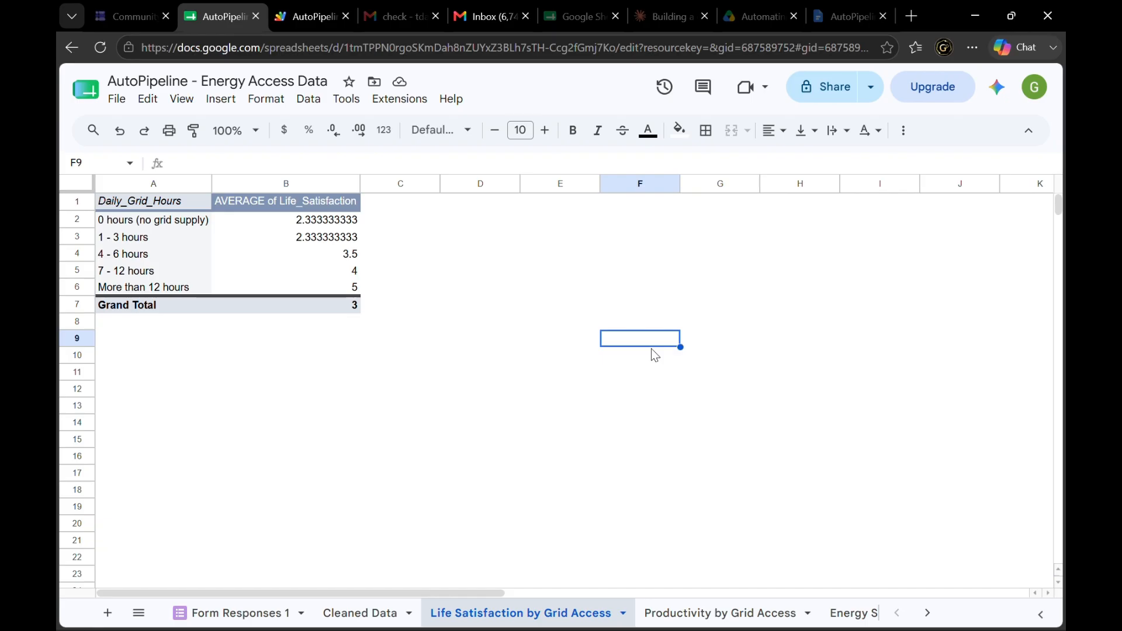
type("#DIV!")
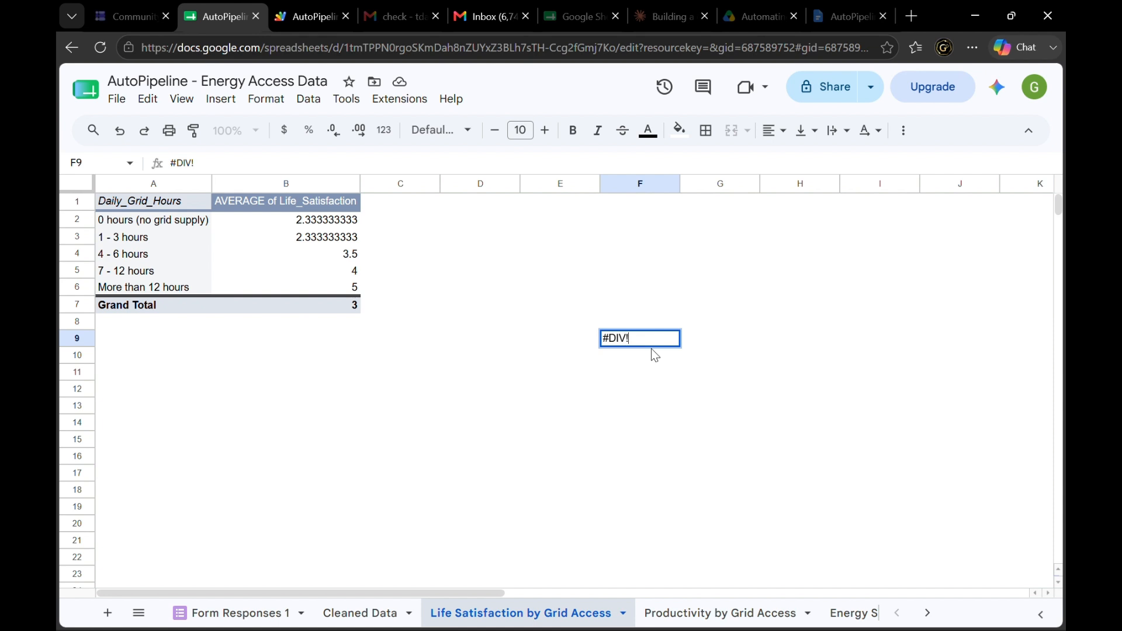
type("0")
left_click(624, 305)
left_click(628, 338)
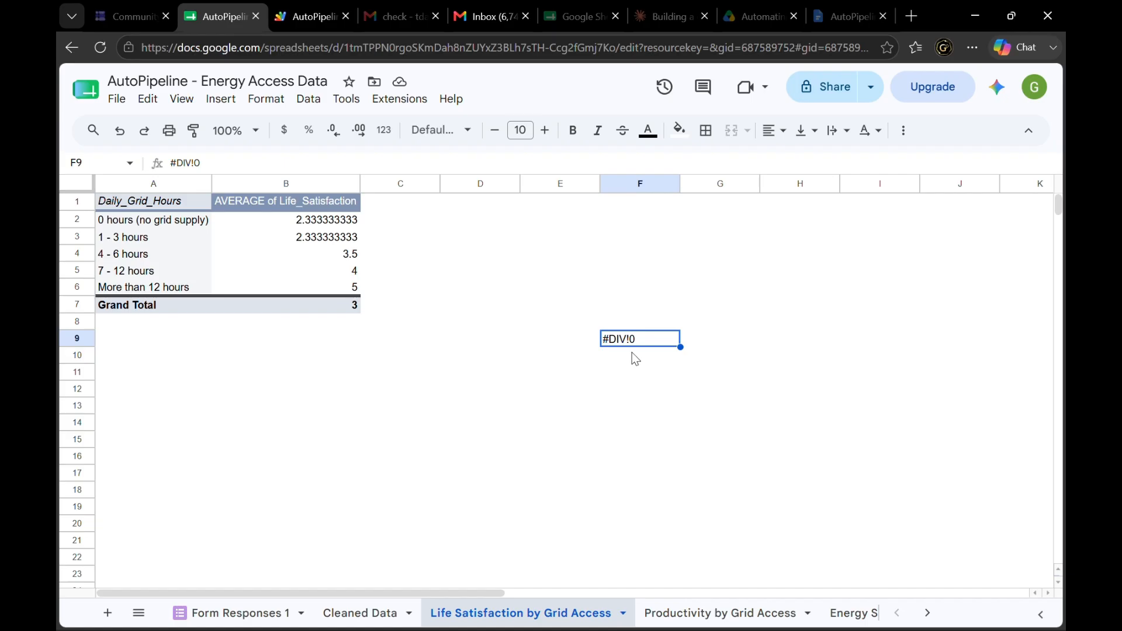
key("Delete")
left_click(571, 274)
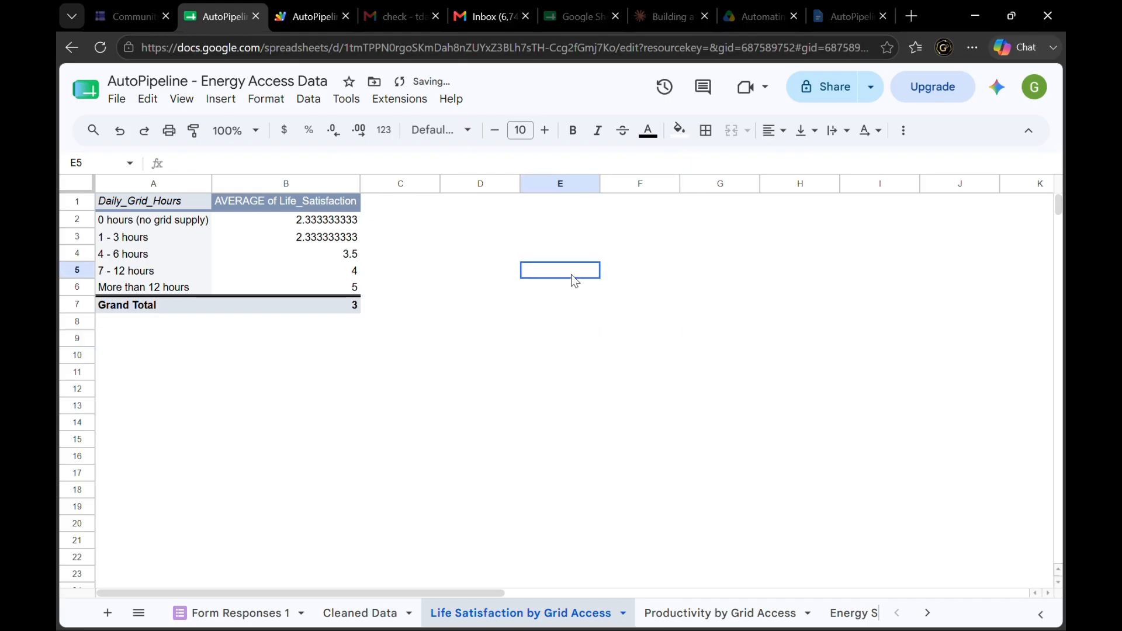
left_click(513, 391)
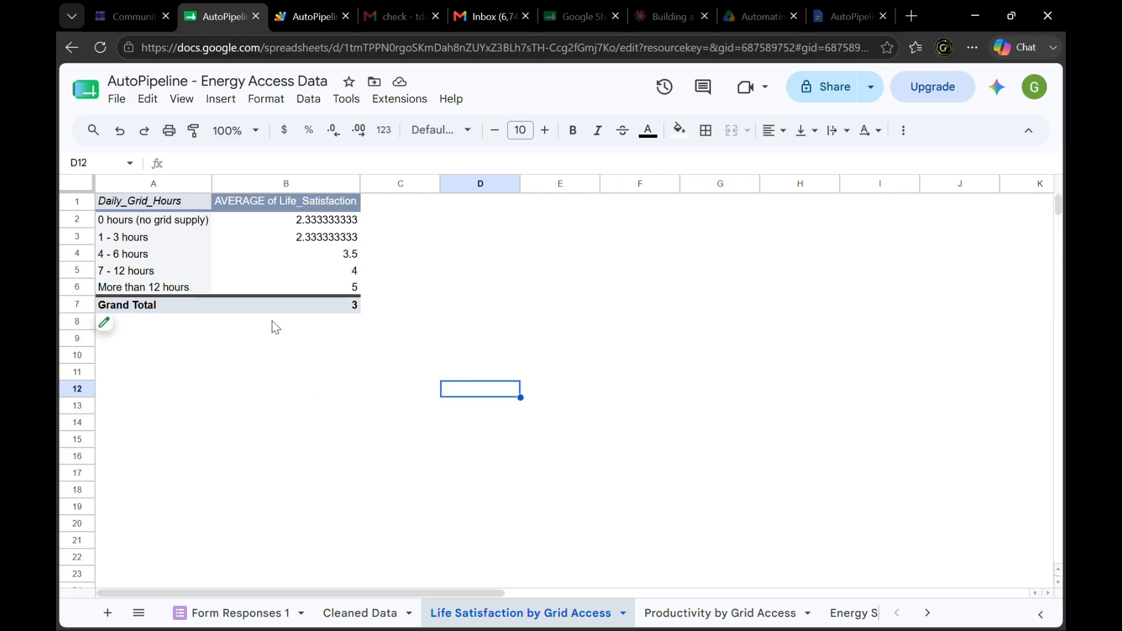
left_click(395, 509)
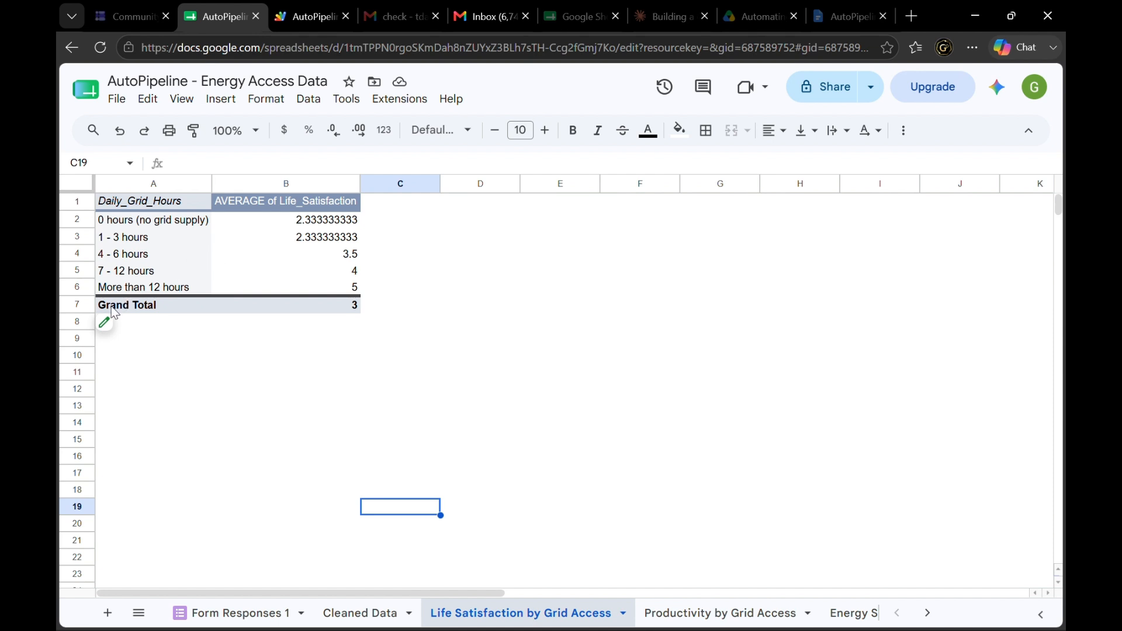
Reopen the life satisfaction pivot table for editing and add Area as a filter
mouse_move(108, 337)
left_click(125, 334)
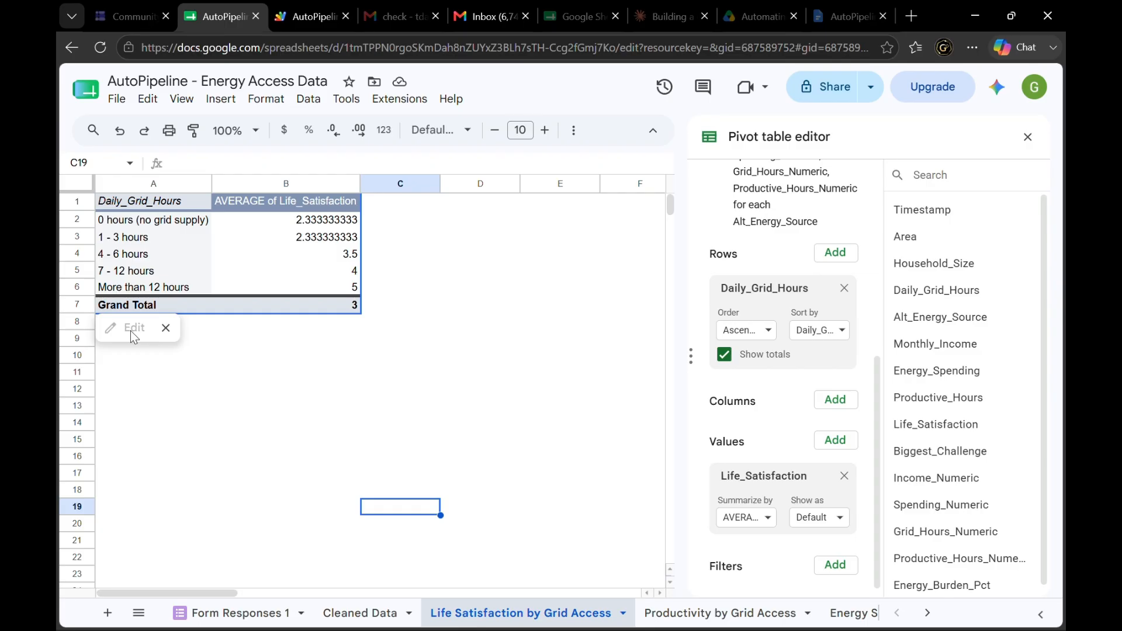
scroll(721, 443, "down", 1)
scroll(721, 442, "up", 1)
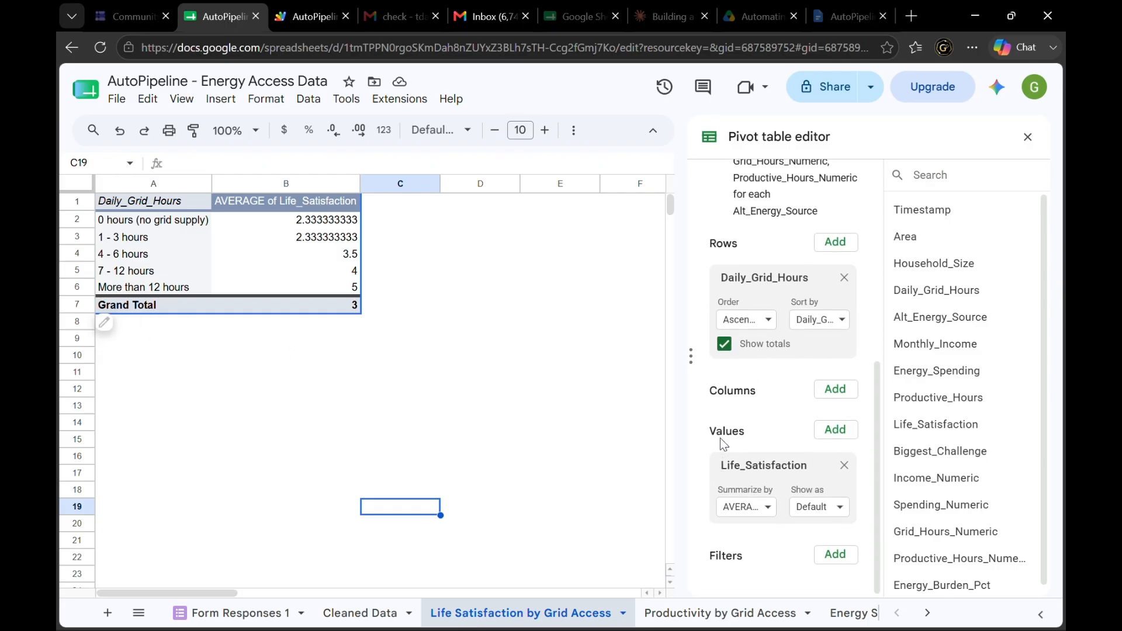
left_click(832, 558)
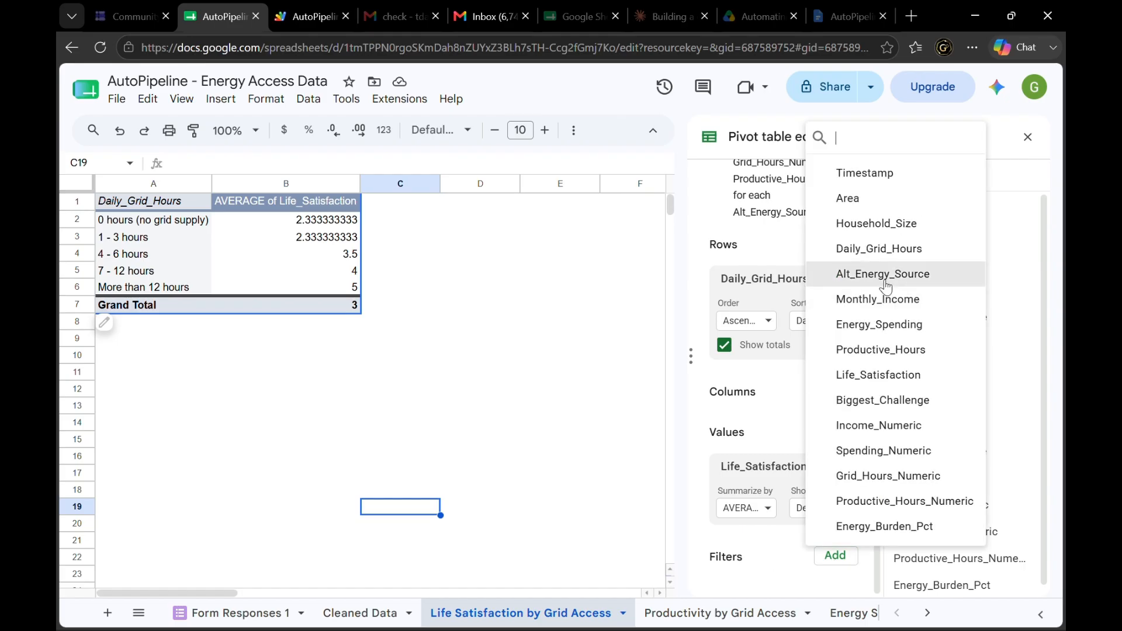
left_click(854, 200)
scroll(739, 519, "down", 1)
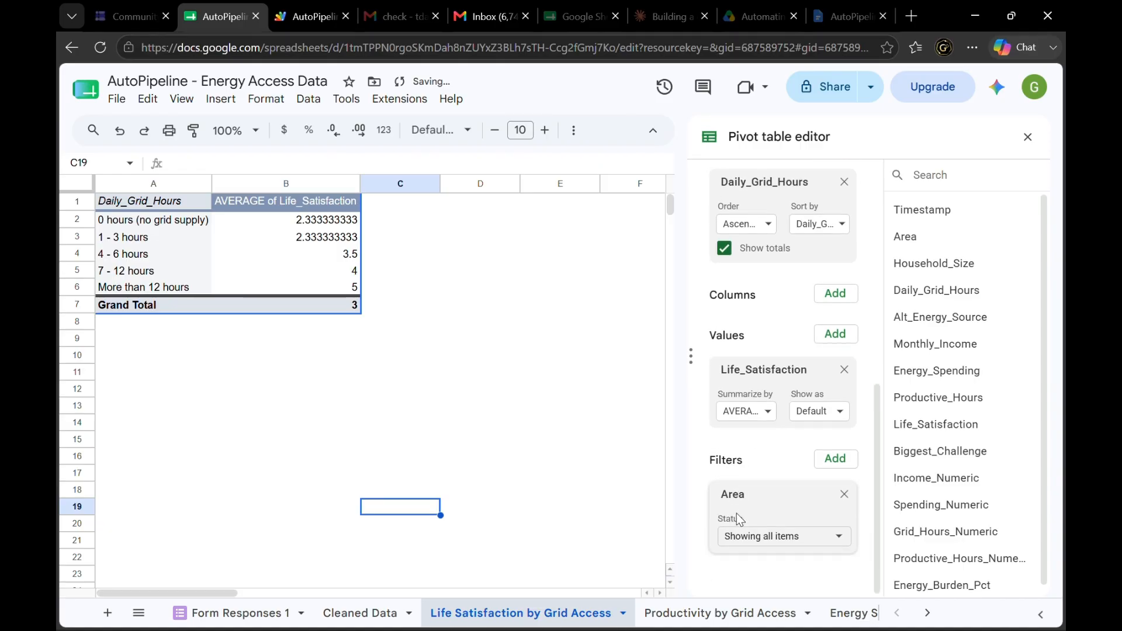
Set the Area filter's condition to Is not empty and close the pivot table editor
left_click(748, 550)
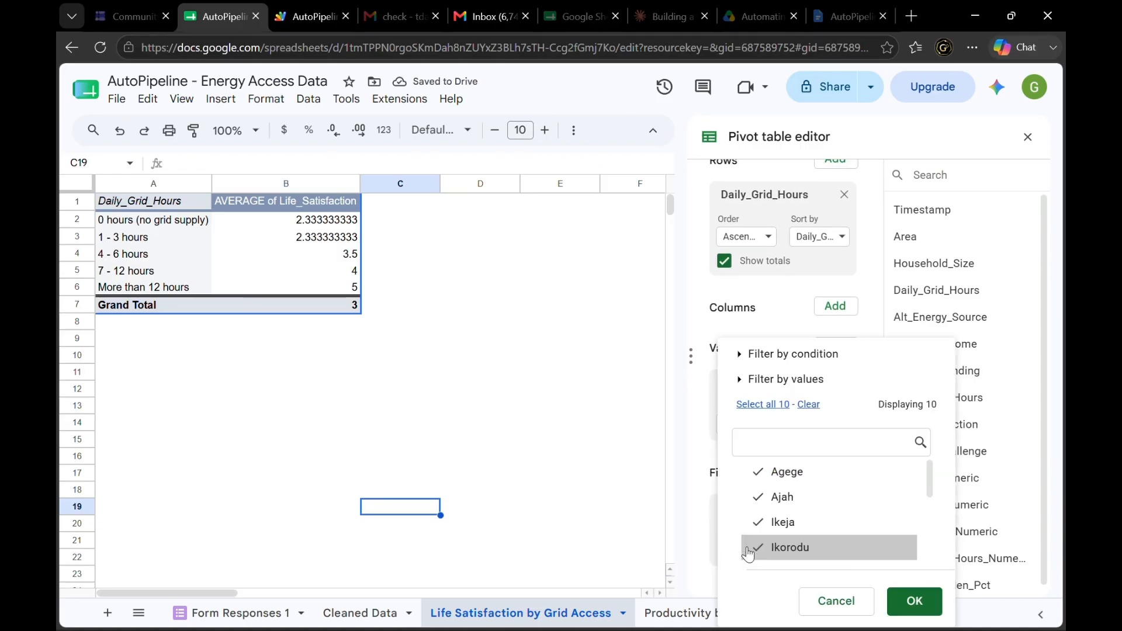
left_click(749, 355)
left_click(753, 353)
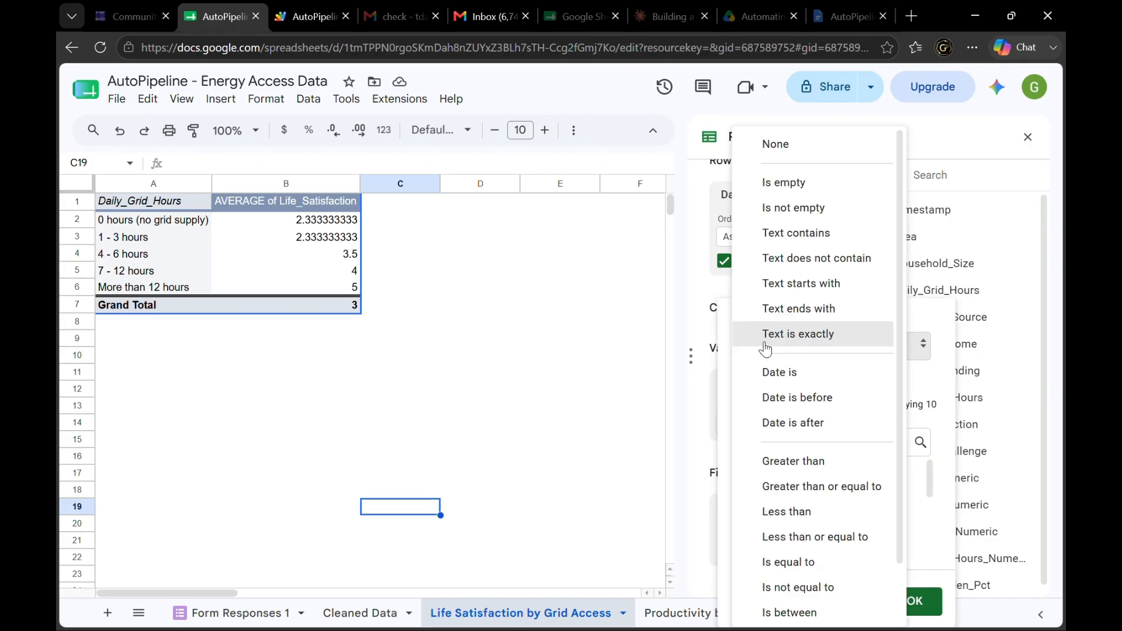
left_click(775, 207)
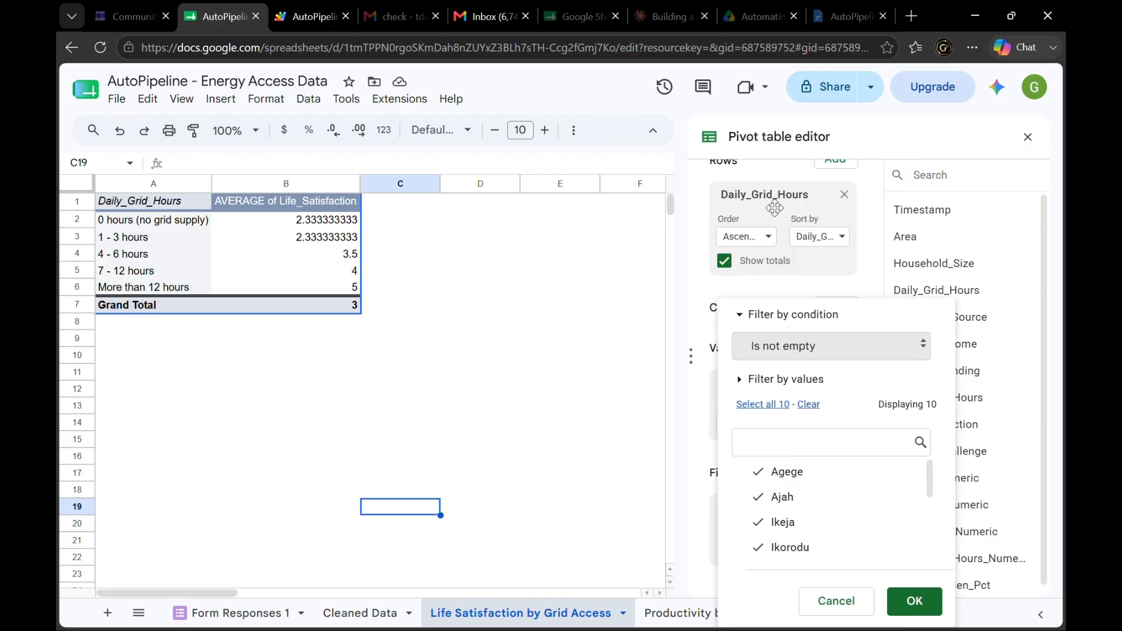
left_click(912, 612)
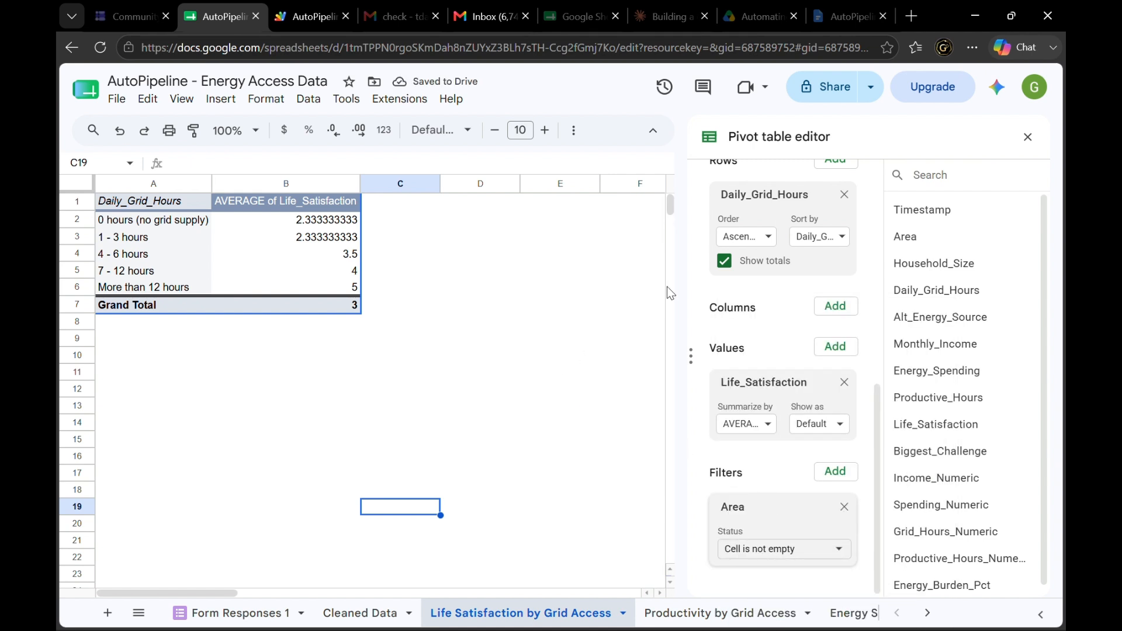
left_click(1028, 137)
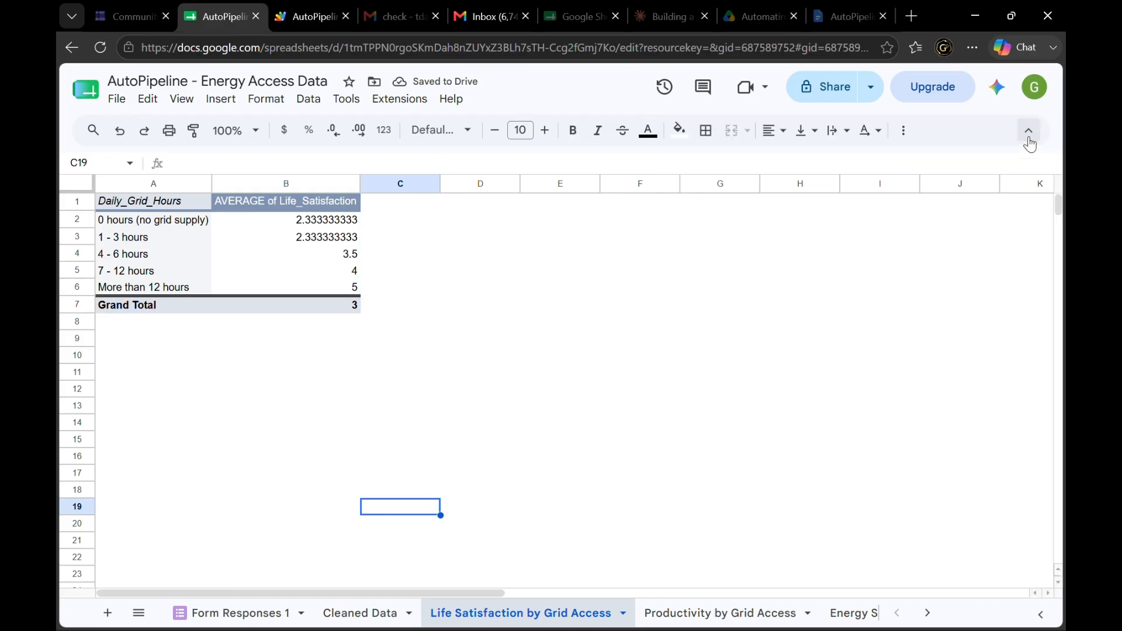
left_click(625, 328)
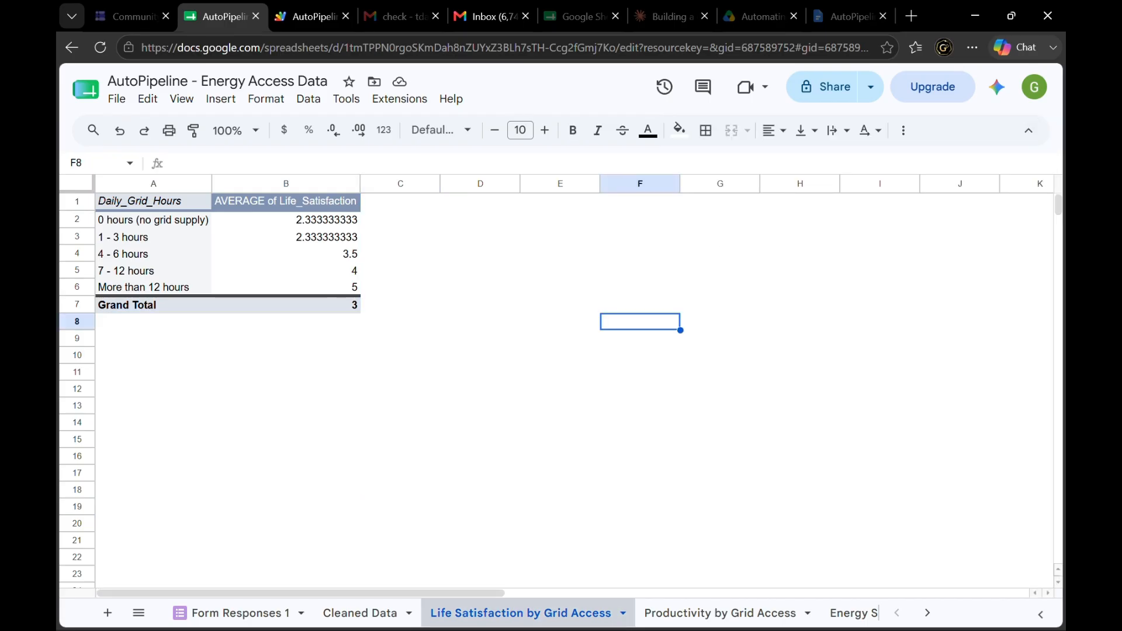
Review the Productivity by Grid Access, Energy Source by Income, Grid by Area and Burden by income sheets, and return to Life Satisfaction by Grid Access
left_click(686, 621)
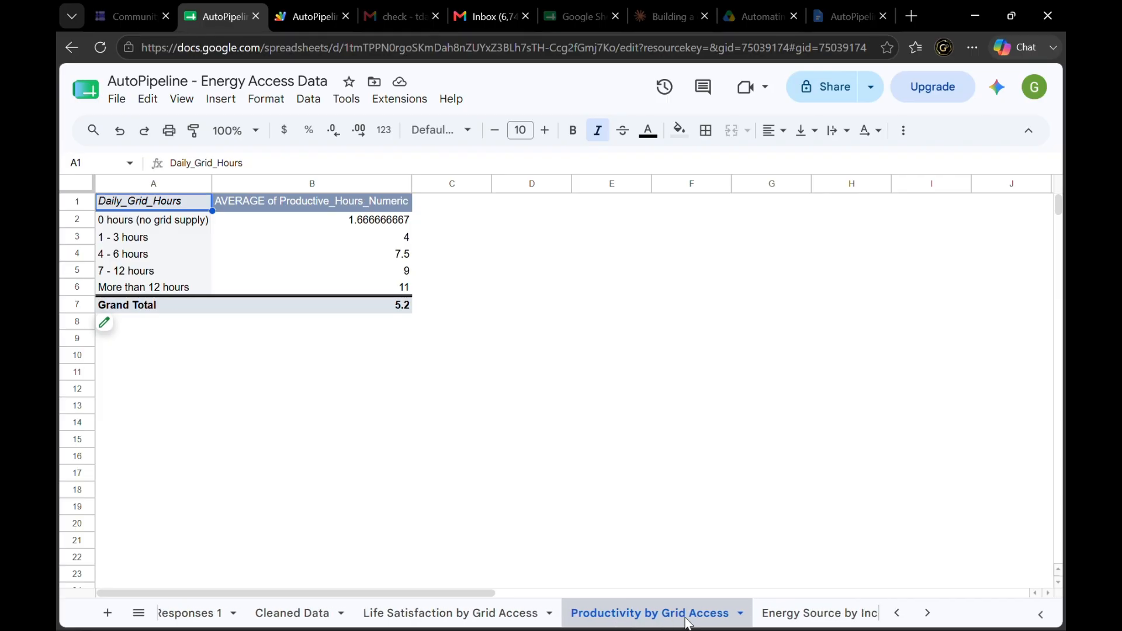
left_click(718, 619)
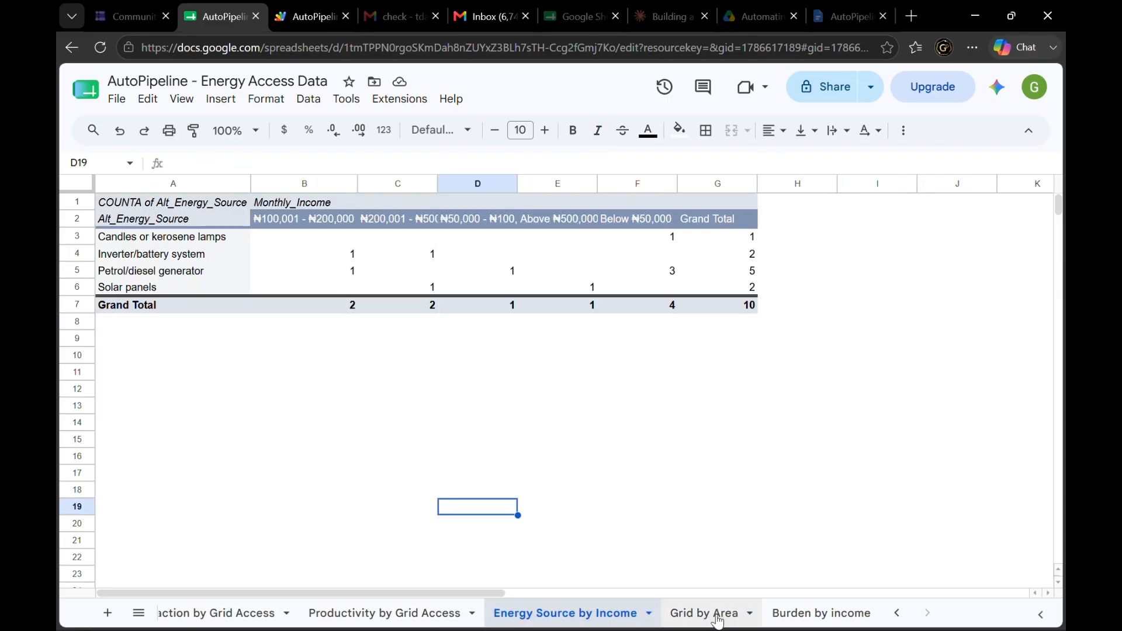
left_click(722, 618)
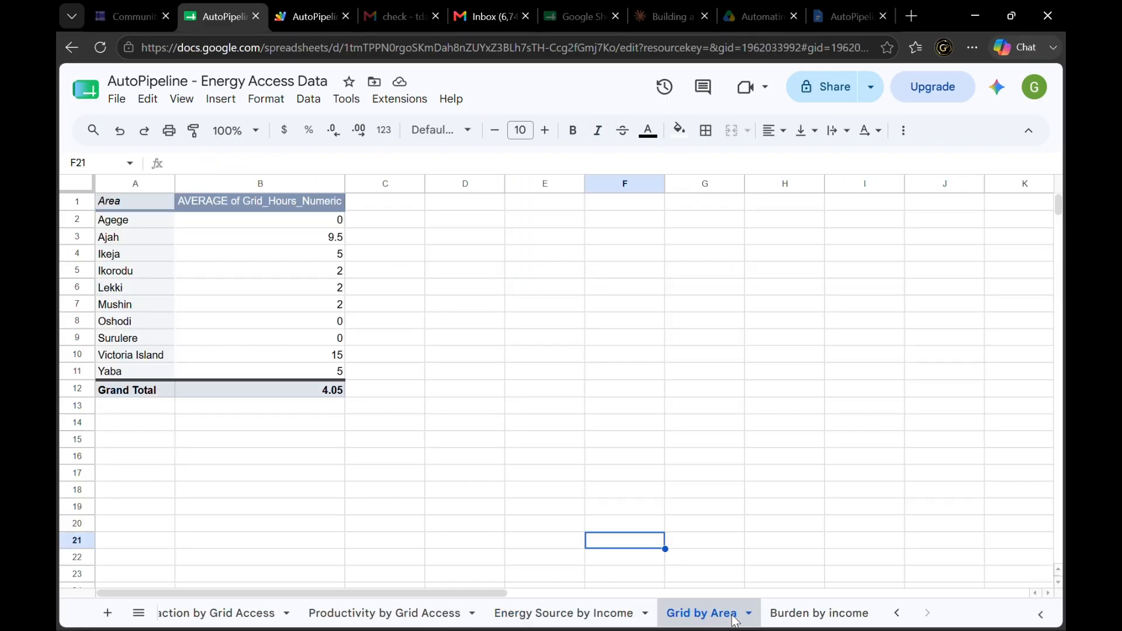
left_click(806, 620)
scroll(807, 619, "up", 3)
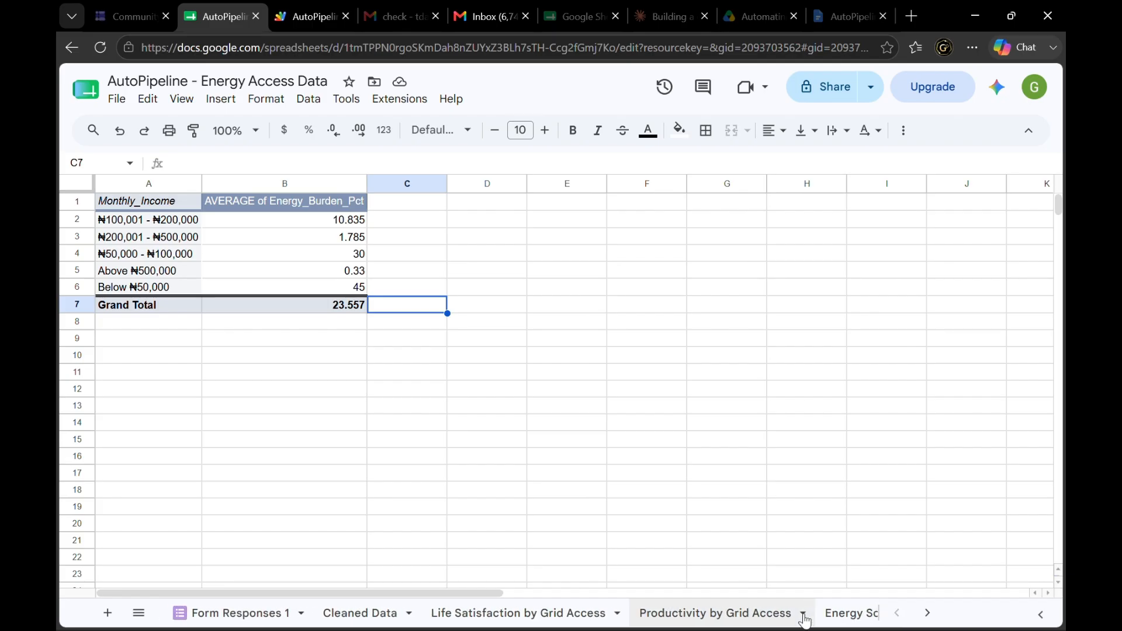
left_click(485, 620)
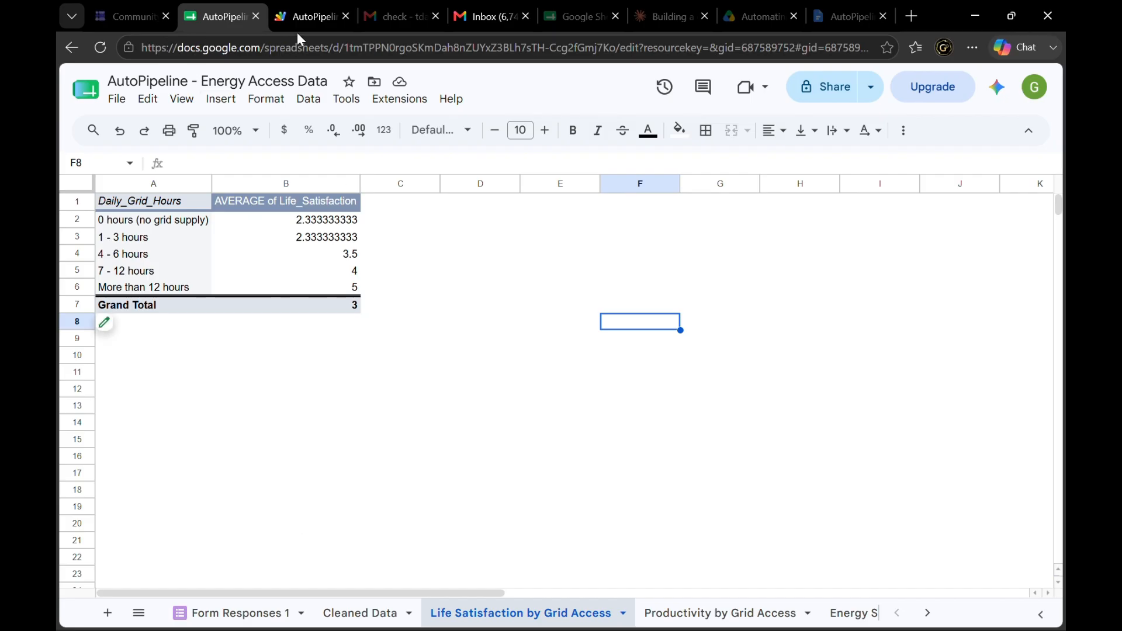
Switch to the Apps Script browser tab and open Data Studio there from lookerstudio.google.com
left_click(315, 17)
left_click(325, 51)
type("l")
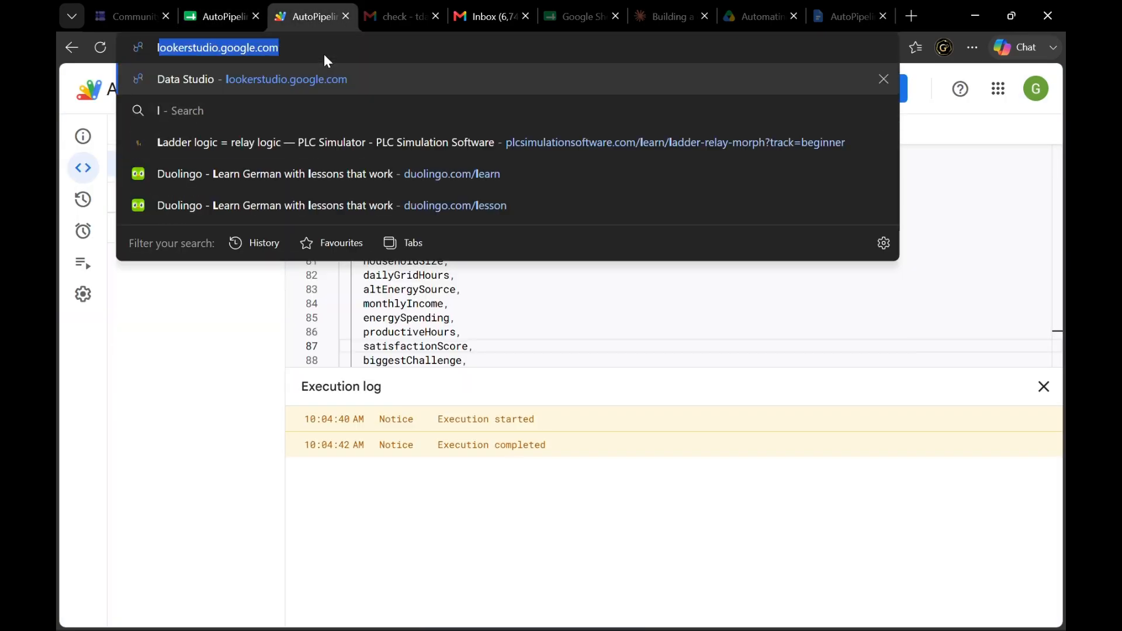
type("o")
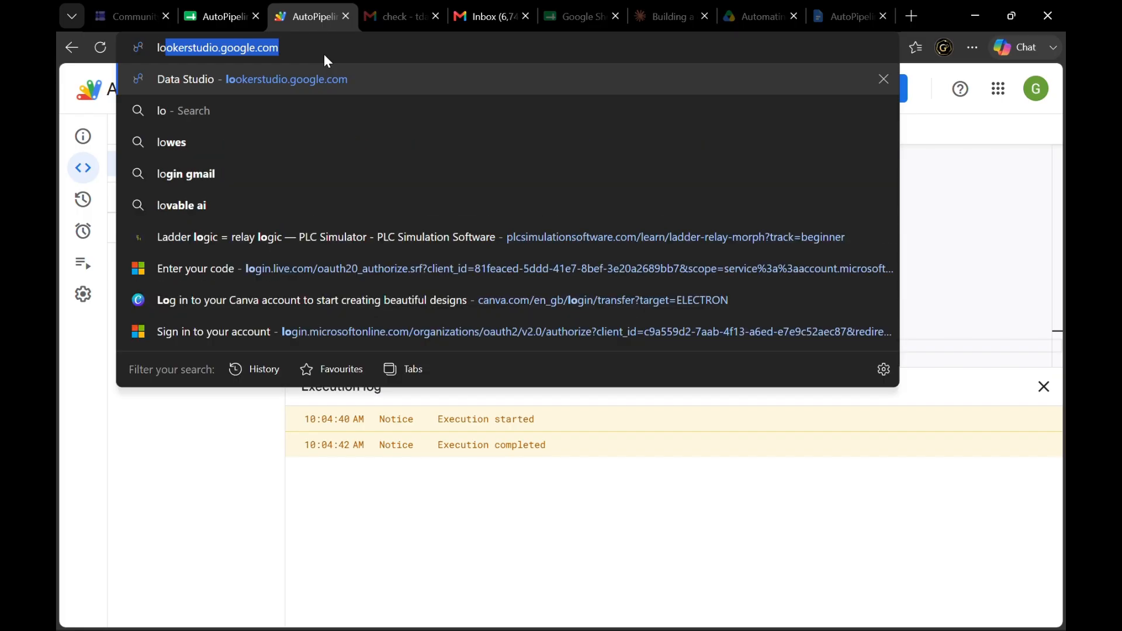
key("Return")
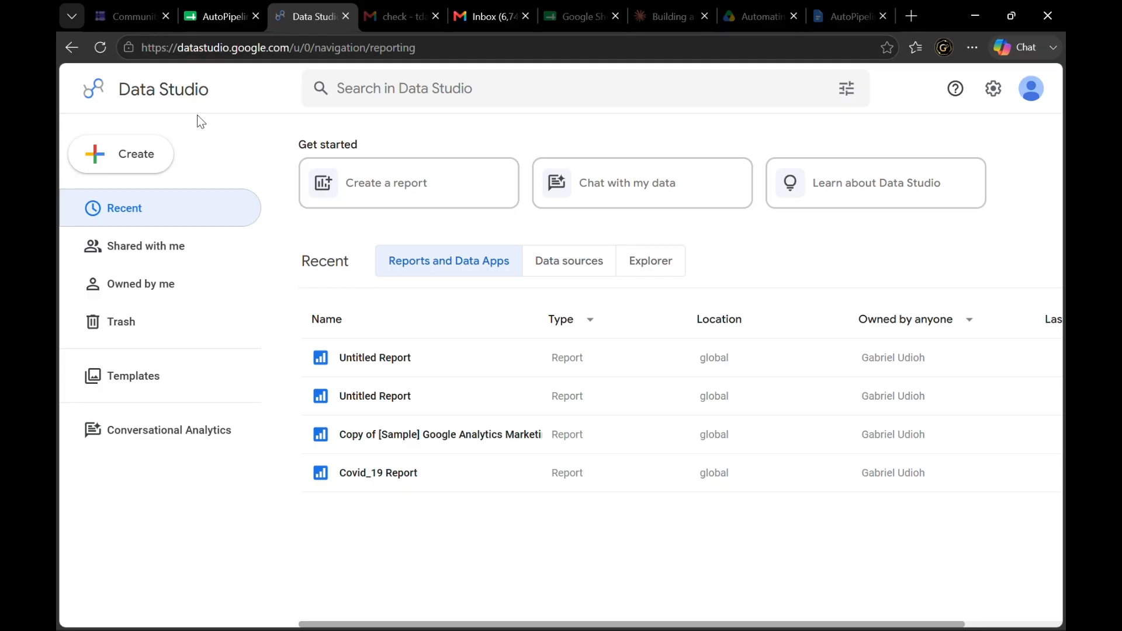
Create a new report and choose Google Sheets as the connector for its data
left_click(126, 156)
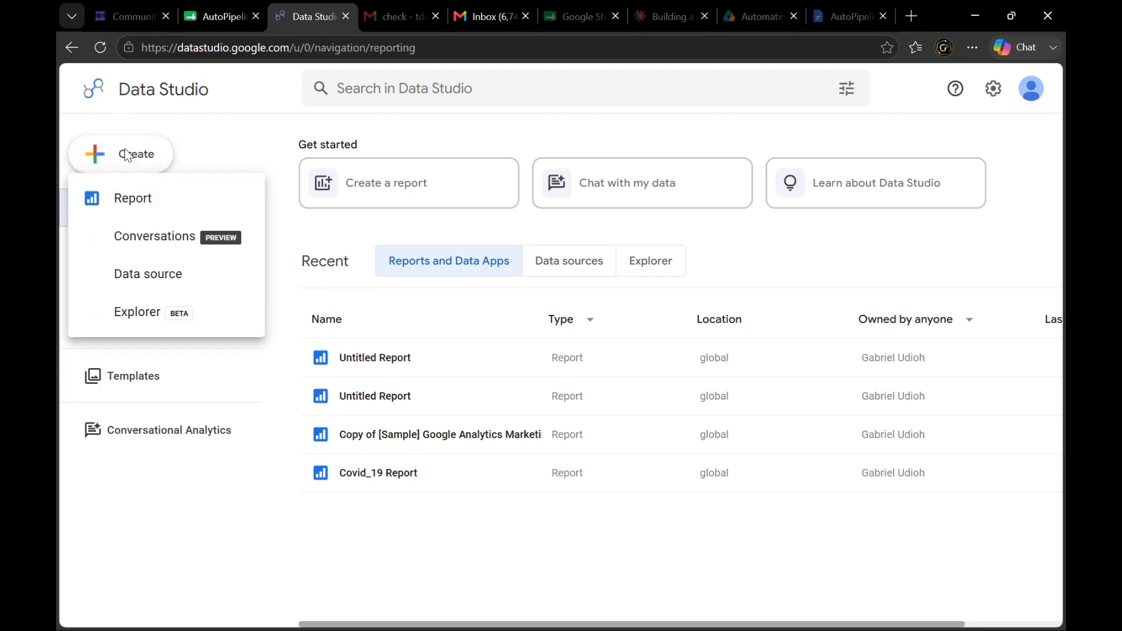
left_click(134, 197)
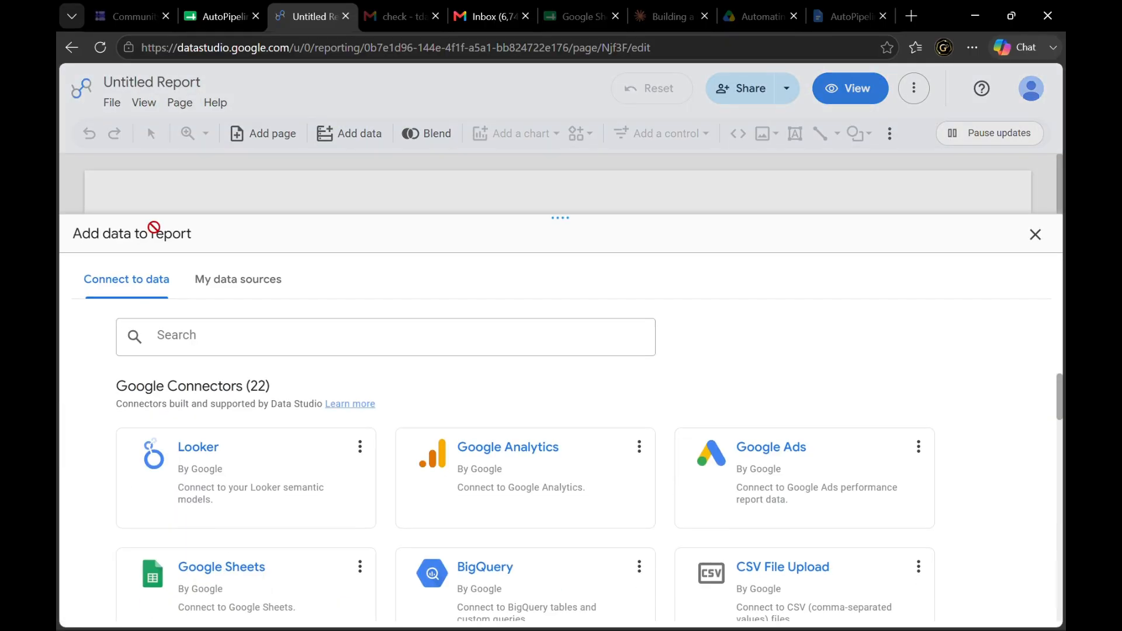
scroll(266, 584, "down", 3)
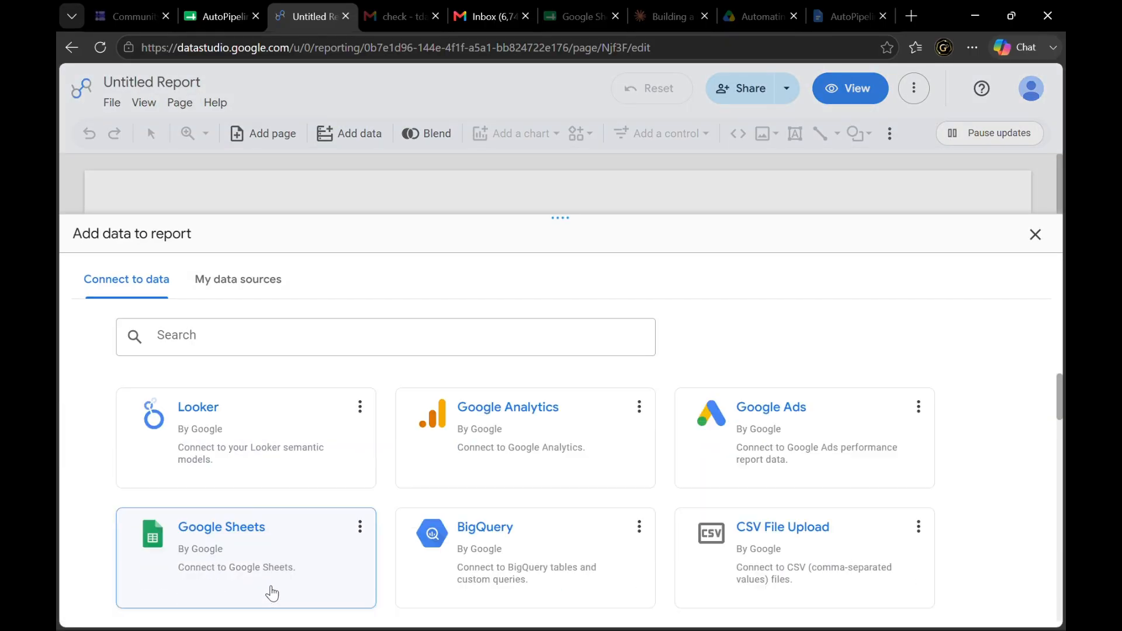
scroll(270, 419, "up", 1)
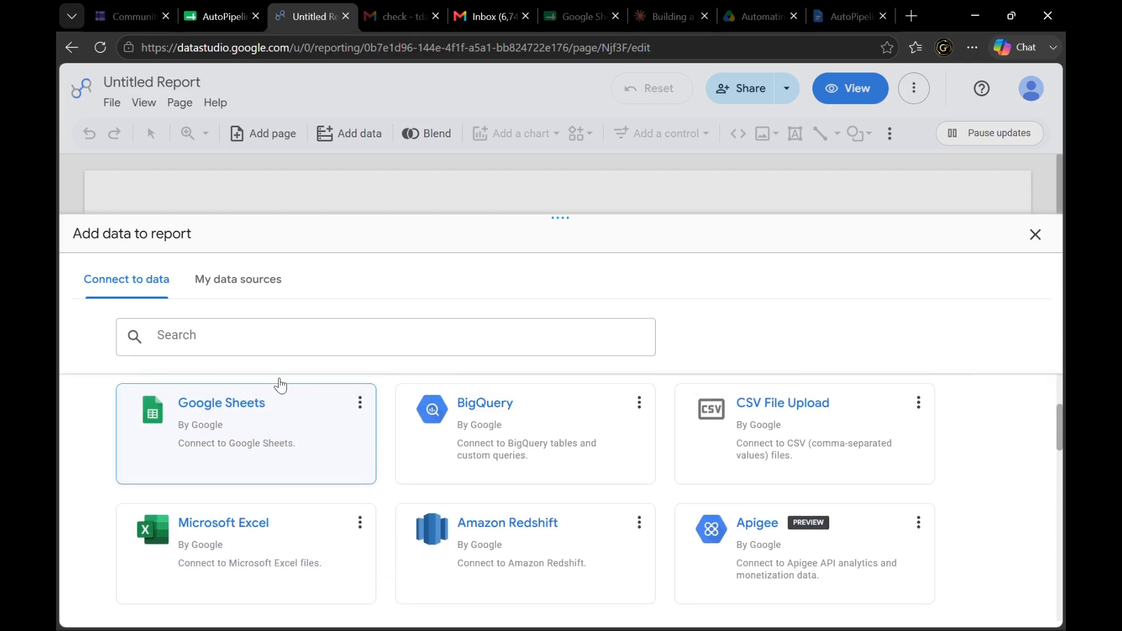
left_click(278, 427)
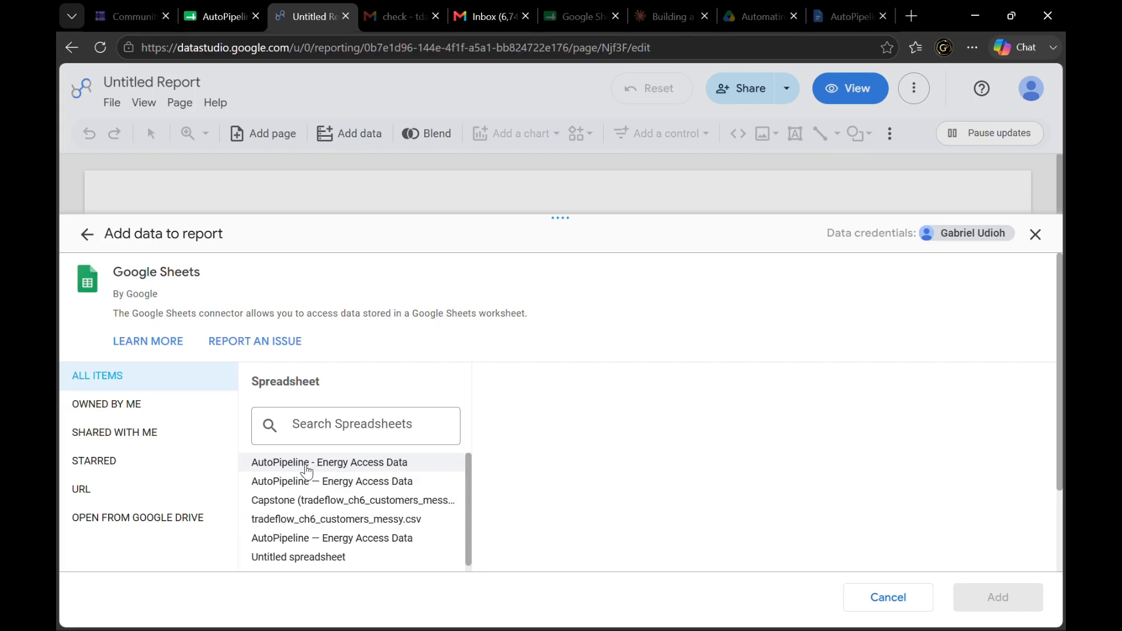
Add the Cleaned Data worksheet from the AutoPipeline - Energy Access Data spreadsheet to the report, keeping the first row as headers
left_click(225, 19)
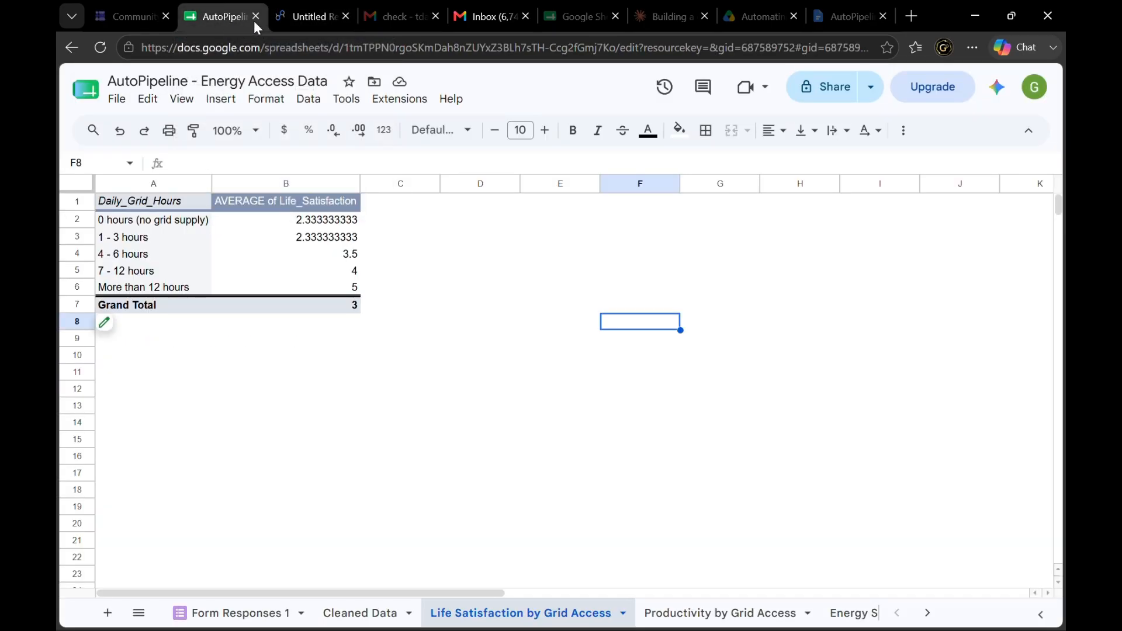
left_click(305, 17)
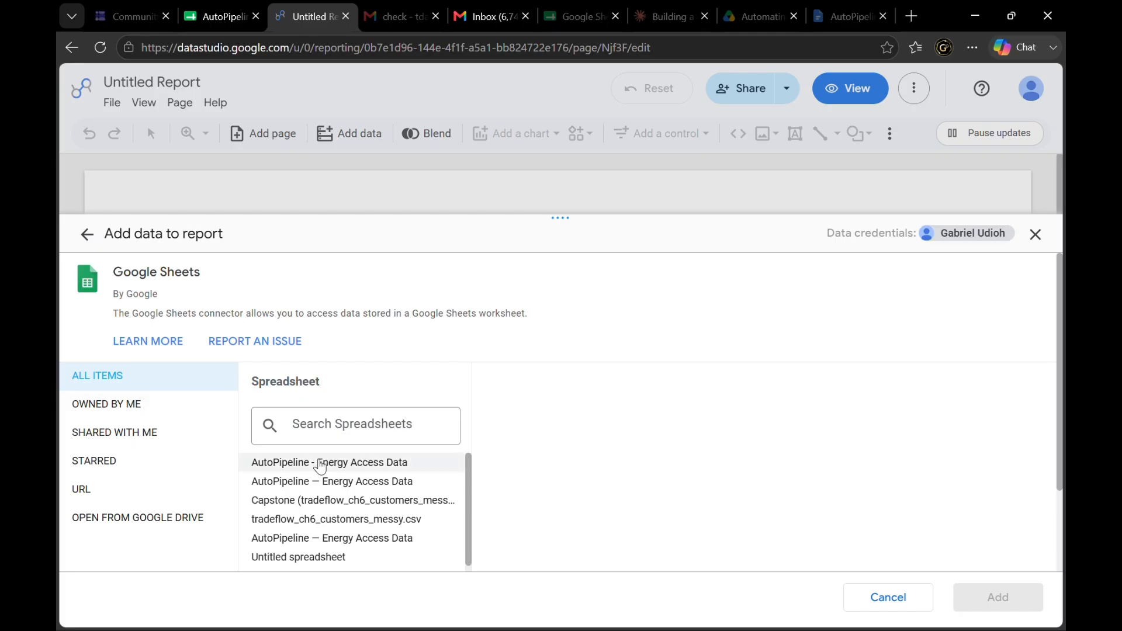
left_click(320, 465)
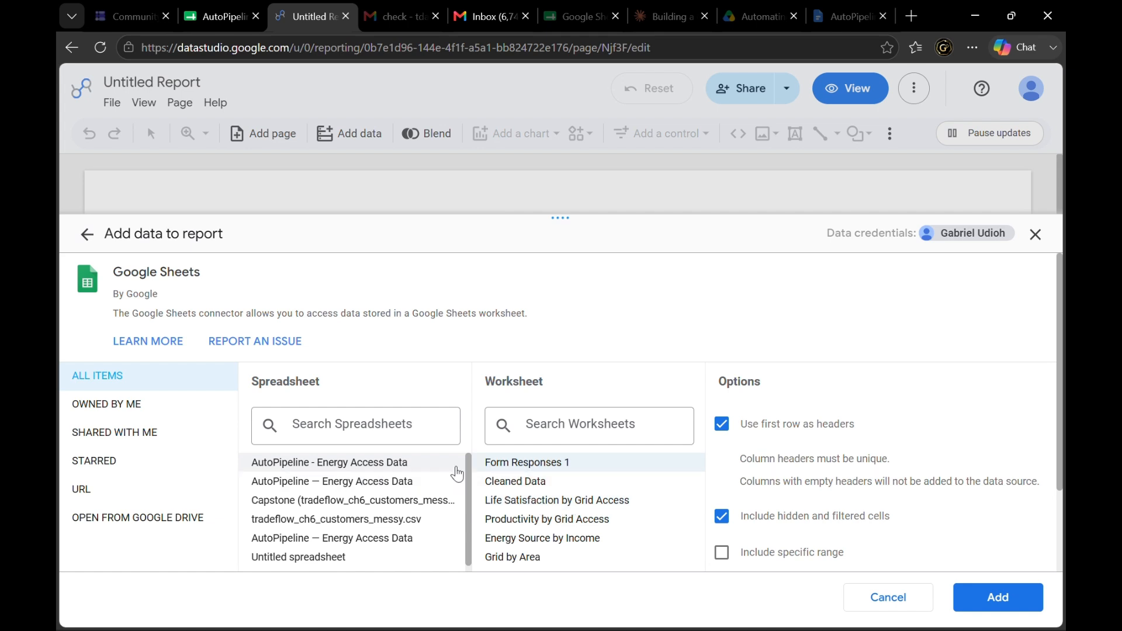
left_click(522, 483)
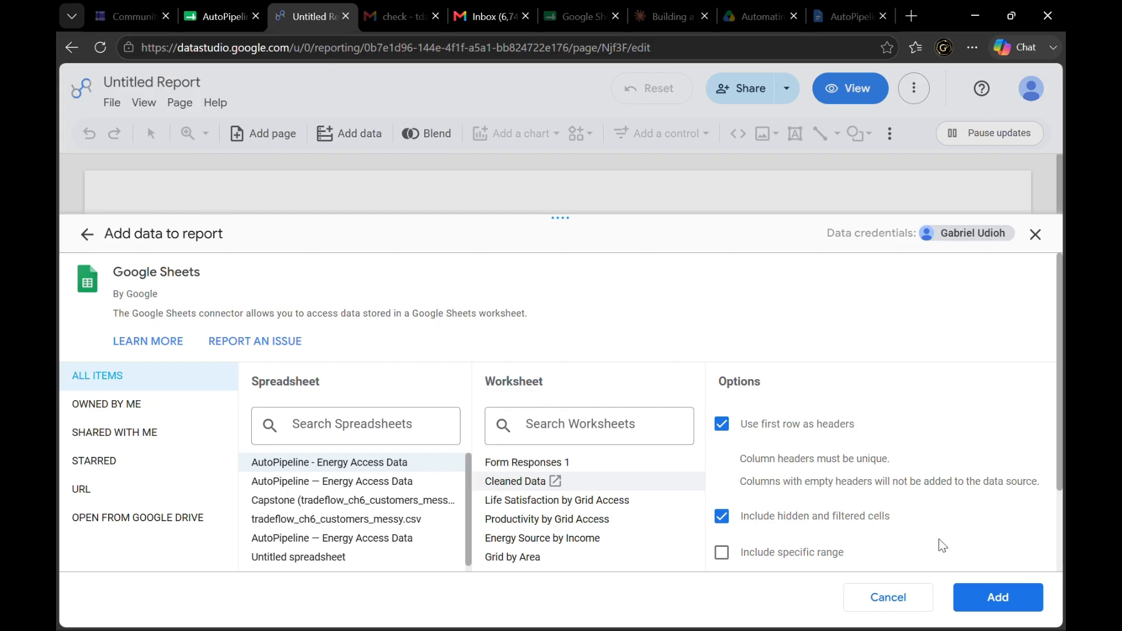
left_click(1011, 600)
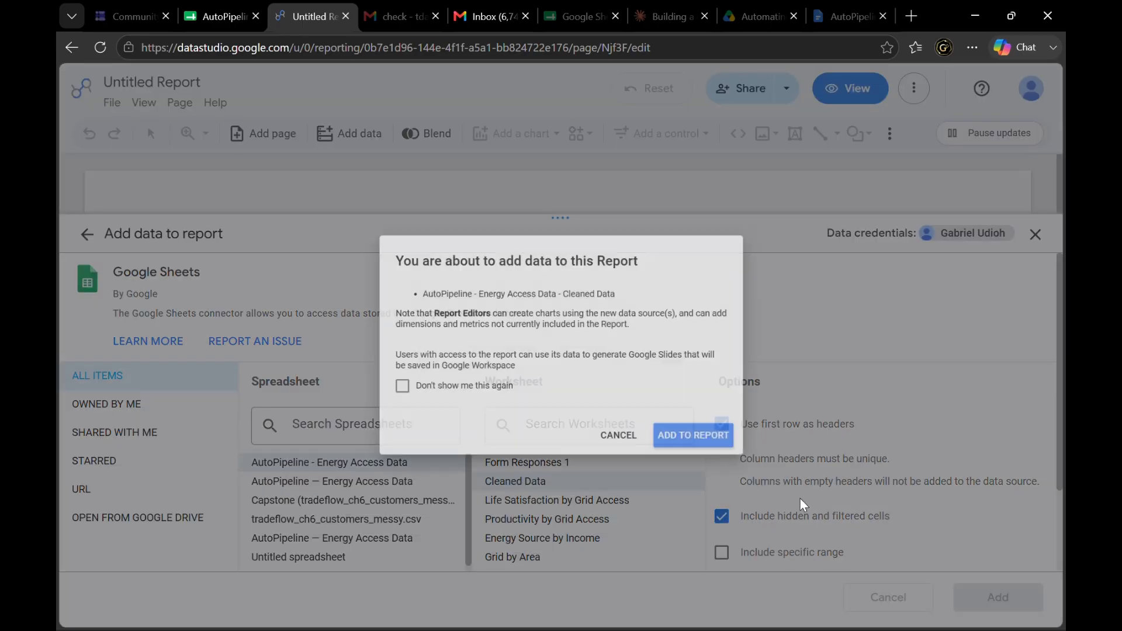
left_click(709, 452)
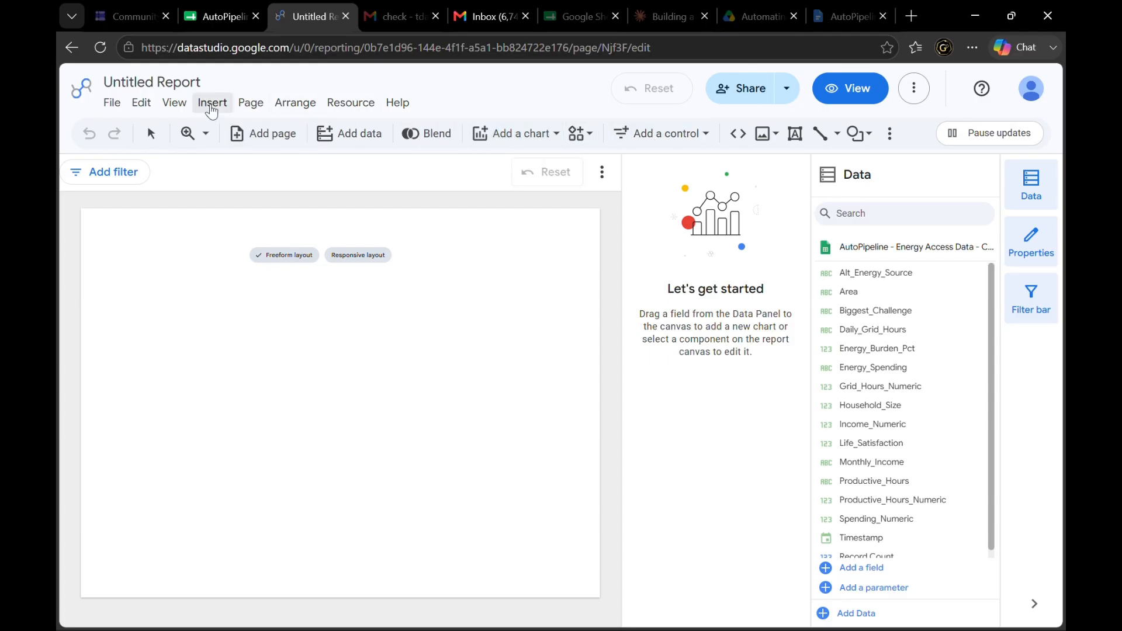
Insert a text box starting at the report page's upper-left corner and spanning about 70% of the page width
left_click(210, 105)
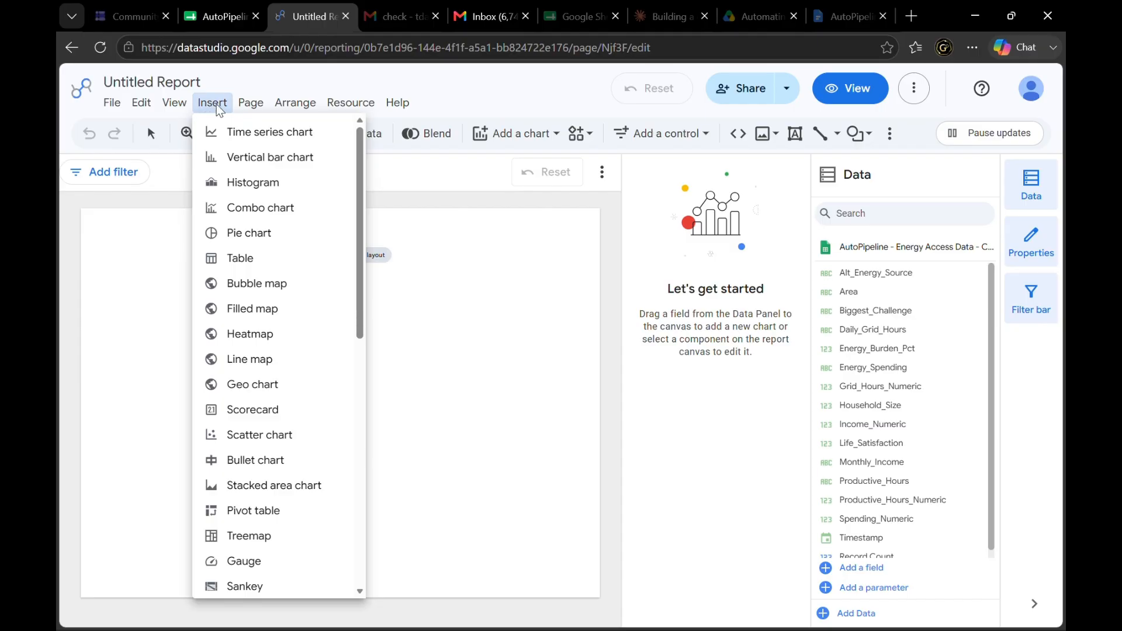
scroll(257, 353, "down", 1)
scroll(258, 352, "down", 6)
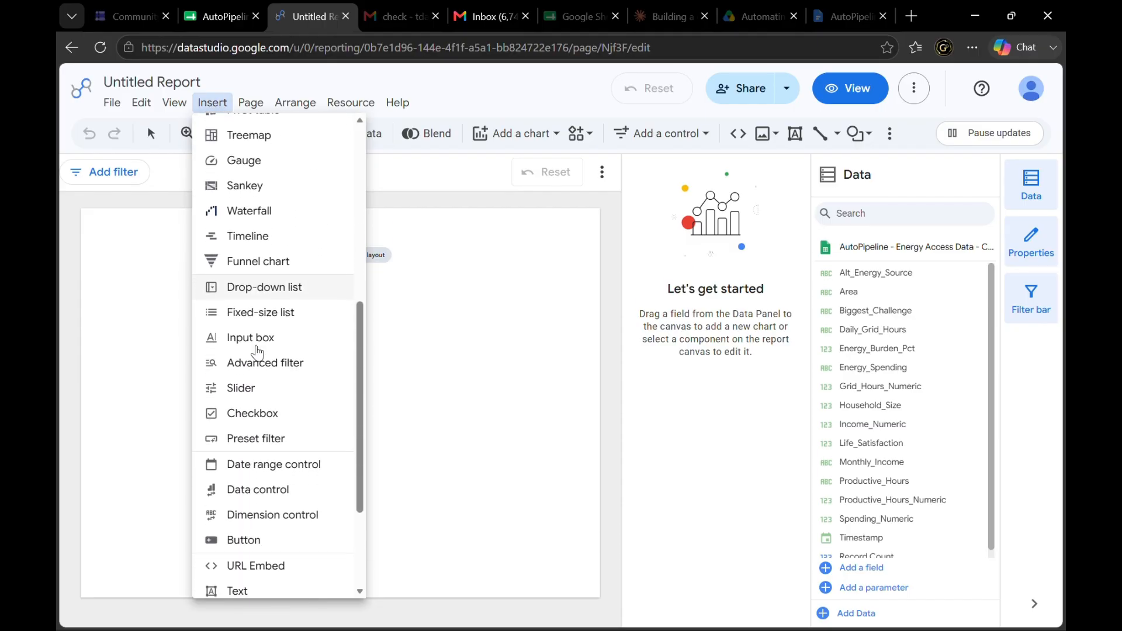
scroll(257, 353, "down", 4)
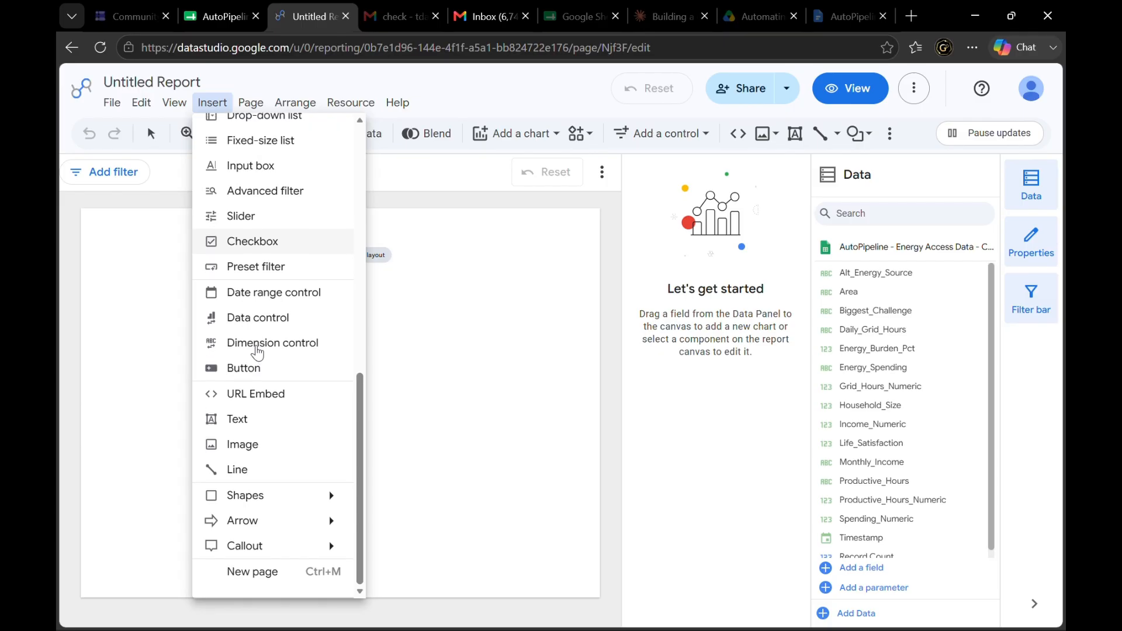
left_click(234, 427)
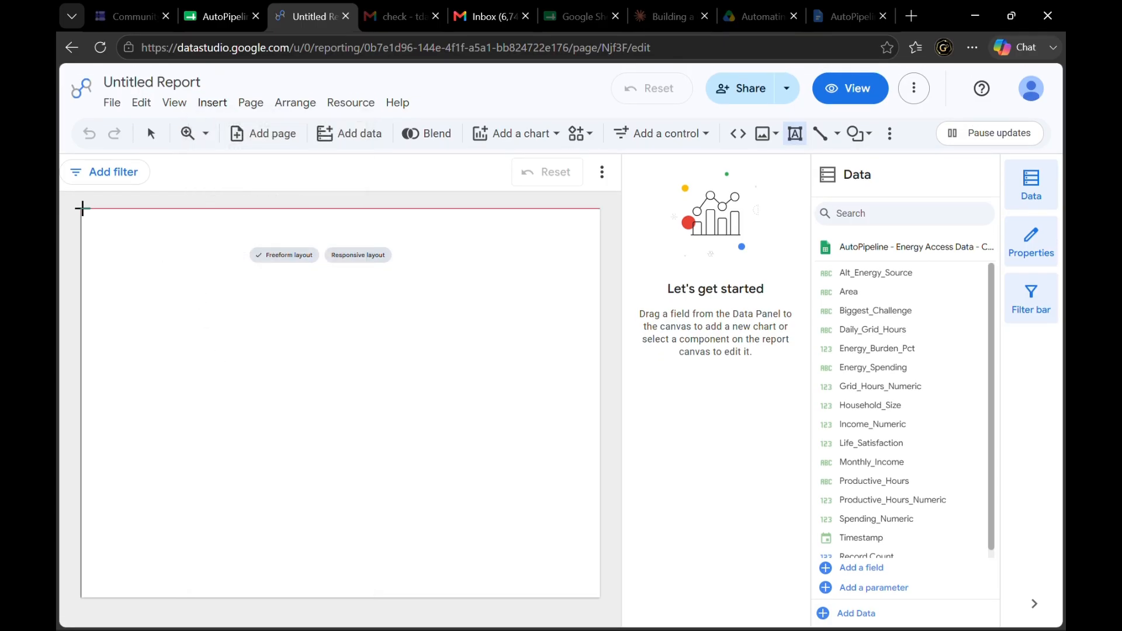
left_click_drag(83, 208, 280, 226)
mouse_move(436, 237)
left_mouse_down()
mouse_move(478, 255)
mouse_move(443, 233)
left_mouse_up()
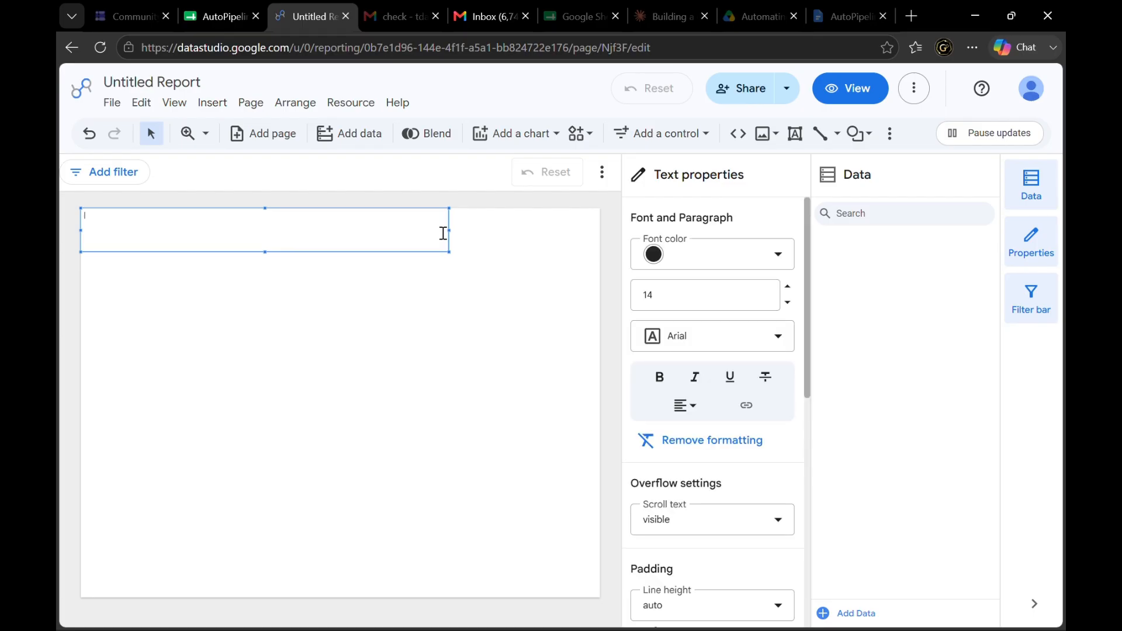
Format the text box with font size 32, bold and centre alignment
left_click(729, 295)
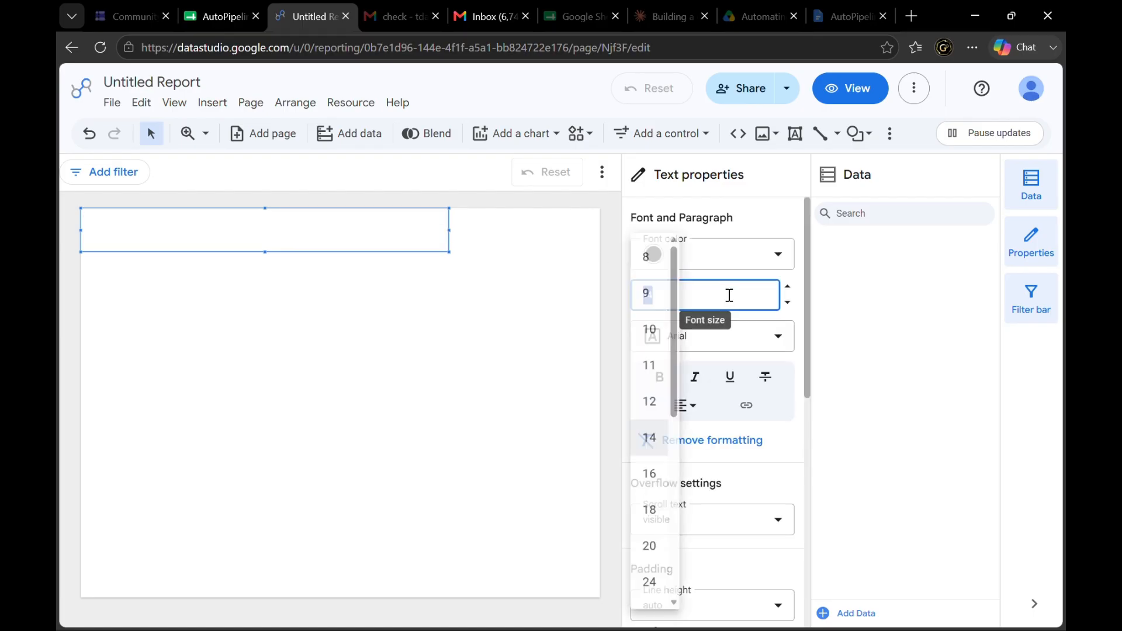
scroll(655, 424, "down", 5)
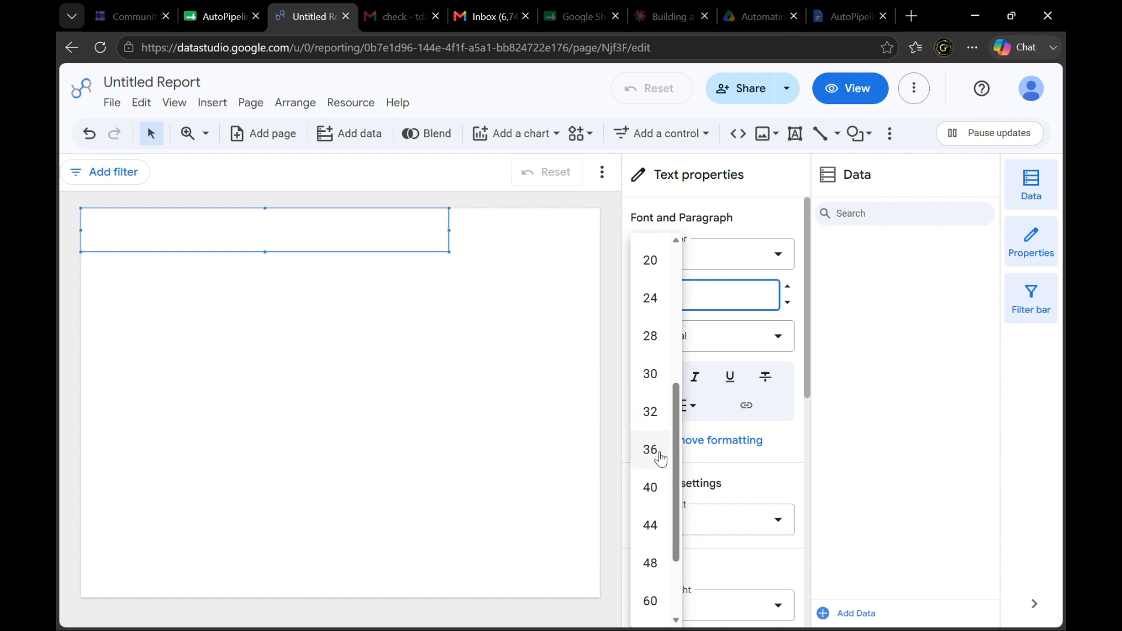
left_click(651, 413)
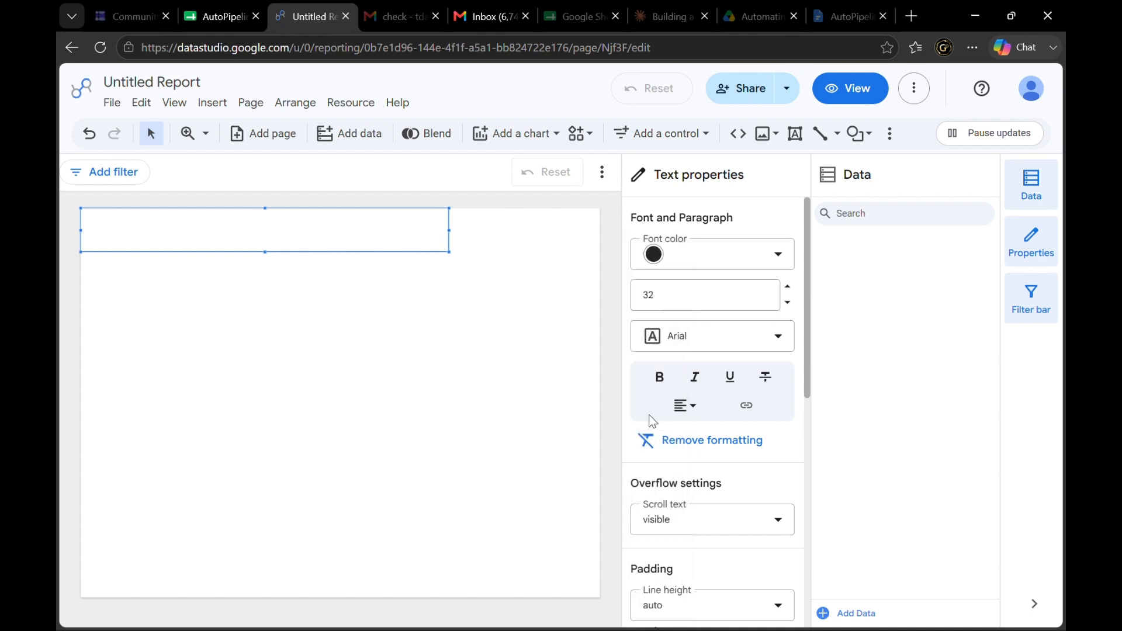
left_click(659, 377)
left_click(685, 406)
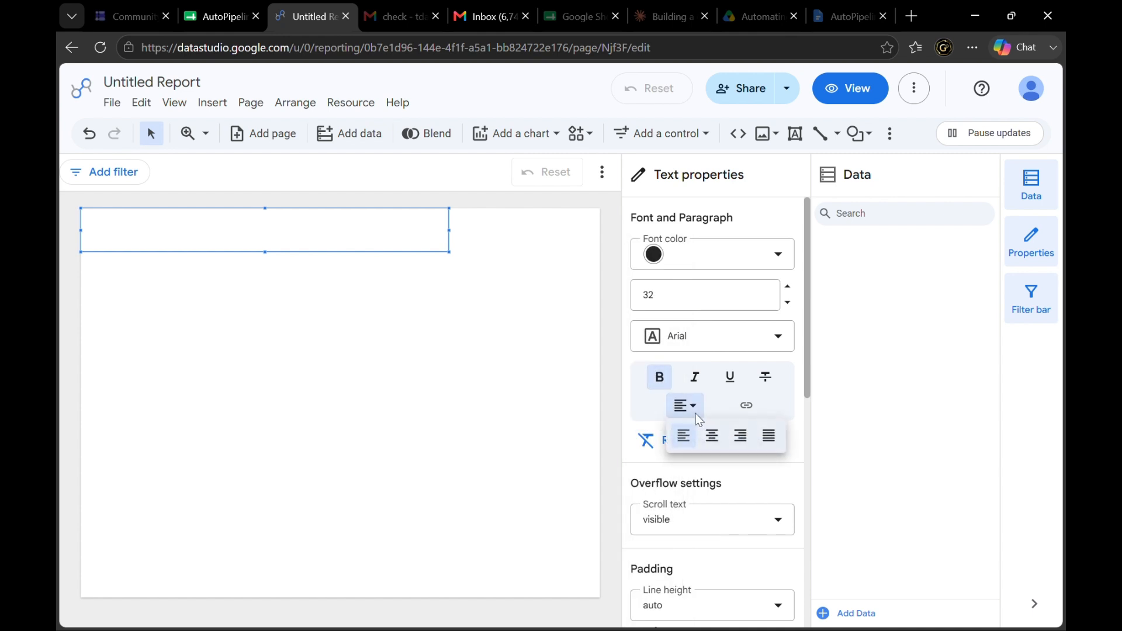
left_click(711, 434)
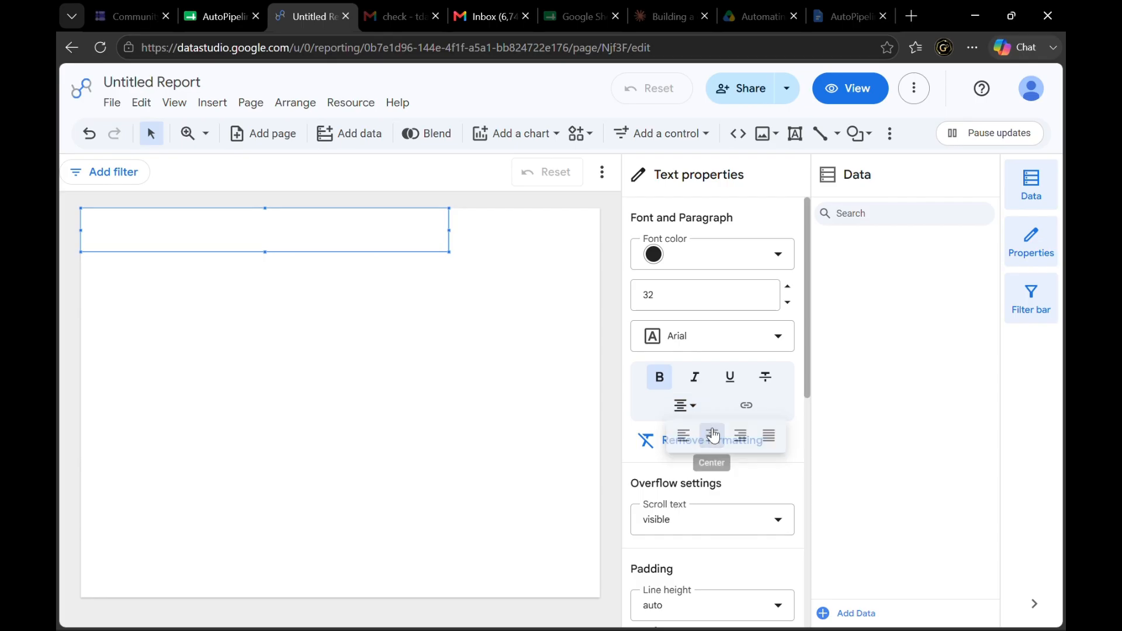
Enter the title "Community Energy Access - Lagos" in the text box and shrink the box to fit the text
left_click(390, 227)
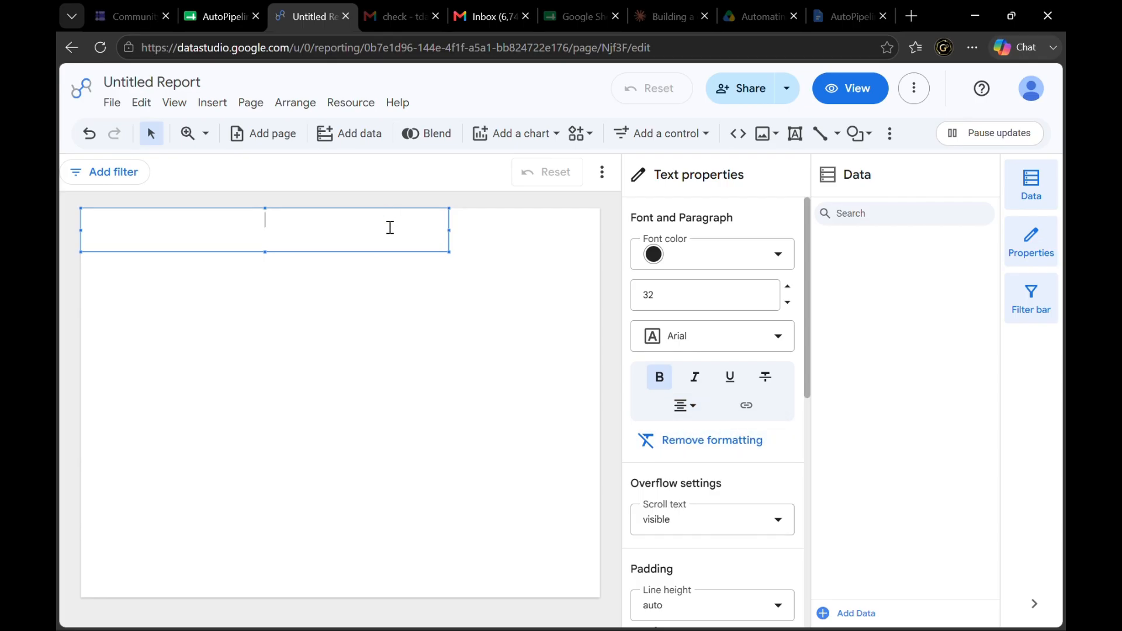
type("Community E")
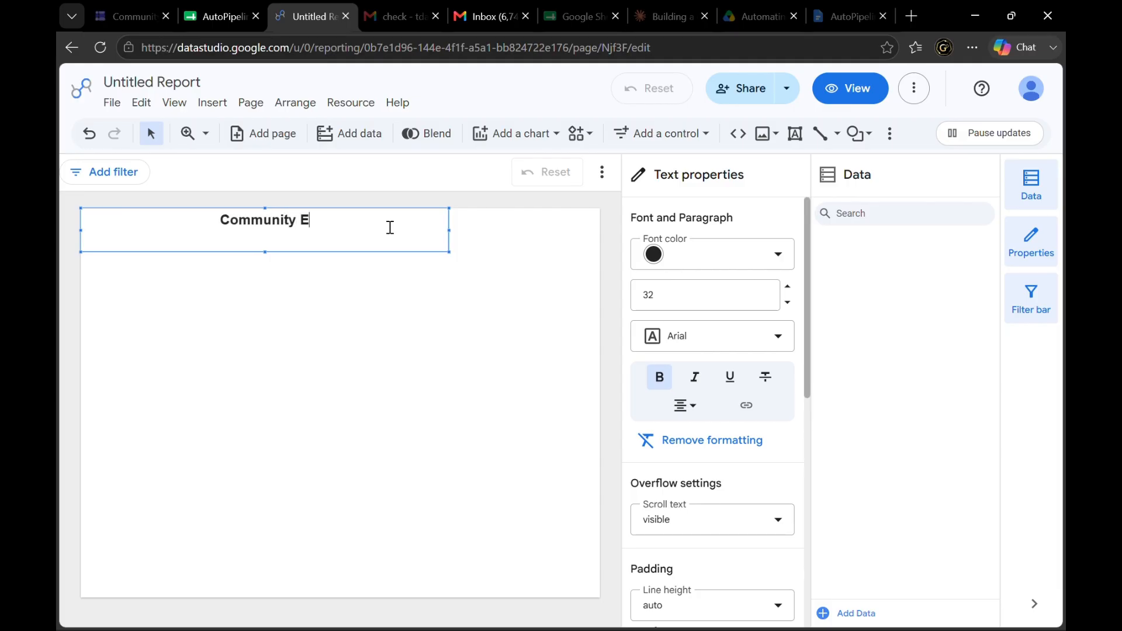
type("nergy A")
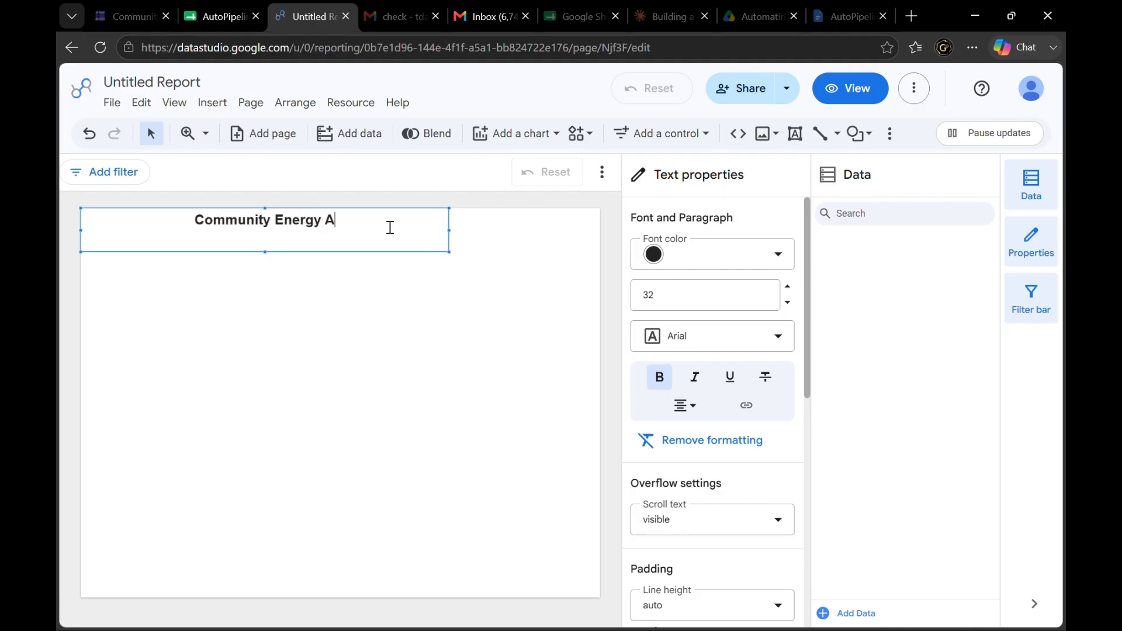
type("ccess -")
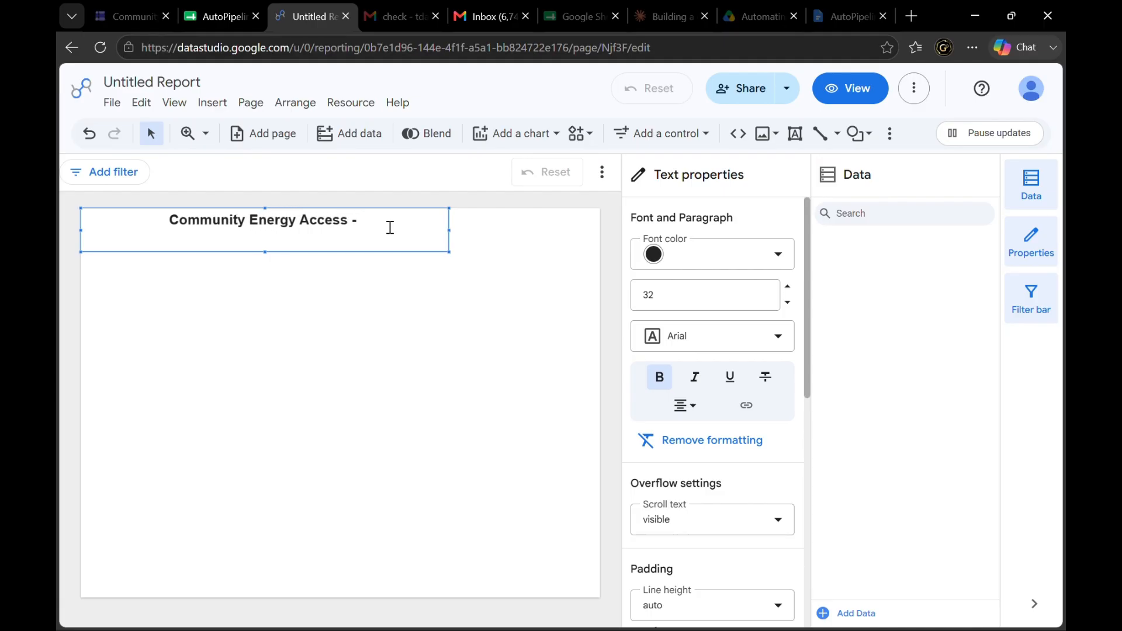
type(" Lagos")
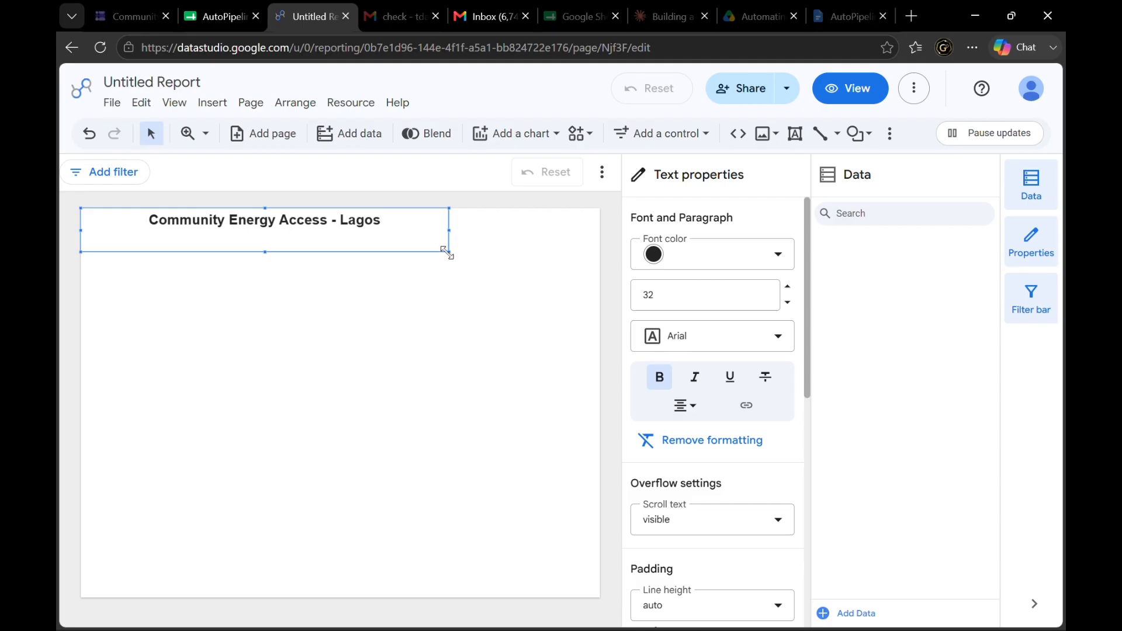
left_click_drag(448, 252, 339, 227)
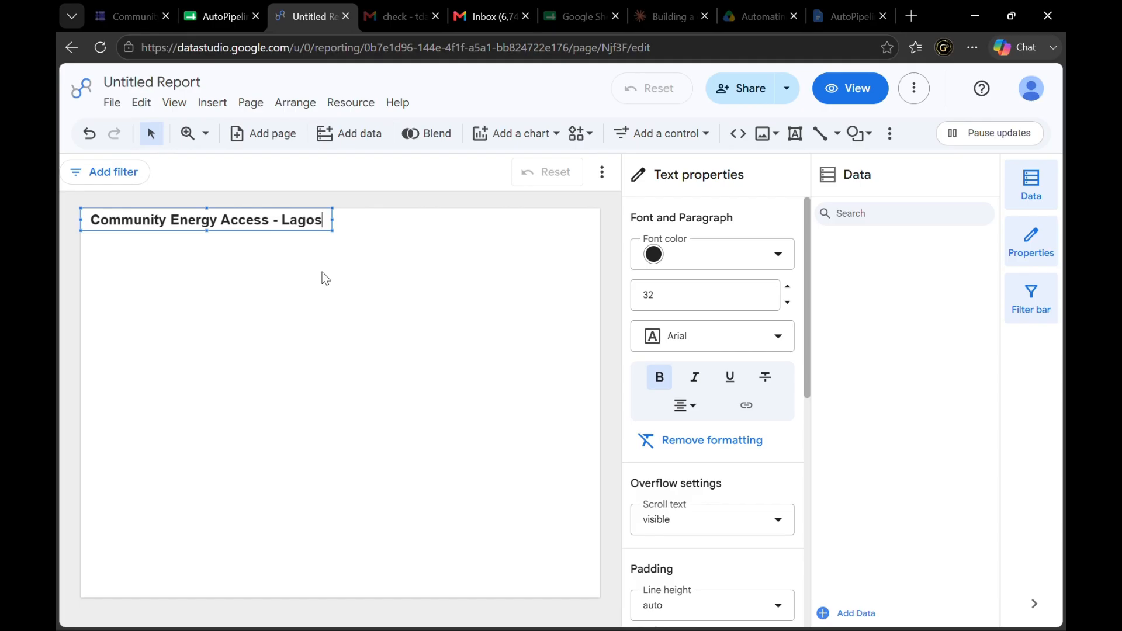
left_click(323, 273)
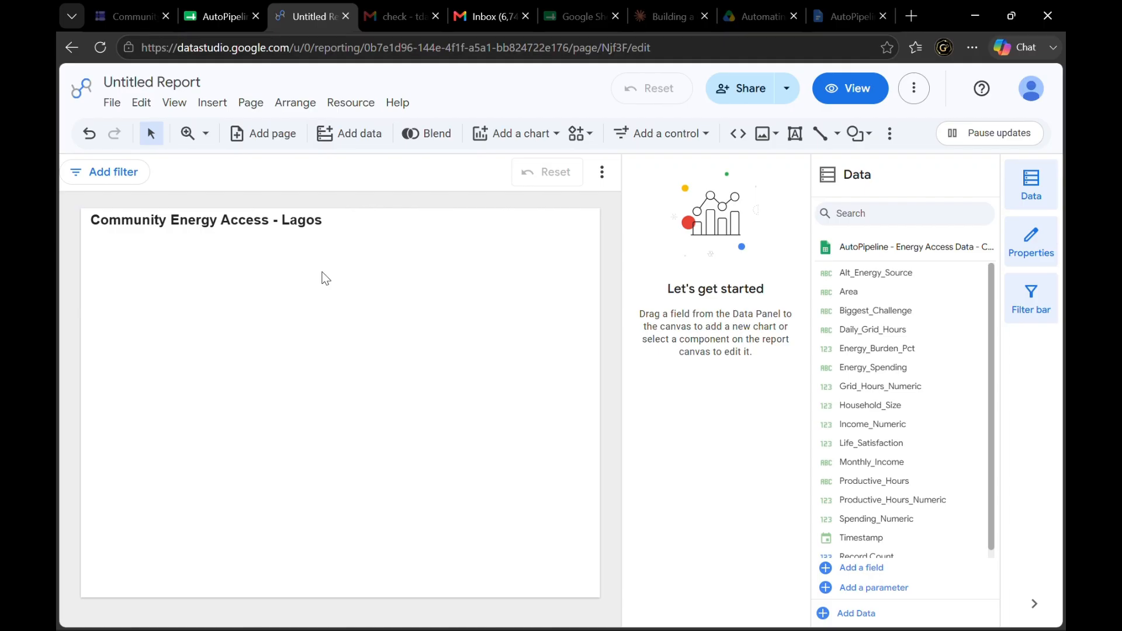
Insert a vertical bar chart directly below the title, aligned with the page's left edge
left_click(552, 133)
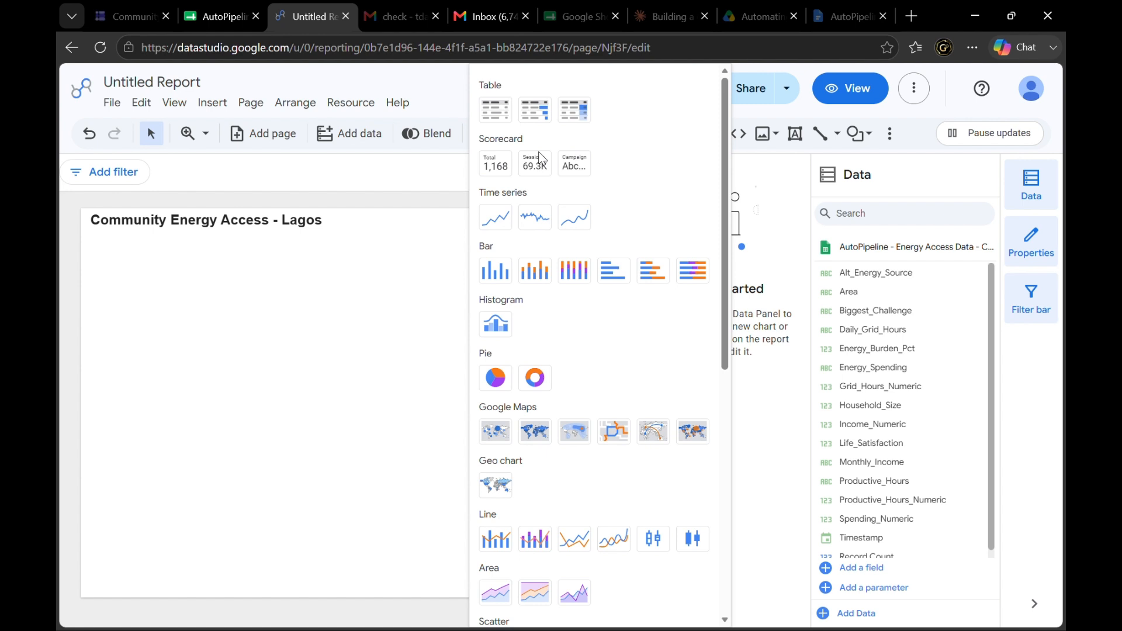
left_click(497, 271)
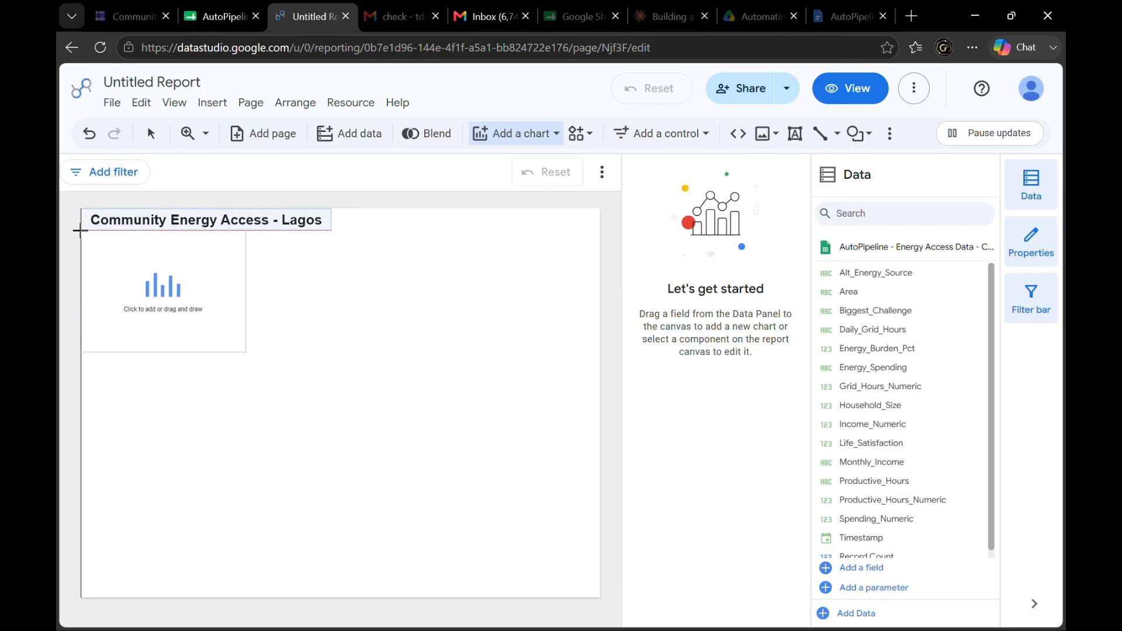
left_click(80, 230)
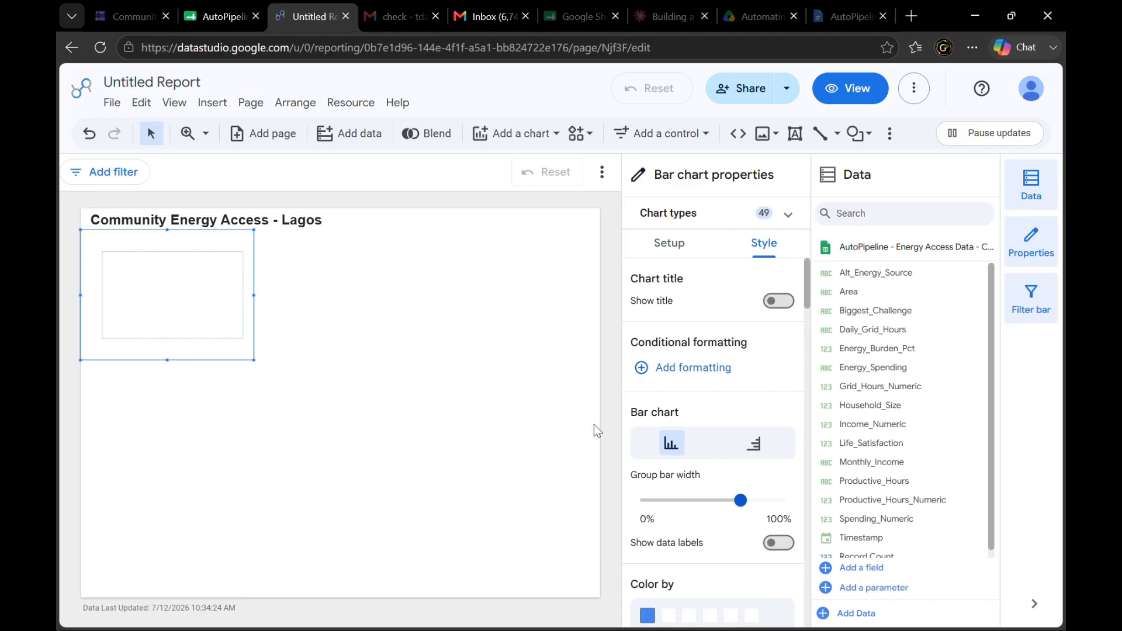
Add Grid_Hours_Numeric from the data fields as a Y-axis metric of the bar chart
left_click(682, 248)
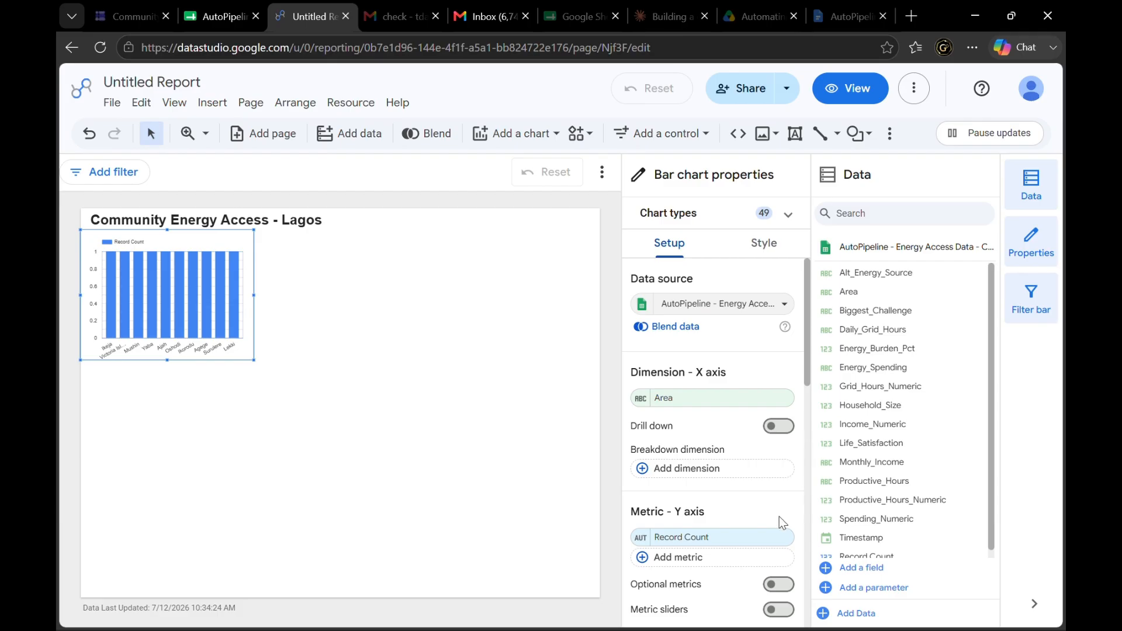
scroll(887, 462, "down", 1)
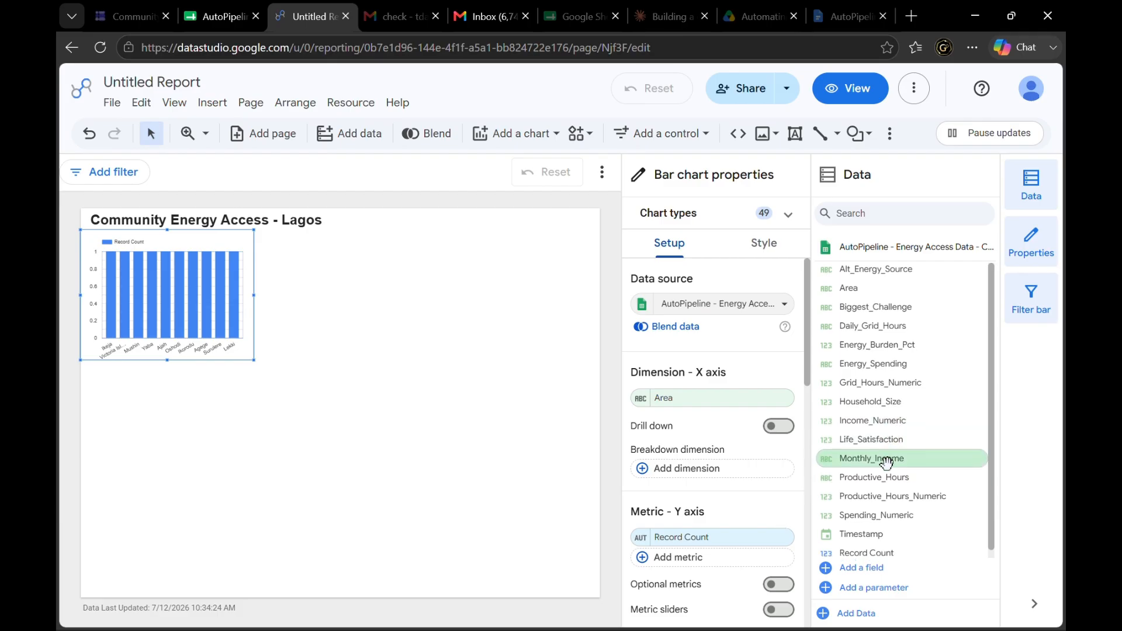
scroll(887, 463, "down", 1)
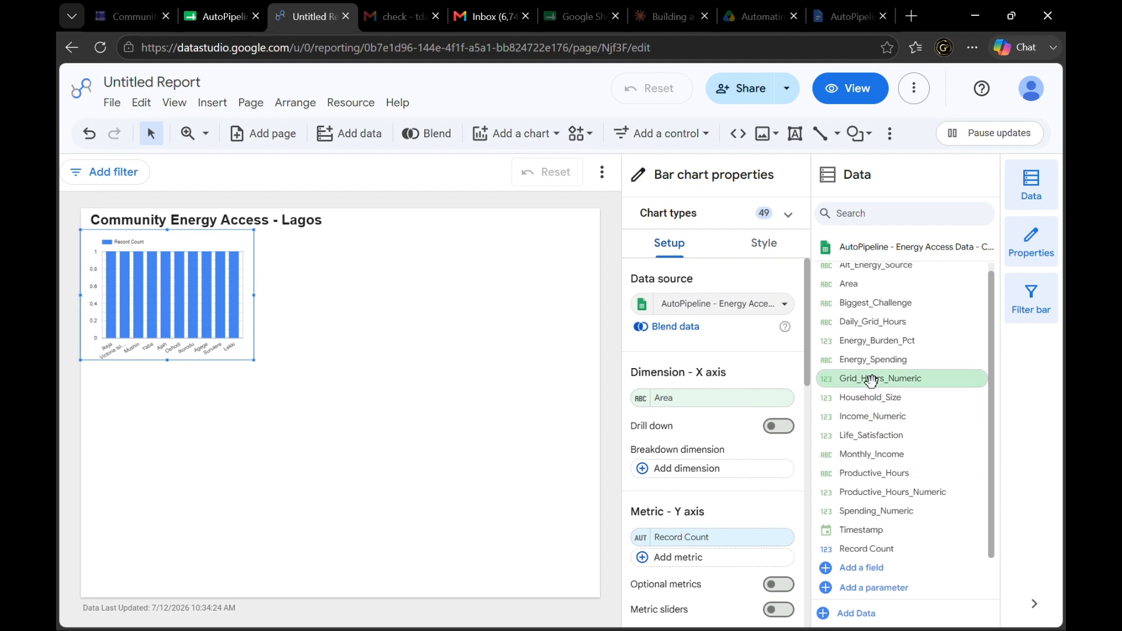
left_click_drag(871, 381, 693, 553)
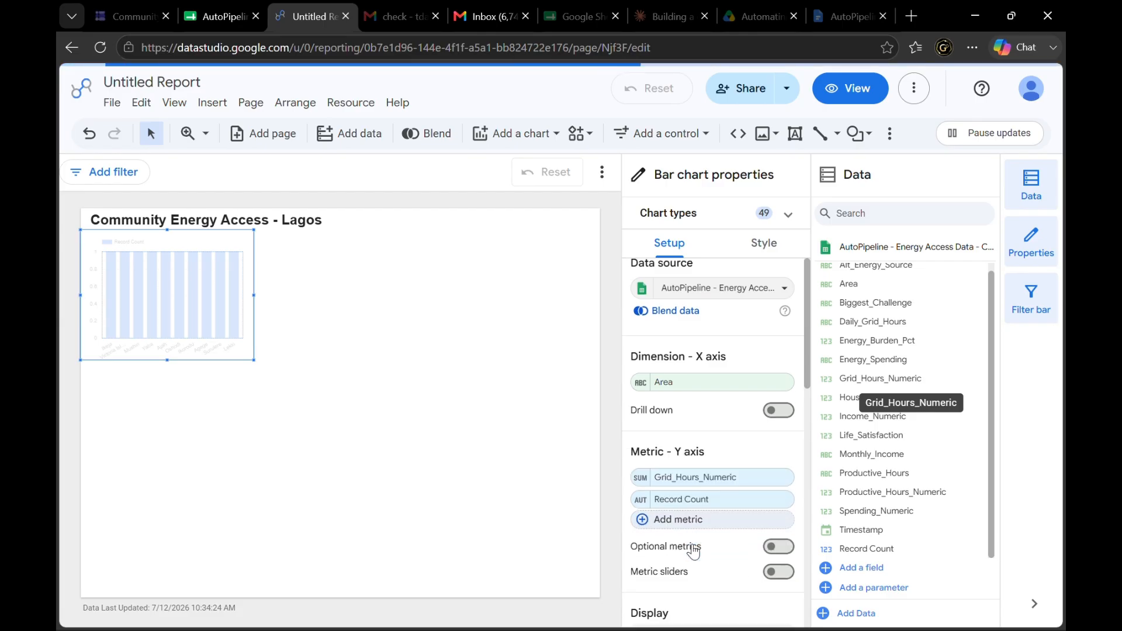
Remove Record Count from the bar chart's Y-axis metrics
scroll(697, 542, "down", 1)
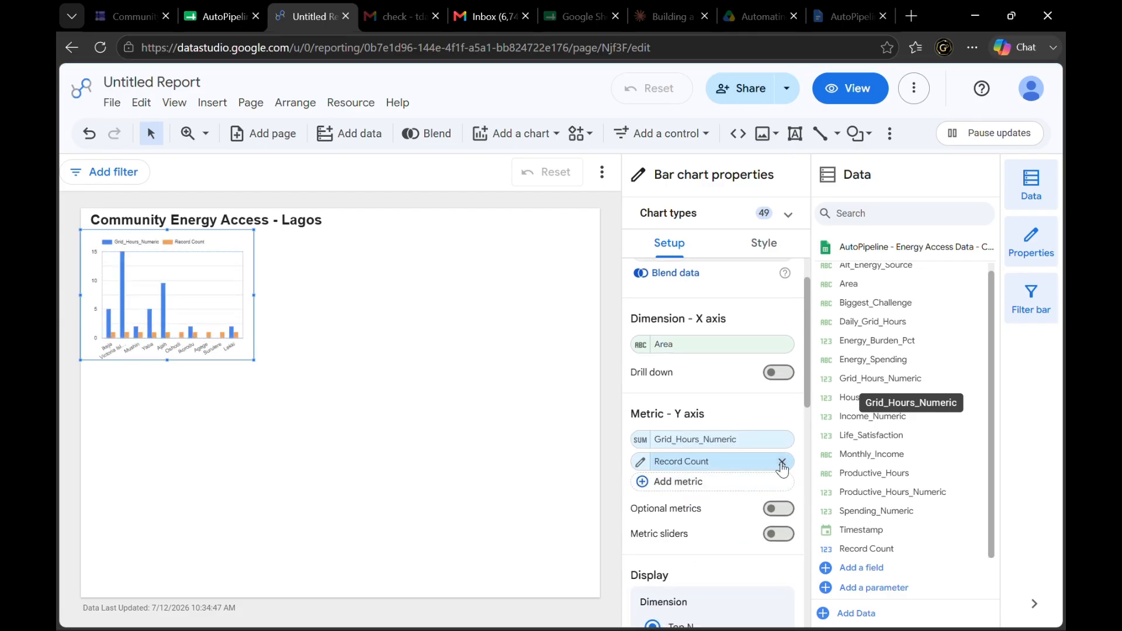
left_click(782, 462)
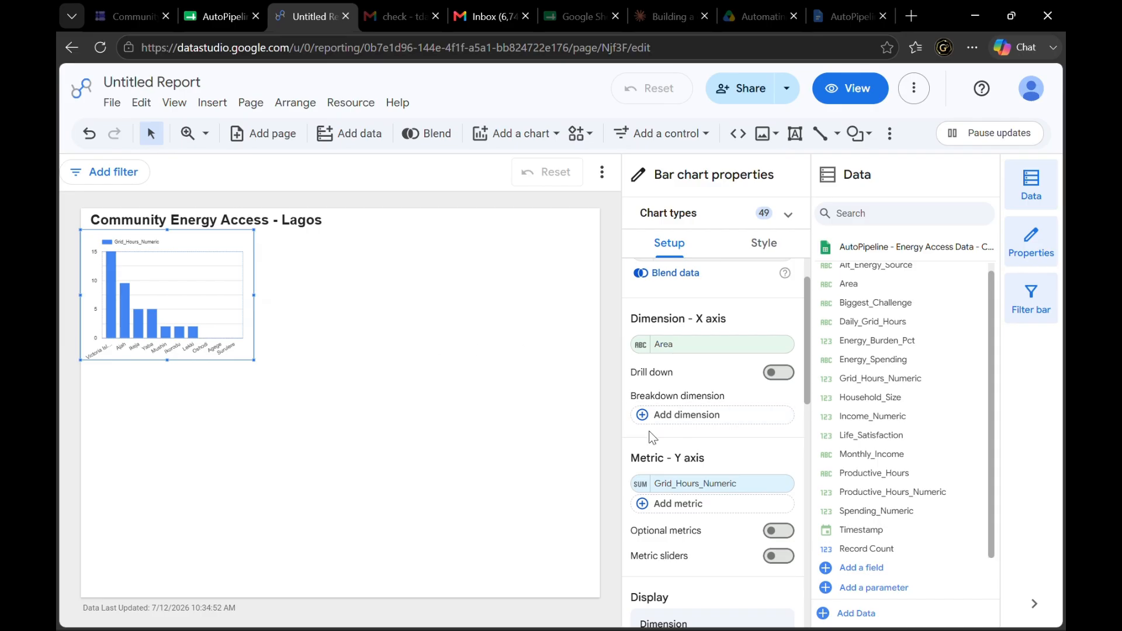
Give the Grid_Hours_Numeric metric of the bar chart the display name "Average Daily grid Hours by Area"
scroll(682, 414, "up", 1)
scroll(684, 411, "down", 3)
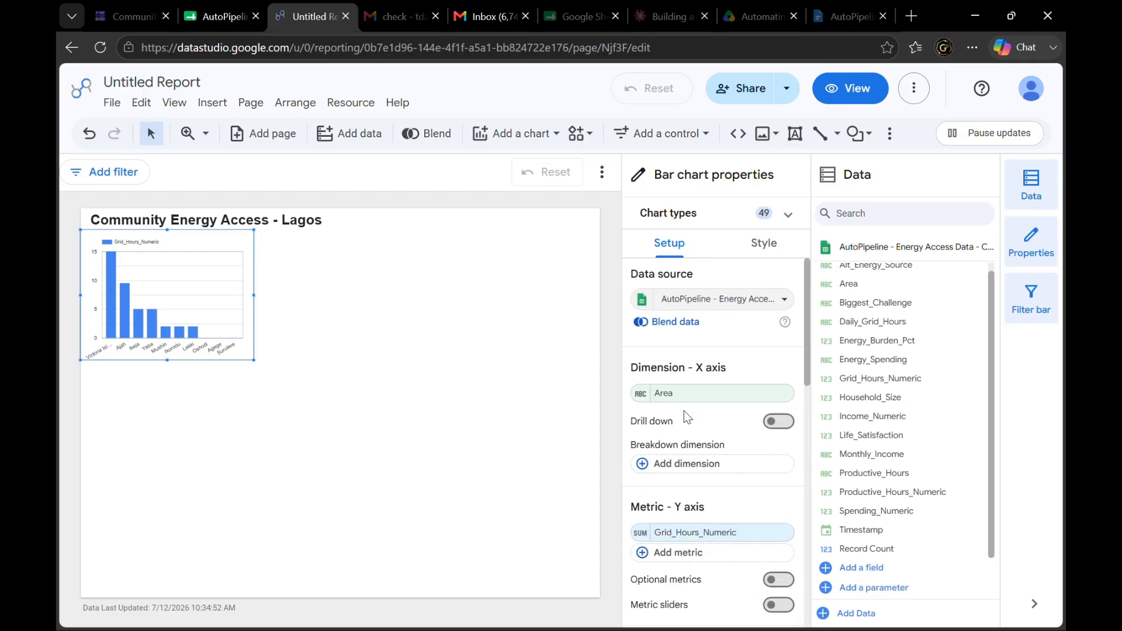
scroll(684, 414, "down", 5)
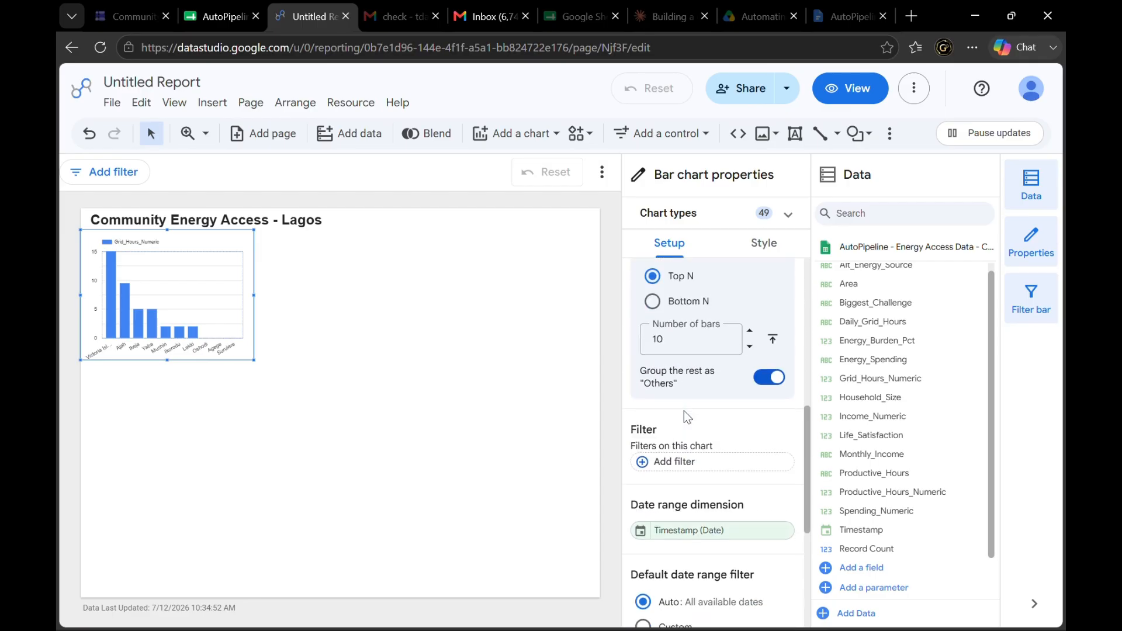
scroll(684, 411, "down", 2)
scroll(684, 412, "up", 5)
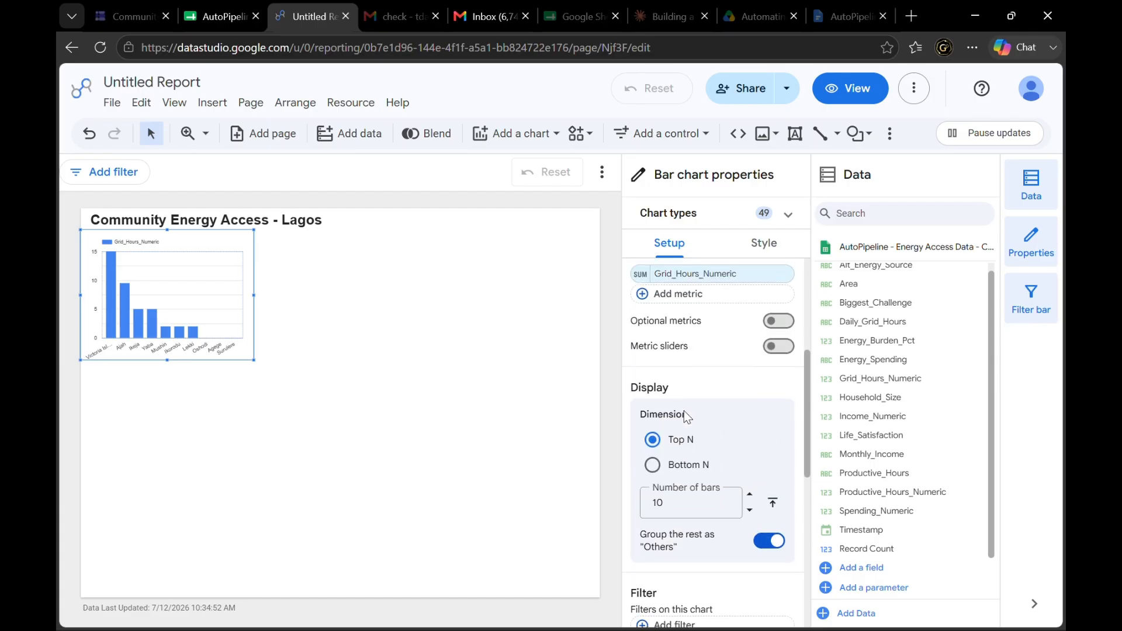
scroll(684, 411, "up", 1)
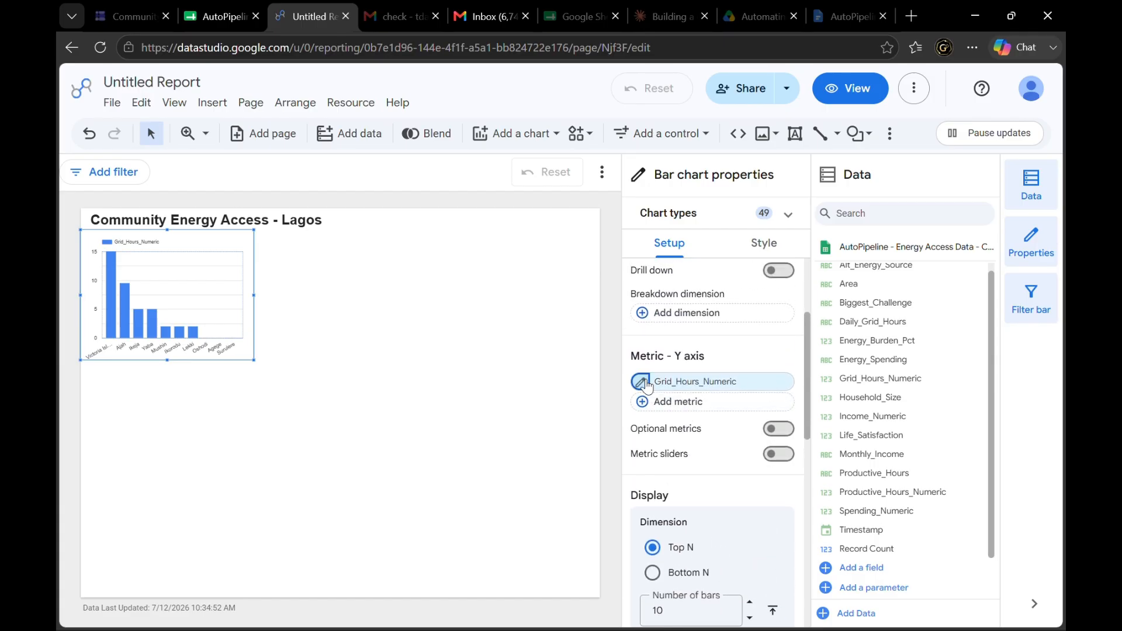
left_click(646, 383)
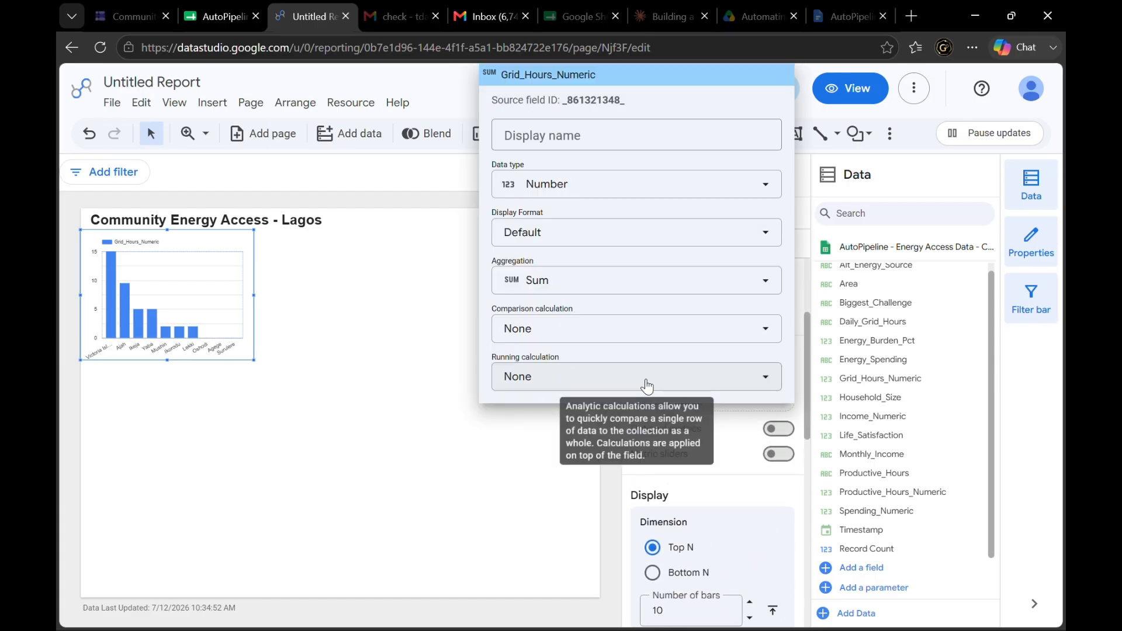
left_click(642, 127)
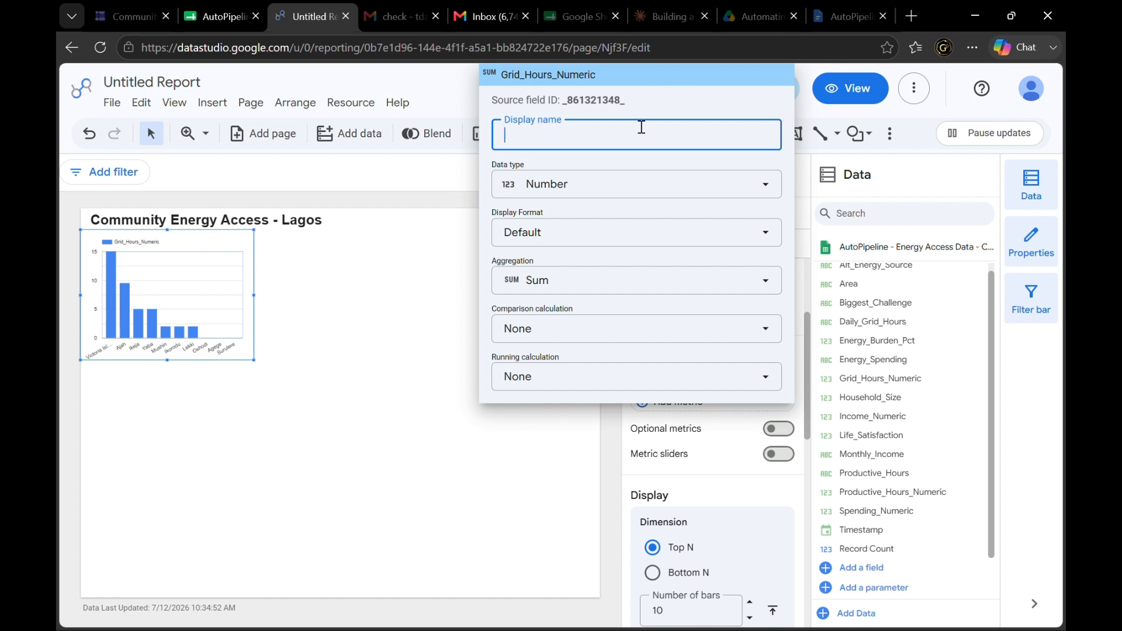
type("Averga e")
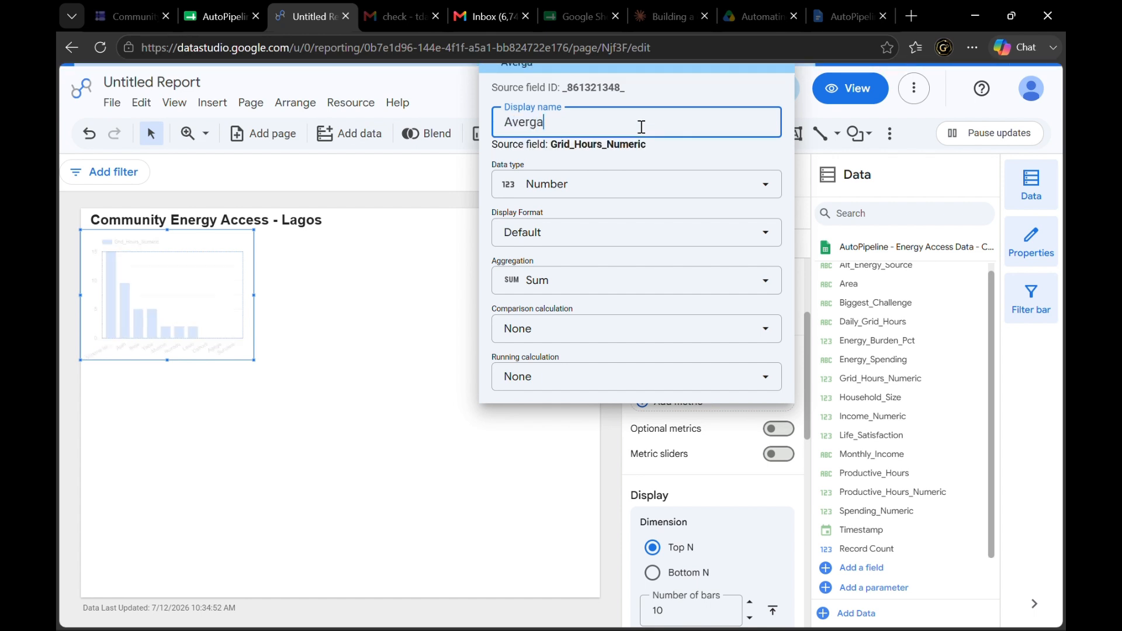
key("BackSpace")
key("BackSpace")
key("BackSpace")
key("BackSpace")
type("age Daily gr")
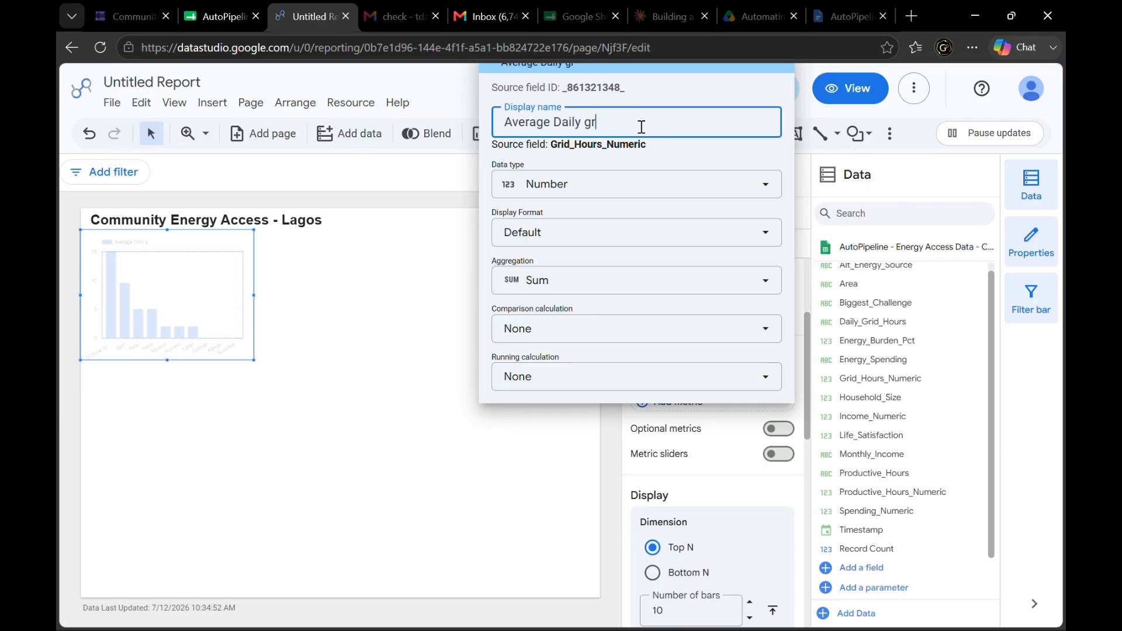
type("id Hours")
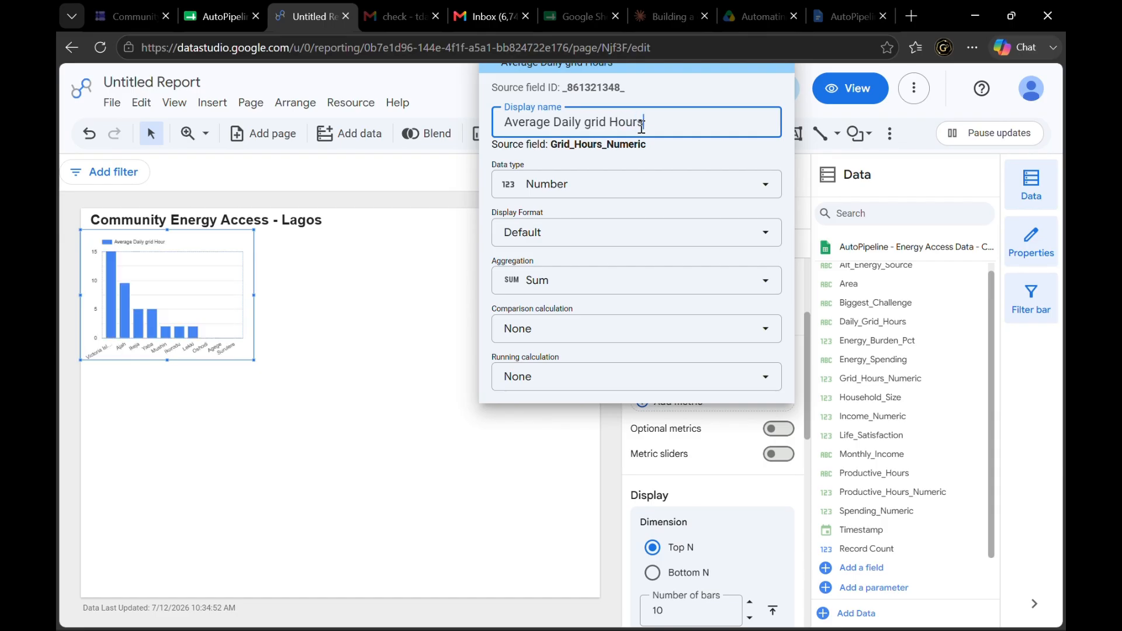
type(" by Area")
Set the aggregation of the bar chart's grid hours metric to Average and deselect the chart
scroll(637, 338, "down", 1)
scroll(458, 295, "up", 1)
left_click(546, 281)
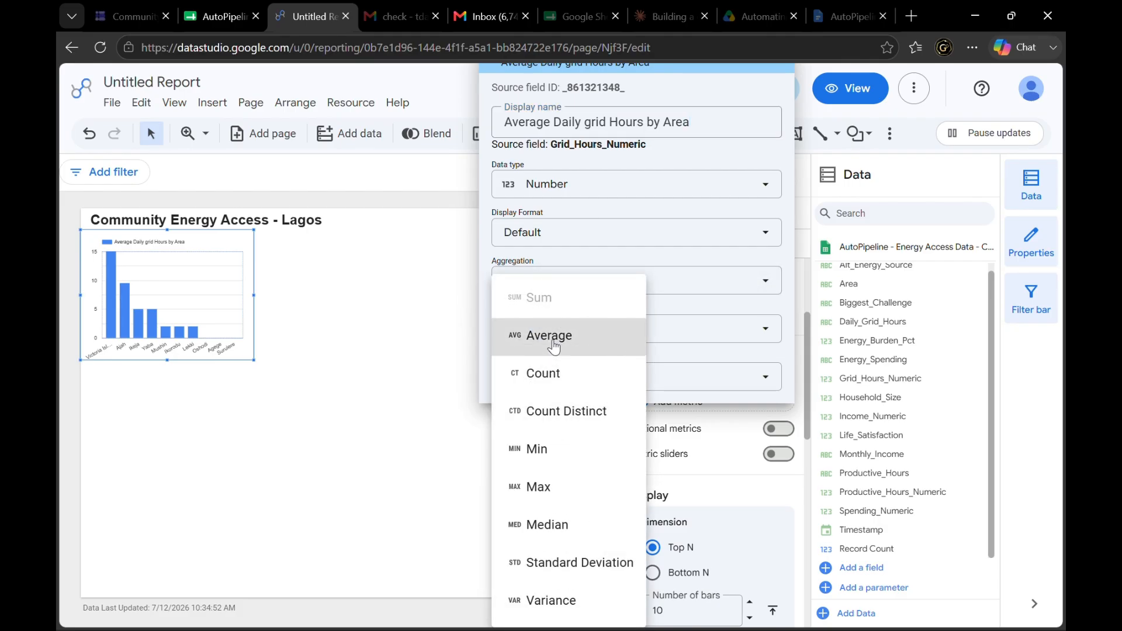
left_click(553, 344)
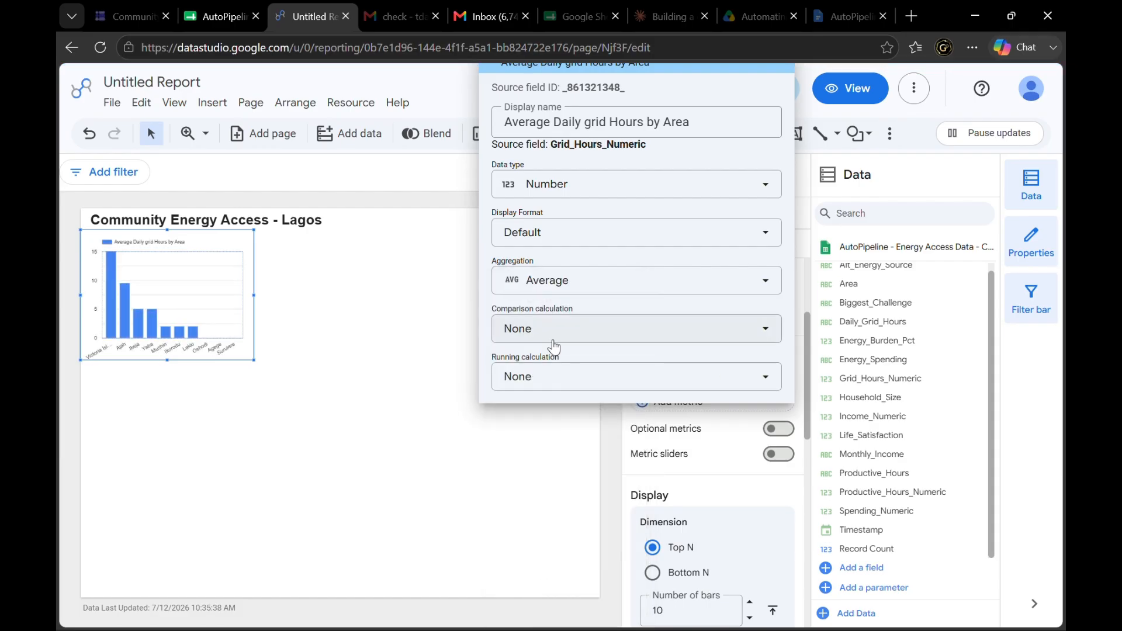
left_click(454, 309)
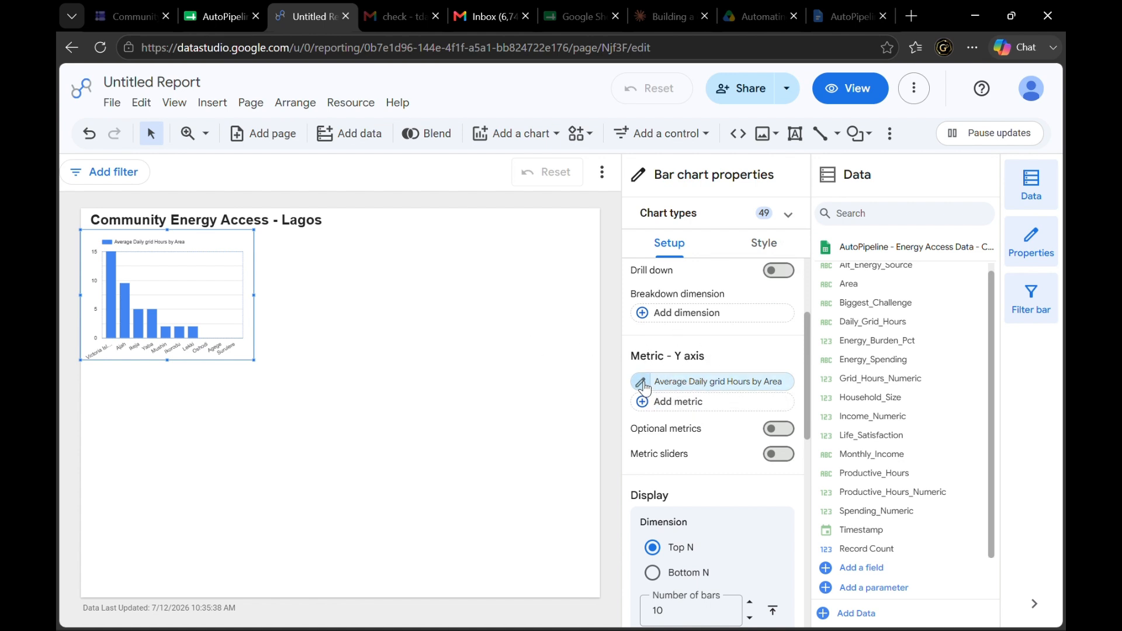
scroll(646, 374, "up", 3)
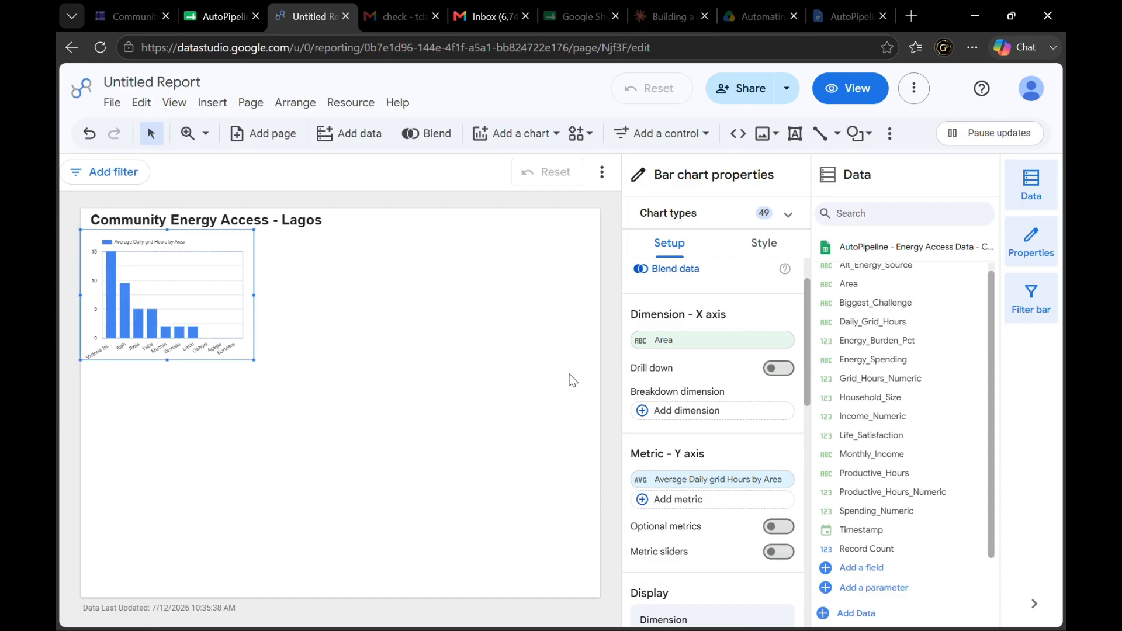
left_click(554, 328)
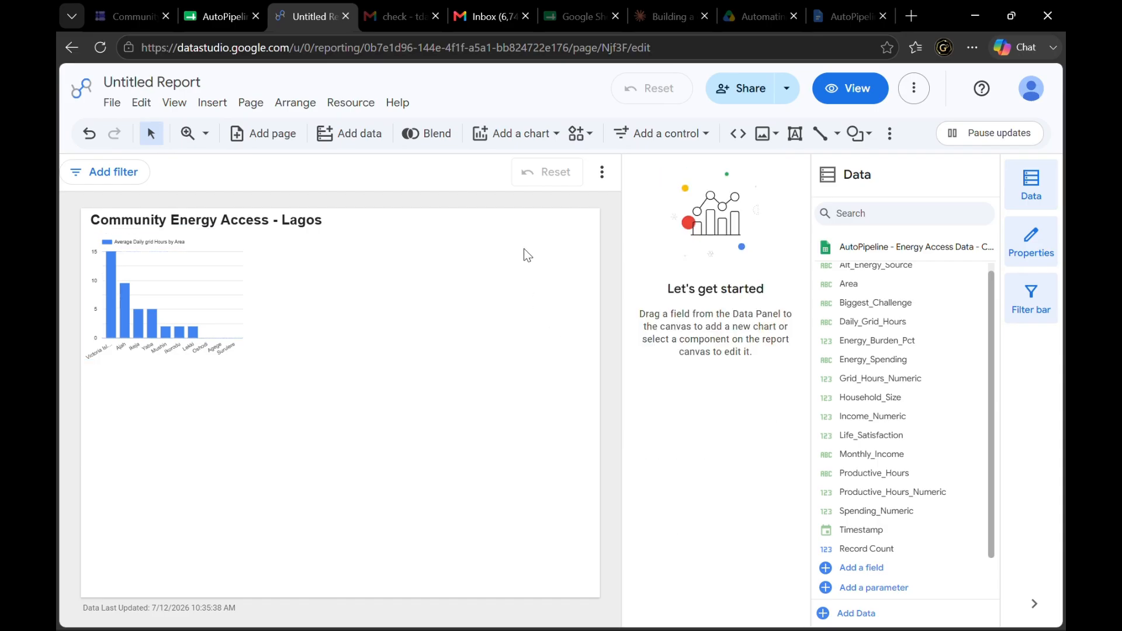
Insert a second vertical bar chart immediately to the right of the grid hours chart, with their top edges aligned
left_click(522, 140)
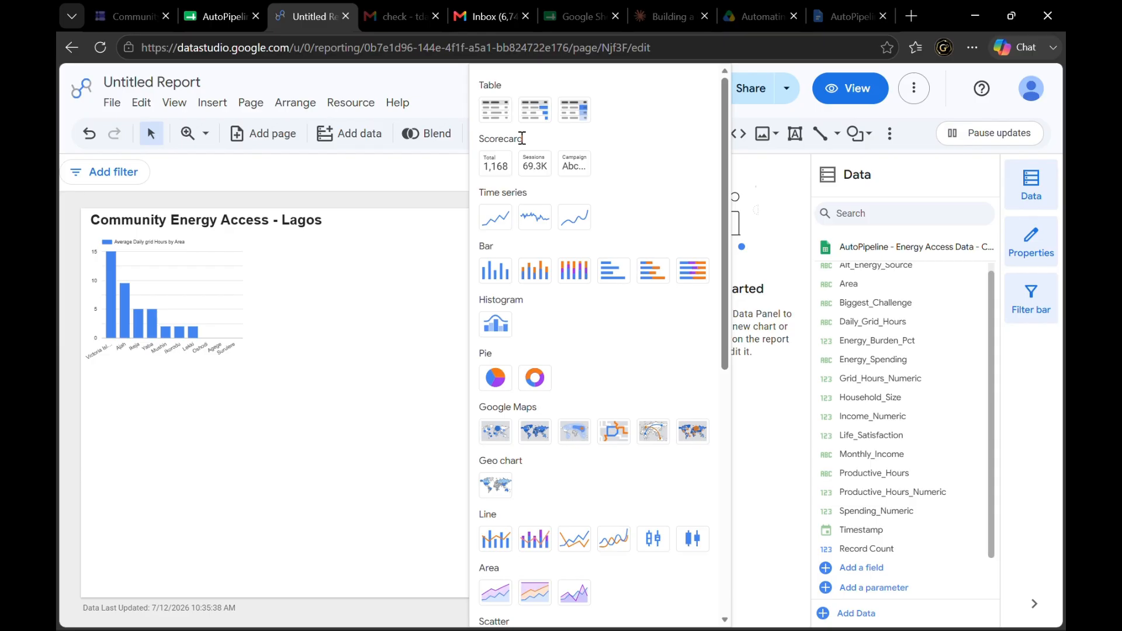
left_click(496, 271)
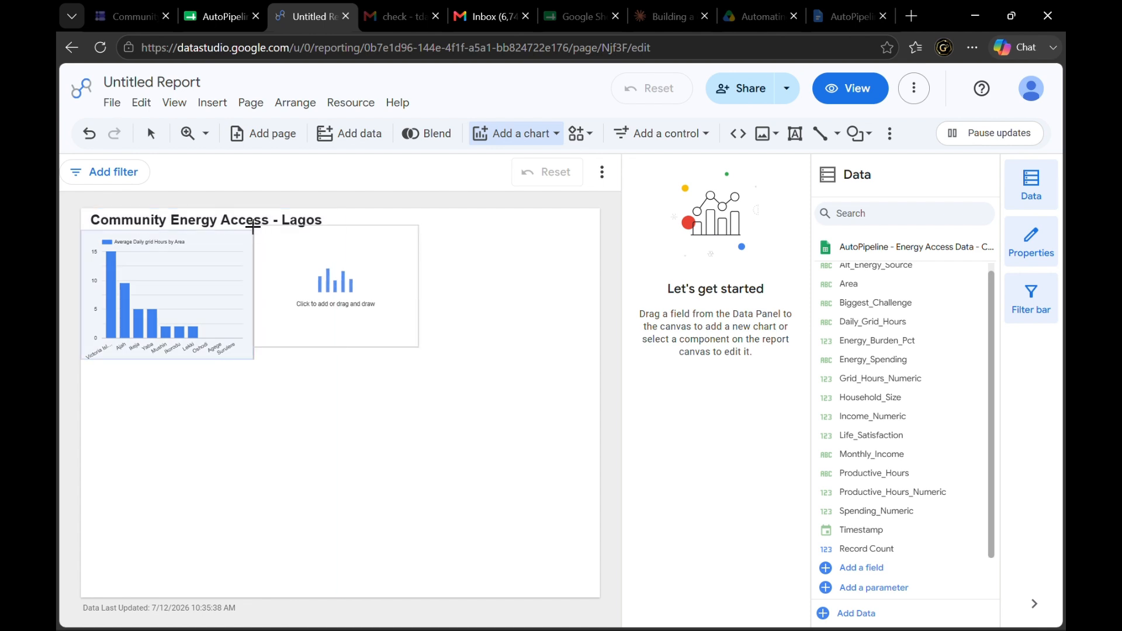
left_click(255, 231)
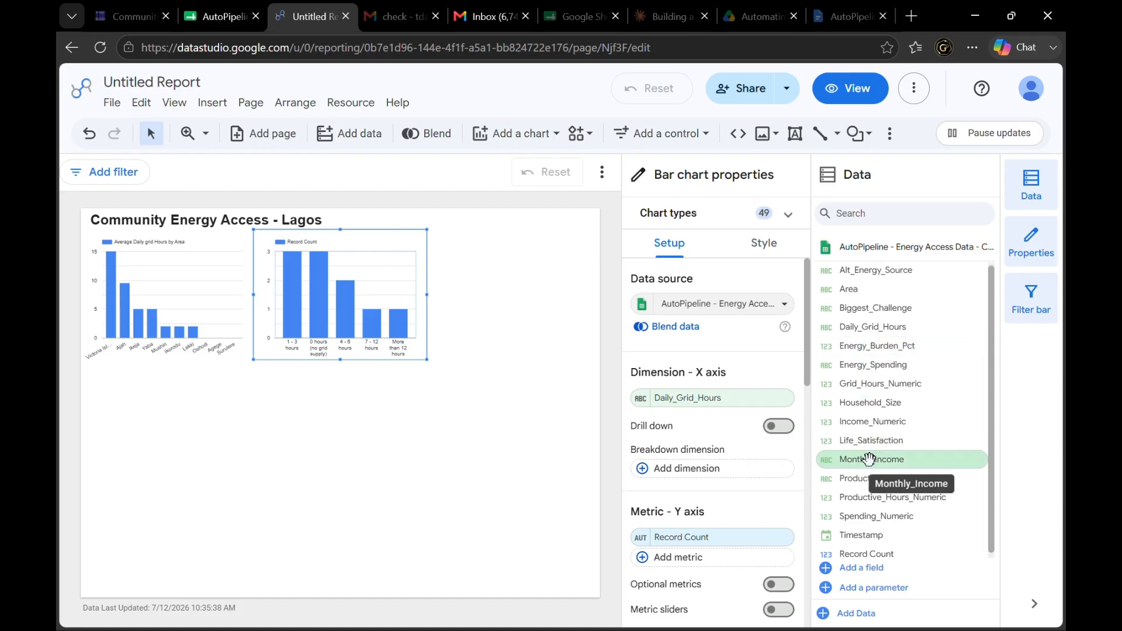
Set the second bar chart's X-axis dimension to Monthly_Income and replace its Y-axis metric with Energy_Burden_Pct
left_click_drag(869, 459, 729, 406)
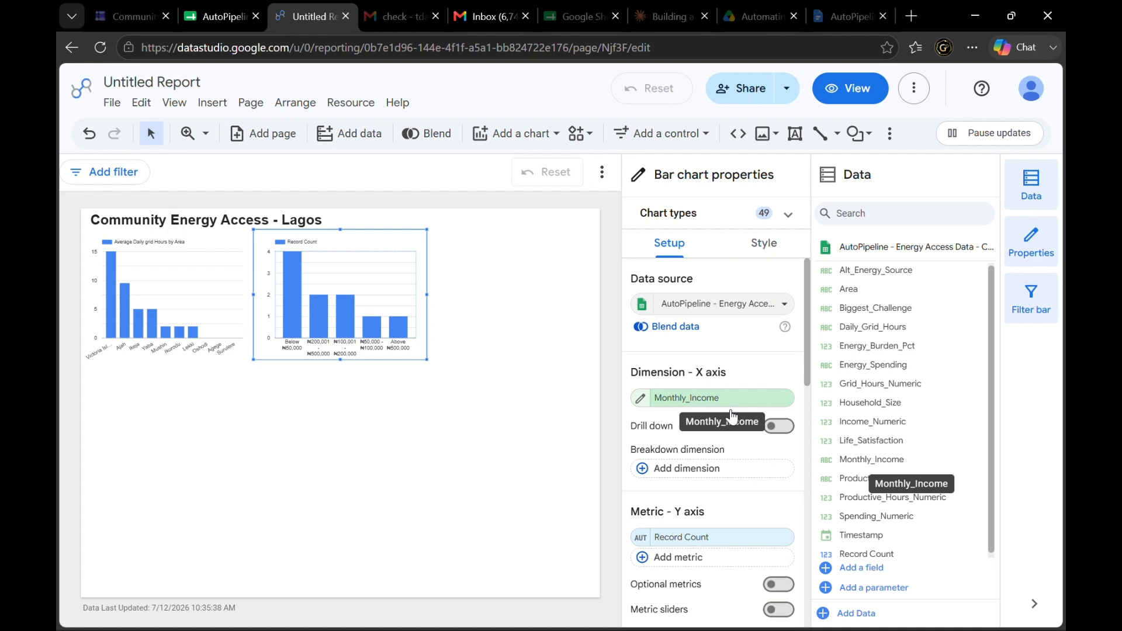
scroll(851, 505, "down", 1)
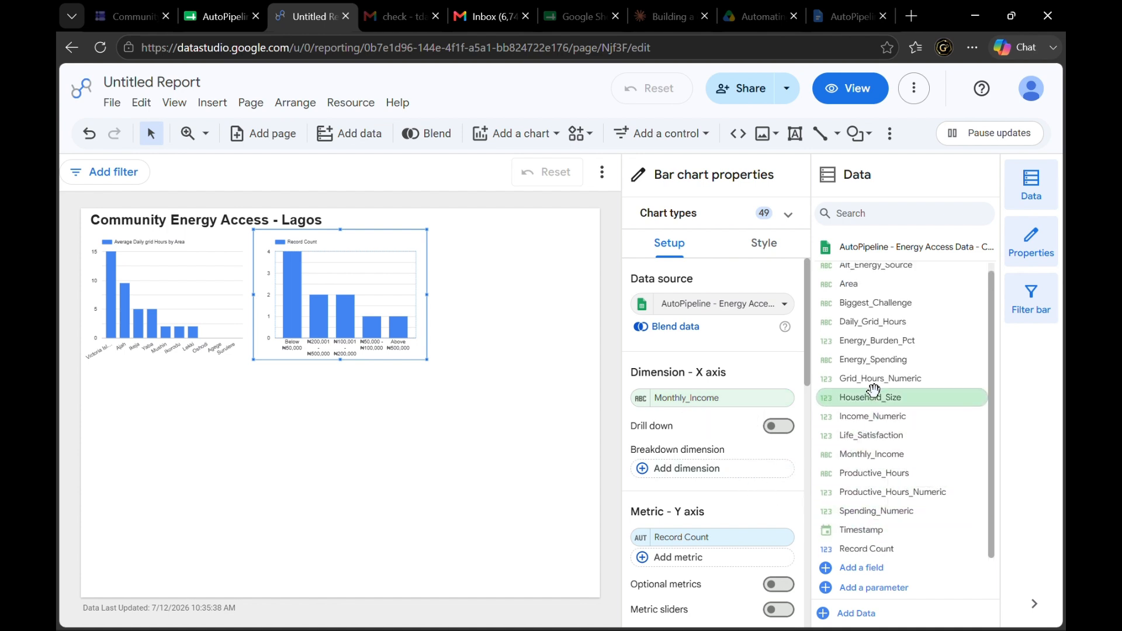
left_click_drag(867, 342, 714, 549)
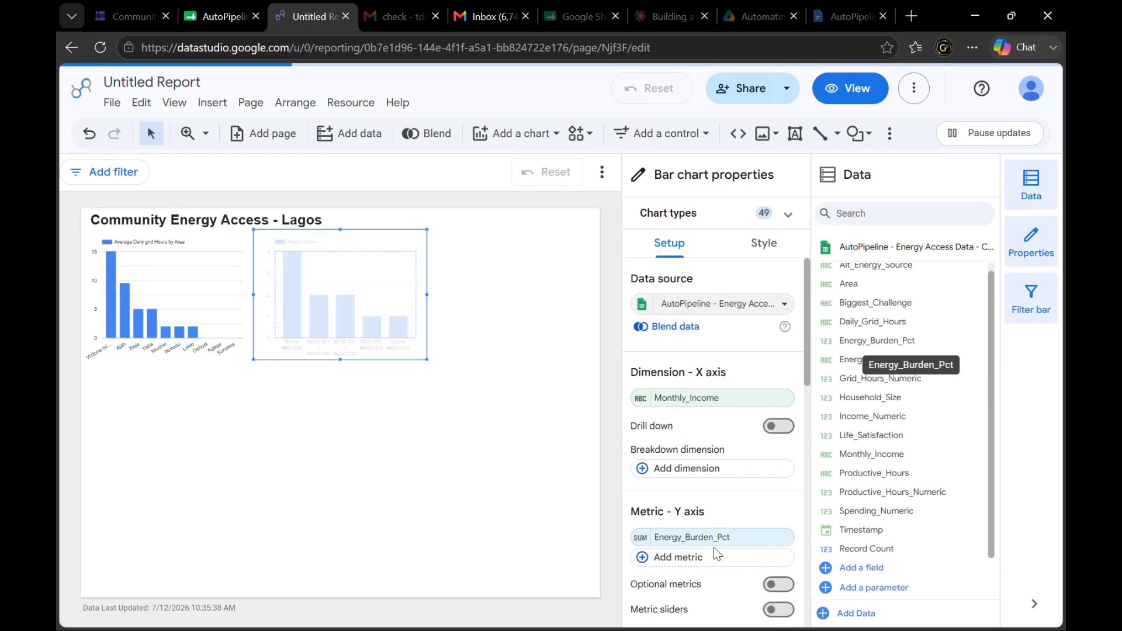
Set the aggregation of the second chart's Energy_Burden_Pct metric to Average
left_click(642, 539)
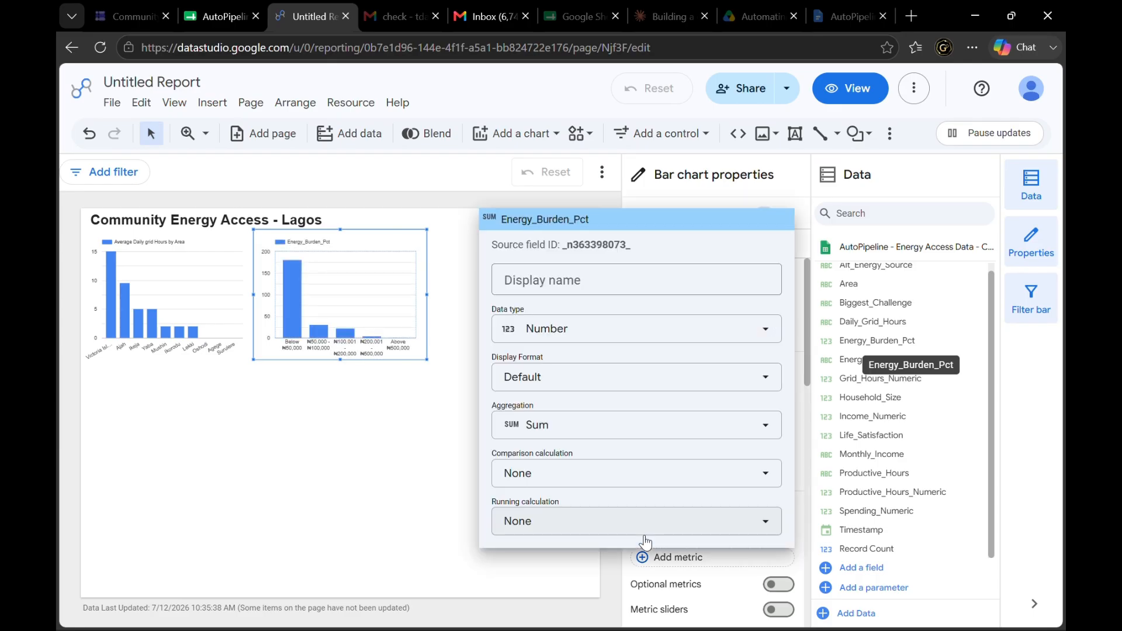
left_click(654, 426)
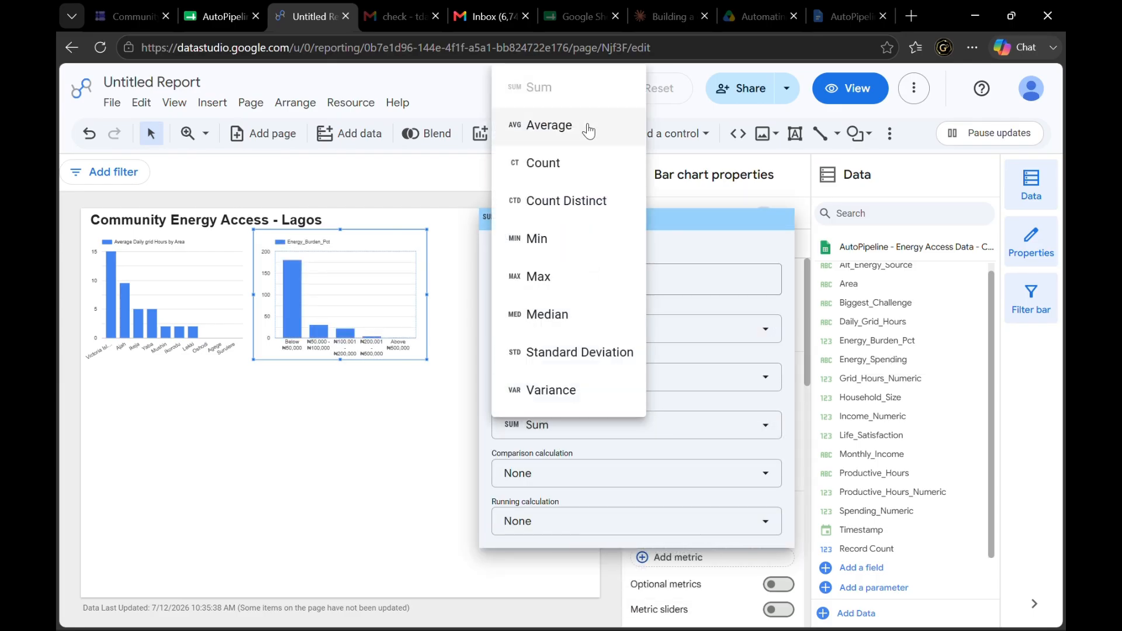
left_click(587, 125)
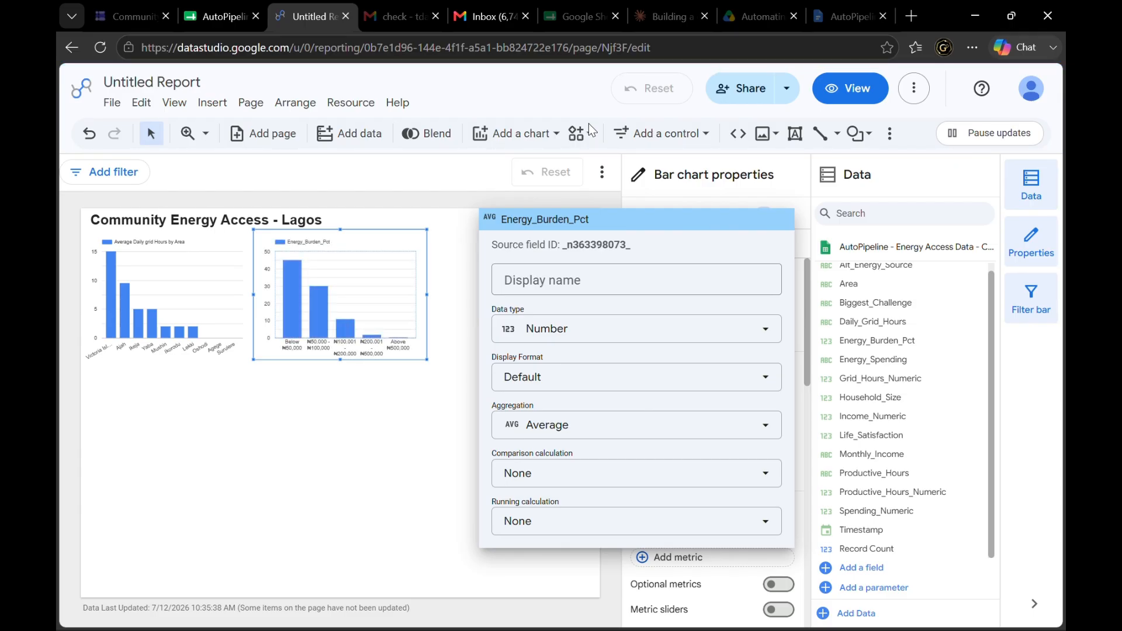
Give the Energy_Burden_Pct metric the display name "Average Energy Burden % by Income Level" and deselect the chart
left_click(615, 286)
type("A")
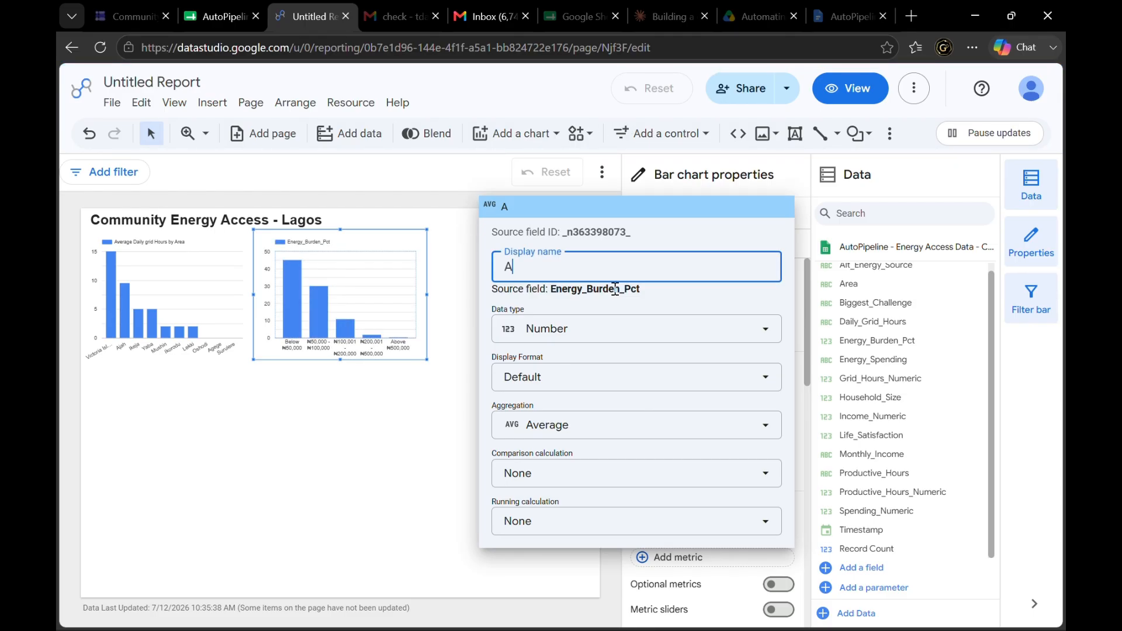
type("verage Energy B")
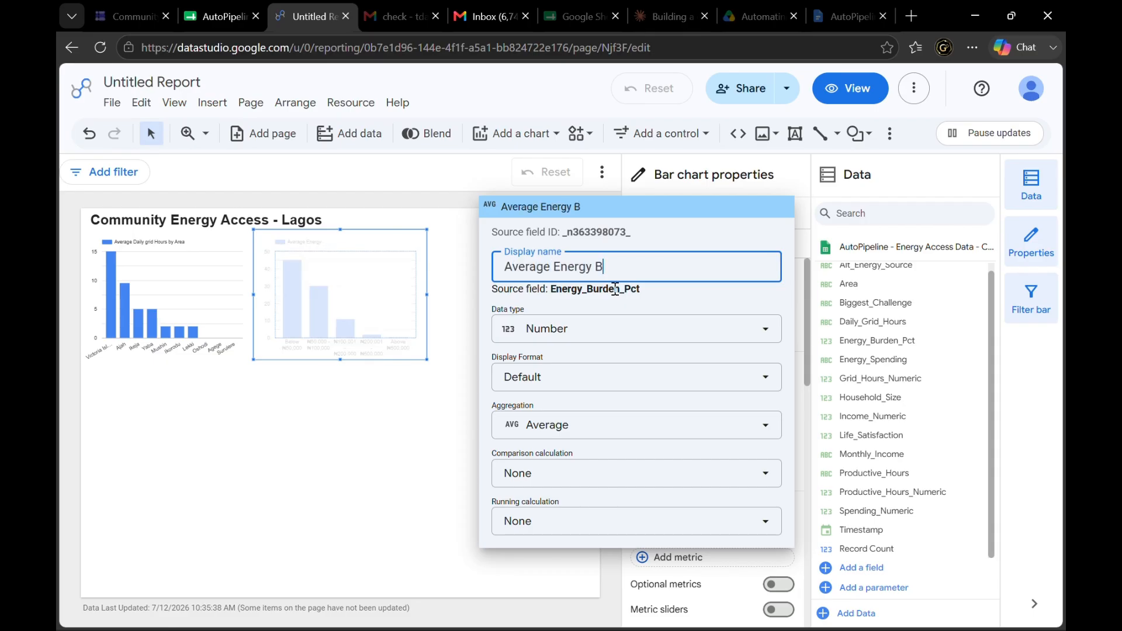
type("urden ")
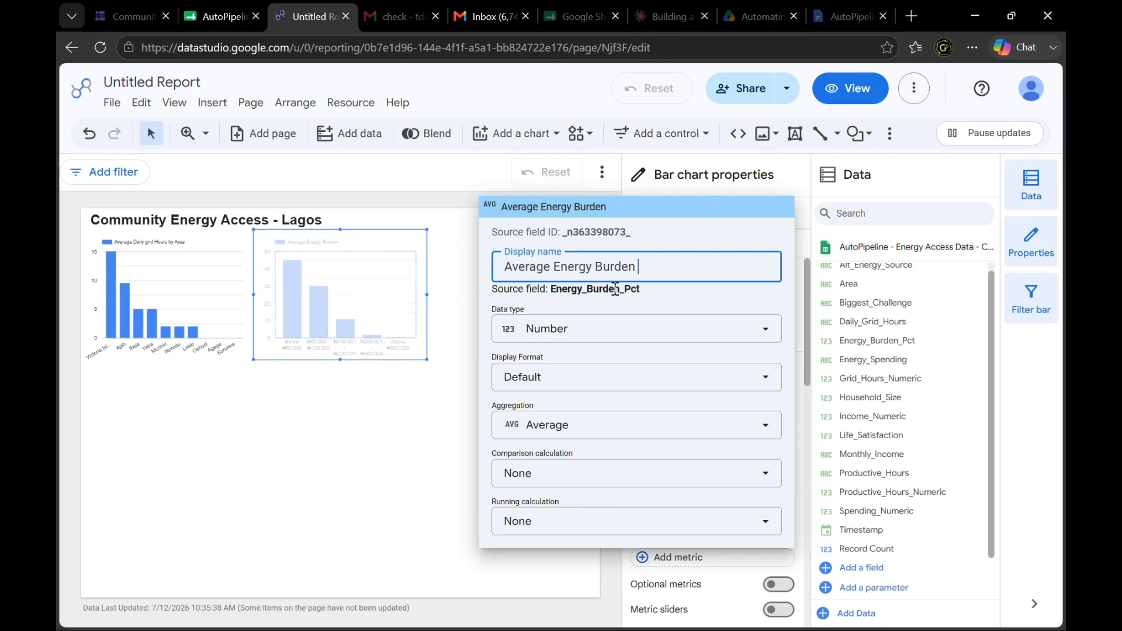
type("%")
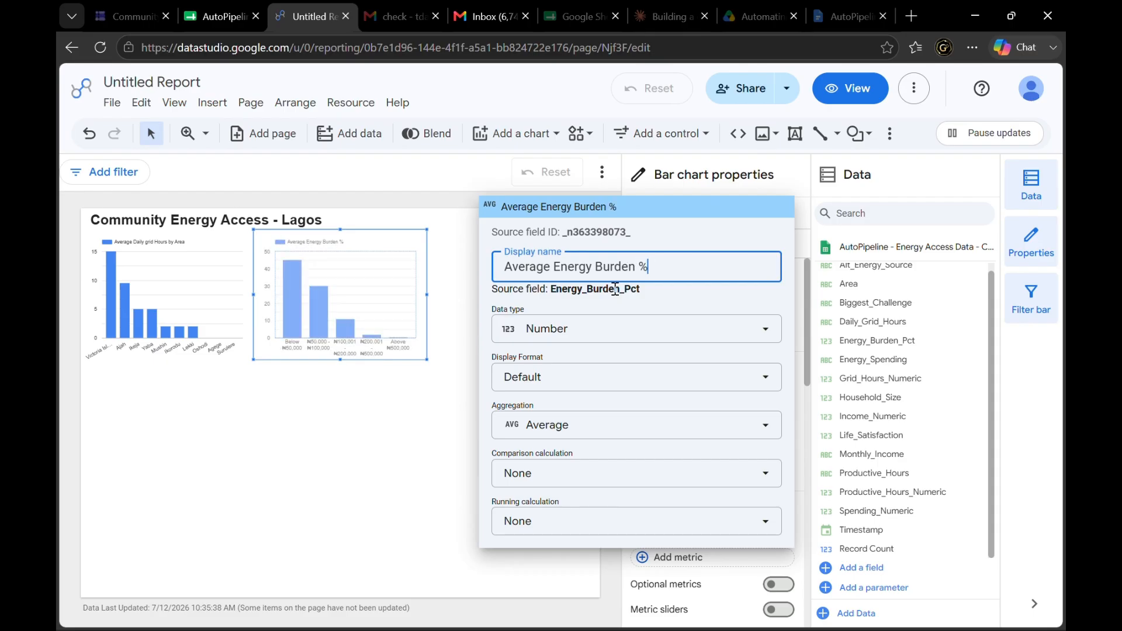
type(" by Incom")
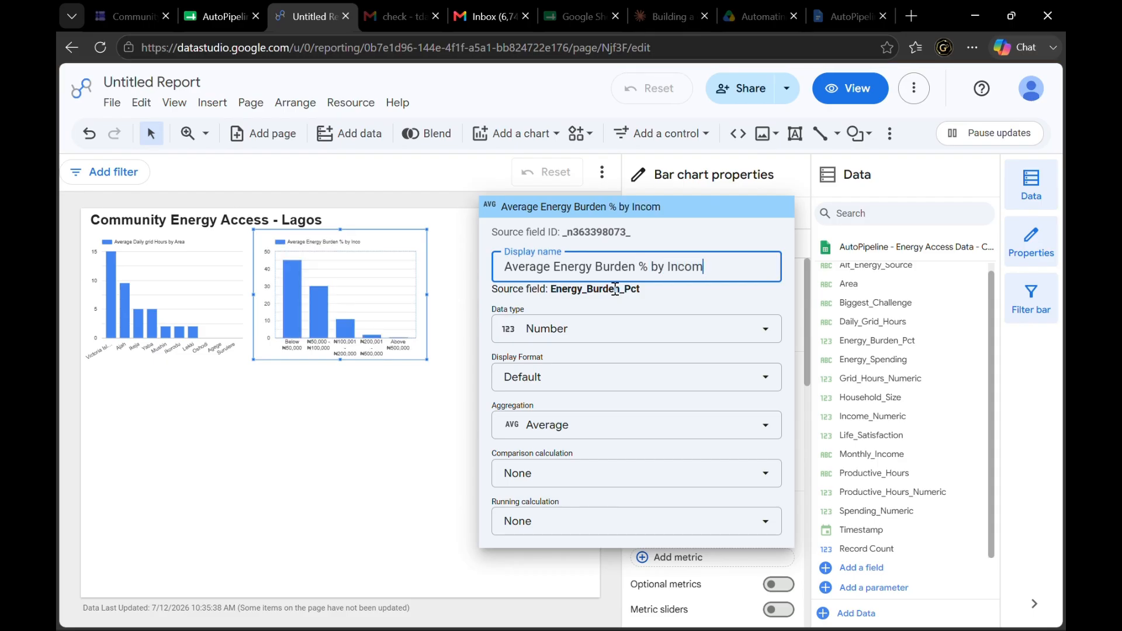
type("e Level")
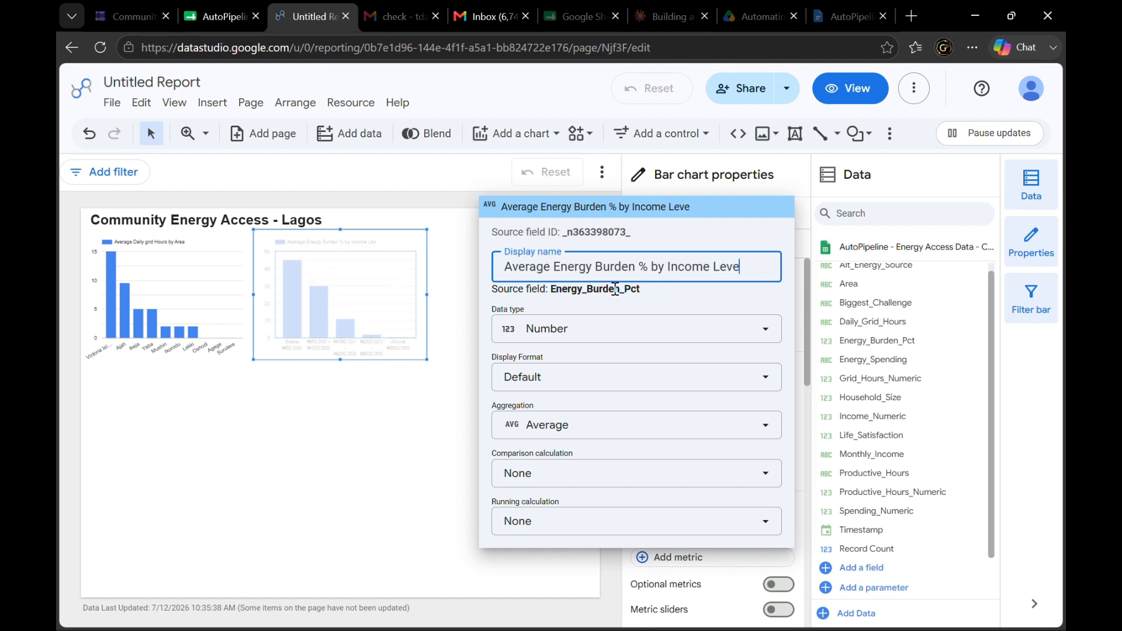
left_click(455, 398)
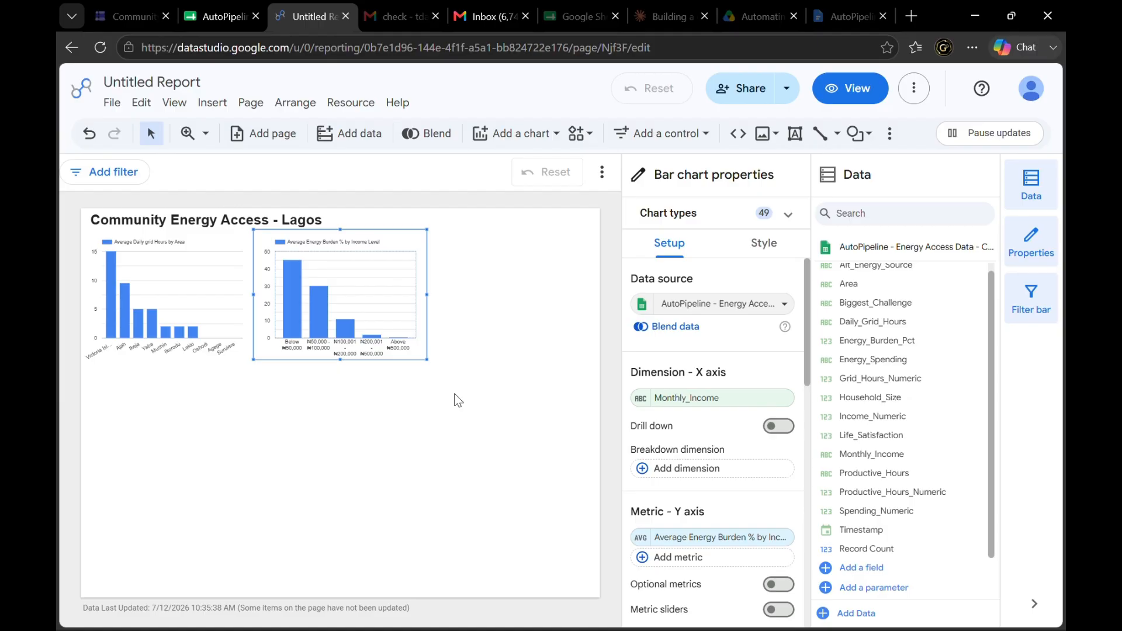
left_click(405, 386)
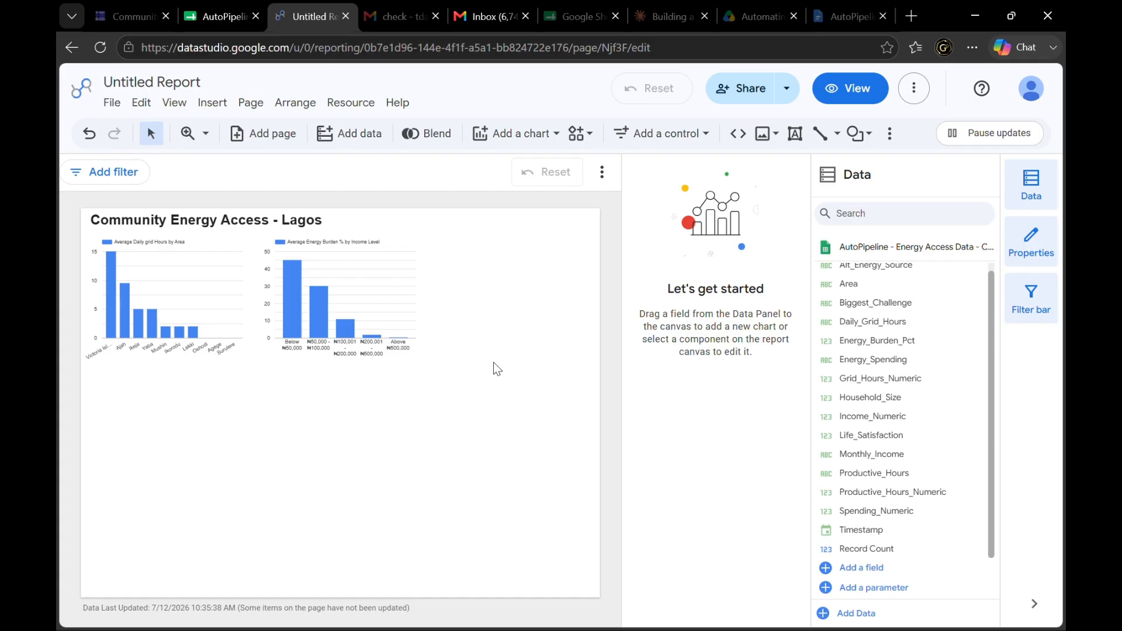
Insert a pie chart directly below the grid hours bar chart, aligned with its left edge
left_click(523, 139)
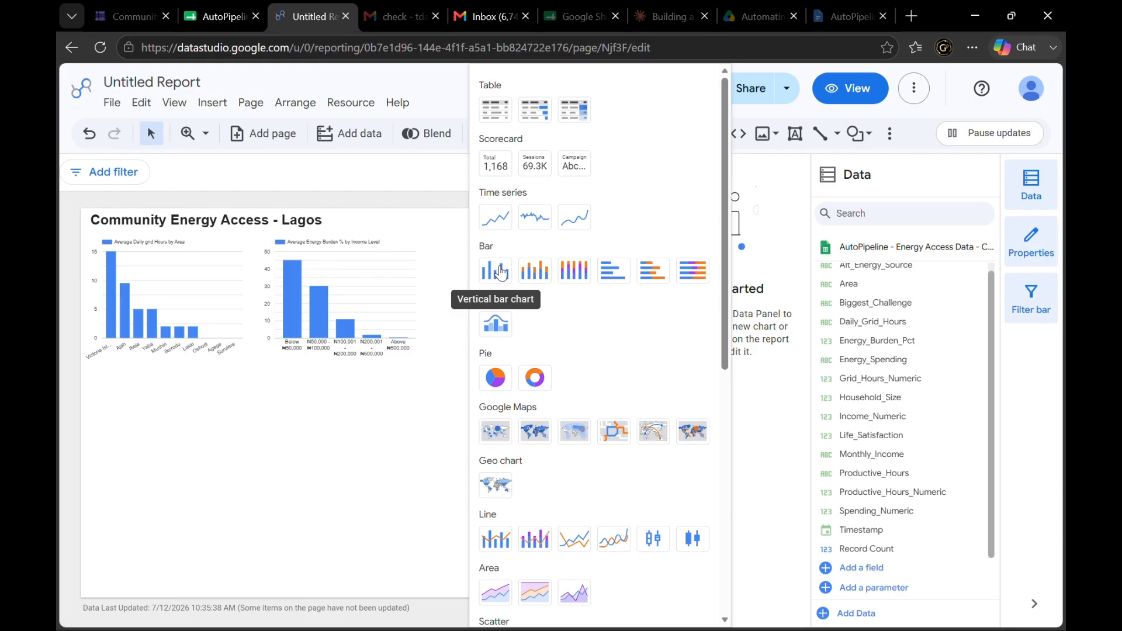
left_click(496, 377)
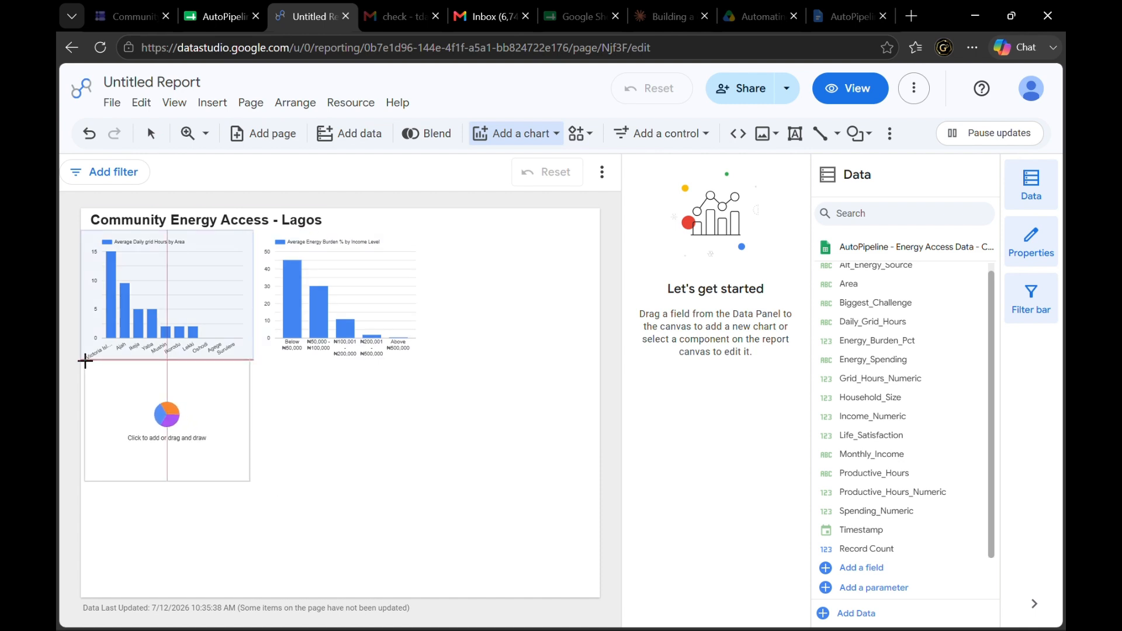
left_click(81, 360)
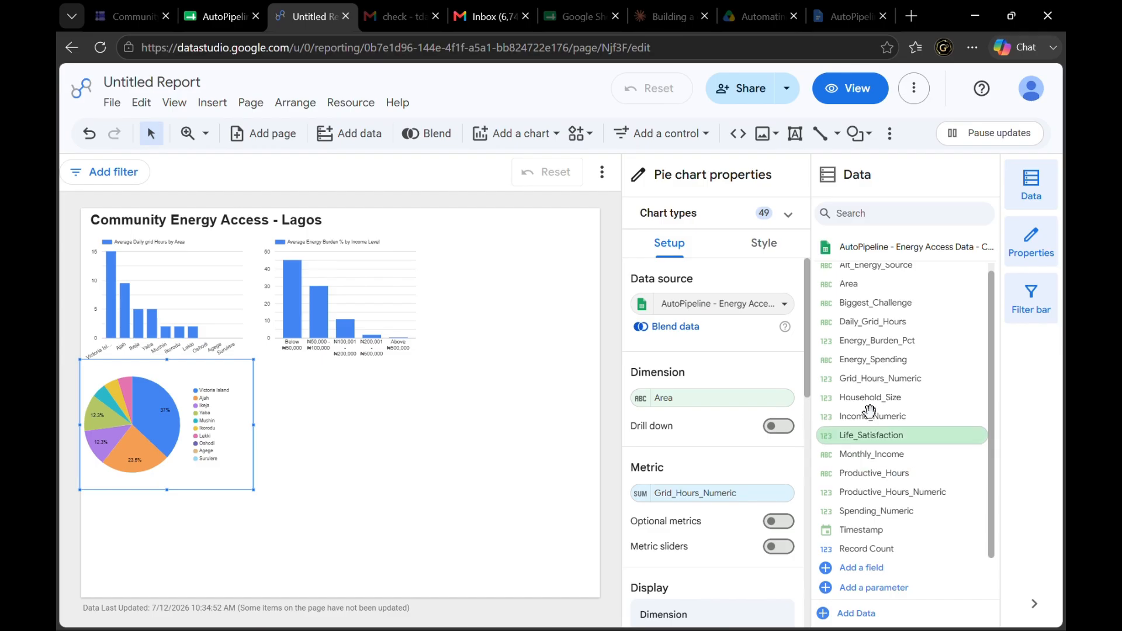
Set the pie chart's dimension to Alt_Energy_Source and replace its metric with Record Count
scroll(869, 409, "up", 1)
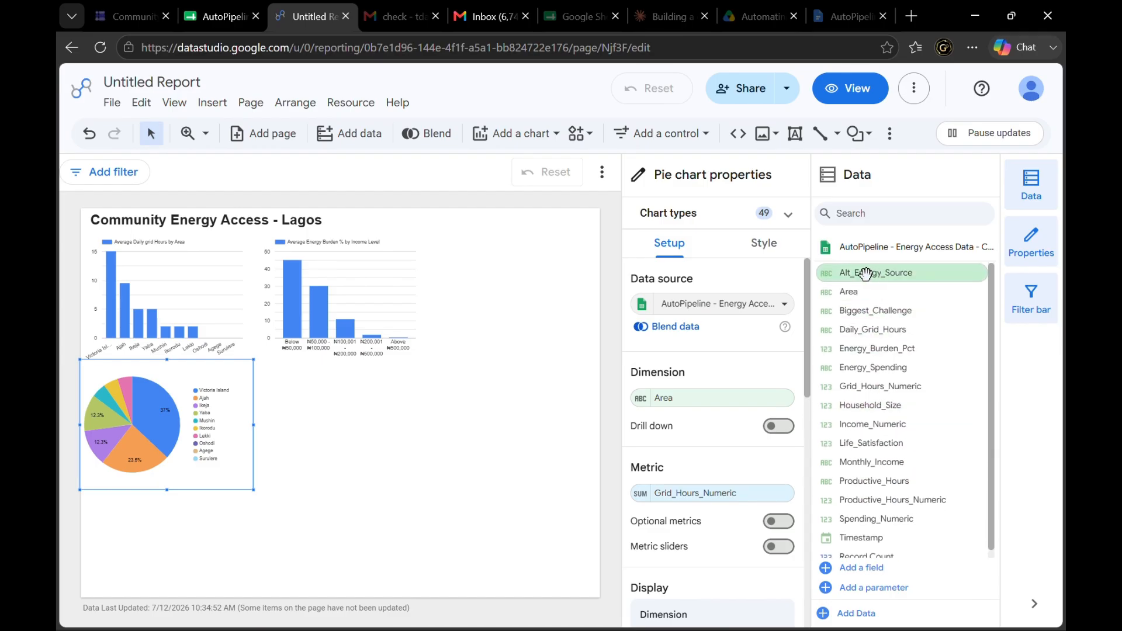
left_click_drag(866, 273, 710, 403)
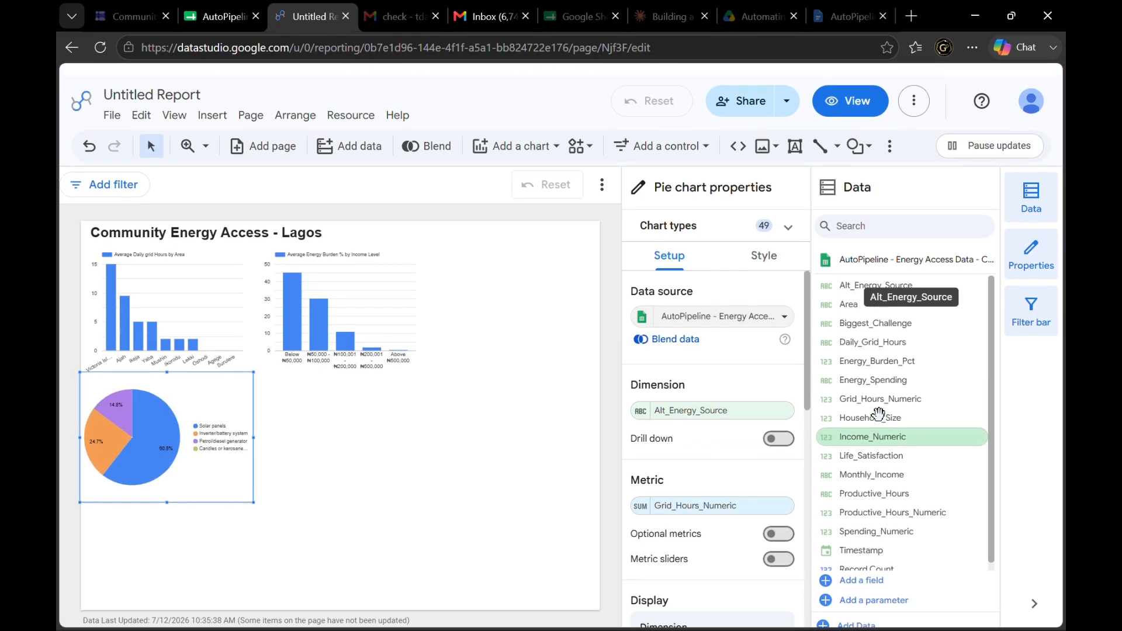
scroll(877, 409, "down", 1)
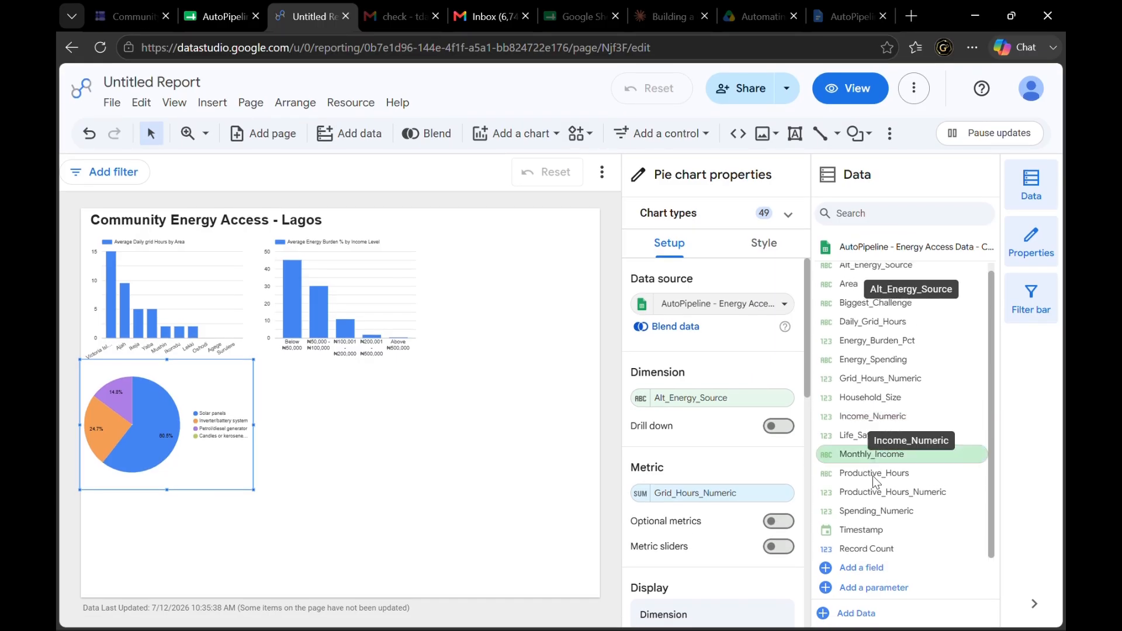
left_click_drag(870, 552, 728, 497)
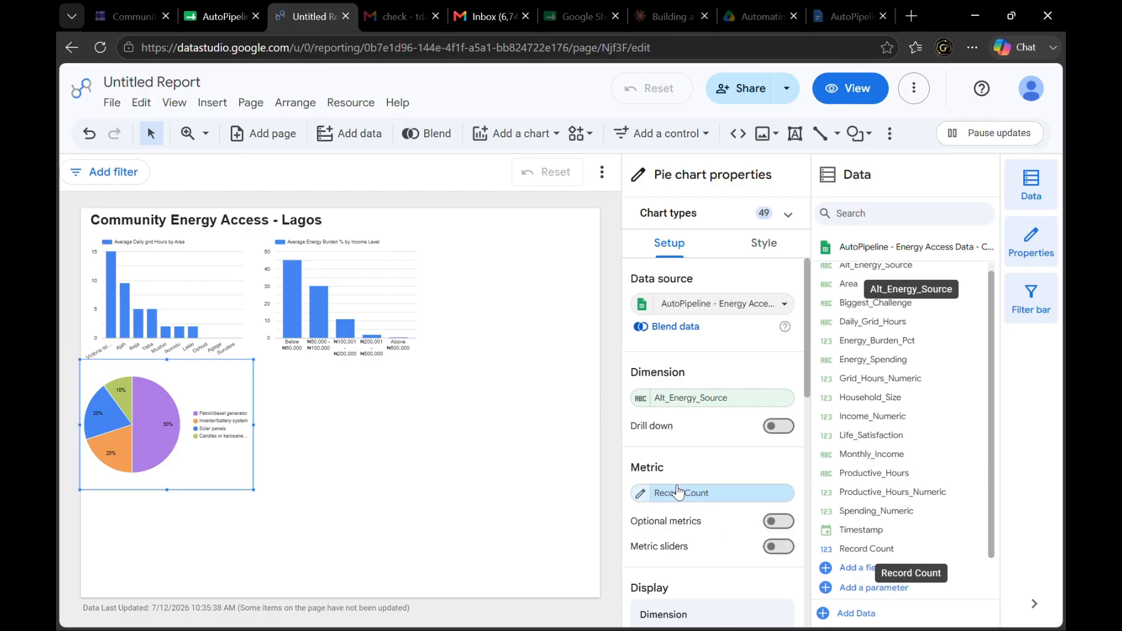
Give the pie chart's Record Count metric the display name "Alternative Energy Sources Distribution"
left_click(644, 495)
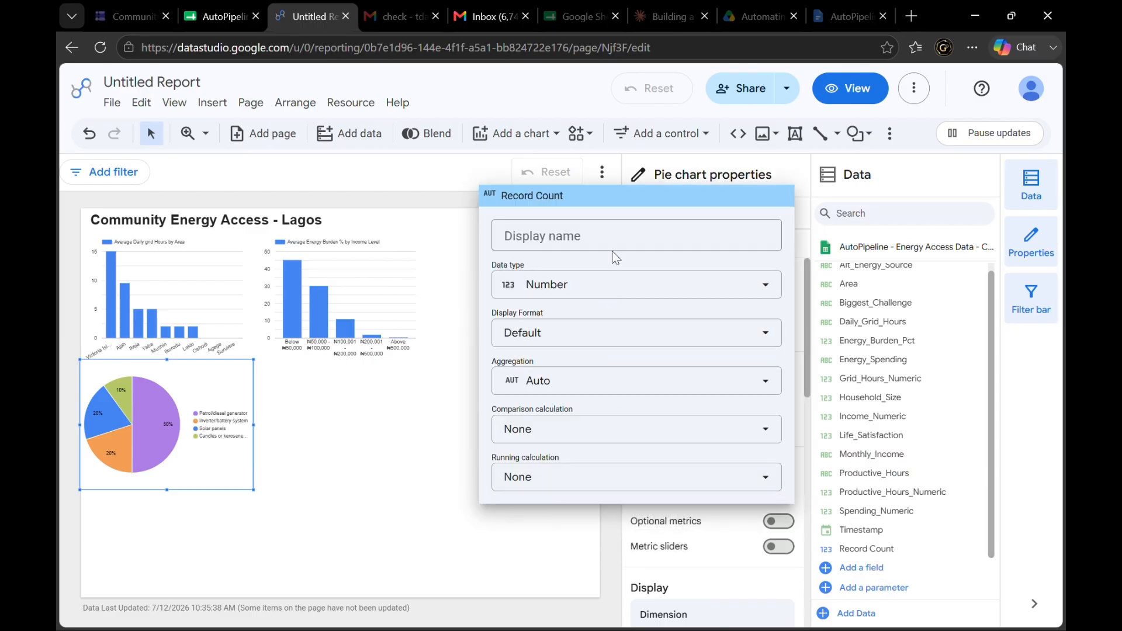
left_click(616, 244)
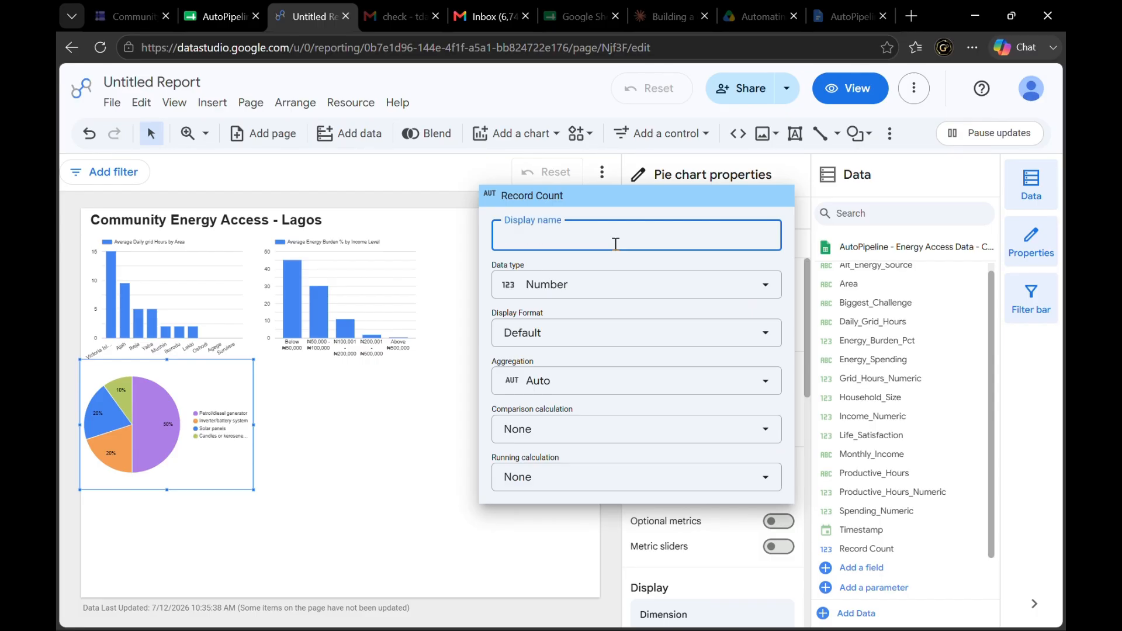
type("Alter")
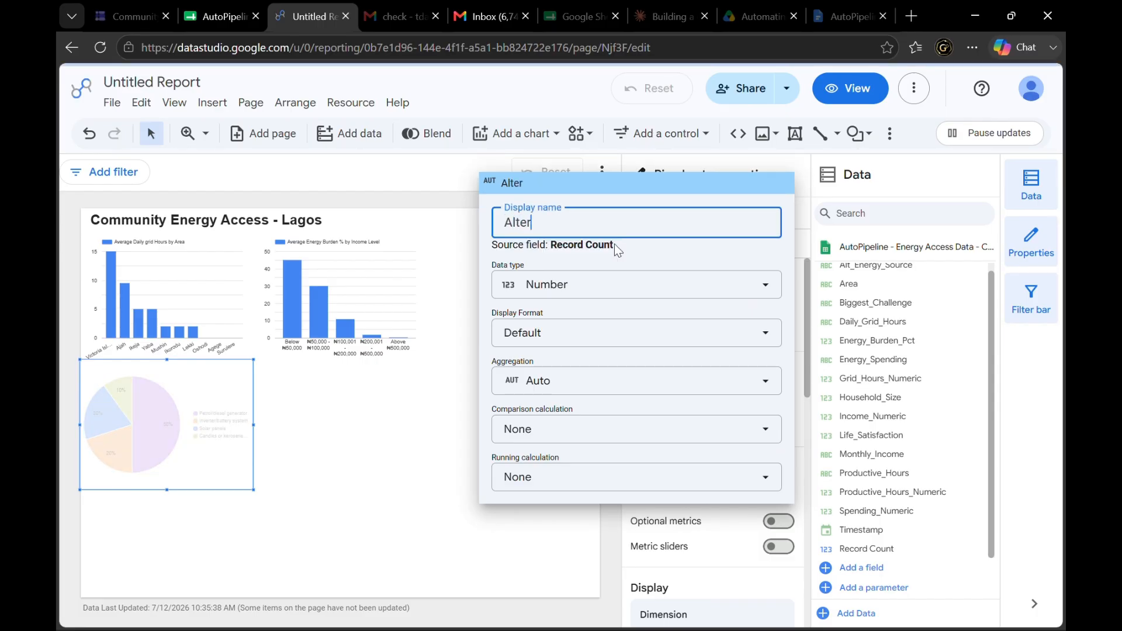
type("native E")
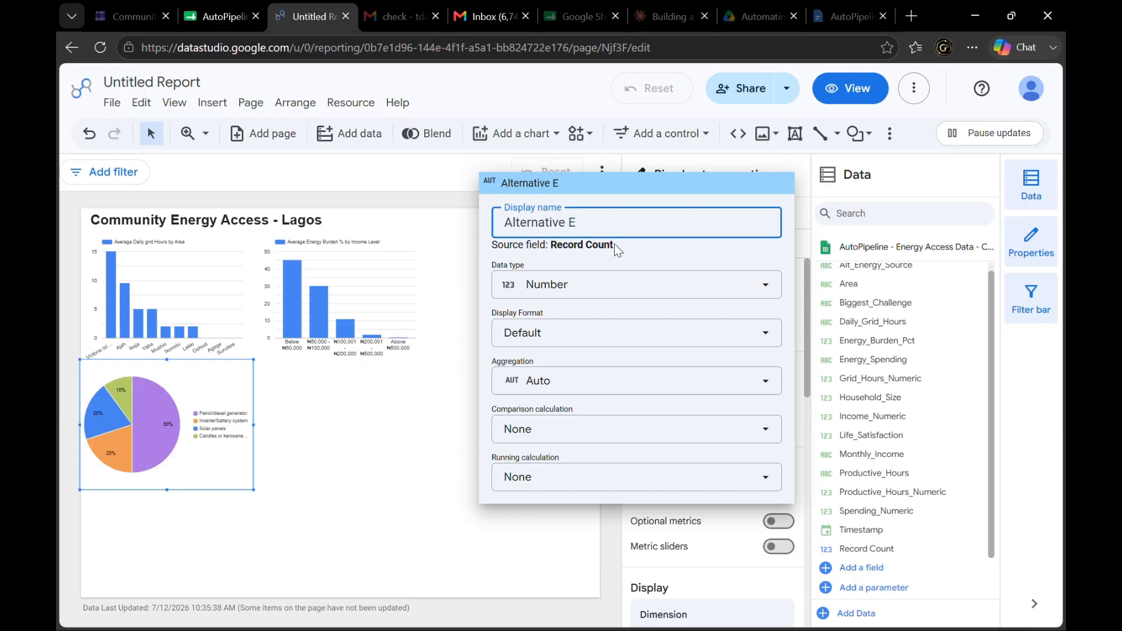
type("nergy Sou")
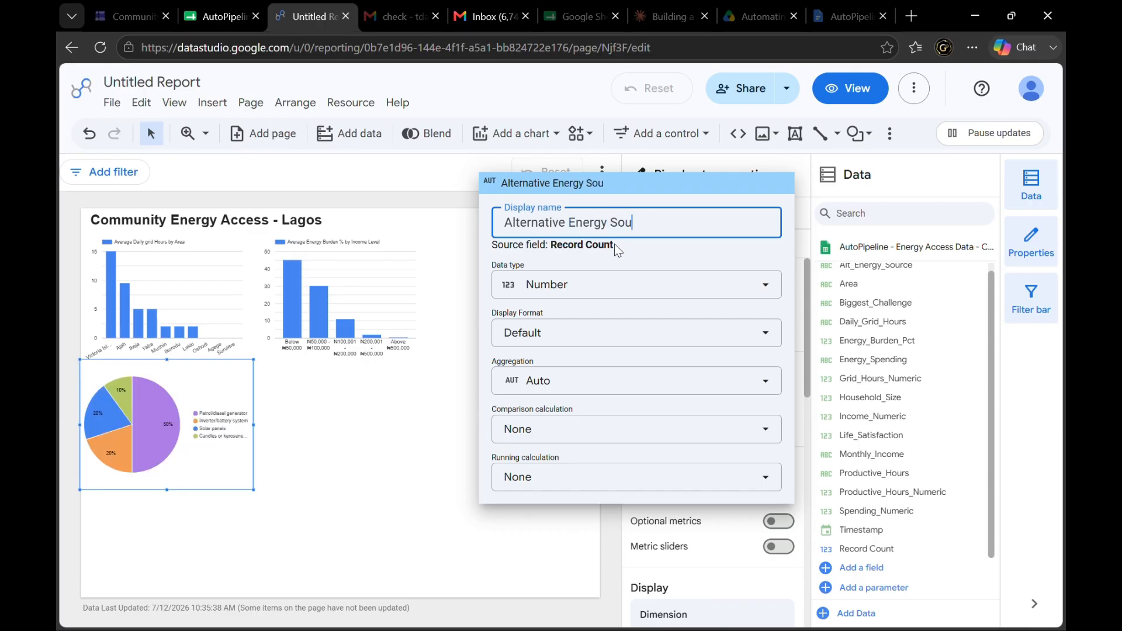
type("rces Distribution")
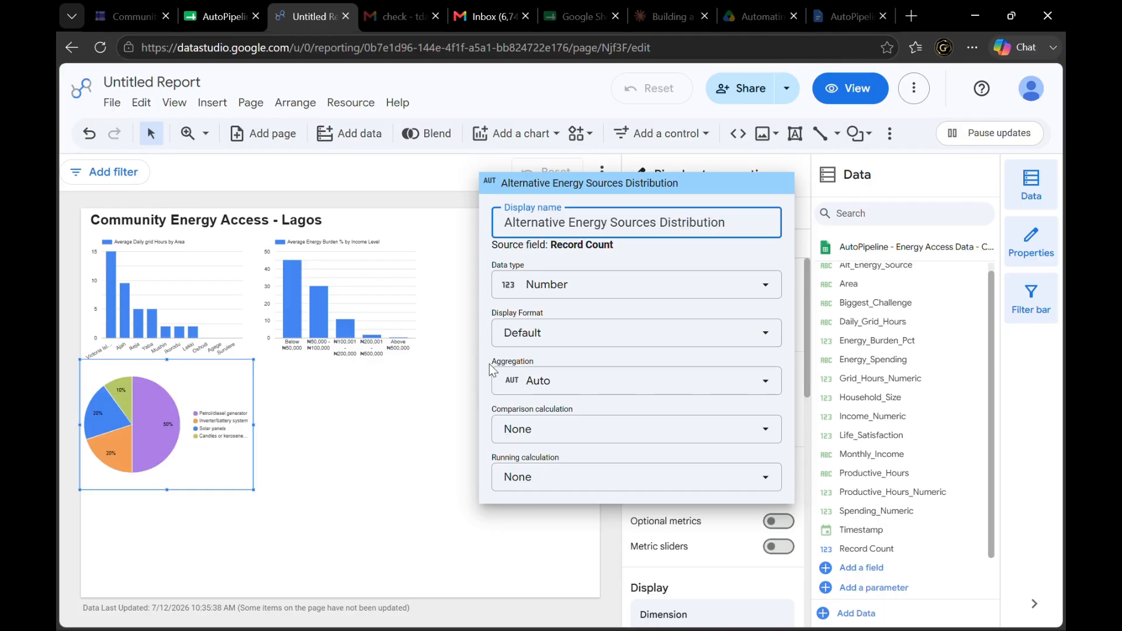
left_click(433, 418)
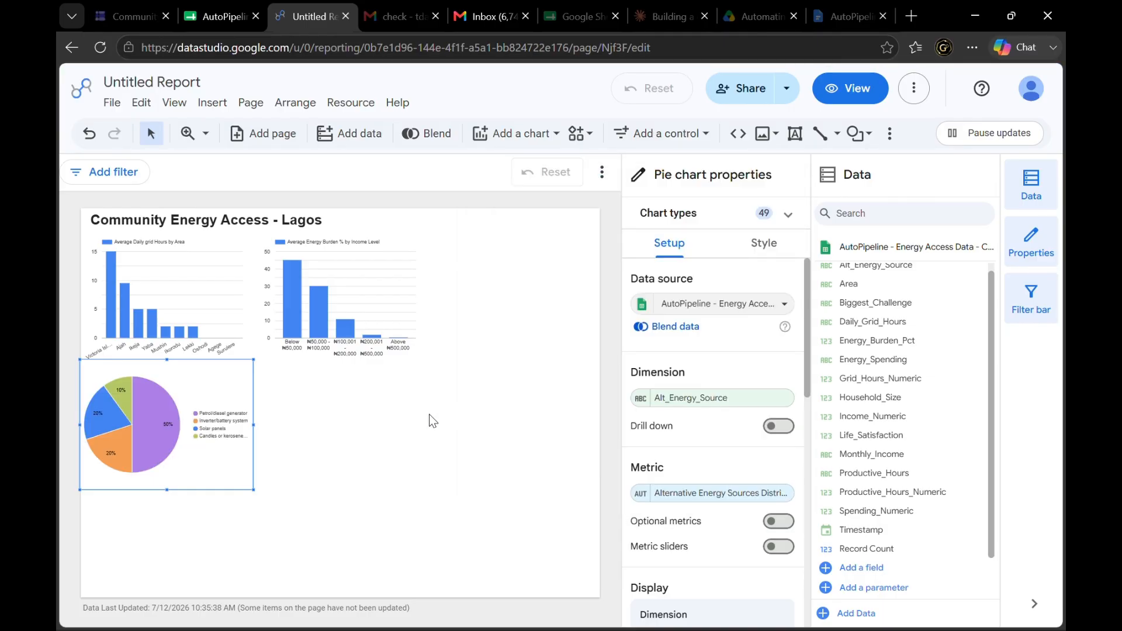
Insert a third vertical bar chart immediately to the right of the energy burden chart, with their top edges aligned
left_click(520, 134)
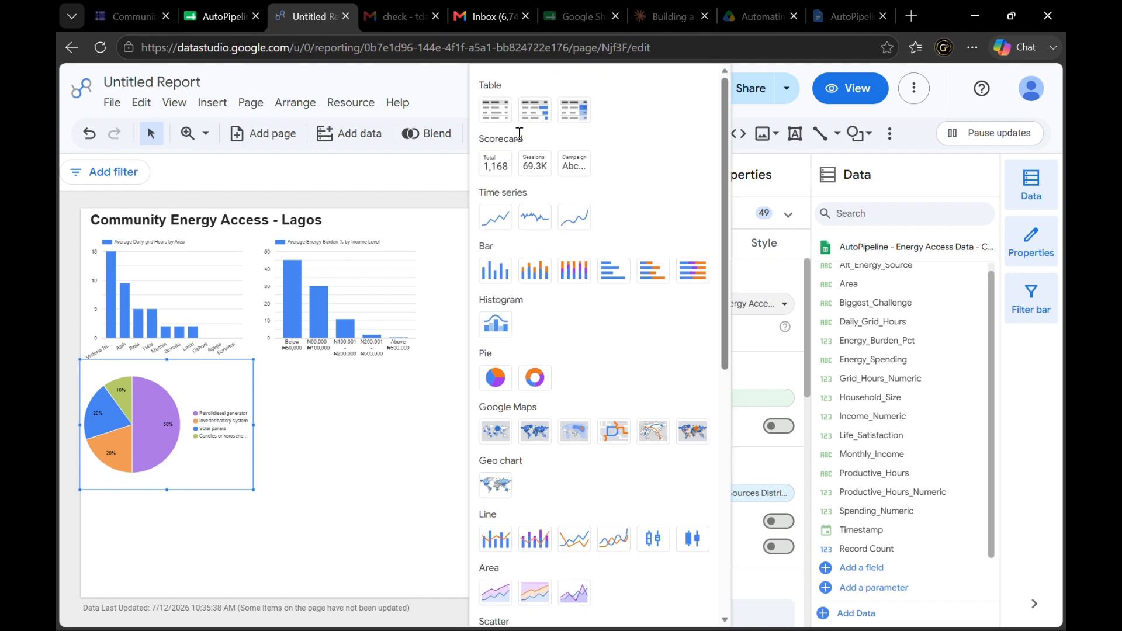
left_click(496, 269)
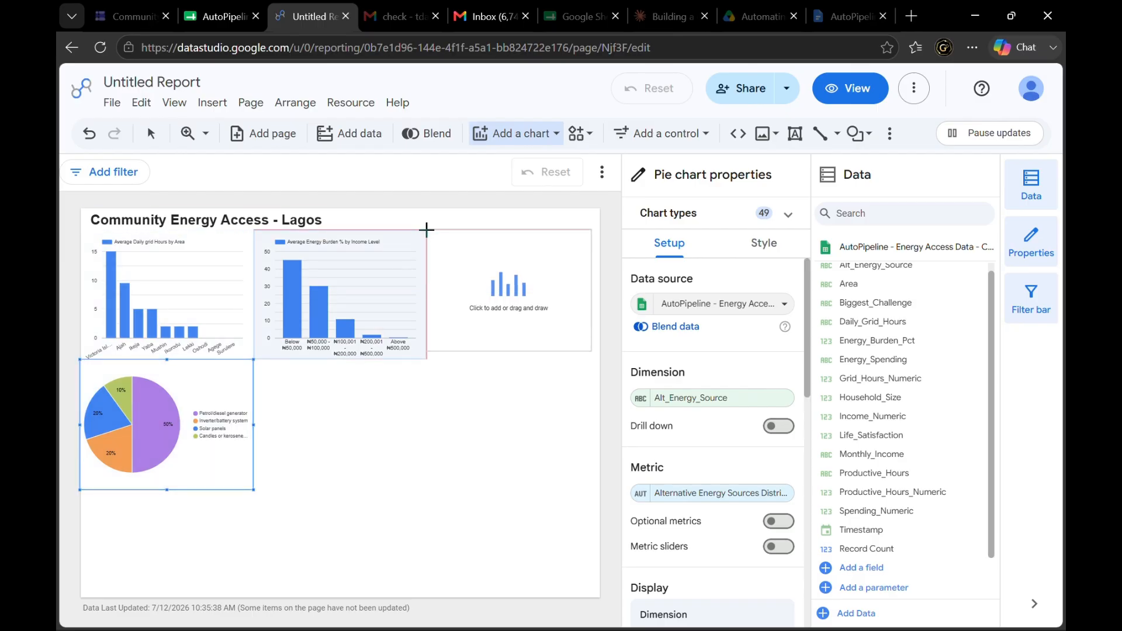
left_click(427, 229)
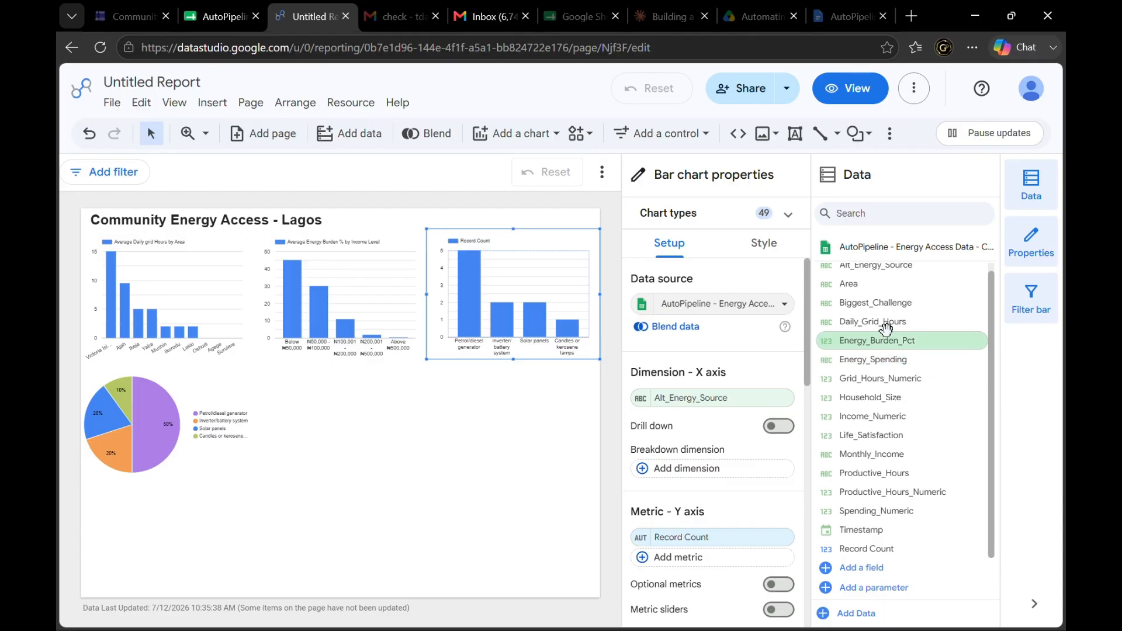
Set the third bar chart's X-axis dimension to Daily_Grid_Hours and replace its Y-axis metric with Productive_Hours_Numeric
left_click_drag(843, 342, 734, 412)
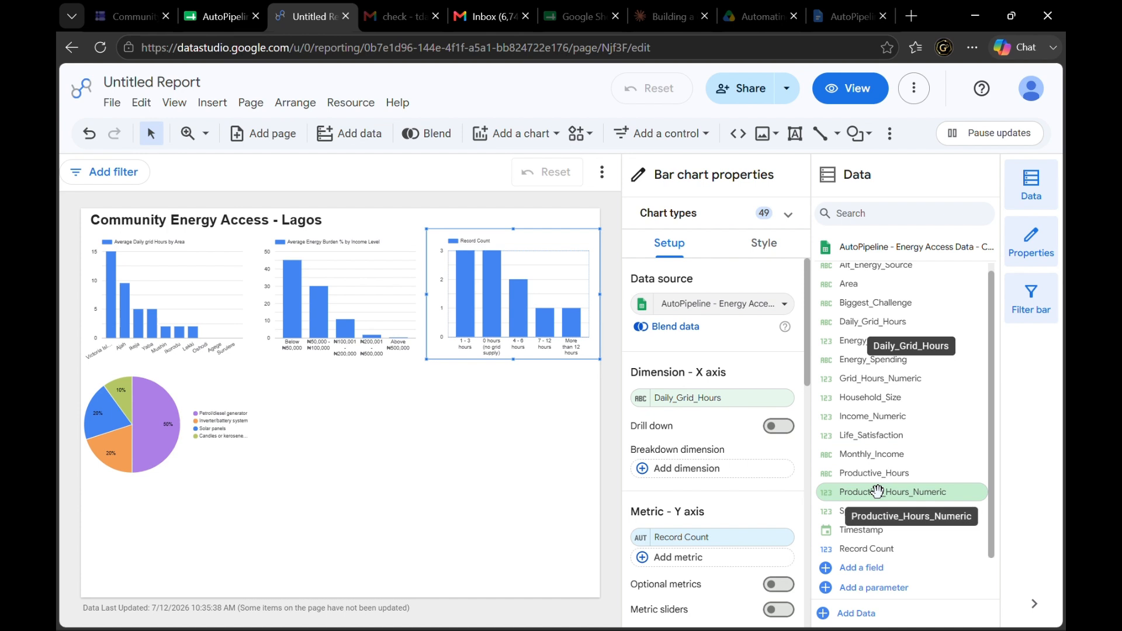
left_click_drag(876, 491, 713, 545)
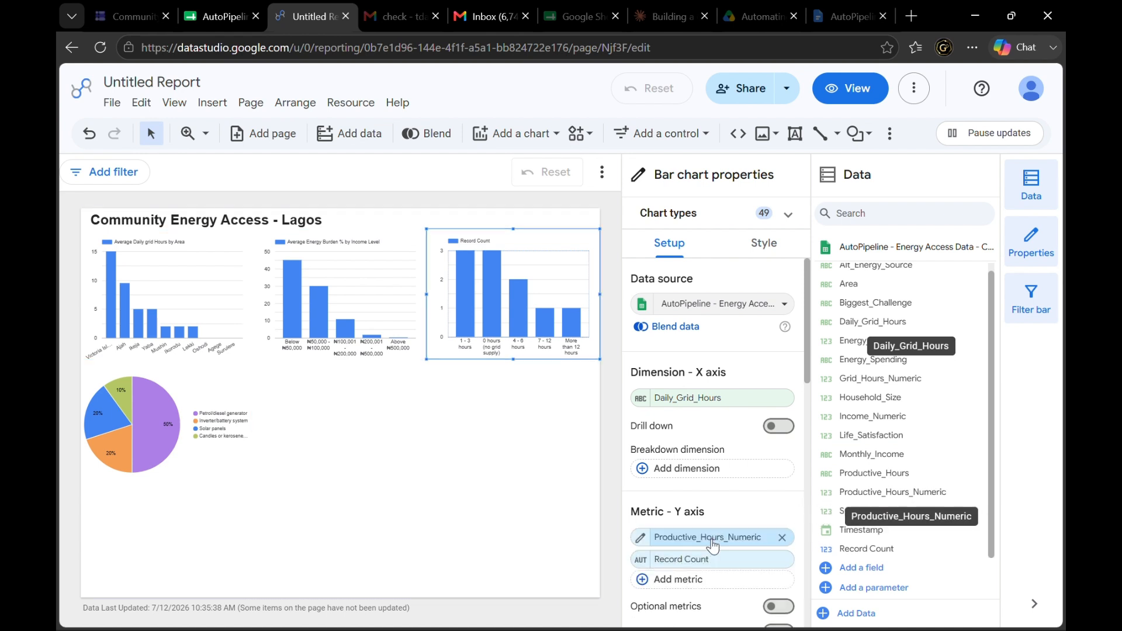
left_click(714, 538)
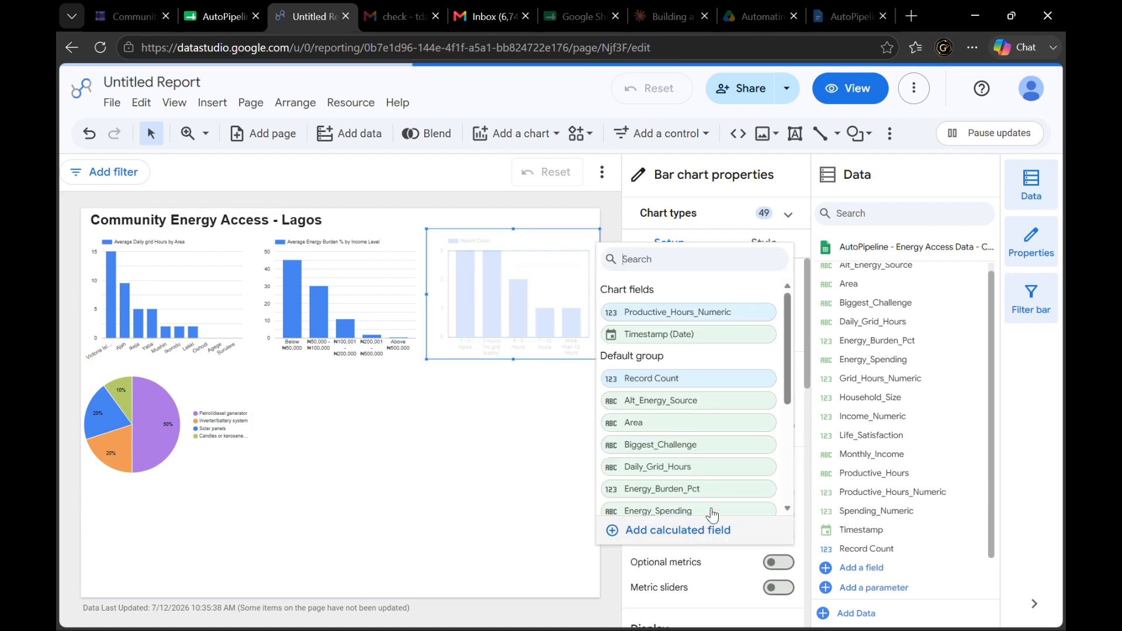
left_click(556, 533)
left_click(782, 515)
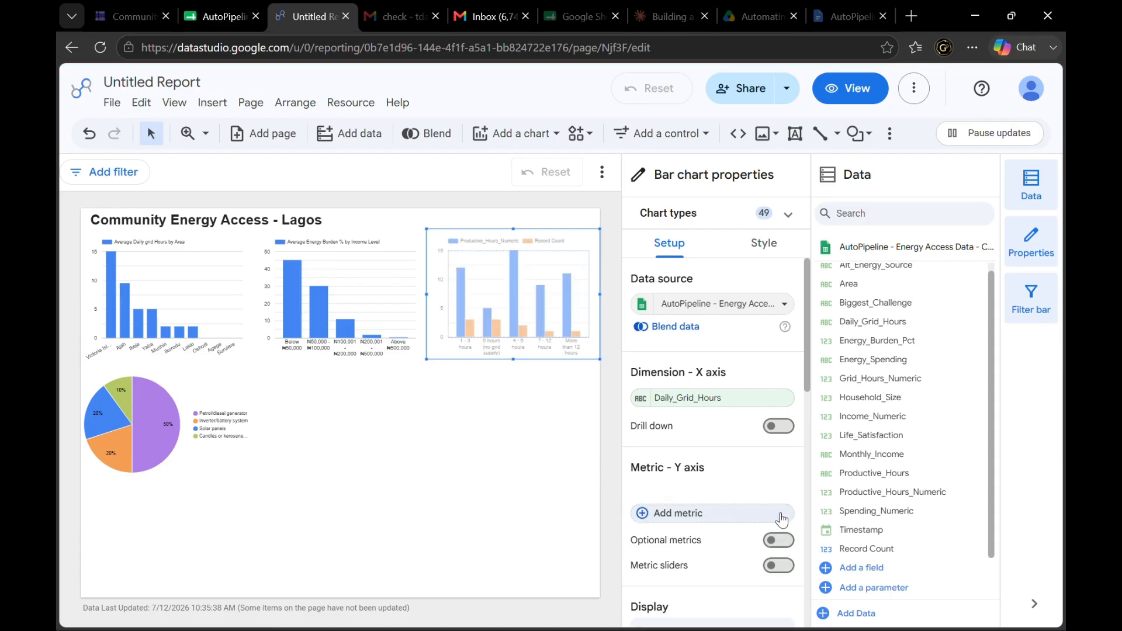
Set the aggregation of the third bar chart's Productive_Hours_Numeric metric to Average
left_click(660, 535)
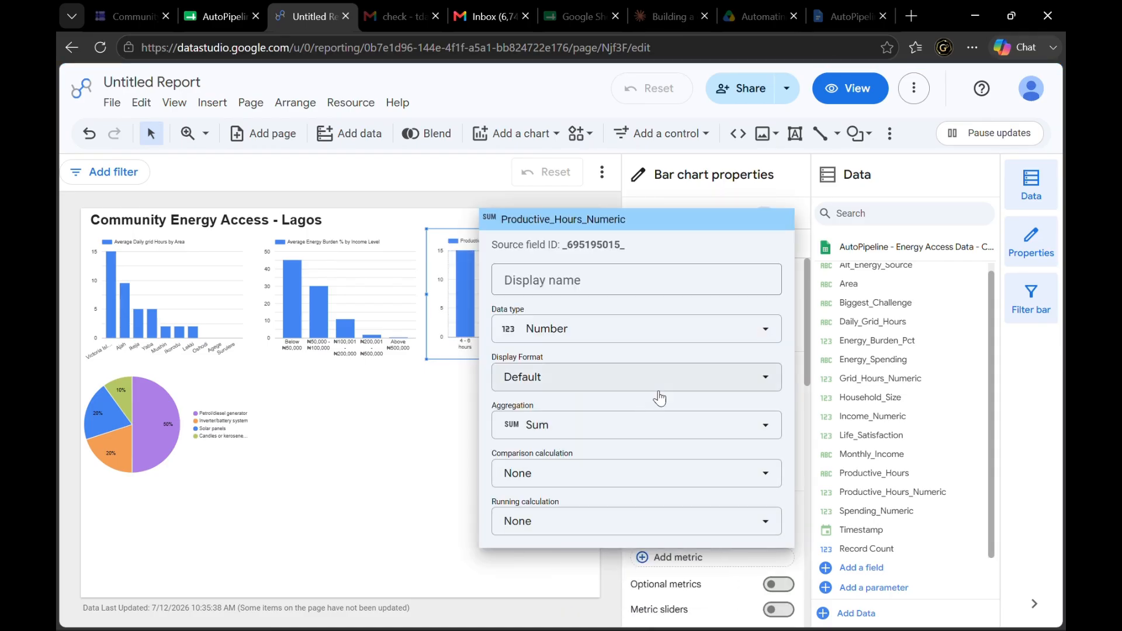
left_click(648, 427)
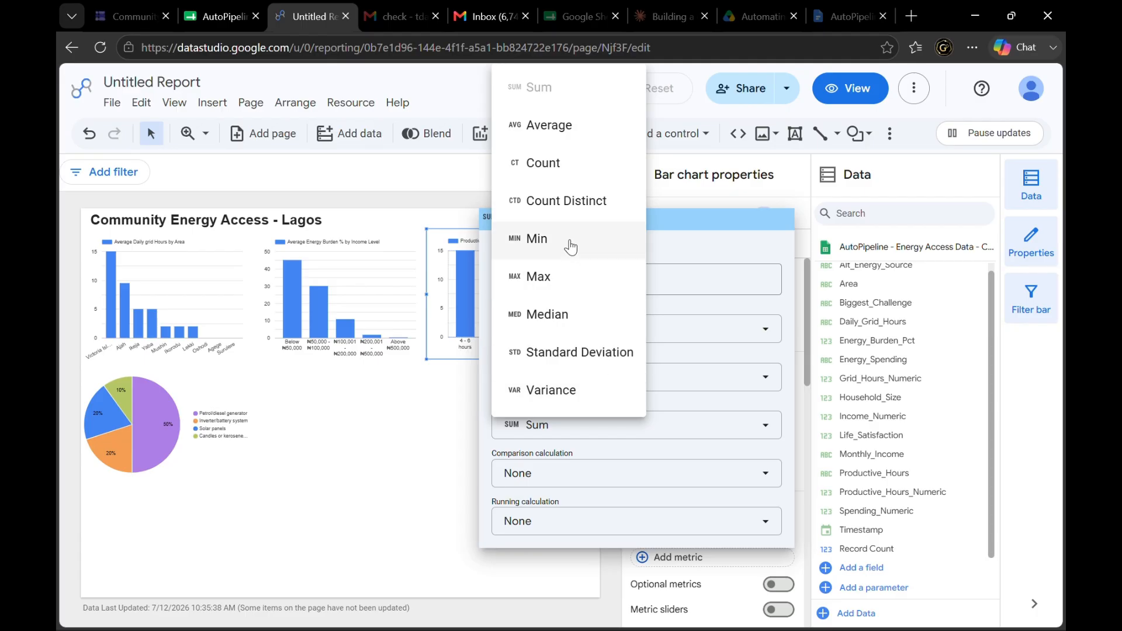
left_click(560, 128)
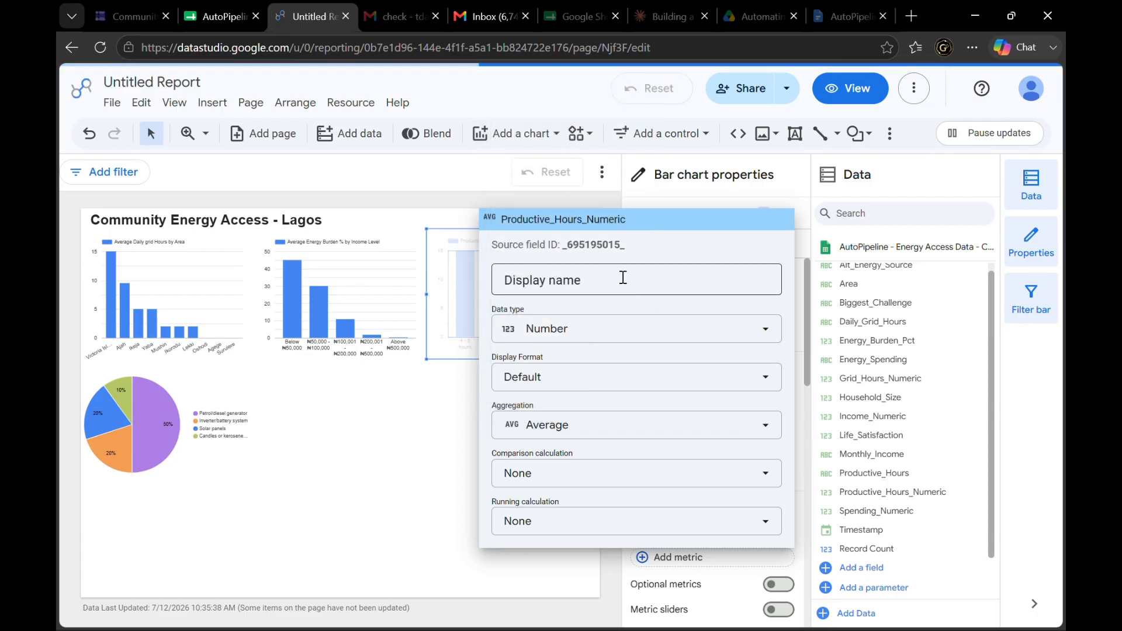
Give the Productive_Hours_Numeric metric the display name "Average Hours by Grid Access Level" and deselect the chart
left_click(621, 277)
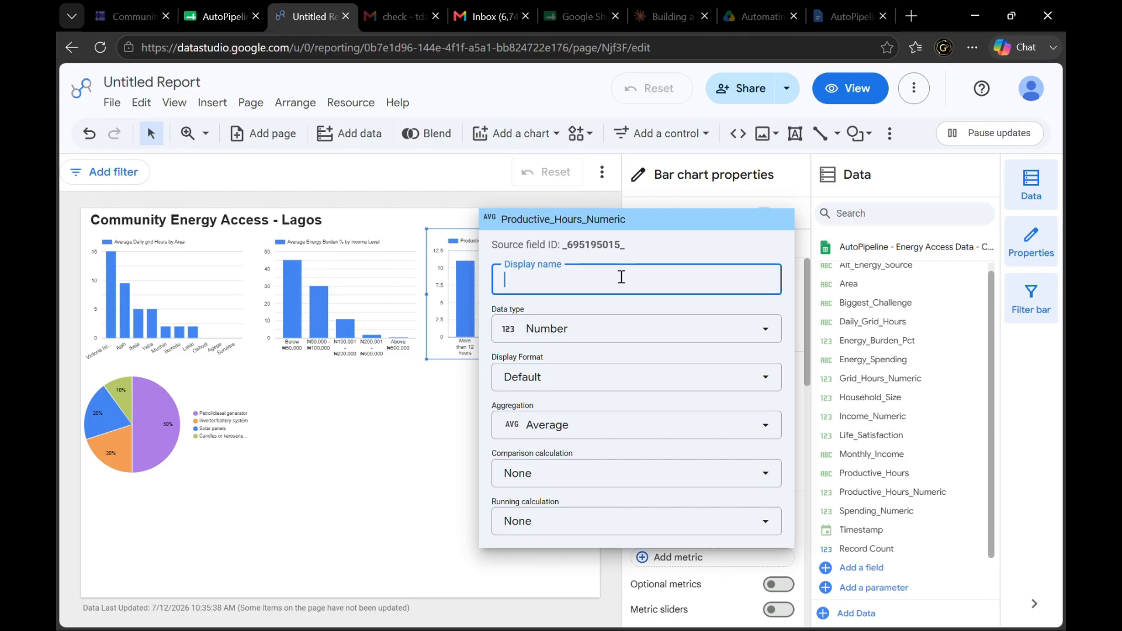
type("Average Ho")
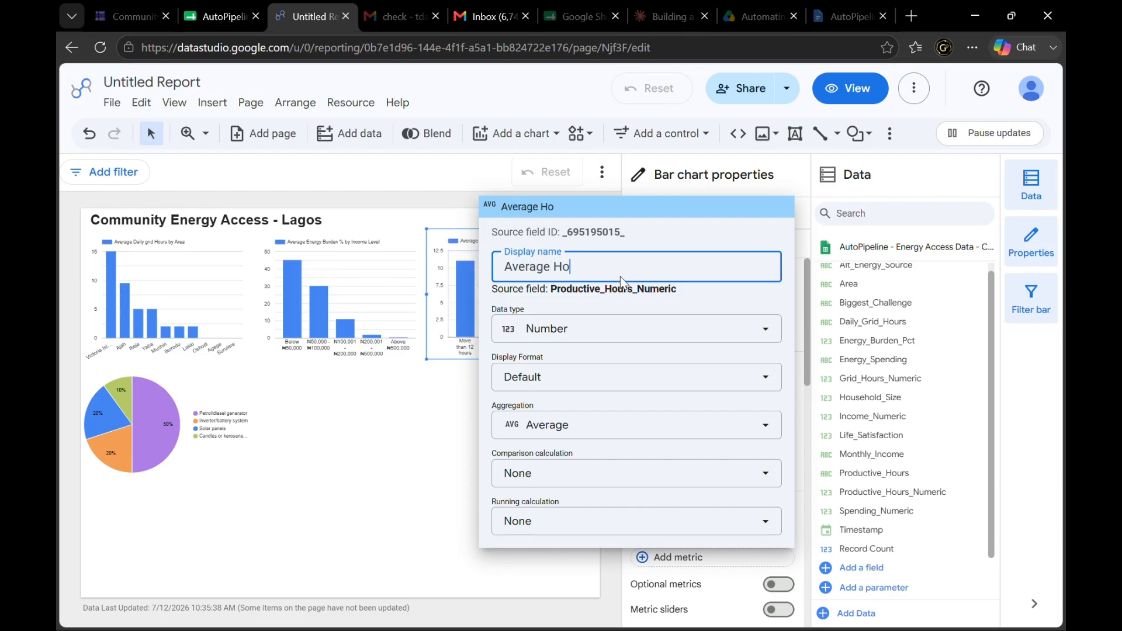
type("urs by Gri")
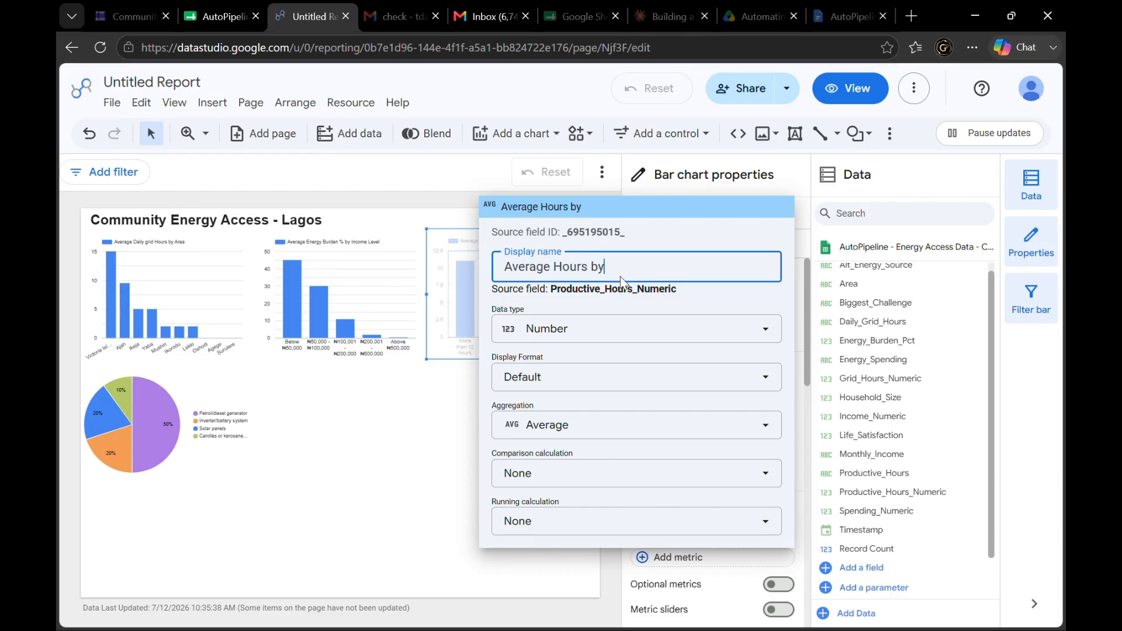
type("c")
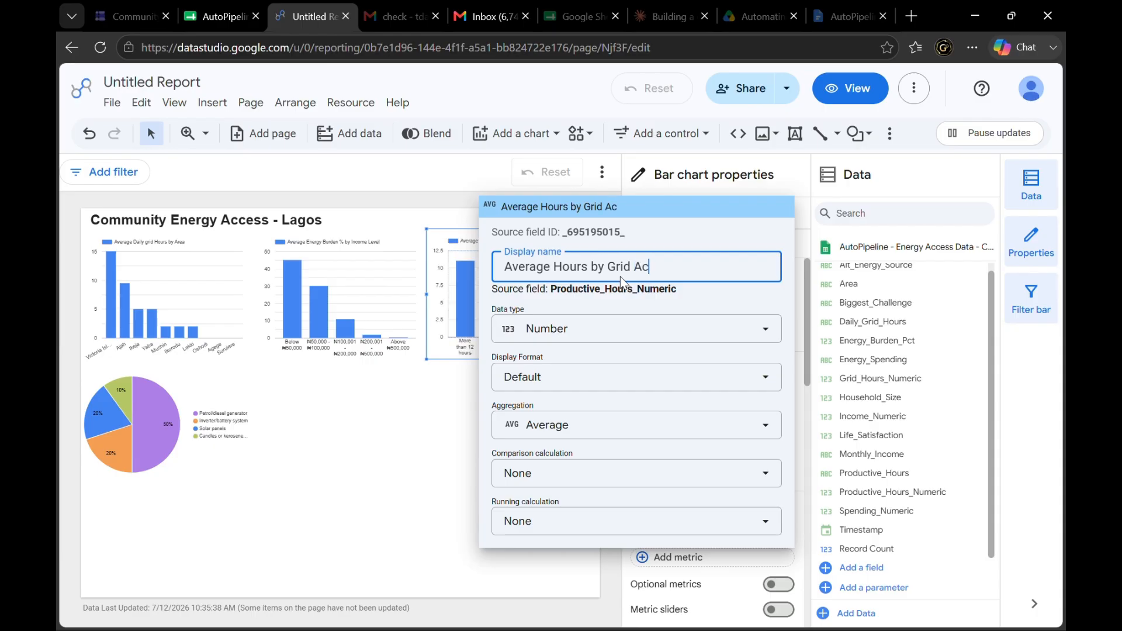
type("cess Level")
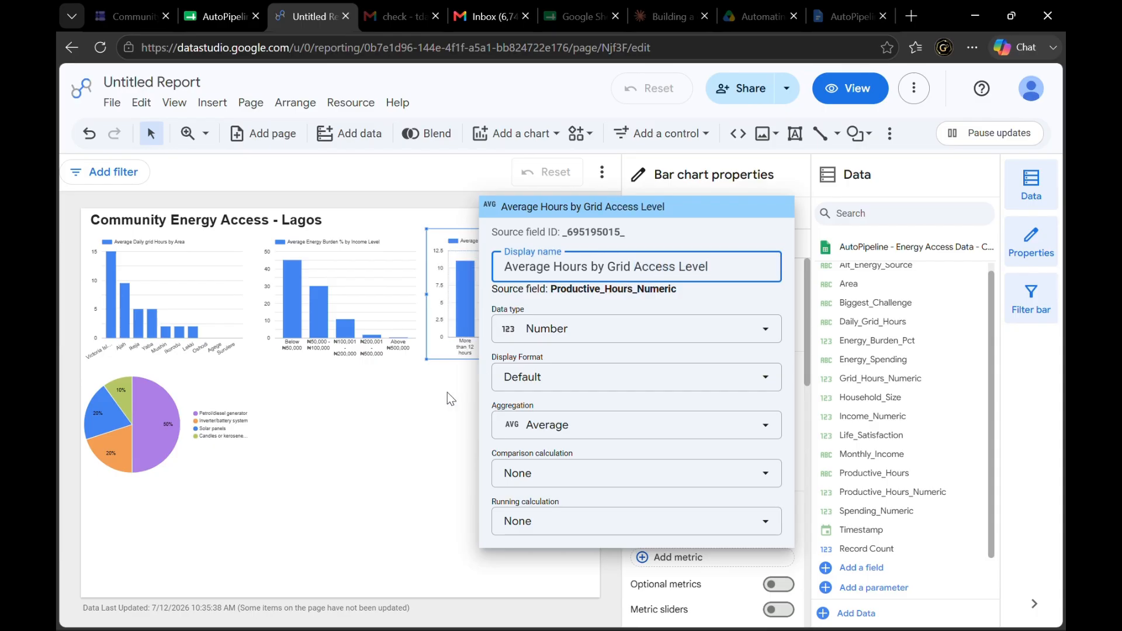
key("Return")
left_click(422, 415)
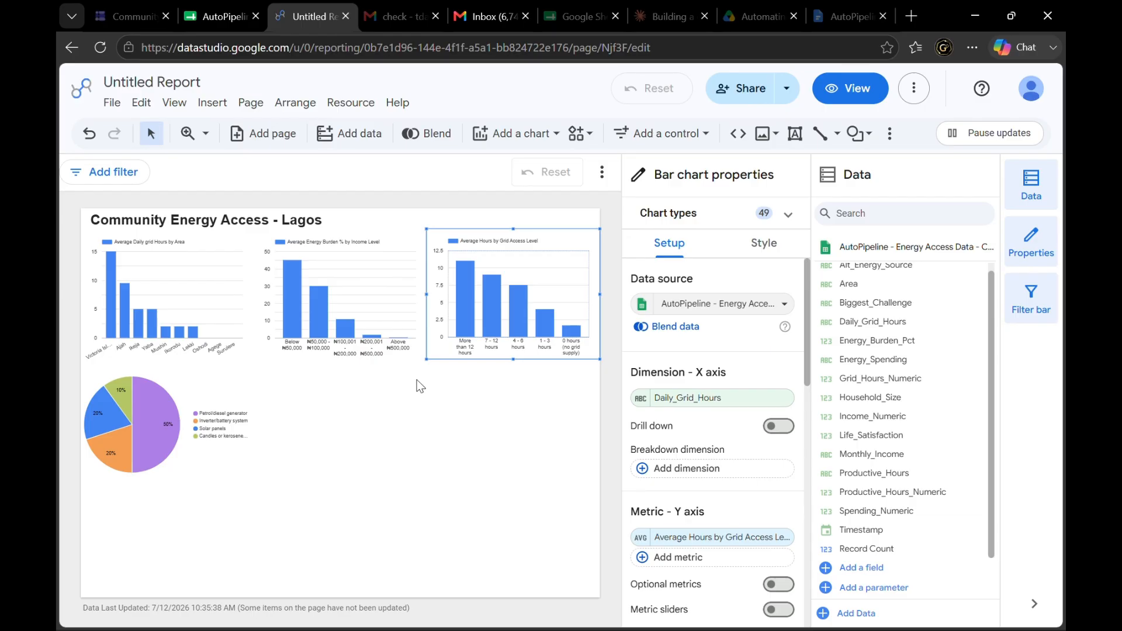
Insert a line chart beside the pie chart, directly below the energy burden chart, and set its X-axis dimension to Daily_Grid_Hours
left_click(534, 127)
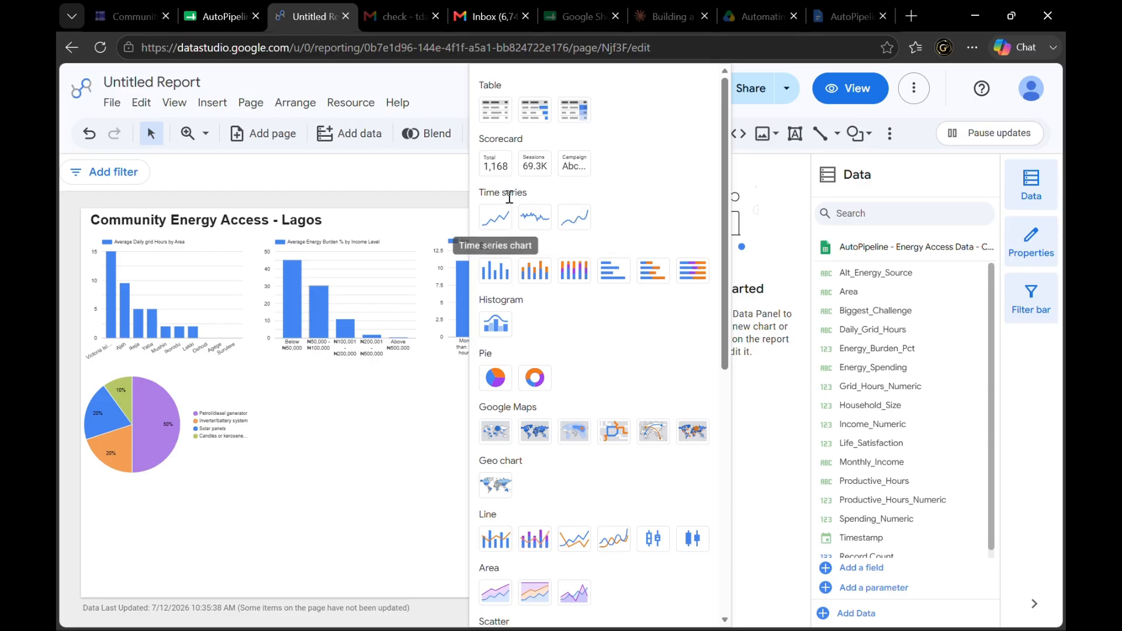
scroll(589, 339, "down", 3)
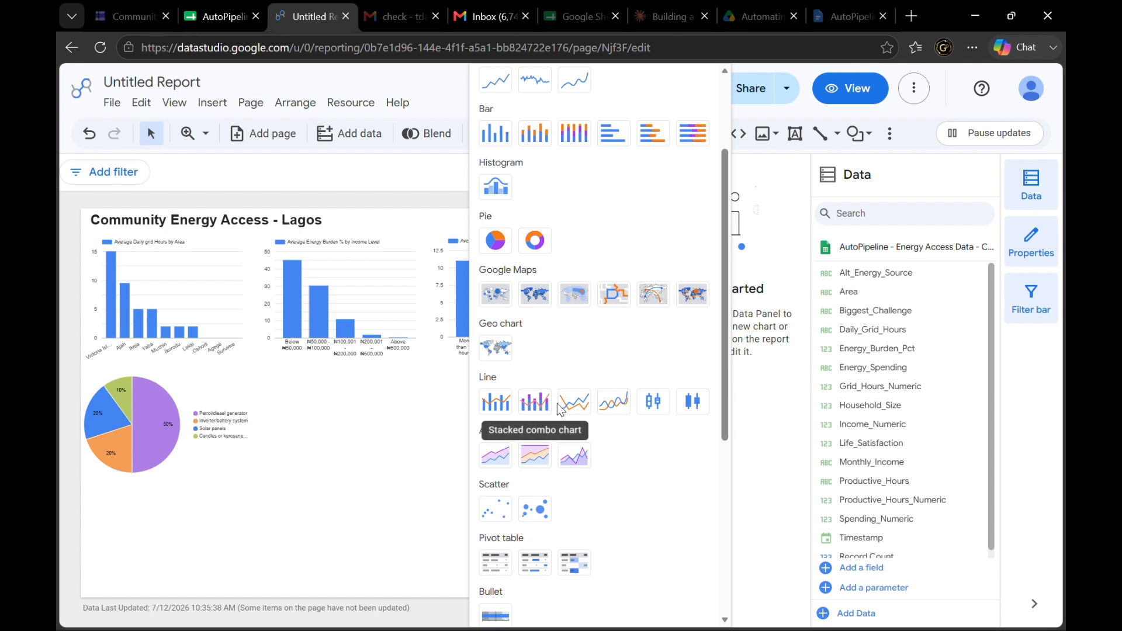
left_click(584, 407)
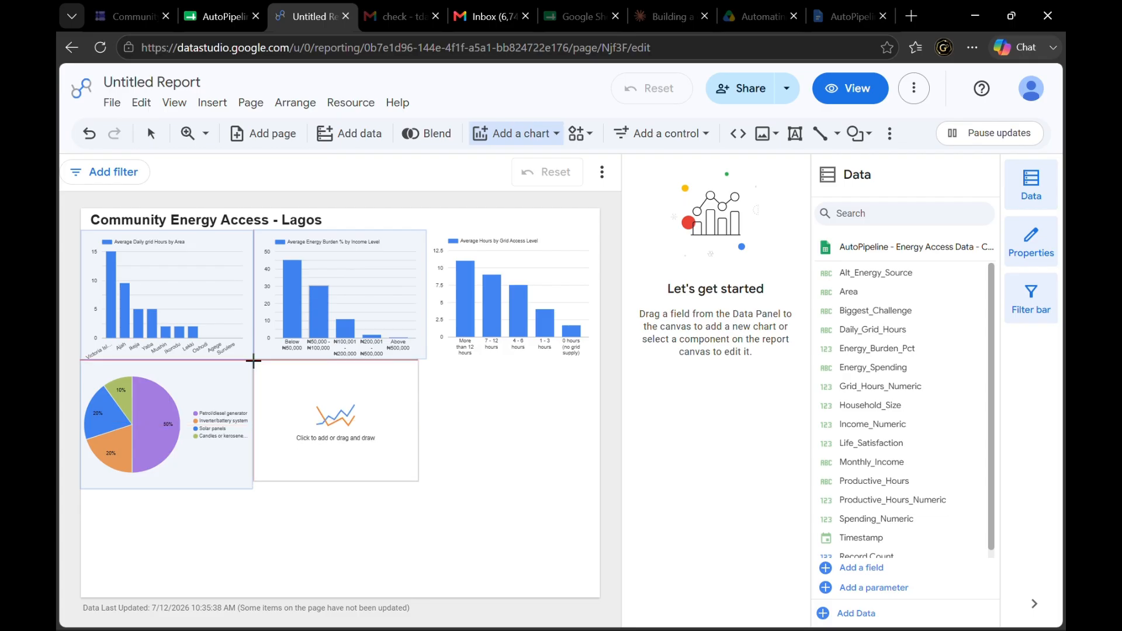
left_click(255, 360)
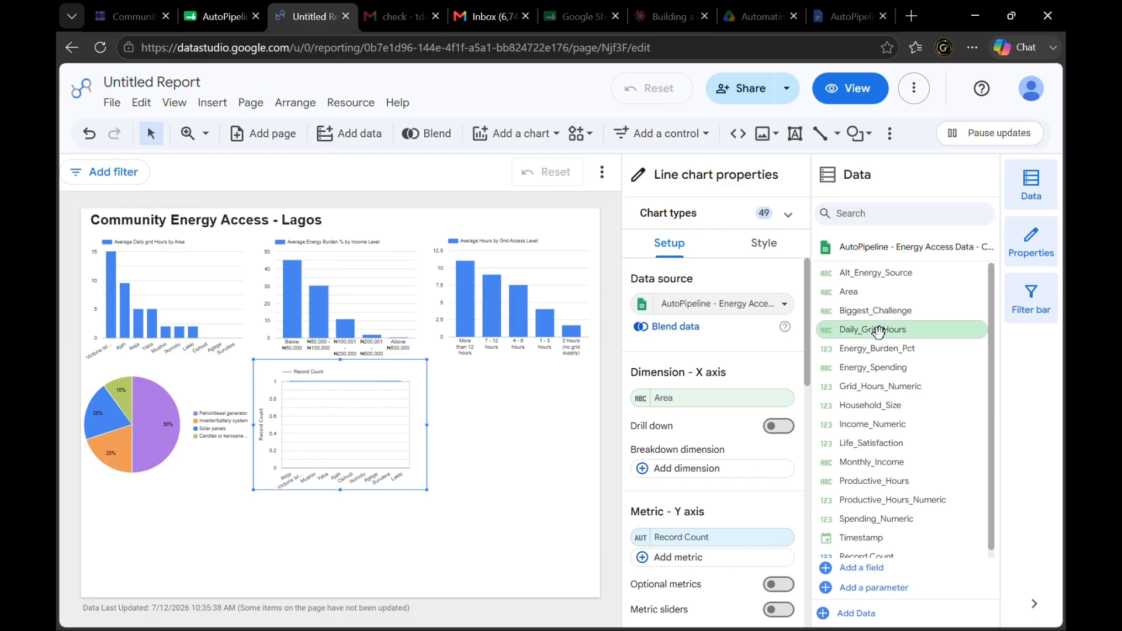
left_click_drag(878, 331, 715, 398)
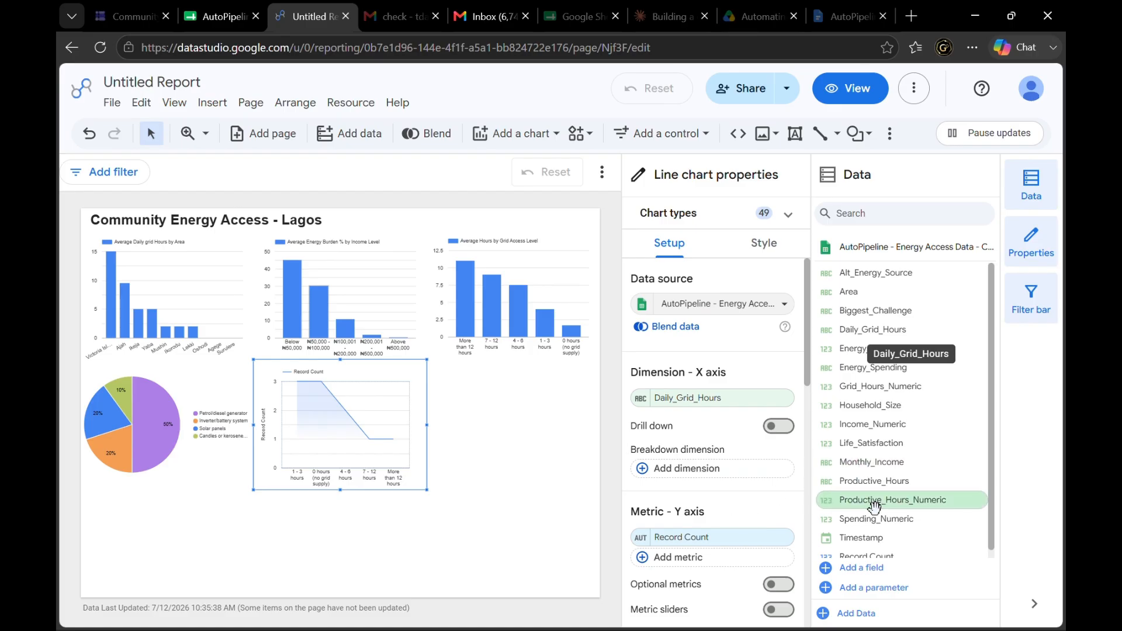
Set the line chart's Y-axis metric to Life_Satisfaction with Average aggregation and widen the chart to the page's right edge
left_click_drag(865, 433, 725, 552)
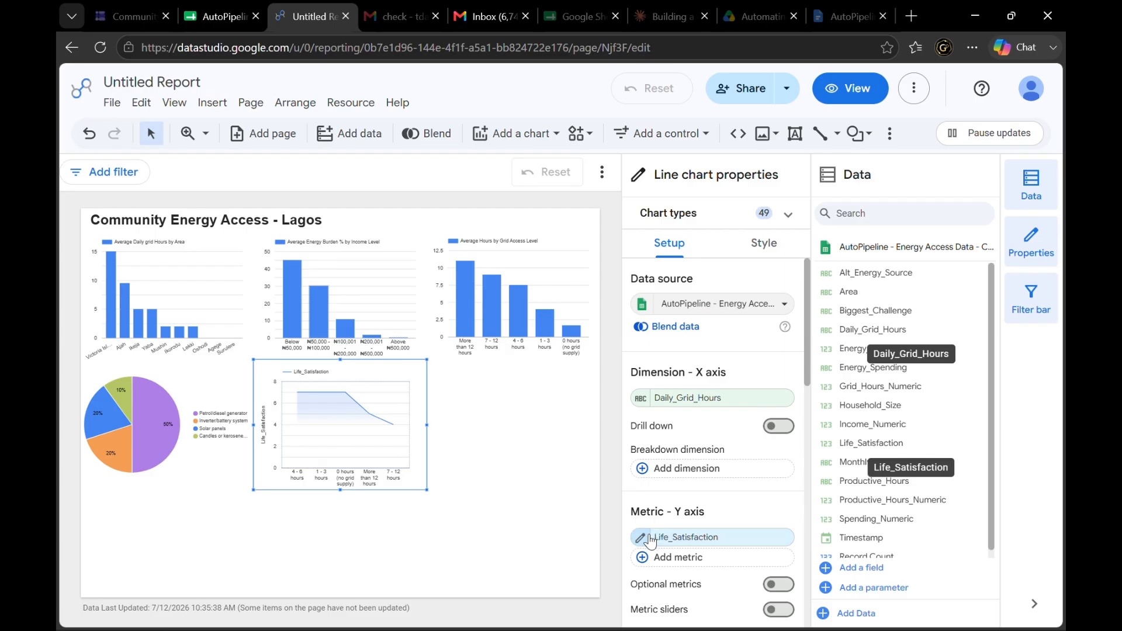
left_click(642, 537)
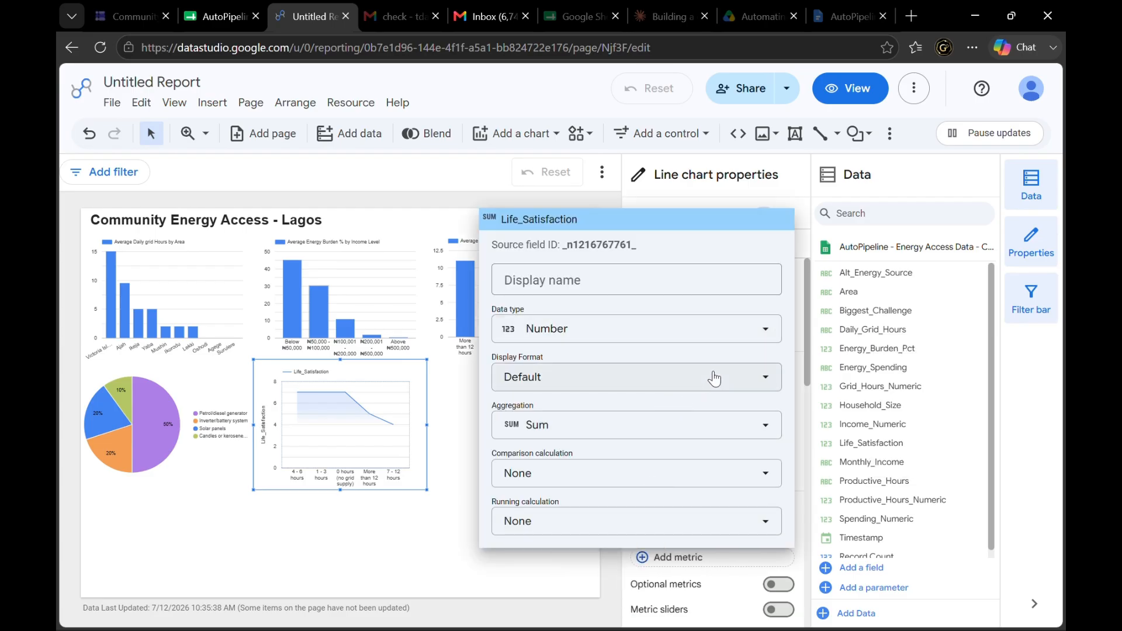
left_click(711, 433)
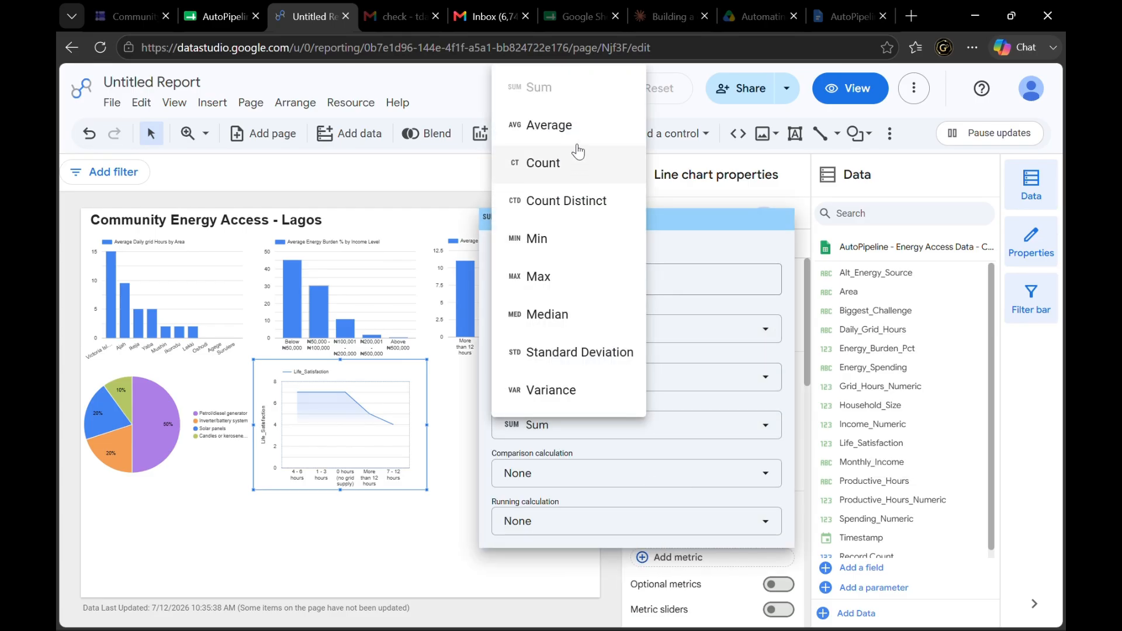
left_click(585, 123)
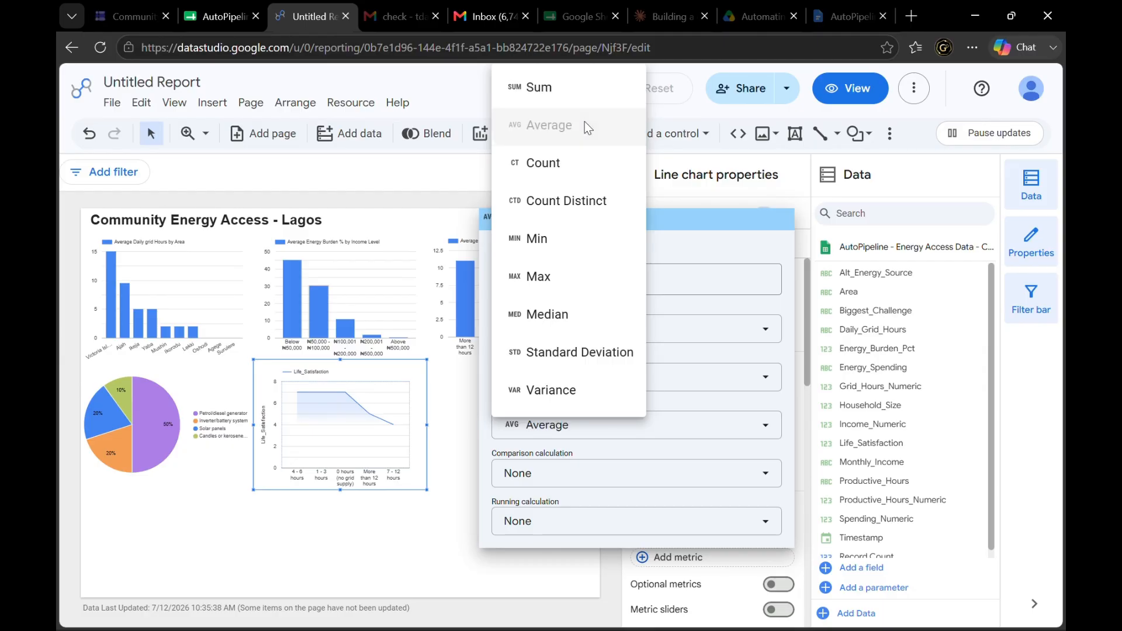
left_click(457, 380)
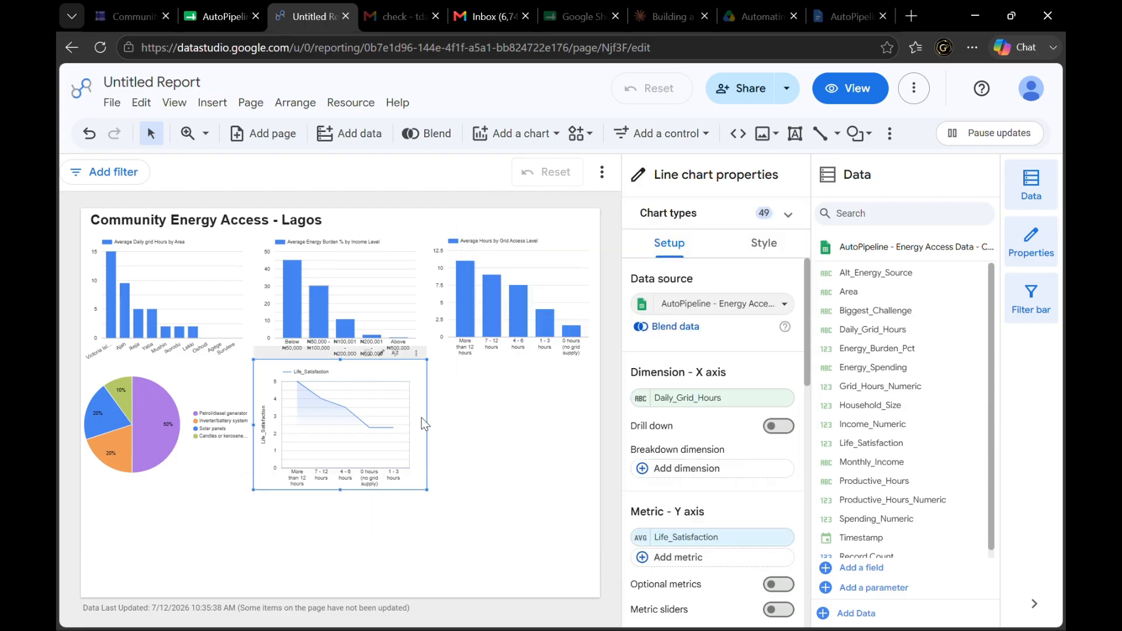
left_click_drag(427, 425, 603, 418)
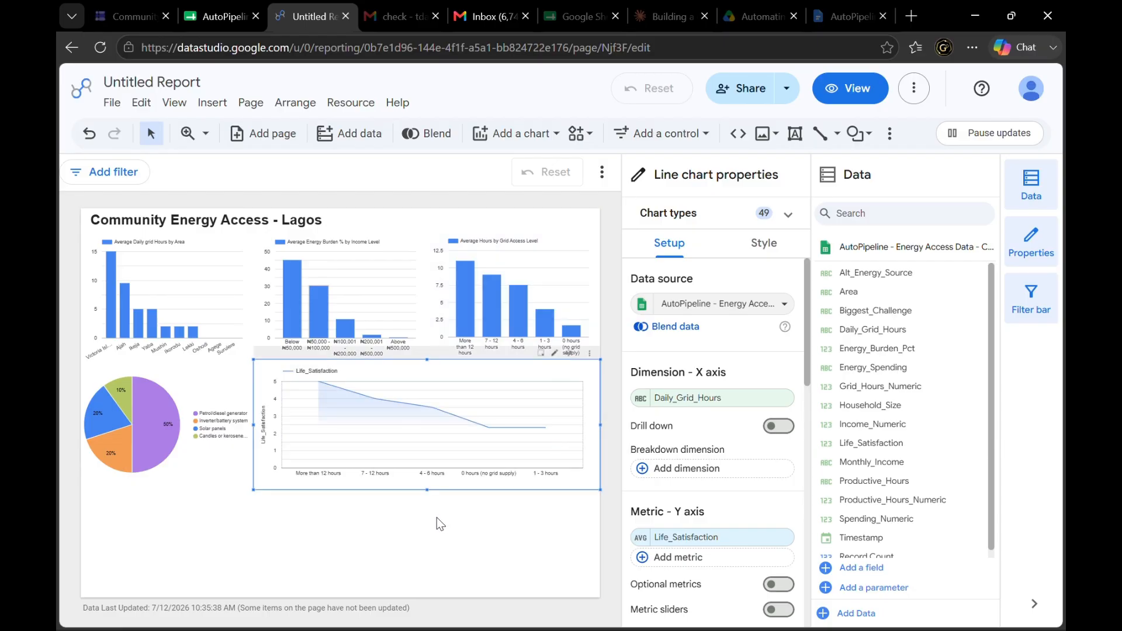
left_click(390, 533)
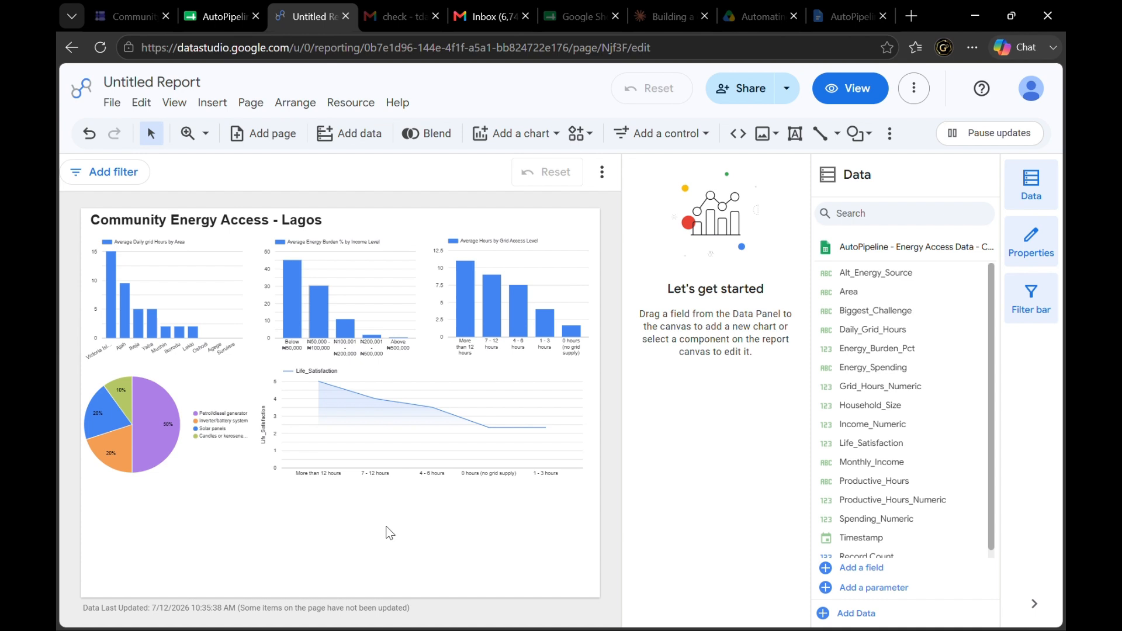
Insert a drop-down list control beside the report title, above the third bar chart, and set its control field to Area
left_click(685, 132)
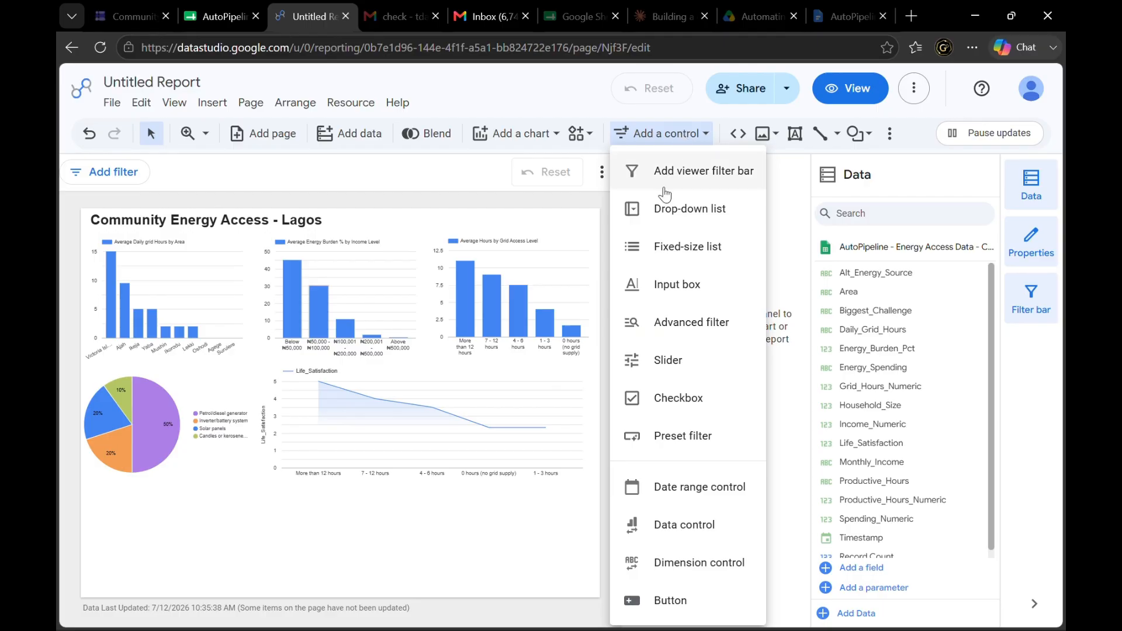
left_click(696, 209)
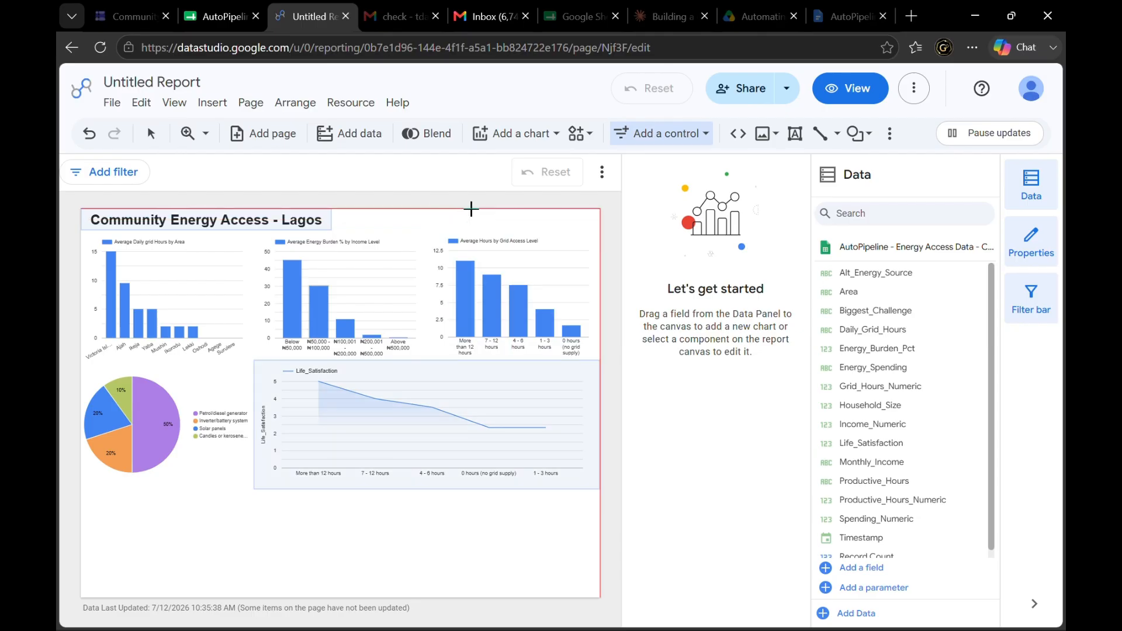
left_click(471, 209)
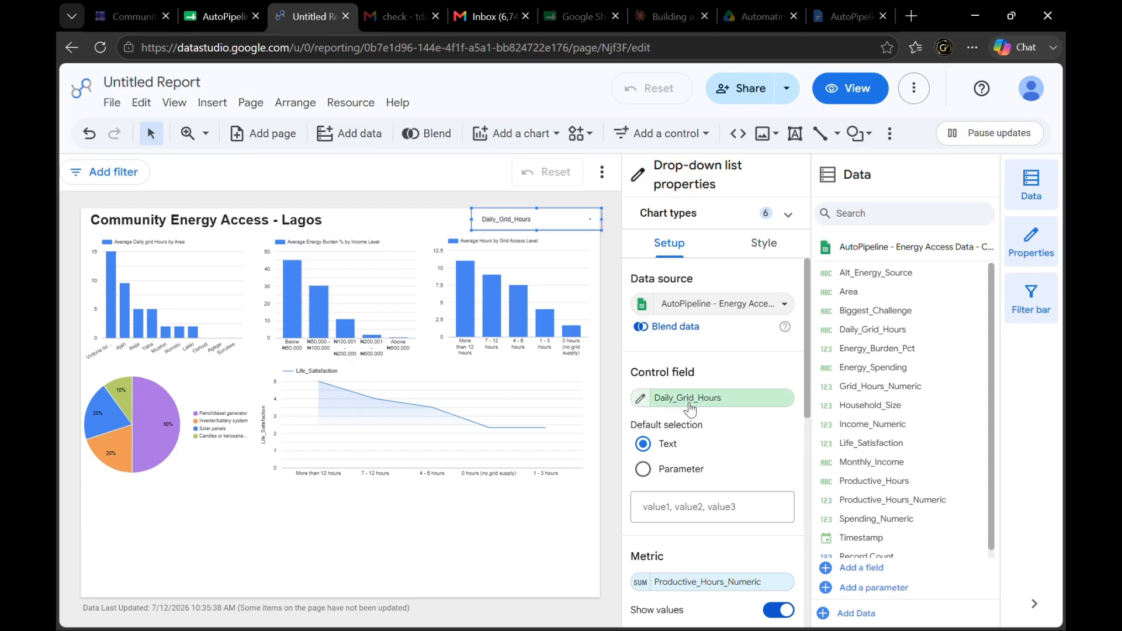
left_click_drag(847, 291, 710, 402)
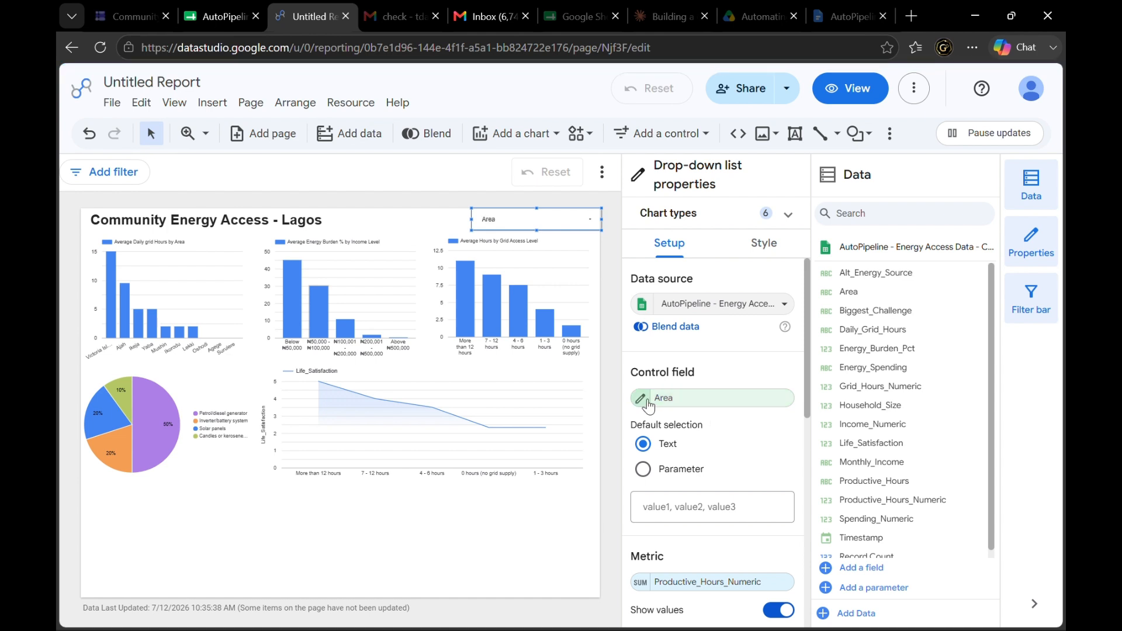
Give the drop-down control's Area field the display name "Filter by Area" and deselect everything on the page
left_click(647, 402)
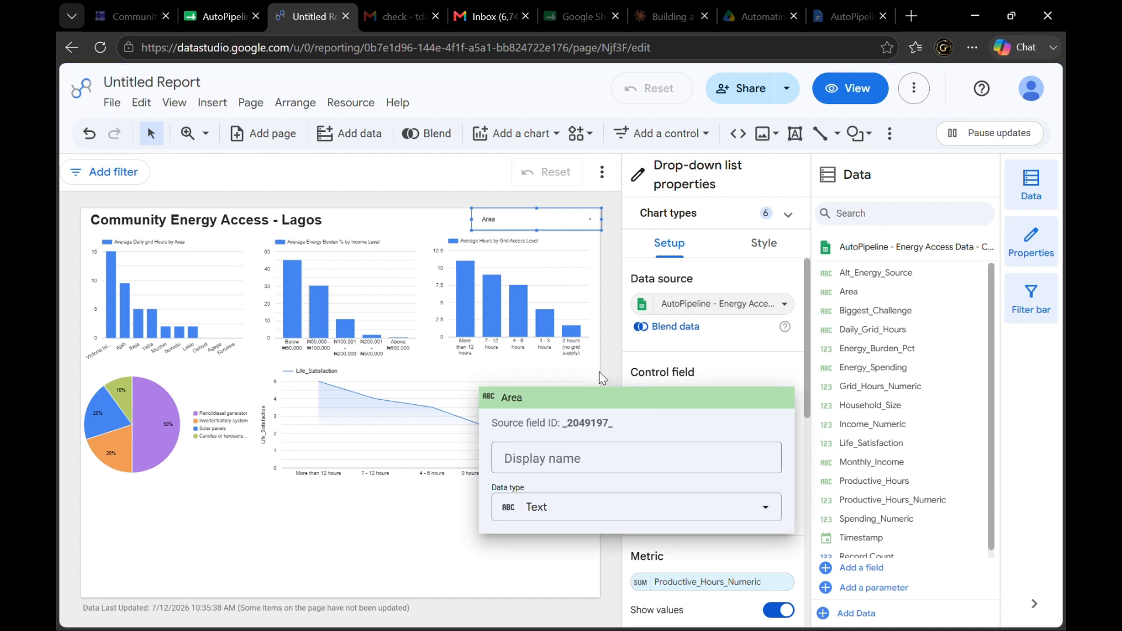
left_click(579, 456)
type("F")
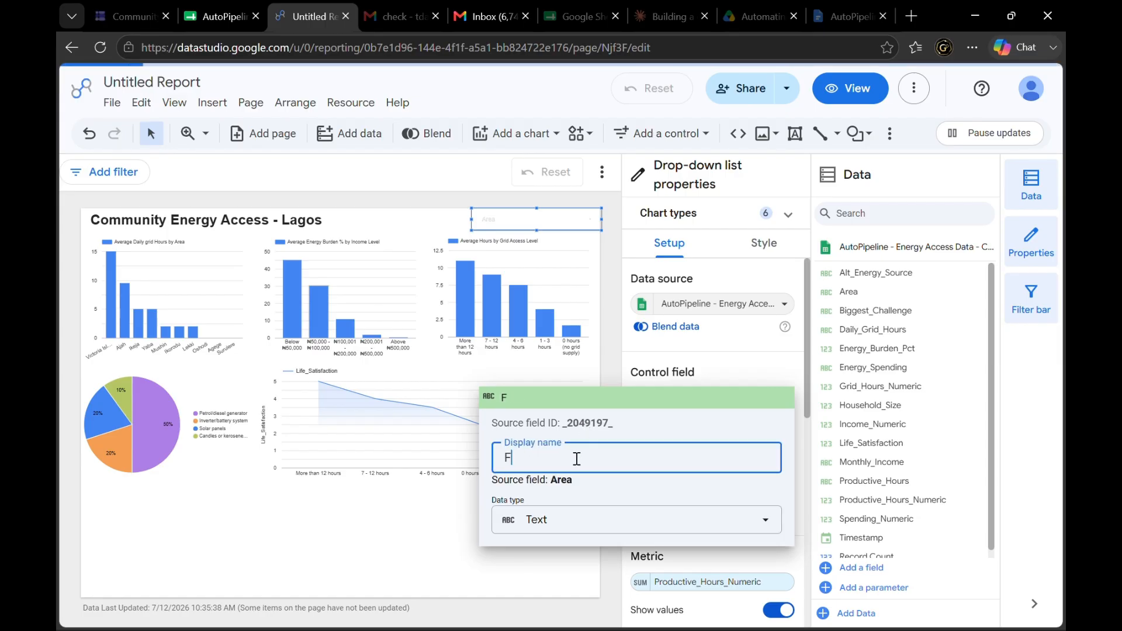
type("ilter by ")
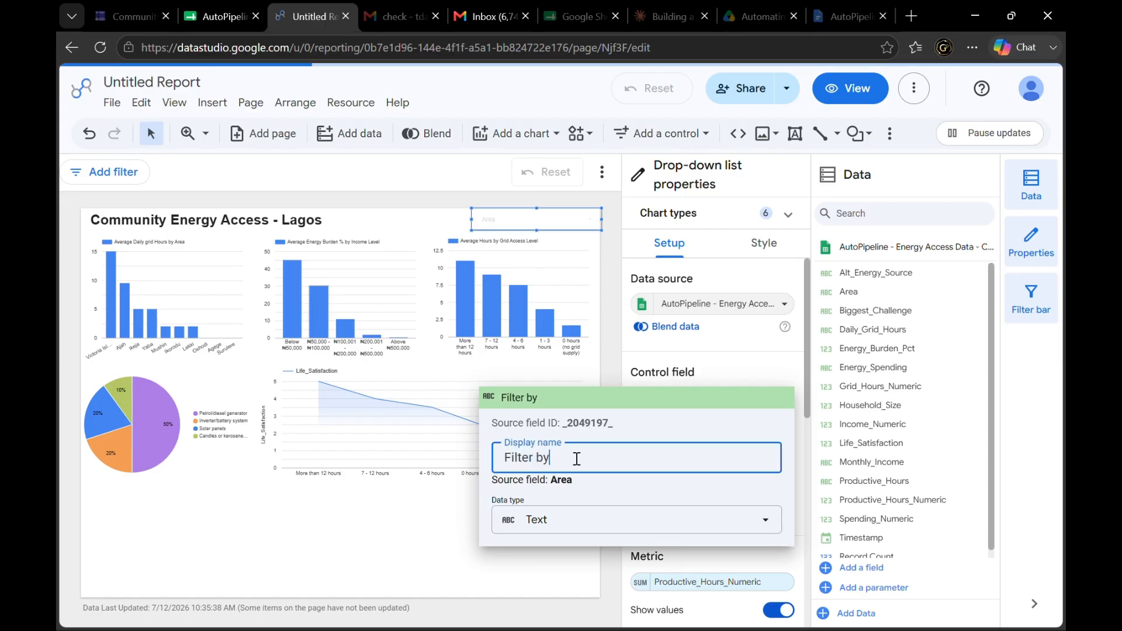
type("Area")
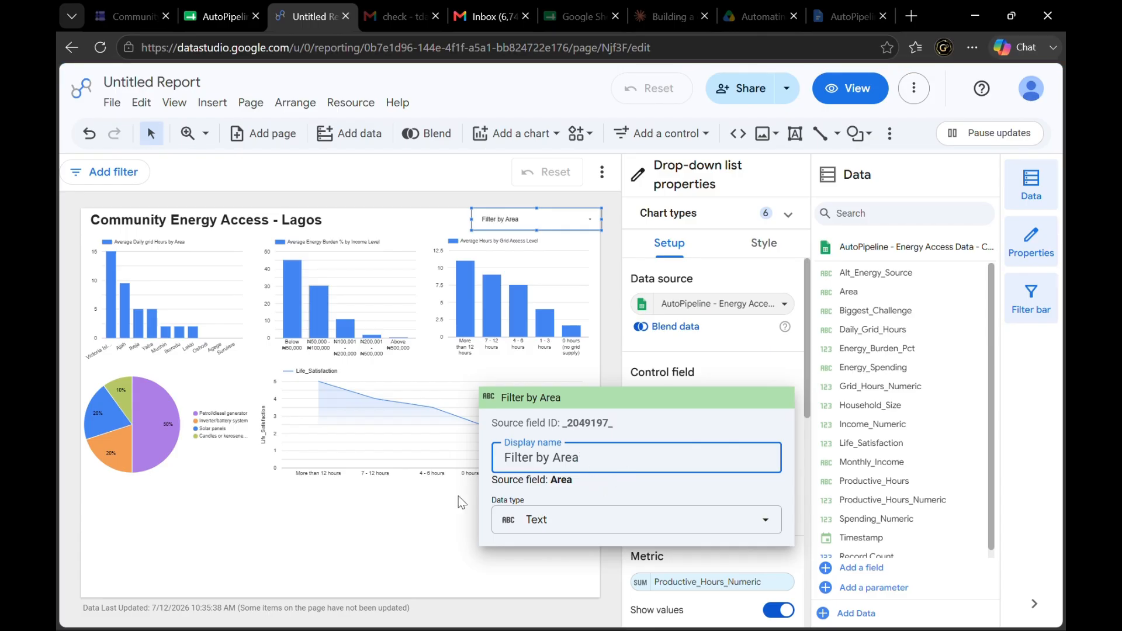
left_click(415, 518)
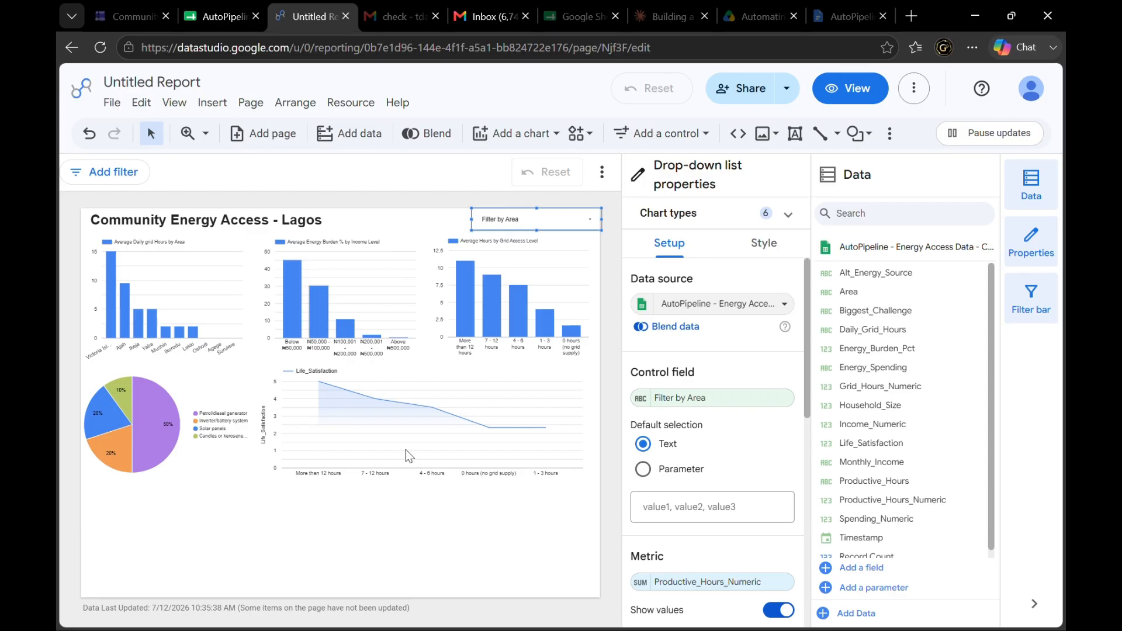
left_click(320, 233)
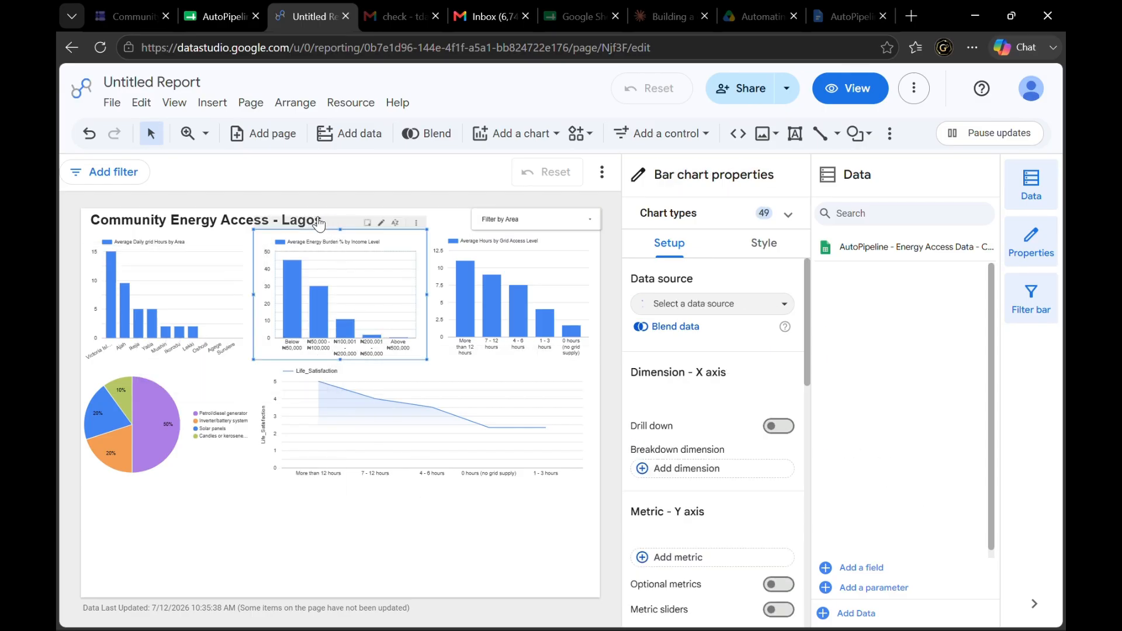
left_click(364, 498)
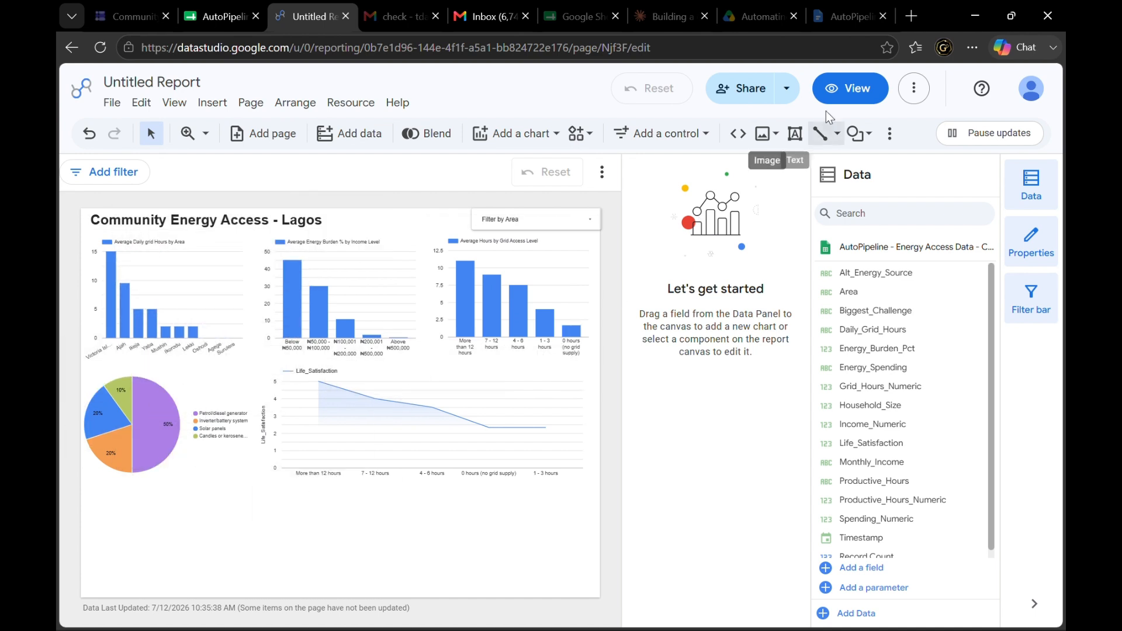
Preview the report in view mode, examine the values and titles of the three bar charts, and return to editing
left_click(854, 96)
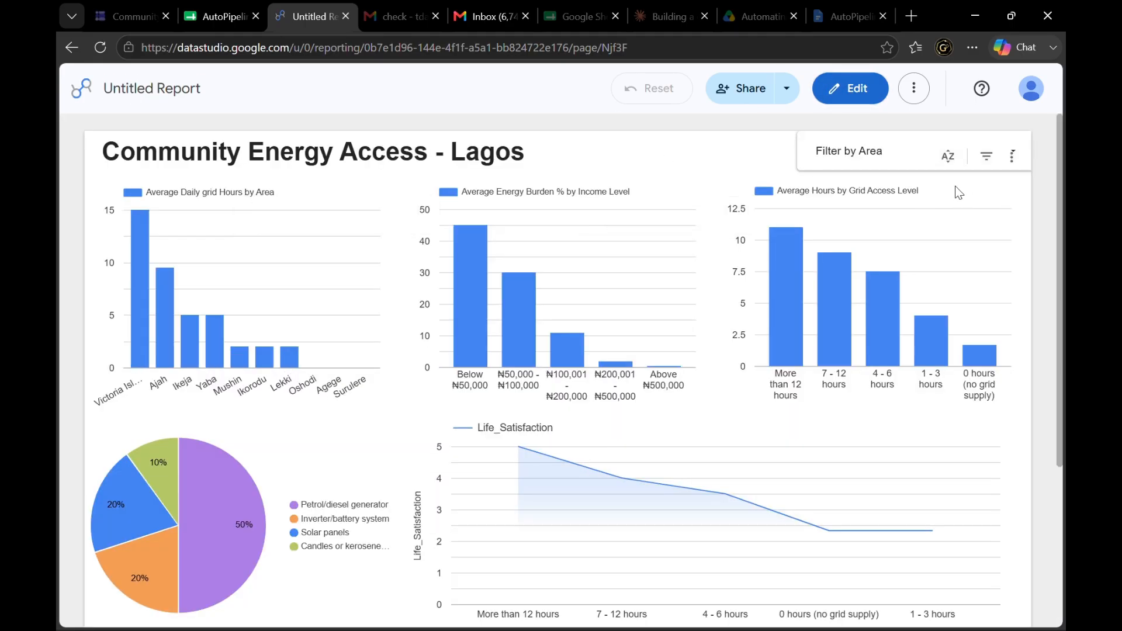
scroll(1048, 255, "down", 1)
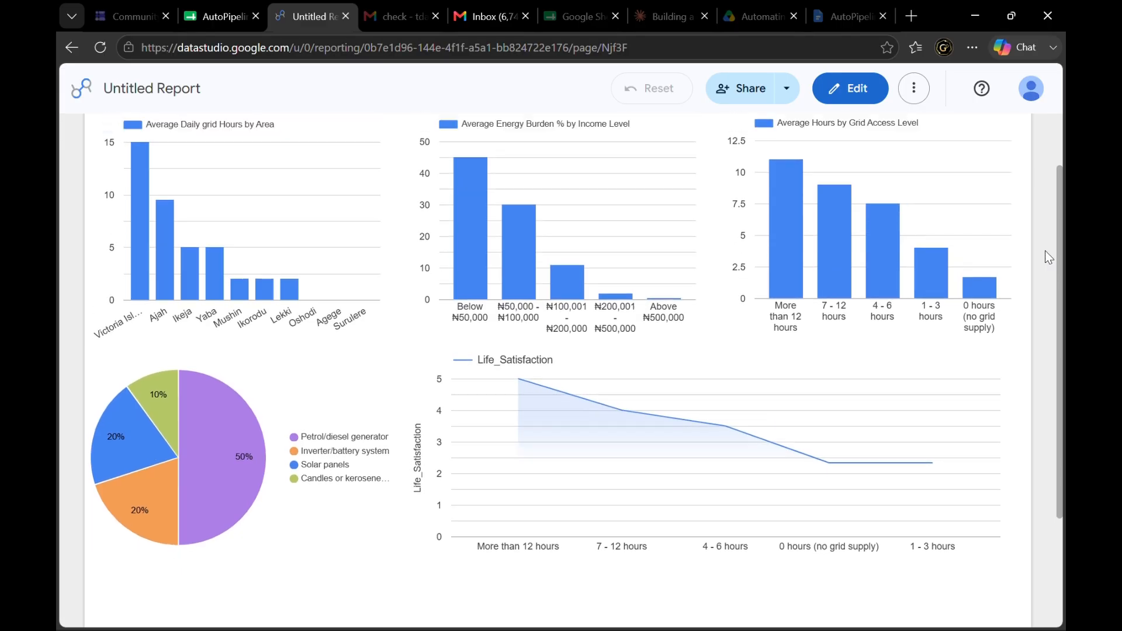
scroll(1046, 253, "up", 1)
scroll(1045, 256, "down", 1)
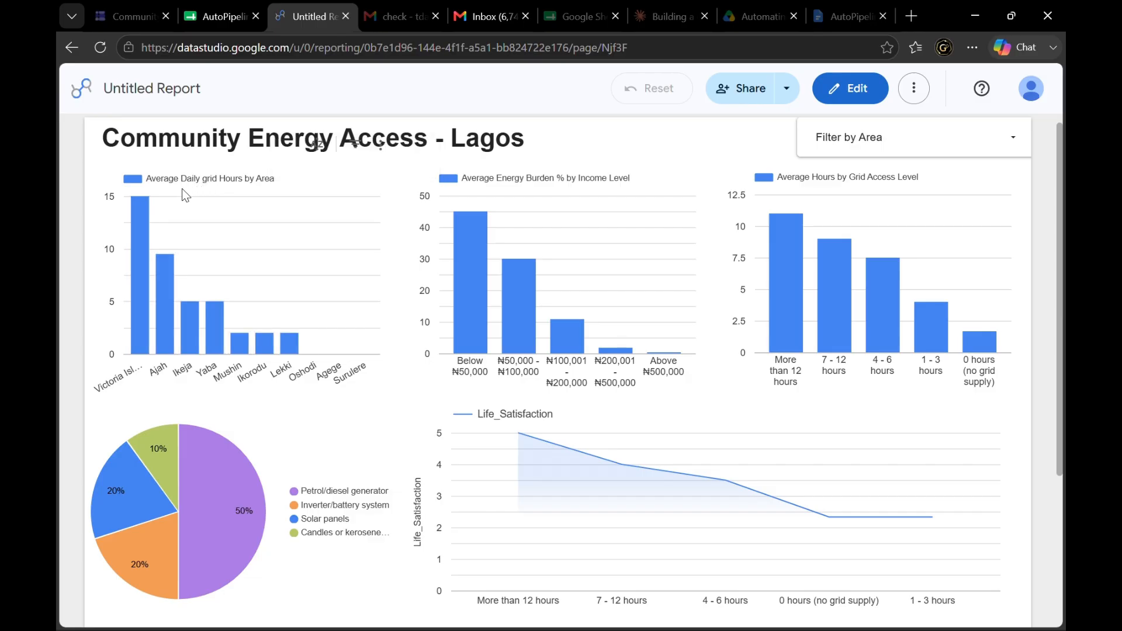
mouse_move(142, 205)
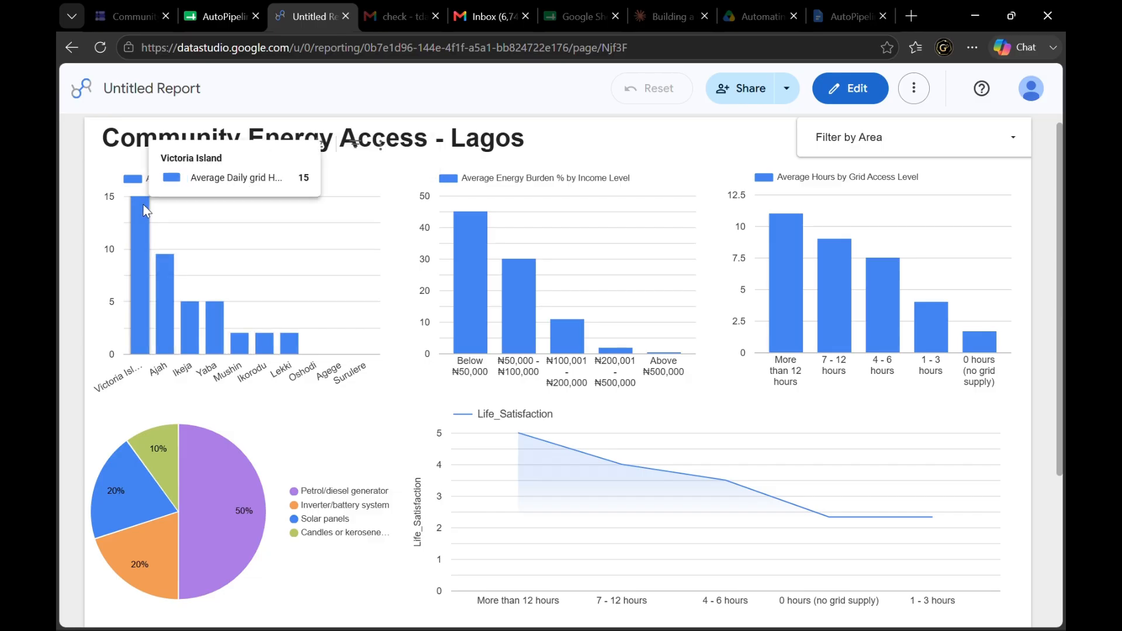
mouse_move(190, 314)
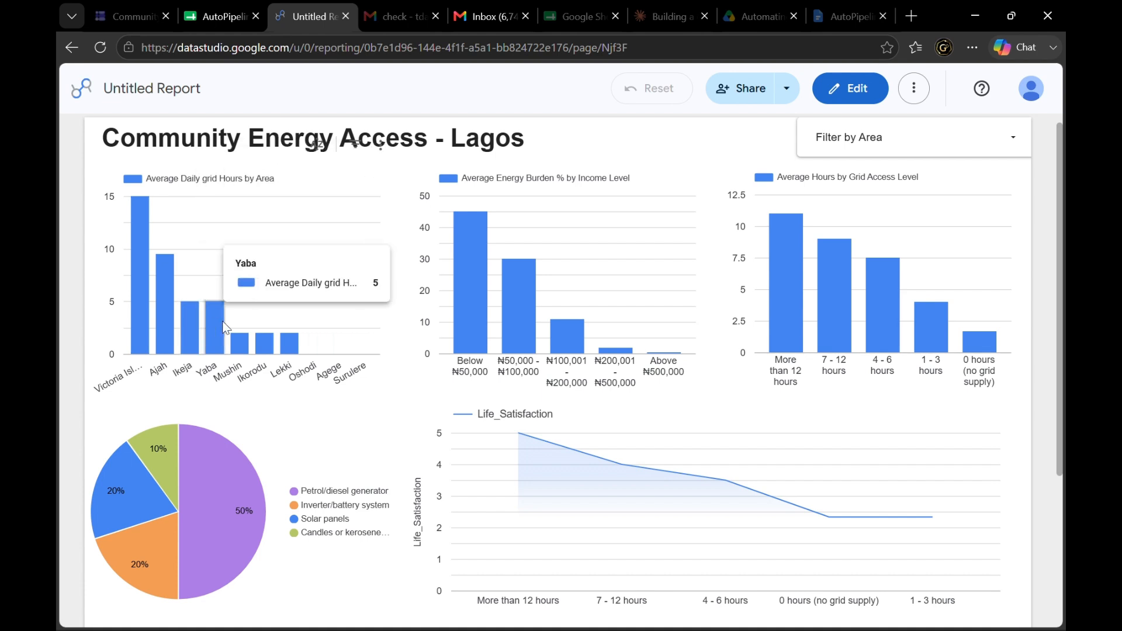
mouse_move(246, 347)
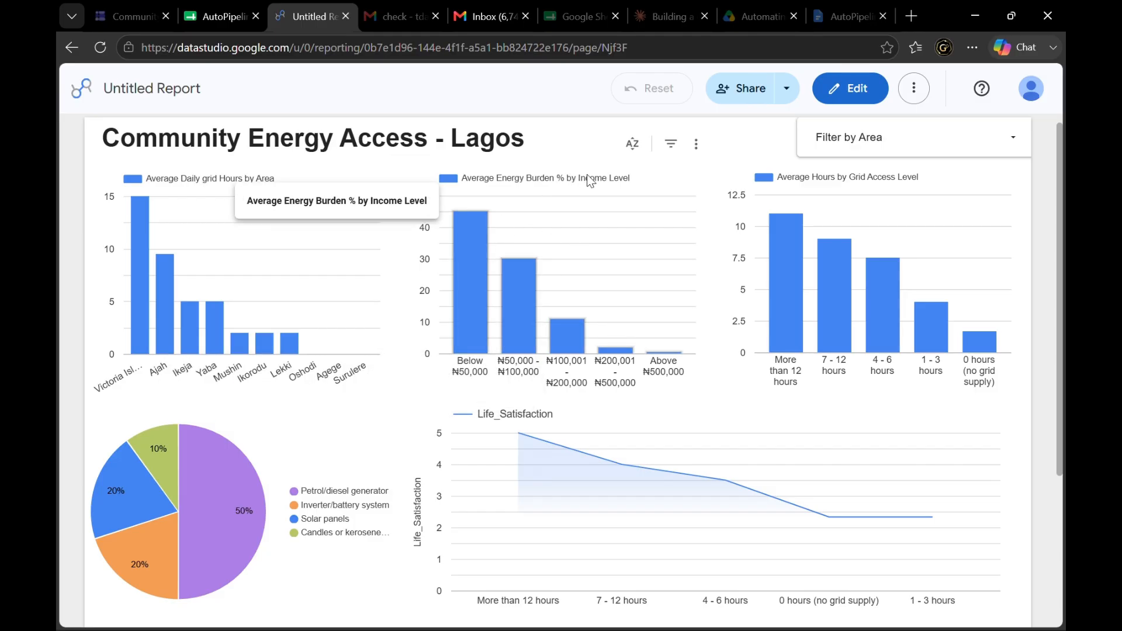
mouse_move(475, 276)
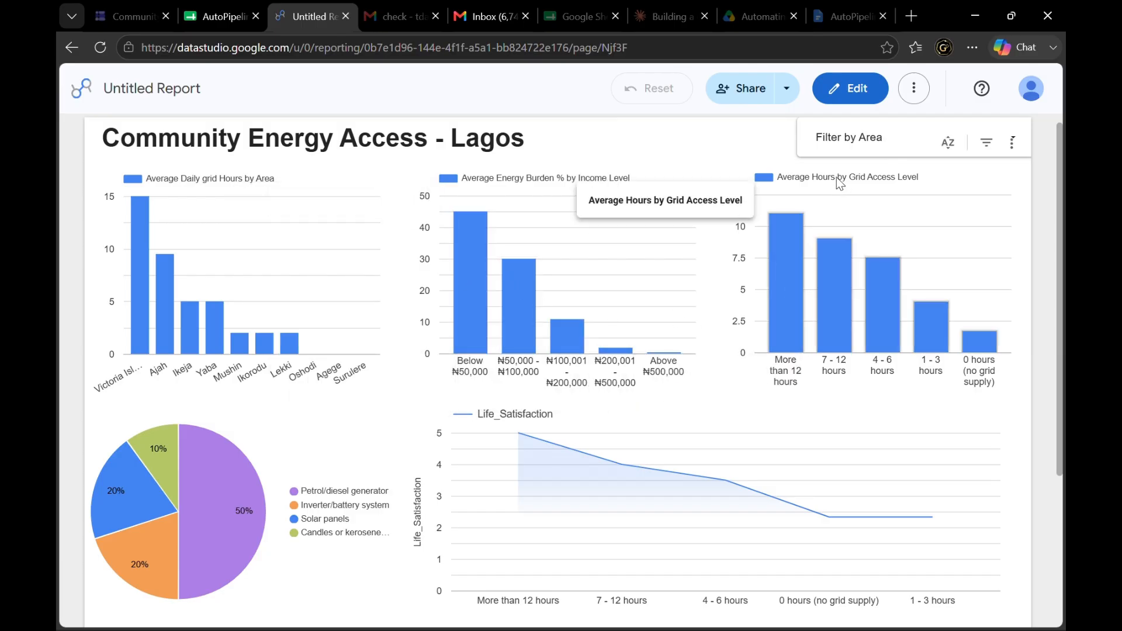
mouse_move(973, 340)
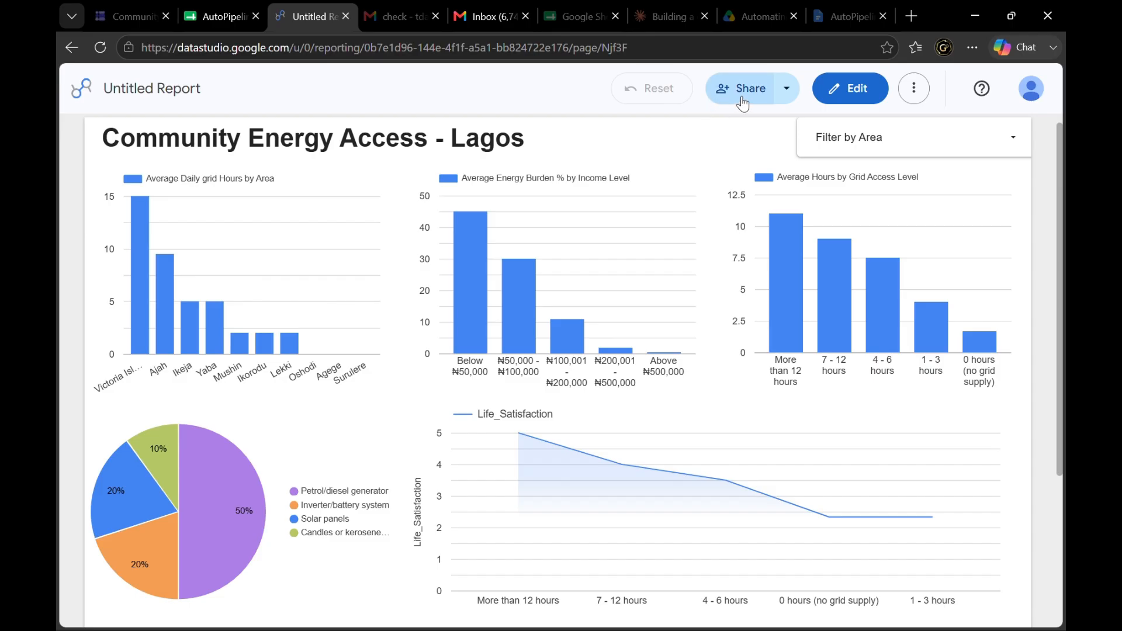
left_click(827, 96)
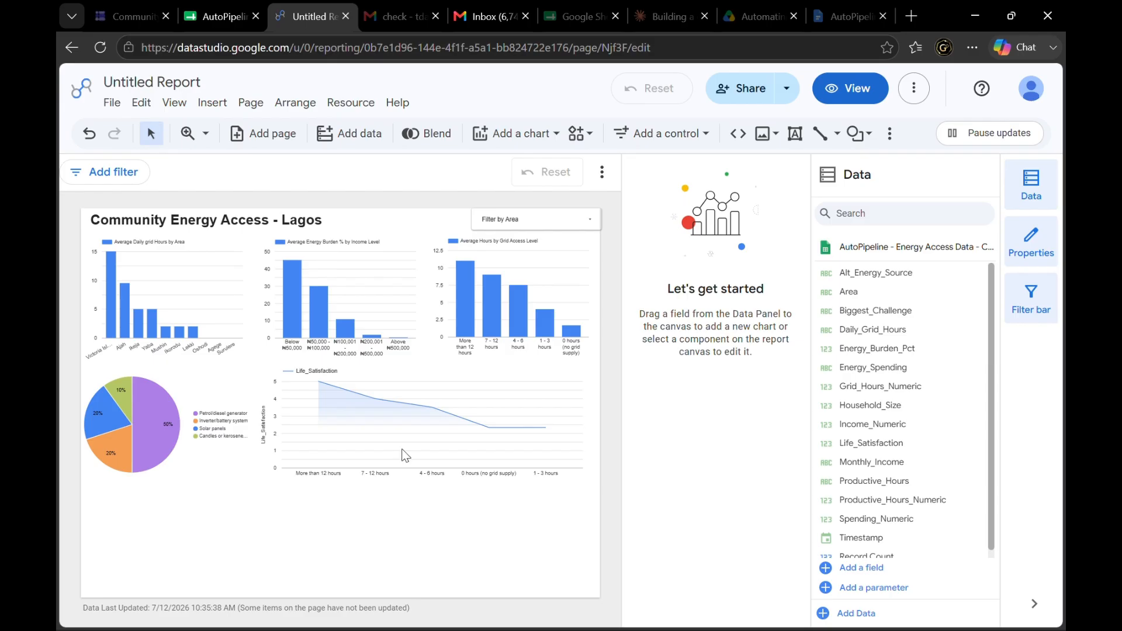
Choose Public link access in the report's sharing settings and close them without saving
left_click(788, 89)
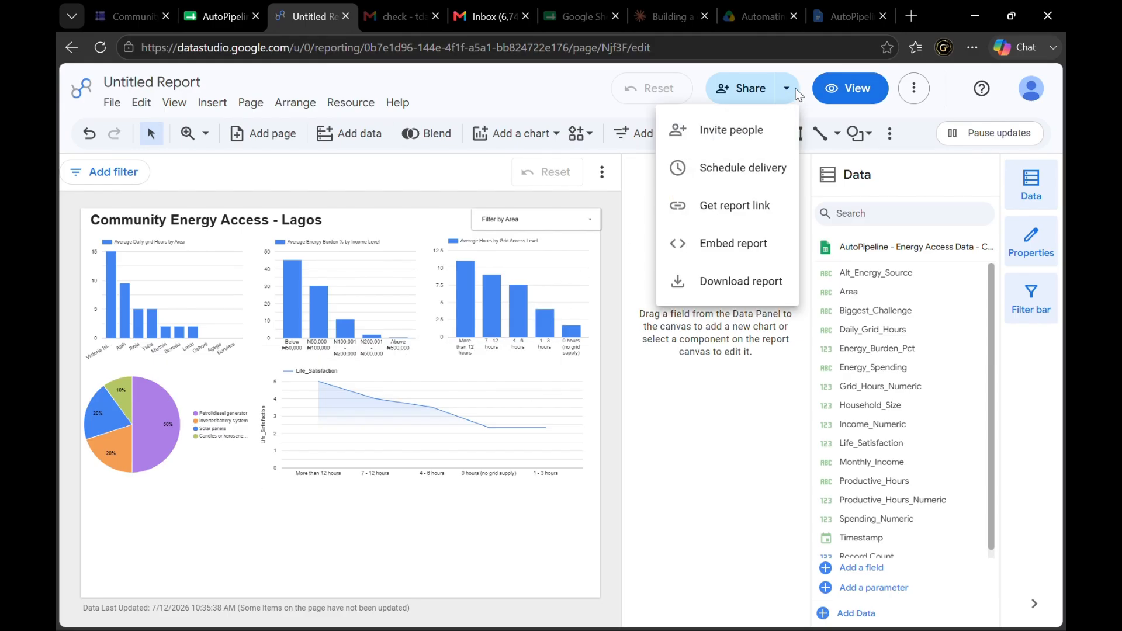
left_click(740, 94)
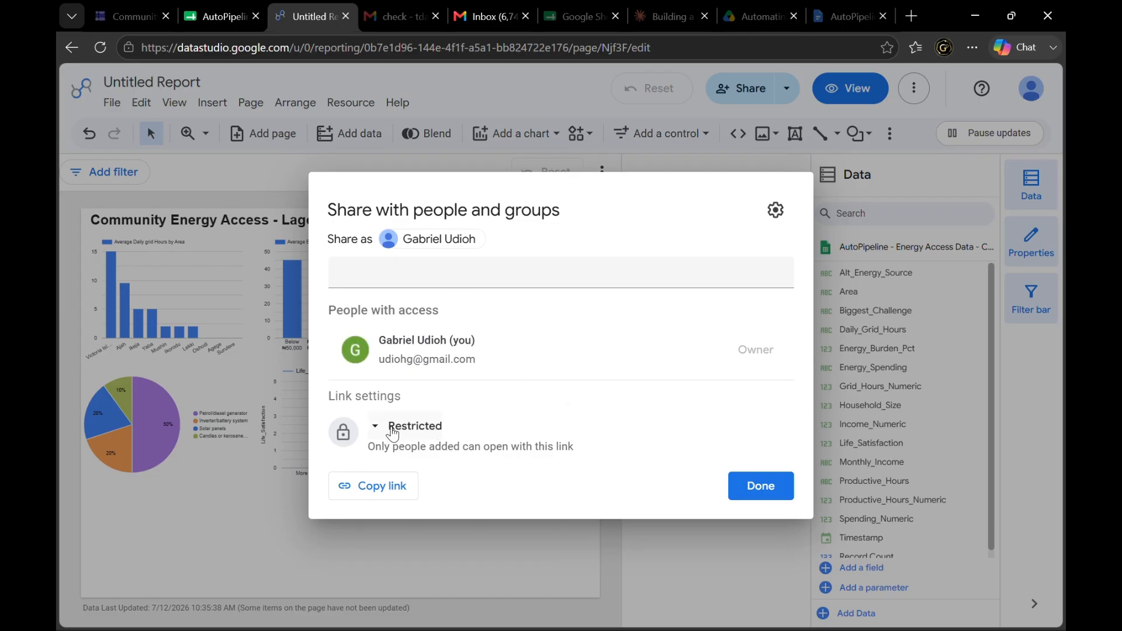
left_click(390, 436)
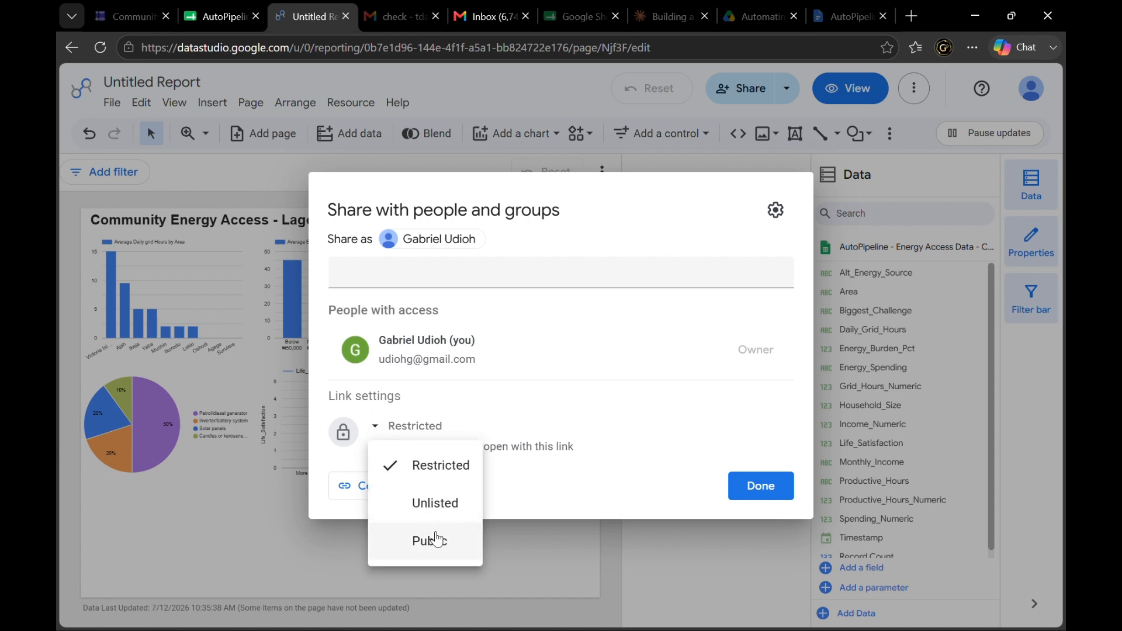
left_click(433, 537)
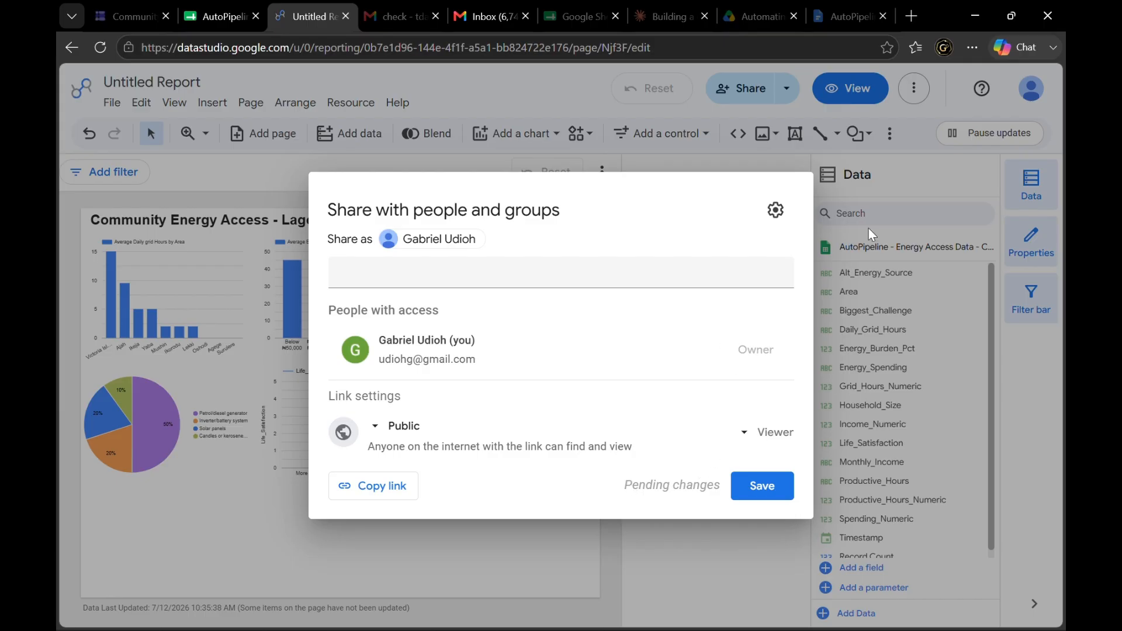
left_click(875, 210)
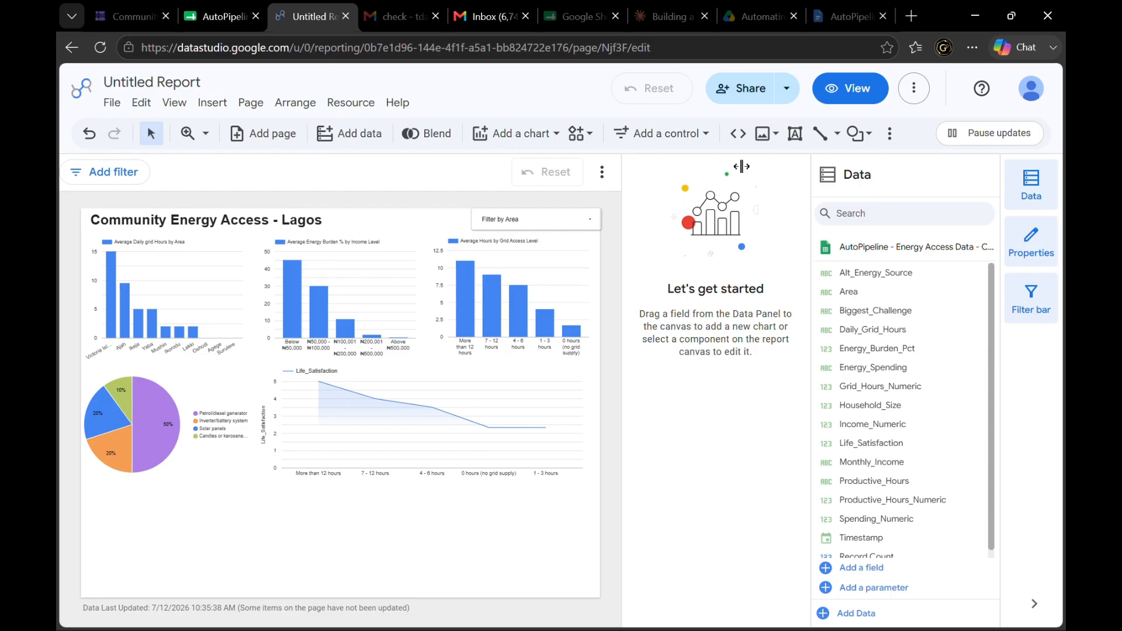
Switch to the AutoPipeline - Energy Access Data spreadsheet in Google Sheets and select the Energy_Burden_Pct header on the Cleaned Data sheet
left_click(215, 19)
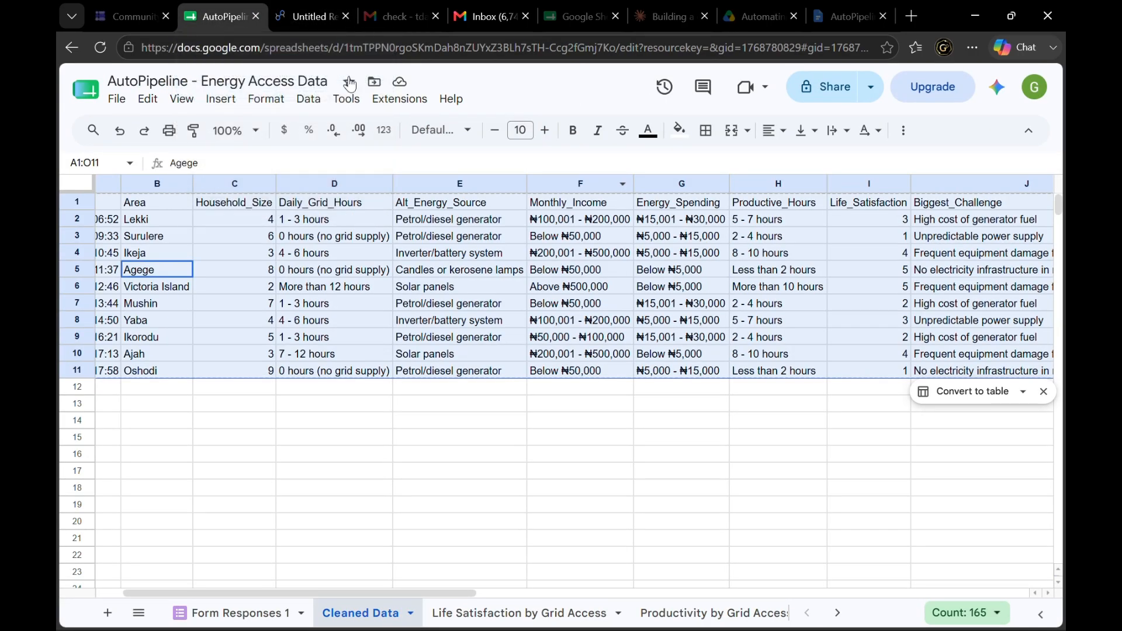
scroll(761, 457, "right", 5)
scroll(761, 457, "right", 4)
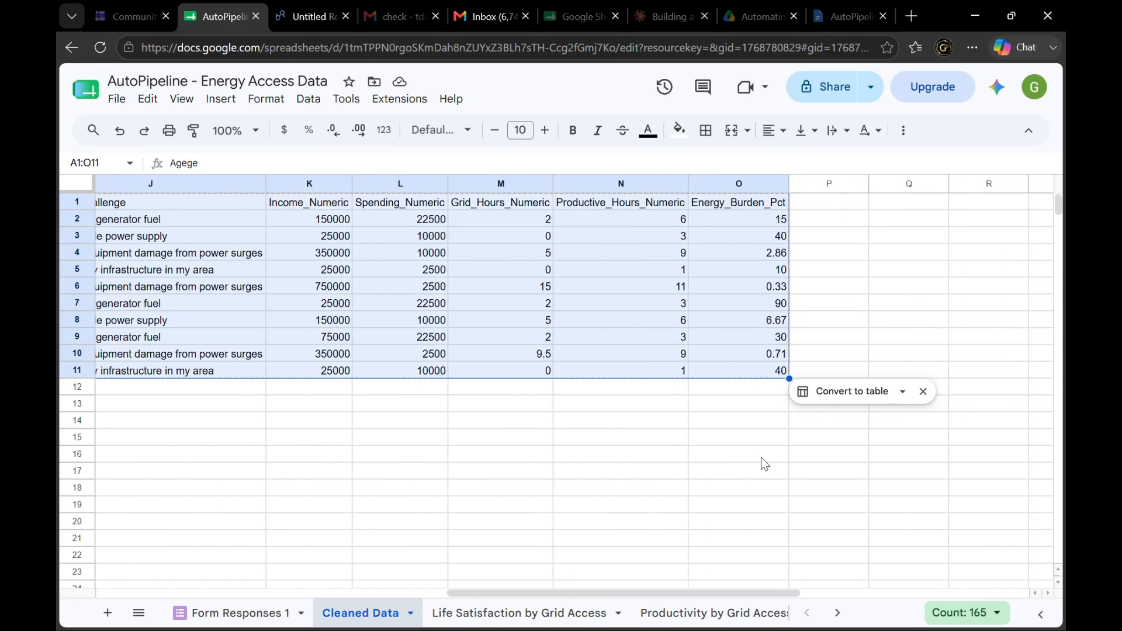
left_click(761, 457)
left_click(663, 207)
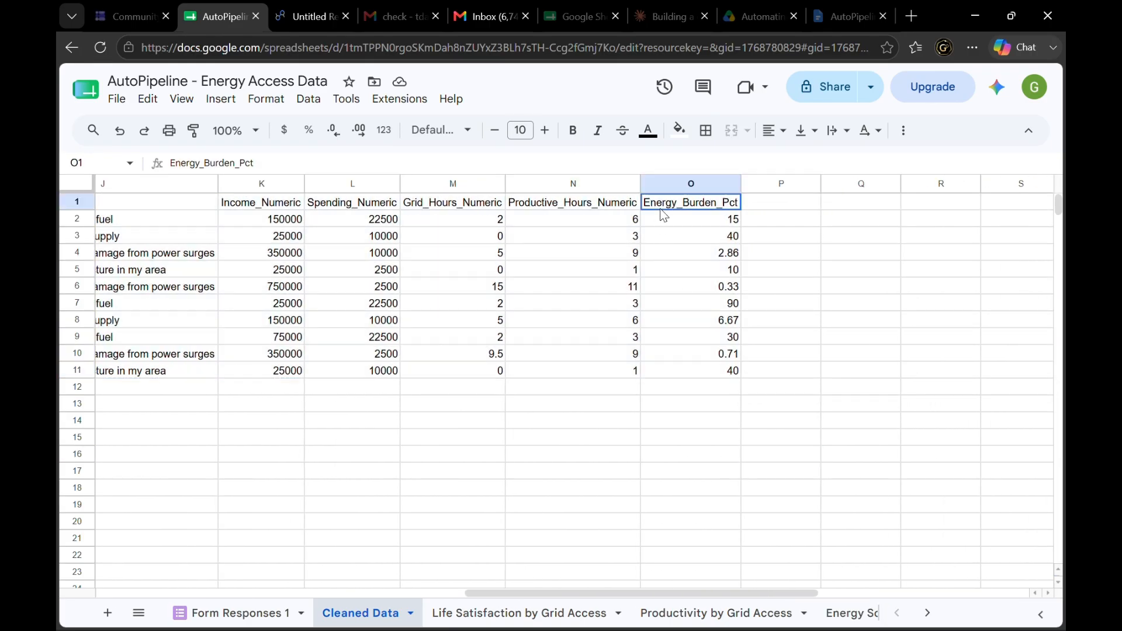
Examine the Energy_Burden_Pct values in O2:O11 of the Cleaned Data sheet and trace the Mushin row across to its burden value
left_click(799, 222)
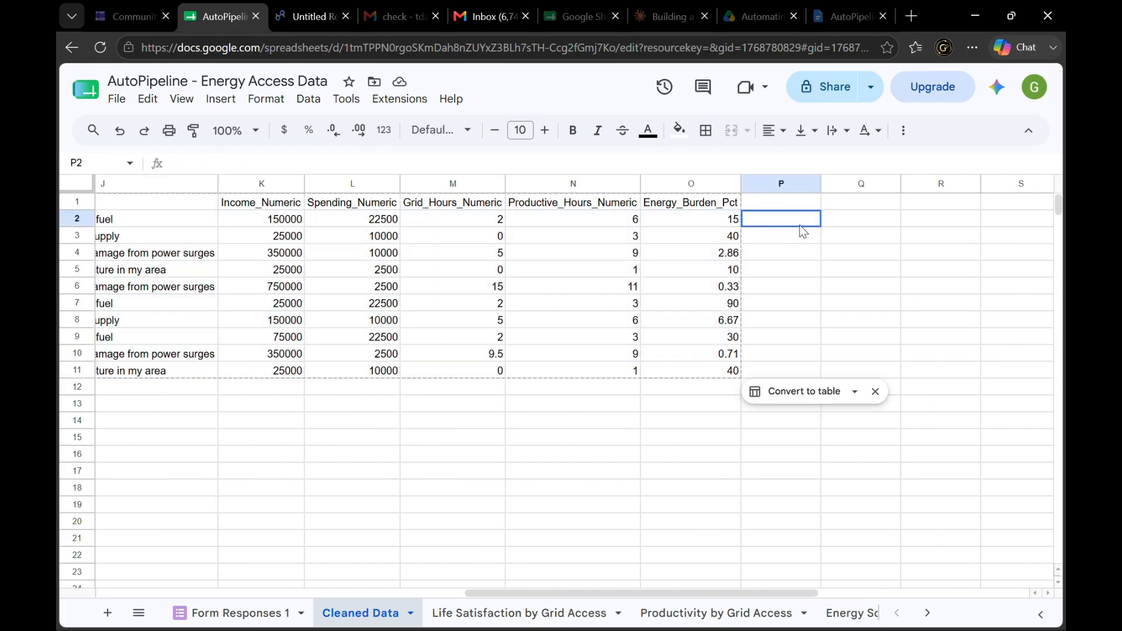
left_click_drag(698, 220, 700, 375)
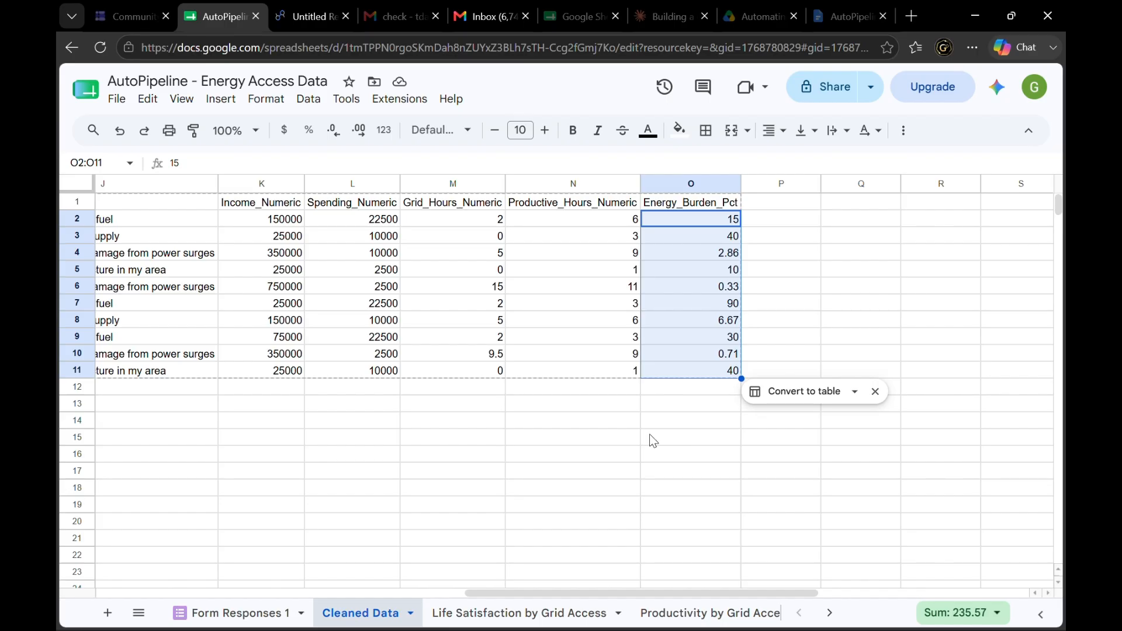
scroll(584, 429, "left", 10)
scroll(584, 435, "left", 3)
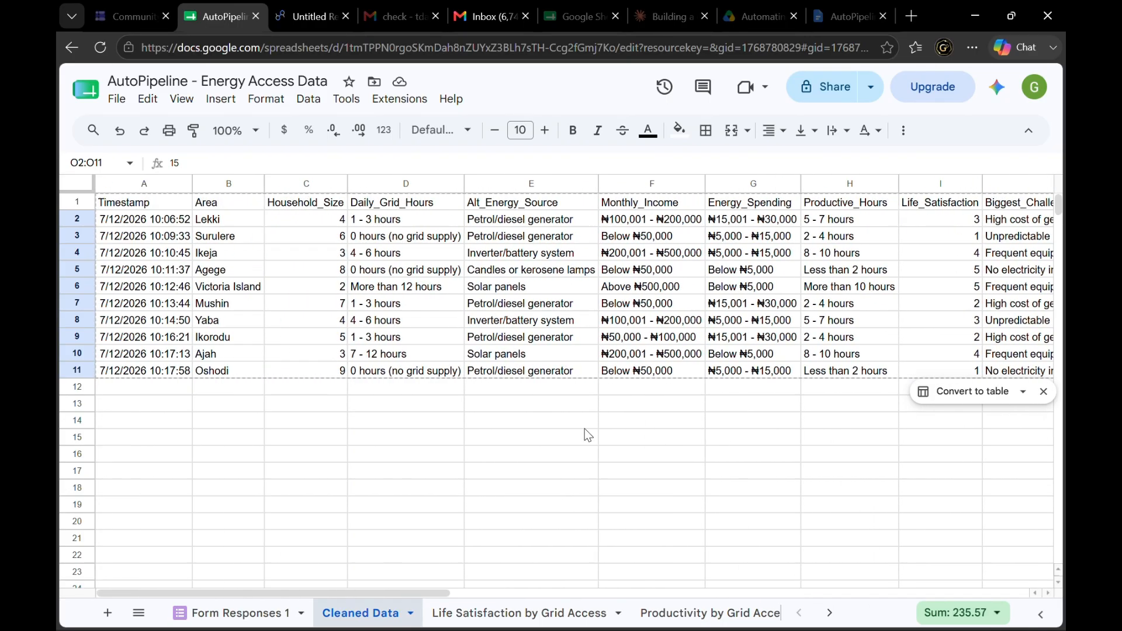
left_click(202, 308)
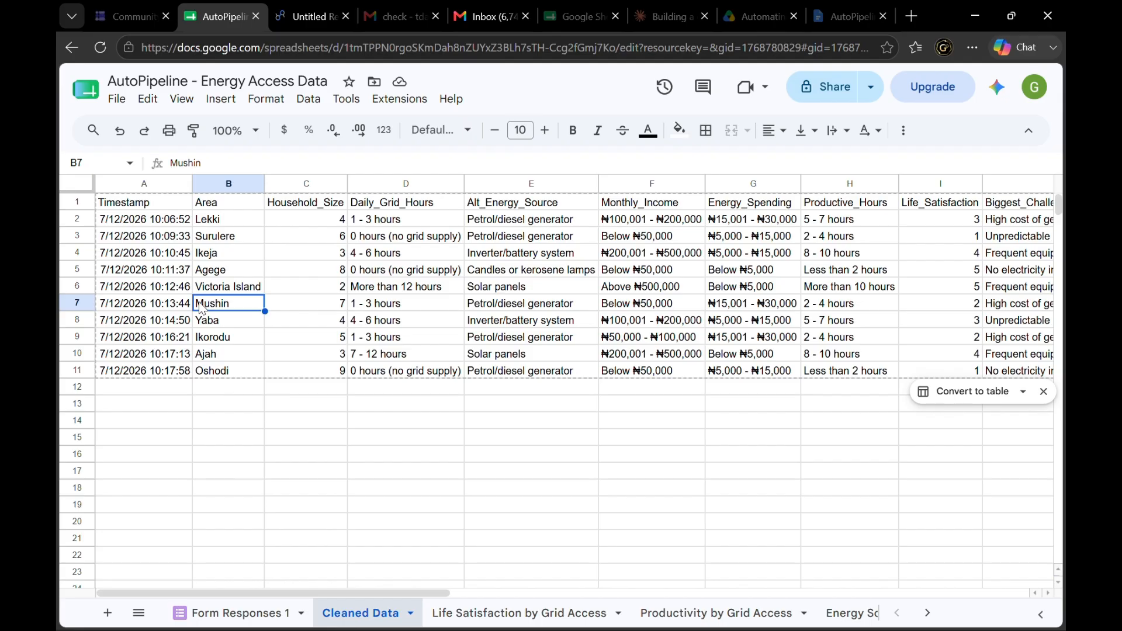
scroll(201, 308, "right", 8)
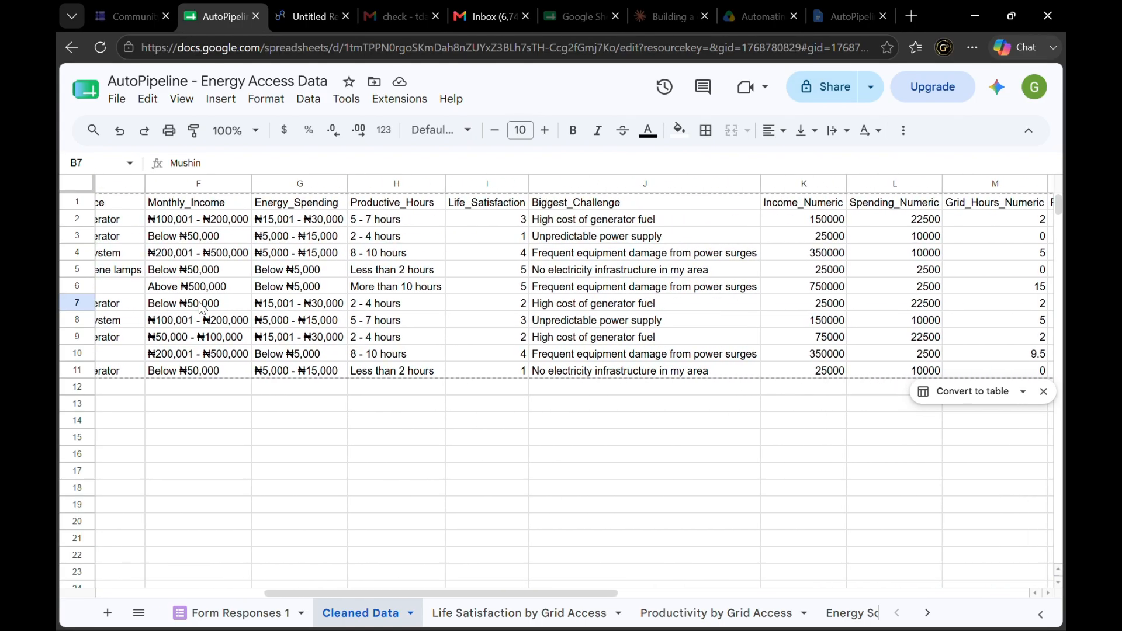
scroll(202, 308, "right", 8)
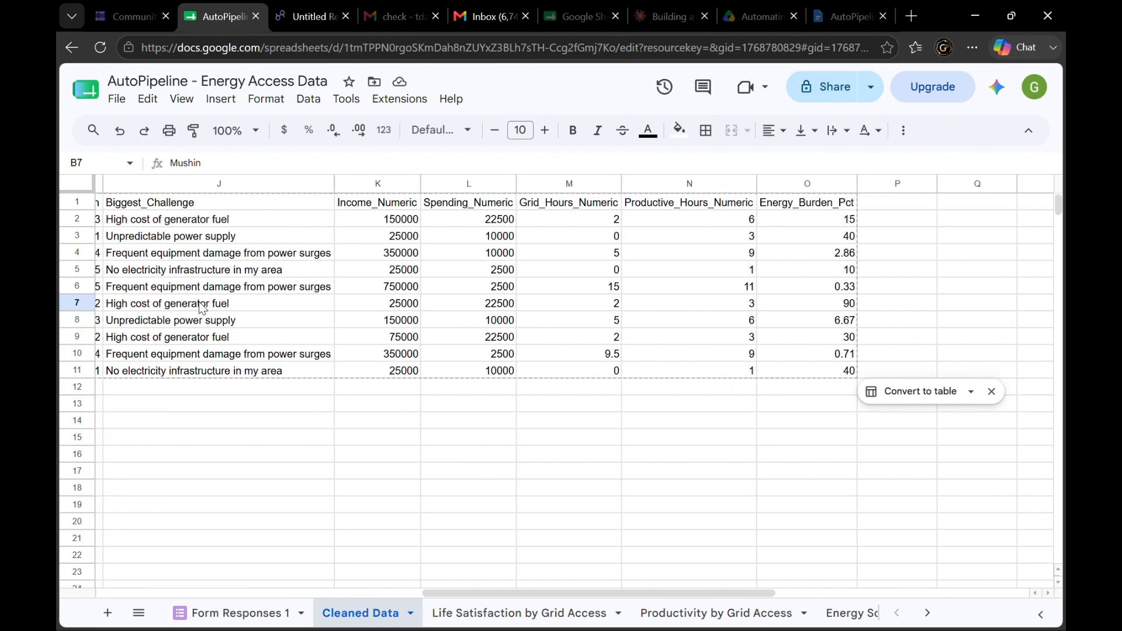
left_click(806, 308)
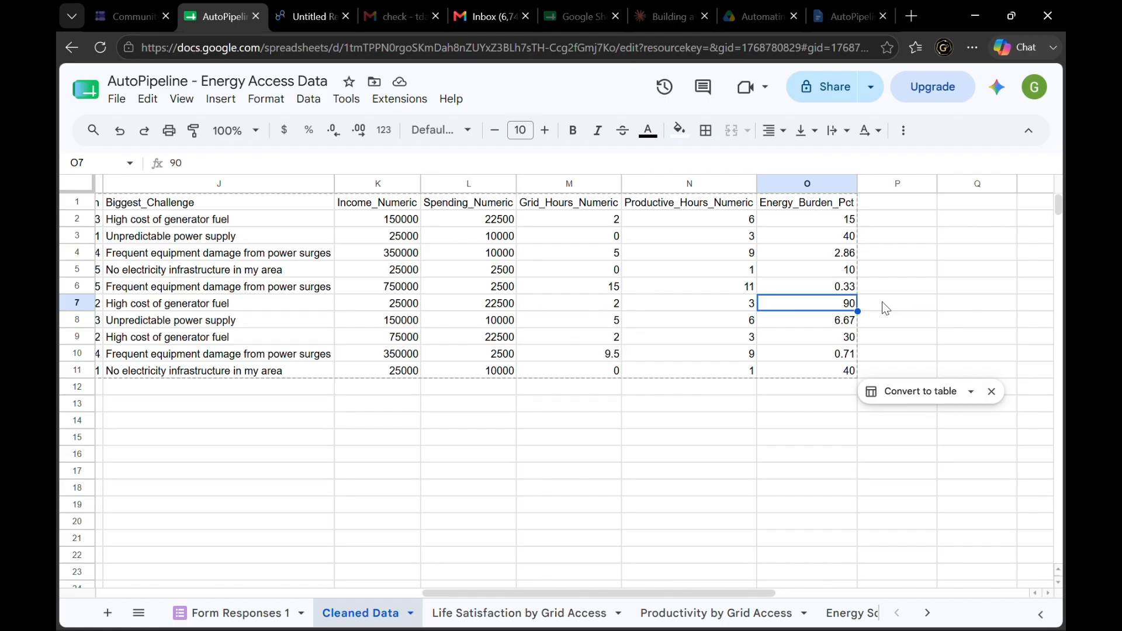
scroll(883, 303, "right", 5)
scroll(882, 301, "left", 10)
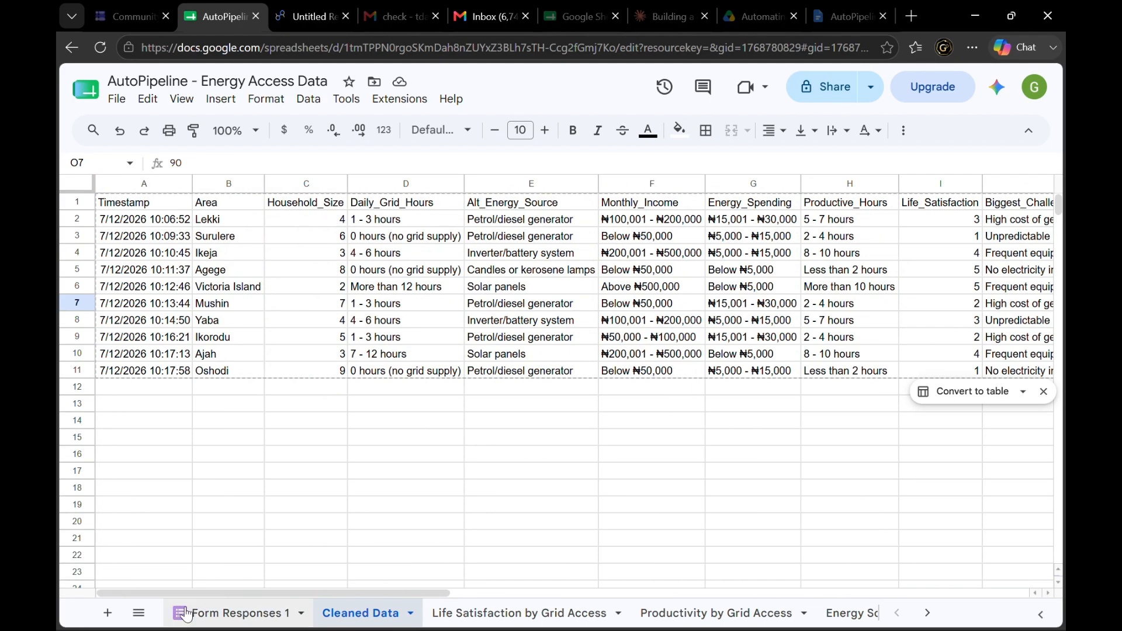
Review the raw survey answers across the Form Responses 1 sheet, including Mushin's monthly energy spending, and return to the Cleaned Data sheet
left_click(248, 613)
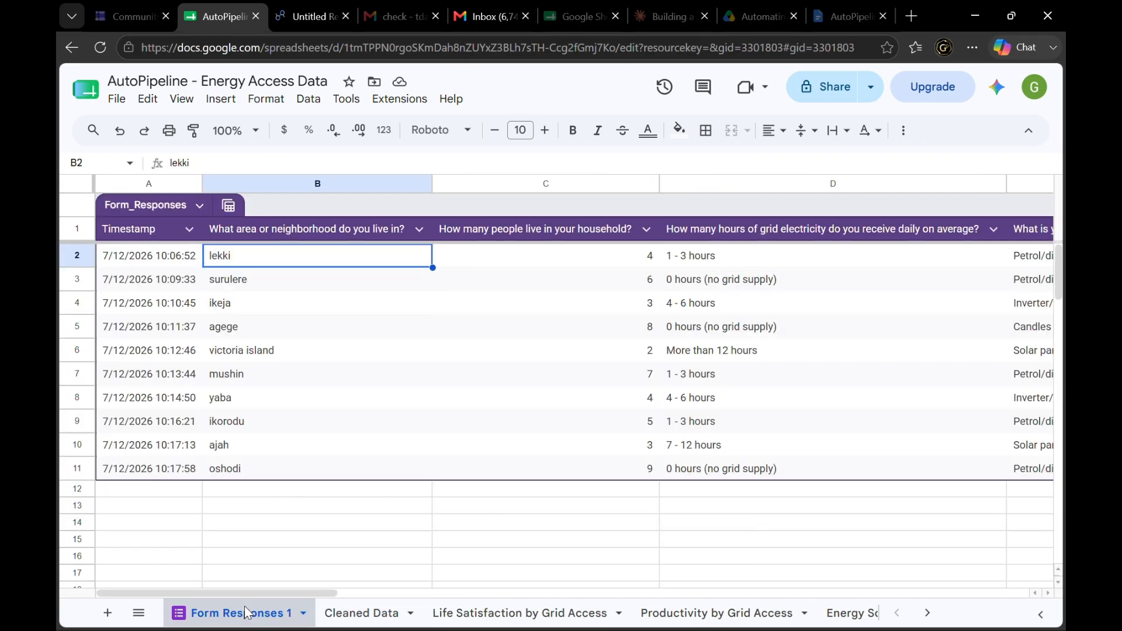
scroll(225, 381, "right", 2)
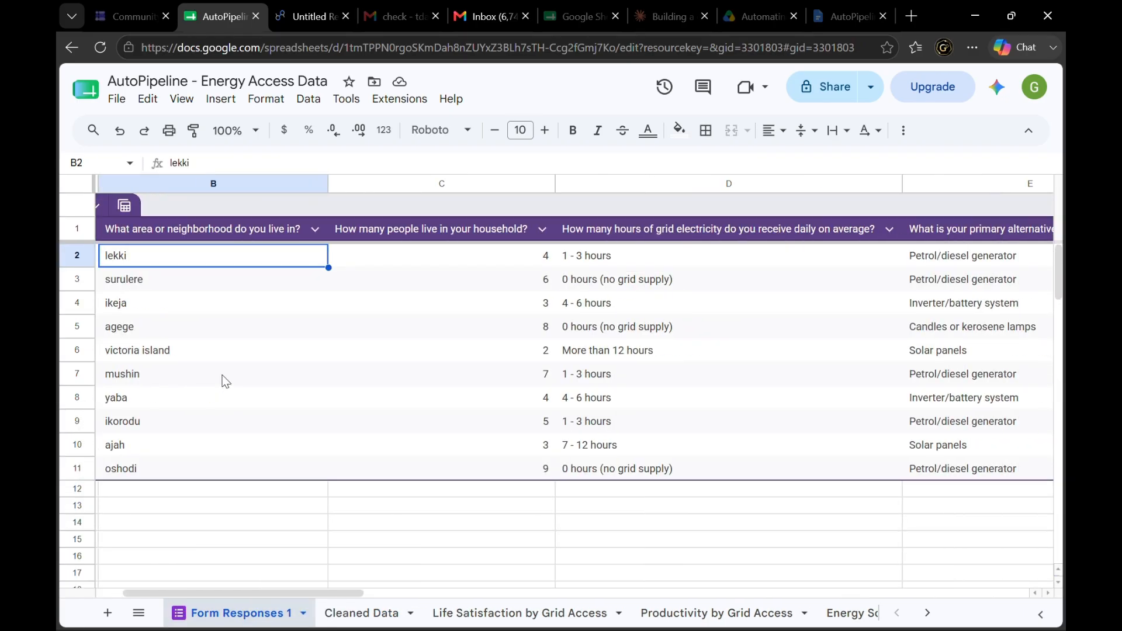
scroll(225, 381, "right", 6)
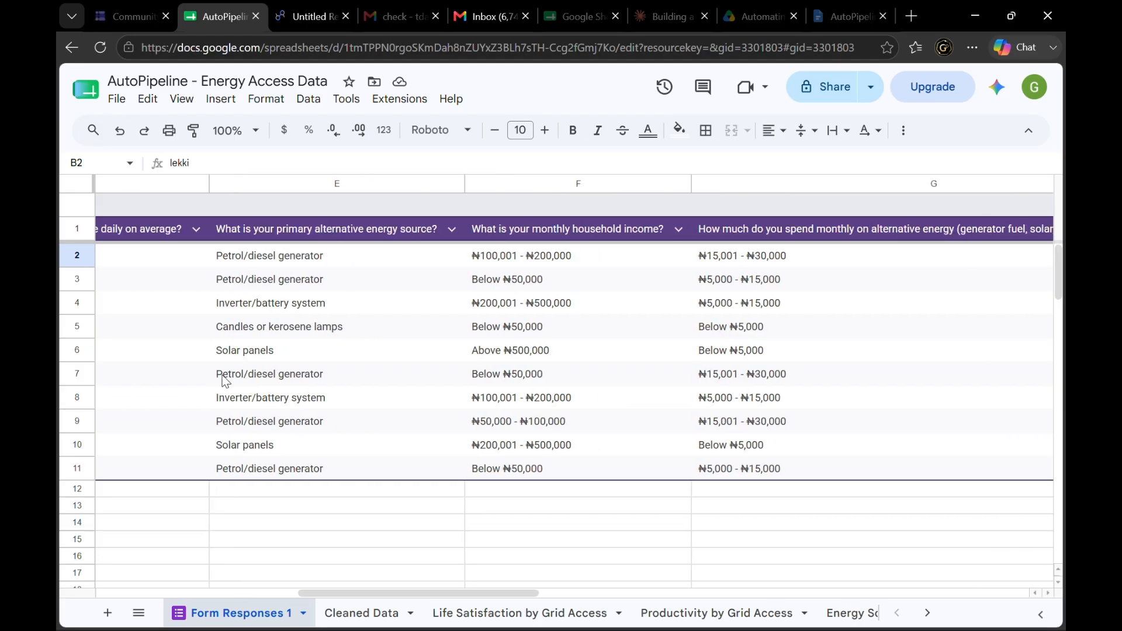
scroll(225, 381, "right", 2)
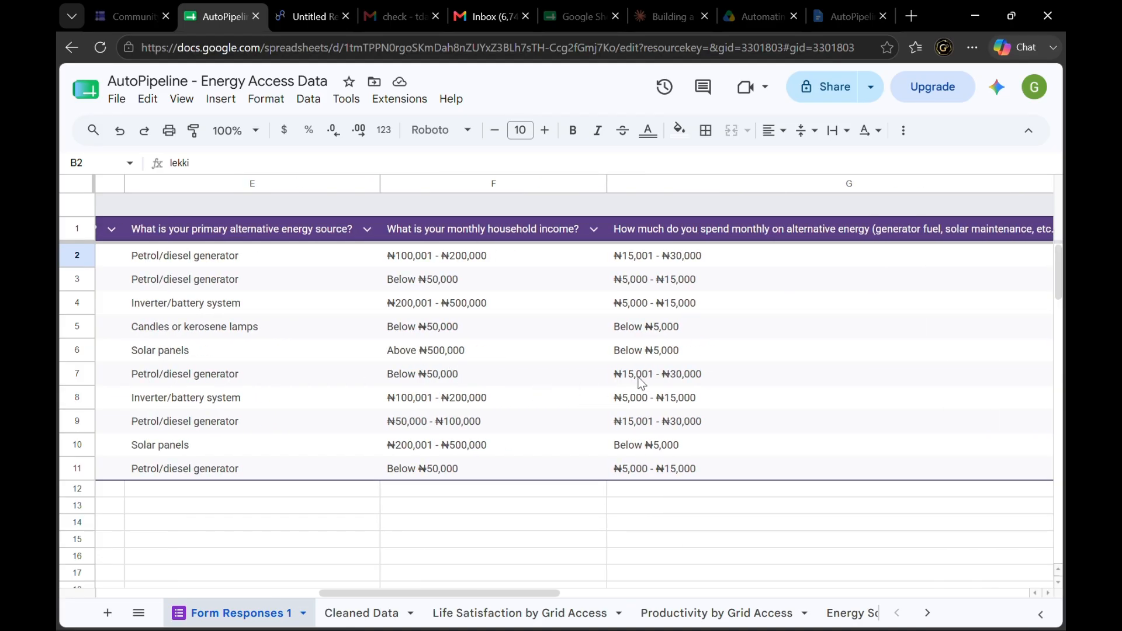
scroll(641, 381, "right", 4)
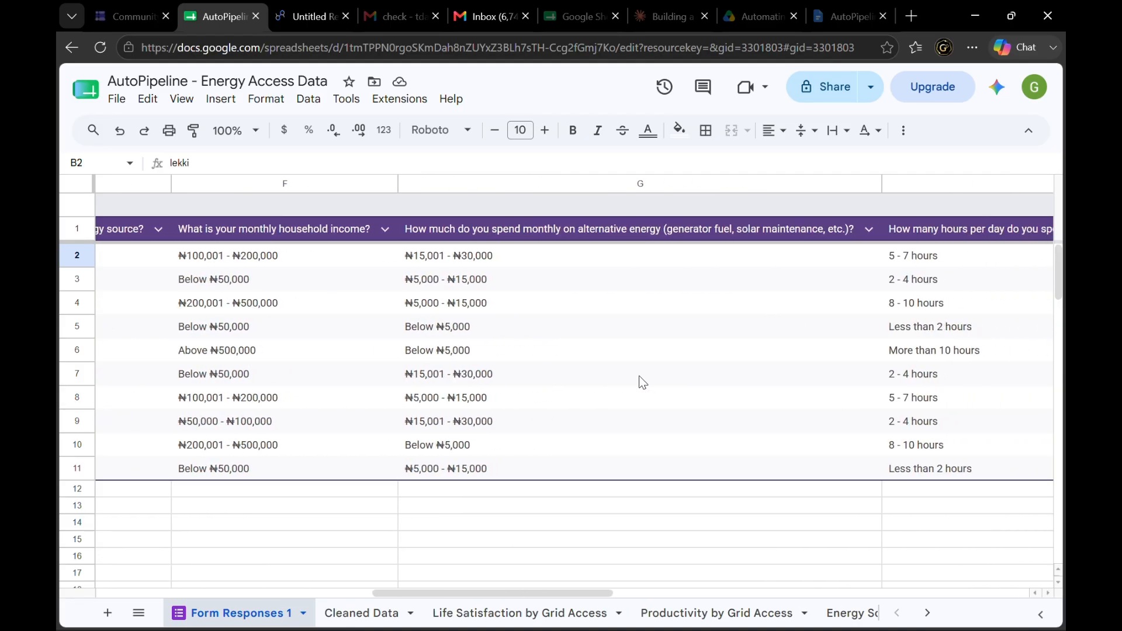
left_click(642, 383)
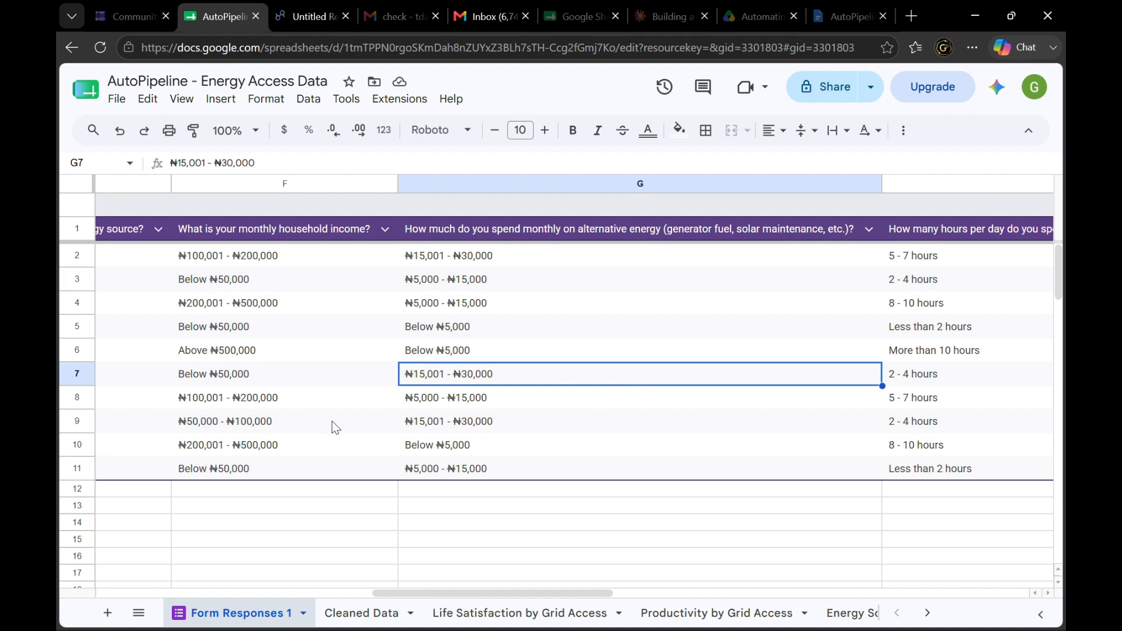
scroll(601, 411, "right", 5)
scroll(602, 413, "right", 6)
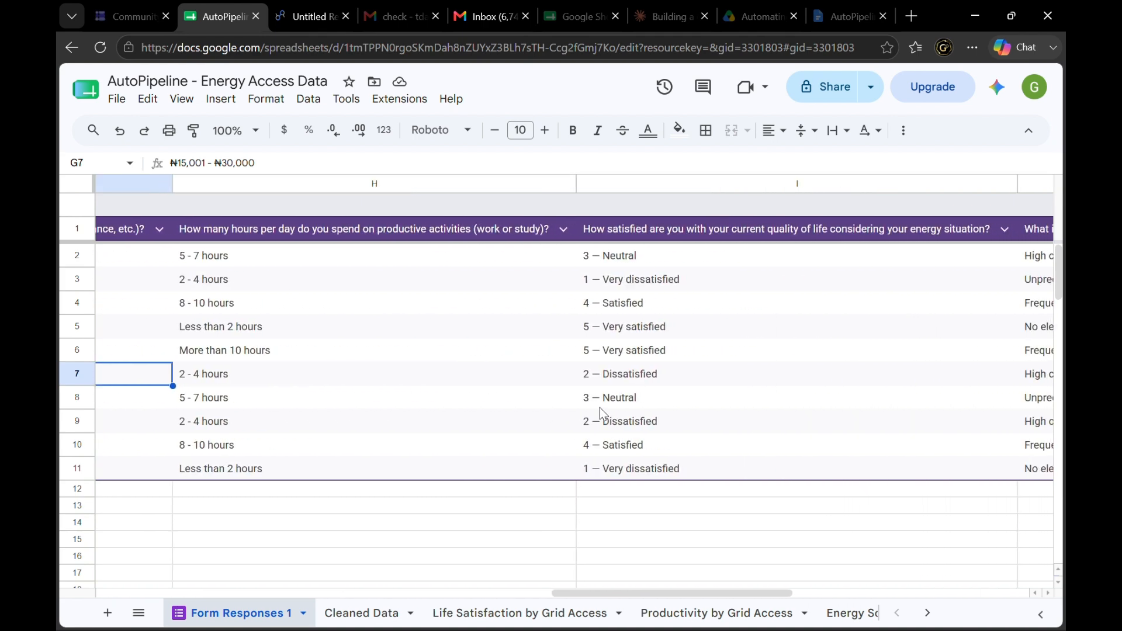
scroll(599, 408, "left", 12)
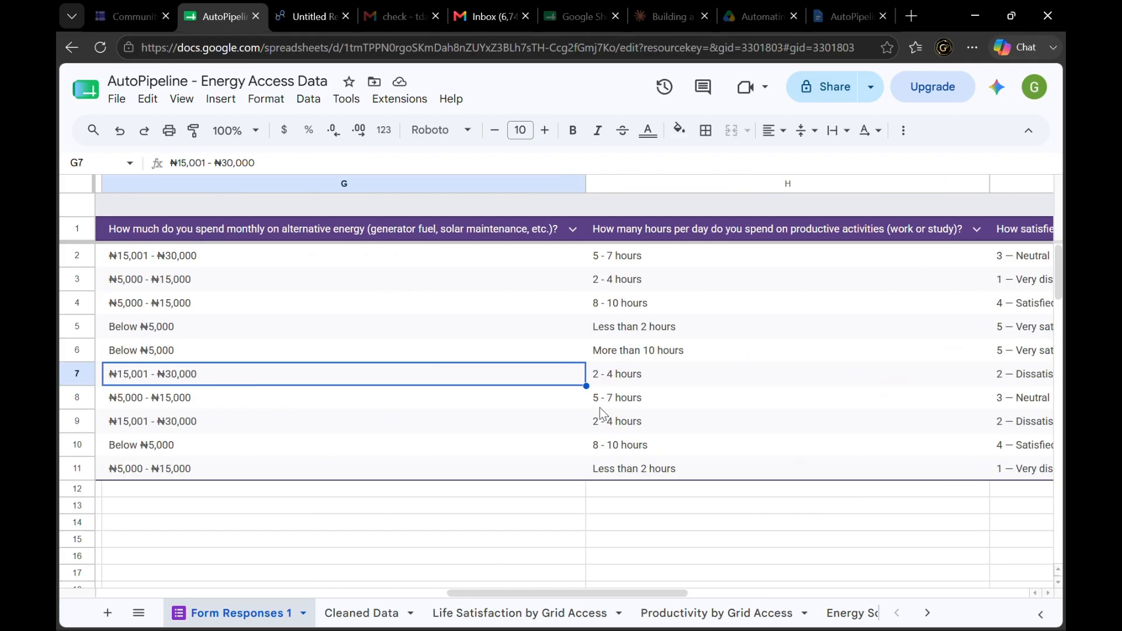
left_click(363, 623)
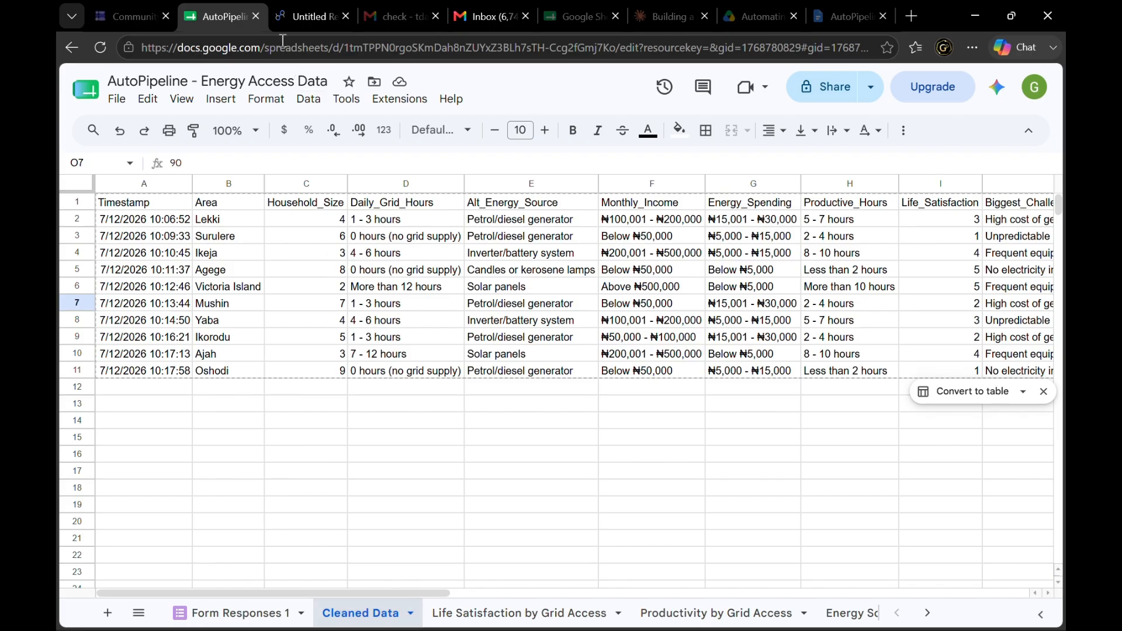
Switch to the Data Studio report, consult the five project questions in Automate project.txt in Notepad, and return to the report
left_click(292, 16)
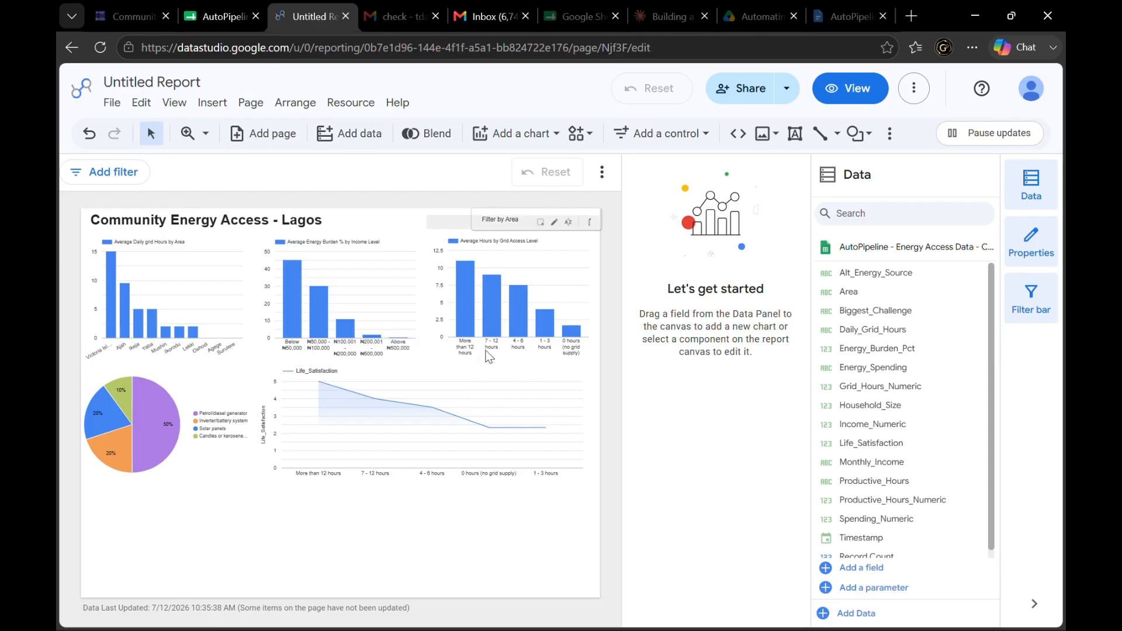
key("alt+Tab")
key("Tab")
key("Tab")
key("Tab")
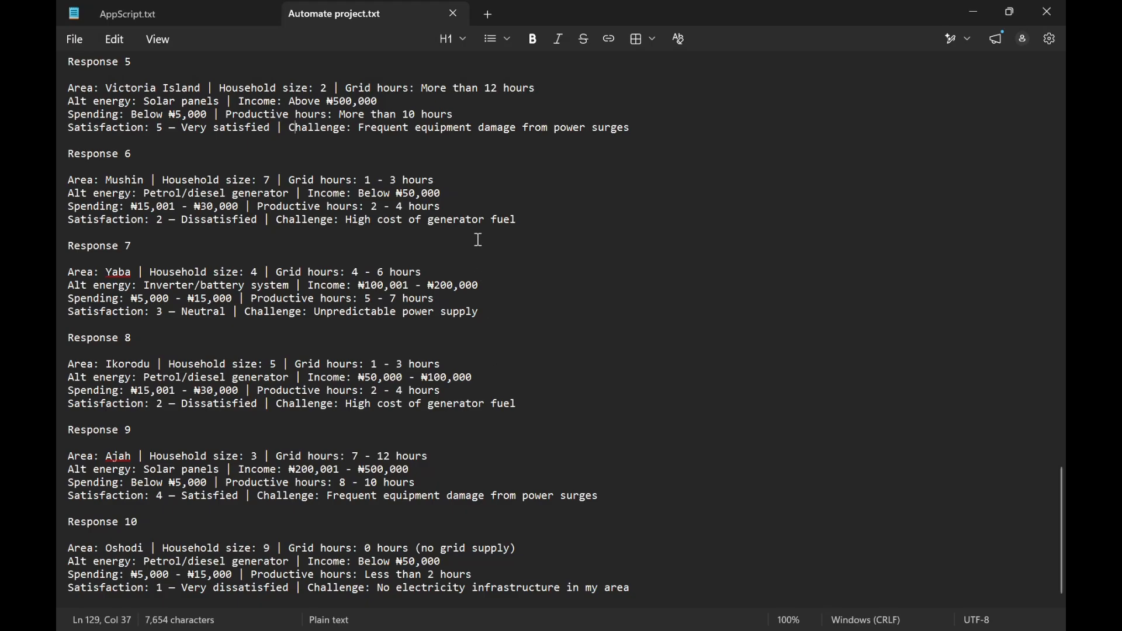
scroll(476, 252, "up", 20)
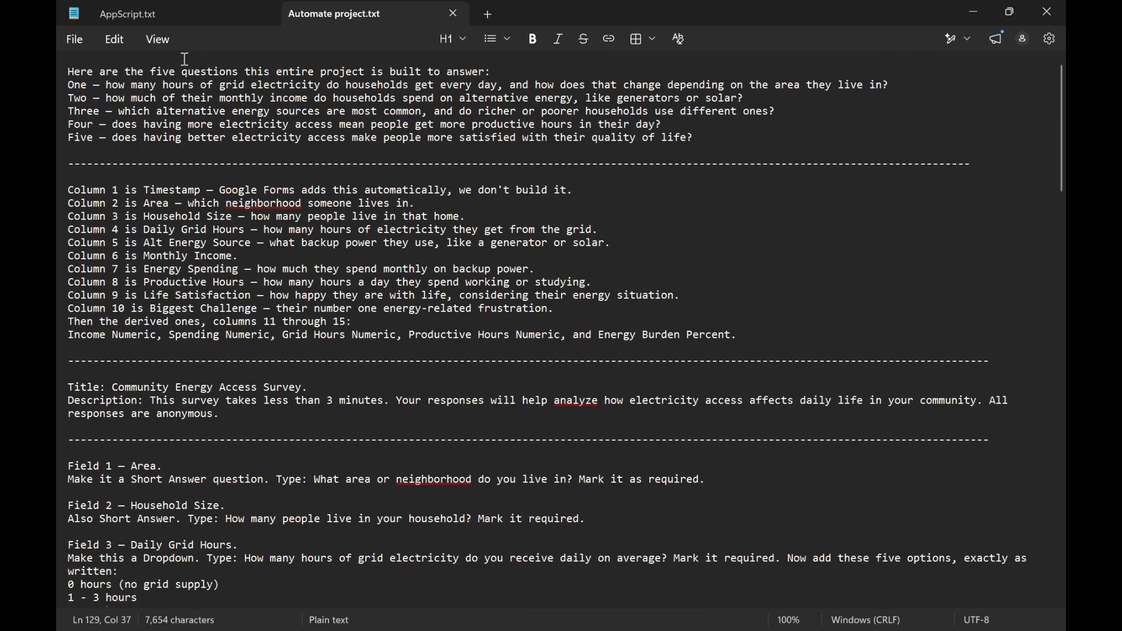
left_click_drag(70, 62, 720, 140)
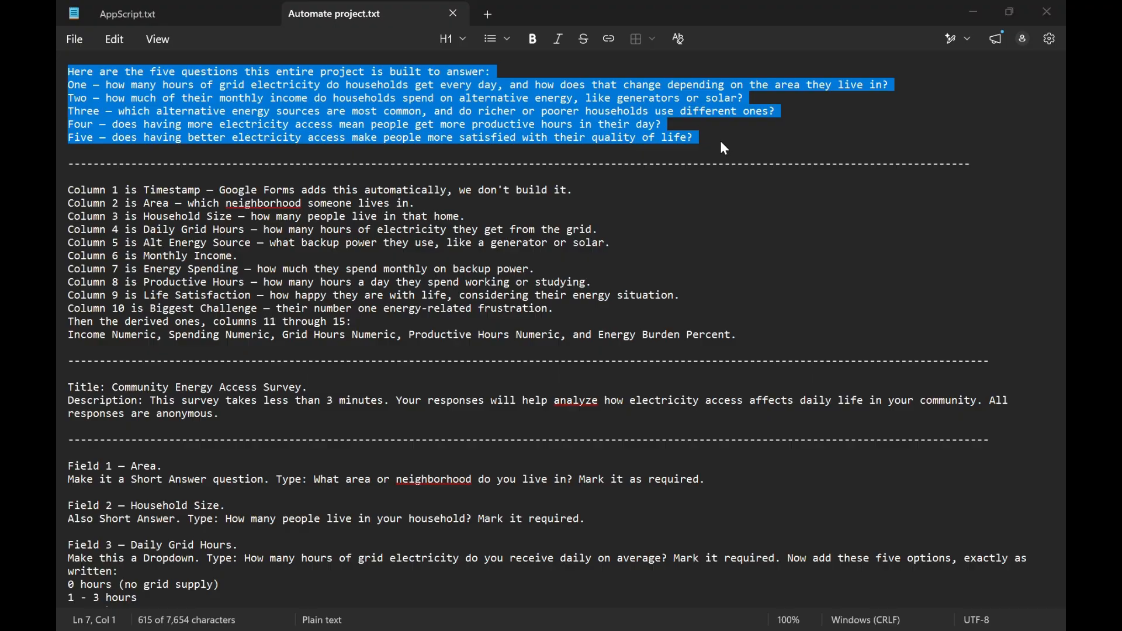
key("alt+Tab")
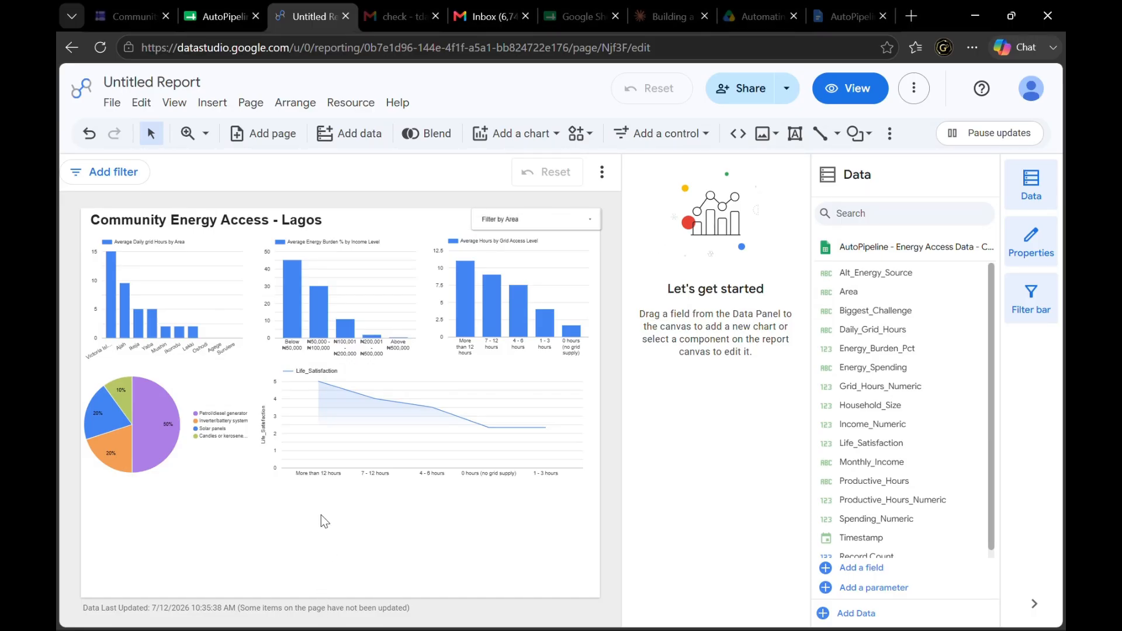
Revisit the survey form's confirmation page and the Cleaned Data sheet in the browser, and return to the Data Studio report
left_click(135, 14)
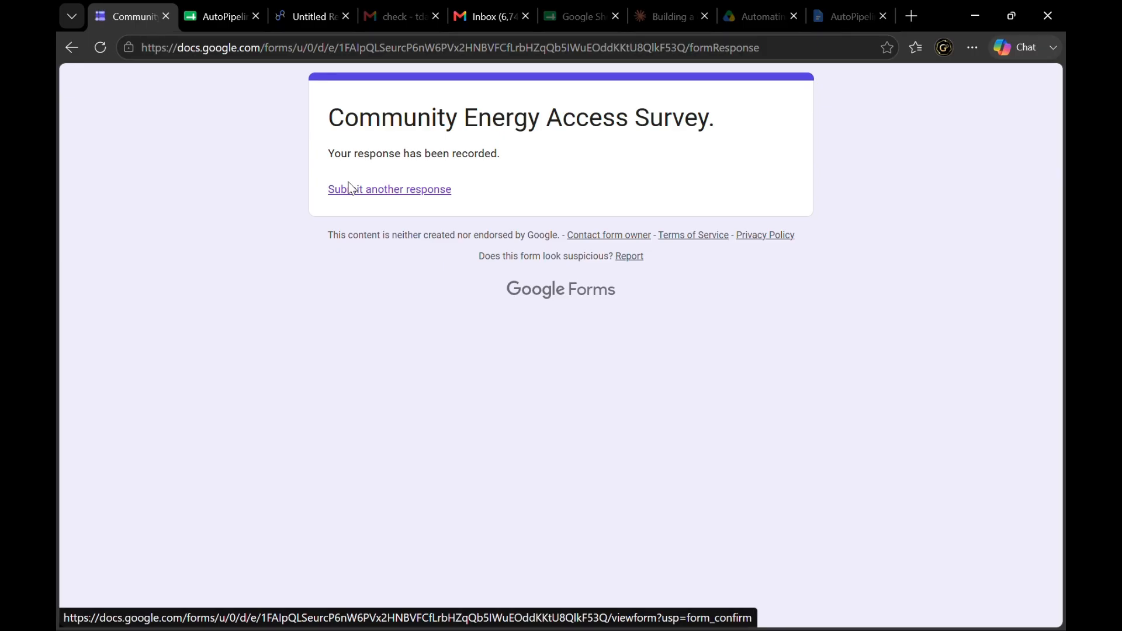
left_click(215, 16)
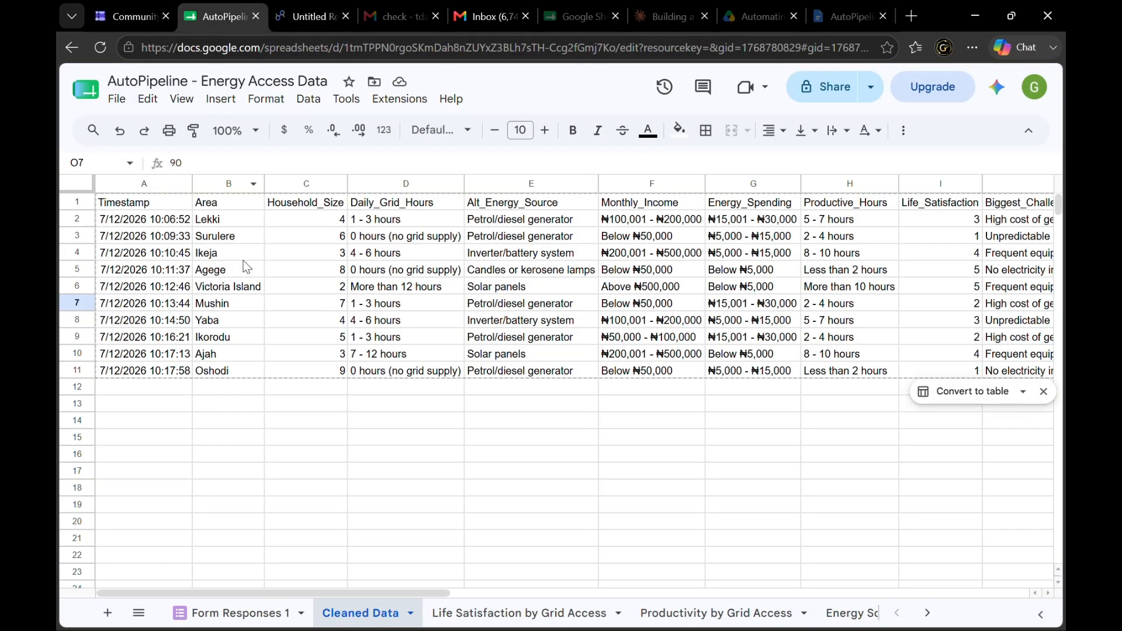
left_click(224, 421)
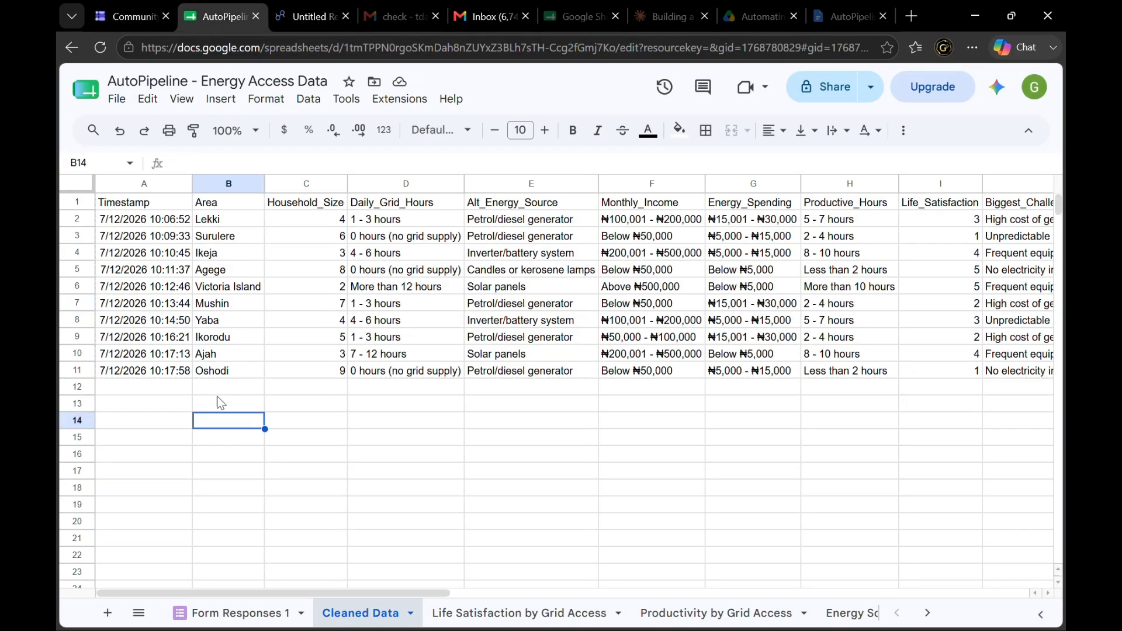
left_click(293, 16)
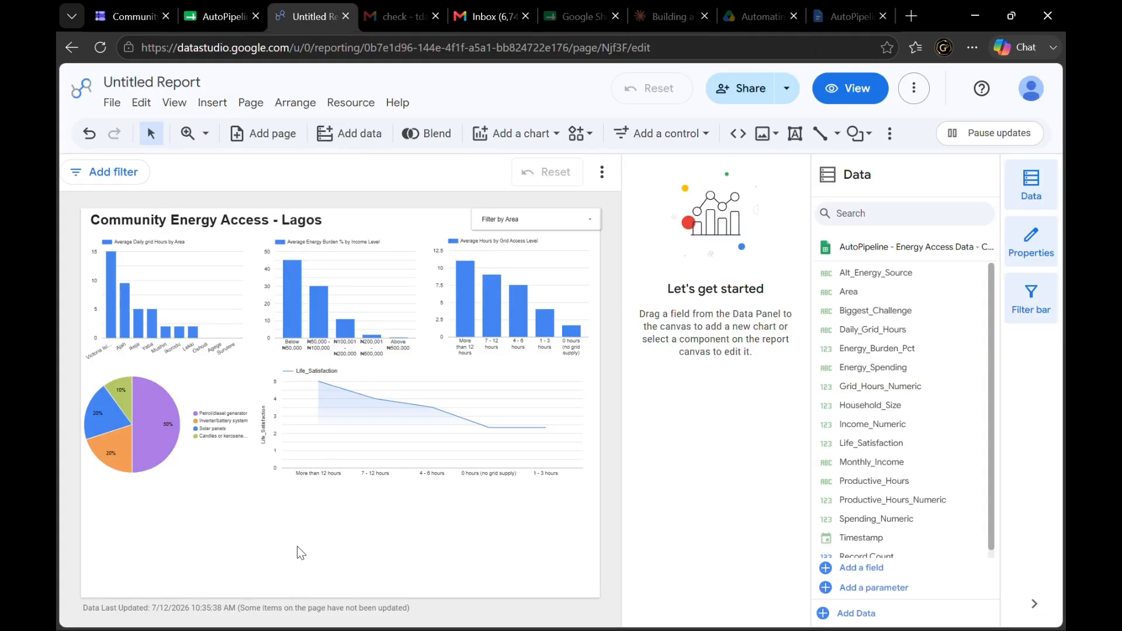